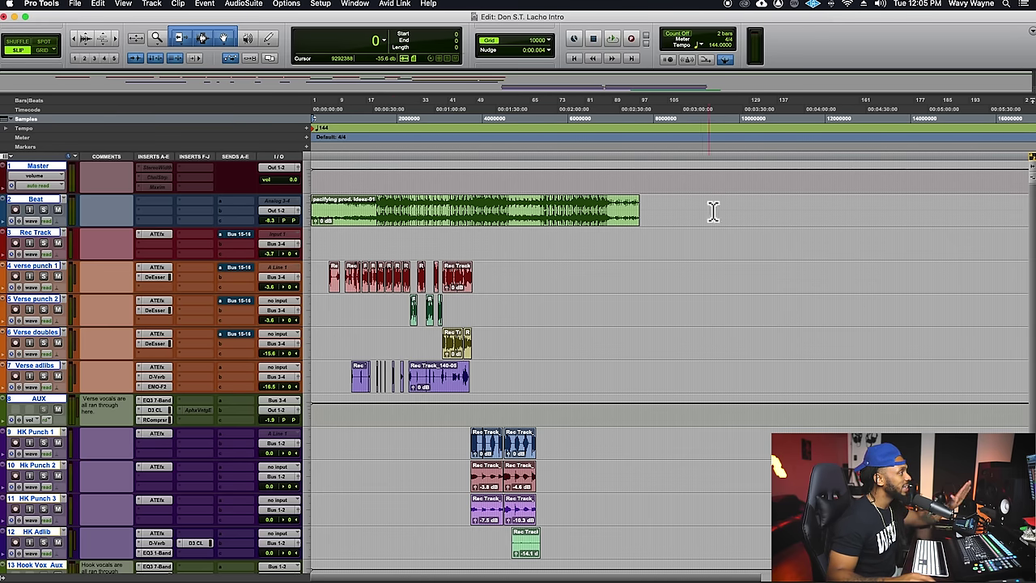
scroll(706, 235, "down", 3)
scroll(704, 236, "up", 2)
scroll(705, 236, "up", 1)
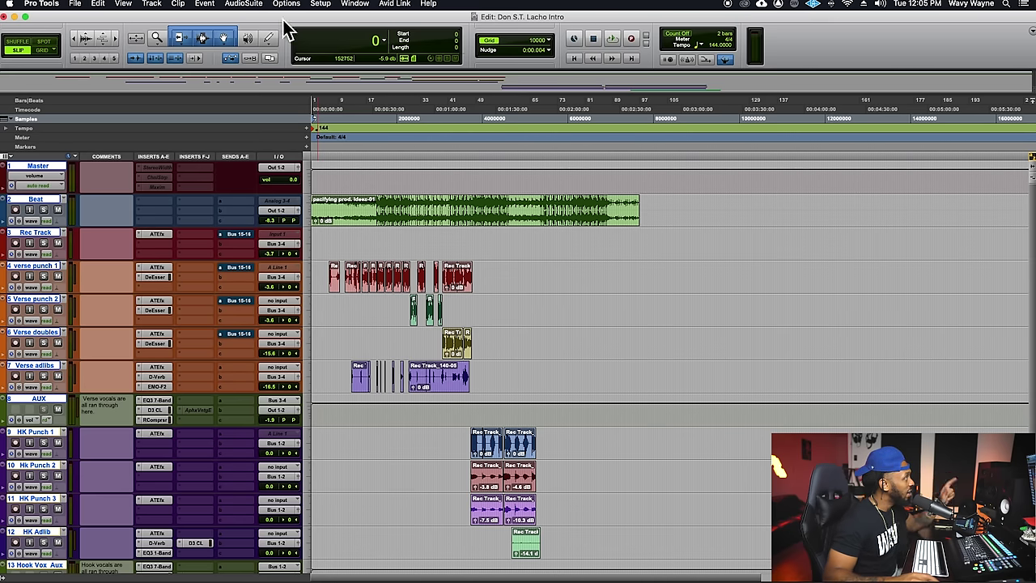
Step: Save the session under a new name in its existing folder, appending _WAVY MIX_1.0 to the original name
left_click(75, 4)
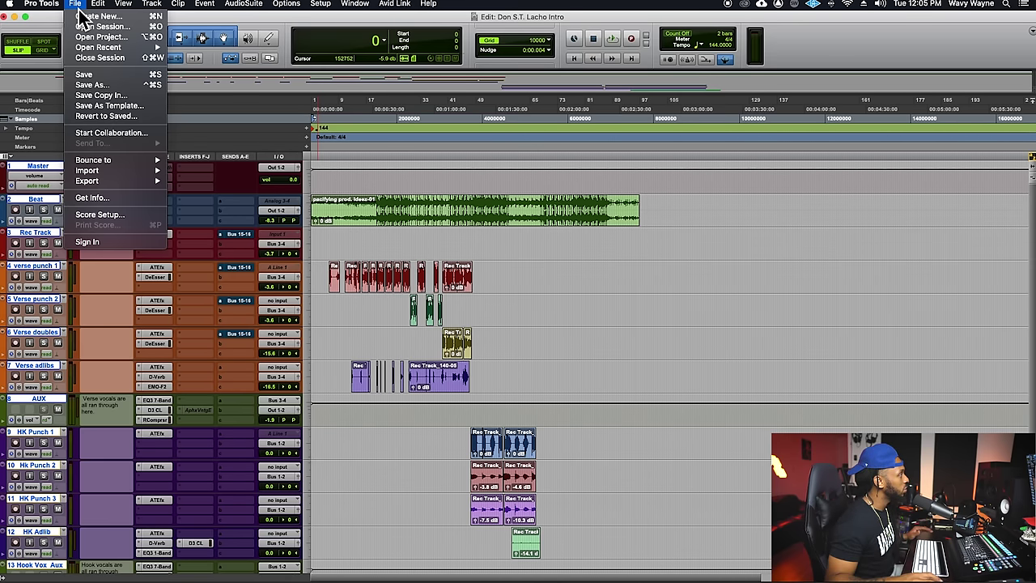
mouse_move(70, 12)
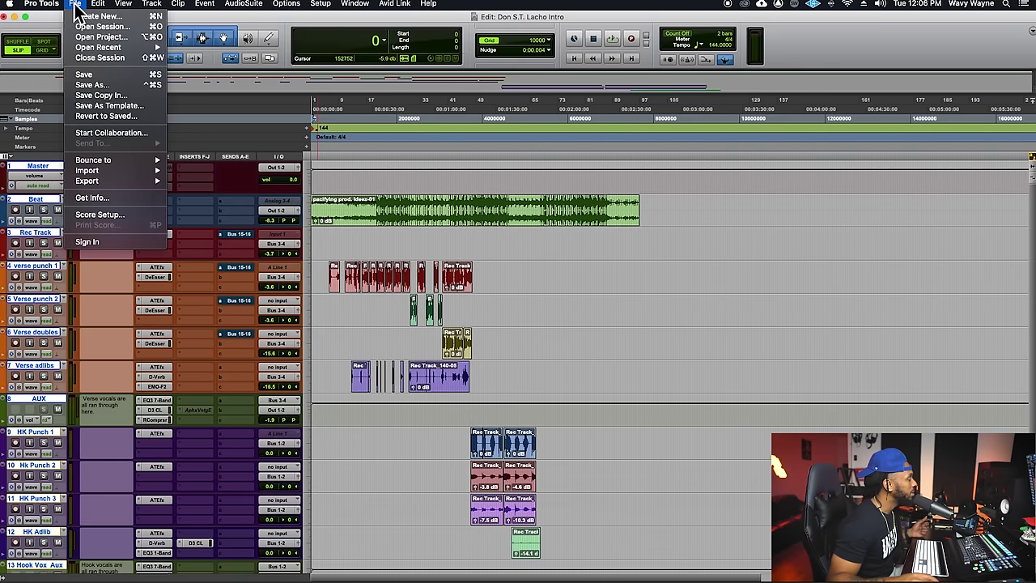
left_click(74, 6)
left_click(74, 7)
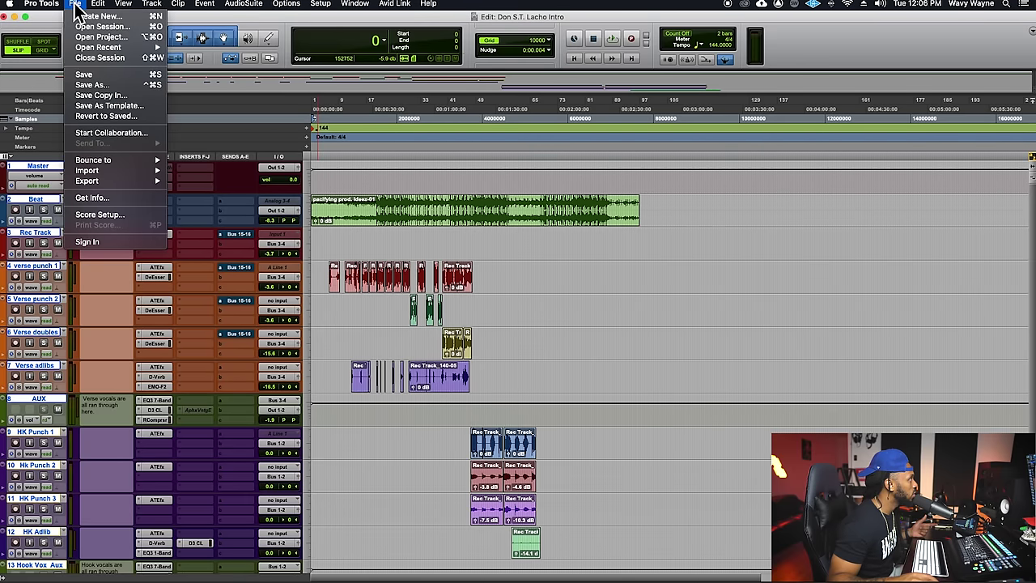
left_click(100, 86)
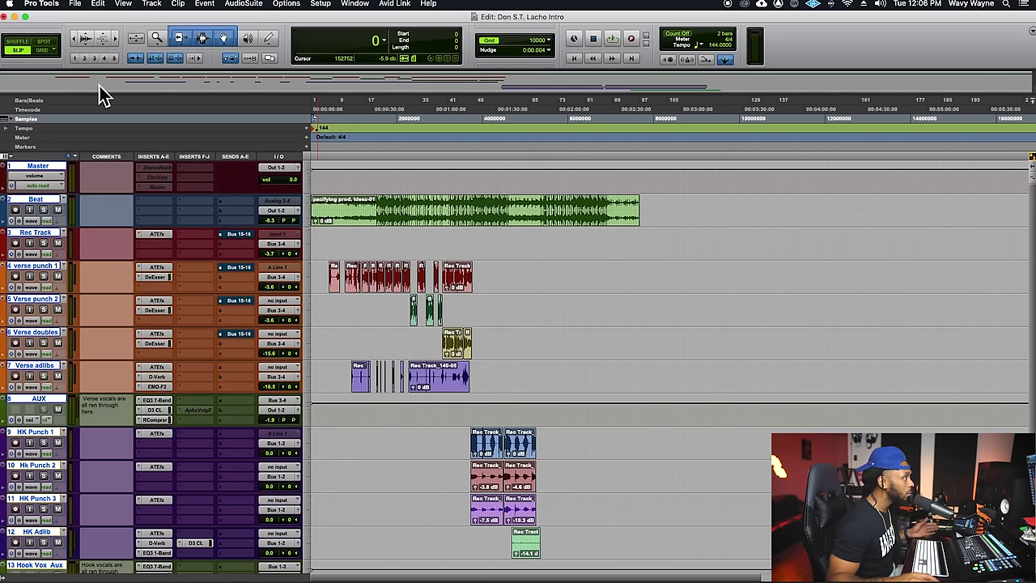
key("Right")
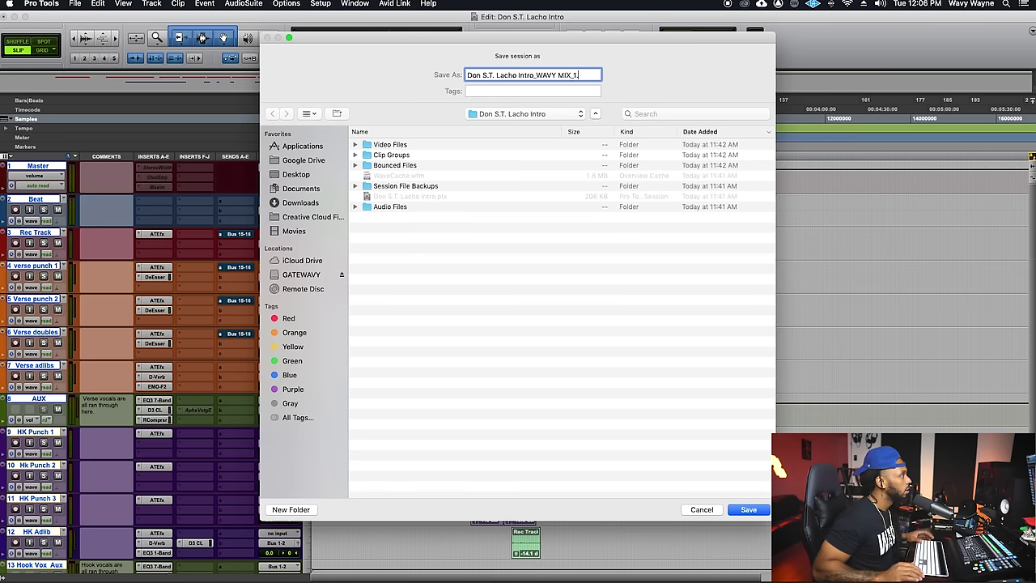
key("Return")
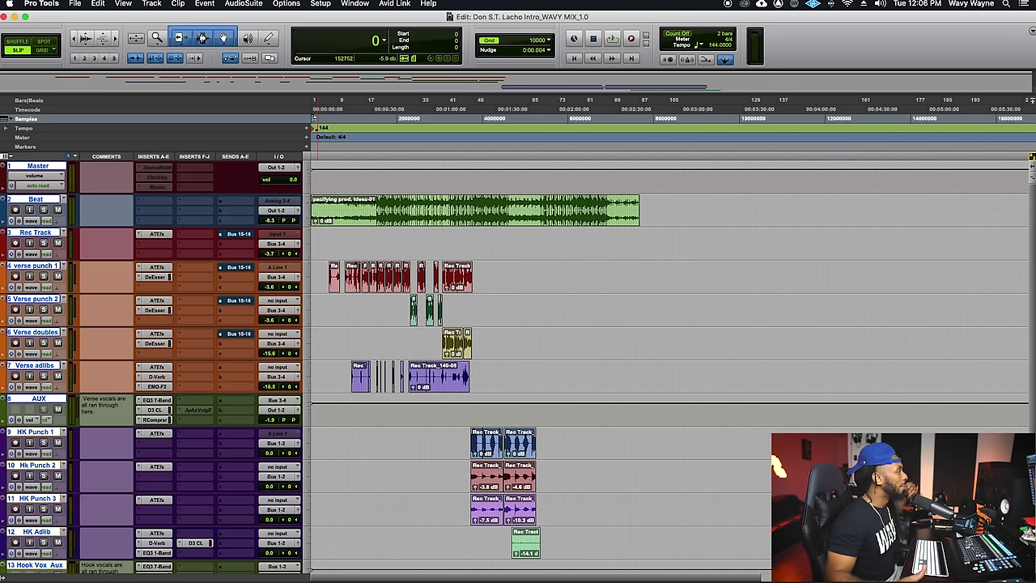
Step: Set the playback engine's hardware buffer size to 1024 samples
left_click(321, 5)
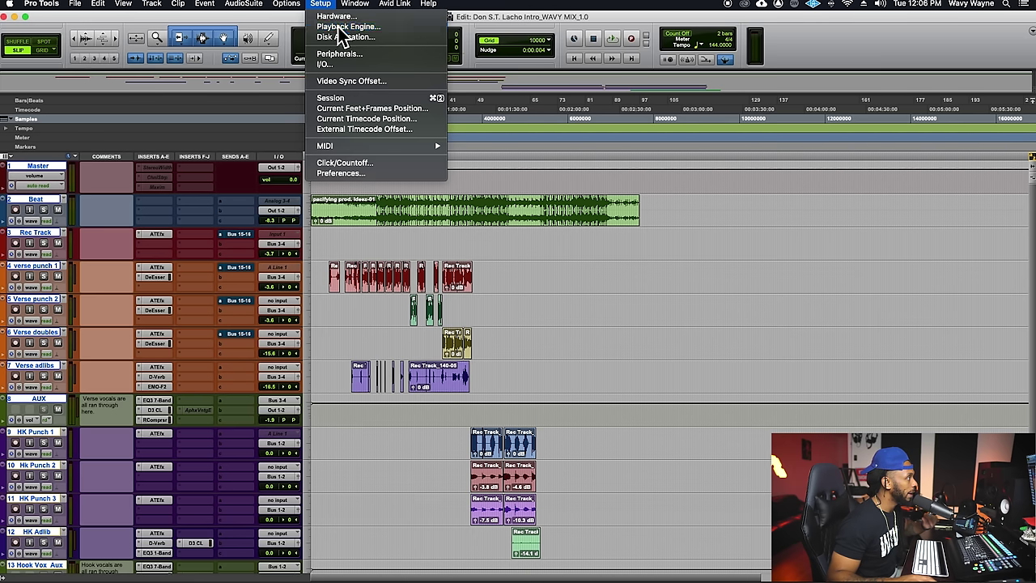
left_click(338, 27)
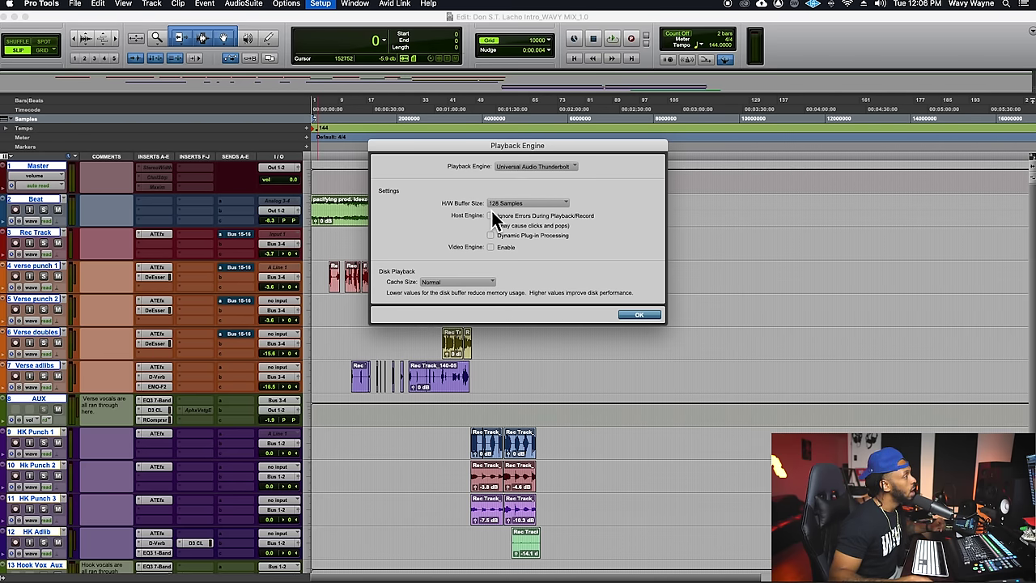
left_click(561, 205)
left_click(540, 233)
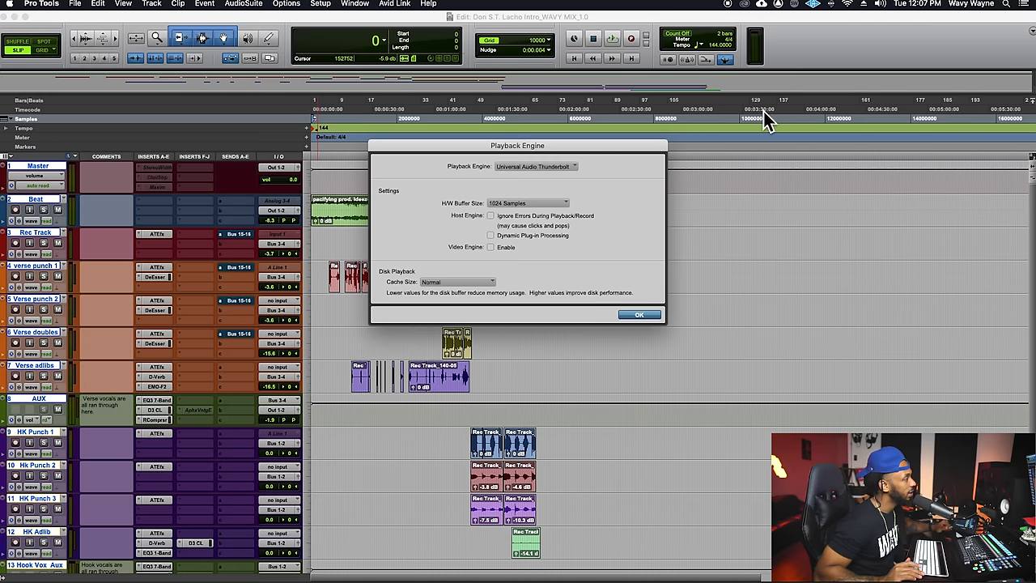
key("Return")
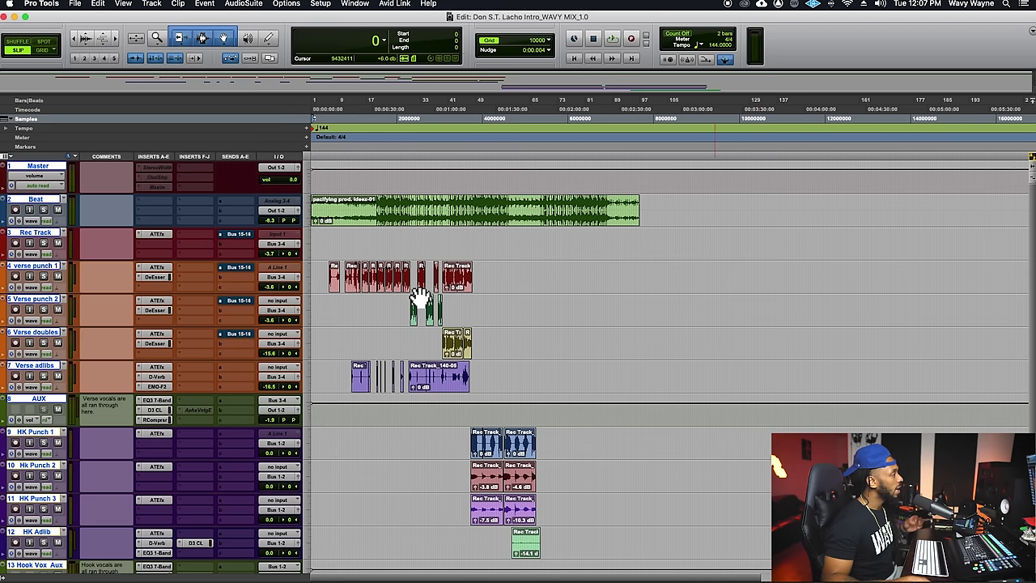
Step: Look over the session's tracks and play the session from its beginning
scroll(379, 266, "down", 3)
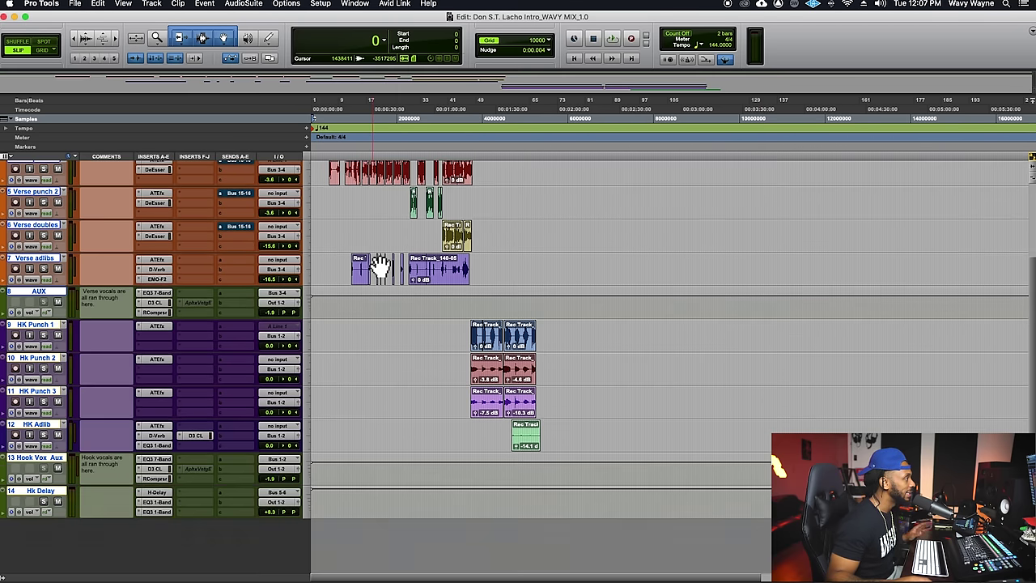
scroll(381, 266, "up", 2)
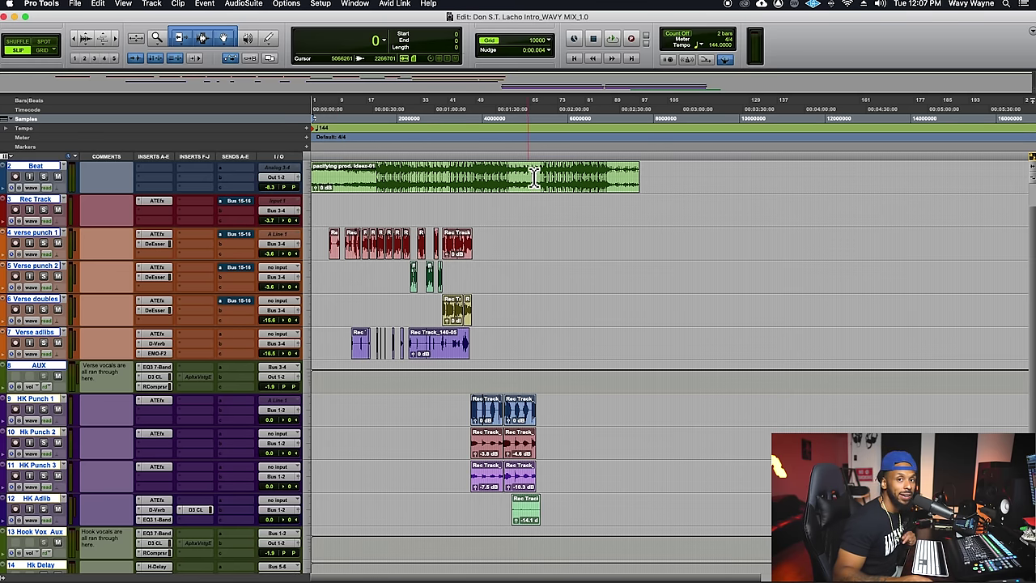
key("space")
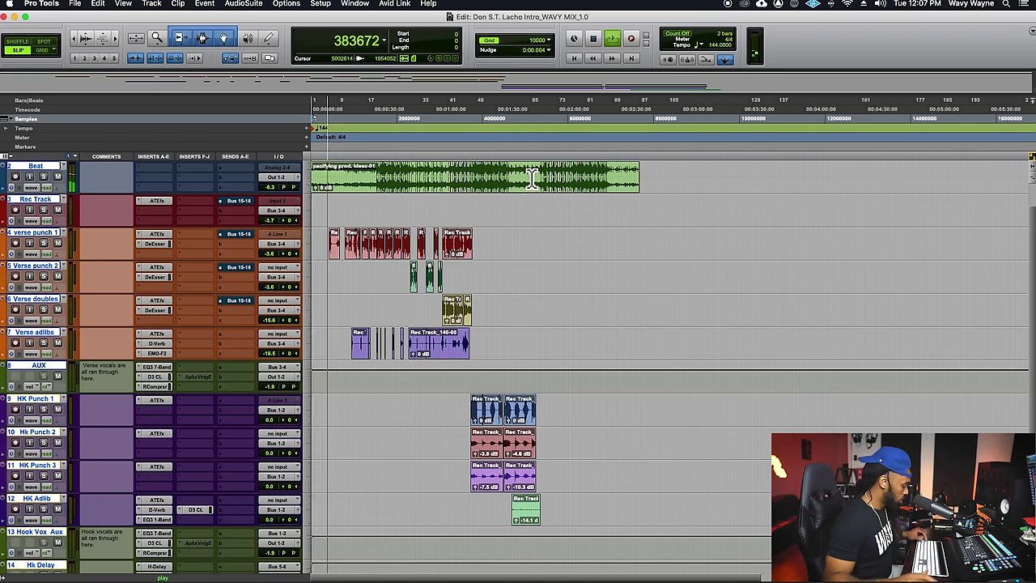
Step: Enlarge the verse punch 1 track and zoom in closely on the start of its first clip
left_click(343, 279)
key("r")
key("r")
key("t")
key("t")
key("t")
key("t")
key("t")
key("t")
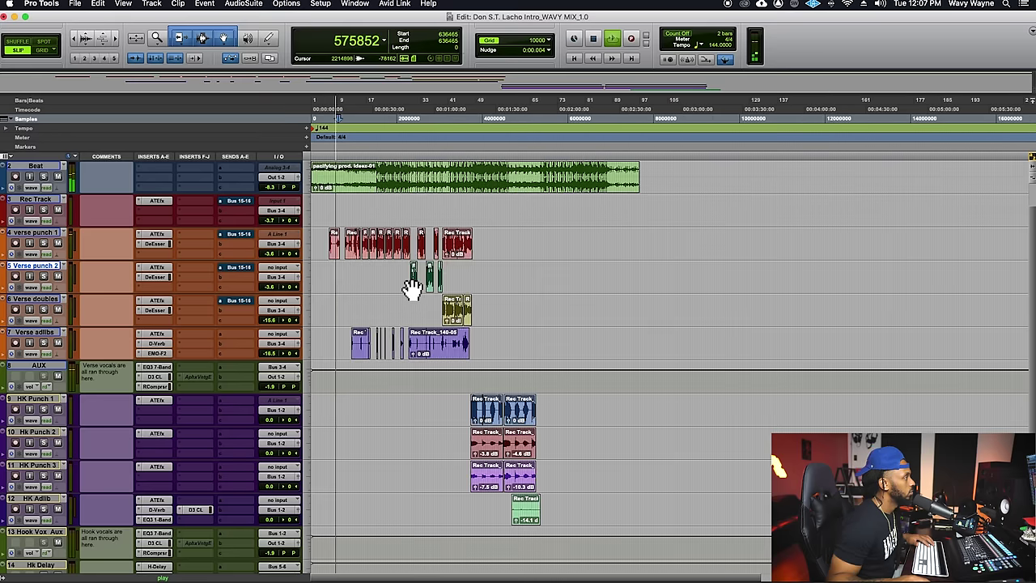
left_click_drag(185, 261, 191, 325)
left_click(664, 294)
key("t")
key("t")
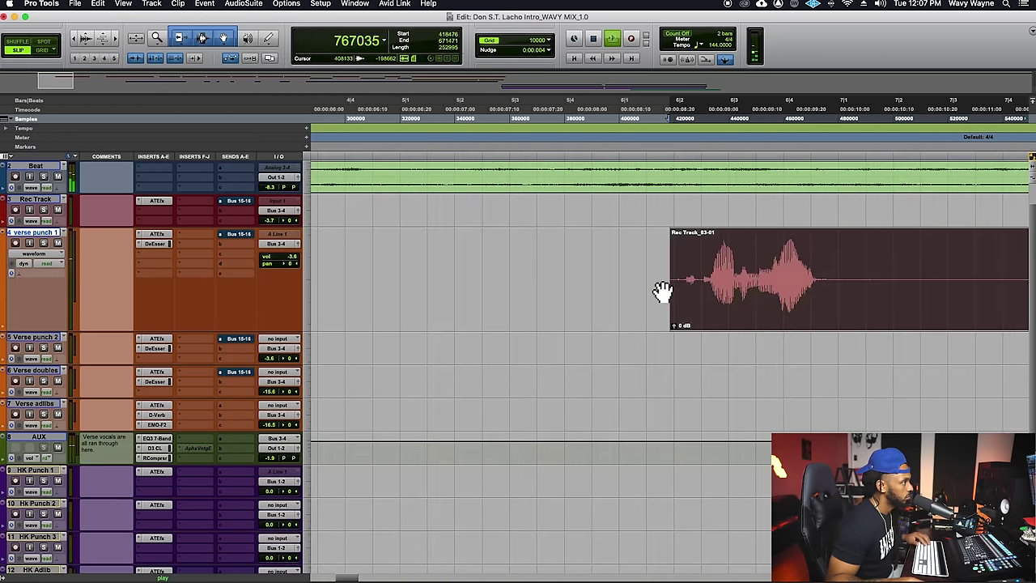
Step: Switch to Grid mode and trim the start of the first verse punch 1 clip to just before the vocal, with a short fade-in
left_click(687, 255)
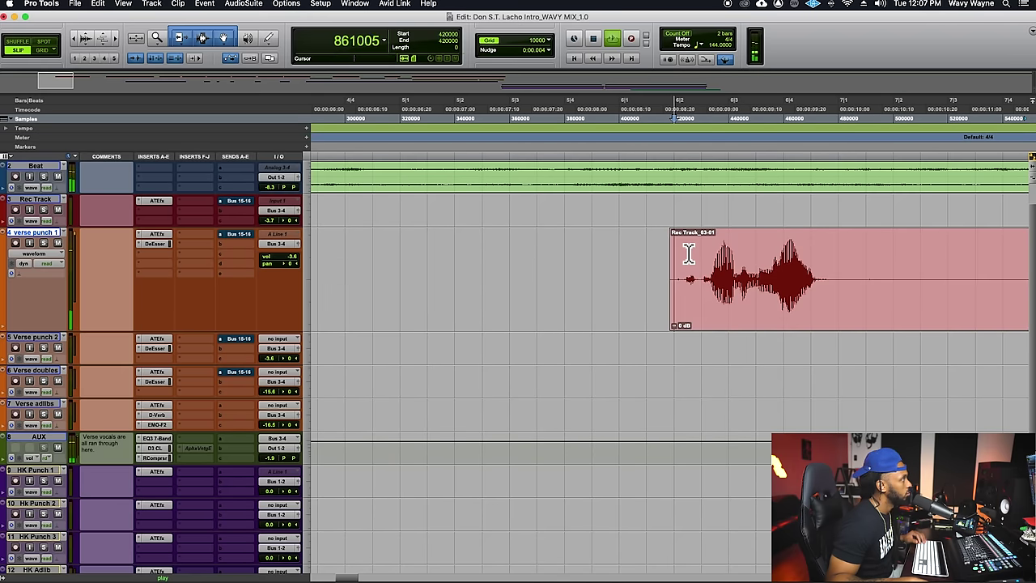
left_click(42, 50)
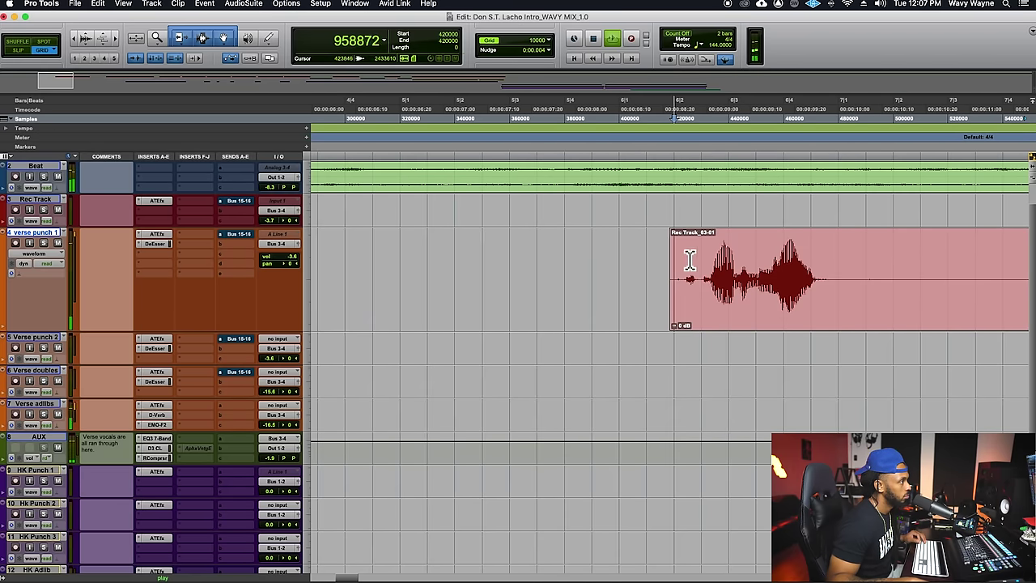
left_click(687, 257)
key("a")
left_click_drag(686, 251, 693, 253)
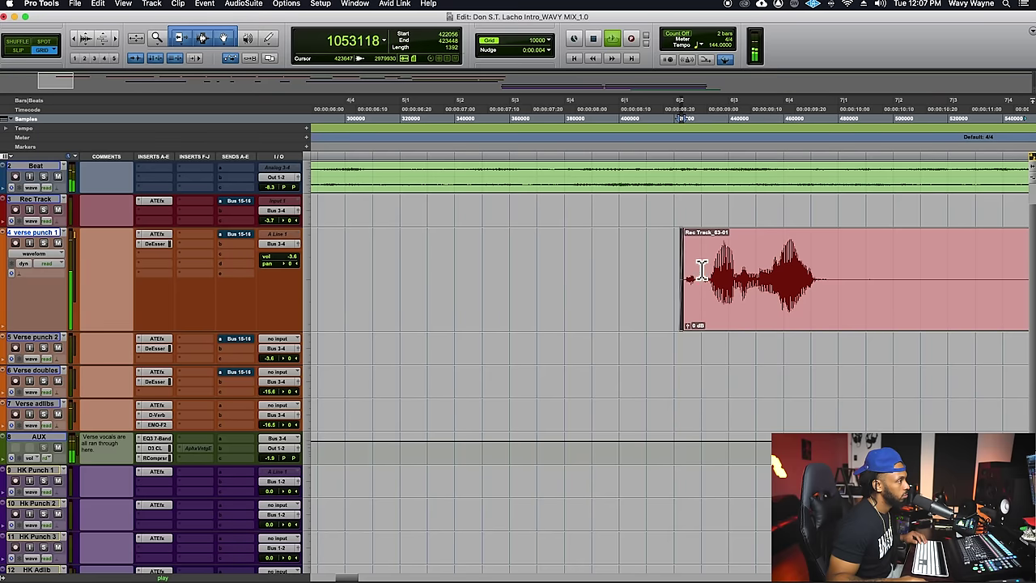
Step: Fade out the end of the first verse punch 1 clip and delete the silence between its two phrases
left_click(818, 297)
key("r")
scroll(808, 309, "right", 1)
left_click_drag(953, 238, 948, 236)
left_click_drag(845, 258, 689, 256)
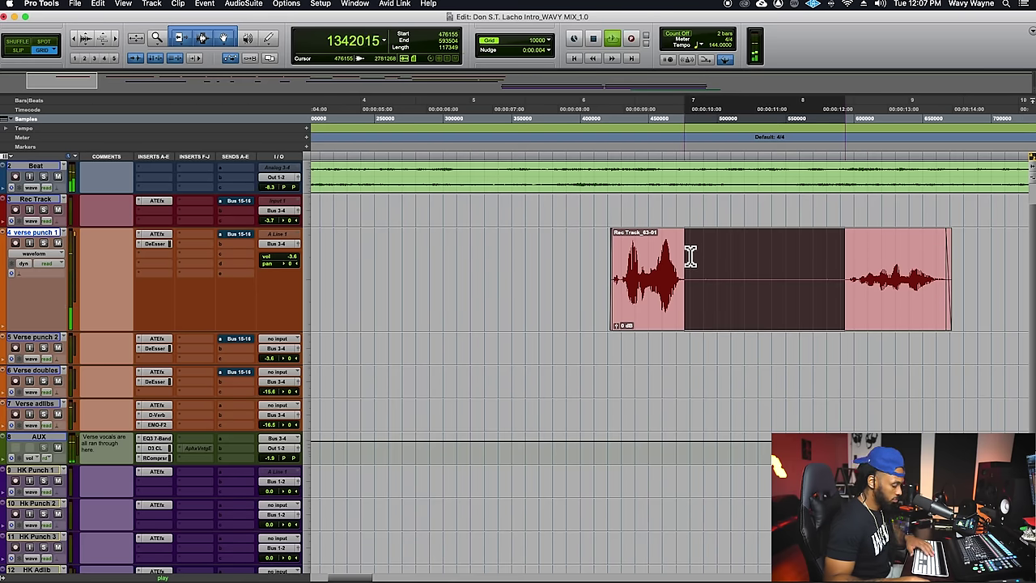
key("Delete")
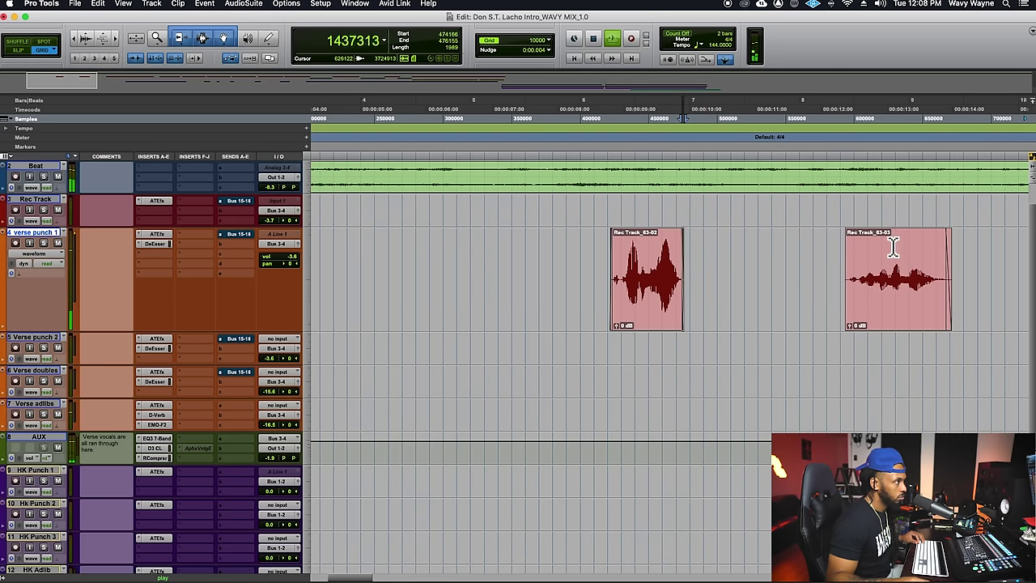
Step: Add short fades at the start and end of the Rec Track_65-01 clip on verse punch 1
scroll(854, 251, "right", 6)
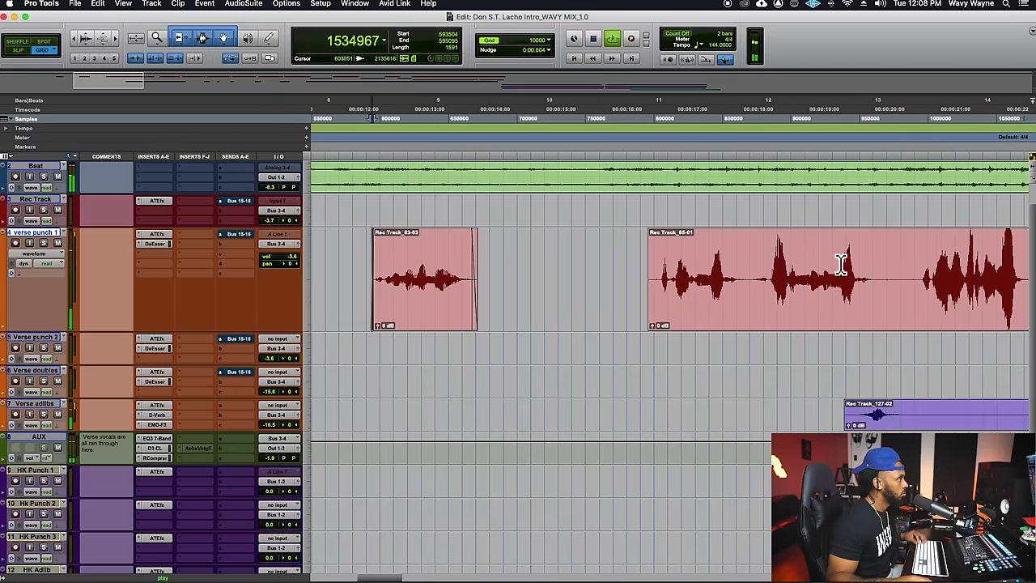
left_click_drag(649, 251, 659, 248)
scroll(652, 267, "right", 4)
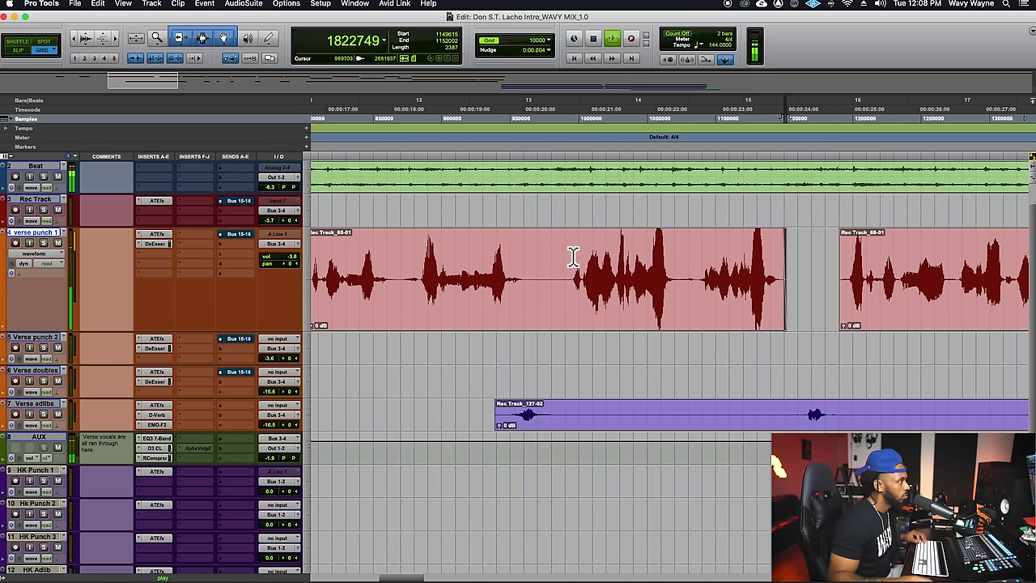
Step: Delete the silent gap in the middle of the Rec Track_65-01 clip and add short fades to the cut edges
left_click_drag(570, 253, 528, 252)
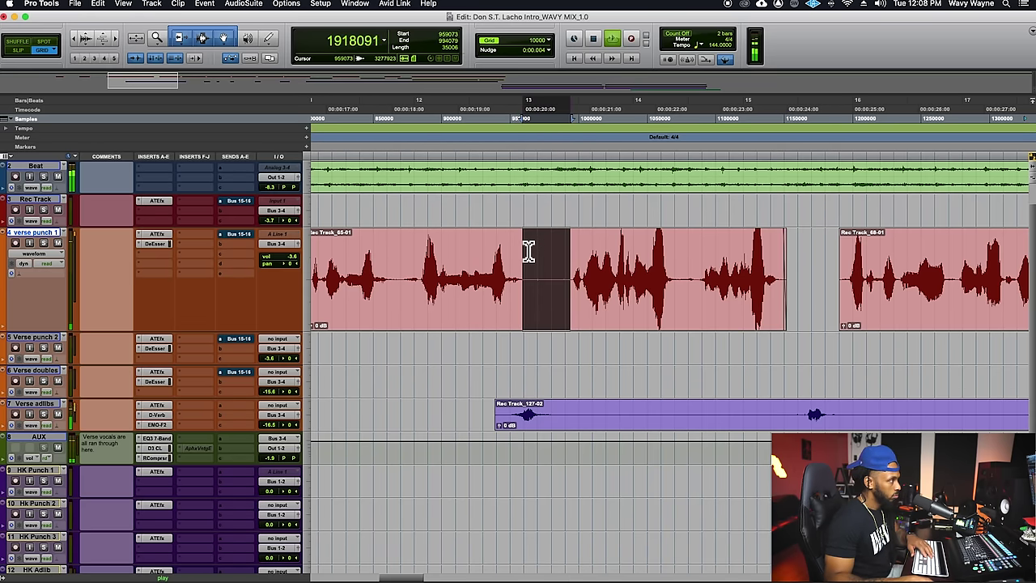
key("Delete")
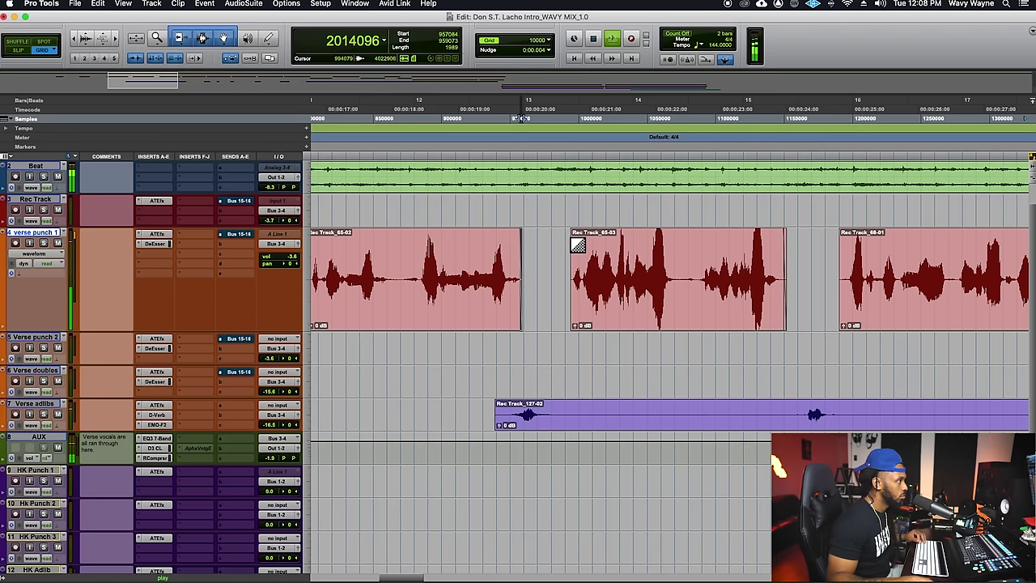
left_click(577, 243)
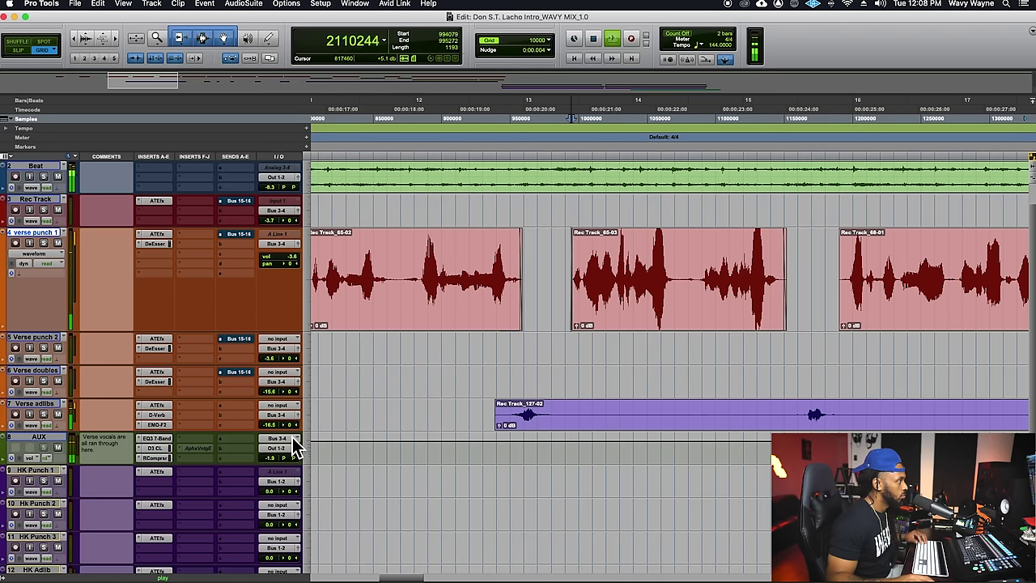
Step: Enlarge the Verse adlibs track and select its Rec Track_127-02 clip
left_click_drag(294, 436, 462, 490)
left_click(669, 476)
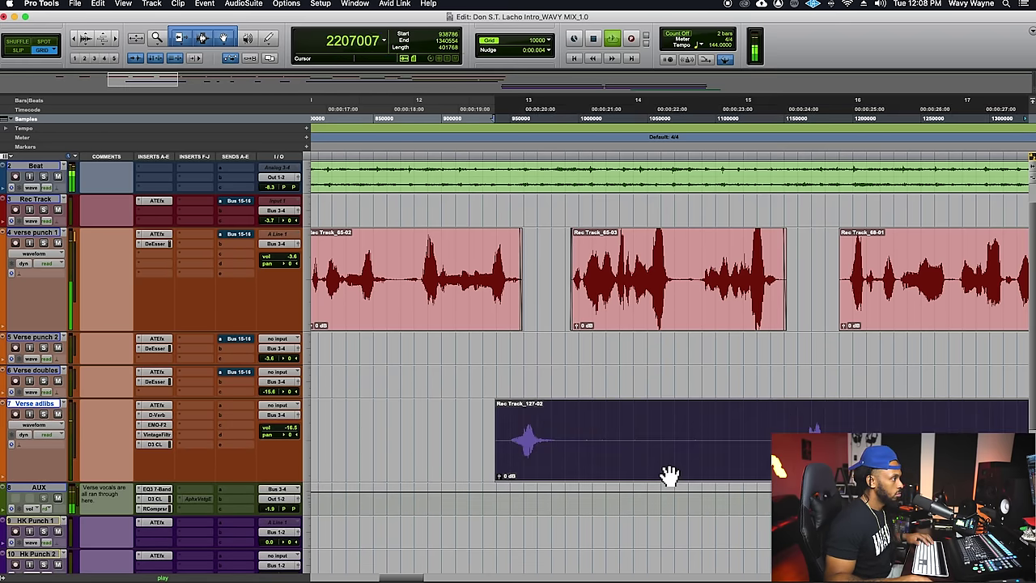
key("r")
key("r")
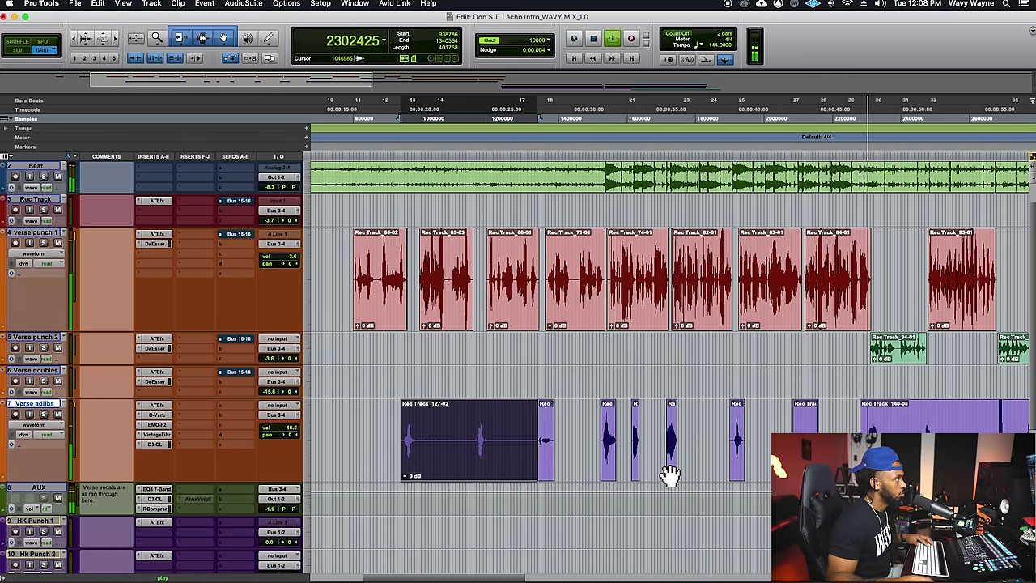
Step: Trim the start of the Rec Track_68-01 clip to just before the vocal with a short fade-in, and save the session
left_click(509, 319)
key("t")
key("t")
key("t")
key("t")
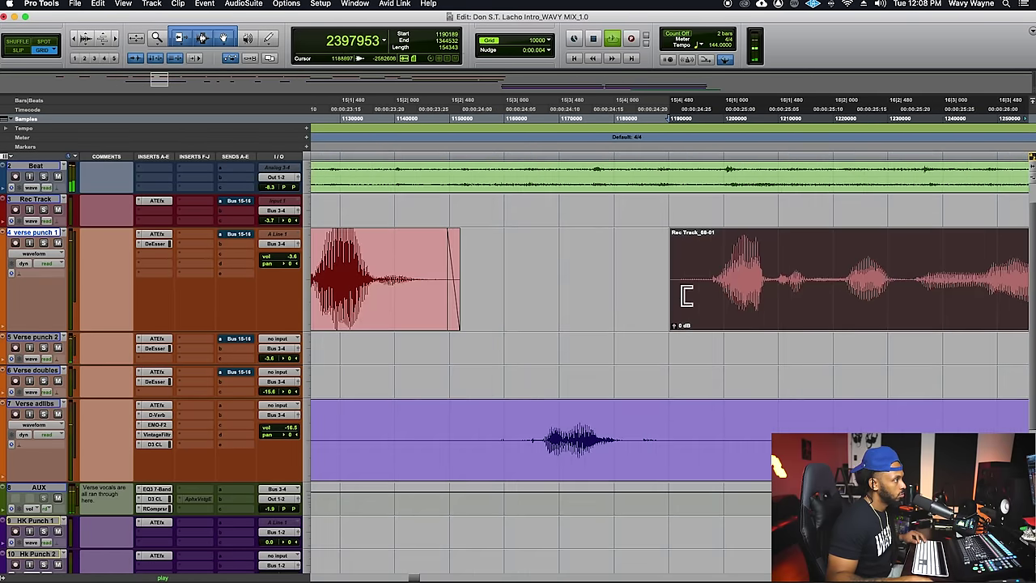
left_click(711, 259)
key("a")
left_click_drag(712, 243, 715, 244)
key("super+s")
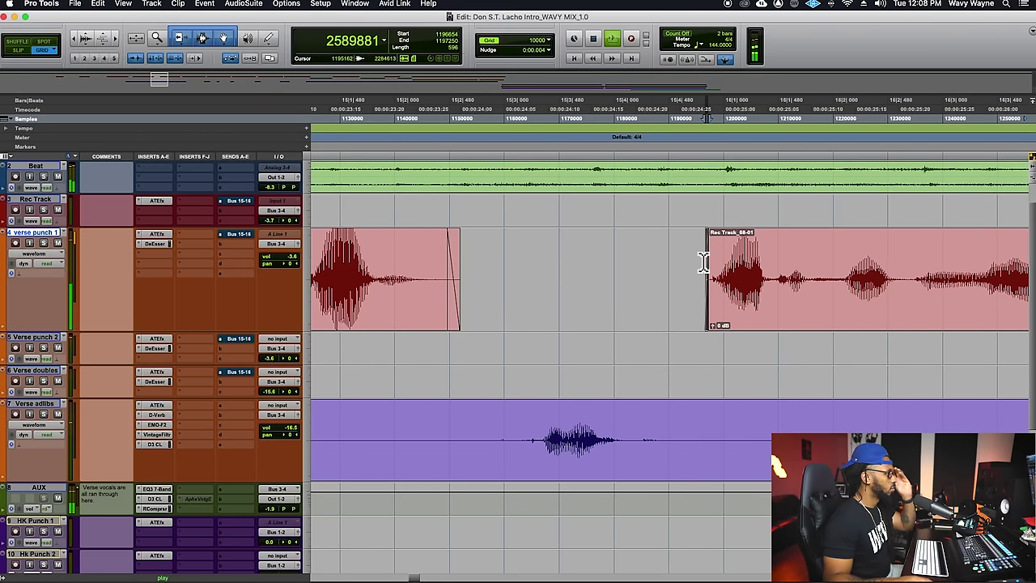
Step: Trim the end of the Rec Track_68-01 clip to just after its last word and add a short fade-out
key("r")
key("r")
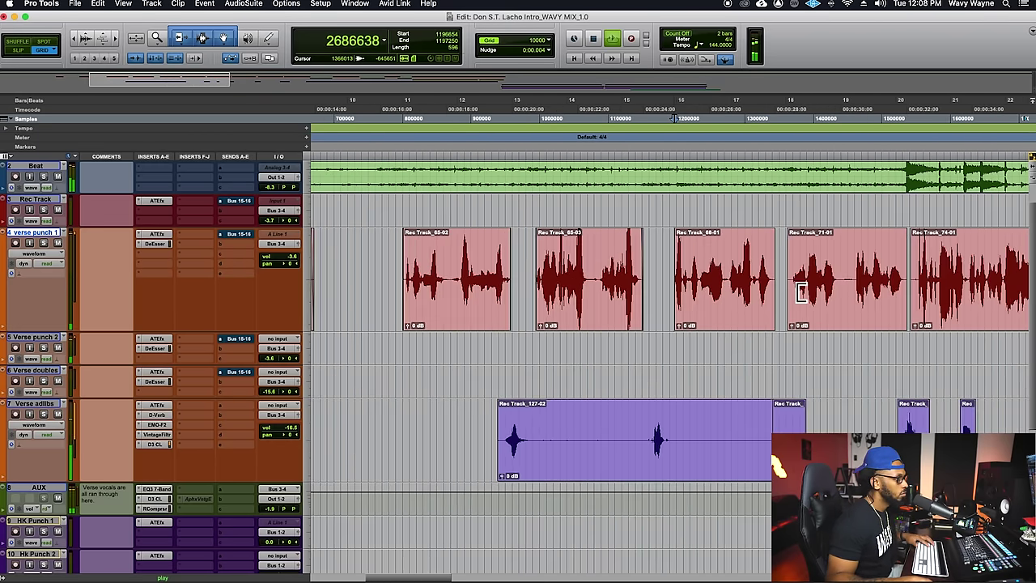
left_click(787, 258)
key("t")
key("t")
key("t")
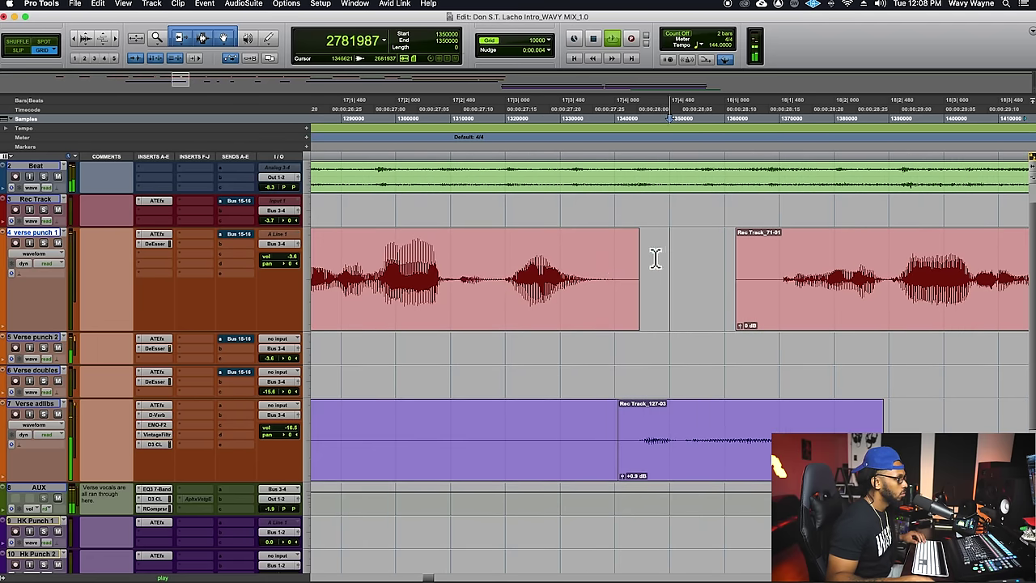
left_click(617, 256)
key("s")
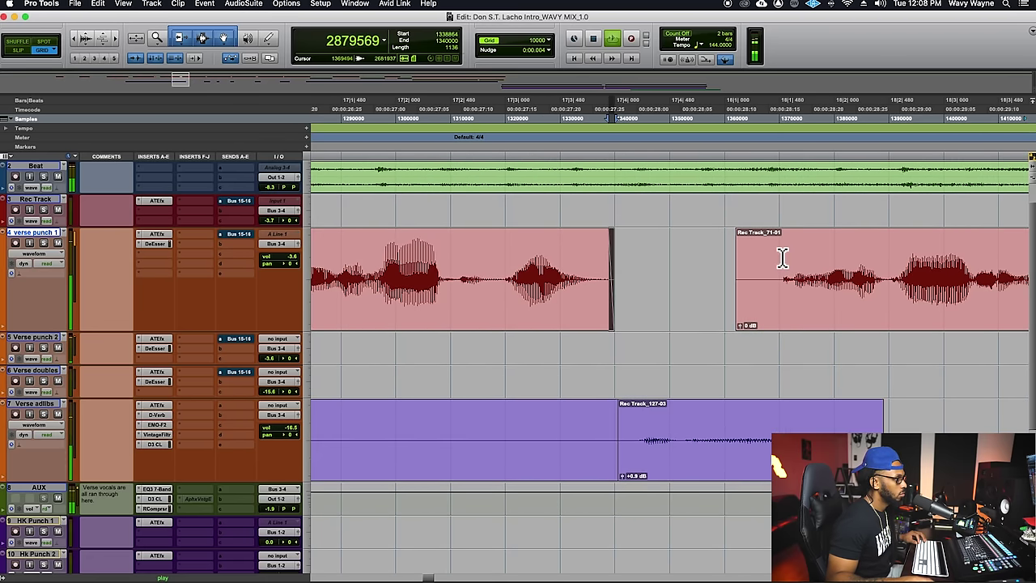
Step: Trim the start of the Rec Track_71-01 clip to just before the vocal and add a short fade-in
left_click(781, 255)
key("a")
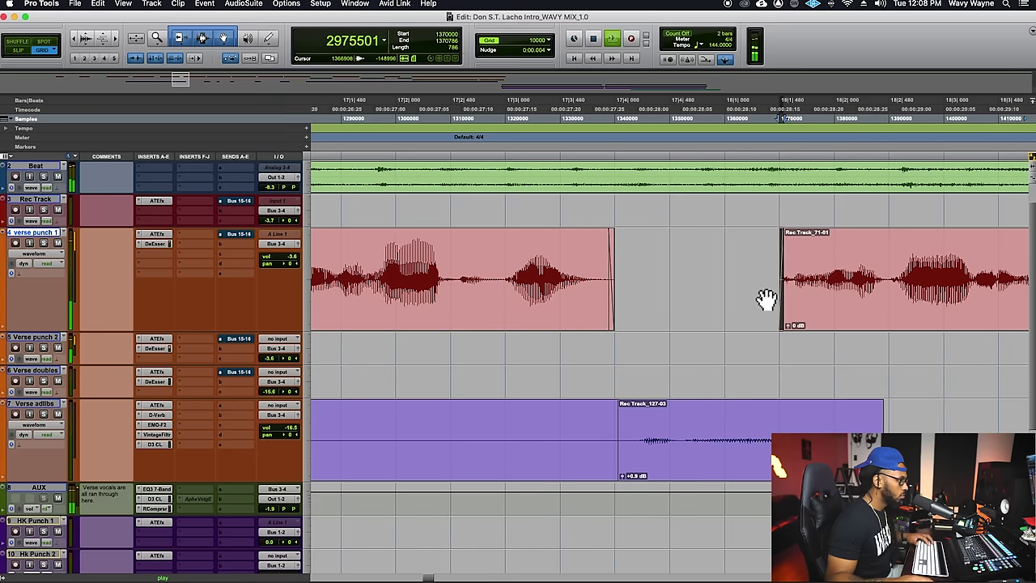
key("r")
key("r")
key("r")
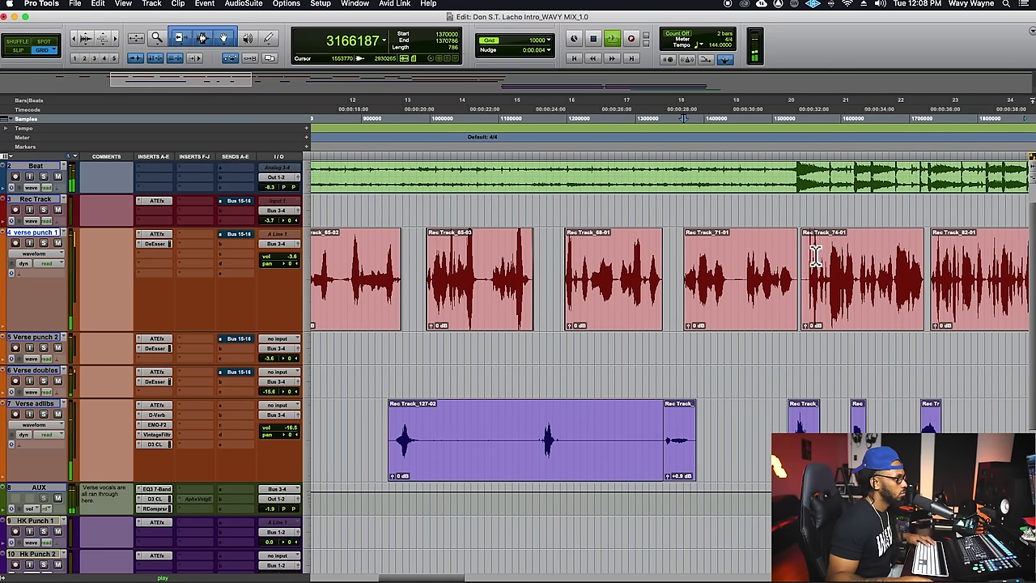
Step: Trim the end of the Rec Track_71-01 clip and the start of Rec Track_74-01 close to the vocal, with a short fade at each
key("t")
key("t")
key("t")
left_click_drag(606, 264, 559, 245)
left_click(686, 251)
key("a")
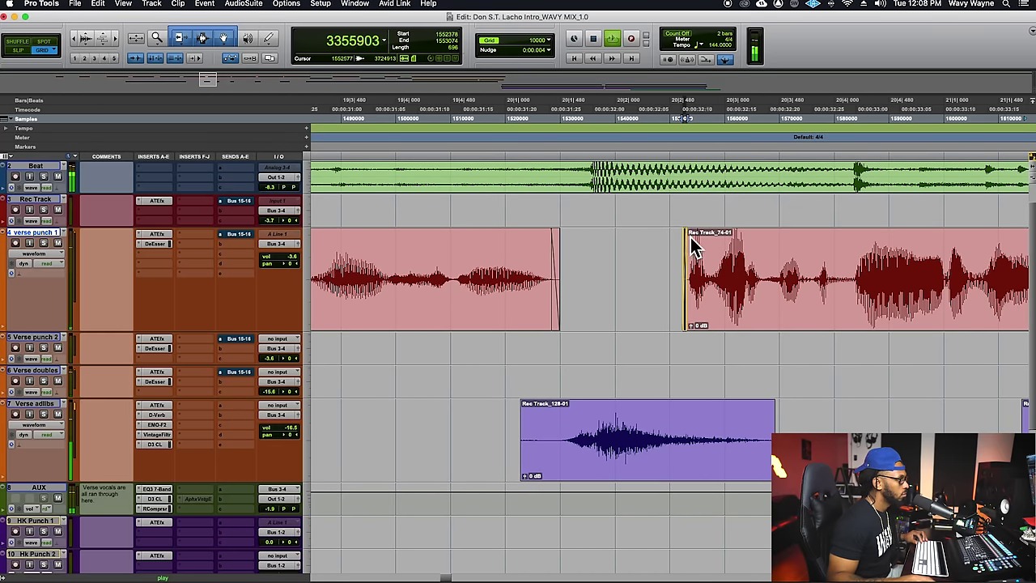
Step: Trim the start of the Rec Track_128-01 adlib clip to just before the vocal and add short fades at both ends
left_click(564, 422)
key("a")
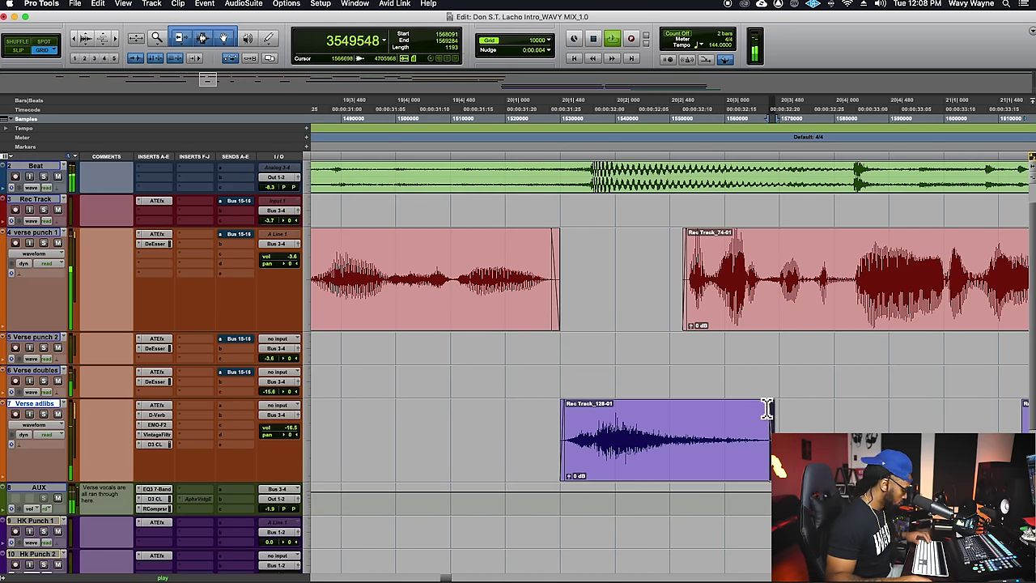
key("r")
Step: Trim both ends of the Rec Track_132-01 adlib clip close to the vocal and add a short fade-in and fade-out
double_click(778, 457)
key("t")
key("t")
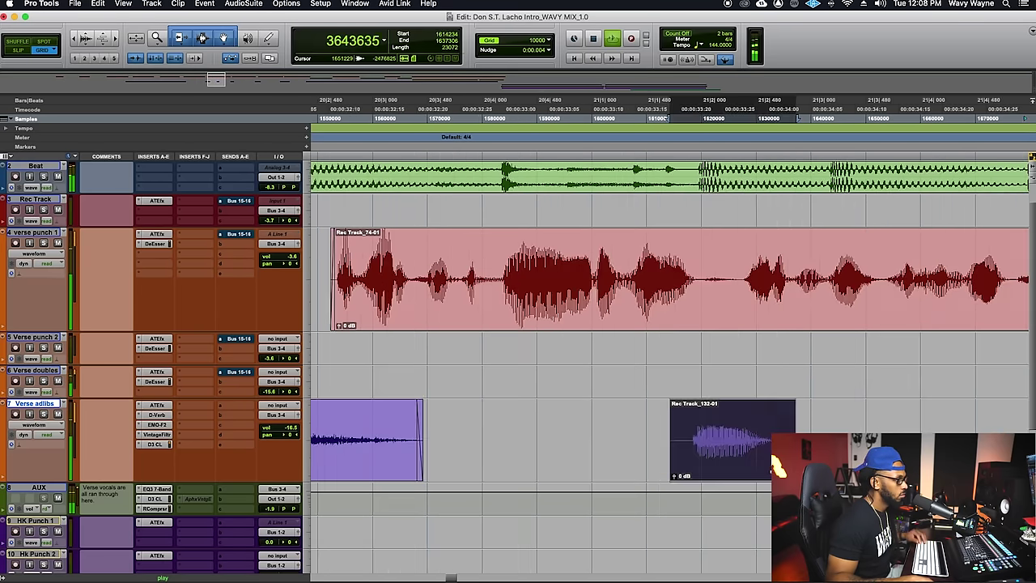
left_click(698, 422)
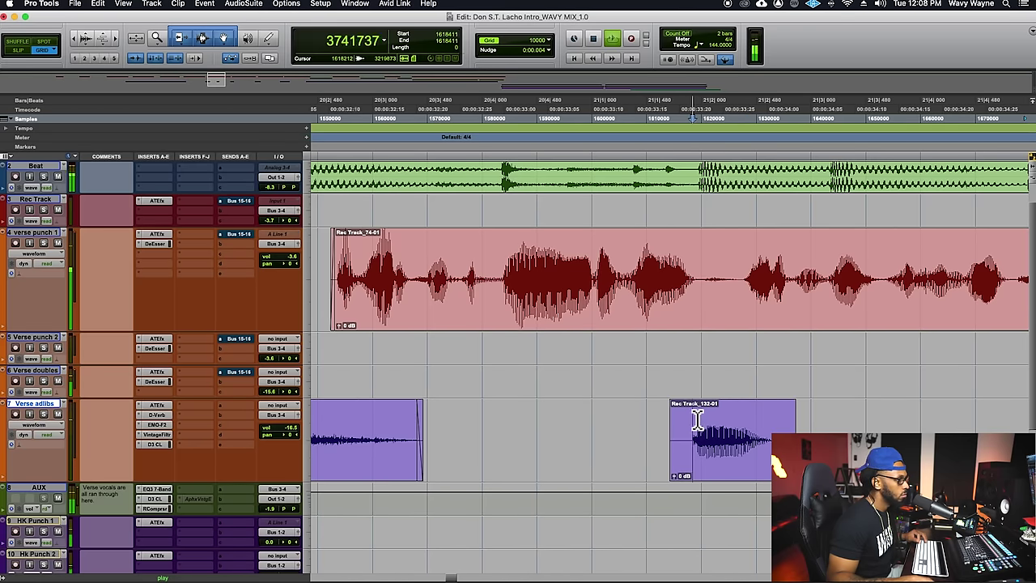
key("a")
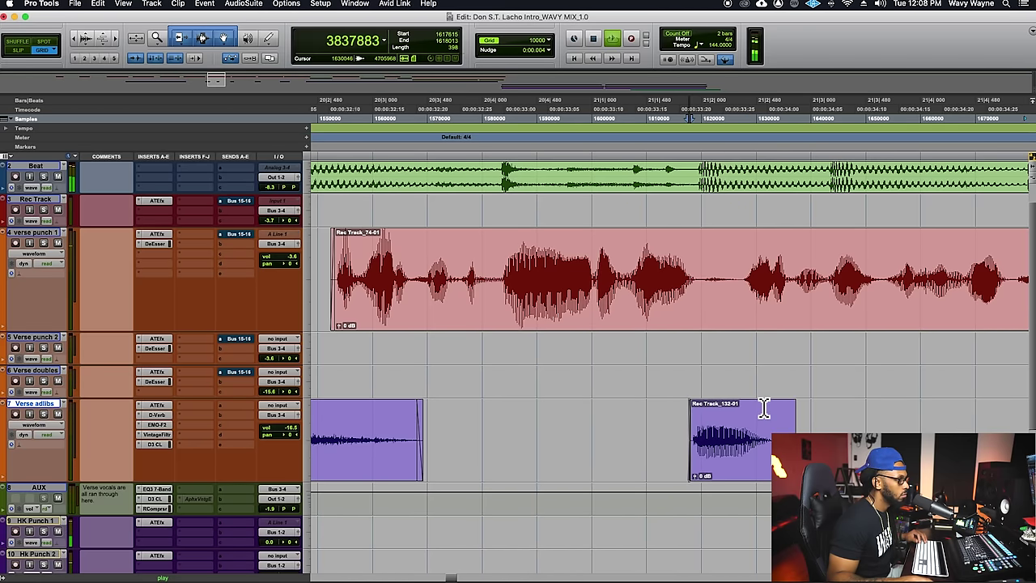
key("r")
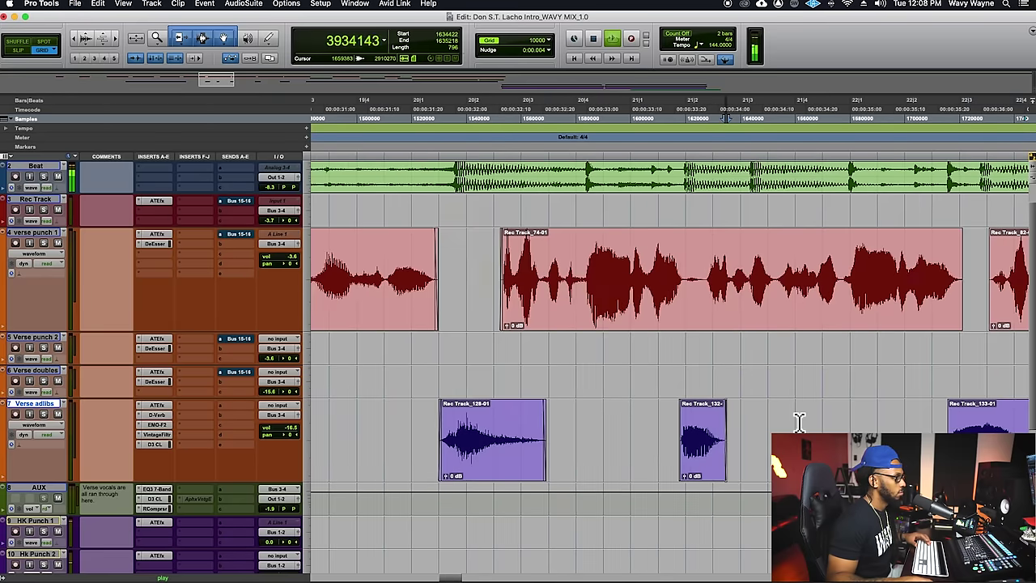
Step: Add a short fade-out at the end of the Rec Track_74-01 clip on the verse punch 1 track
key("r")
left_click(824, 267)
key("t")
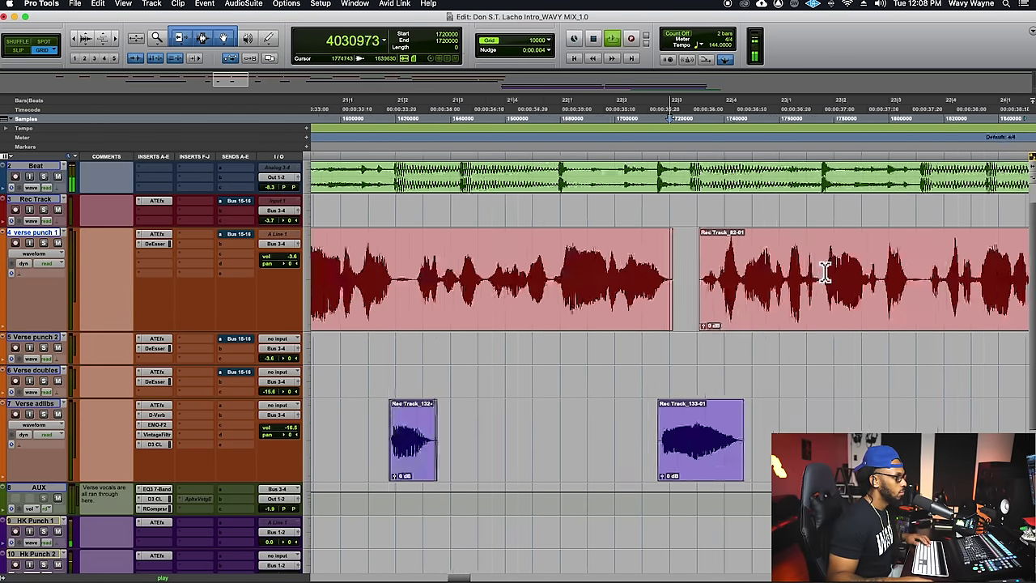
key("t")
key("t")
left_click_drag(686, 243, 671, 245)
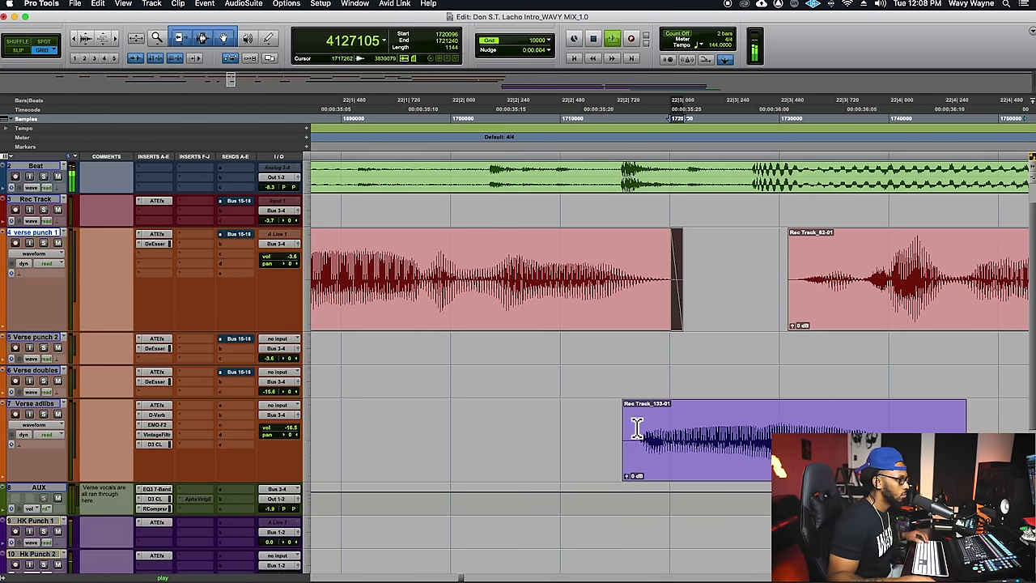
Step: Add a short fade-in and fade-out to the Rec Track_133-01 adlib clip and a short fade-in to Rec Track_82-01
left_click(635, 422)
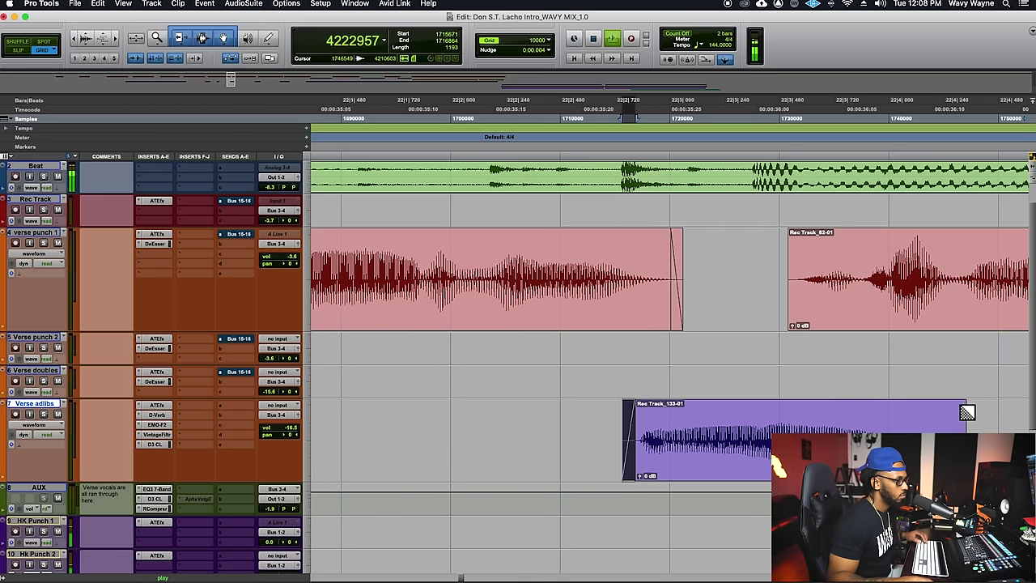
left_click_drag(956, 406, 954, 406)
left_click_drag(792, 234, 797, 237)
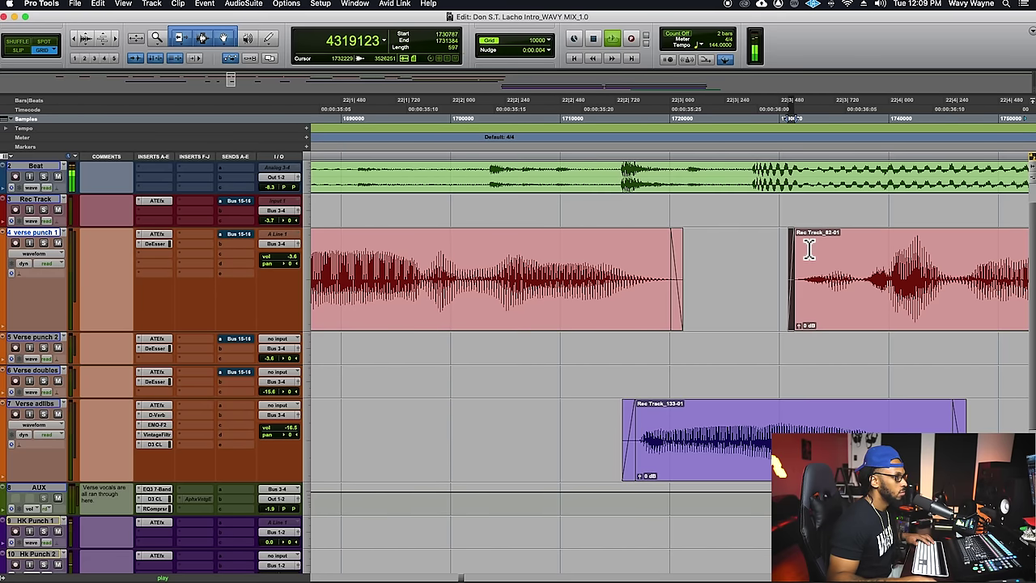
Step: Trim the start of the Rec Track_140-02 adlib clip to sample position 1910000, just before the vocal
key("r")
key("r")
key("r")
key("r")
left_click(809, 267)
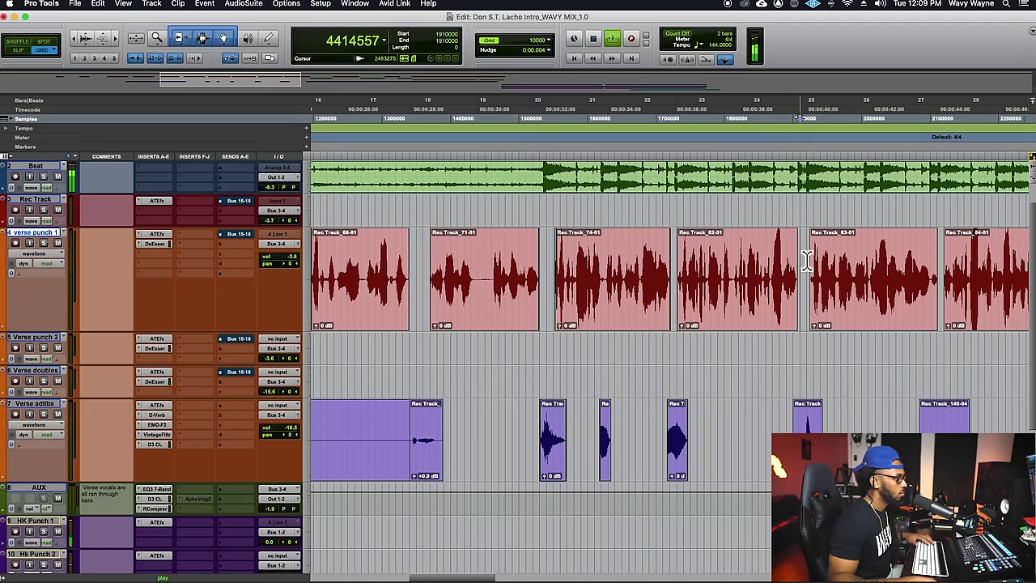
key("t")
key("t")
key("t")
left_click(684, 421)
key("a")
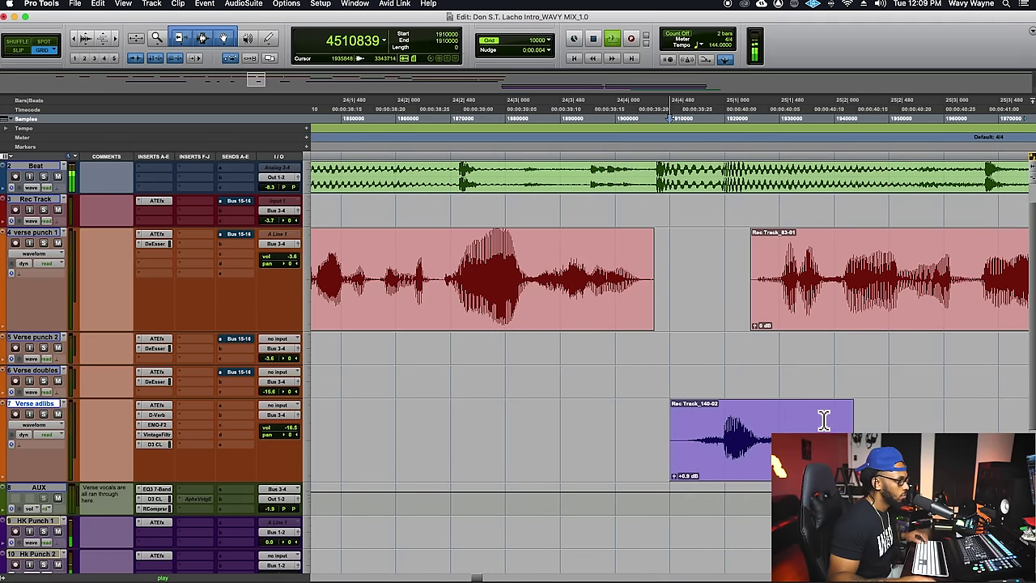
left_click(839, 414)
key("d")
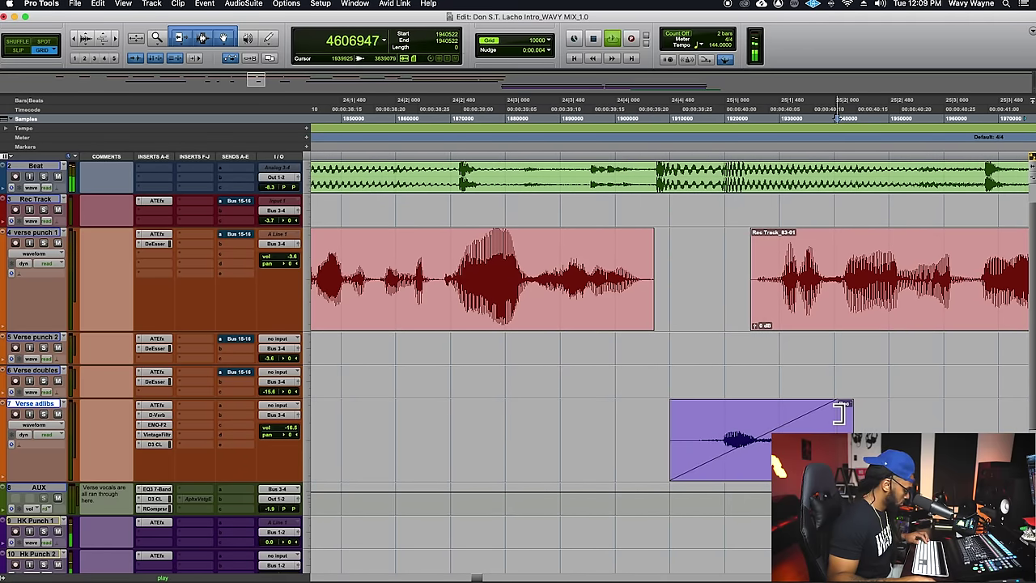
key("super+z")
Step: Add short fades at both ends of the Rec Track_140-02 adlib clip, the end of Rec Track_82-01 and the start of Rec Track_83-01
left_click(687, 410)
left_click_drag(654, 238, 649, 243)
key("super+bracketleft")
key("super+bracketleft")
key("super+bracketleft")
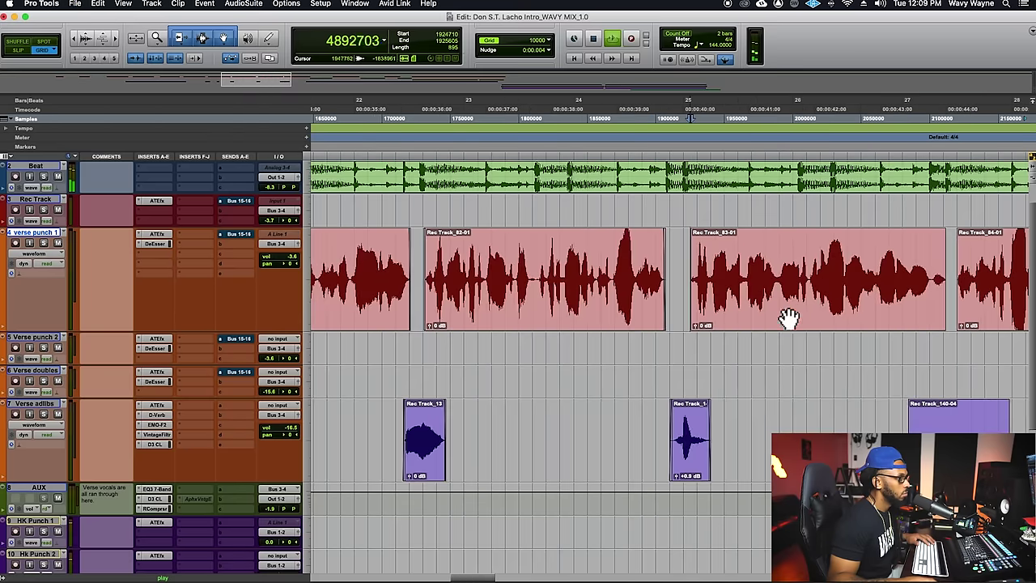
Step: Add a short fade-out at the end of the Rec Track_83-01 clip and a short fade-in at the start of Rec Track_84-01
key("super+bracketright")
key("super+bracketright")
key("super+bracketright")
key("super+bracketright")
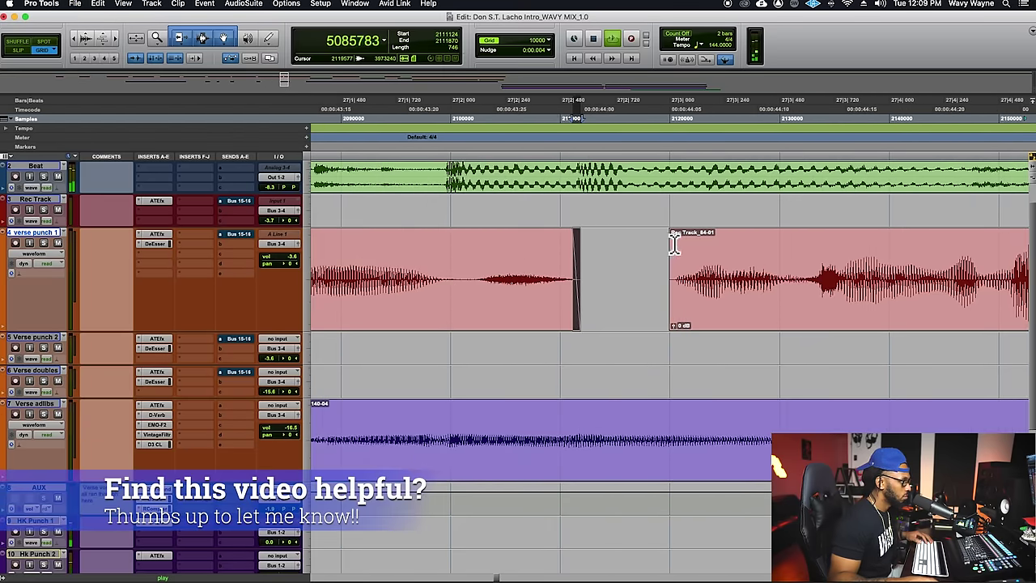
key("super+bracketleft")
key("super+bracketleft")
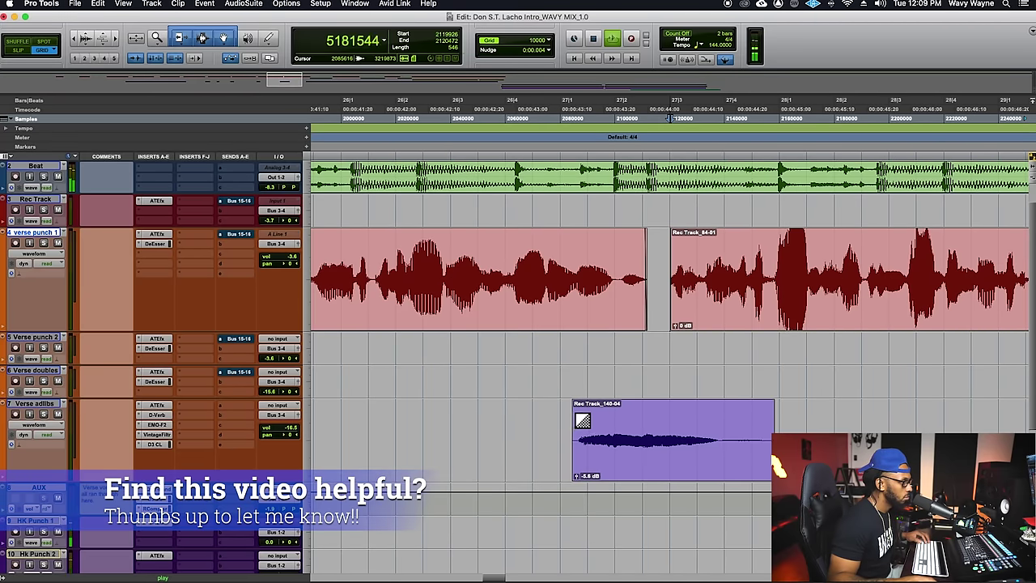
Step: Add a short fade-in and a longer fade-out to the Rec Track_140-04 clip on the Verse adlibs track
left_click(583, 420)
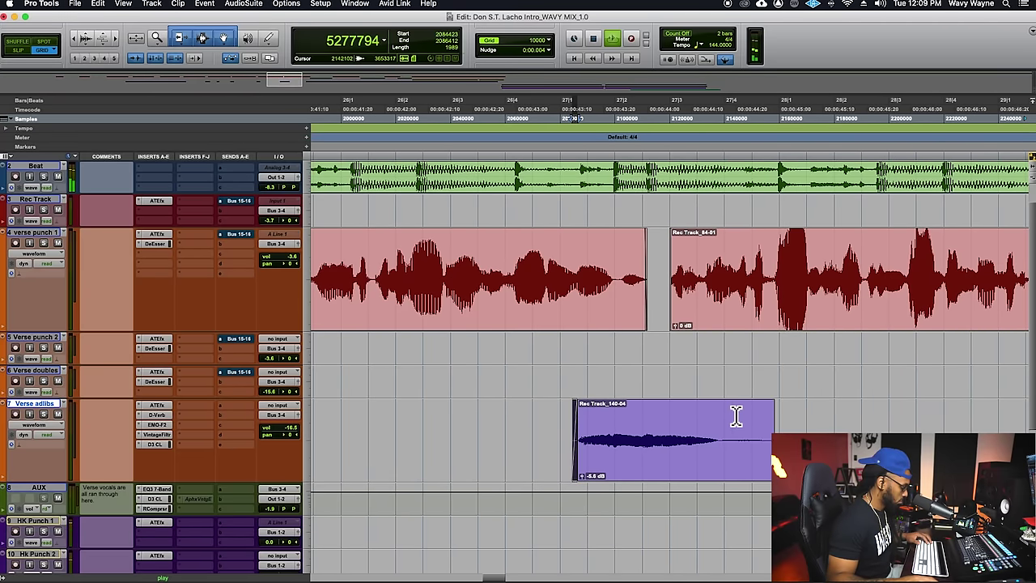
key("super+bracketleft")
key("super+bracketleft")
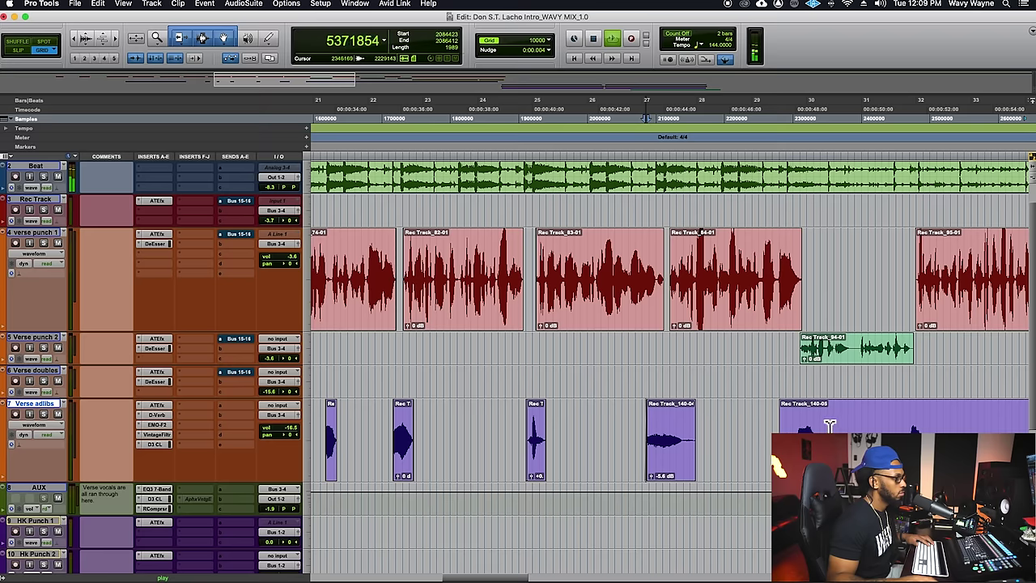
key("super+bracketleft")
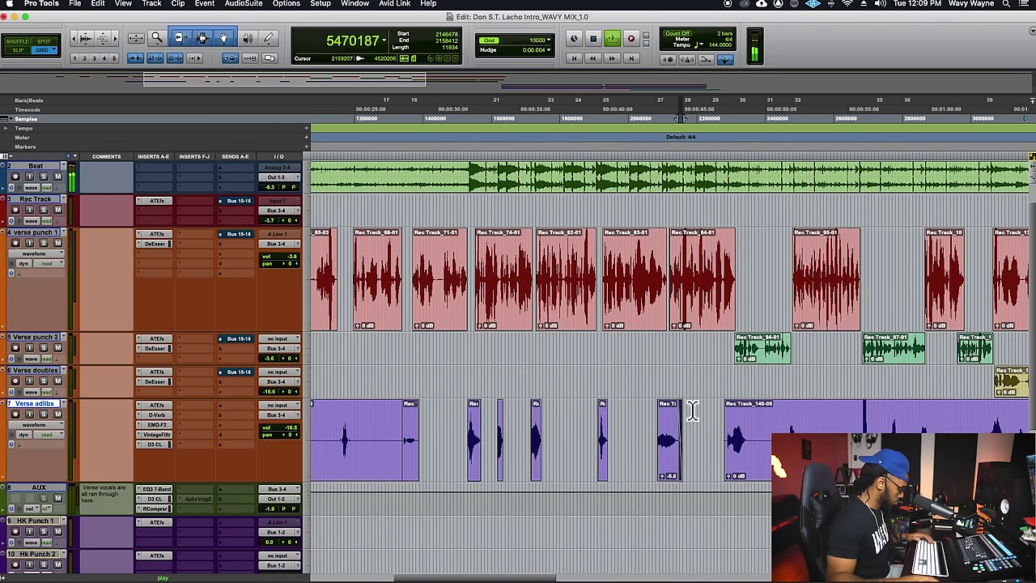
Step: Stop playback, select the Rec Track_127-02 clip on the Verse adlibs track, and open Strip Silence for it
key("space")
key("super+bracketleft")
key("super+bracketleft")
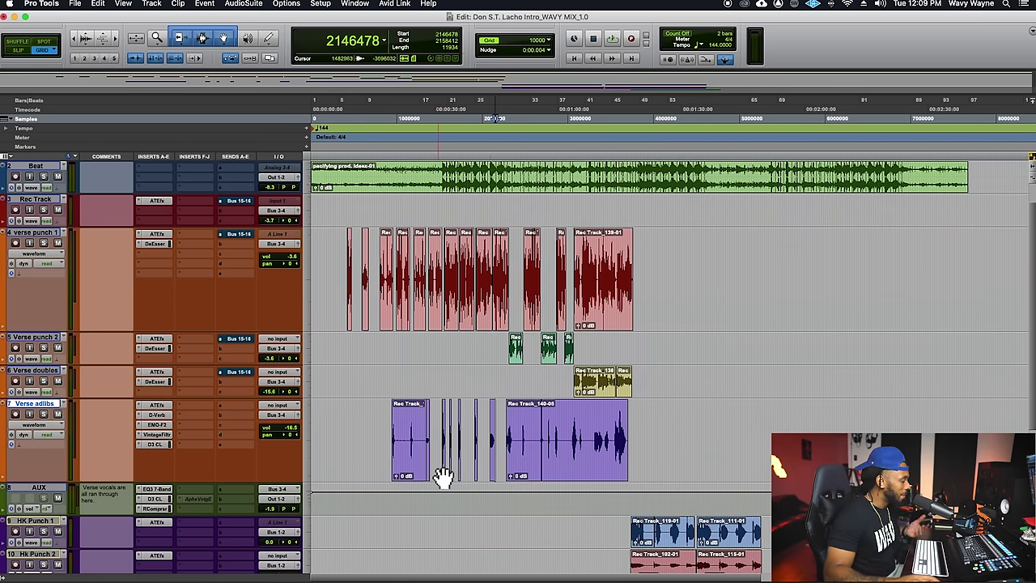
left_click(417, 472)
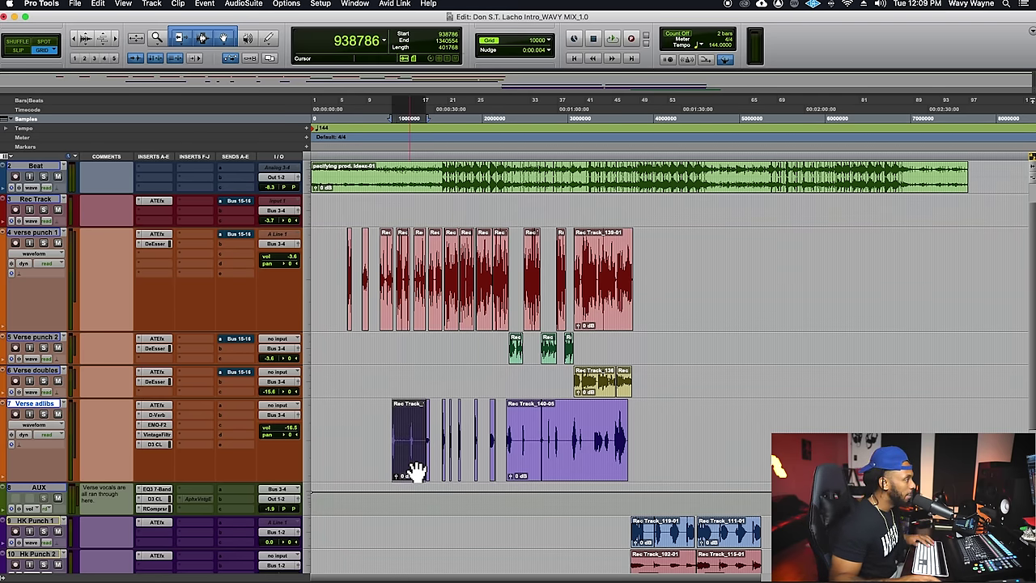
key("t")
key("t")
scroll(652, 486, "right", 3)
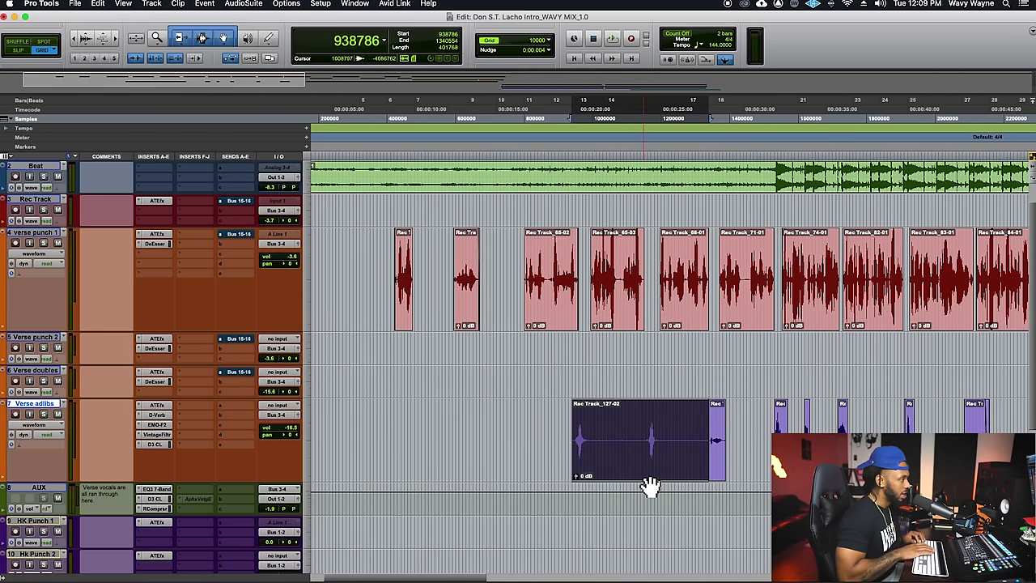
key("super+u")
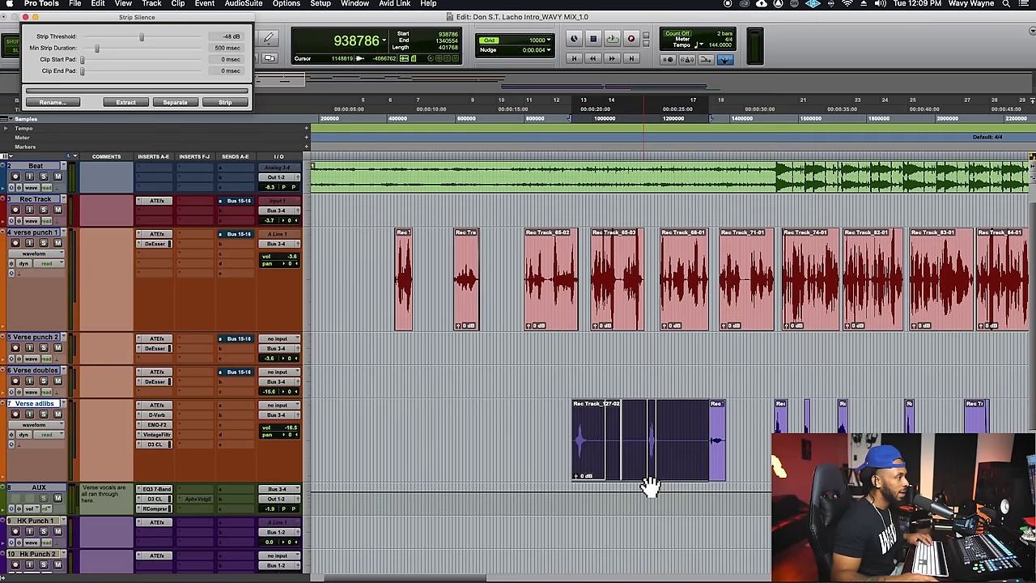
Step: Move the Strip Silence window beside the selected adlib clip and set the strip threshold to -43 dB
key("t")
scroll(650, 488, "right", 4)
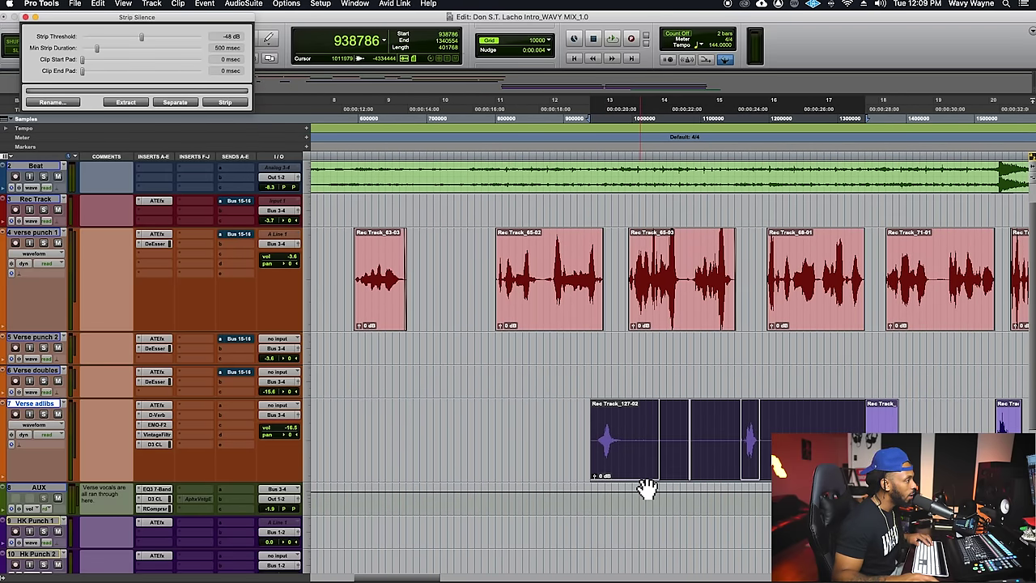
scroll(647, 489, "right", 1)
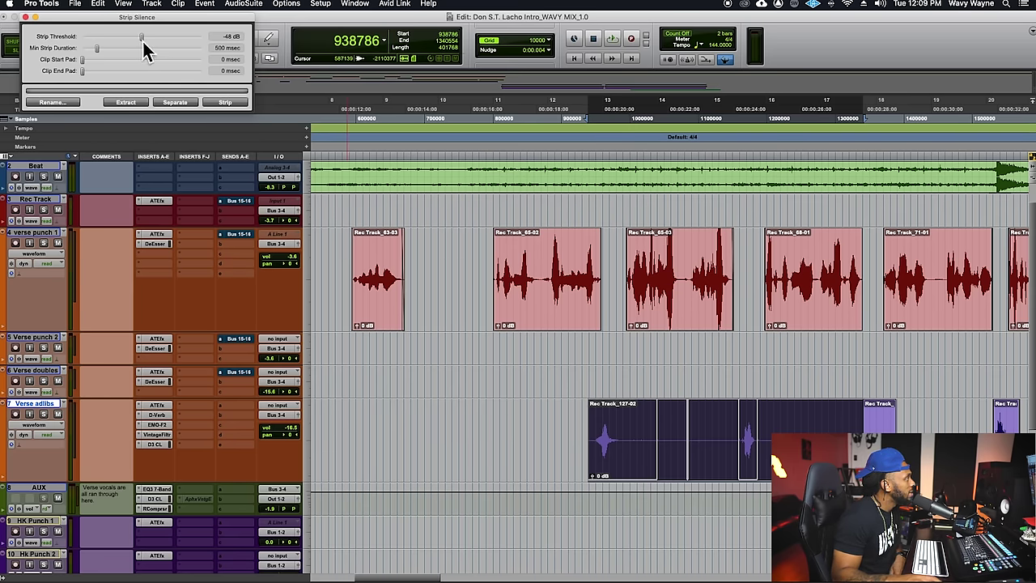
left_click_drag(79, 45, 391, 341)
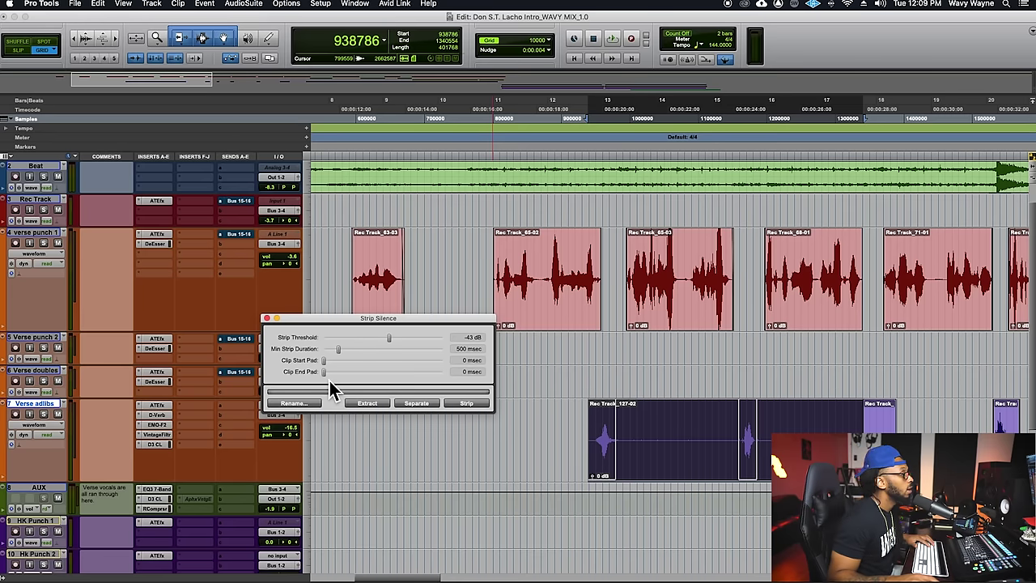
Step: Strip the silence from the selected adlib clip with a -38 dB threshold, 17 msec clip start pad and 35 msec clip end pad
key("t")
key("t")
scroll(560, 444, "right", 5)
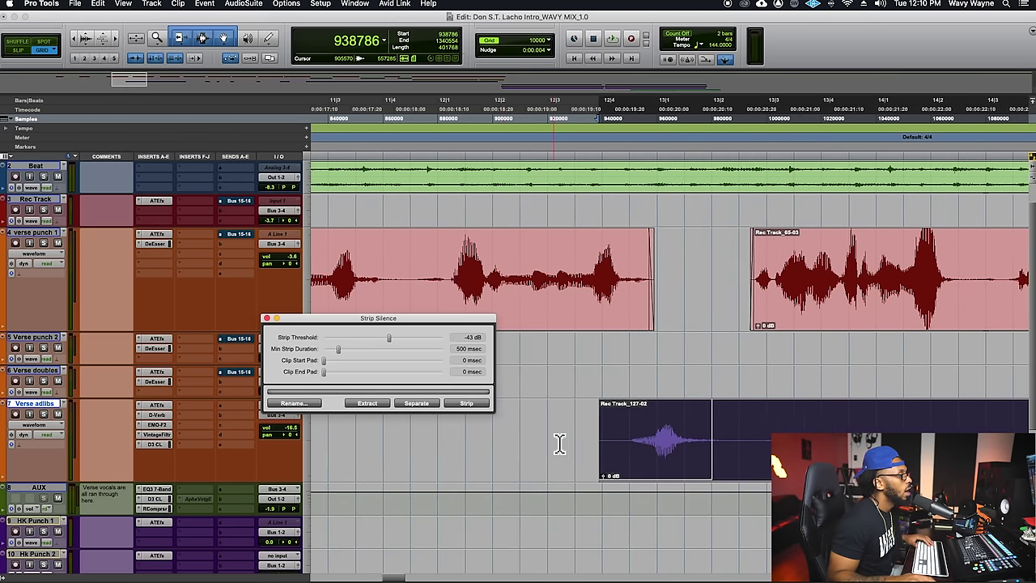
key("r")
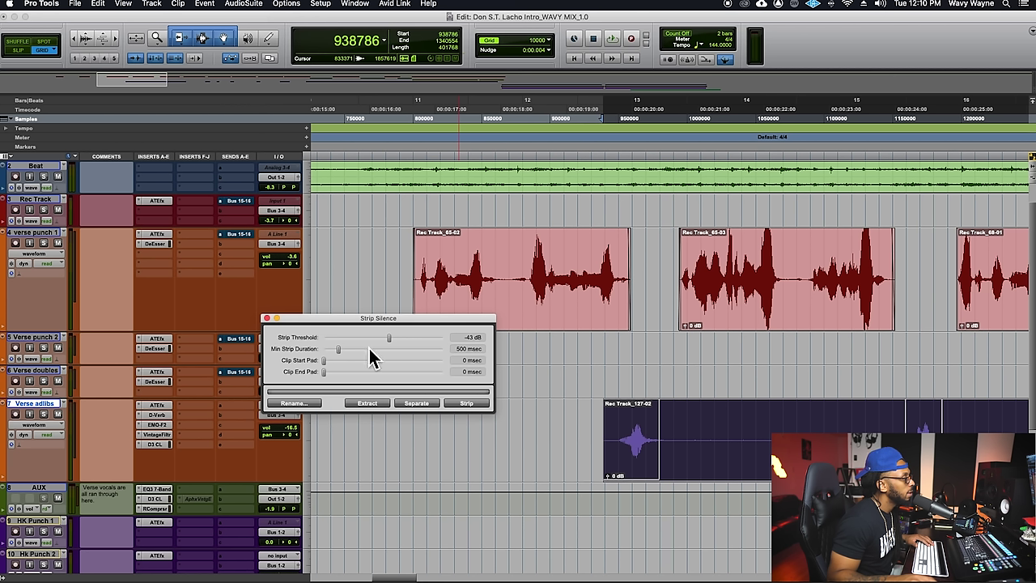
mouse_move(395, 346)
left_mouse_down()
mouse_move(409, 350)
mouse_move(398, 347)
left_mouse_up()
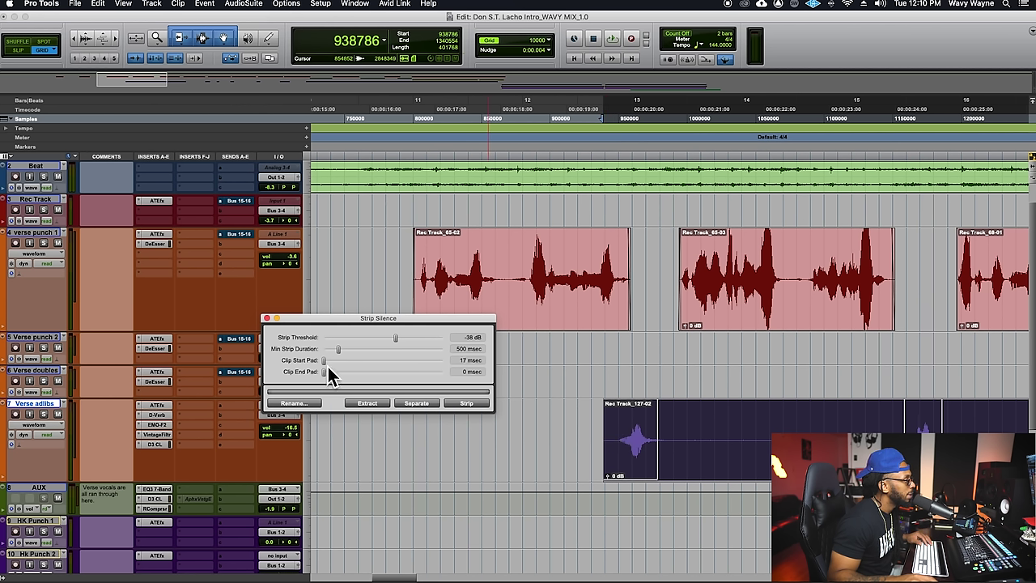
left_click_drag(327, 377, 330, 381)
left_click(469, 406)
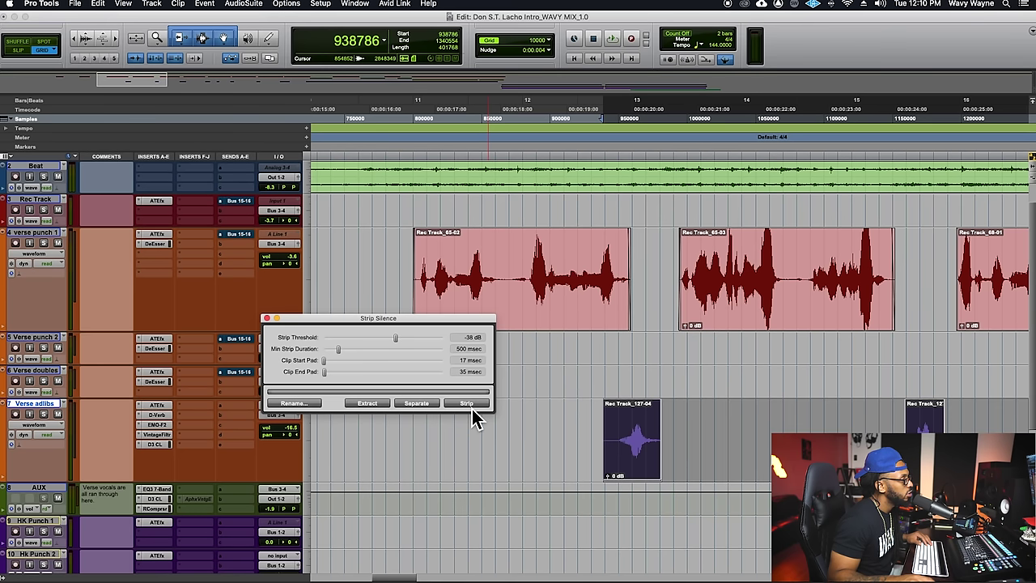
Step: Trim the start of the first stripped adlib clip, Rec Track_127-04, closer to the vocal and add a short fade-in
left_click(590, 427)
left_click(622, 425)
left_click(622, 426)
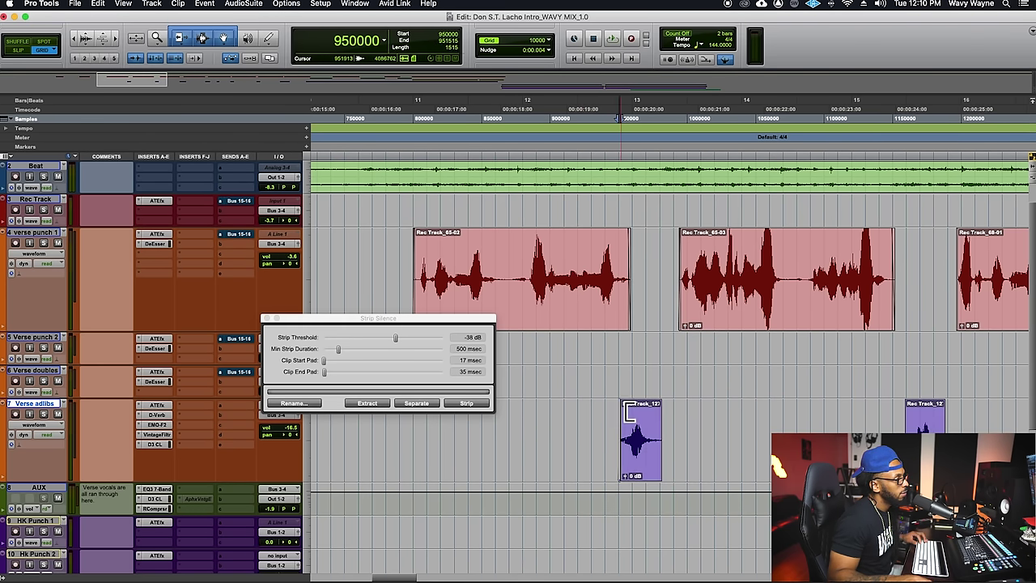
Step: Trim the second stripped adlib clip close to its vocal and add fade-outs to it and to the first stripped clip
triple_click(920, 421)
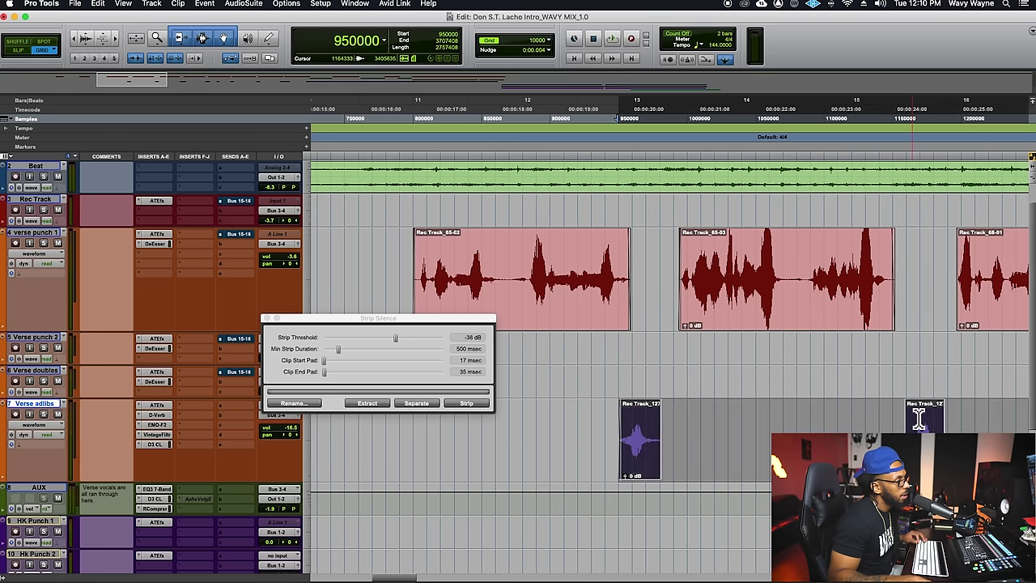
left_click(919, 420)
left_click(921, 420)
left_click(918, 415)
left_click(948, 415)
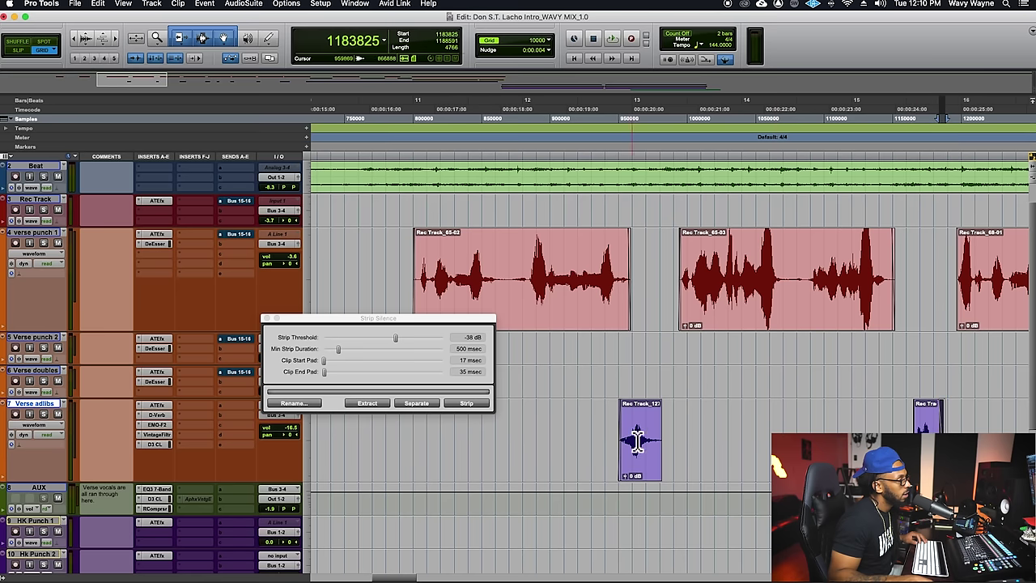
left_click(664, 413)
Step: Add a short fade-in and fade-out to the adlib clip Rec Track_127-03 and save the session
left_click(746, 421)
key("r")
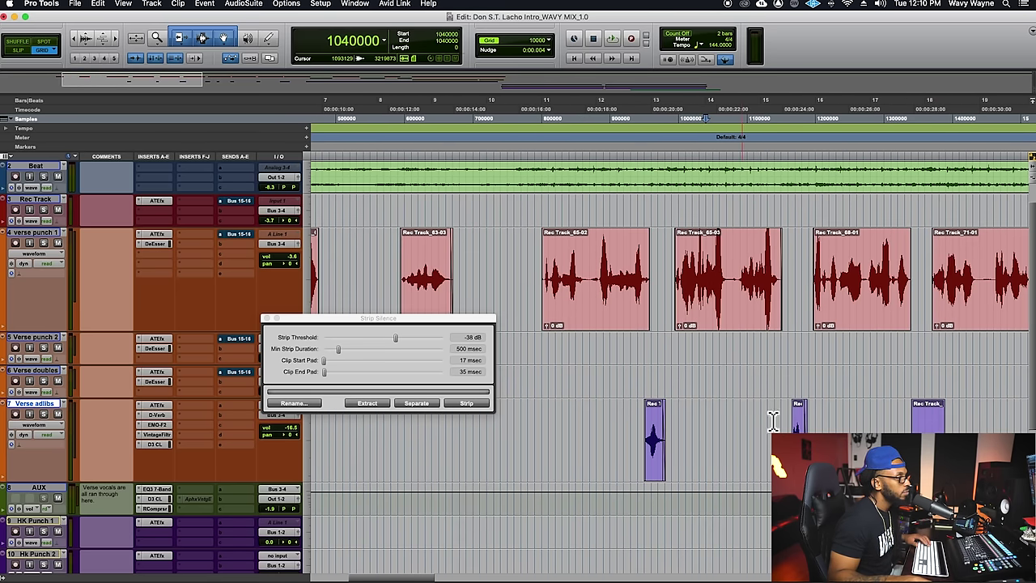
left_click(931, 453)
key("t")
key("t")
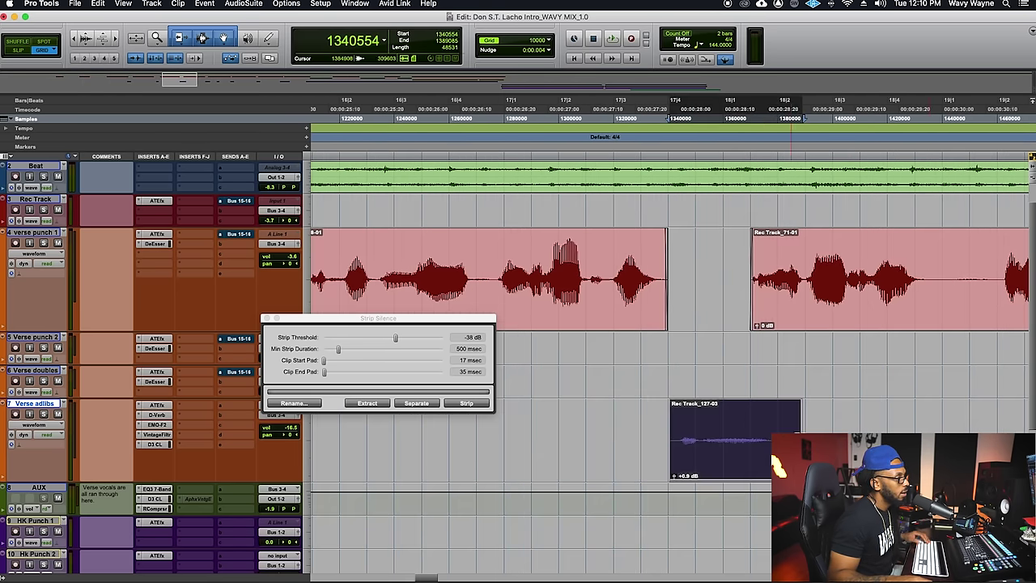
left_click_drag(804, 413, 798, 413)
left_click_drag(675, 421, 679, 422)
key("super+s")
Step: Strip the silence from the long Verse adlibs clip, Rec Track_140-05, and add batch fades to the resulting clips
key("r")
key("r")
key("r")
key("r")
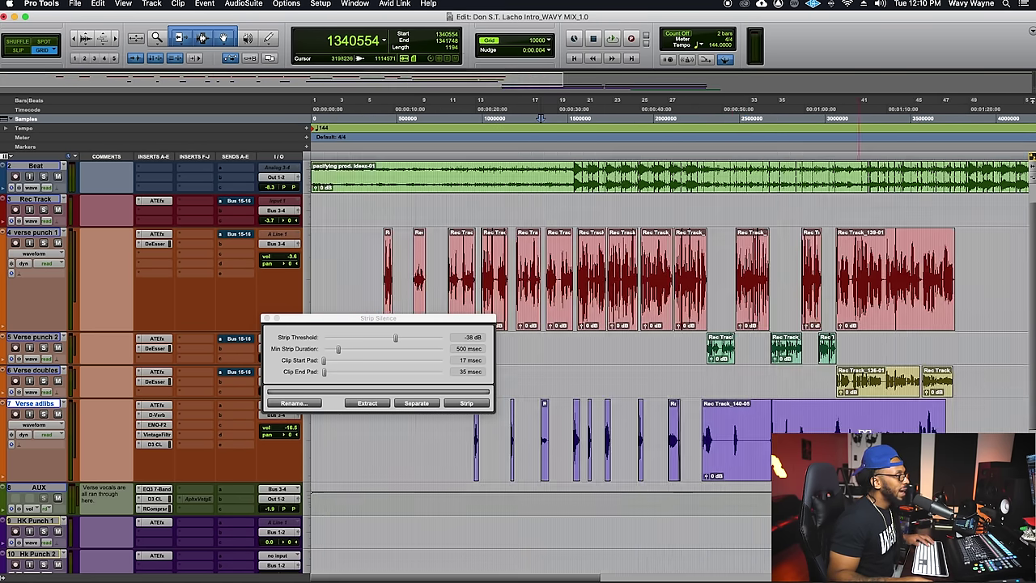
left_click(836, 458)
scroll(810, 455, "right", 1)
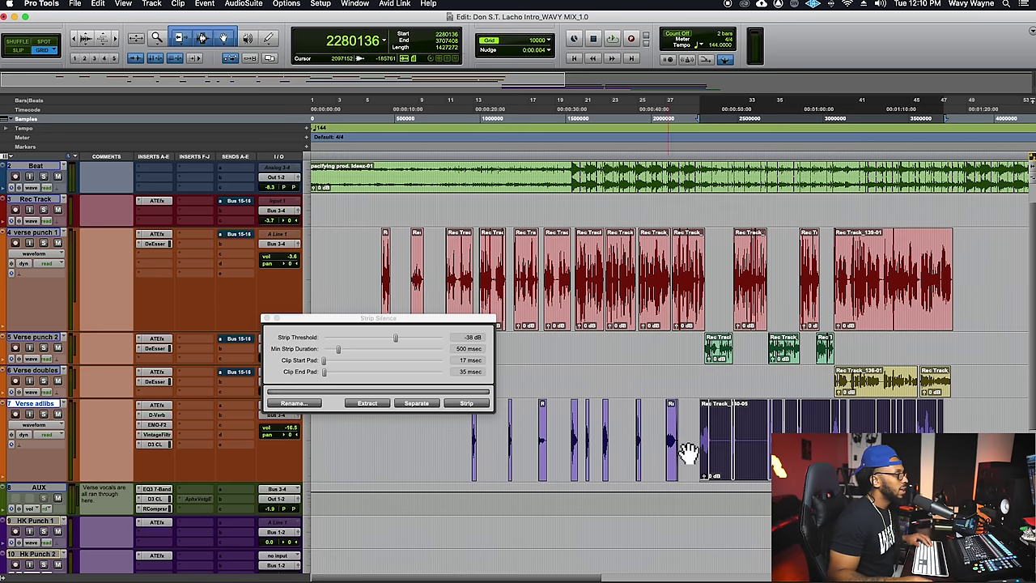
scroll(781, 454, "right", 1)
key("t")
scroll(781, 453, "right", 5)
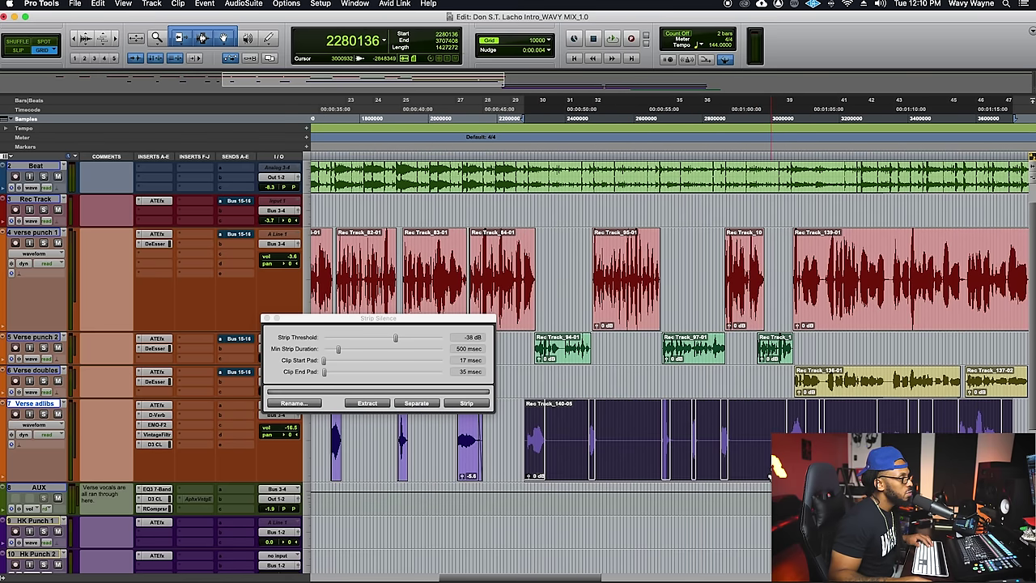
key("t")
key("t")
scroll(637, 474, "right", 1)
key("r")
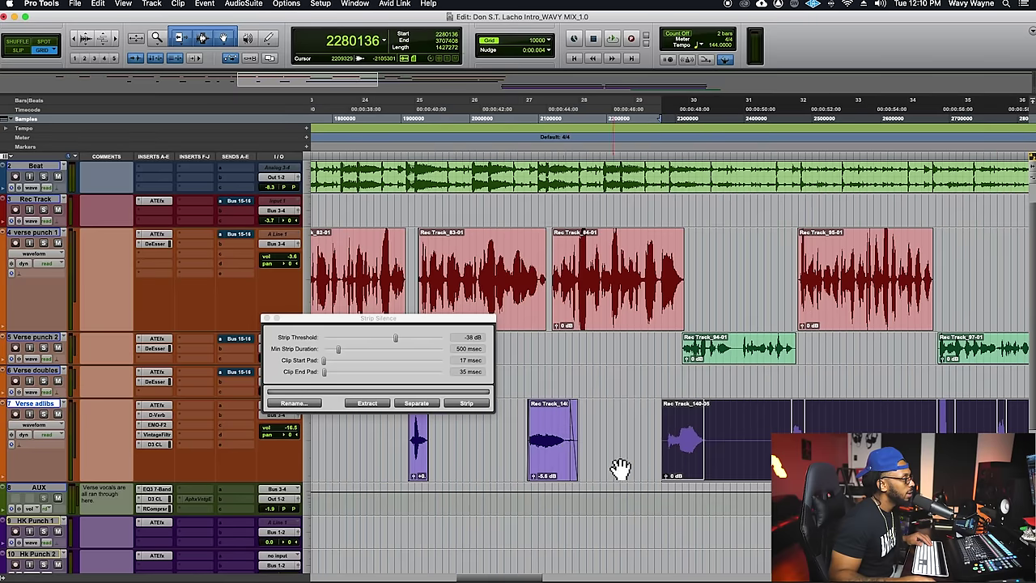
left_click(470, 404)
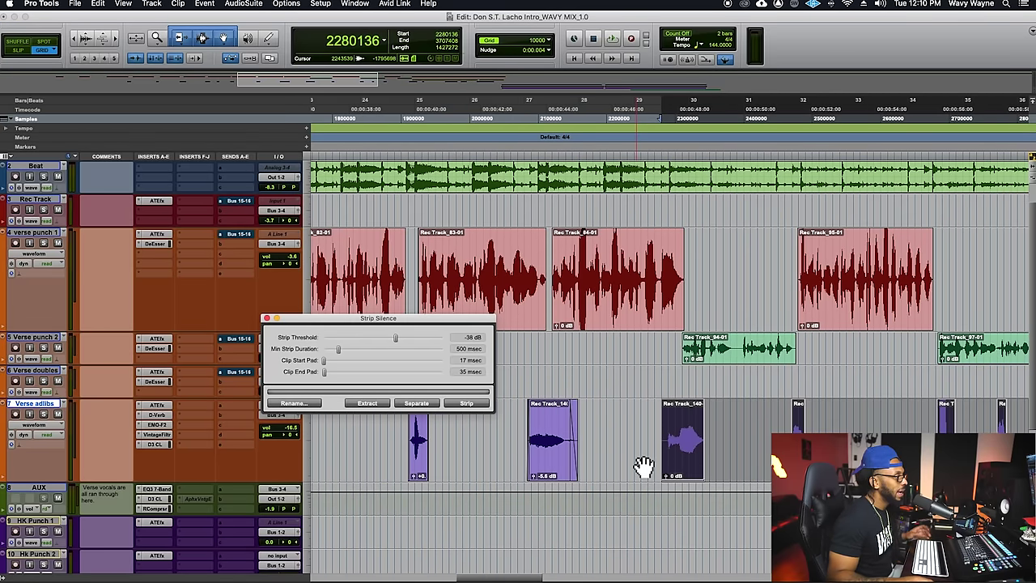
key("super+f")
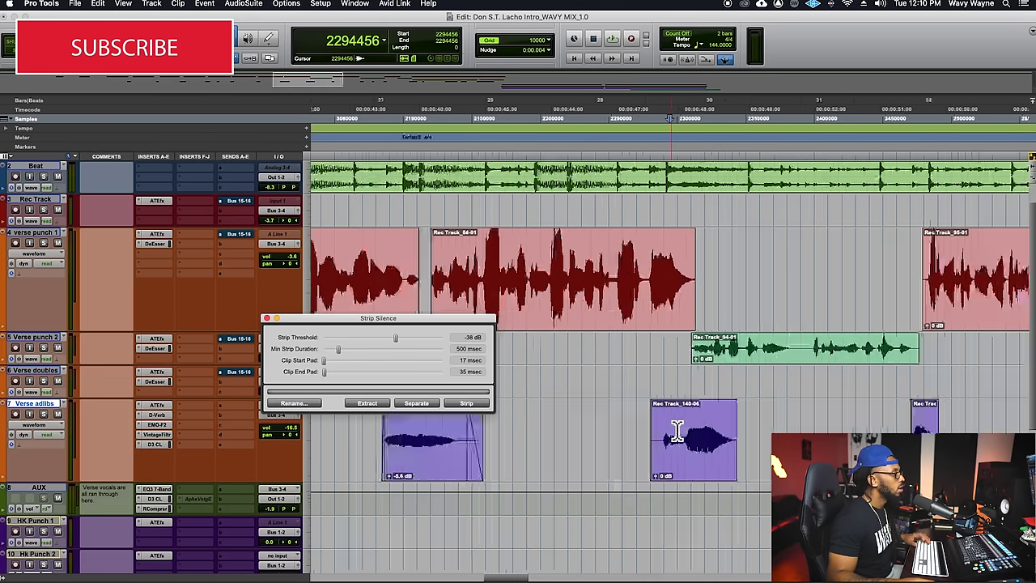
Step: Trim the start of adlib clip Rec Track_140-06 with a short fade-in, and add a fade-out to verse clip Rec Track_84-01
key("t")
key("t")
left_click(638, 419)
key("a")
left_click_drag(640, 408, 643, 407)
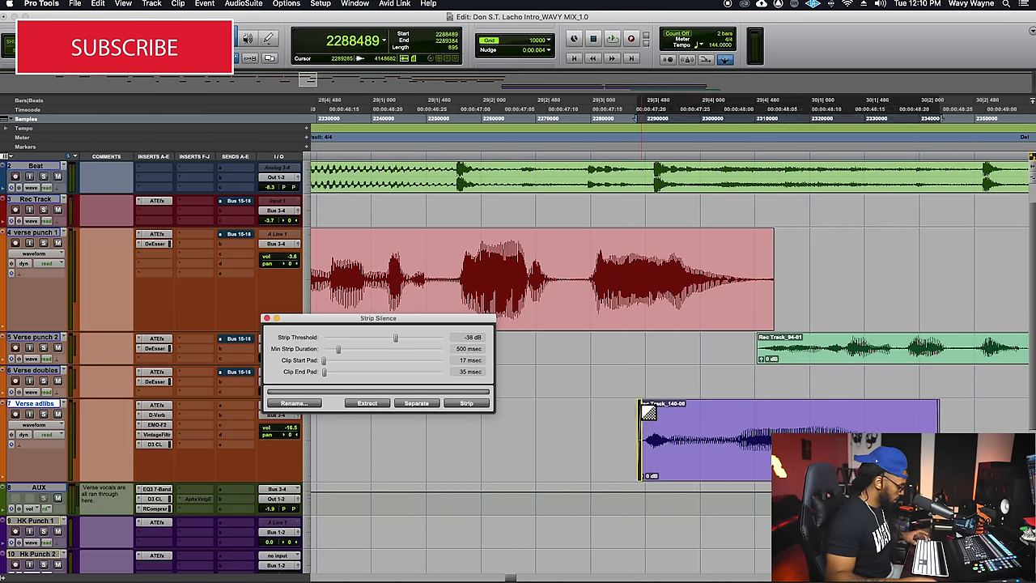
left_click(594, 423)
key("r")
key("r")
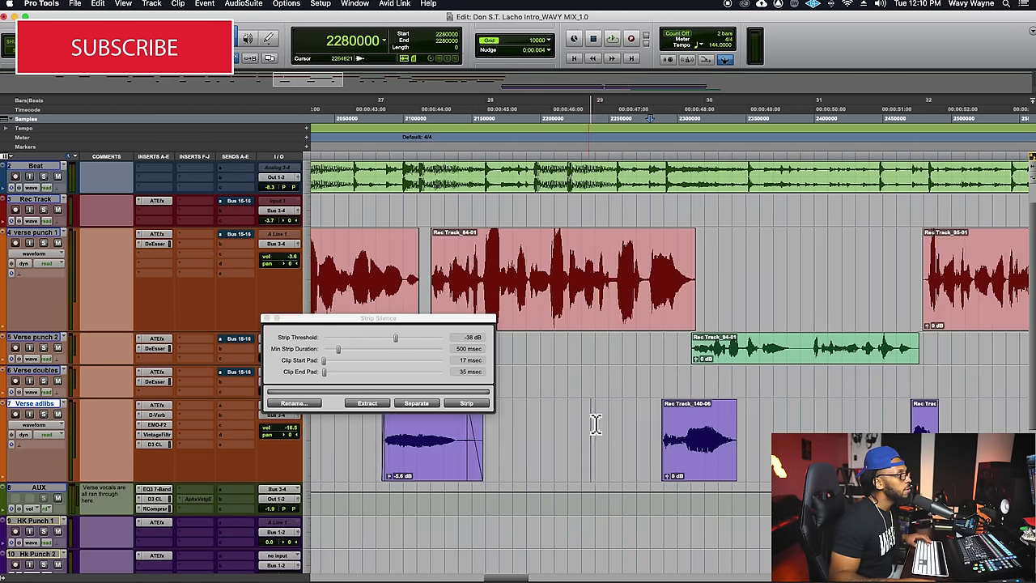
left_click(700, 240)
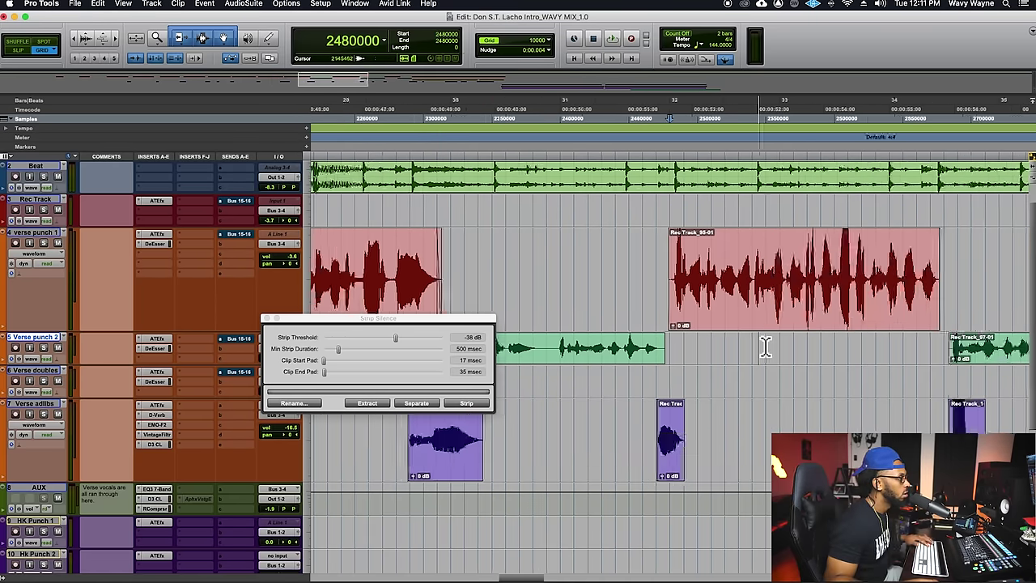
Step: Trim the end of Rec Track_94-01 with a short fade-out and the start of Rec Track_95-01 with a short fade-in
key("t")
key("t")
left_click(631, 347)
left_click(631, 346)
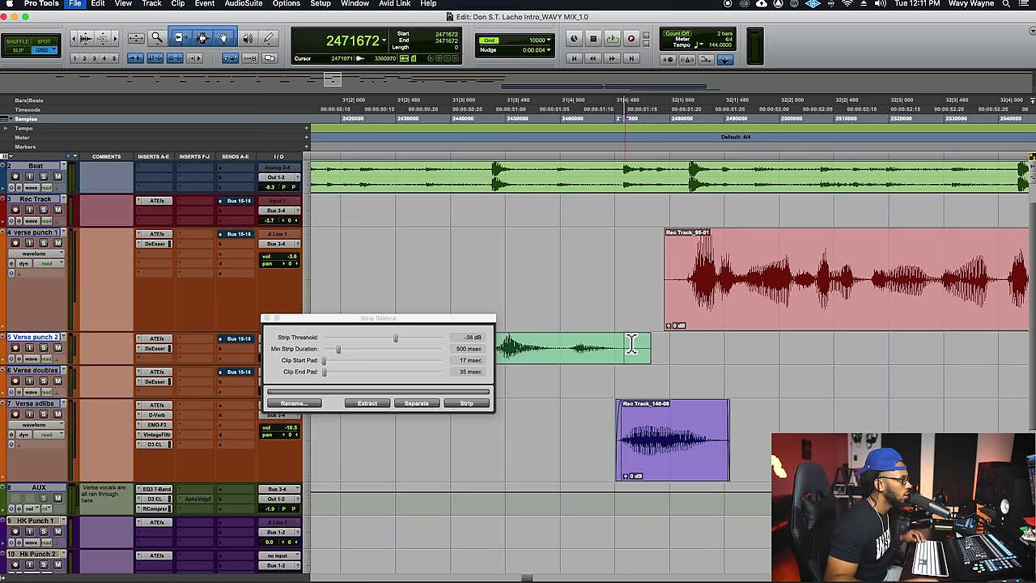
key("s")
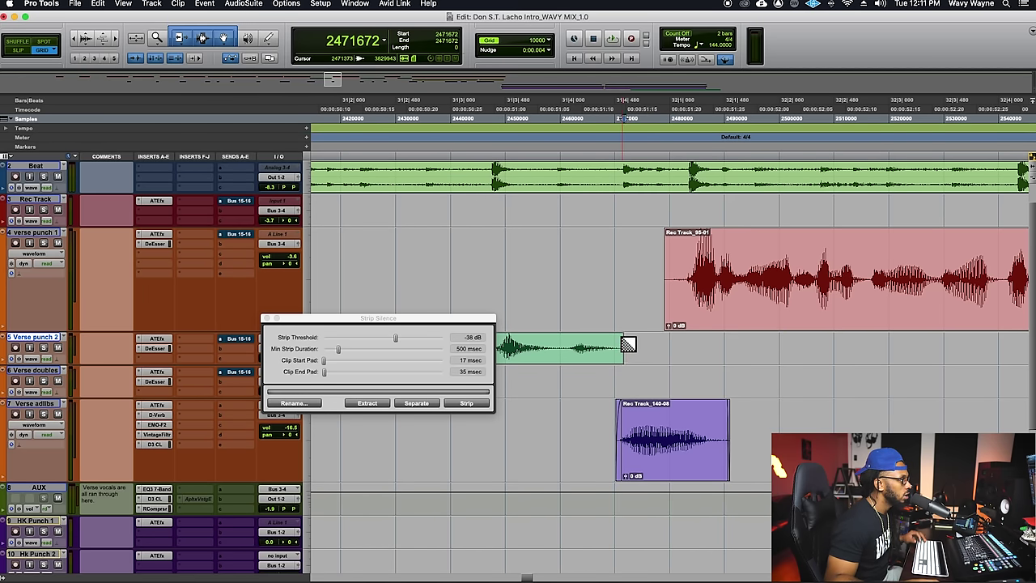
left_click(683, 244)
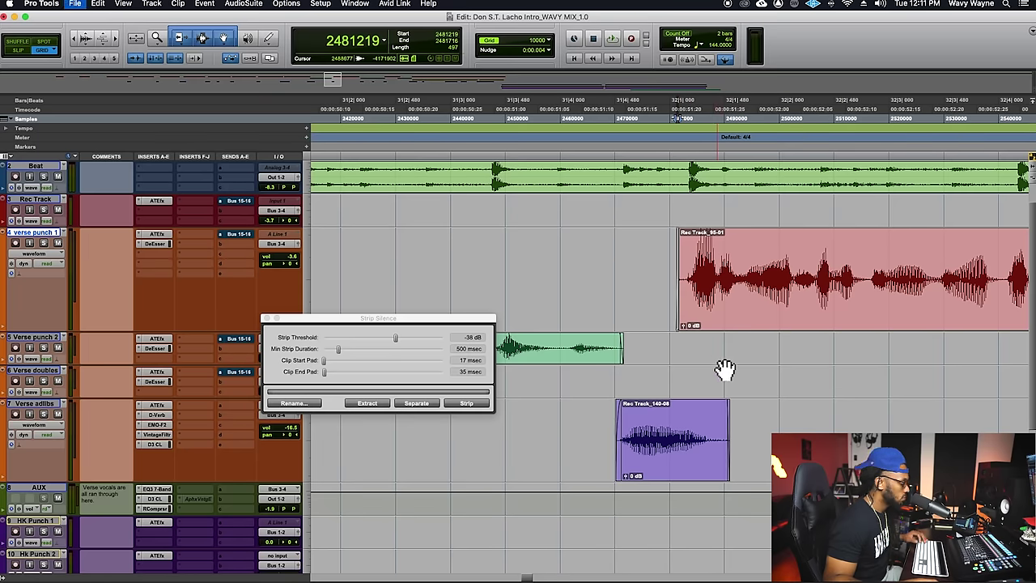
key("r")
key("r")
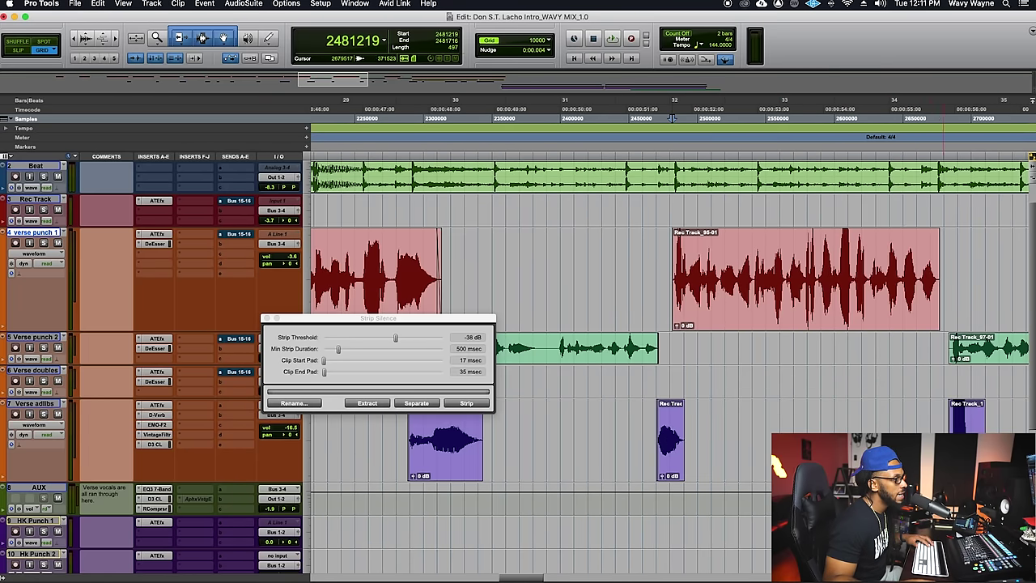
Step: Add a short fade-out to the end of verse clip Rec Track_95-01
left_click(988, 347)
key("t")
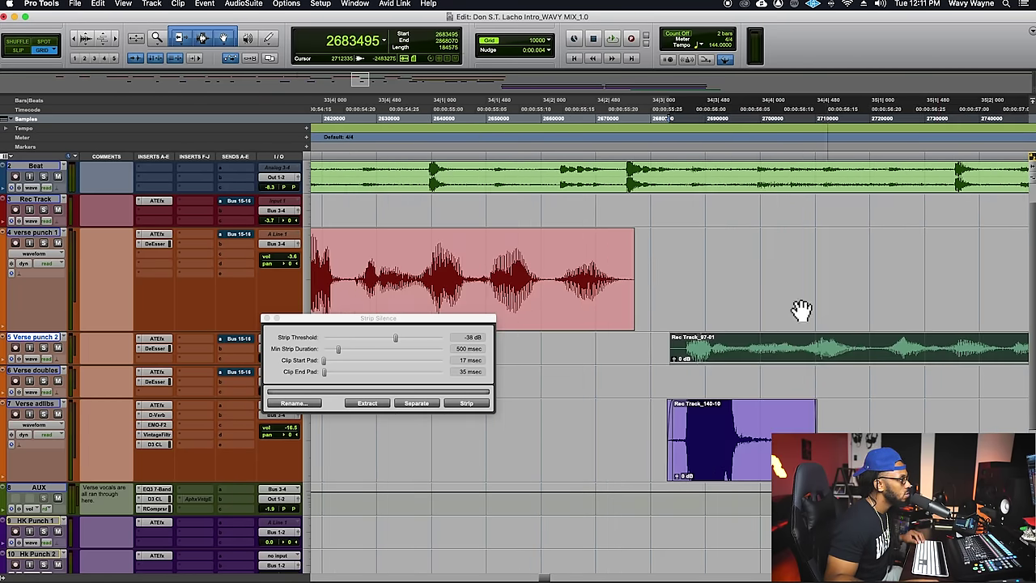
left_click(638, 243)
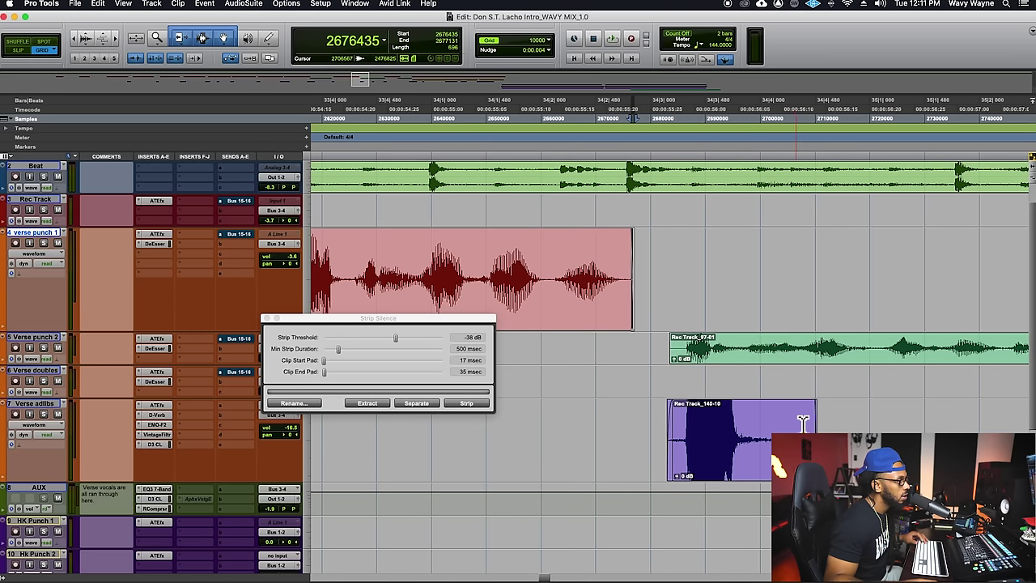
Step: Trim the end of adlib clip Rec Track_140-10 and the start of Rec Track_97-01, giving Rec Track_97-01 a short fade-in
left_click_drag(816, 423, 797, 423)
left_click(683, 348)
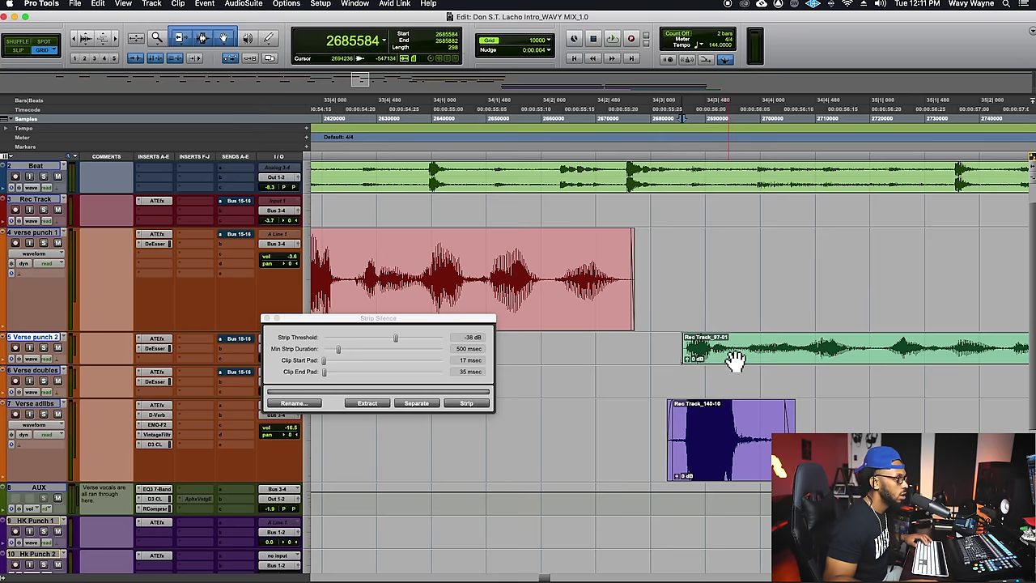
key("r")
key("r")
Step: Add a short fade-in to verse clip Rec Track_139-01 and a fade-out to the verse punch 1 clip before it
left_click(849, 312)
key("t")
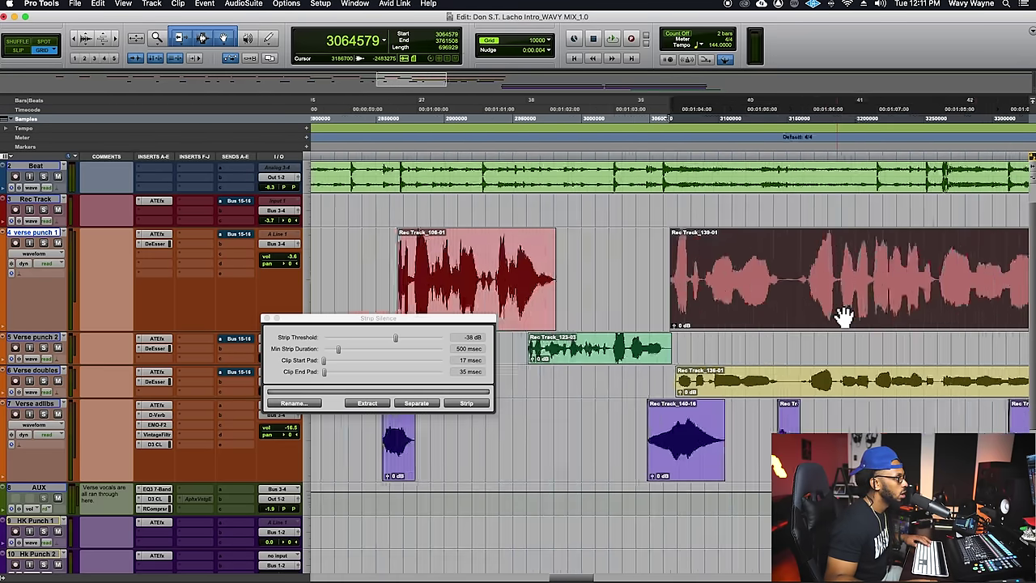
key("t")
left_click(674, 235)
left_click(442, 242)
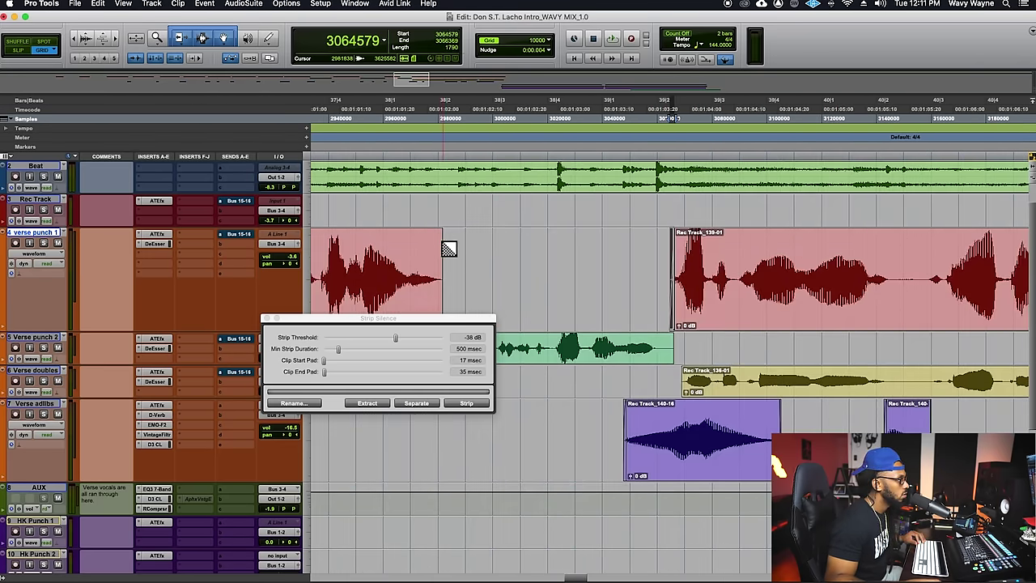
Step: Trim the end of the last Verse punch 2 clip with a fade-out and the start of doubles clip Rec Track_136-01 with a fade-in
left_click_drag(672, 344, 653, 340)
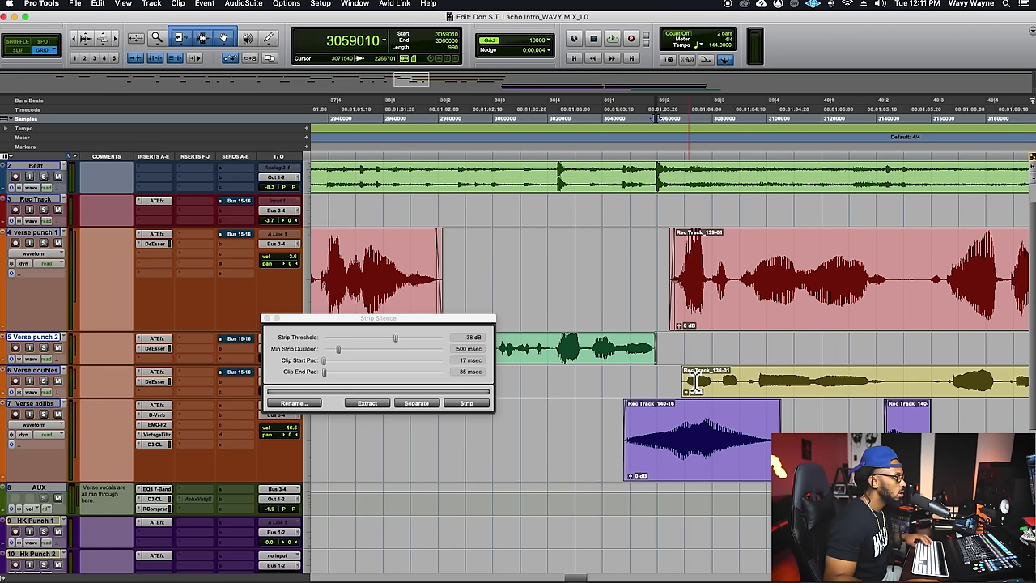
key("t")
key("t")
left_click(797, 382)
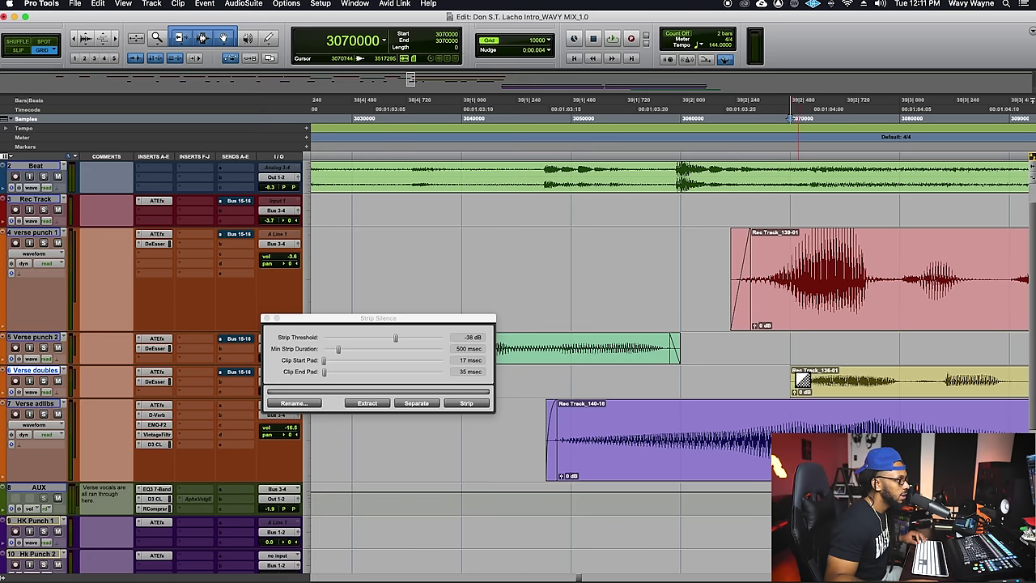
key("r")
key("r")
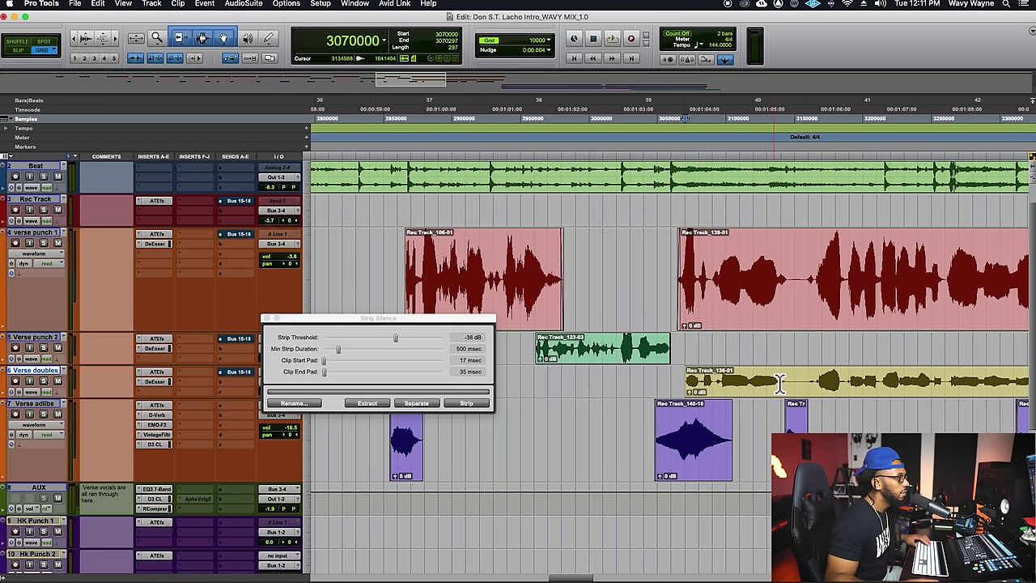
Step: Examine the edges of adlib clip Rec Track_140-20 and the surrounding verse clips
key("r")
left_click(852, 446)
key("t")
key("t")
key("t")
key("r")
key("r")
key("r")
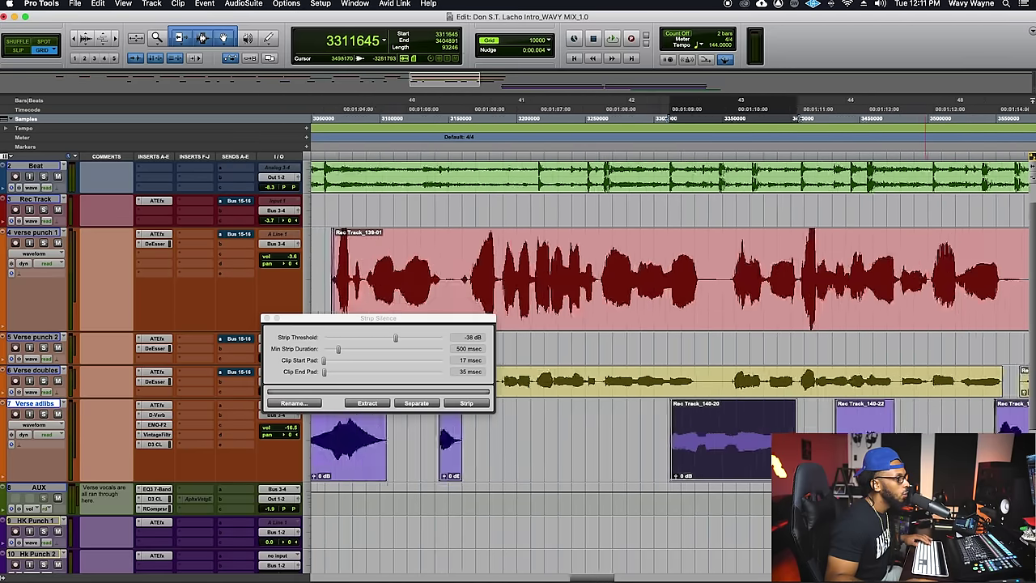
key("r")
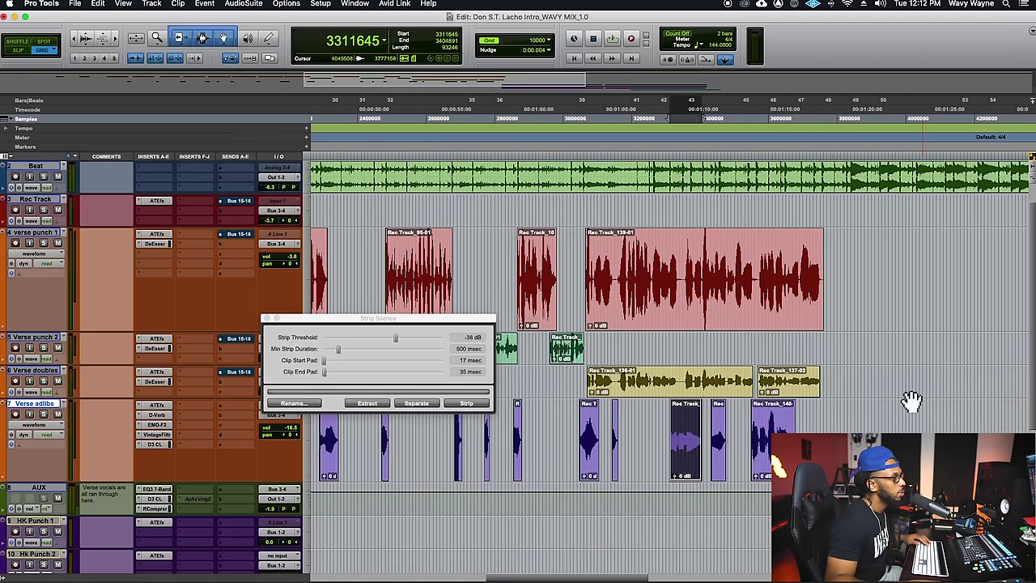
Step: Trim the end of verse clip Rec Track_139-01 back to sample 3750000 and add a short fade-out
left_click(832, 260)
key("t")
key("t")
key("t")
key("t")
left_click(578, 236)
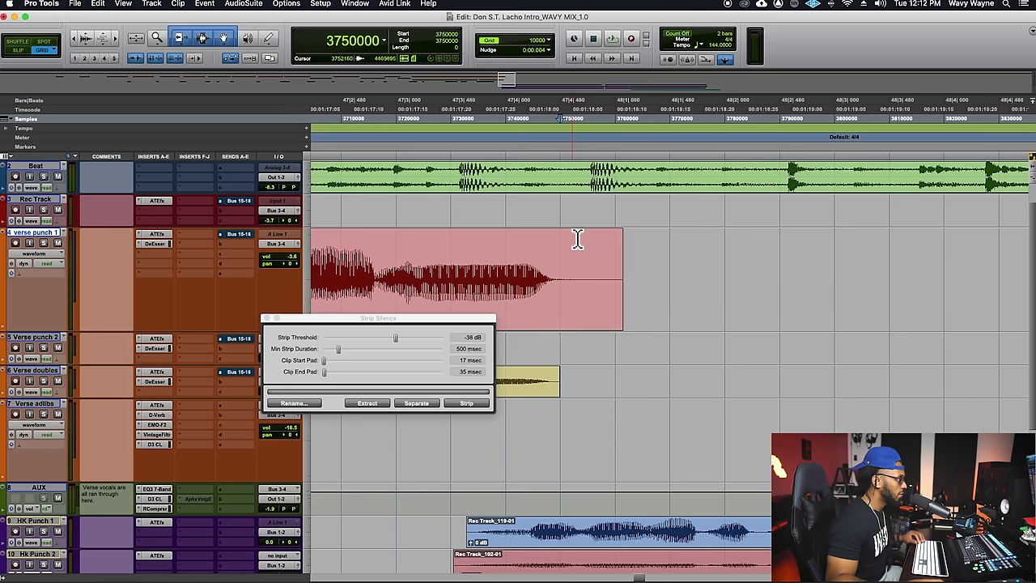
key("b")
key("super+z")
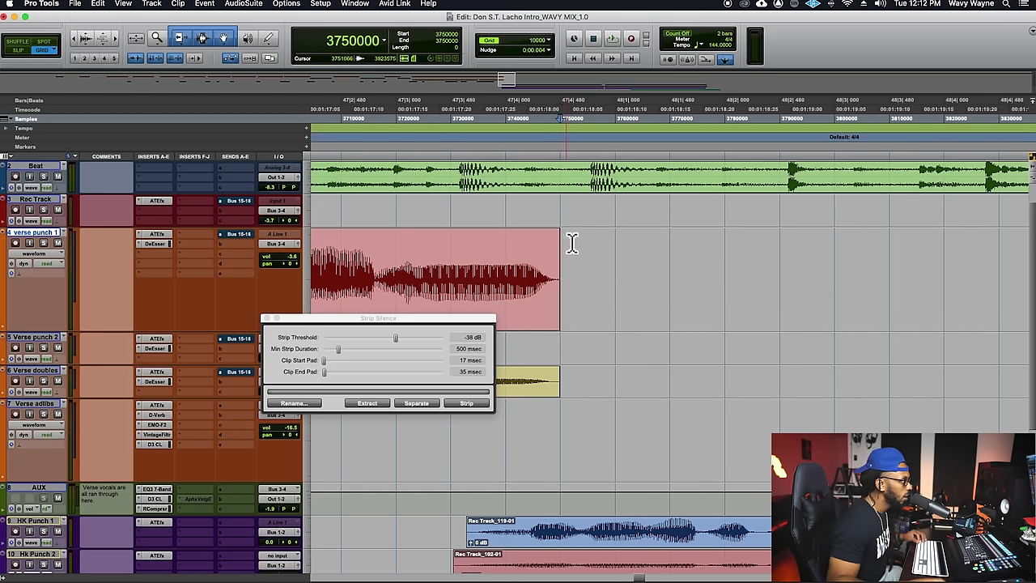
left_click_drag(567, 234, 562, 234)
Step: Add short fade-ins to the first clips on HK Punch 1 and Hk Punch 2
scroll(468, 572, "down", 3)
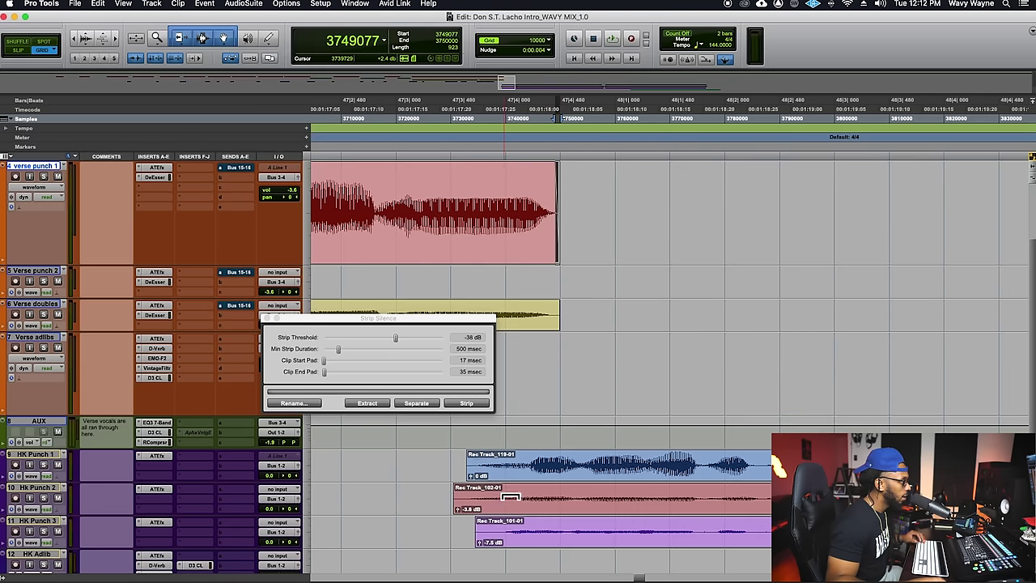
left_click(468, 465)
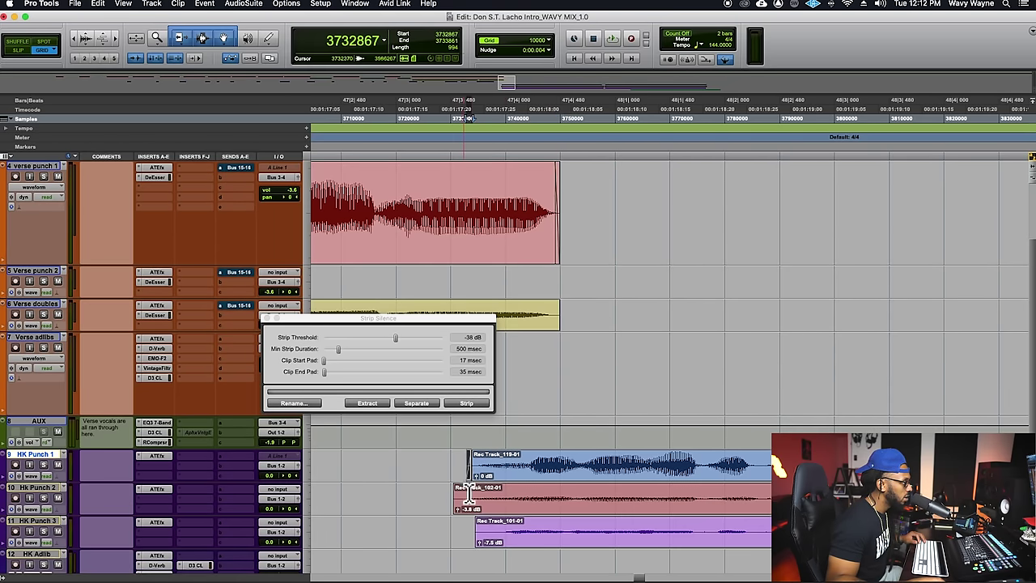
left_click_drag(460, 492, 466, 492)
Step: Trim the start of HK Punch 3 clip Rec Track_101-01 to sample 3740000 and add a short fade-in
left_click(507, 532)
key("a")
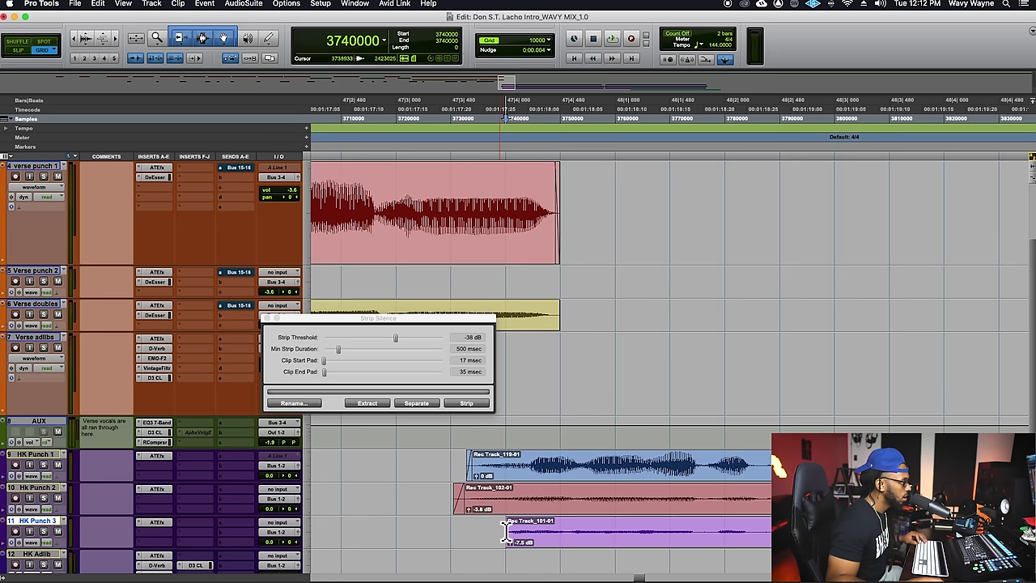
left_click_drag(510, 528, 514, 528)
Step: Delete the silent gap after the first phrase across the three HK Punch tracks and fade out the clips before it
key("r")
key("r")
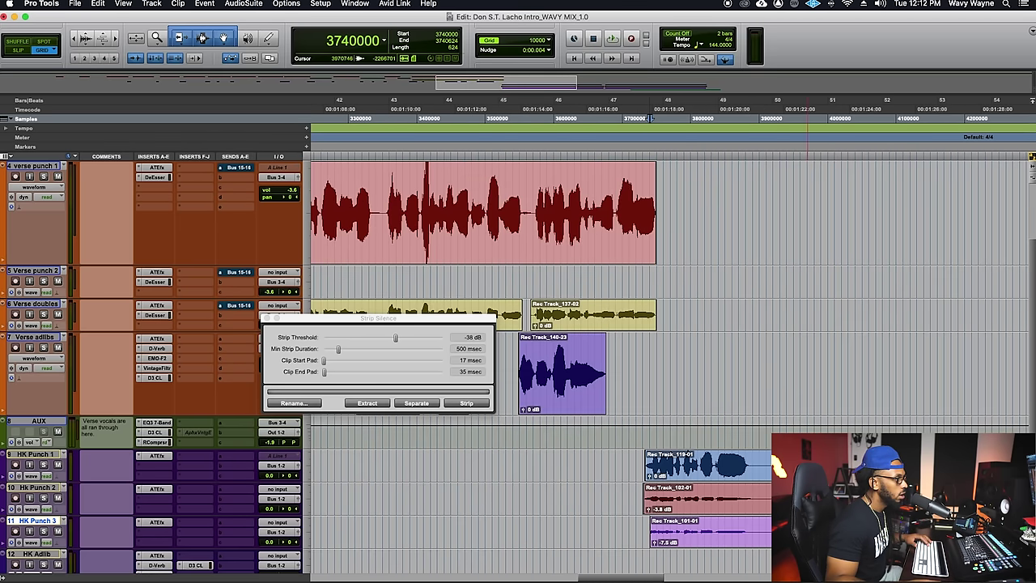
left_click(822, 465)
key("t")
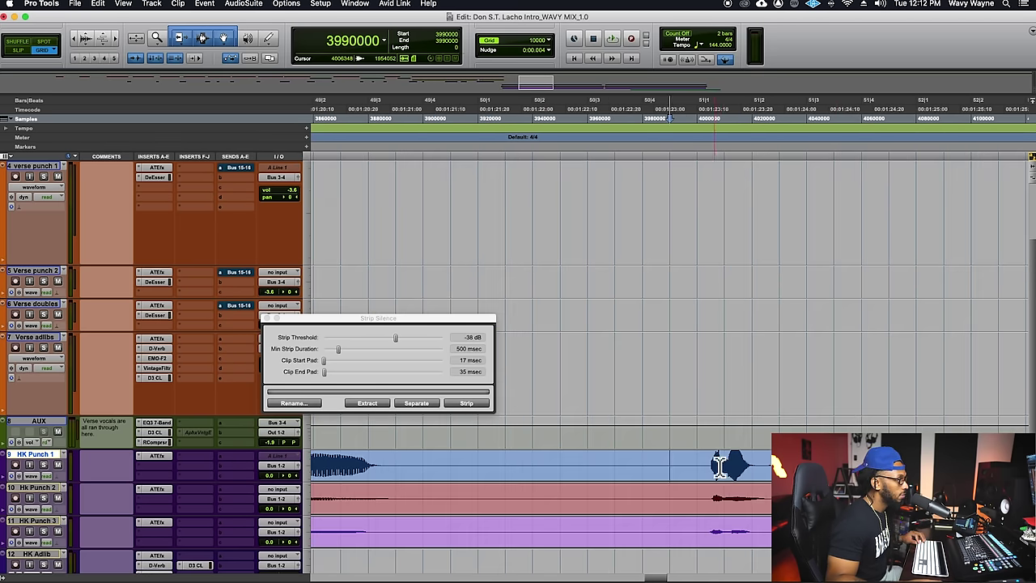
left_click_drag(711, 465, 413, 558)
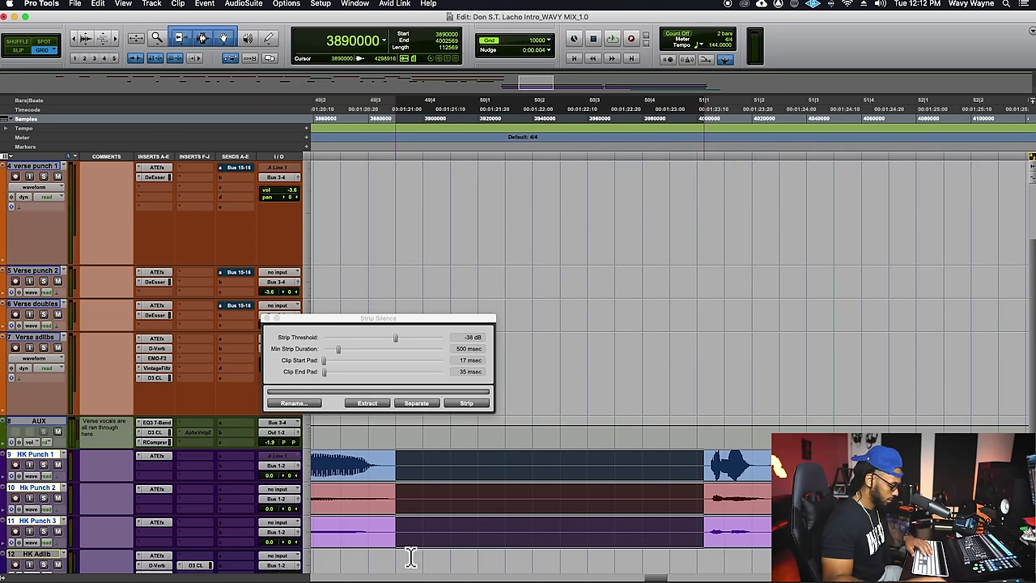
key("Delete")
left_click_drag(410, 464, 389, 544)
key("space")
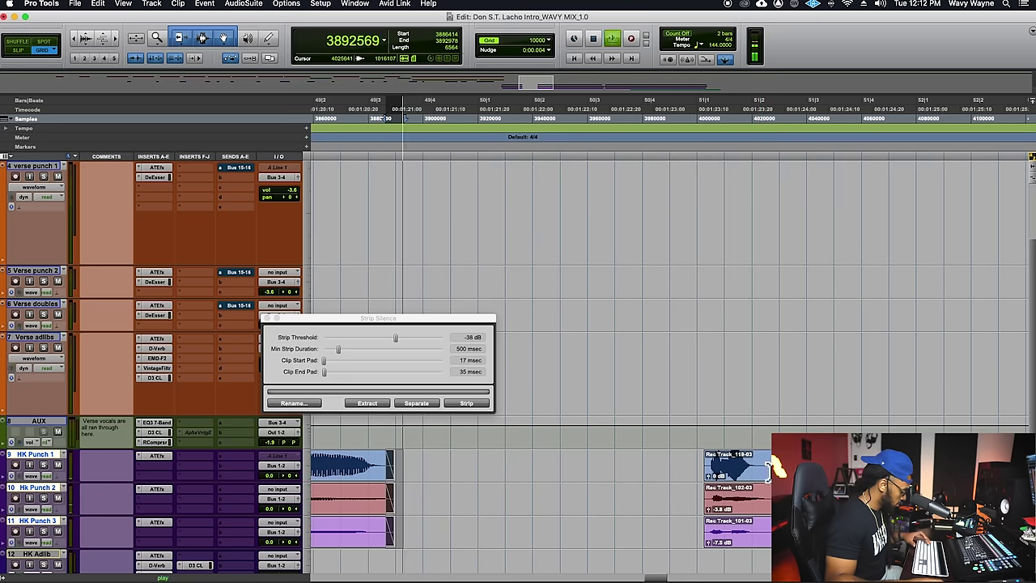
Step: Trim the starts of the clips after the gap on all three HK Punch tracks and add fade-ins to them
left_click_drag(694, 464, 645, 532)
key("Delete")
left_click_drag(685, 466, 700, 556)
key("super+f")
key("Return")
key("r")
key("r")
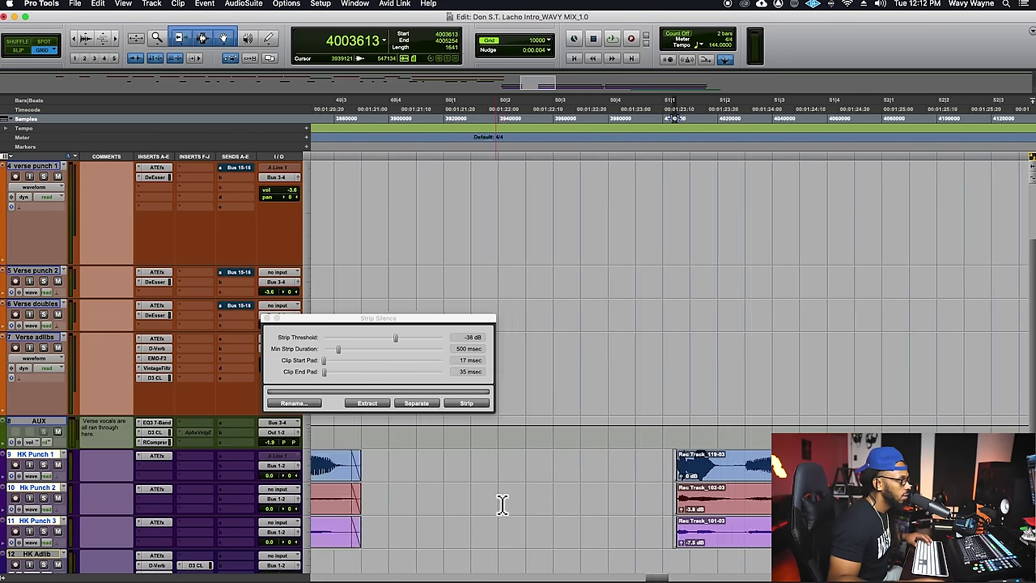
Step: Delete the silence before about sample 4190000 across the three HK Punch tracks and fade out the clips before the gap
key("r")
left_click(802, 462)
key("t")
key("t")
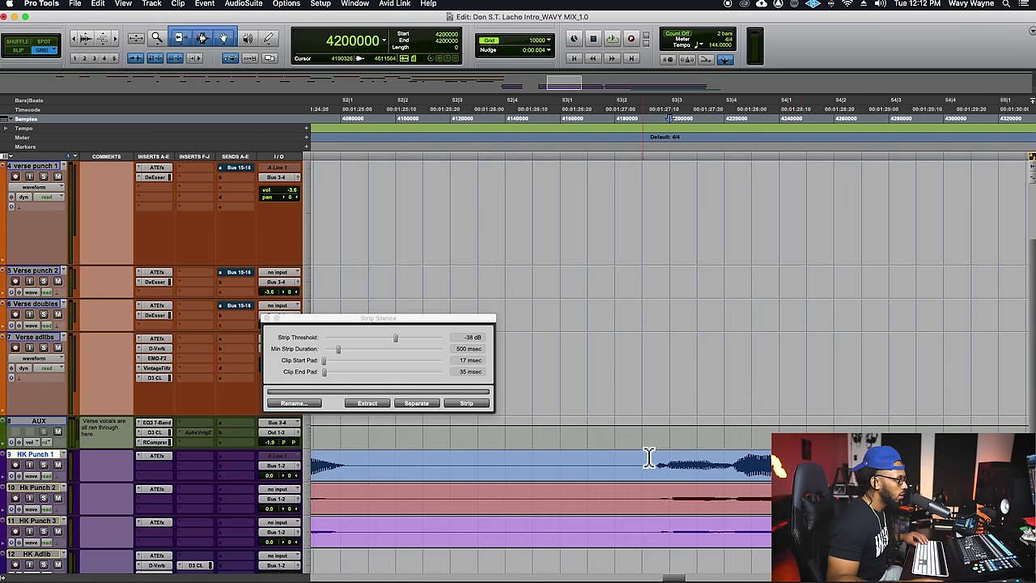
key("r")
left_click_drag(661, 458, 518, 553)
key("Delete")
left_click_drag(524, 466, 513, 550)
key("super+f")
key("Return")
left_click_drag(669, 463, 671, 555)
key("Return")
key("t")
key("super+z")
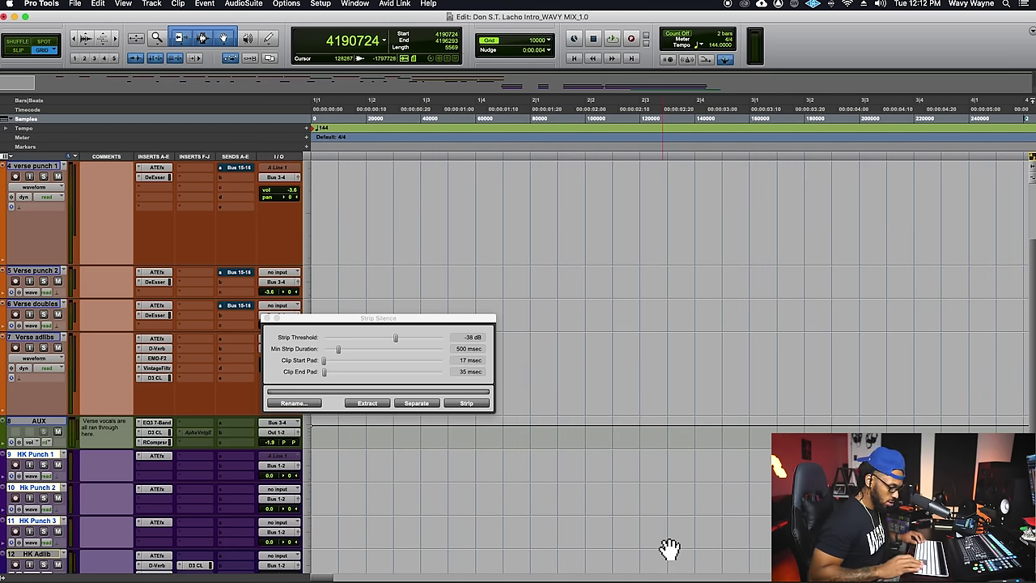
key("Right")
key("t")
key("t")
key("t")
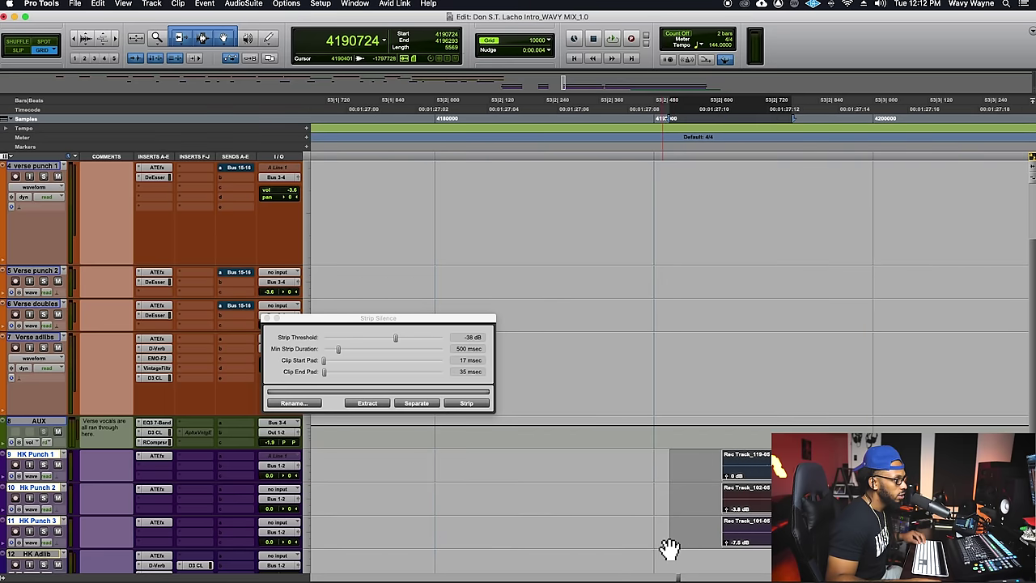
Step: Trim the starts of the clips after the gap on all three HK Punch tracks to about sample 4195000 and add fade-ins
left_click_drag(732, 462, 733, 464)
left_click(662, 465)
left_click(686, 480)
key("Delete")
left_click(687, 467)
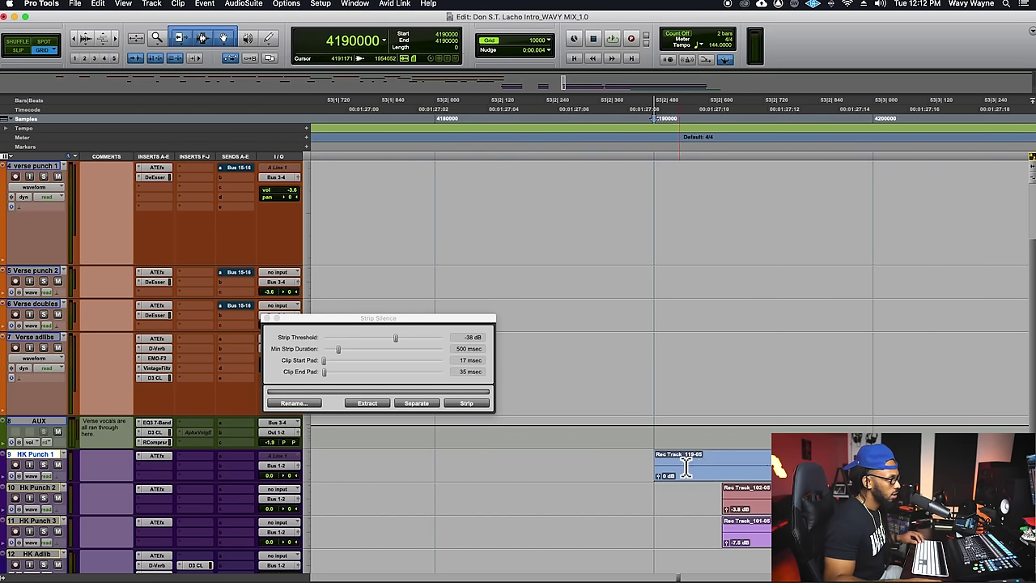
left_click(731, 465, "super")
key("a")
left_click_drag(770, 463, 681, 540)
key("Delete")
left_click_drag(744, 465, 782, 535)
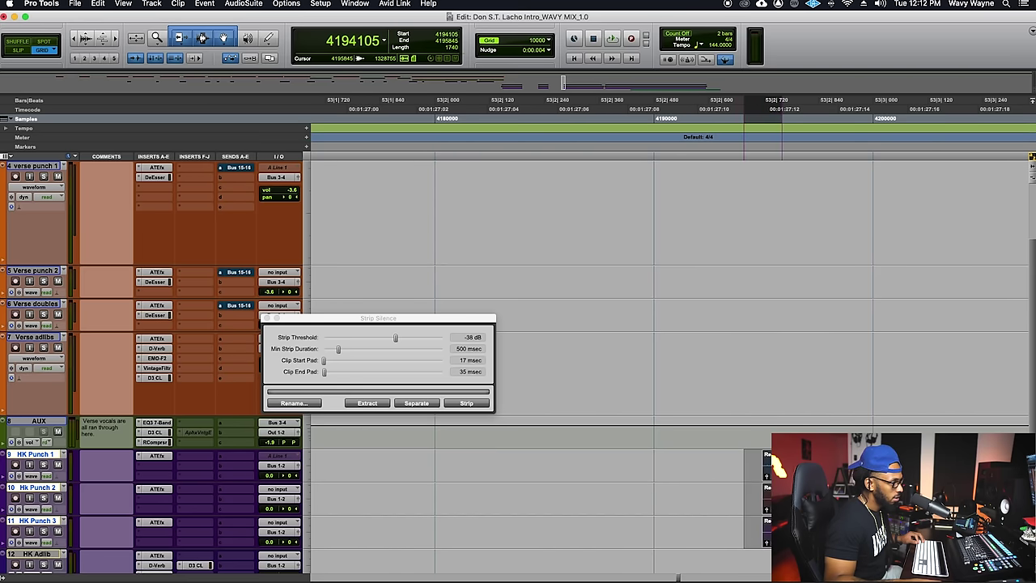
key("super+f")
key("Return")
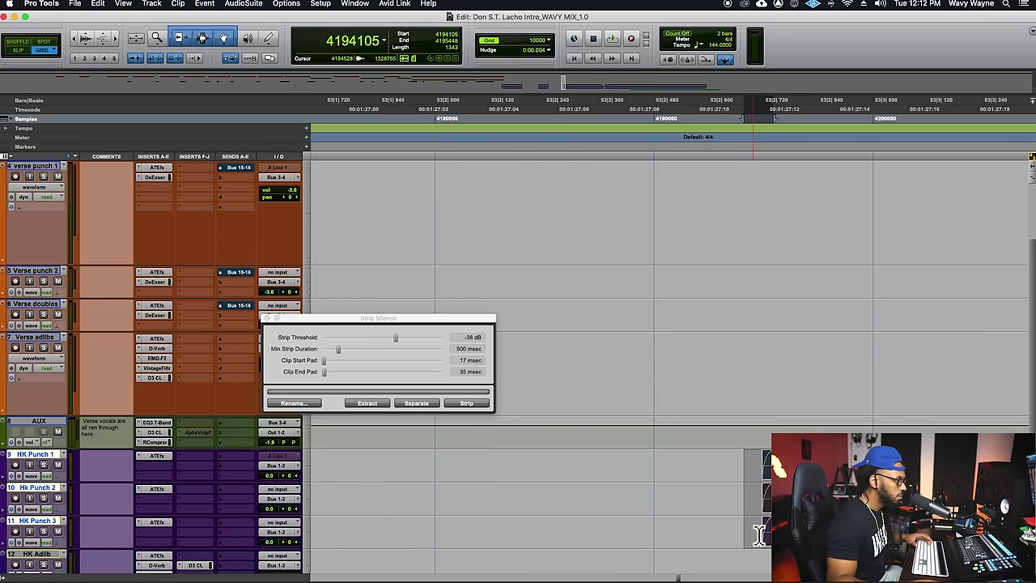
Step: Run Strip Silence on the long final clips of the HK Punch tracks, including Rec Track_111-01 and Rec Track_112-01
key("r")
key("r")
key("r")
key("r")
key("r")
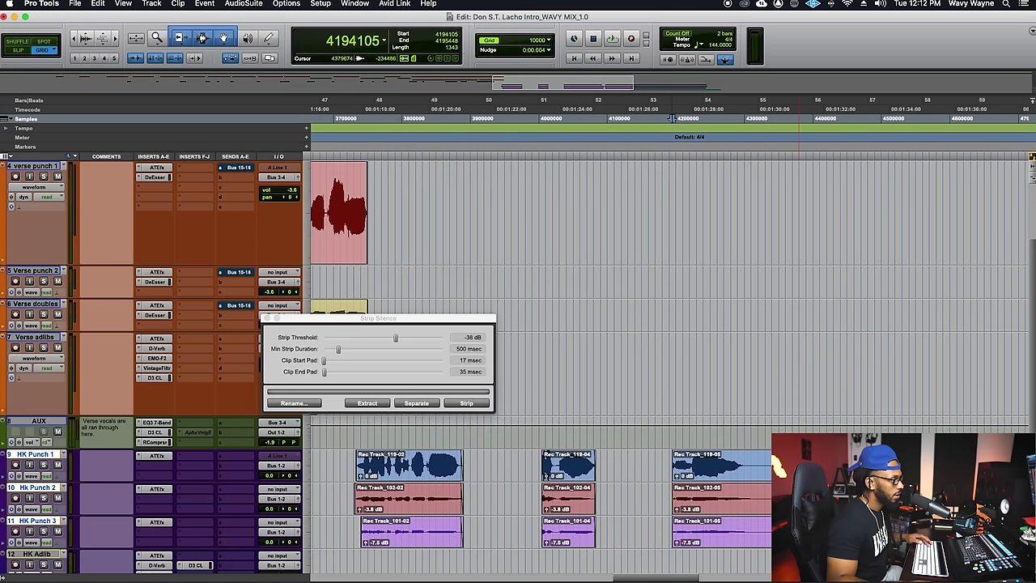
left_click(801, 466)
key("t")
key("t")
key("r")
key("r")
key("r")
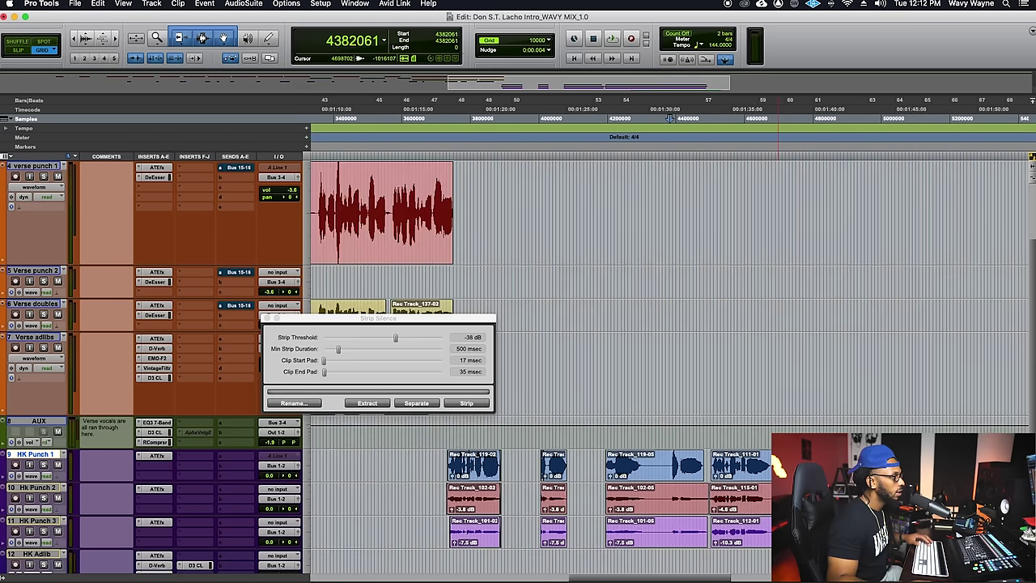
left_click(778, 473)
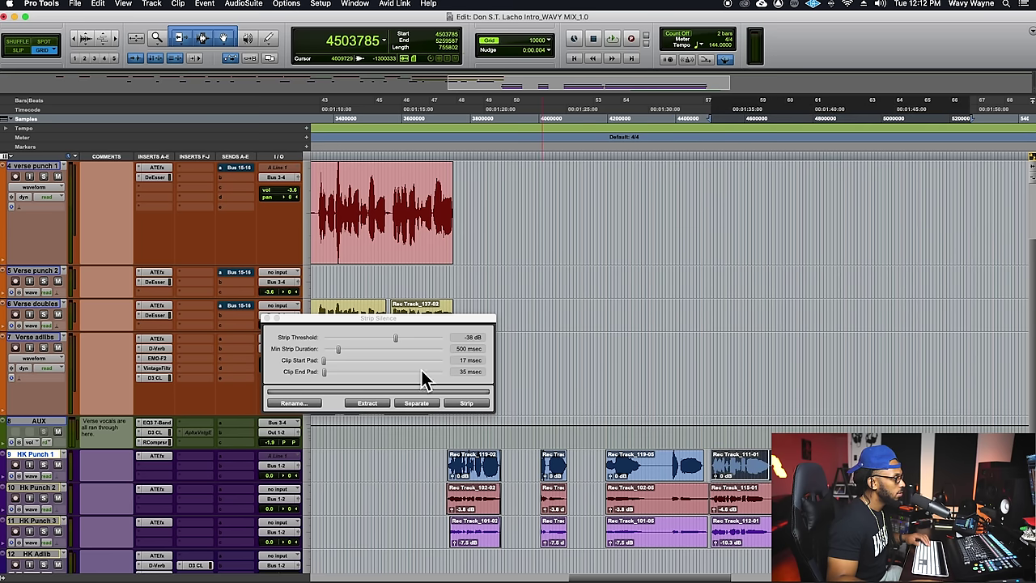
left_click(466, 406)
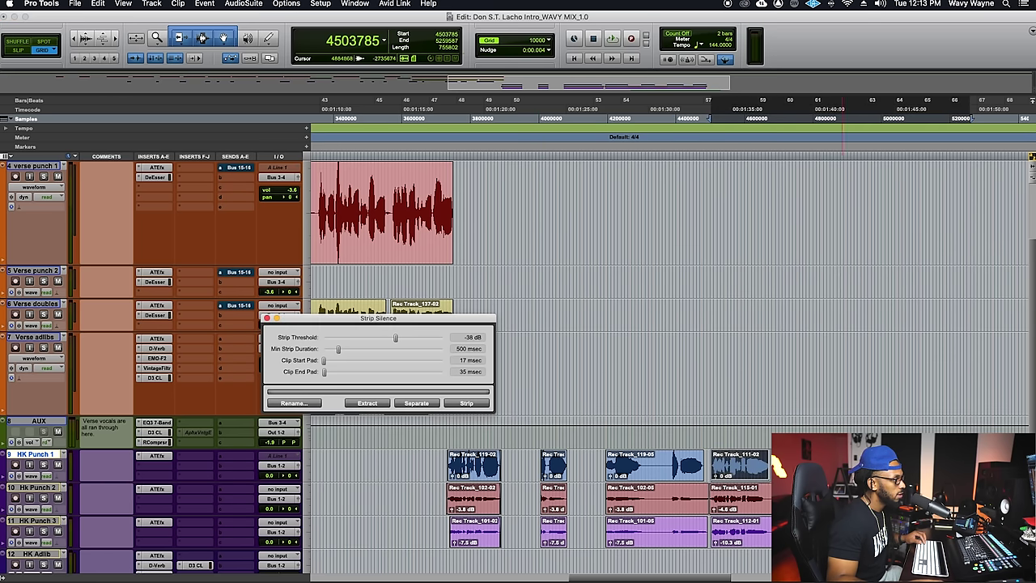
left_click(736, 532)
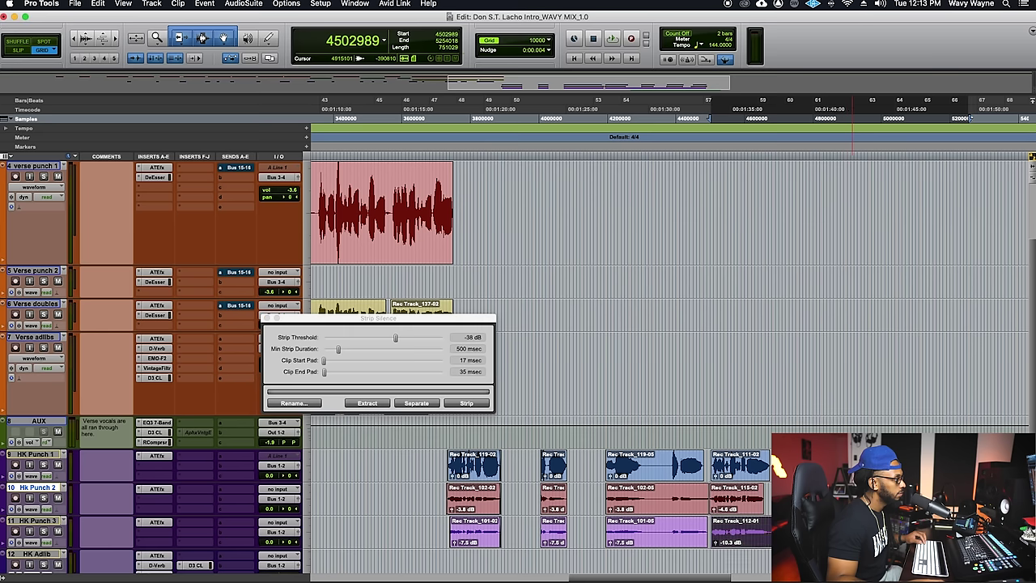
left_click(477, 405)
Step: Strip the silence from the preceding long clip on each HK Punch track, including Rec Track_119-05 and Rec Track_101-05
left_click(668, 508)
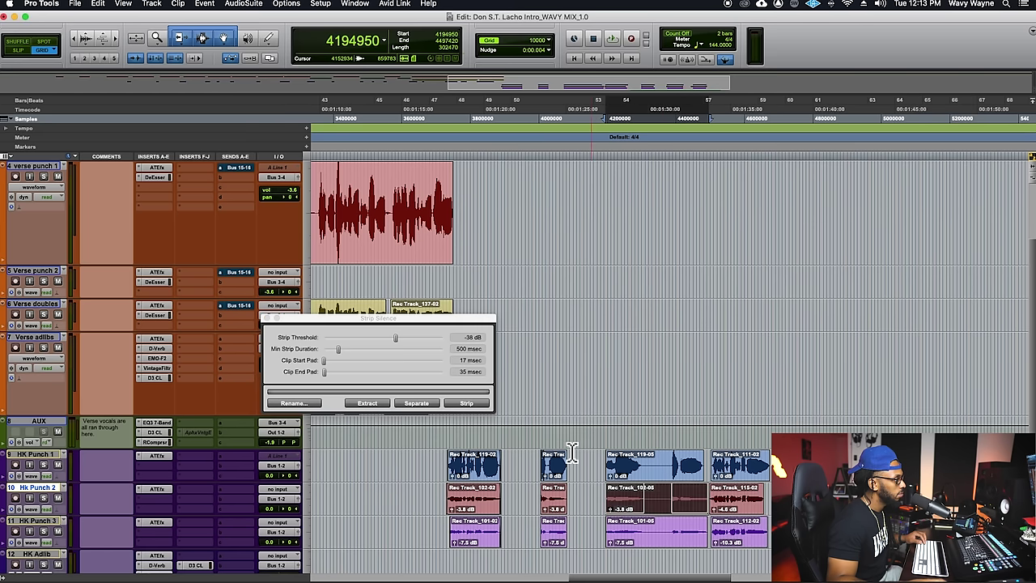
left_click(477, 405)
left_click(679, 474)
left_click(473, 405)
left_click(653, 541)
left_click(466, 403)
Step: Trim the start of Rec Track_115-07 on Hk Punch 2 and add short fade-ins to it and Rec Track_112-09 on HK Punch 3
scroll(664, 462, "down", 3)
left_click_drag(995, 354, 940, 409)
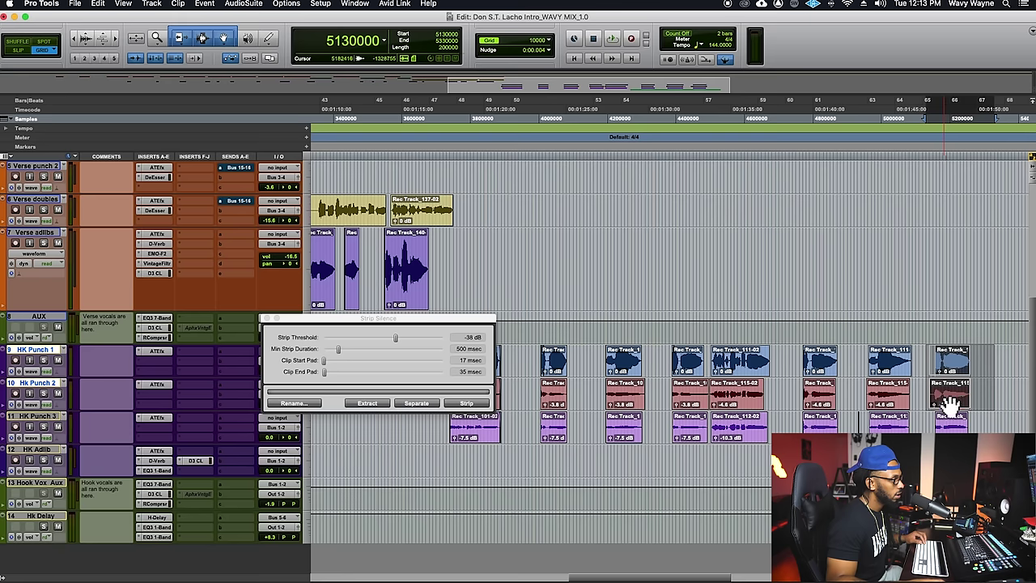
left_click(940, 392)
left_click(949, 407)
key("t")
key("t")
key("t")
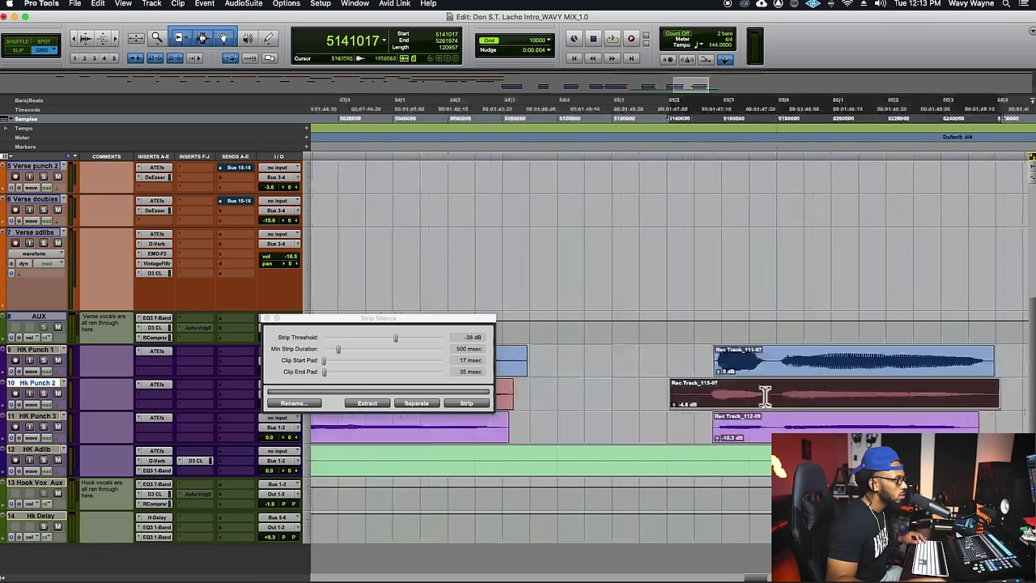
left_click(714, 392)
key("a")
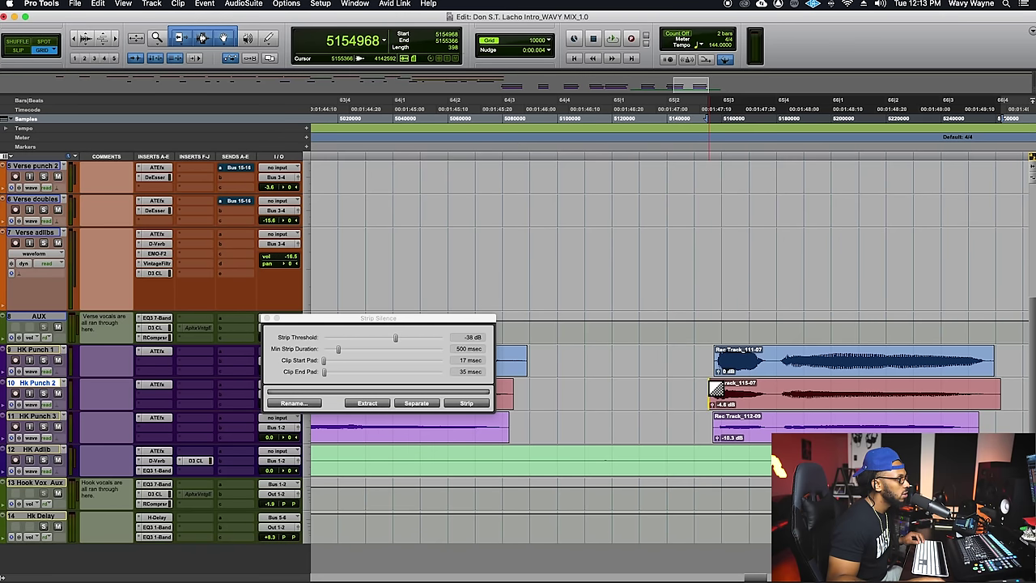
left_click(720, 426)
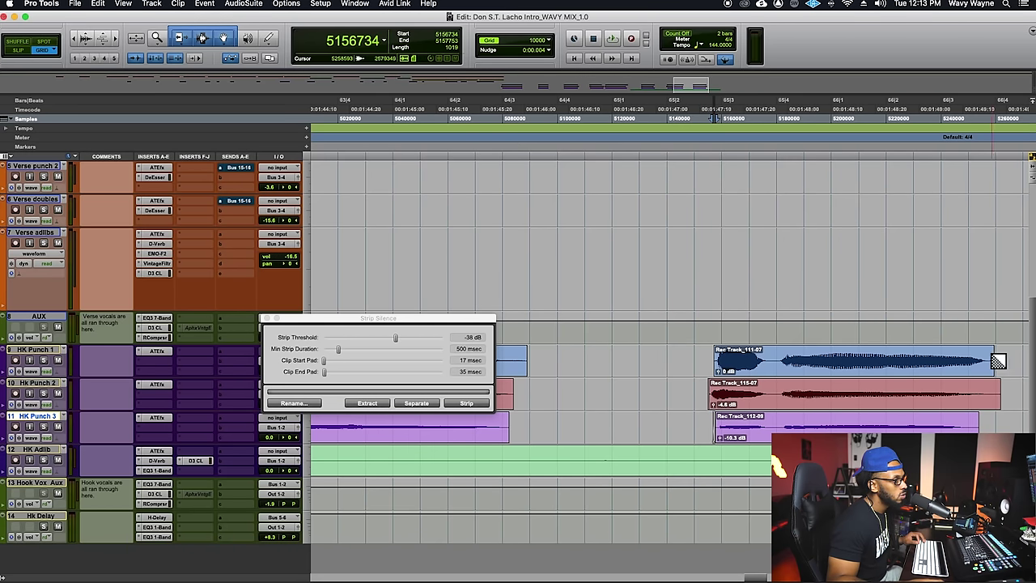
Step: Tidy the ends of the last two clips on each HK Punch track and give them short fade-outs
left_click(993, 360)
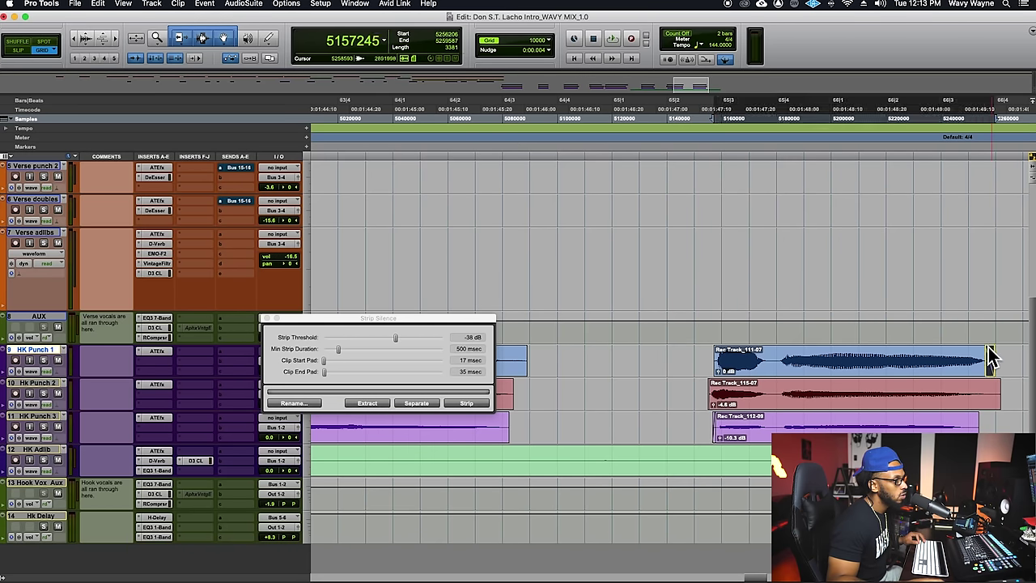
left_click(1000, 395)
left_click(976, 422)
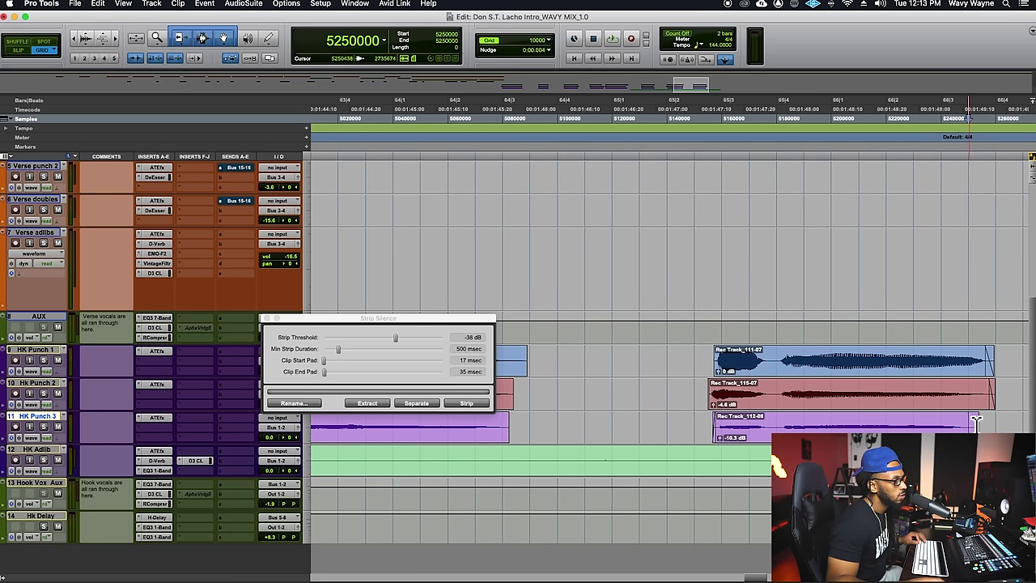
left_click(974, 424)
left_click(526, 359)
left_click_drag(515, 392, 502, 423)
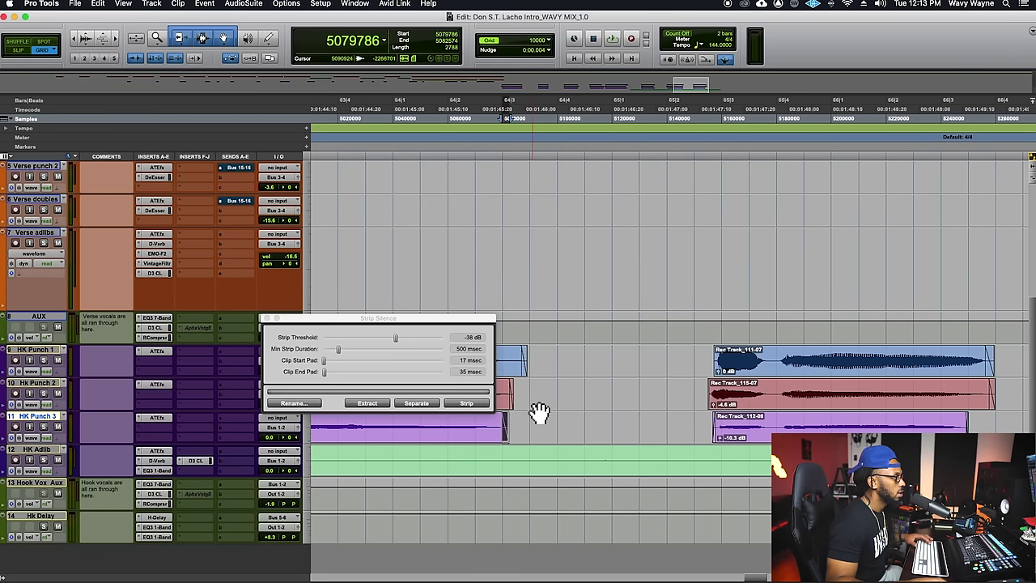
Step: Apply batch fades to the HK Punch clips between samples 4540000 and 5430000, and save the session
key("r")
key("r")
key("r")
key("r")
mouse_move(721, 356)
left_mouse_down()
mouse_move(599, 440)
mouse_move(578, 440)
left_mouse_up()
key("super+f")
key("Return")
key("super+s")
Step: Enlarge the HK Adlib track, raise the clip gain of Rec Track_141-01 to +0.9 dB and audition it in solo
left_click_drag(207, 484, 204, 534)
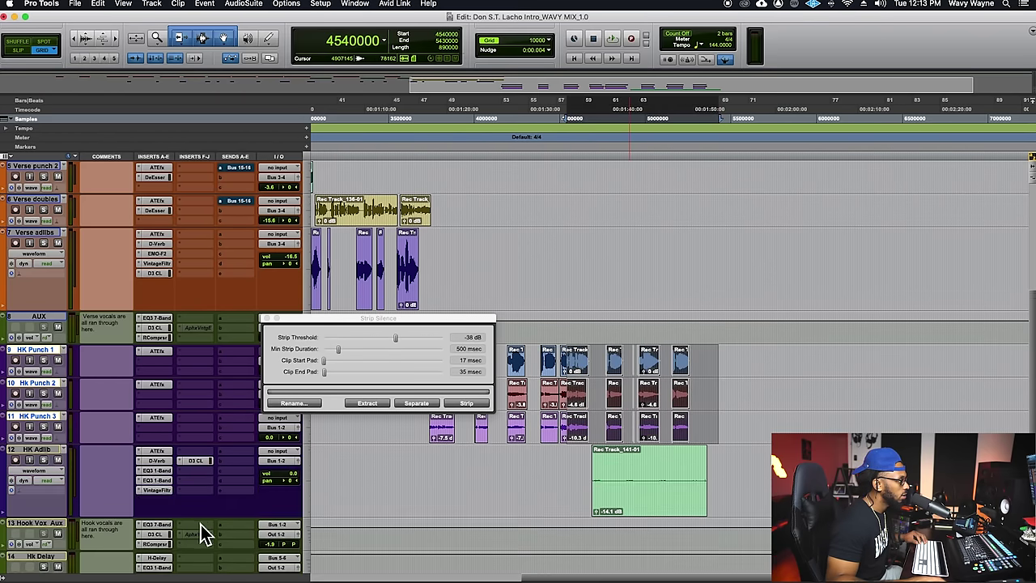
left_click(595, 478)
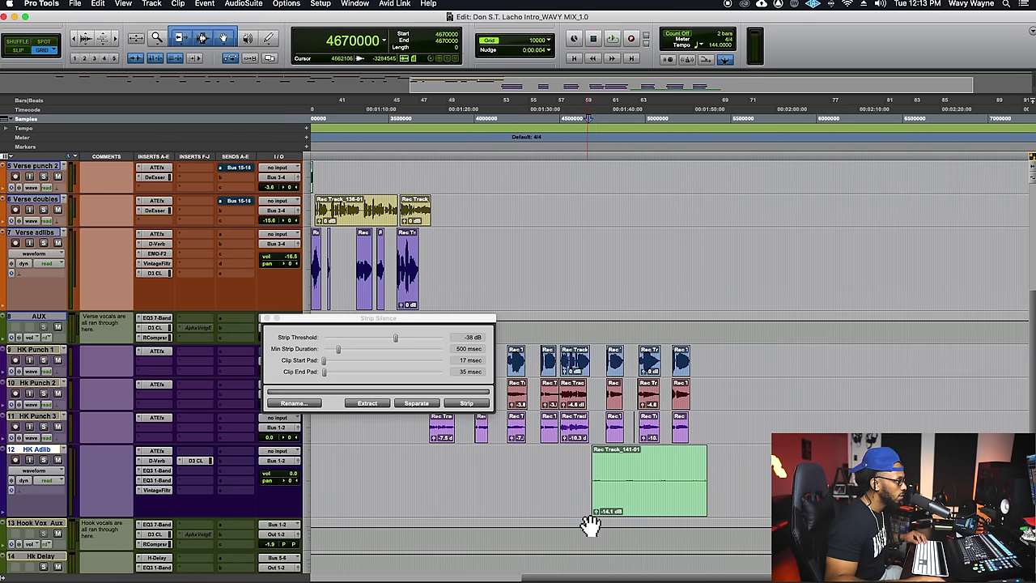
left_click_drag(600, 515, 604, 505)
left_click(44, 459)
key("space")
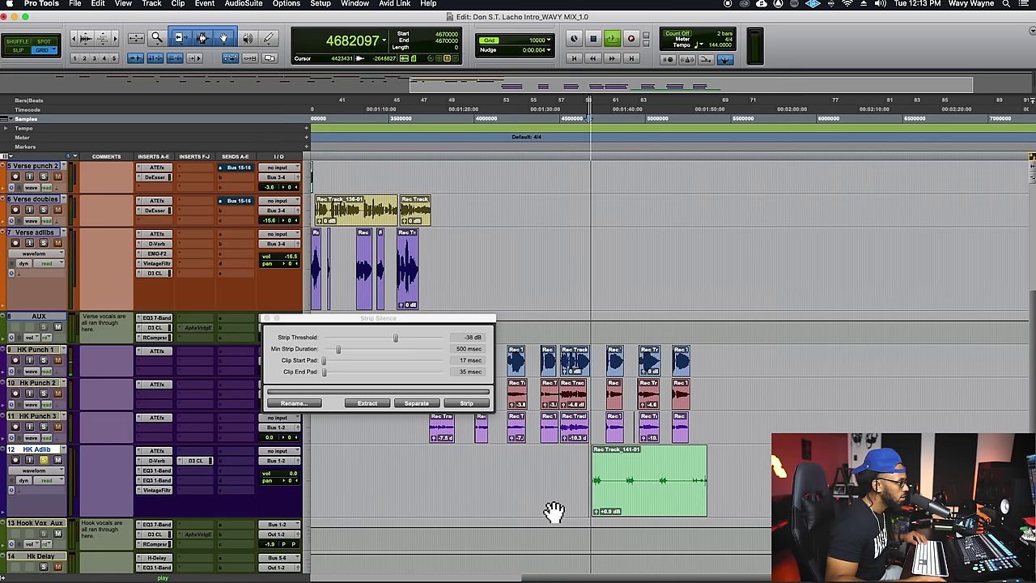
key("space")
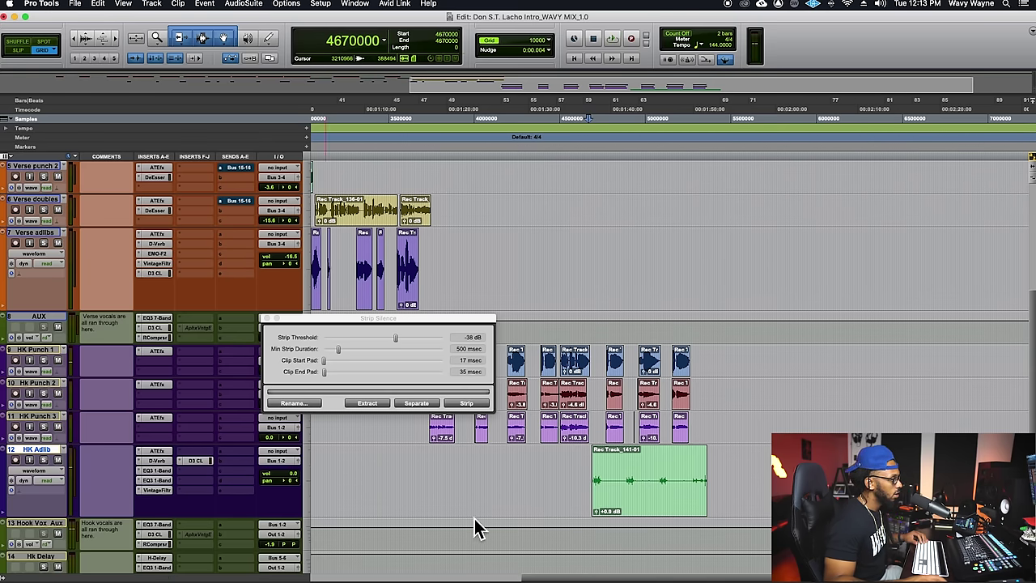
Step: Close the Strip Silence window and shrink all tracks to a compact height that fits the whole session
key("r")
key("r")
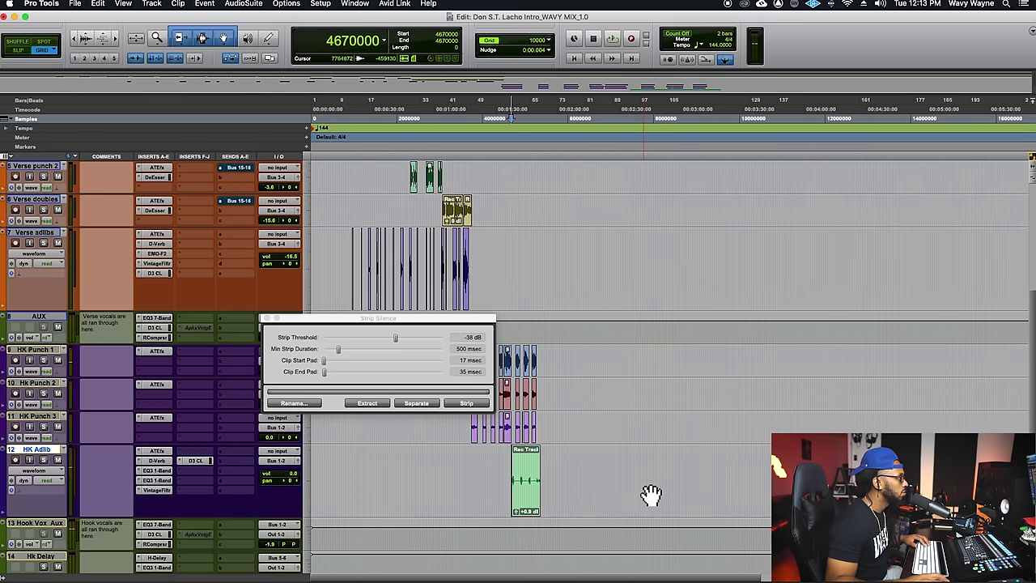
left_click(270, 319)
scroll(344, 395, "up", 5)
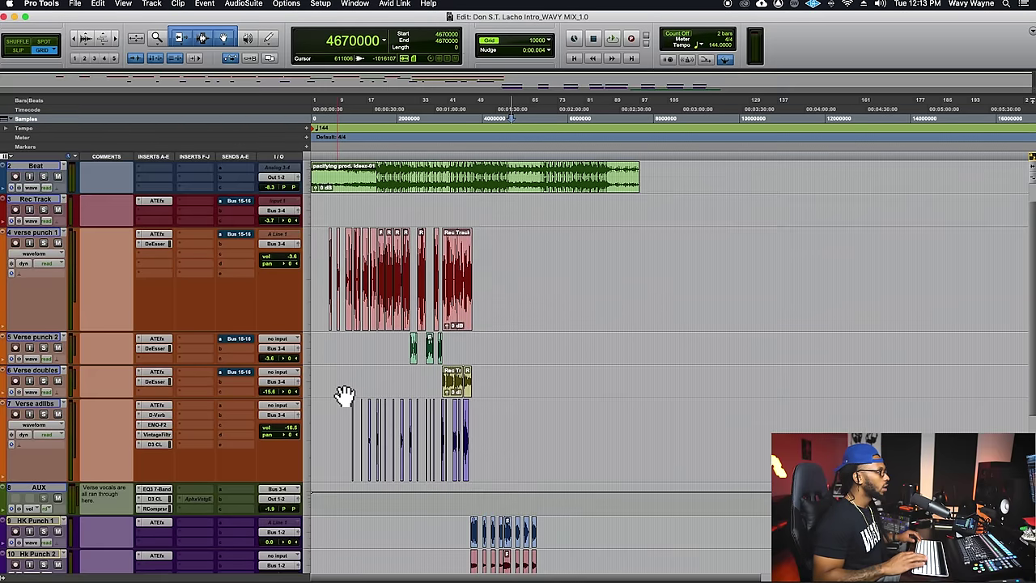
key("ctrl+alt+Down")
key("ctrl+alt+Down")
key("ctrl+alt+Up")
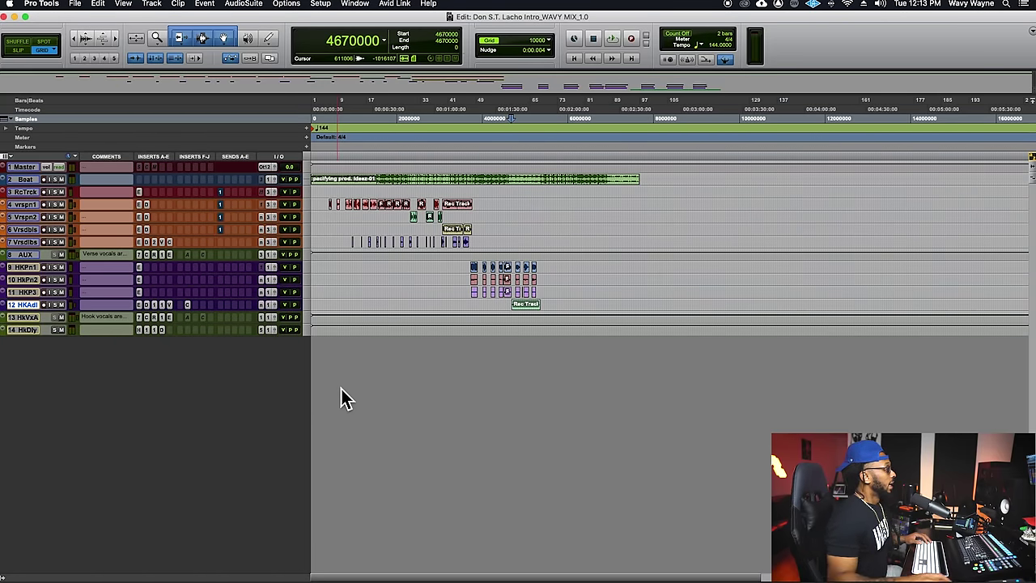
Step: Delete the Rec Track and move the Master track to the end of the track list
left_click(29, 194)
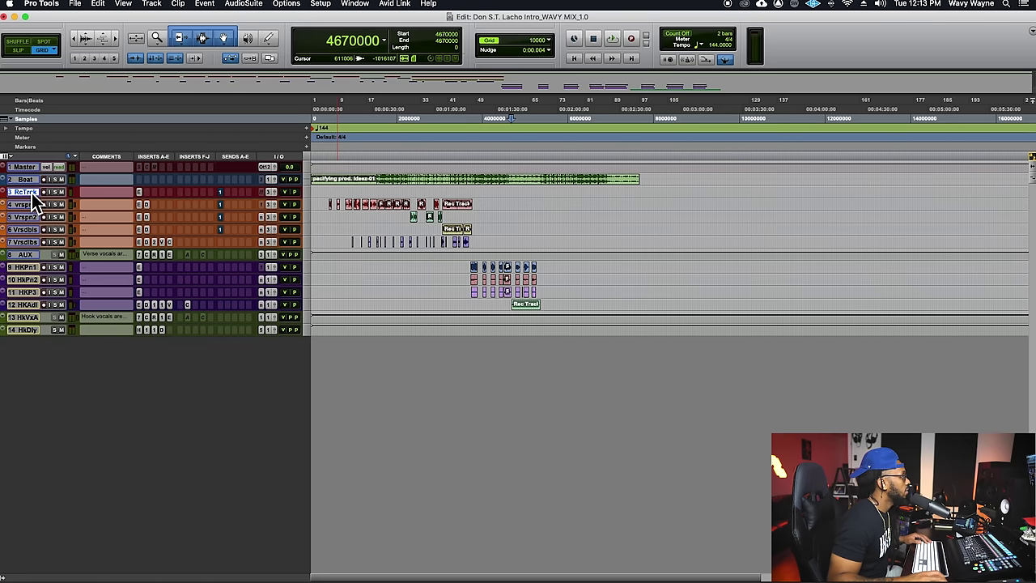
right_click(34, 196)
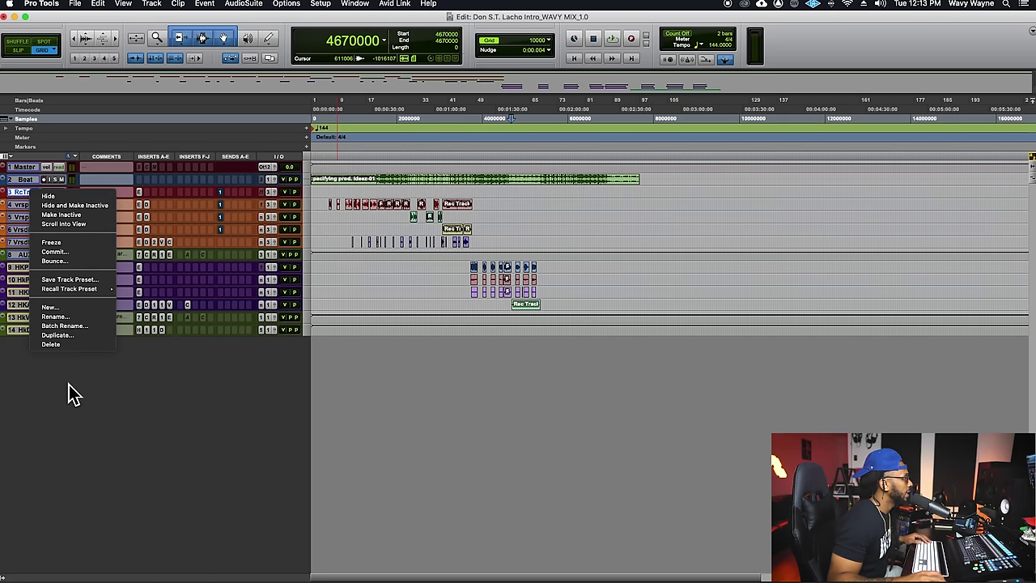
left_click(55, 344)
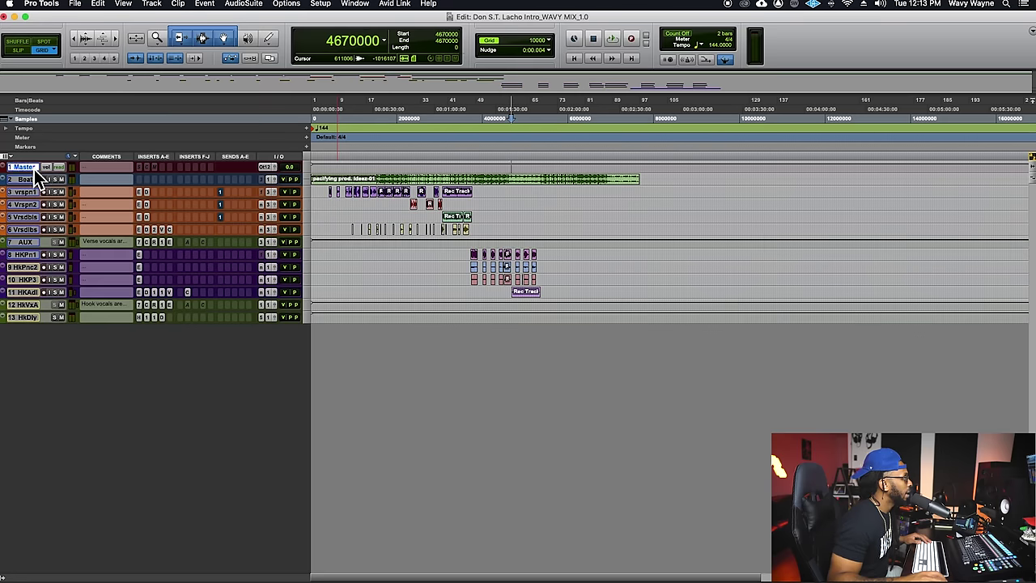
left_click_drag(33, 168, 69, 412)
left_click_drag(55, 371, 52, 375)
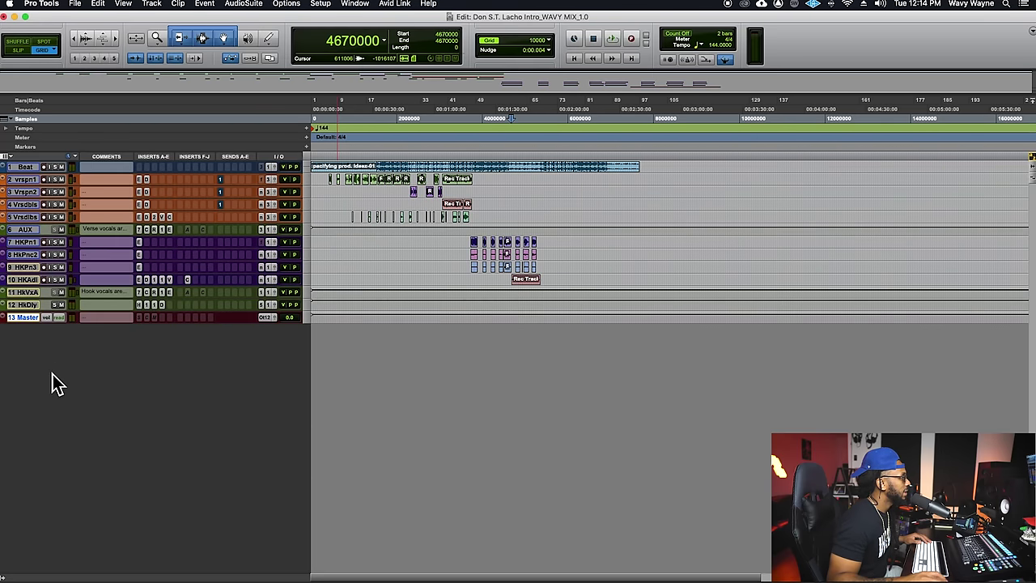
Step: Increase the heights of the Hk Delay, Hook Vox Aux, verse punch 1 and AUX tracks
left_click_drag(39, 311, 45, 363)
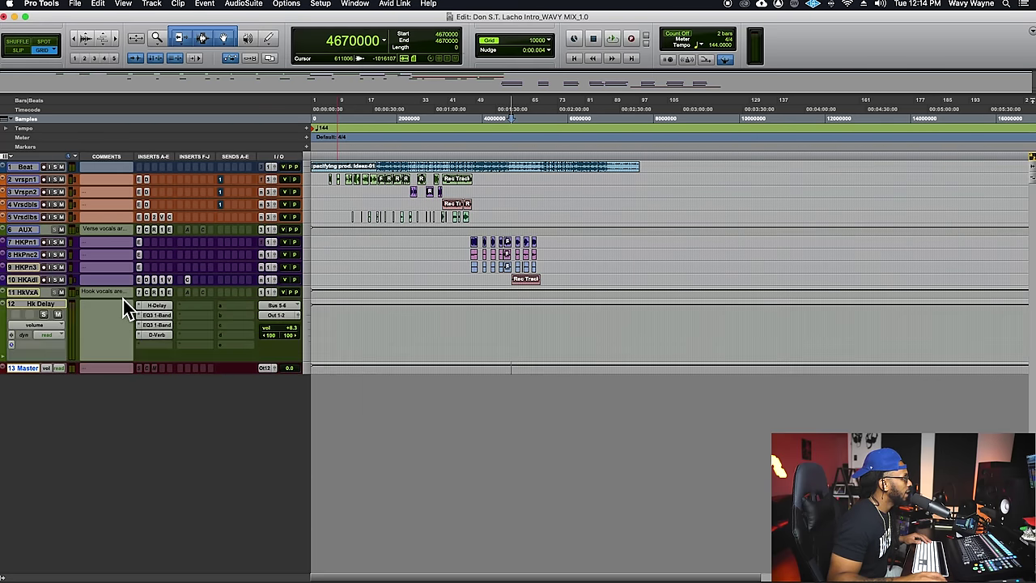
left_click_drag(123, 300, 125, 337)
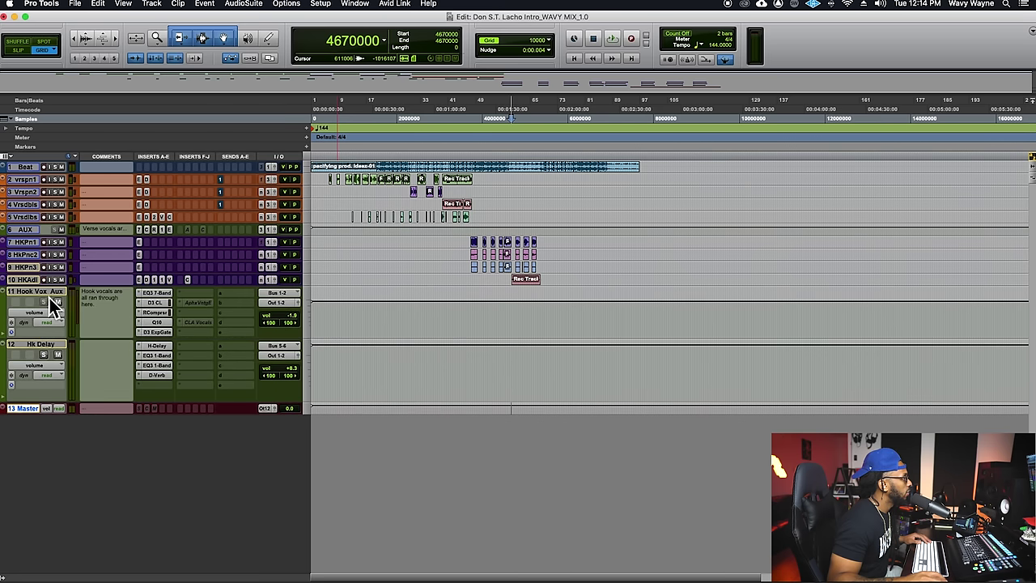
left_click(48, 295)
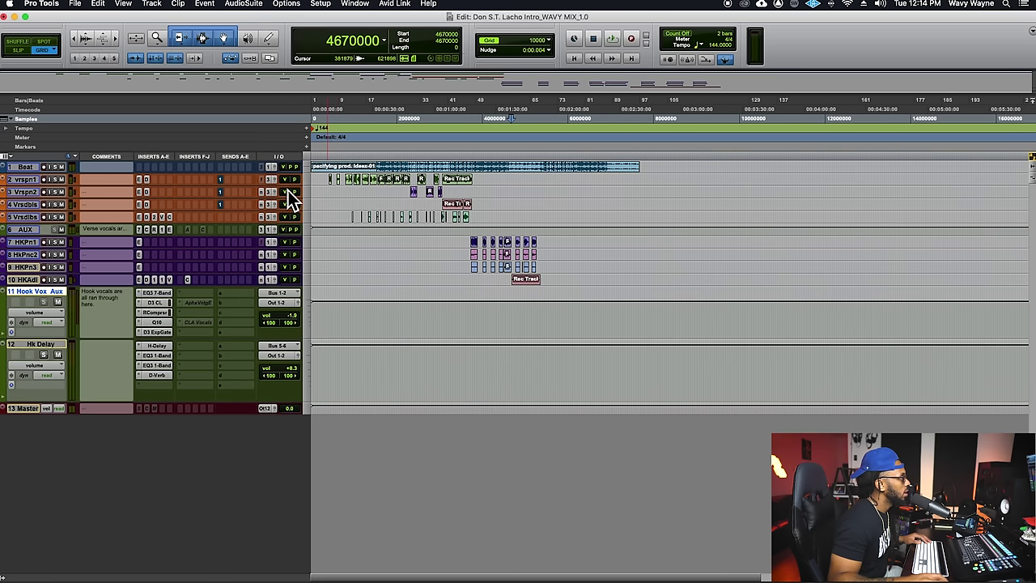
left_click_drag(291, 186, 302, 236)
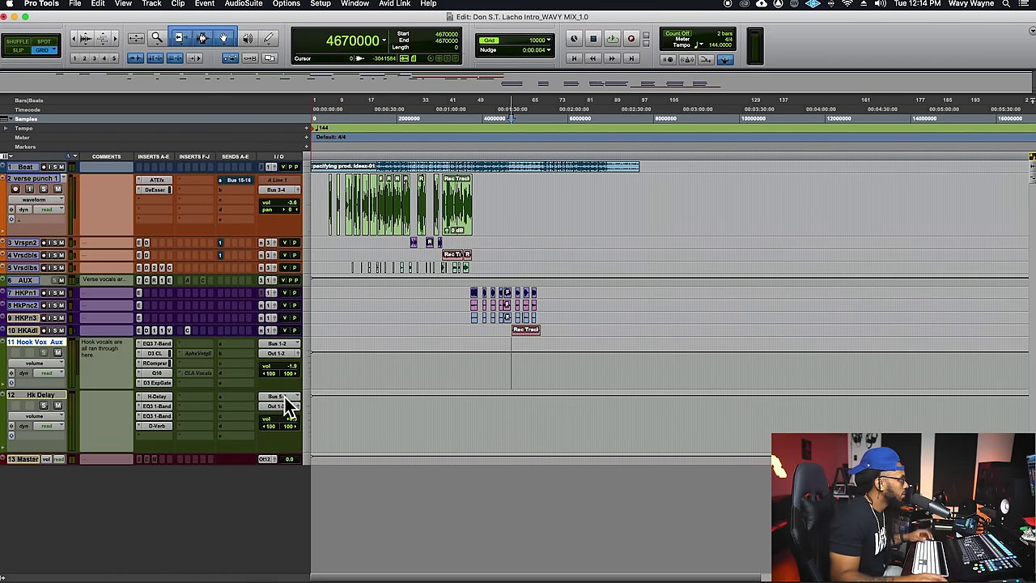
left_click_drag(189, 292, 194, 339)
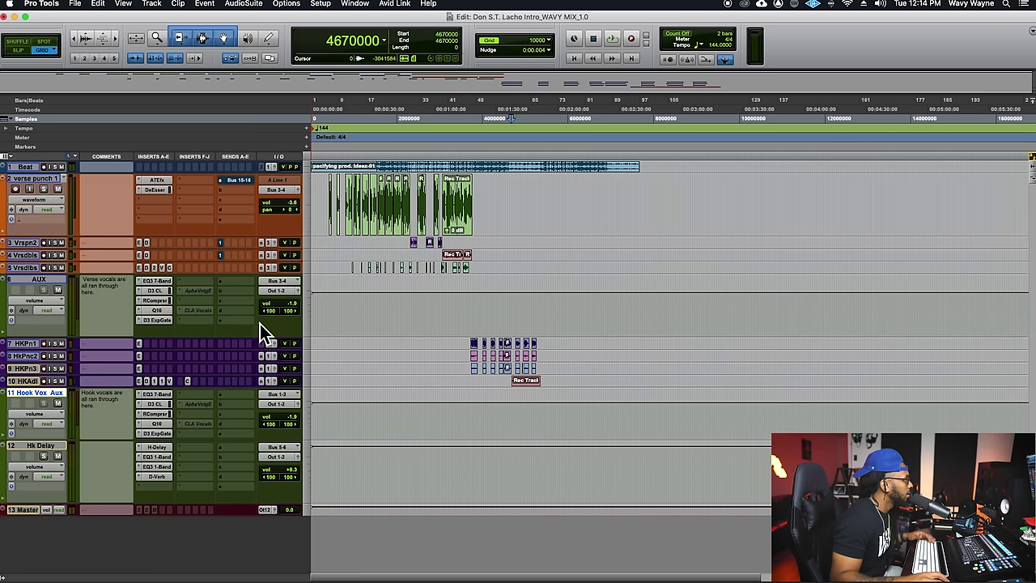
Step: Review the EQ, compressor/limiter, RCompressor, Q10 and Expander/Gate inserts on the verse AUX track and close the plug-in window
left_click(166, 283)
left_click(162, 292)
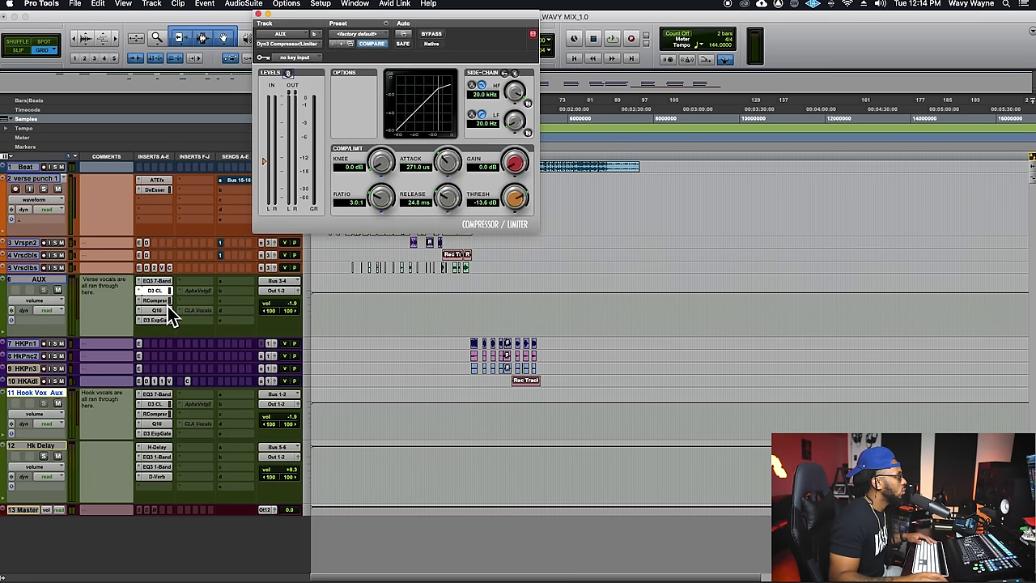
left_click(162, 300)
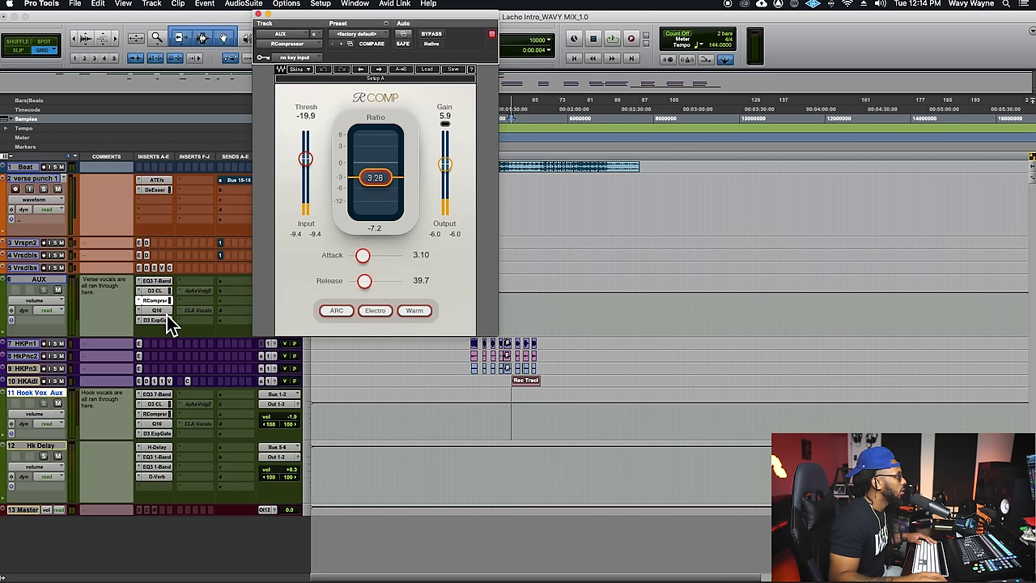
left_click(162, 310)
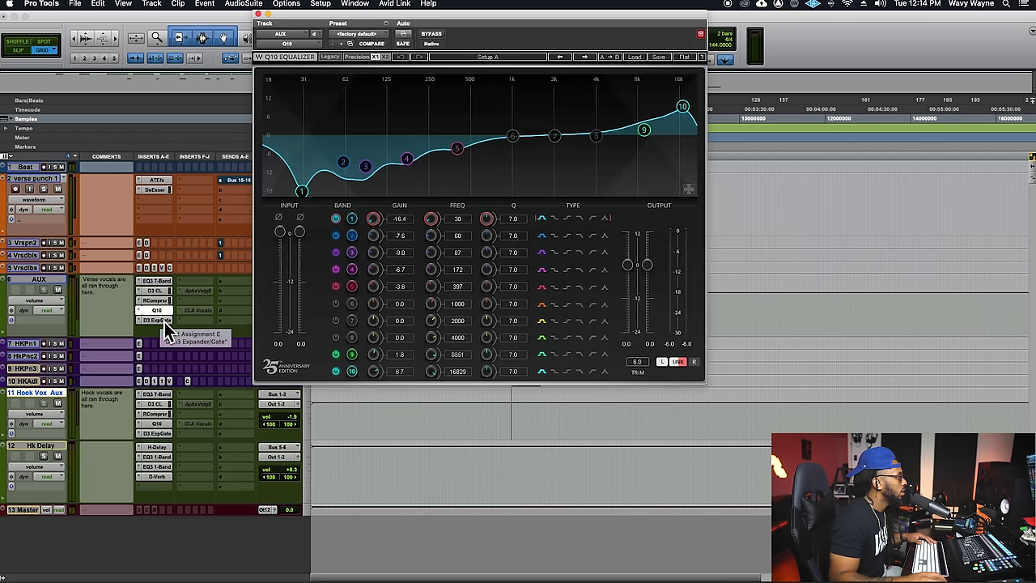
left_click(165, 321)
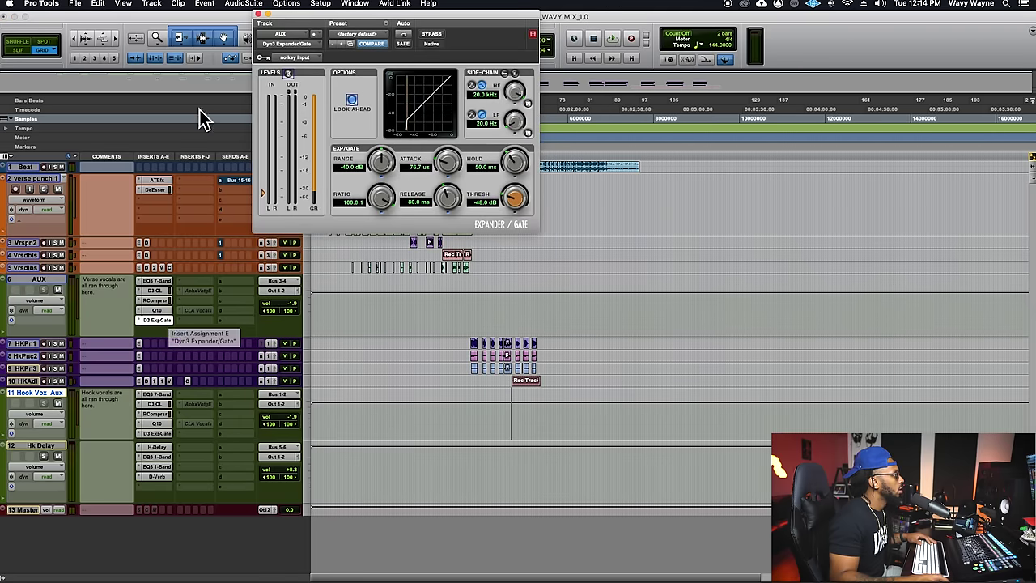
left_click(258, 14)
Step: Enlarge the Beat track and increase the track heights to show its waveform in detail
left_click(331, 194)
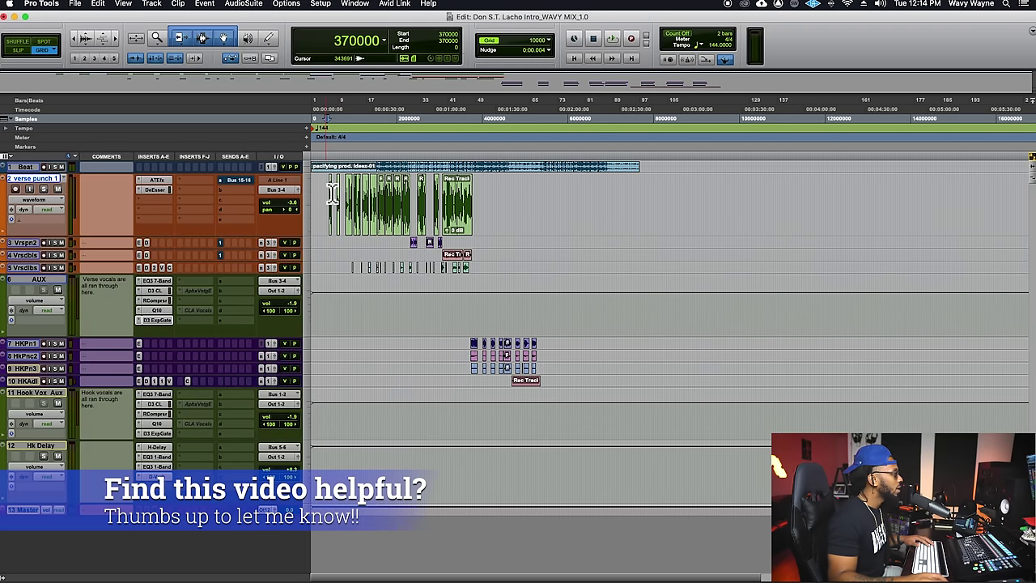
key("super+bracketright")
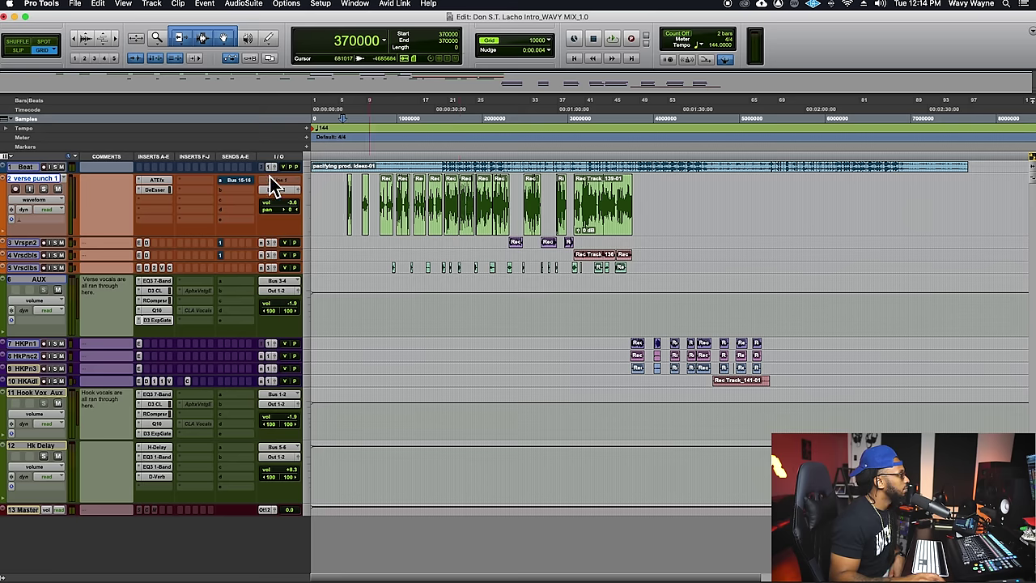
left_click_drag(270, 172, 269, 258)
left_click(418, 184)
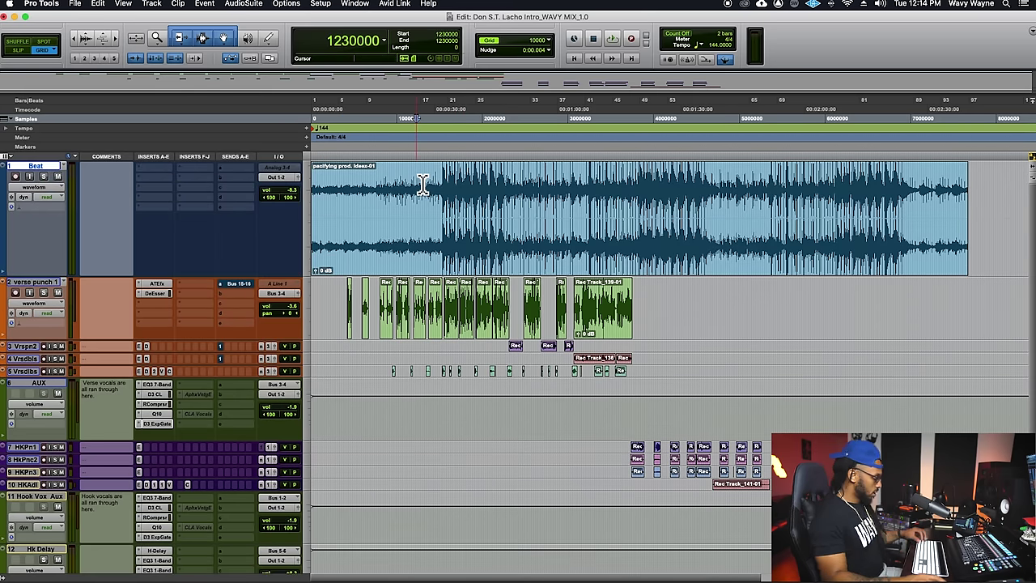
key("ctrl+alt+Down")
key("ctrl+alt+Up")
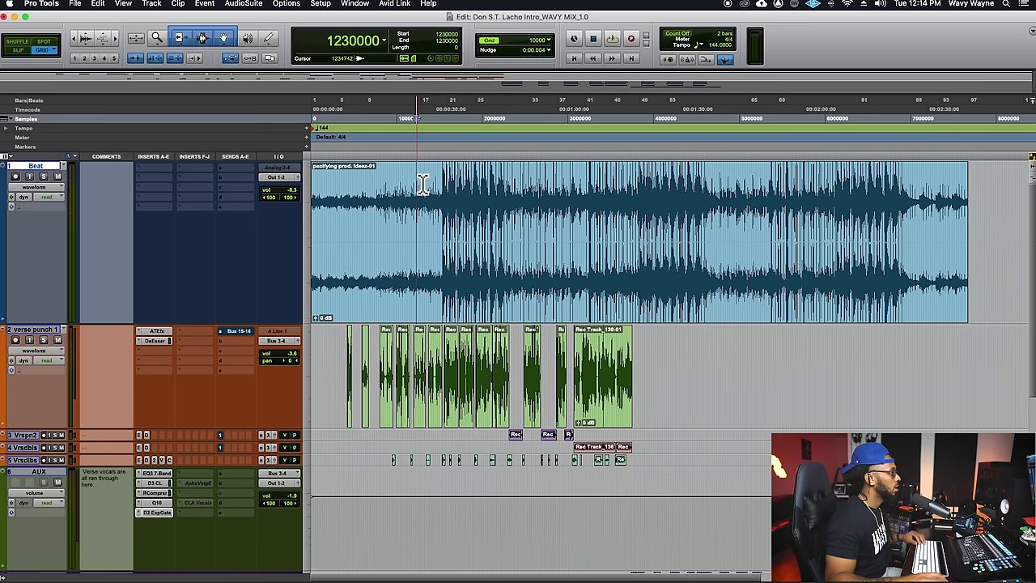
Step: Solo the Beat track and start playing it from sample 1510000, where the full beat comes in
left_click(441, 183)
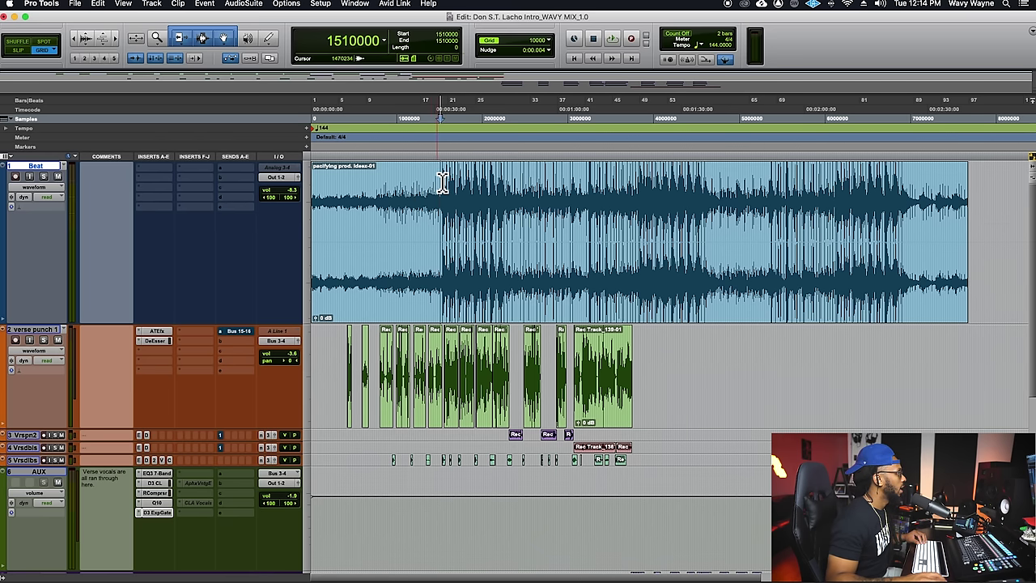
left_click(45, 176)
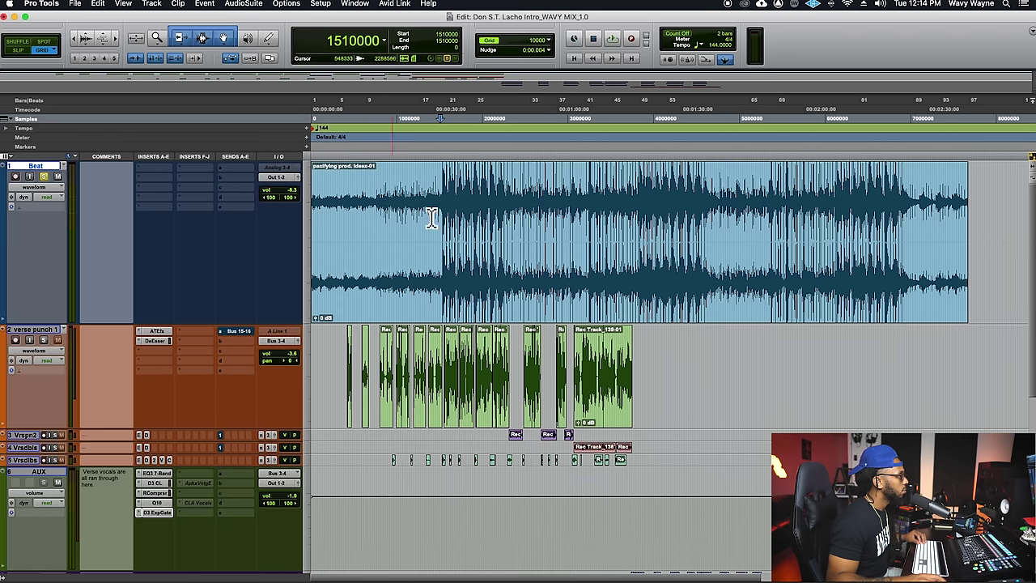
key("t")
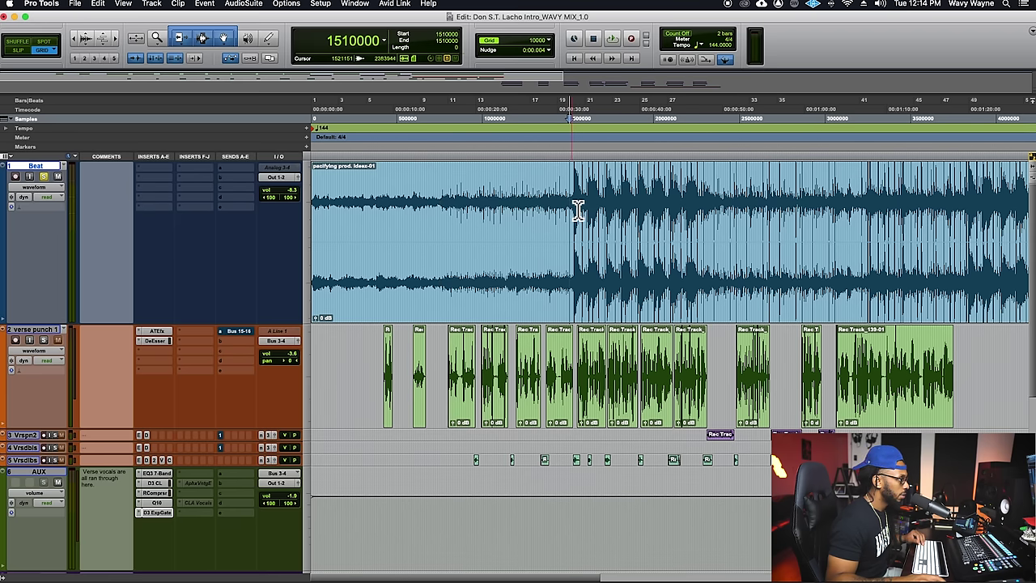
key("r")
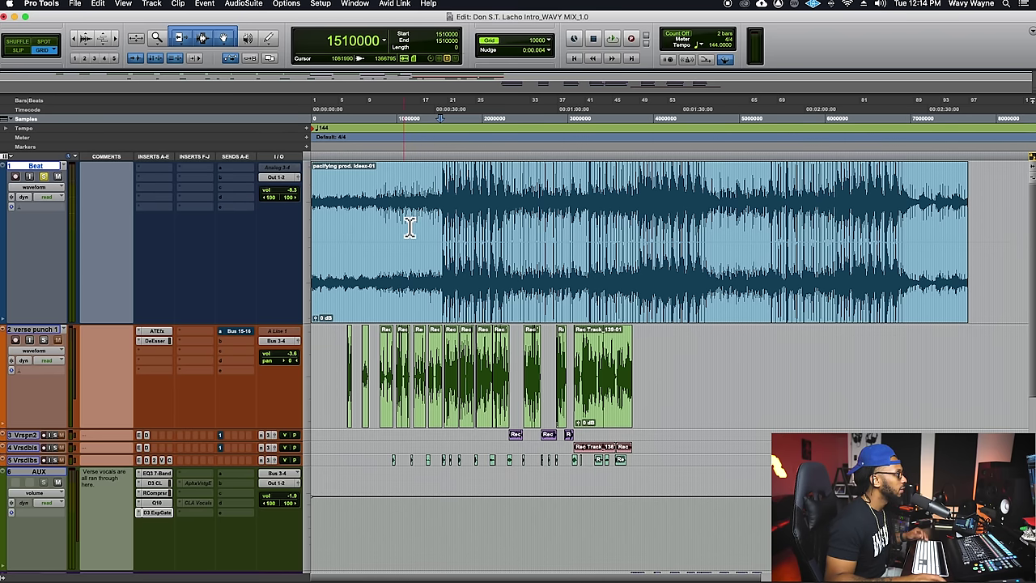
key("space")
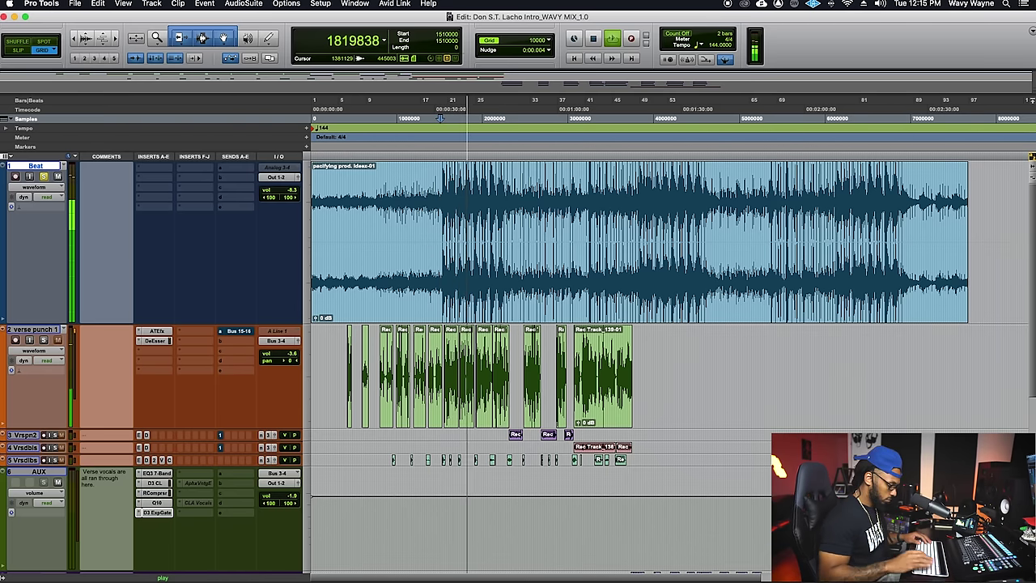
Step: Shrink all tracks until the whole session fits the Edit window, and stop the beat playback
key("ctrl+Down")
key("ctrl+Down")
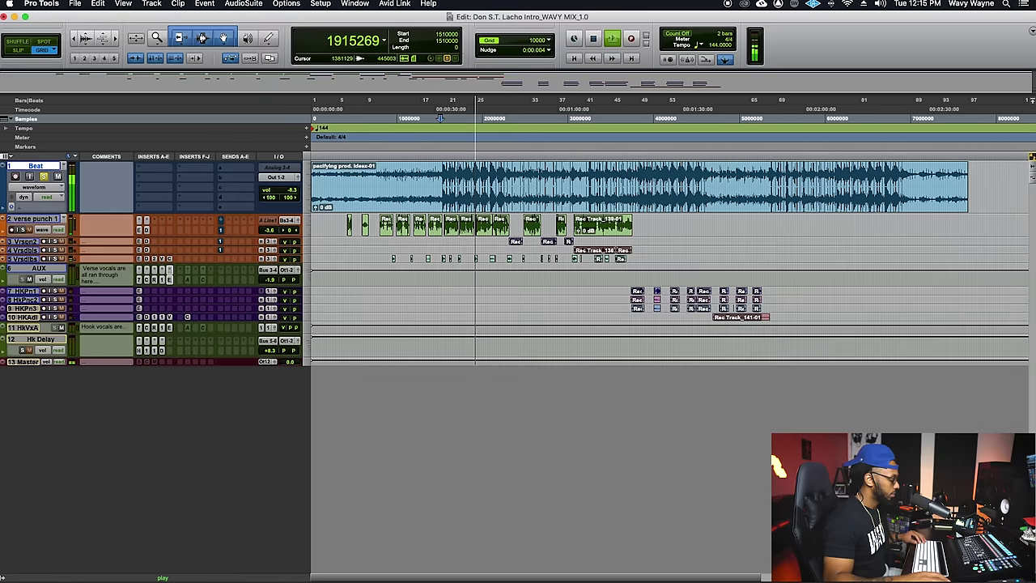
key("space")
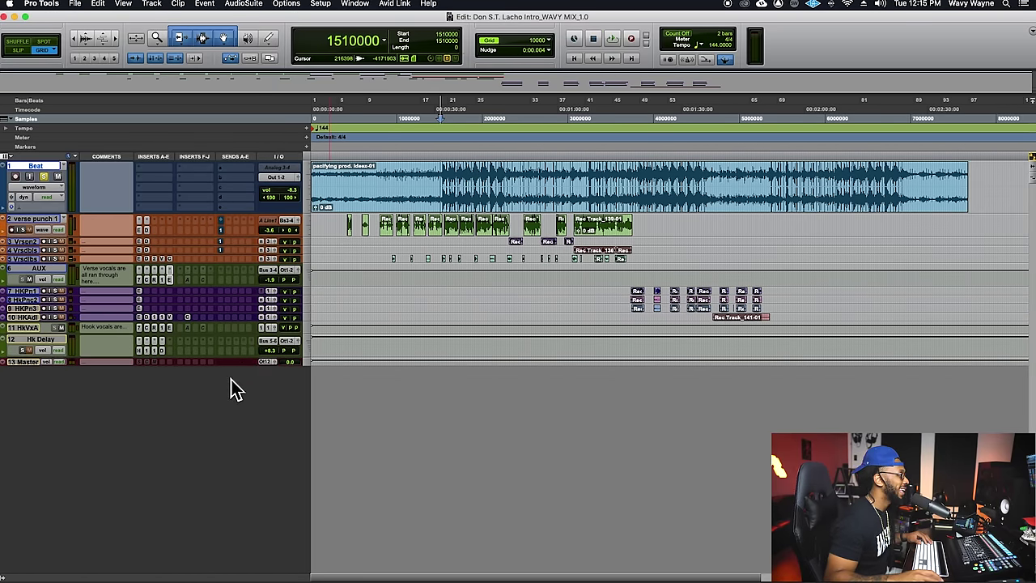
Step: Enlarge the Master track and replace the plug-in in its first insert slot with VU Meter (stereo)
left_click_drag(233, 372, 225, 444)
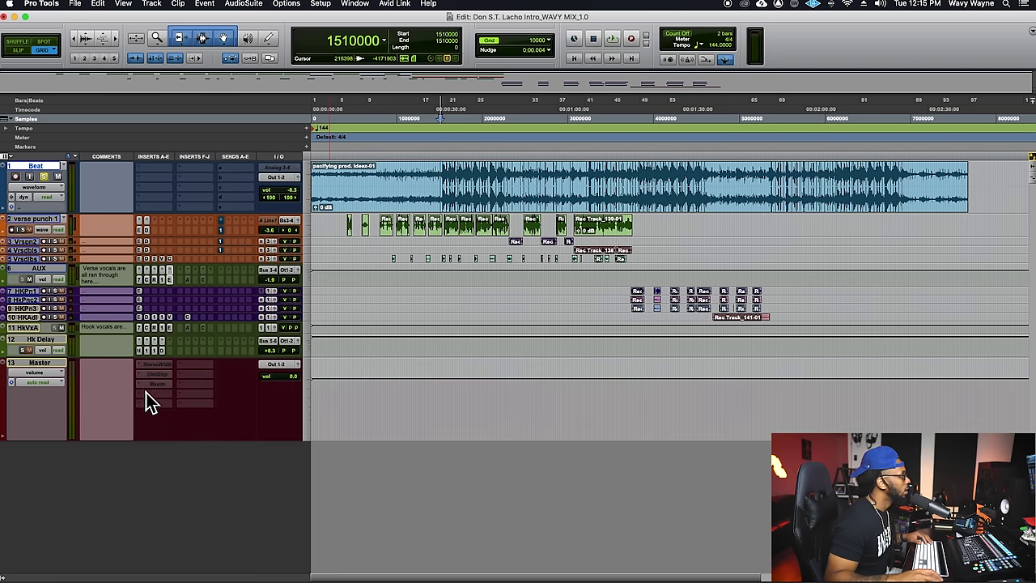
left_click(141, 365)
left_click(162, 347)
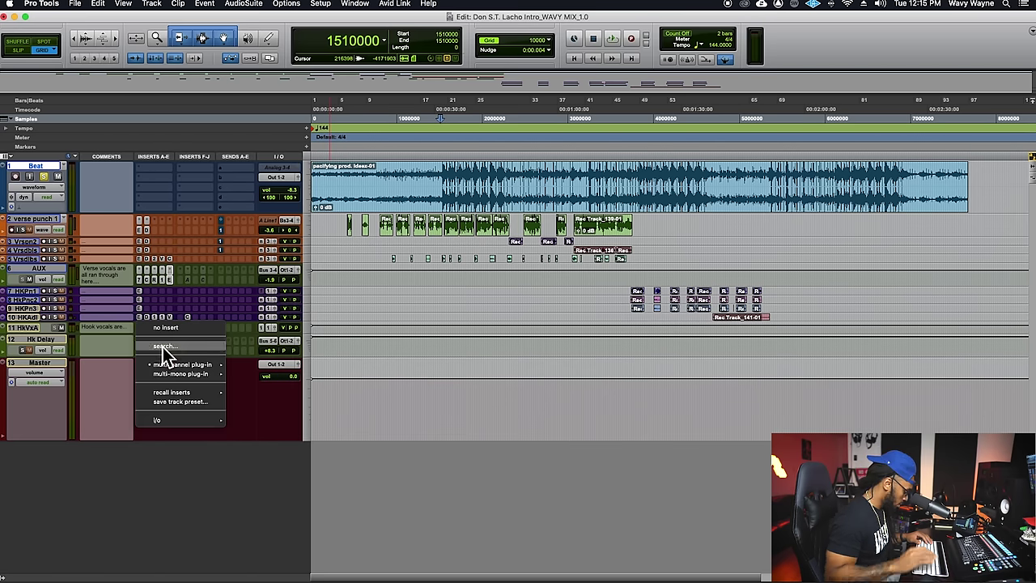
type("vu")
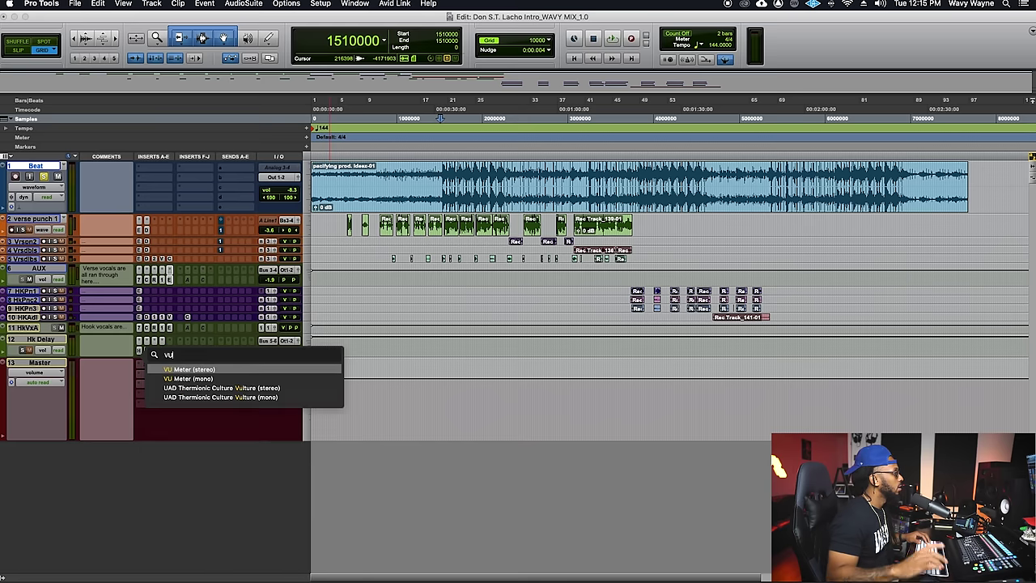
key("Return")
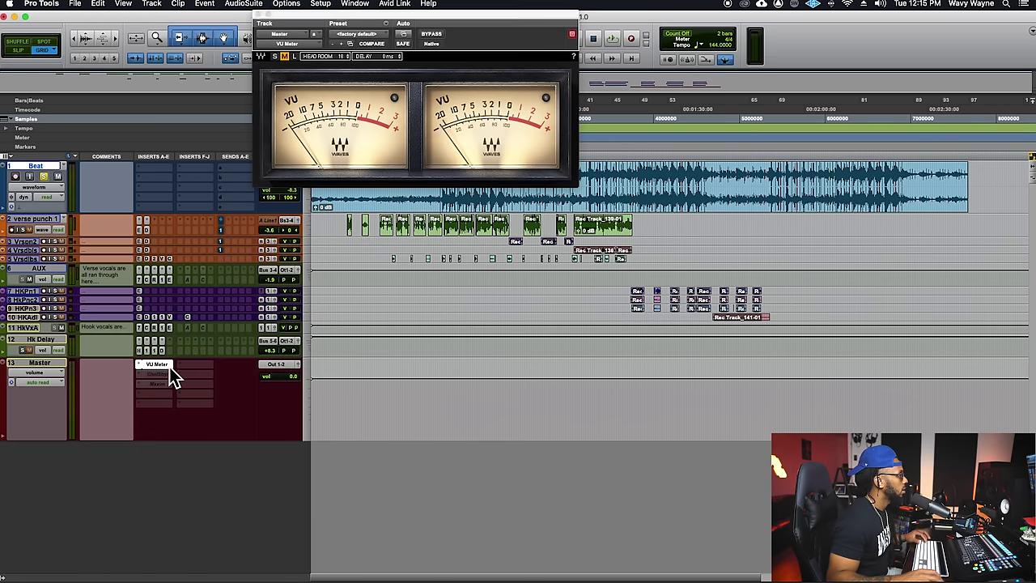
Step: Reposition the VU Meter window clear of the clips and place the playback start at sample 1530000 on the Beat clip
left_click(165, 366)
left_click(164, 366)
left_click_drag(167, 30, 867, 399)
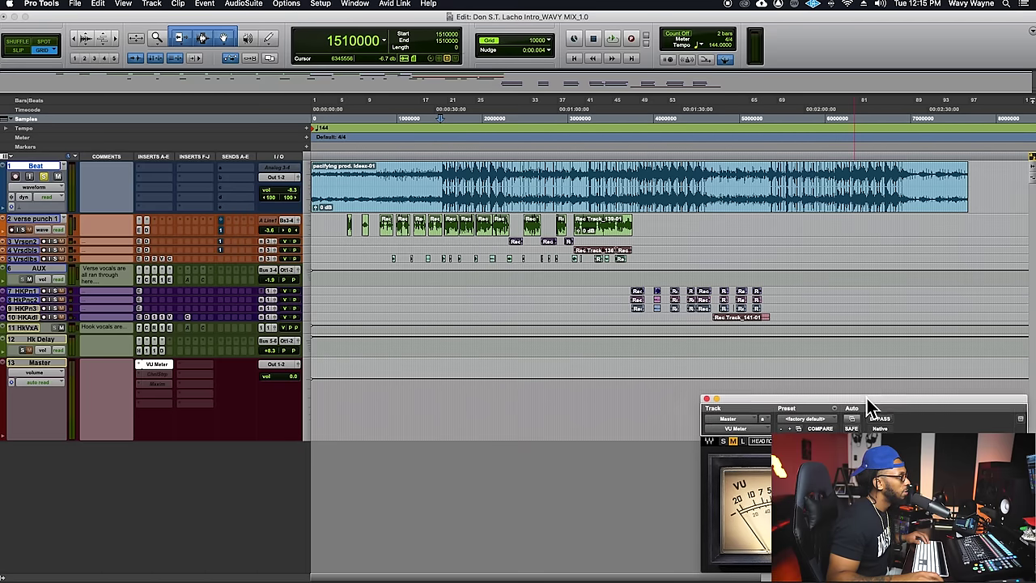
left_click(448, 162)
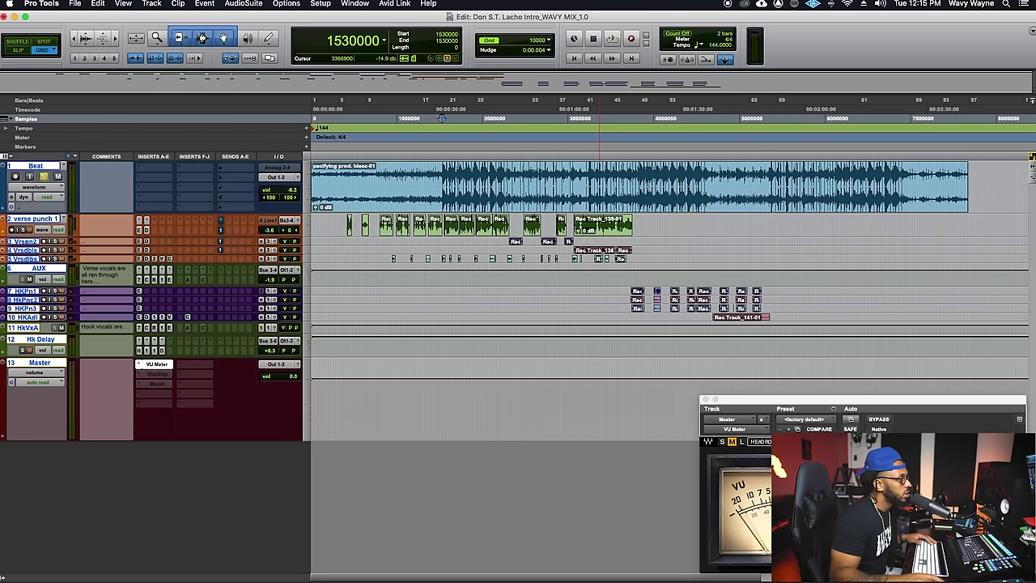
left_click_drag(796, 402, 790, 393)
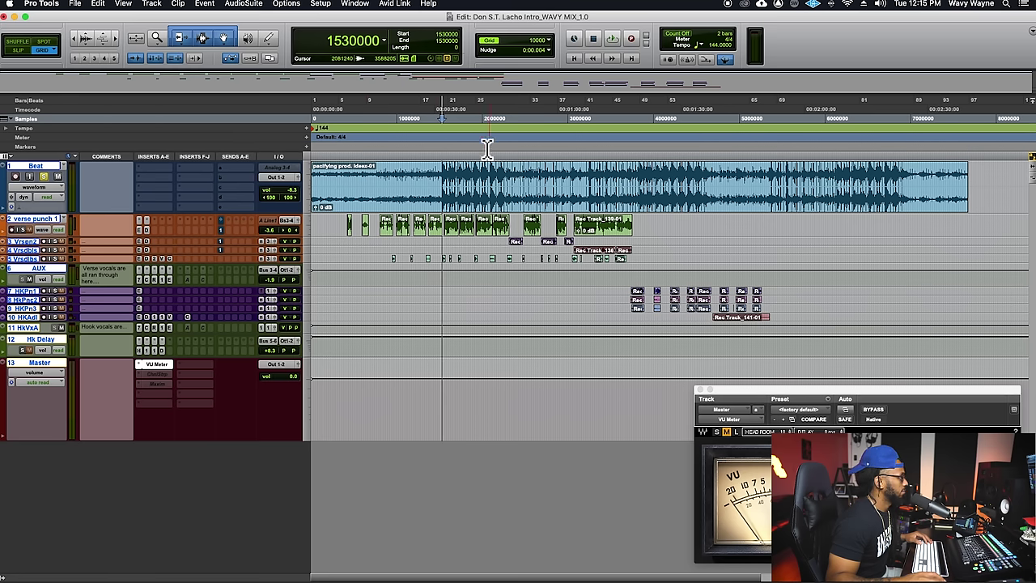
Step: Select only the Beat track, set its volume to 0.0 dB and audition it against the VU Meter
left_click(36, 168)
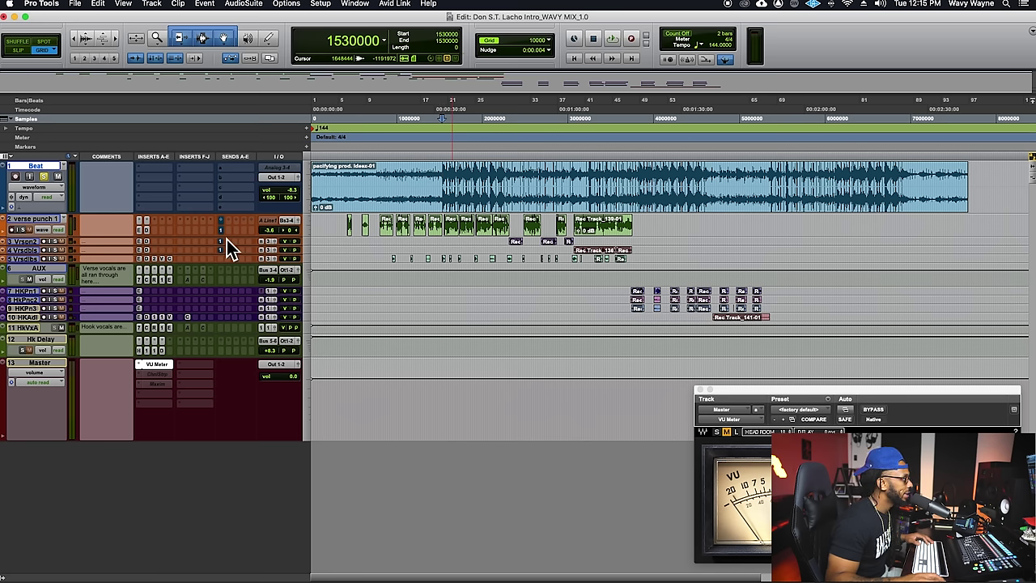
key("space")
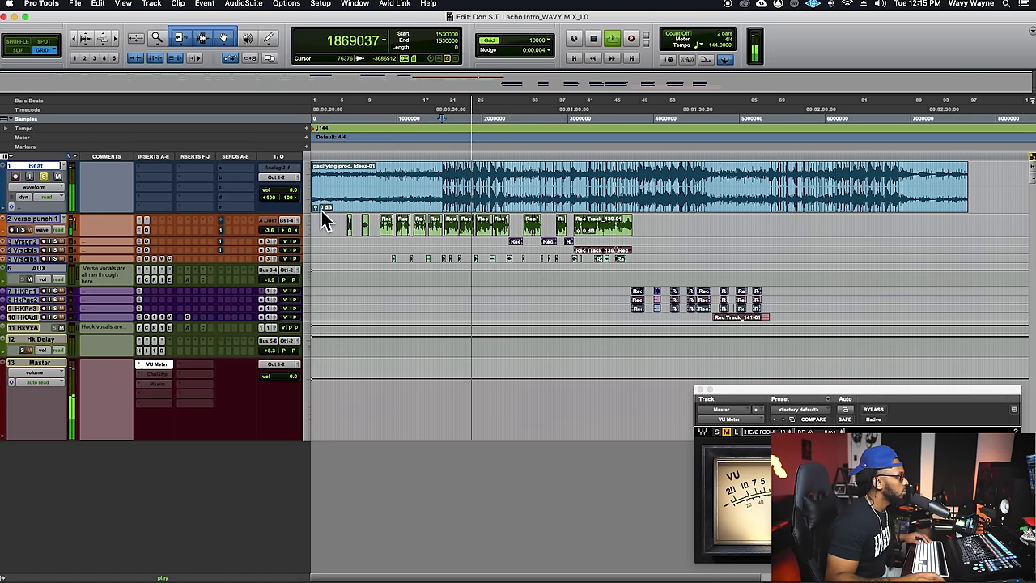
key("space")
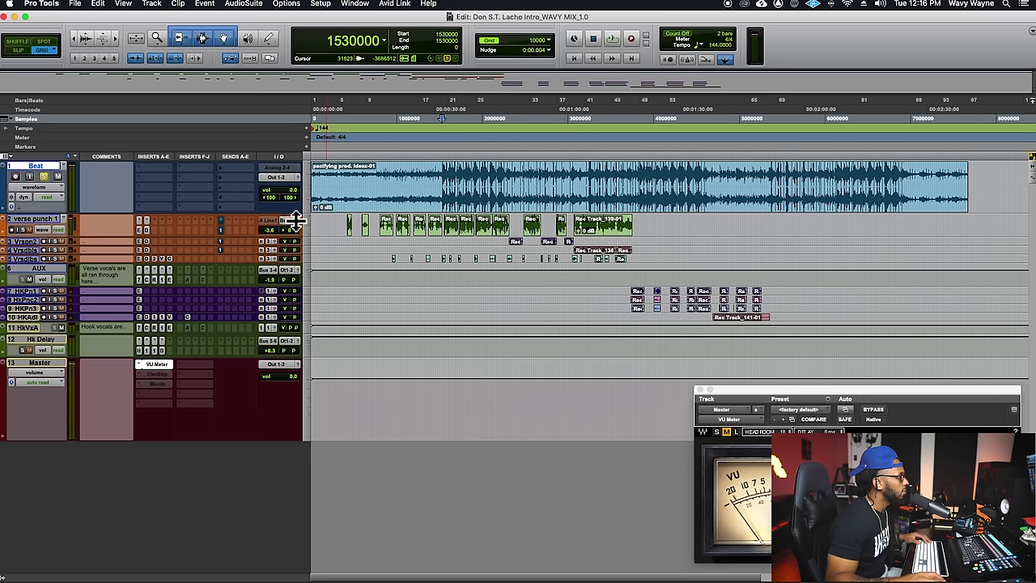
Step: Enlarge the Beat track and lower its clip gain to -6.6 dB while auditioning it against the VU Meter
left_click_drag(296, 220, 306, 297)
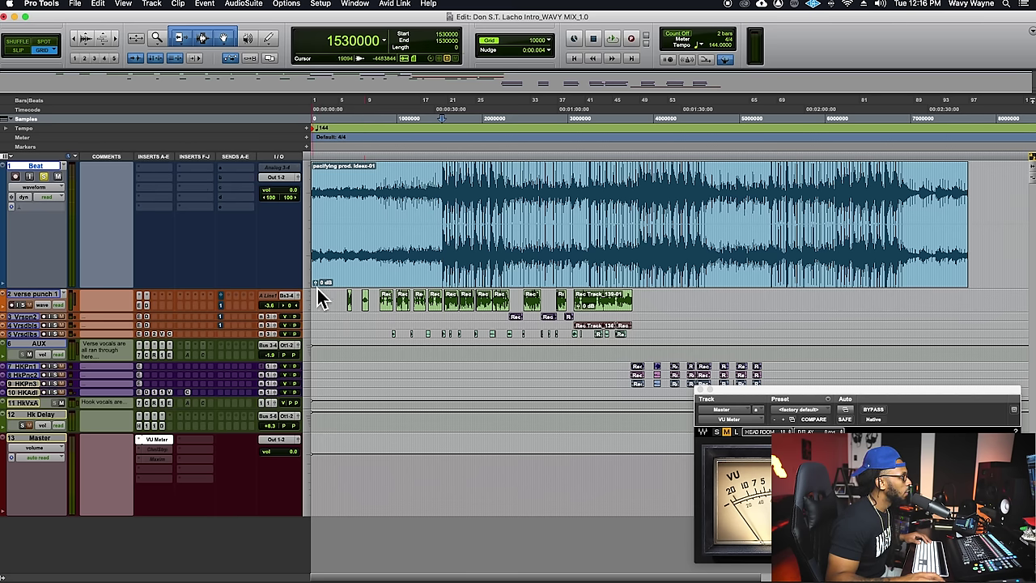
left_click_drag(322, 291, 324, 298)
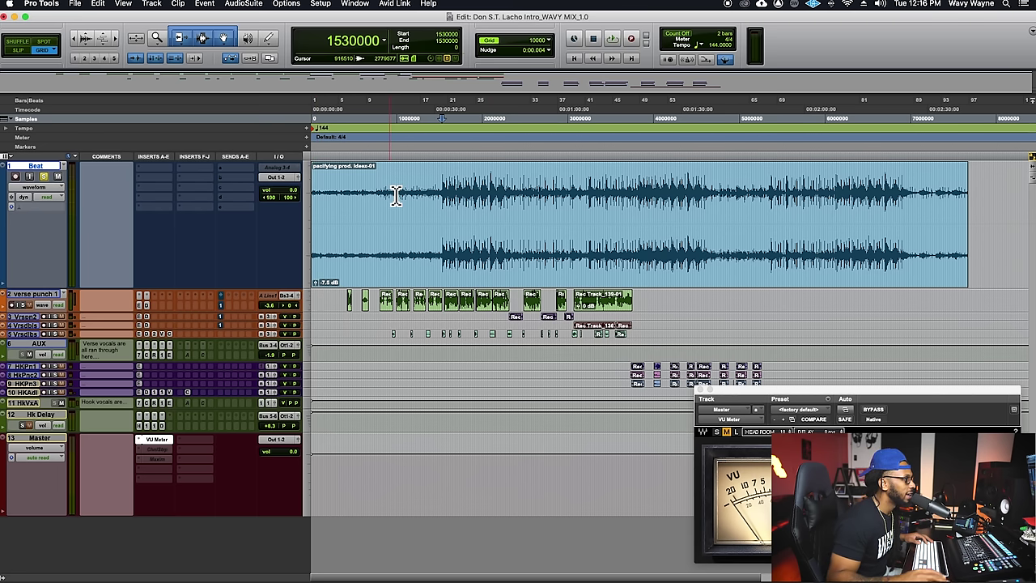
key("space")
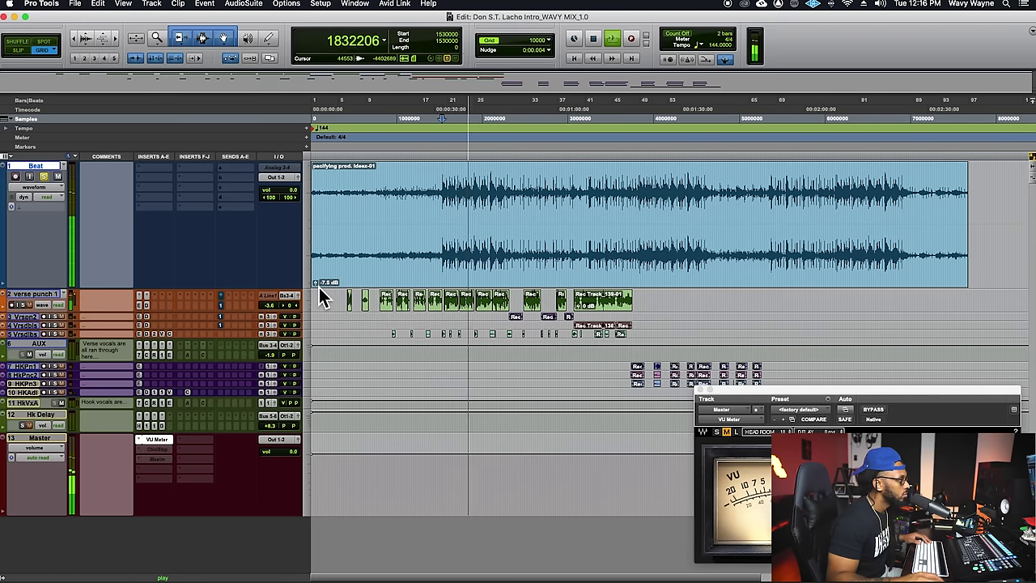
left_click_drag(318, 285, 318, 286)
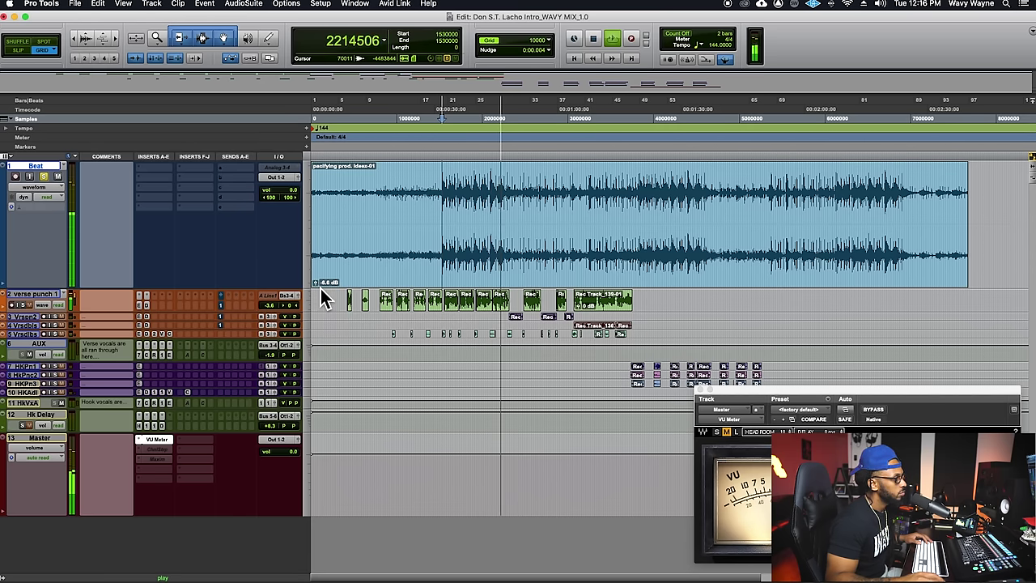
key("space")
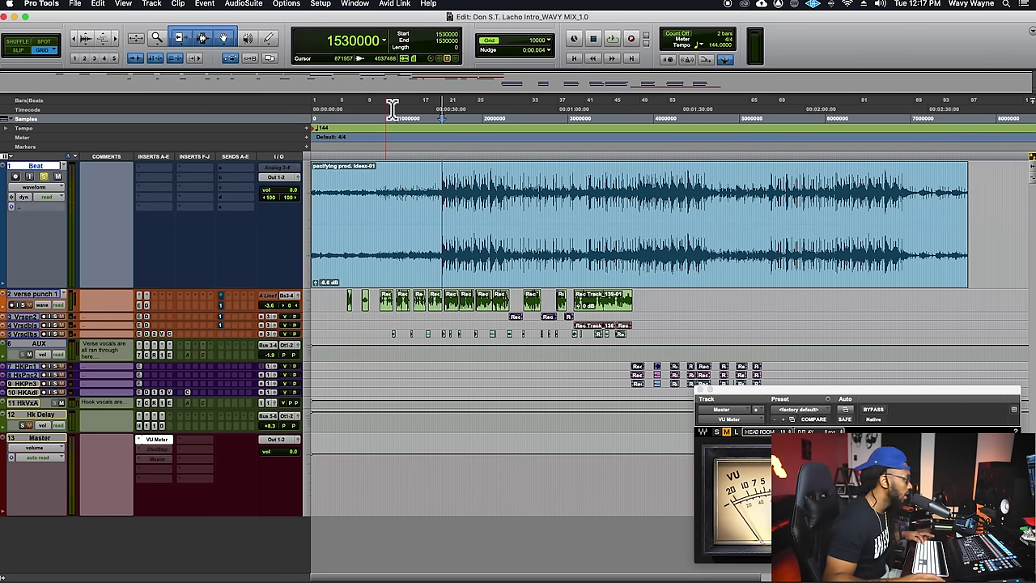
Step: Duplicate the Beat track once with all its data and mute the original
key("alt+shift+d")
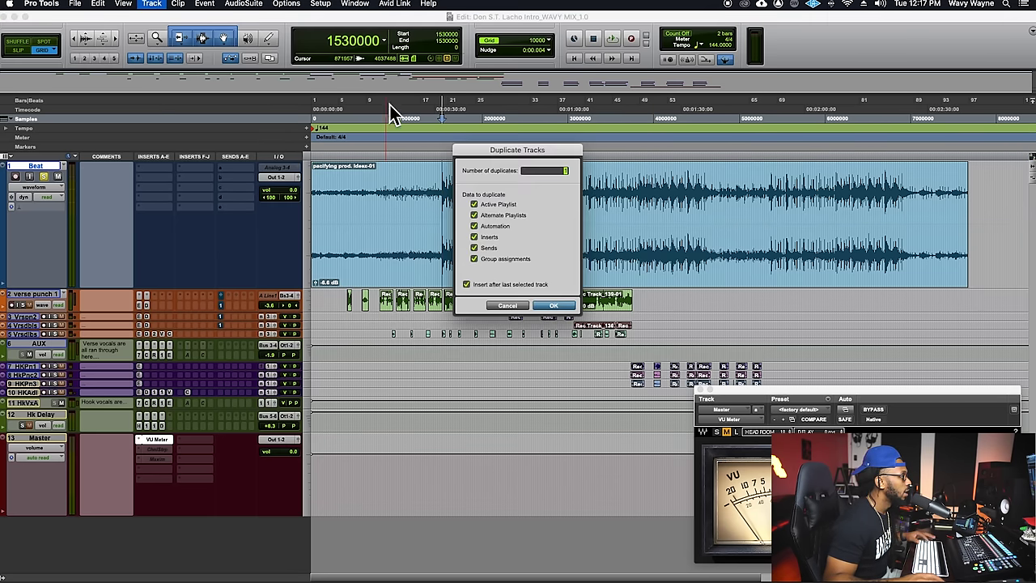
left_click(554, 306)
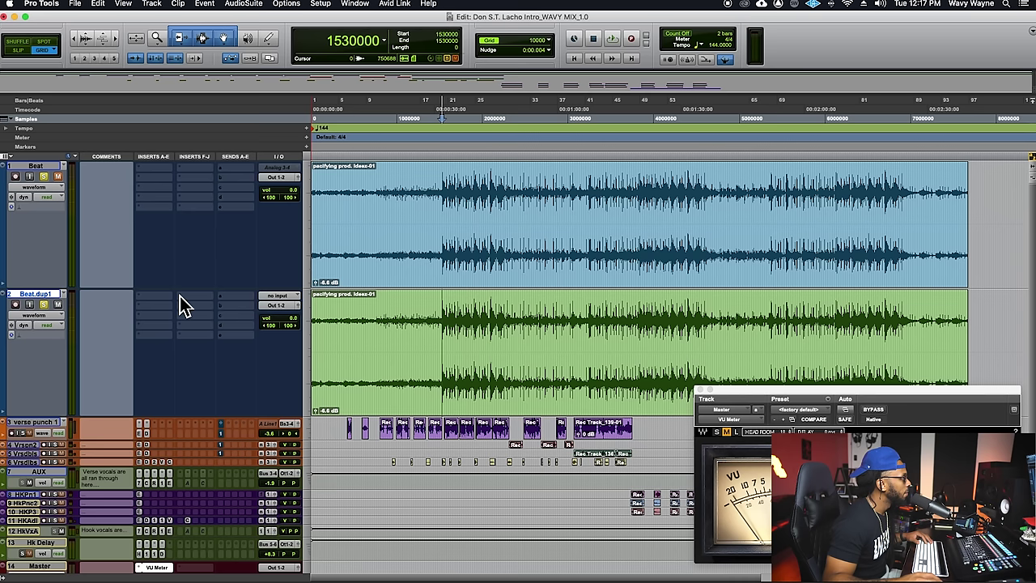
Step: Insert the multichannel Maxim limiter on Beat.dup1 and set its ceiling to -0.8 dB
left_click(161, 310)
mouse_move(194, 305)
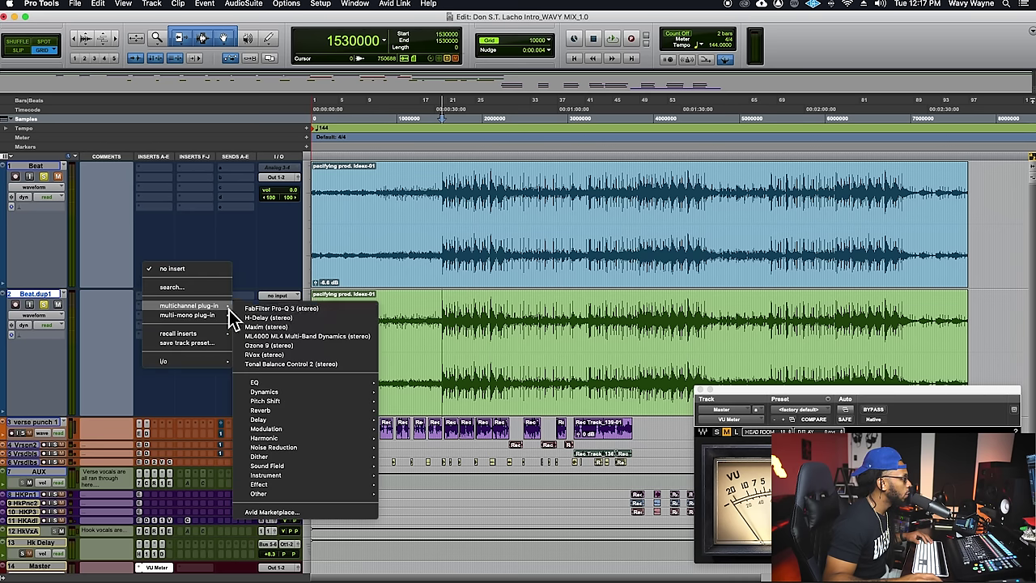
left_click(295, 328)
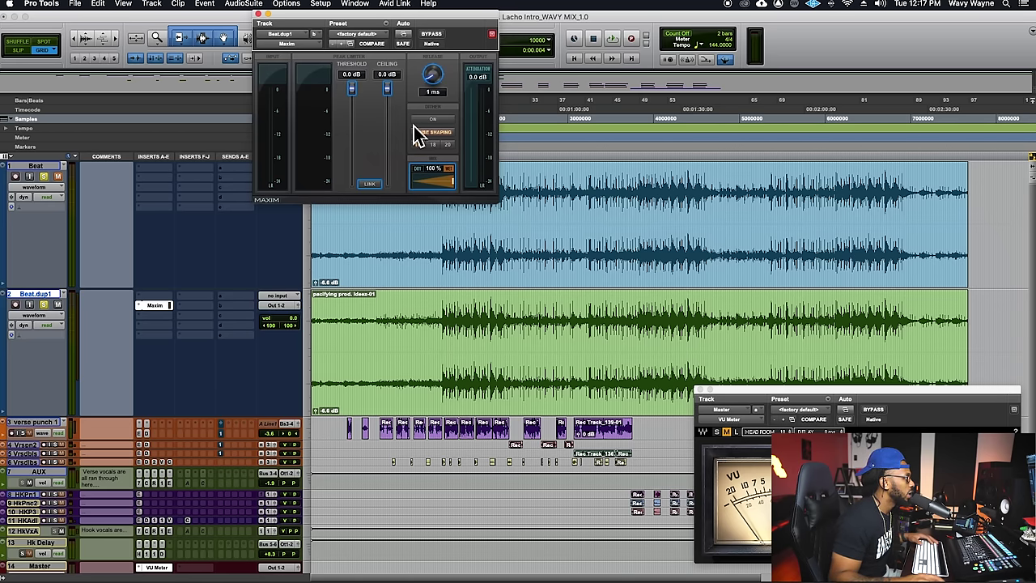
left_click_drag(390, 98, 392, 101)
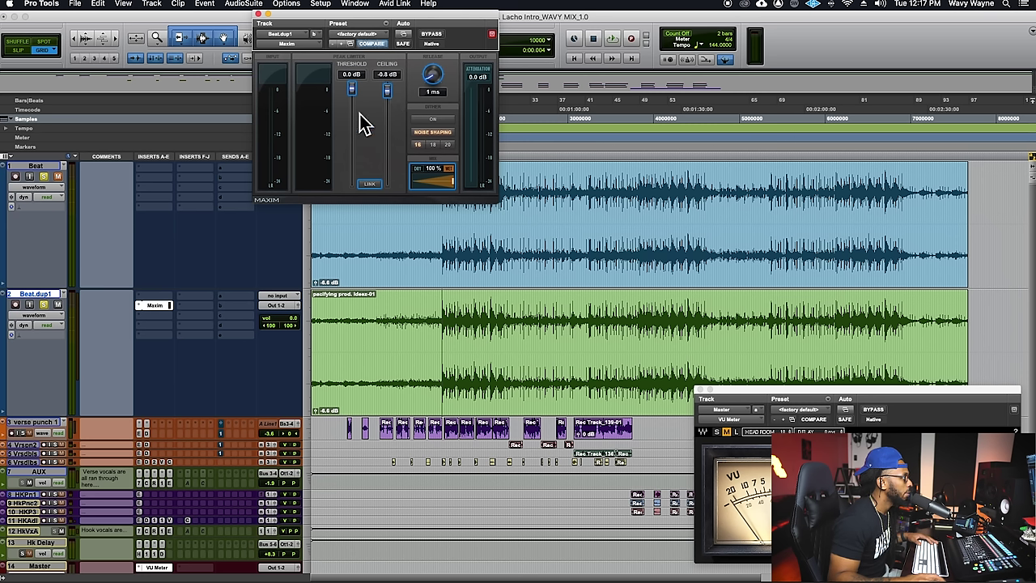
Step: Set Maxim's threshold on Beat.dup1 to -13.6 dB while auditioning the track
key("space")
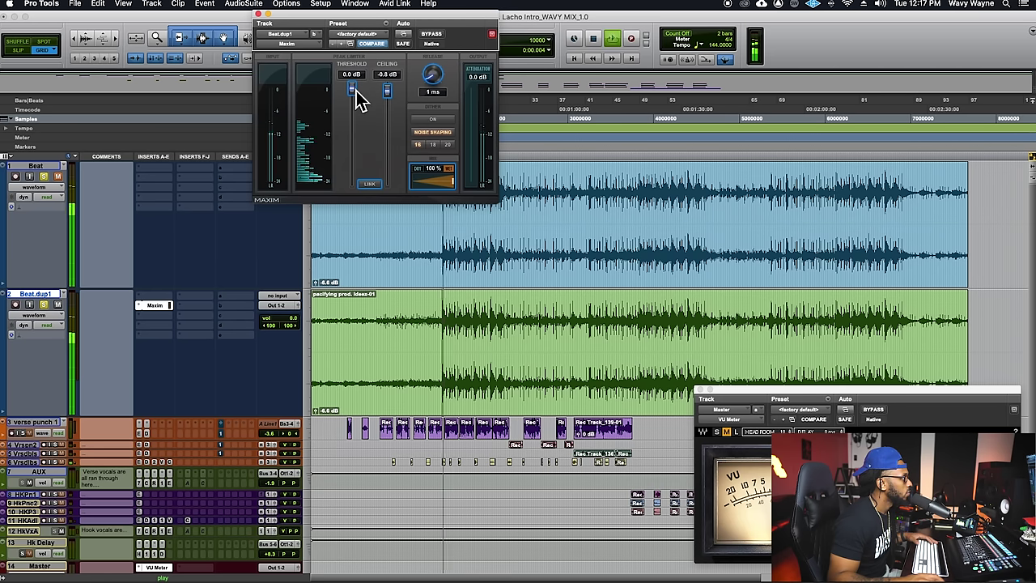
left_click_drag(356, 91, 365, 141)
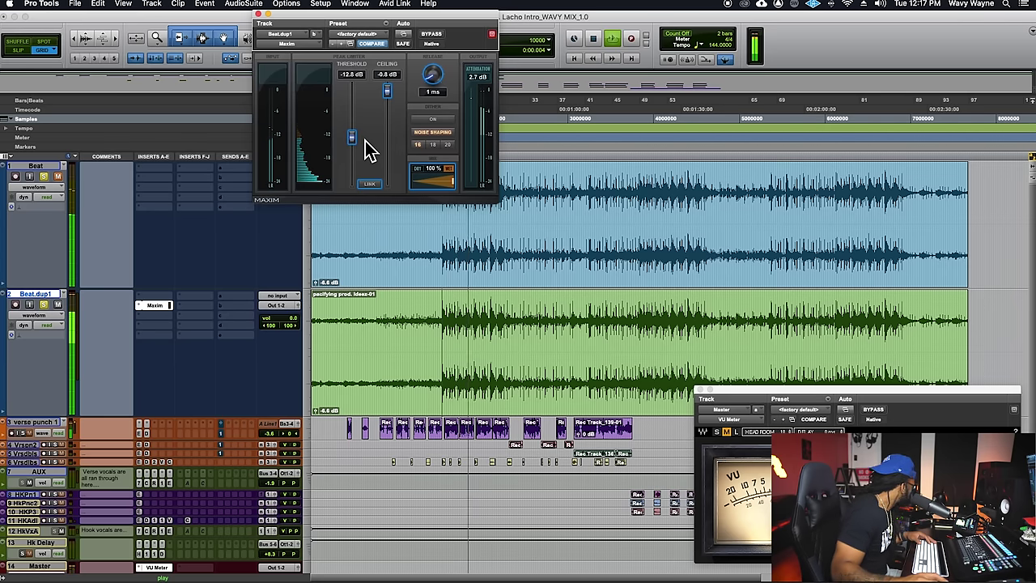
left_click_drag(365, 141, 362, 146)
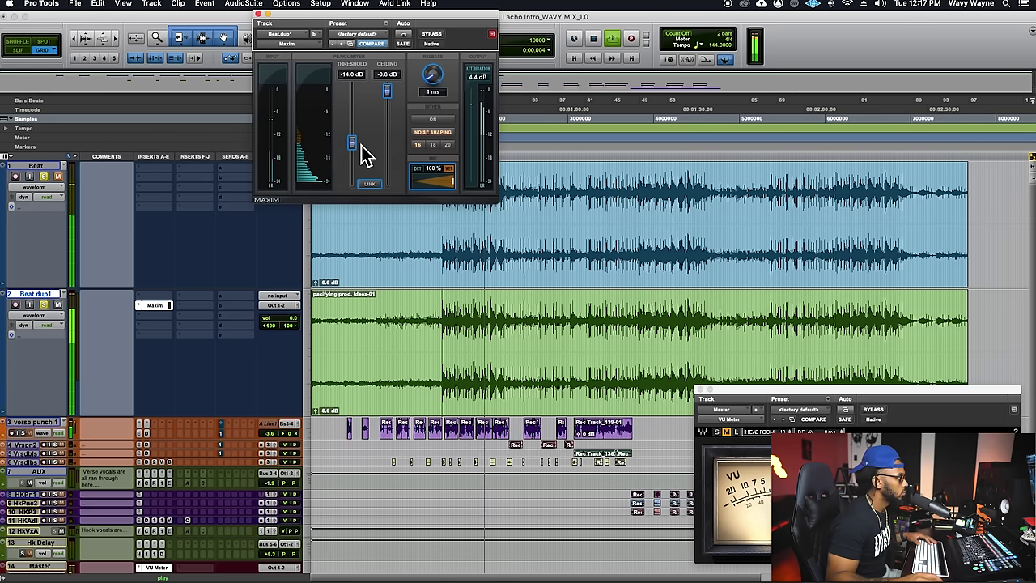
left_click_drag(359, 149, 356, 146)
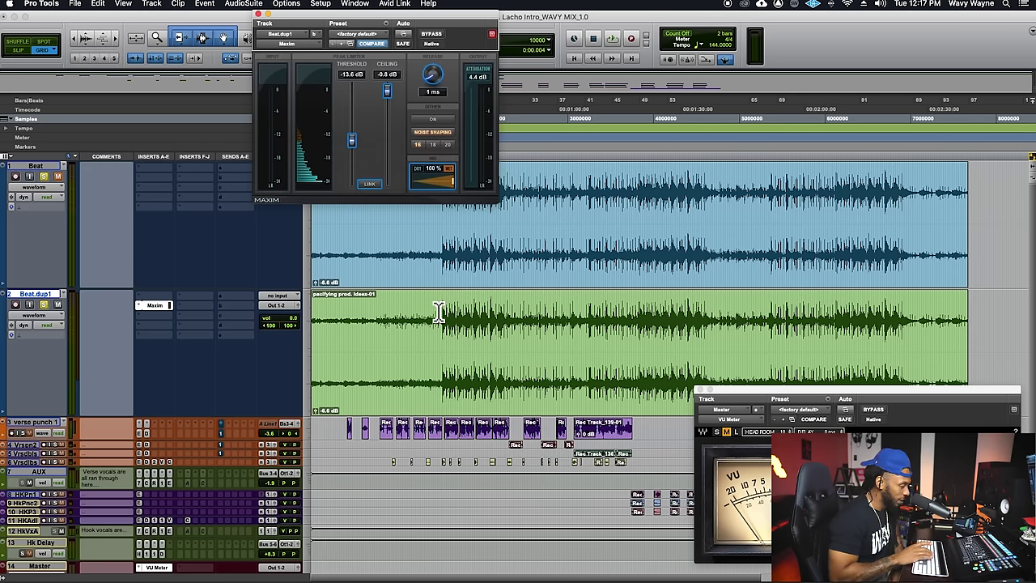
Step: In the Mix window, with the original Beat unmuted, pull Beat.dup1 fully down and blend it back up to -27.7 dB during playback
key("super+equal")
left_click_drag(322, 320, 326, 468)
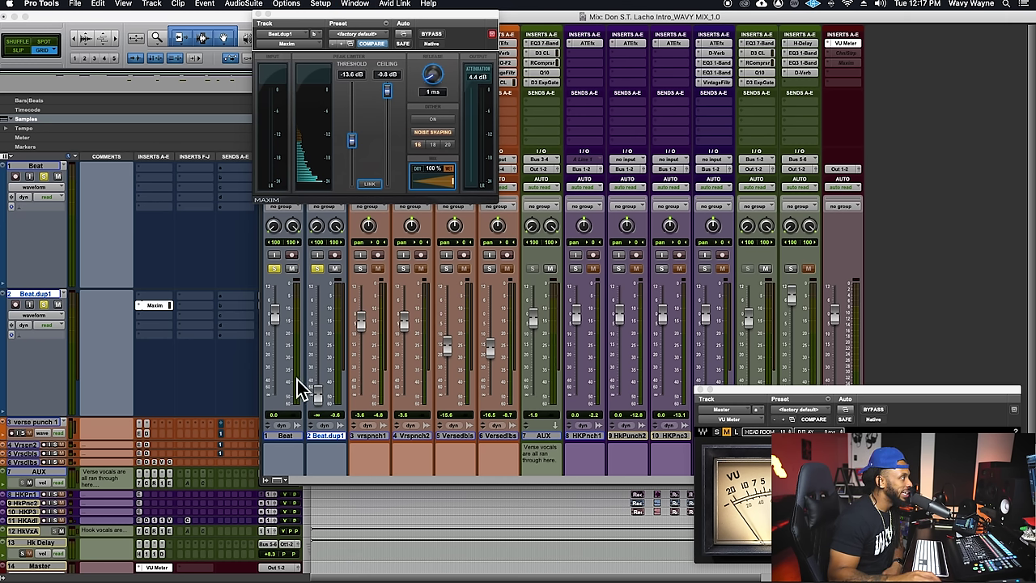
left_click_drag(381, 26, 667, 66)
left_click(315, 267)
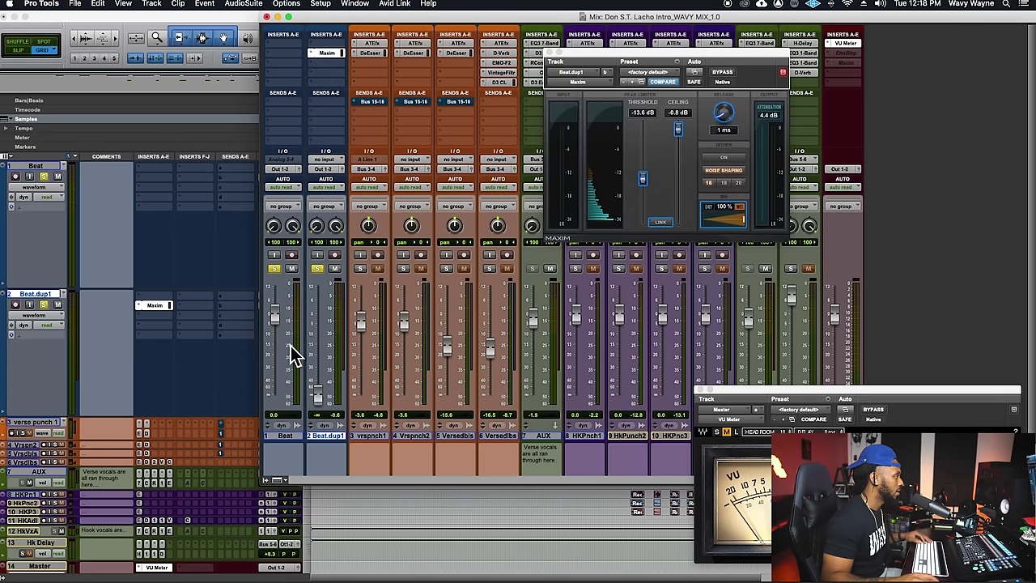
key("space")
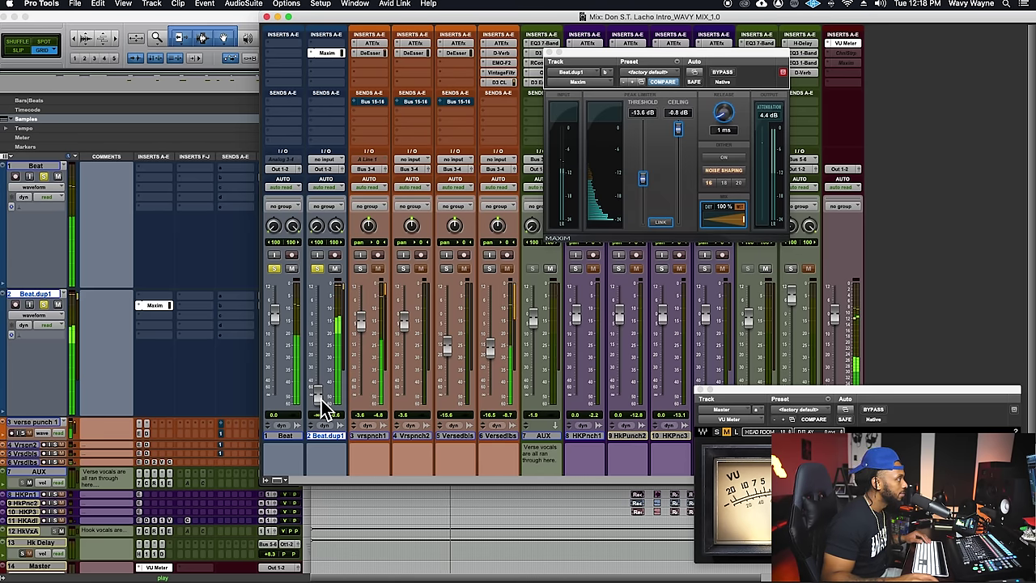
left_click_drag(322, 402, 368, 366)
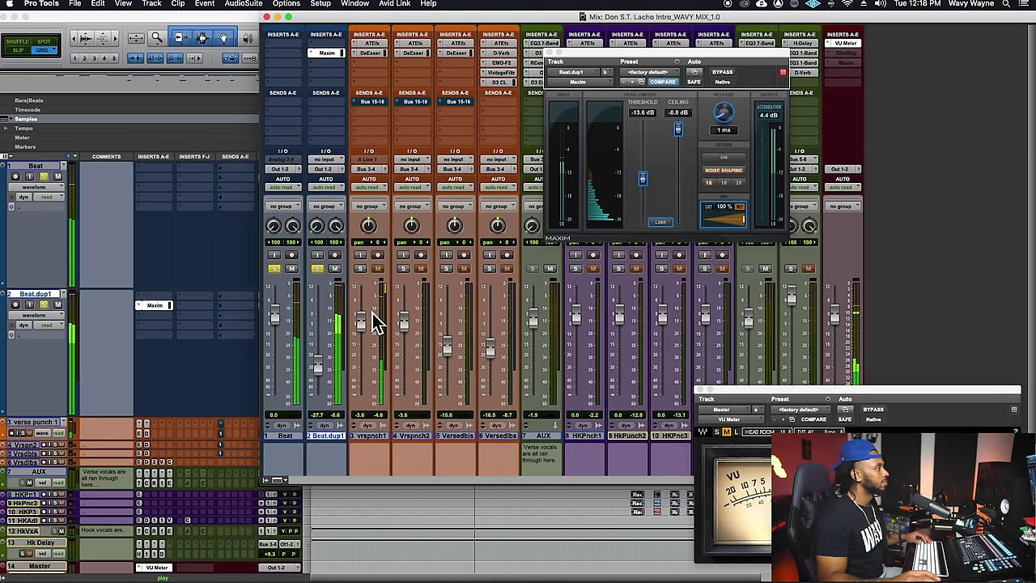
key("space")
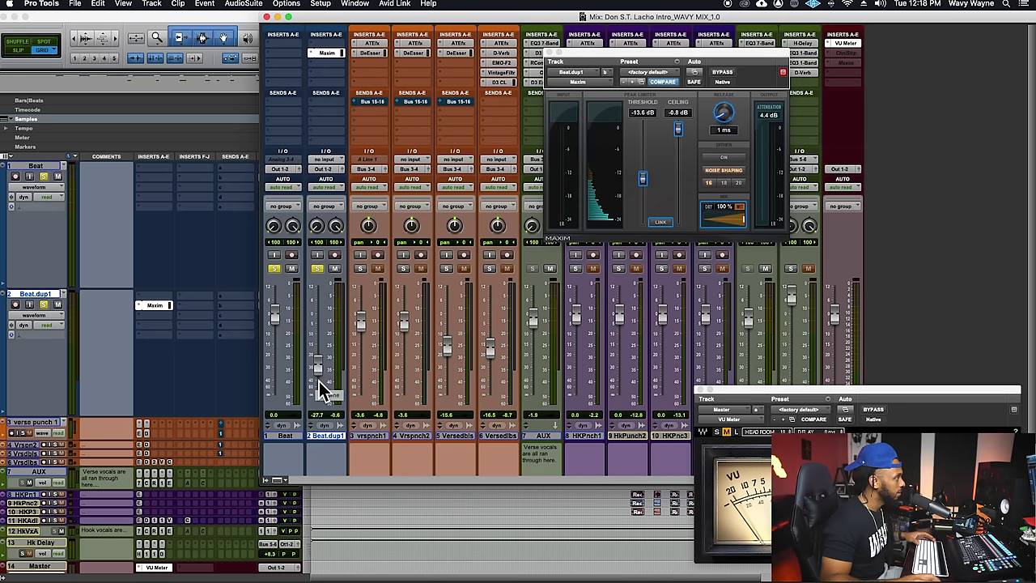
Step: Compare the beat with and without Beat.dup1 by muting and unmuting it during playback
key("space")
left_click(335, 269)
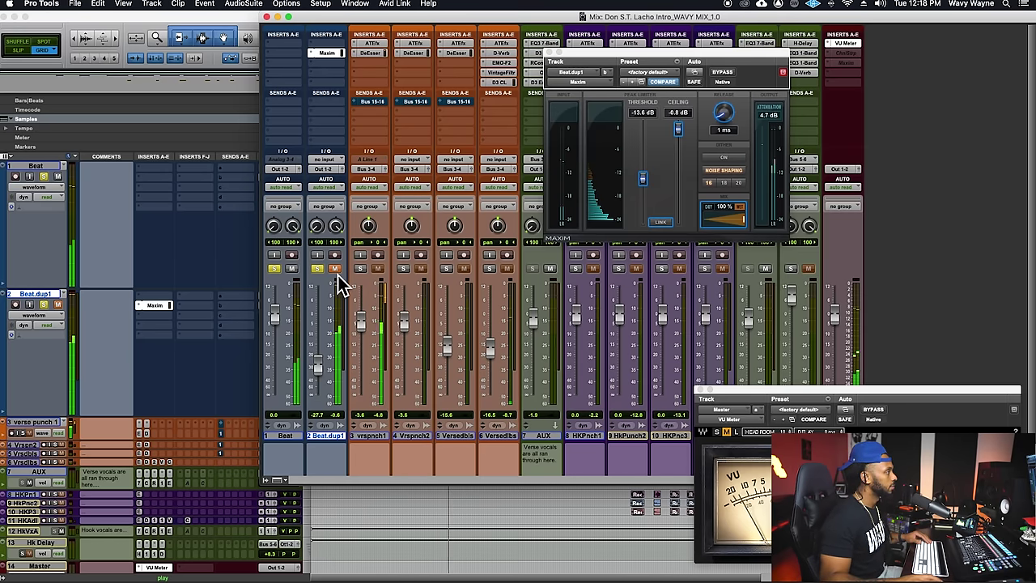
left_click(335, 269)
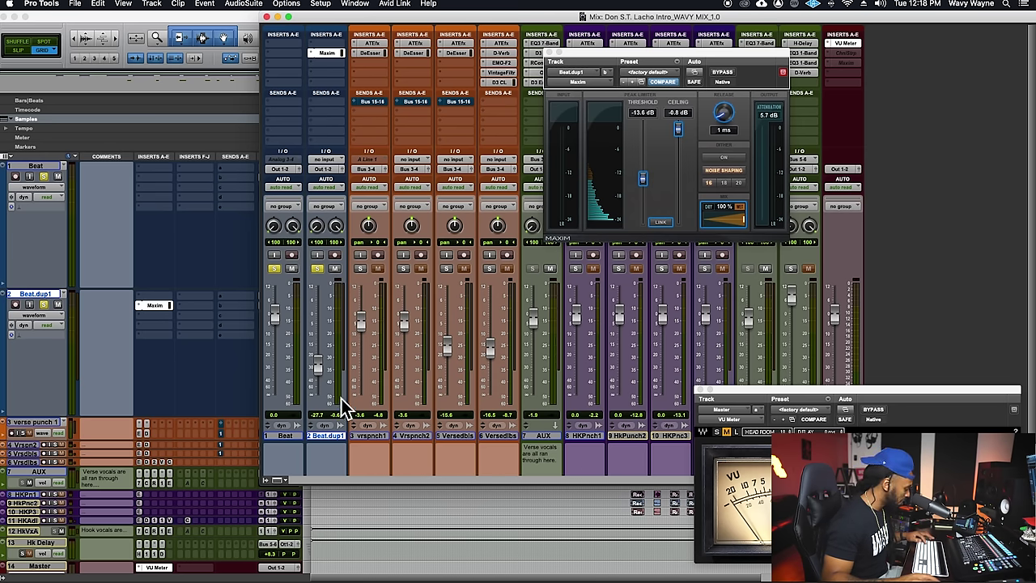
Step: Duplicate Beat.dup1 once with all its data and replace Maxim on Beat.dup2 with the multichannel FabFilter Pro-Q 3
key("alt+shift+d")
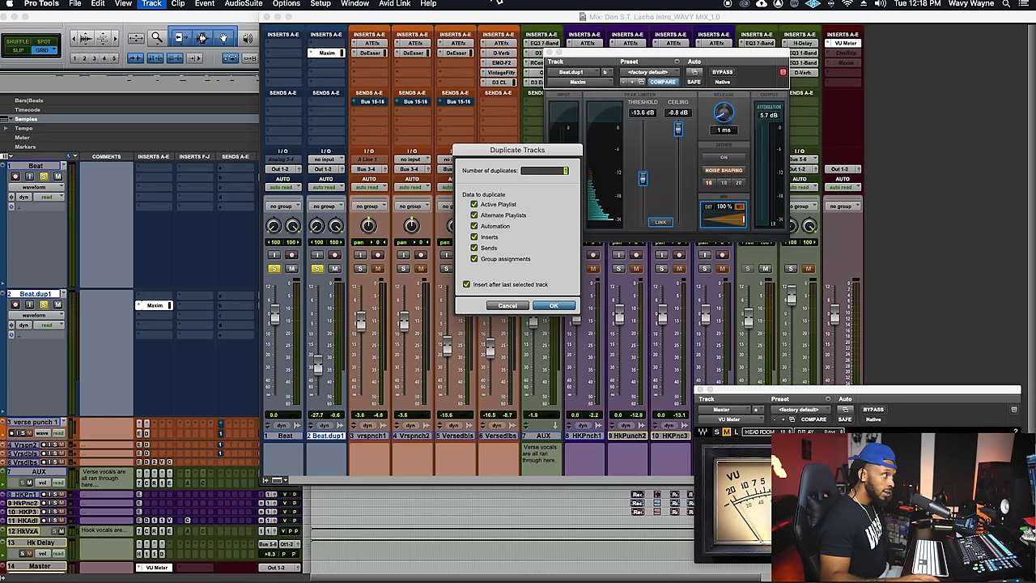
left_click(558, 306)
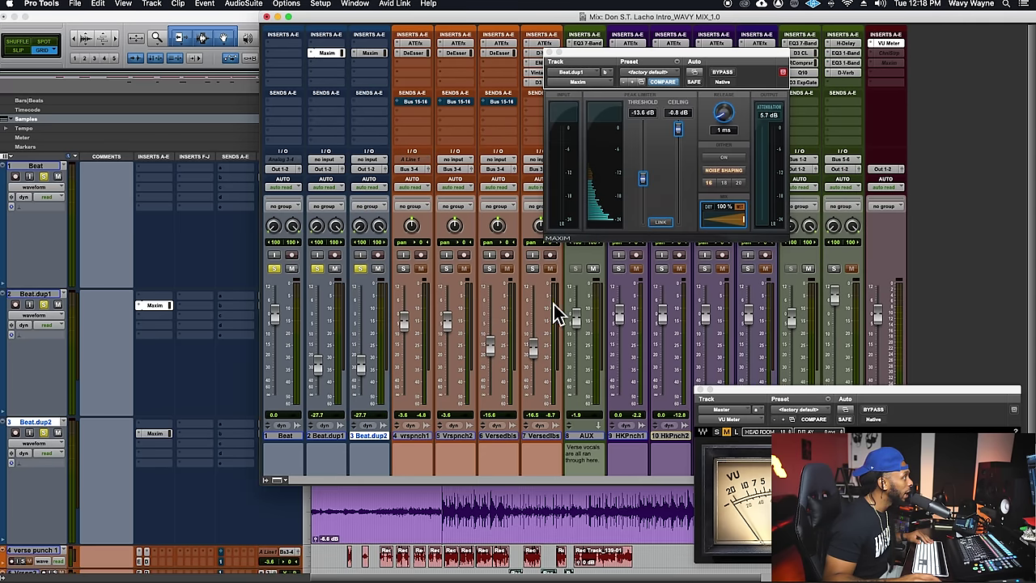
left_click(359, 57)
mouse_move(356, 55)
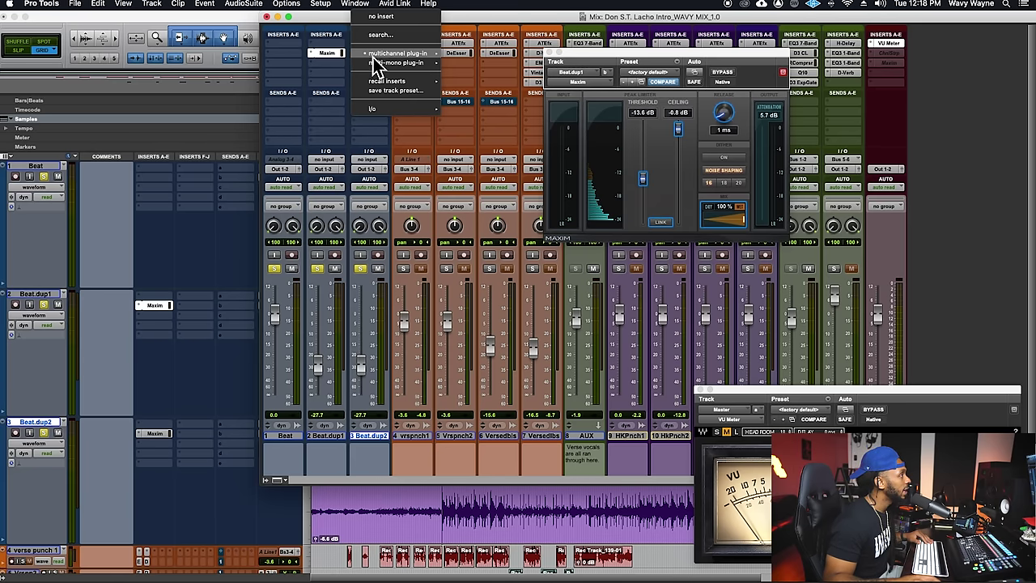
left_click(508, 59)
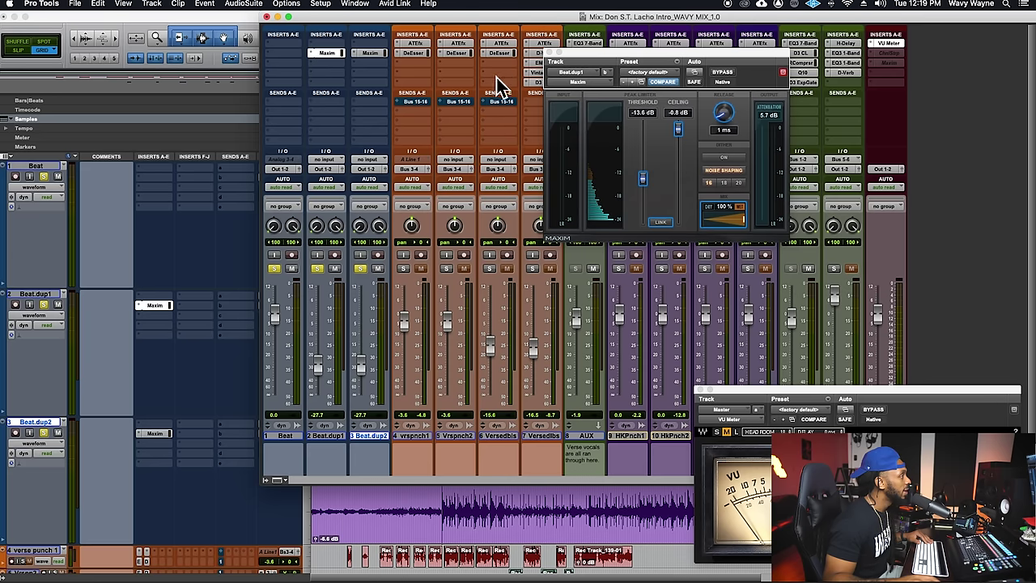
Step: Mute Beat and Beat.dup1, and give Beat.dup2 a 12 dB/oct High Cut at about 105 Hz in Pro-Q 3
left_click(290, 270)
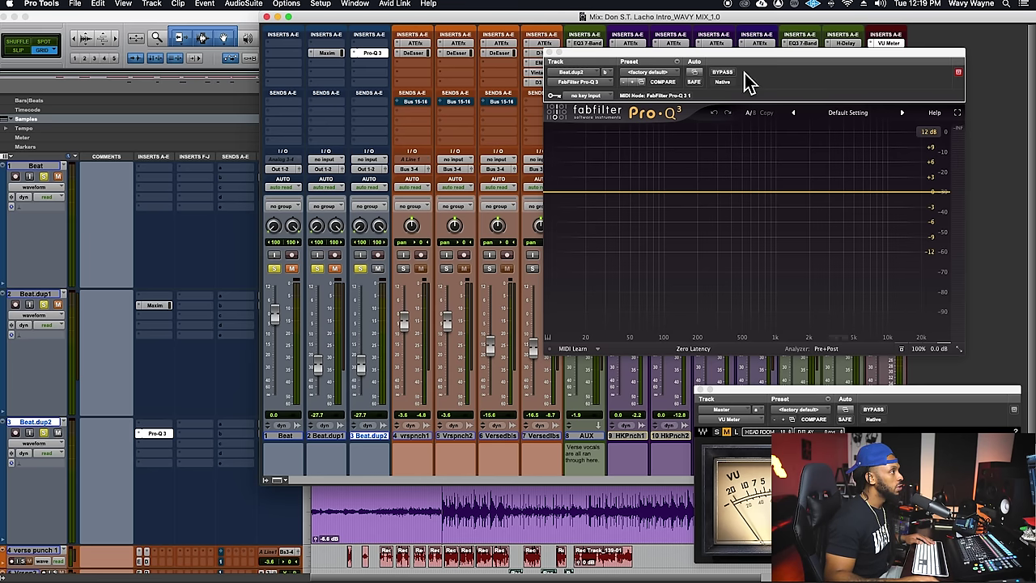
left_click_drag(726, 51, 674, 53)
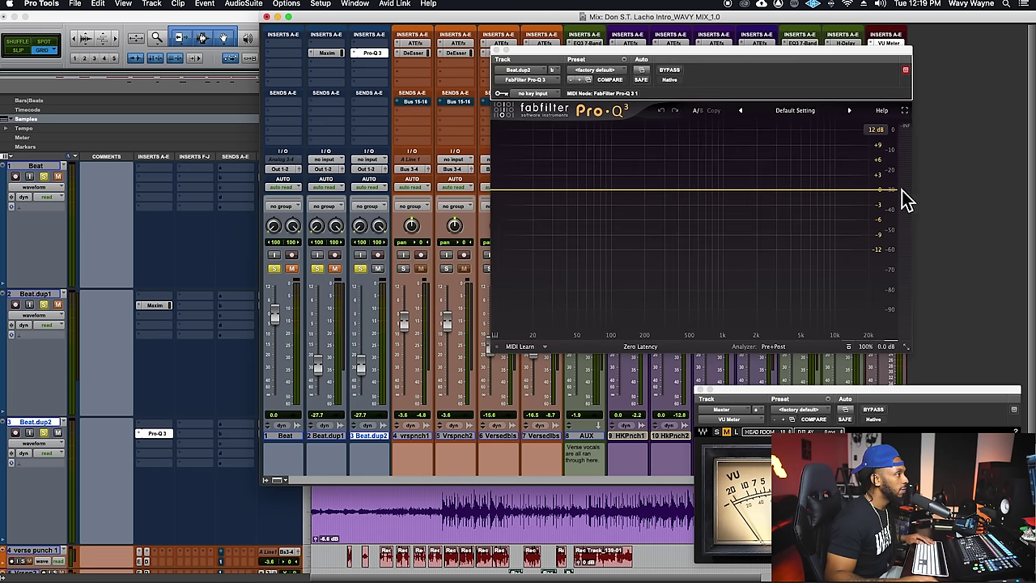
left_click_drag(891, 191, 665, 194)
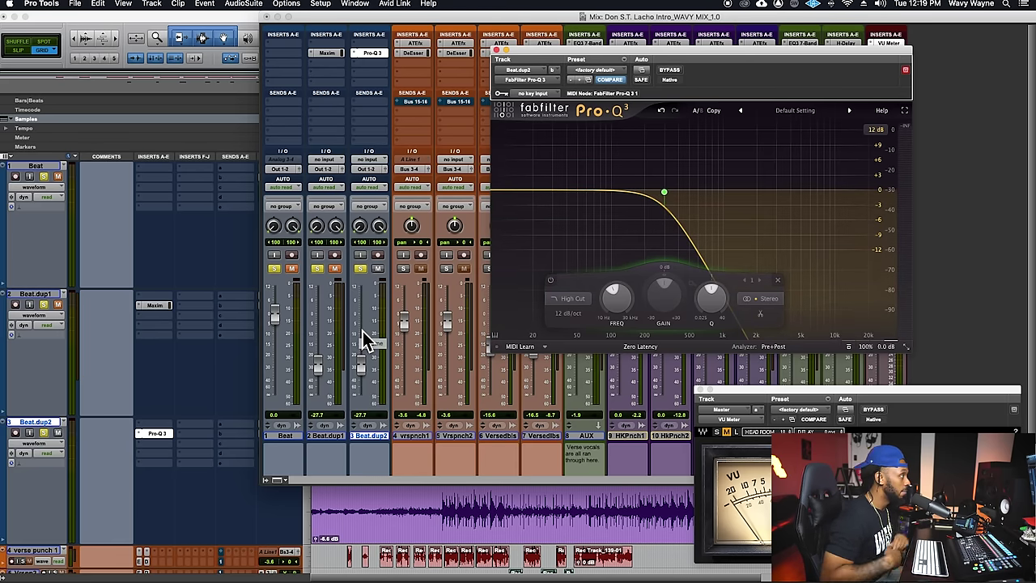
key("space")
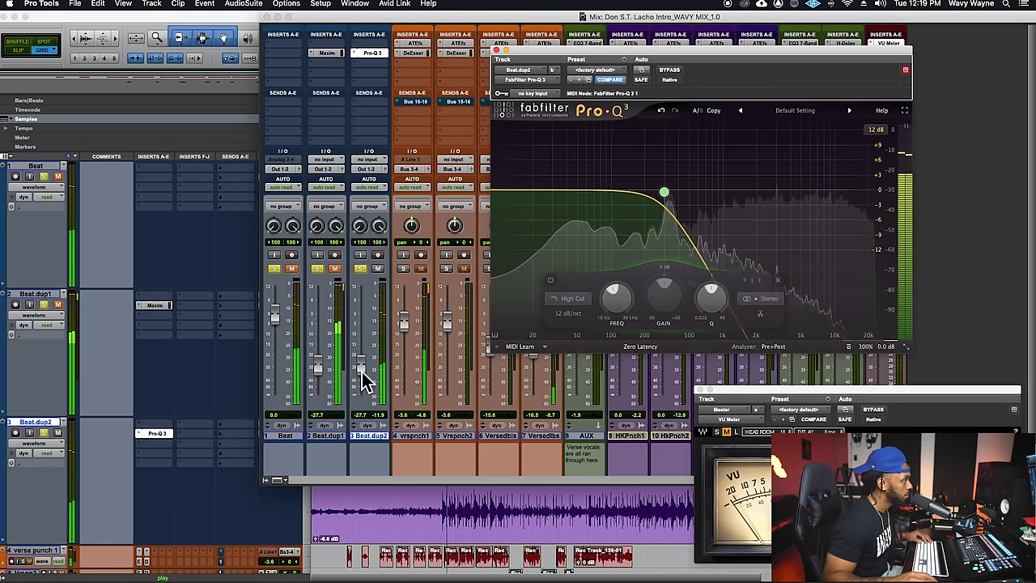
left_click_drag(668, 193, 617, 199)
key("space")
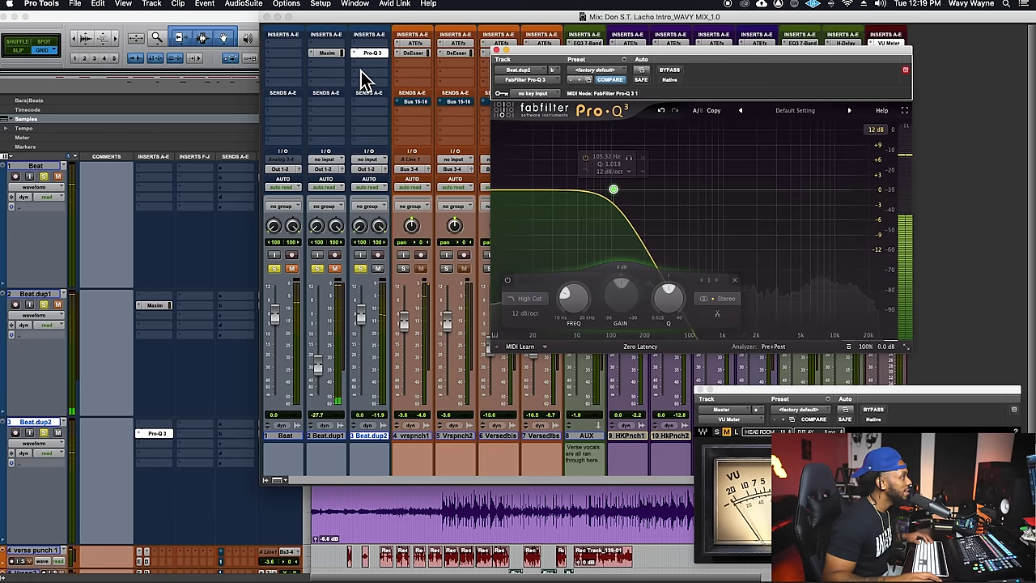
Step: Insert AVOX PUNCH after Pro-Q 3 on Beat.dup2 and raise its gain to 10.2 during playback
left_click(360, 70)
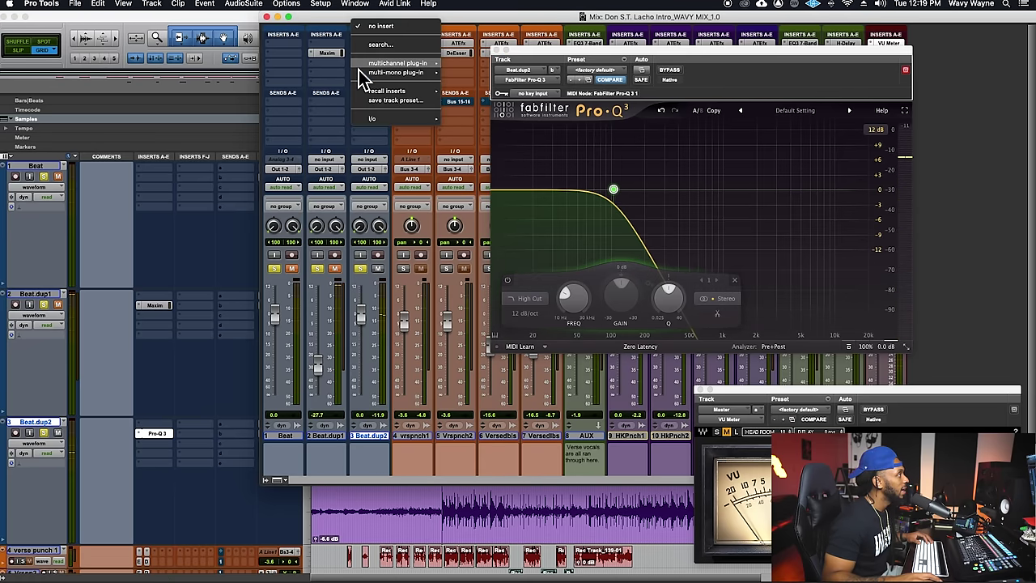
left_click(421, 45)
type("punch")
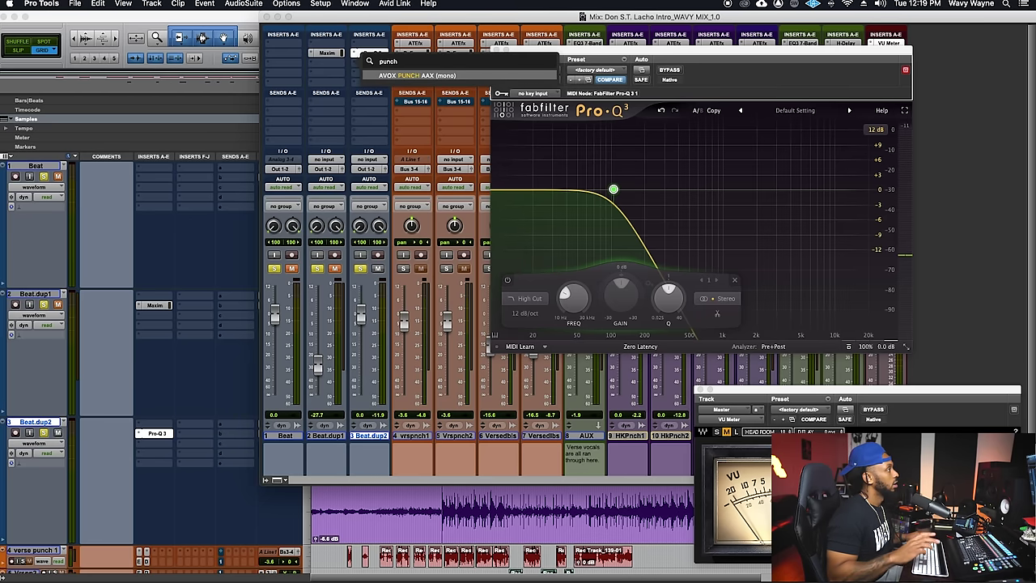
key("Return")
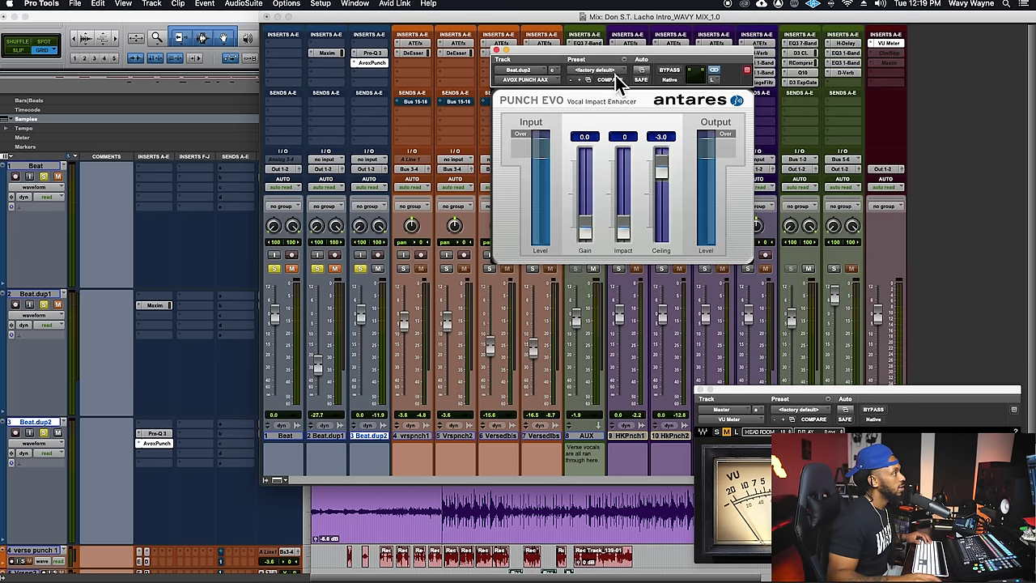
left_click_drag(615, 50, 600, 71)
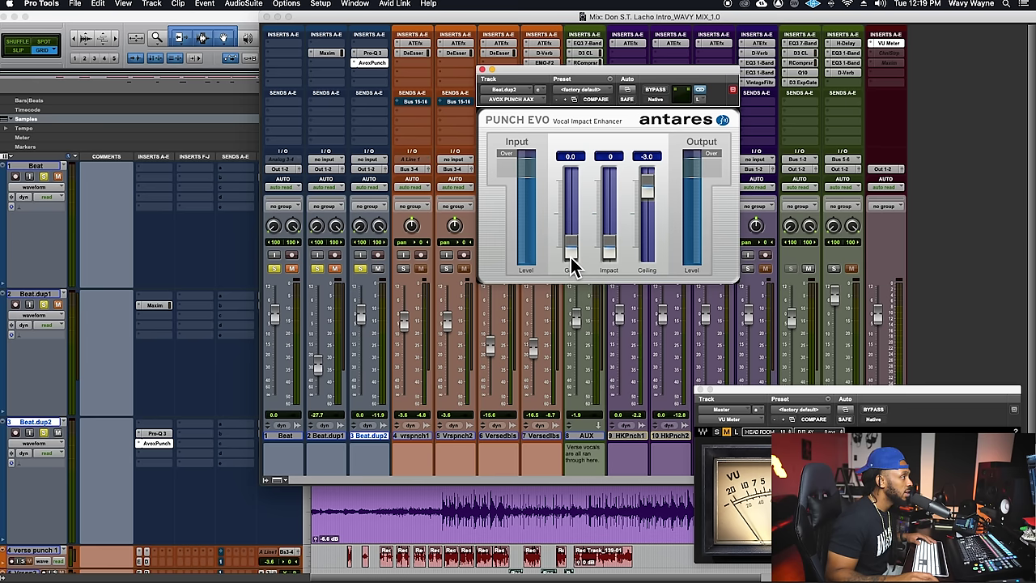
key("space")
left_click_drag(575, 260, 575, 237)
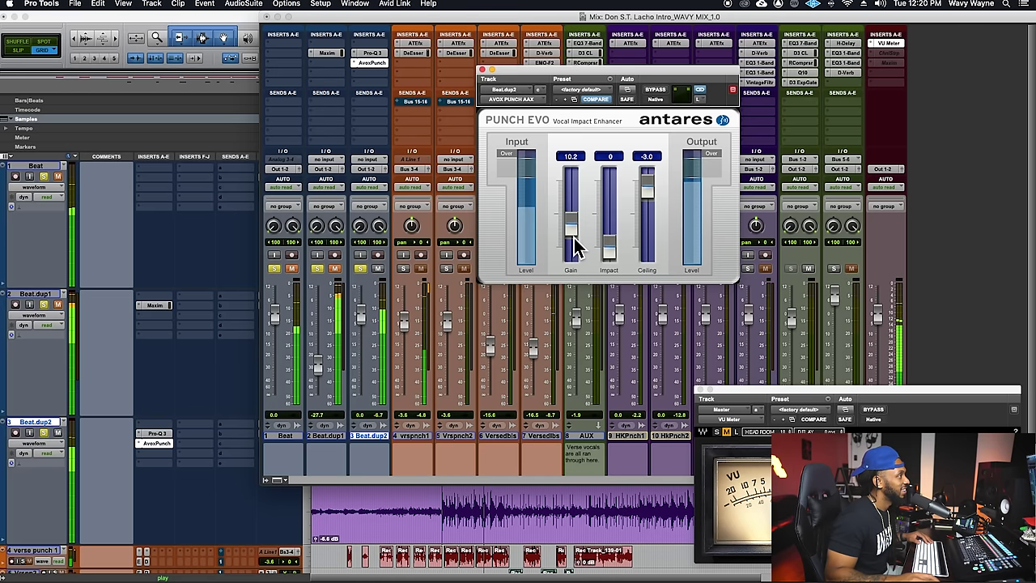
Step: Unmute the other beat tracks, pull Beat.dup2 fully down and blend it back up to -20.6 dB during playback
left_click(332, 277)
left_click_drag(362, 319, 374, 443)
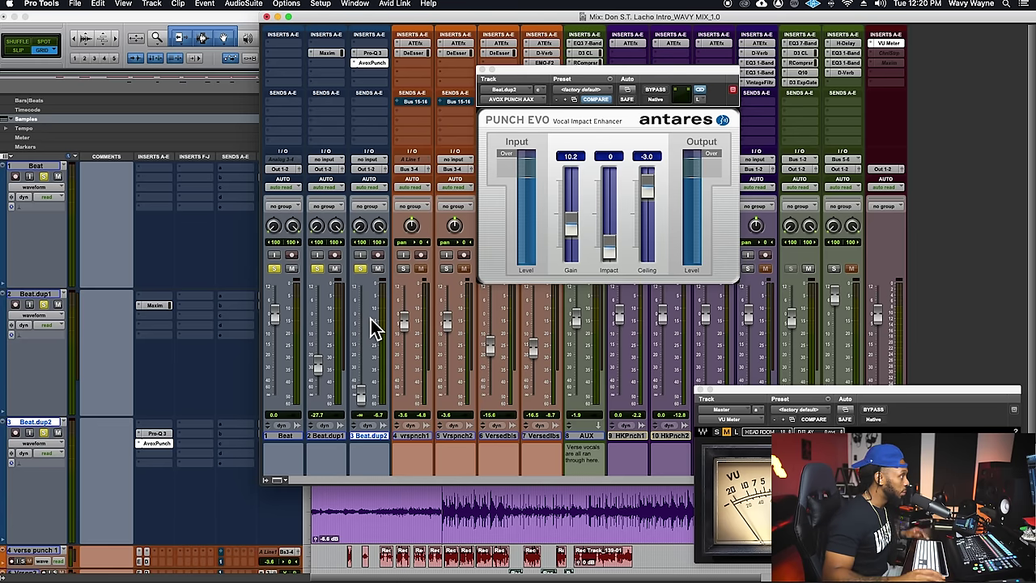
key("space")
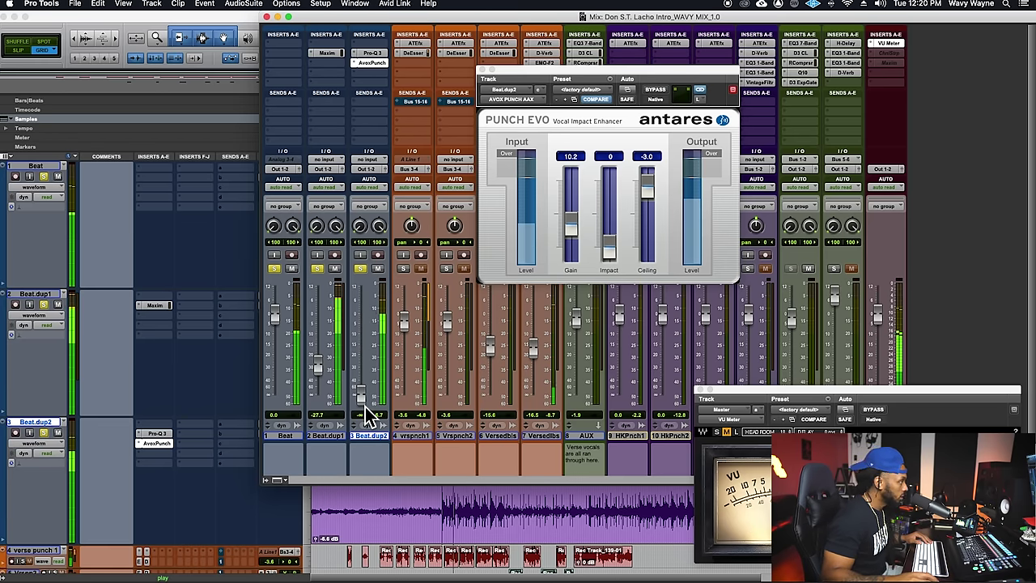
left_click_drag(364, 409, 364, 378)
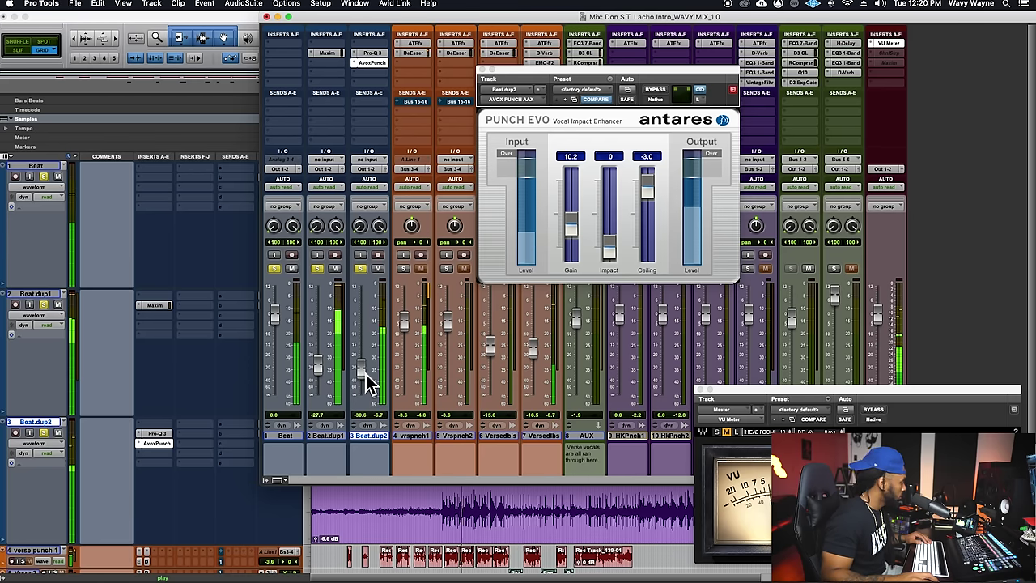
left_click_drag(367, 364, 369, 363)
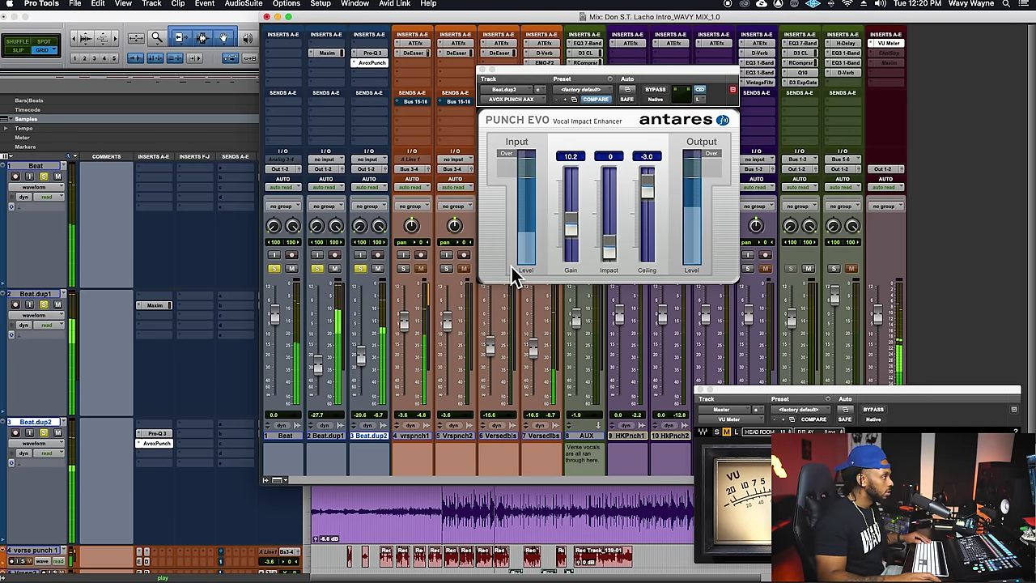
Step: Compare the beat with Beat.dup2 muted and unmuted, save the session and set the Beat.dup2 fader to -18.8 dB
left_click(378, 269)
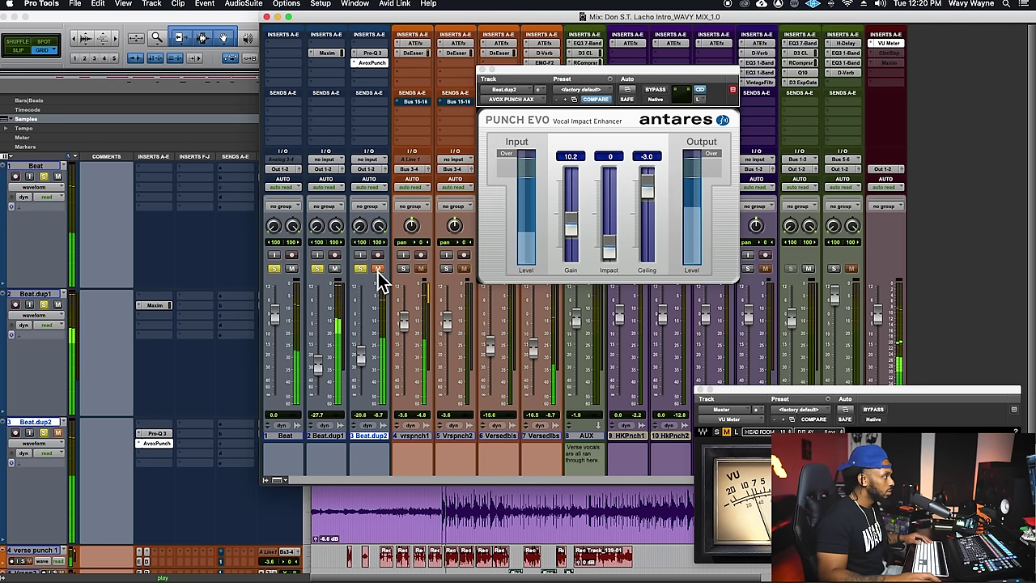
left_click(378, 270)
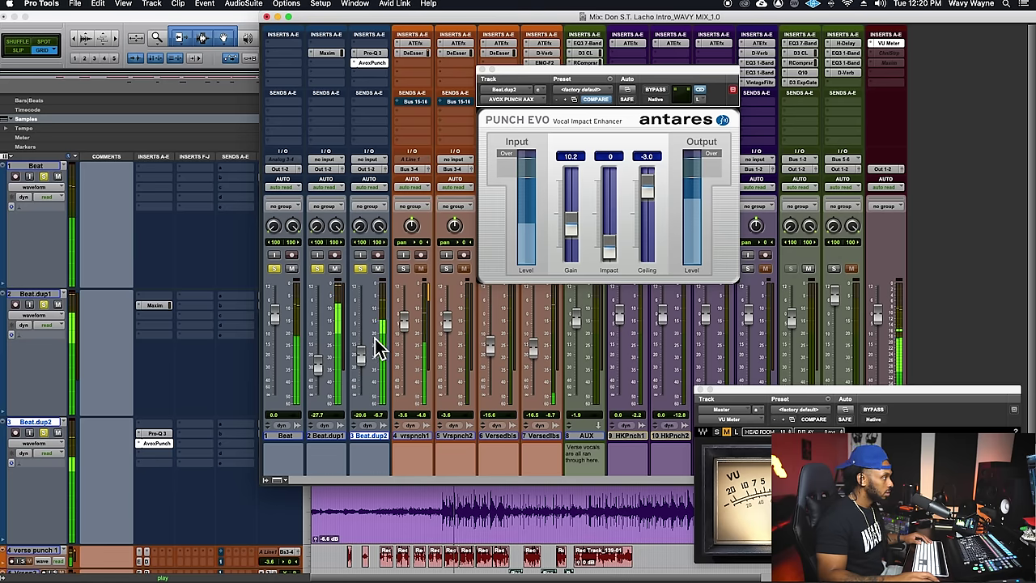
left_click_drag(367, 367, 367, 359)
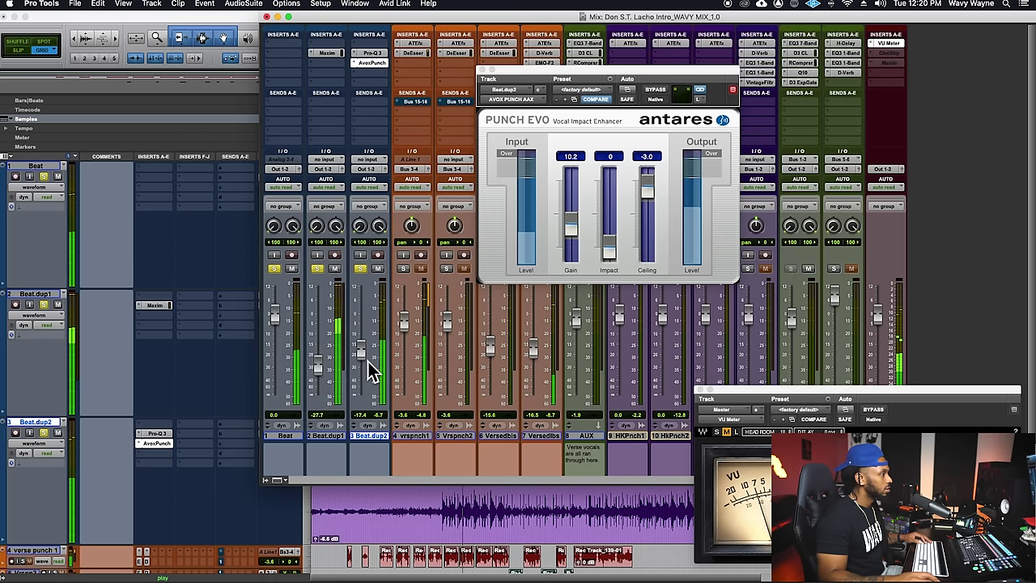
key("super+s")
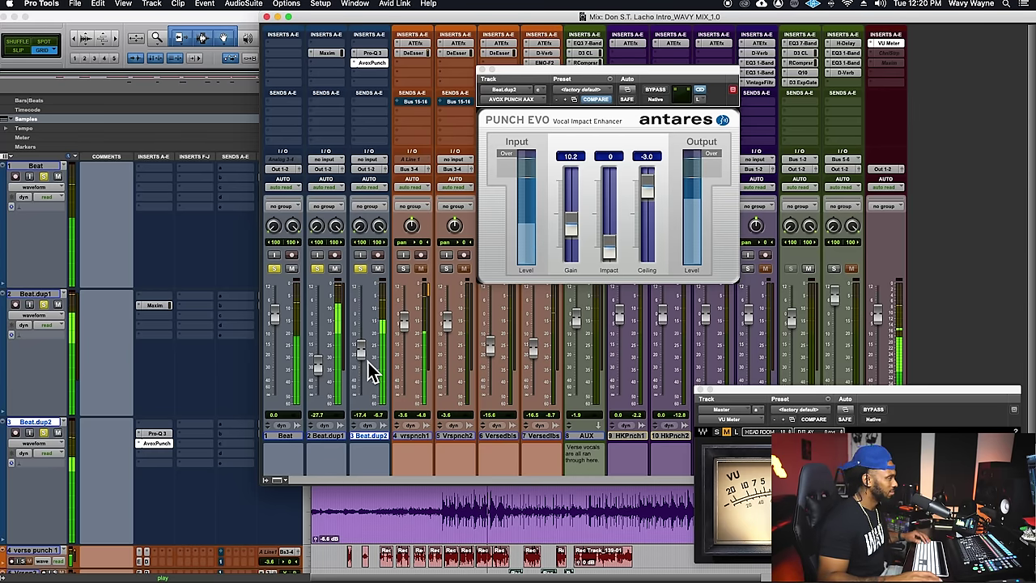
left_click_drag(367, 363, 363, 369)
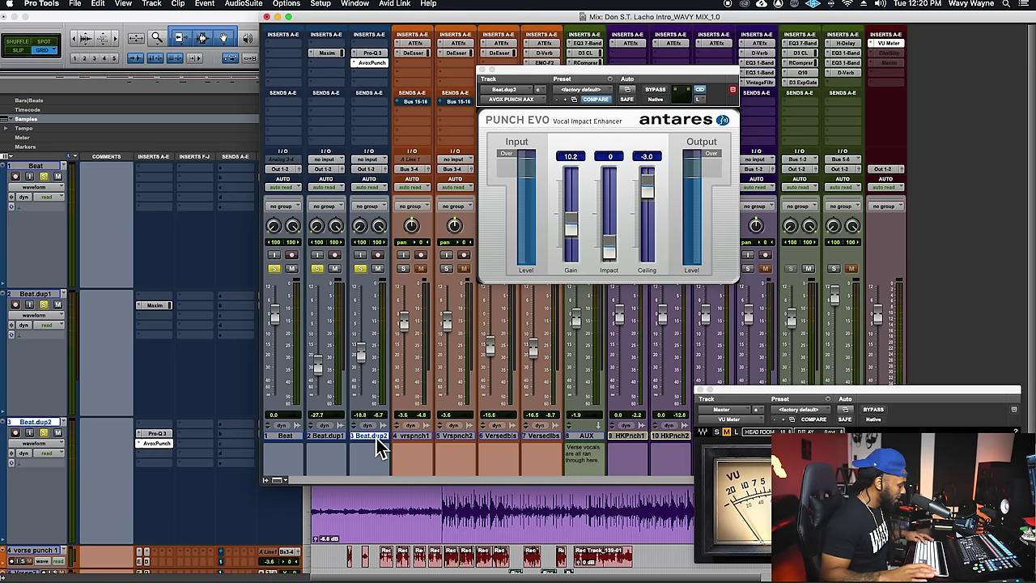
Step: Duplicate Beat.dup2 once with its inserts, and comment the four beat tracks "main", "comp", "lunch" and "bite" in order
key("alt+shift+d")
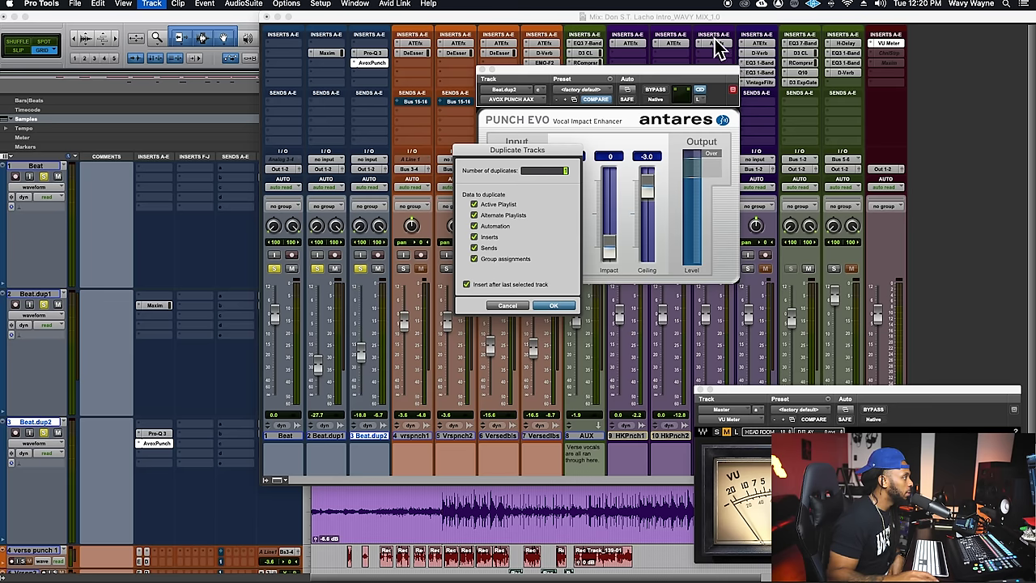
key("Return")
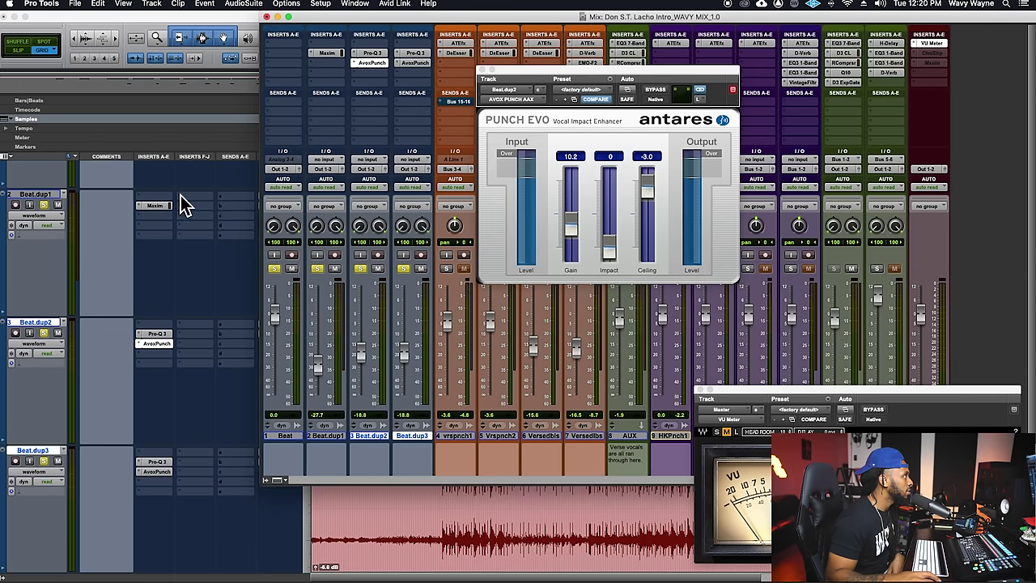
left_click(290, 463)
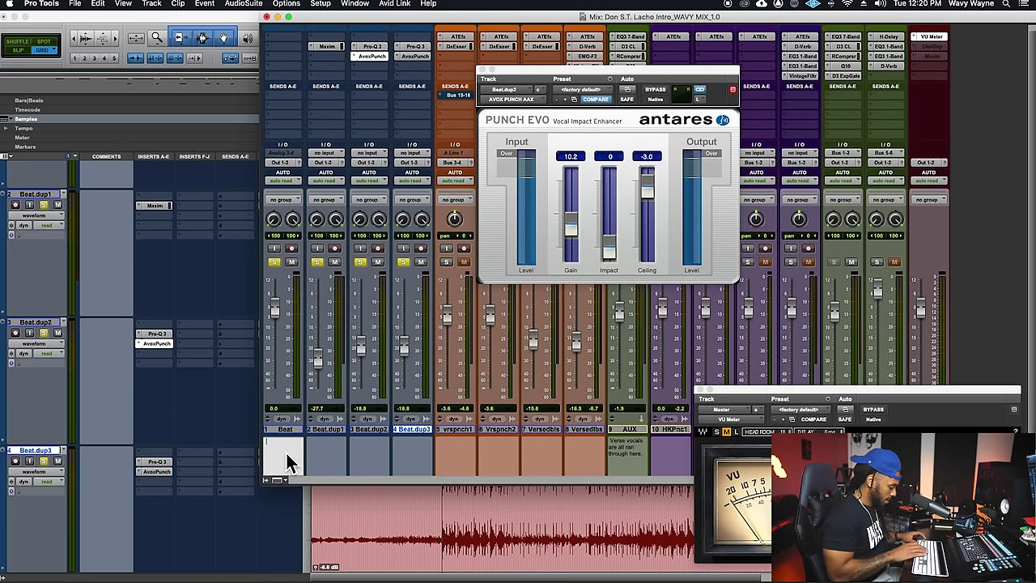
type("main")
key("Return")
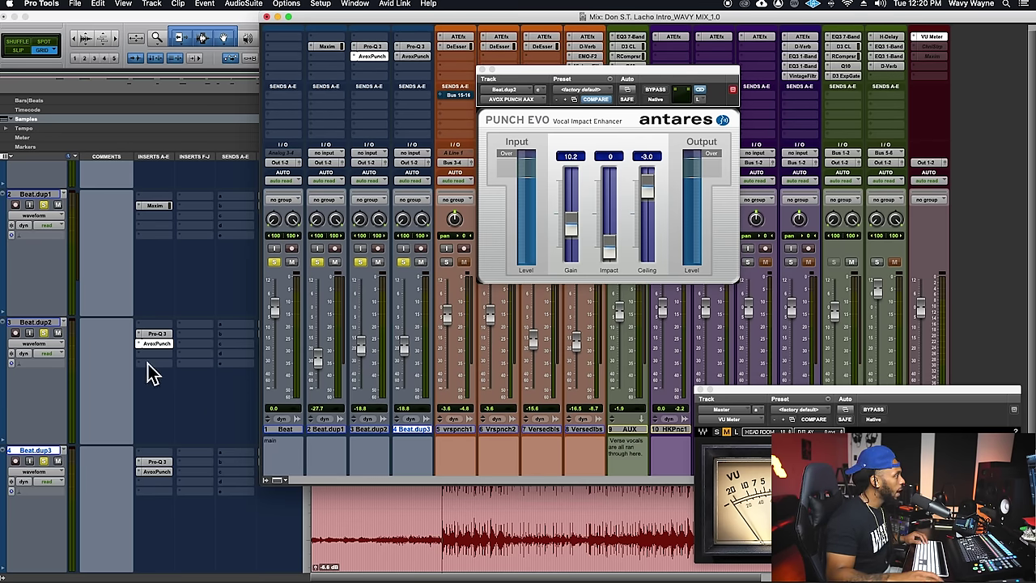
left_click(335, 454)
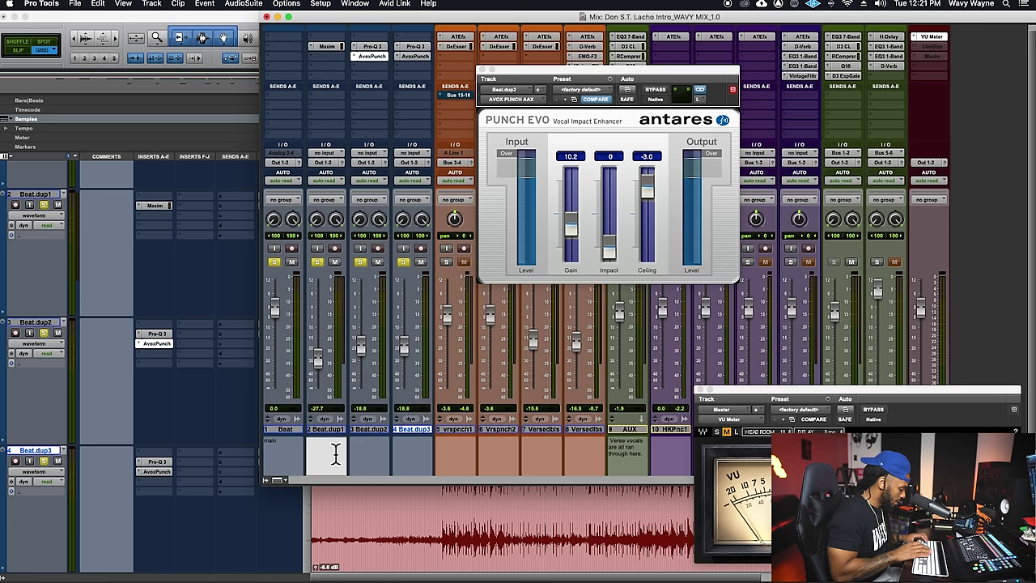
key("Return")
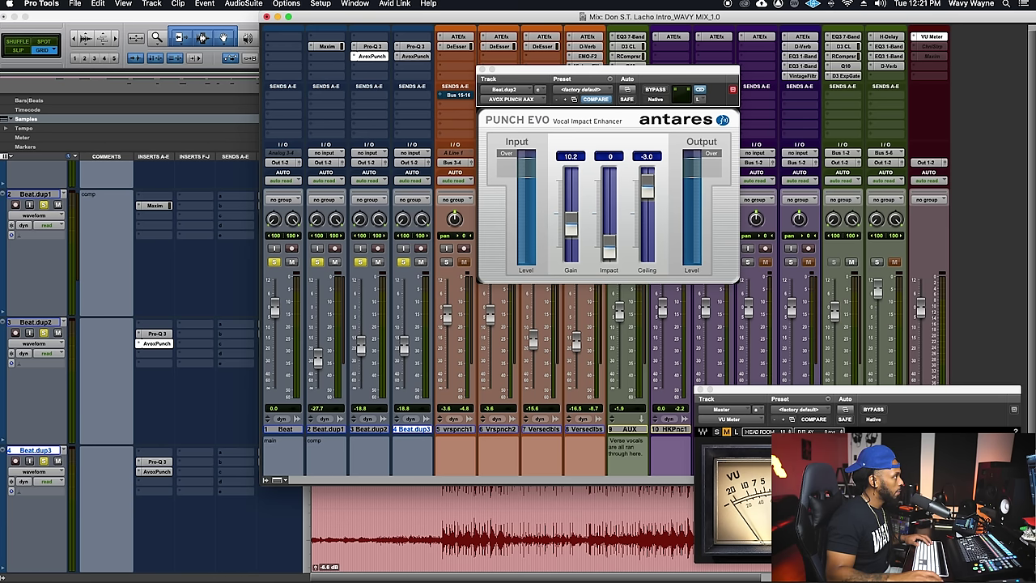
left_click(379, 450)
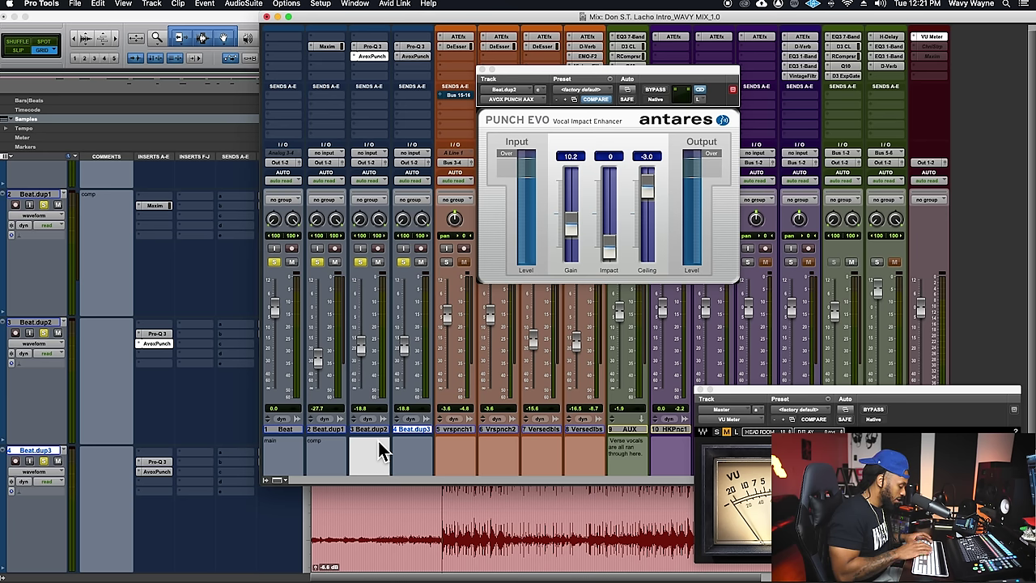
key("Return")
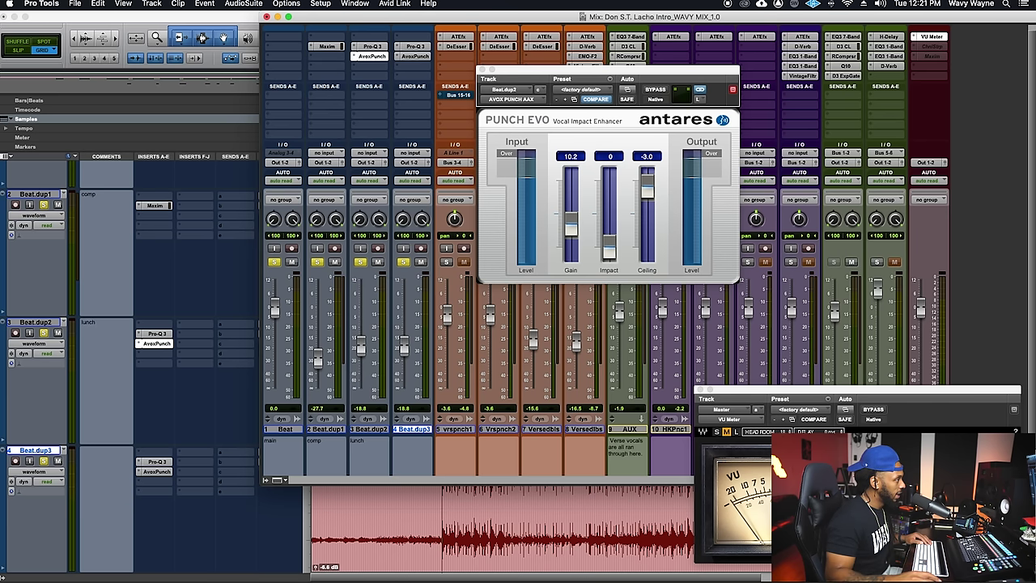
left_click(415, 460)
type("bite")
key("Return")
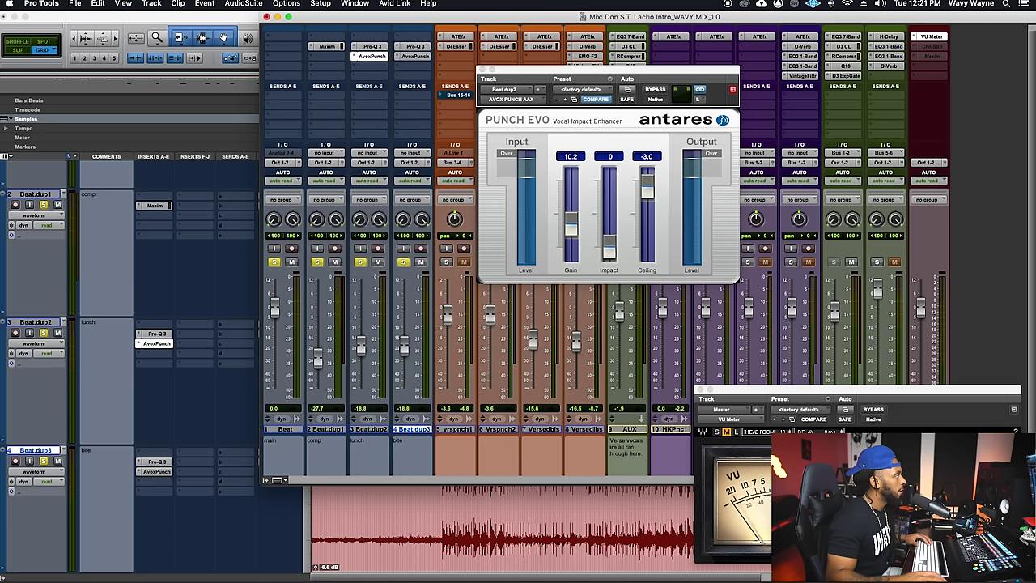
Step: Open Pro-Q 3 on Beat.dup3, mute the other beat tracks and start playback
left_click(415, 46)
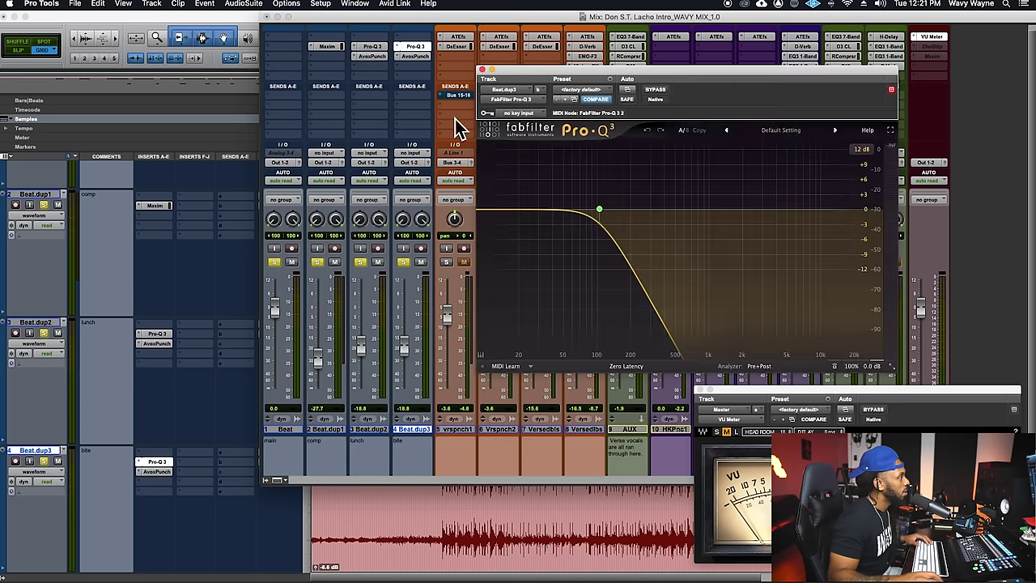
left_click(377, 262)
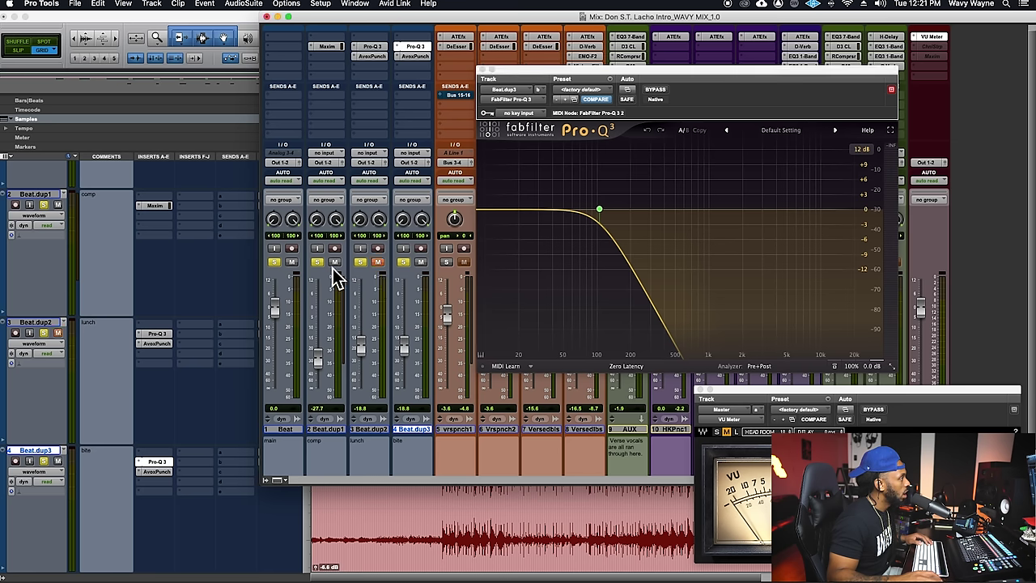
left_click(293, 263)
key("space")
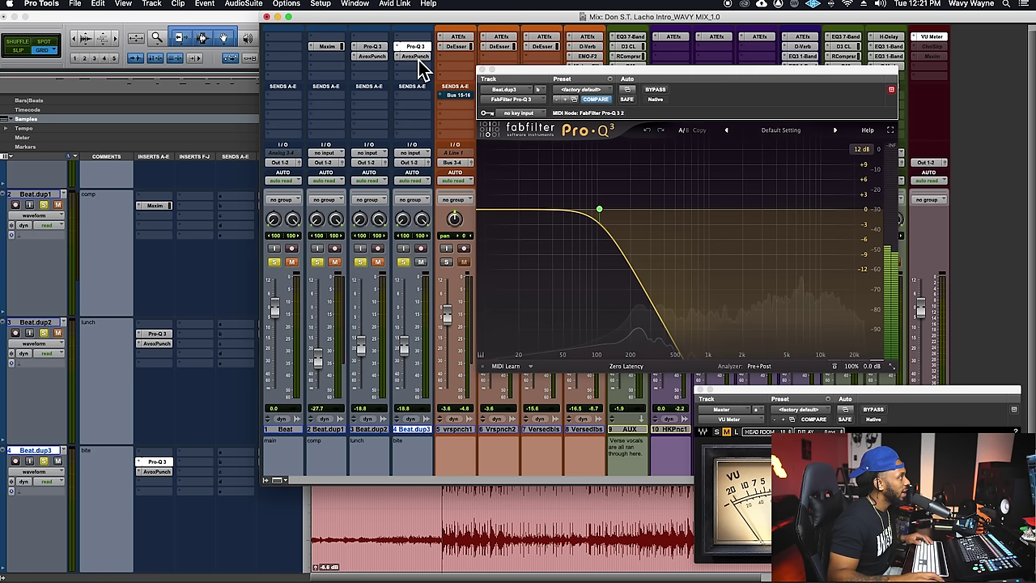
Step: Band-limit Beat.dup3 in Pro-Q 3 with a 12 dB/oct Low Cut at about 558 Hz and the High Cut at about 5634 Hz
left_click(502, 210)
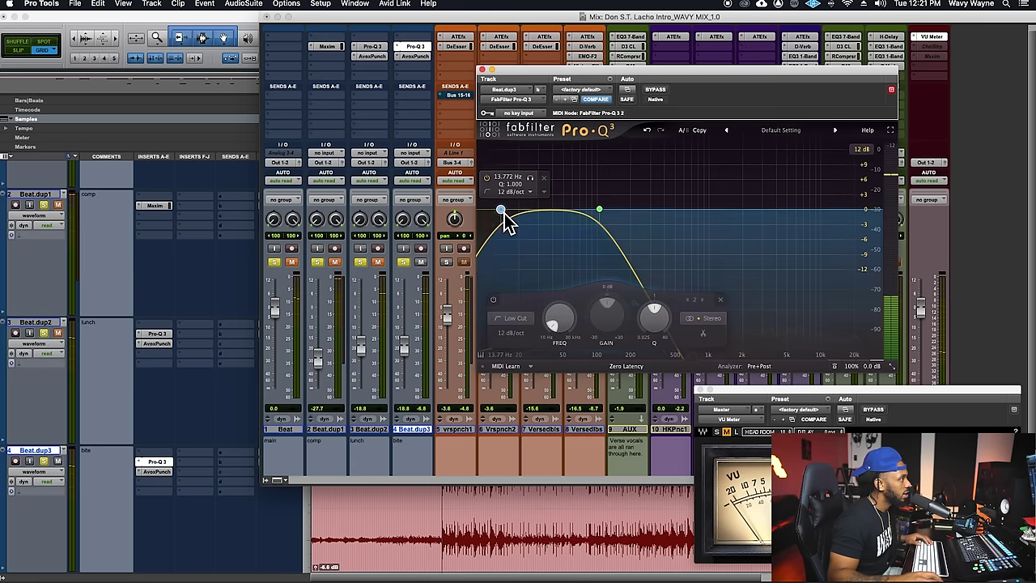
left_click_drag(604, 213, 811, 209)
left_click_drag(501, 211, 693, 212)
left_click_drag(810, 209, 793, 212)
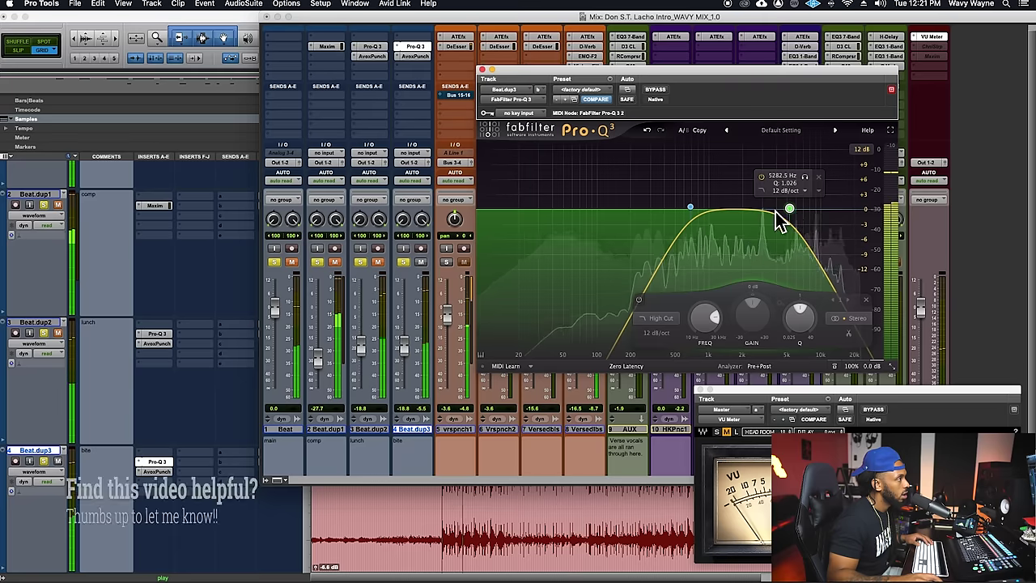
left_click_drag(689, 212, 681, 209)
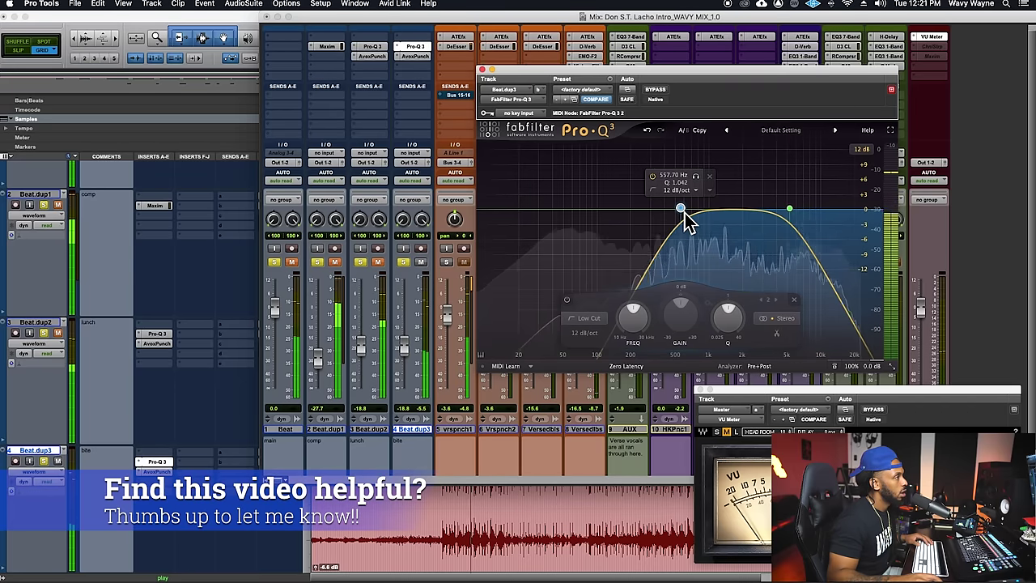
left_click(792, 209)
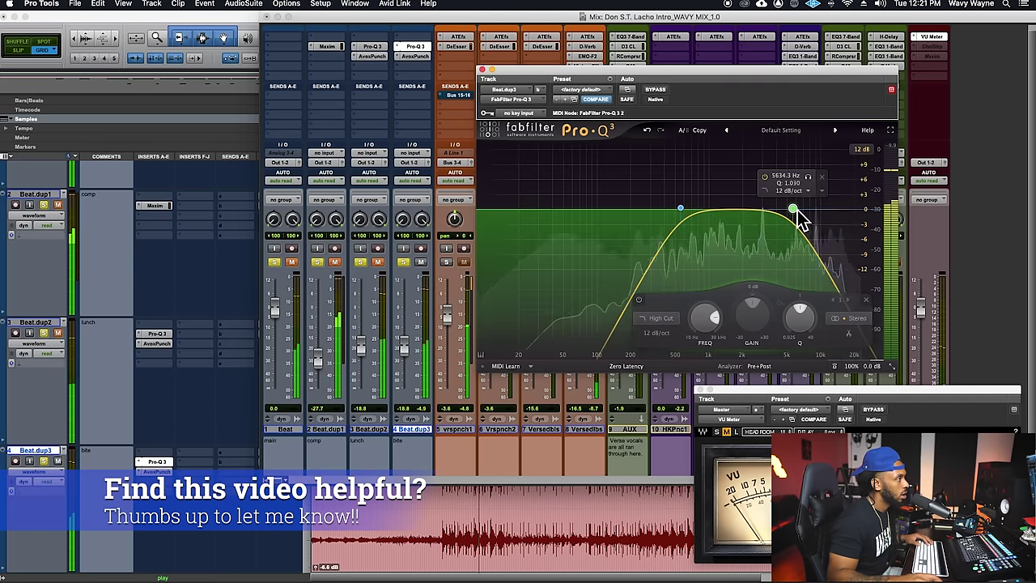
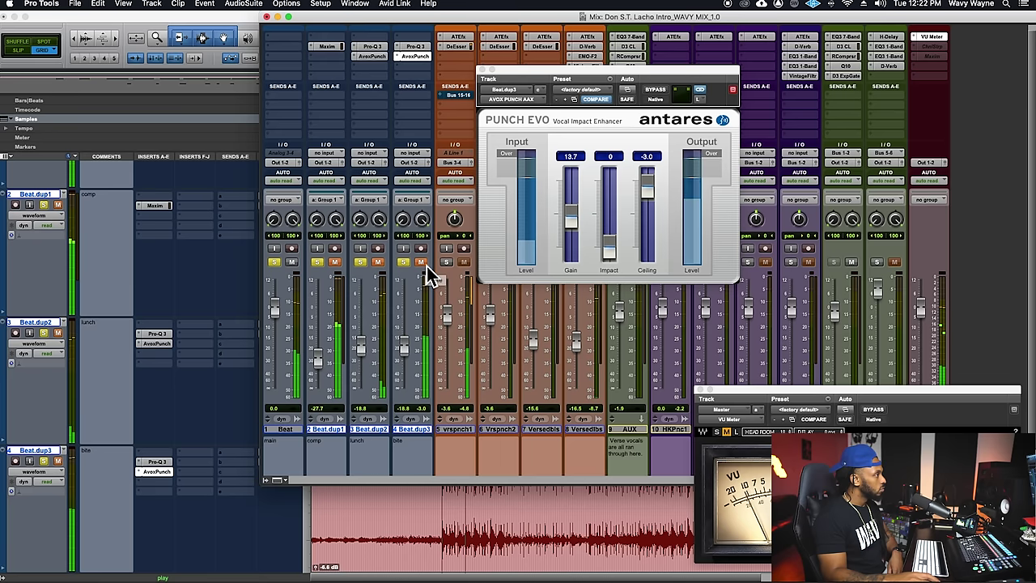
Step: Unmute Beat.dup3 during playback, clear the solos on the beat tracks and save the session
left_click(422, 264)
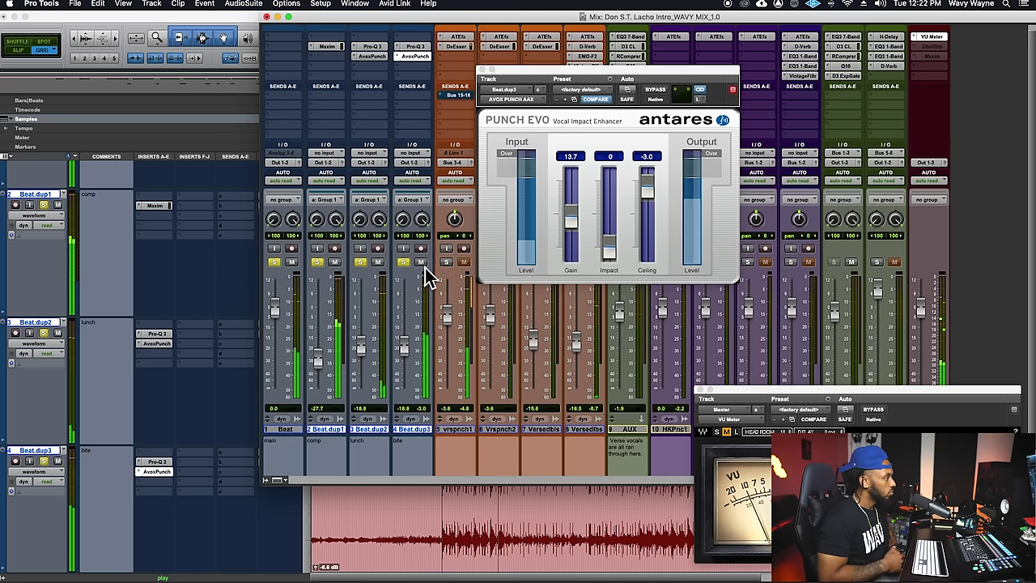
left_click_drag(404, 344, 401, 338)
key("space")
key("super+s")
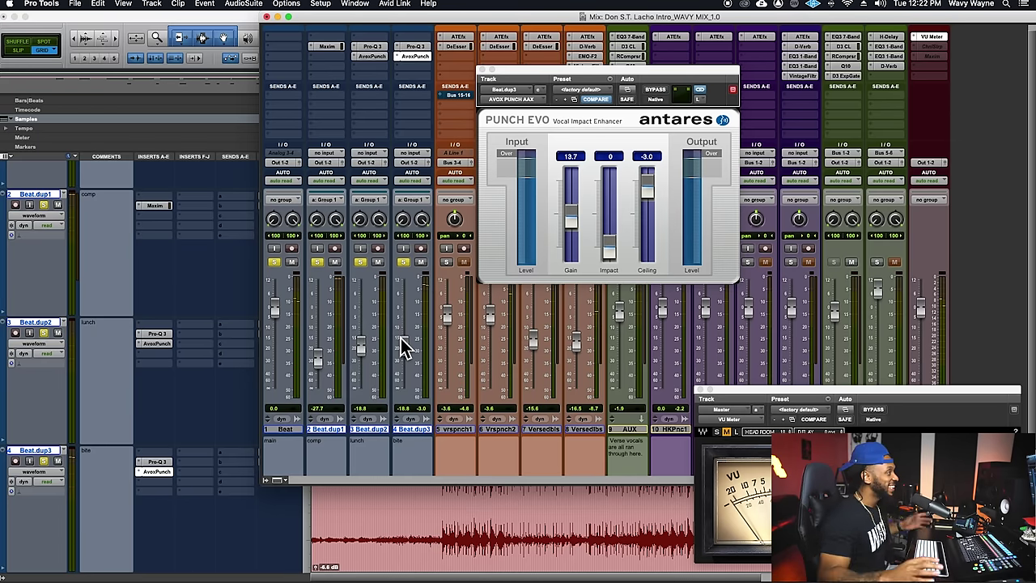
left_click(402, 262)
key("super+s")
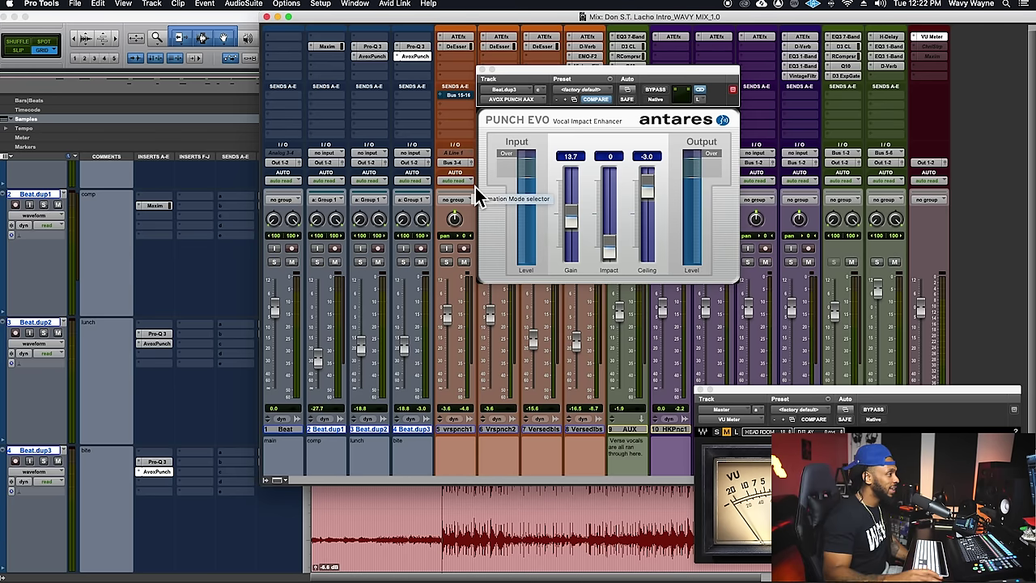
Step: Play the full session while toggling the vrspnch1 mute to judge the vocal against the beat, and close the PUNCH EVO window
mouse_move(853, 393)
left_mouse_down()
mouse_move(794, 335)
mouse_move(844, 367)
mouse_move(851, 399)
left_mouse_up()
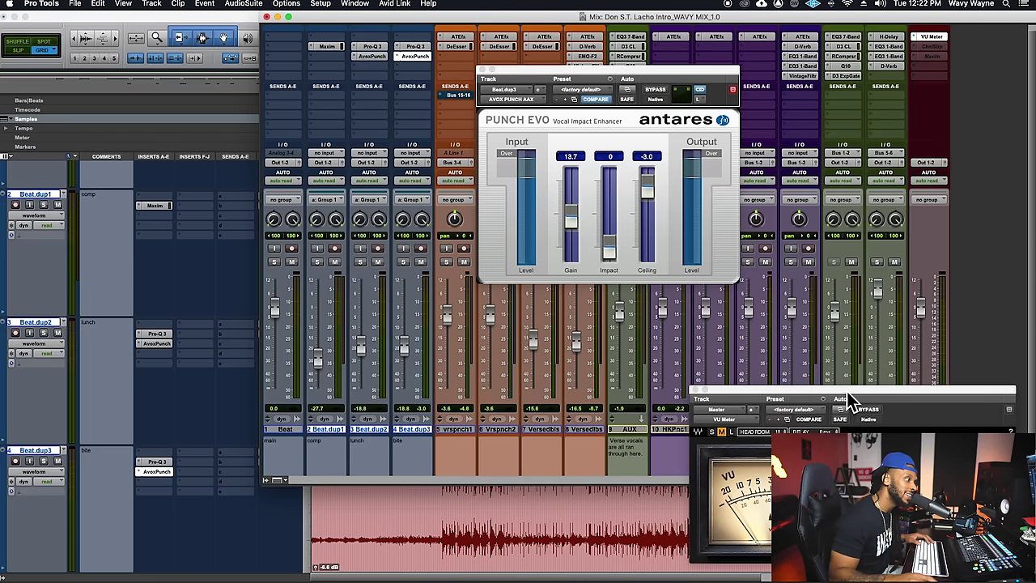
key("space")
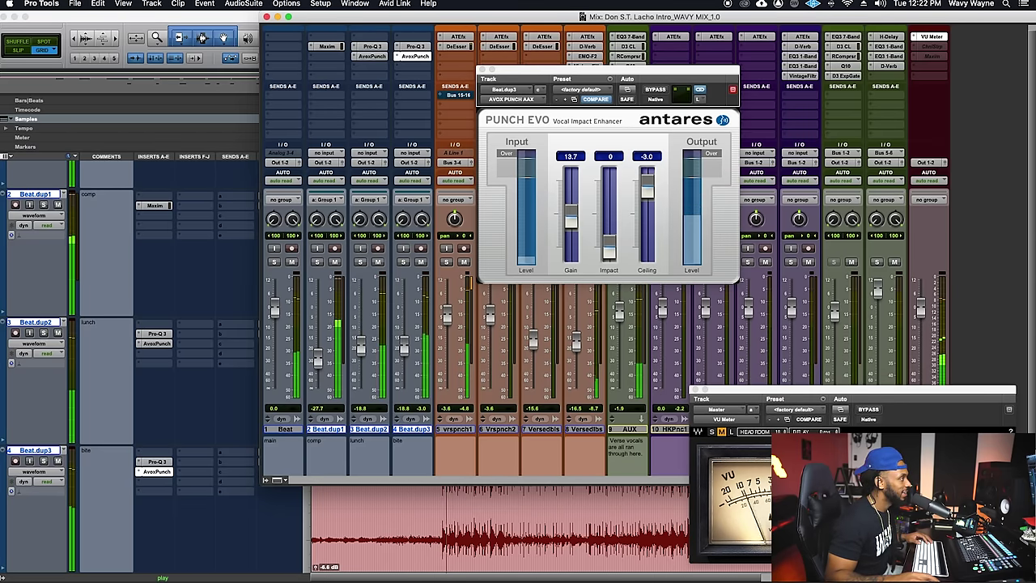
left_click(467, 263)
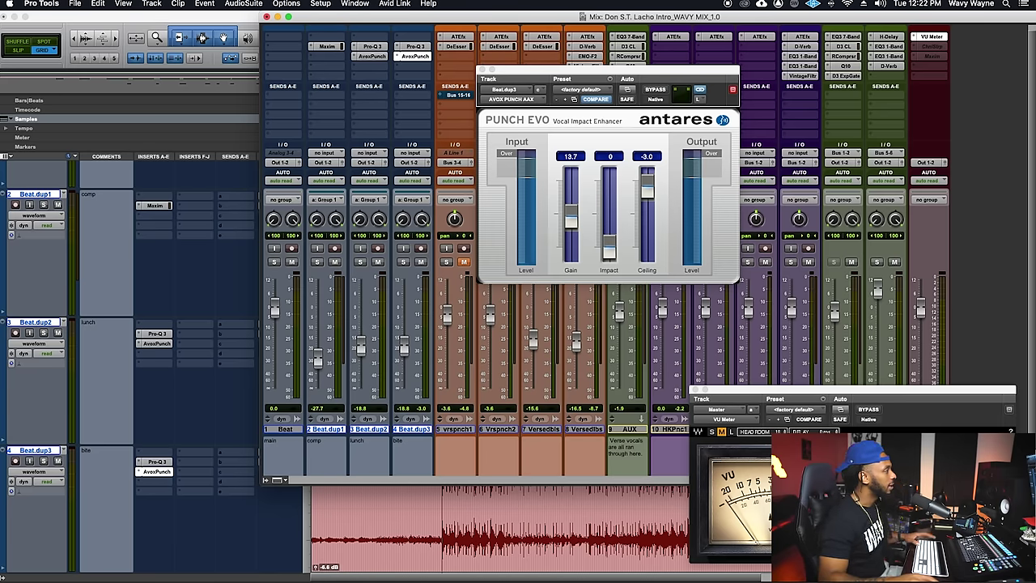
key("space")
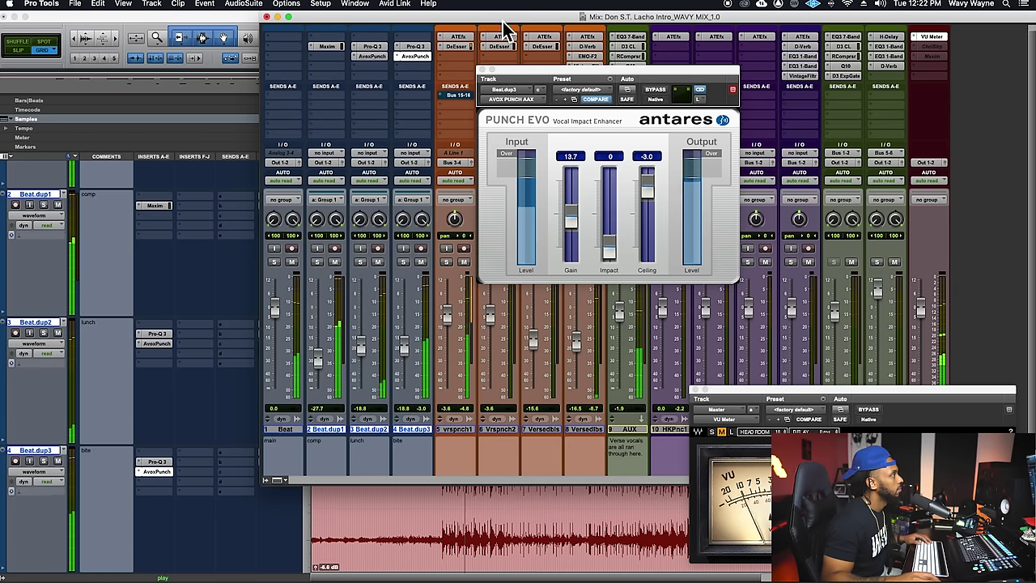
left_click(477, 72)
scroll(474, 86, "up", 1)
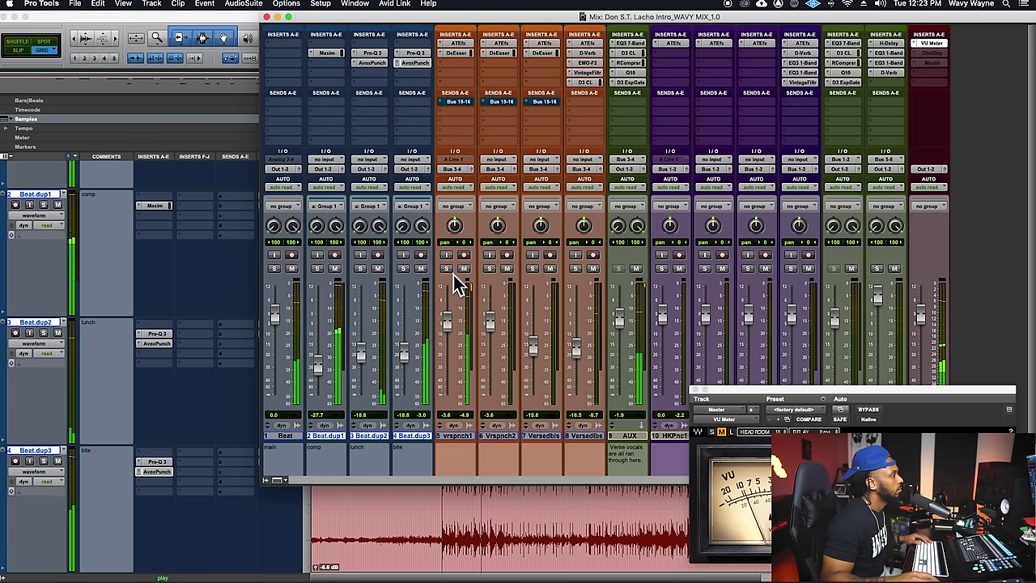
Step: Rename the vrspnch1 track as Ld VOX
left_click(468, 437)
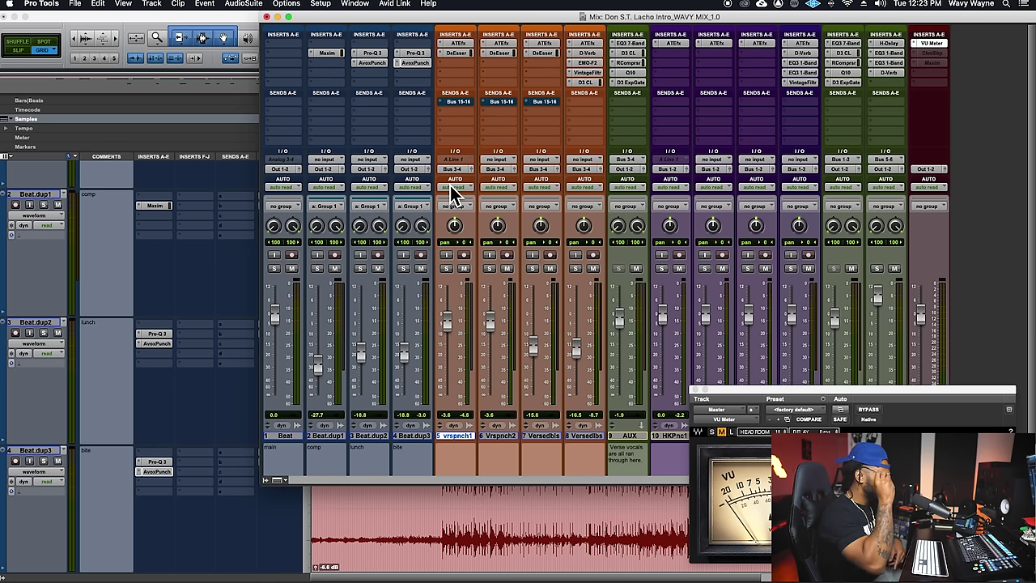
double_click(454, 439)
type("Ld VOX")
key("Return")
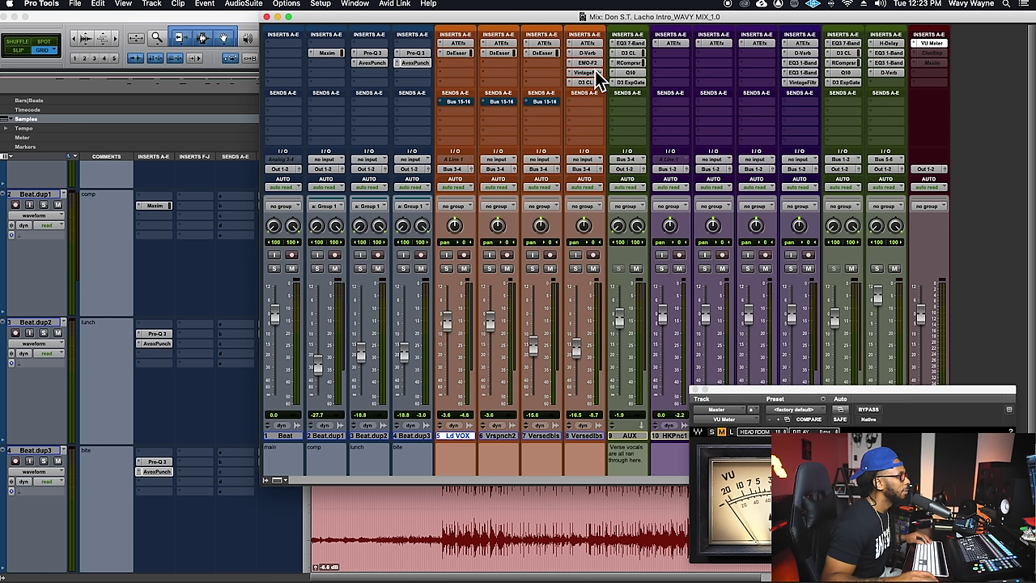
Step: Route the Ld VOX track's output directly to Out 1-2 (Stereo)
left_click(448, 170)
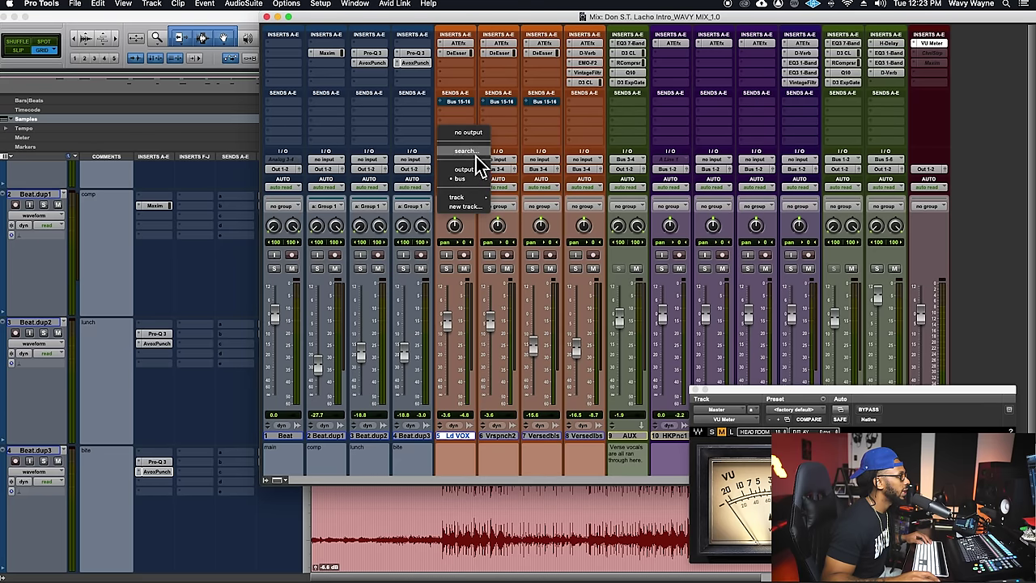
mouse_move(470, 168)
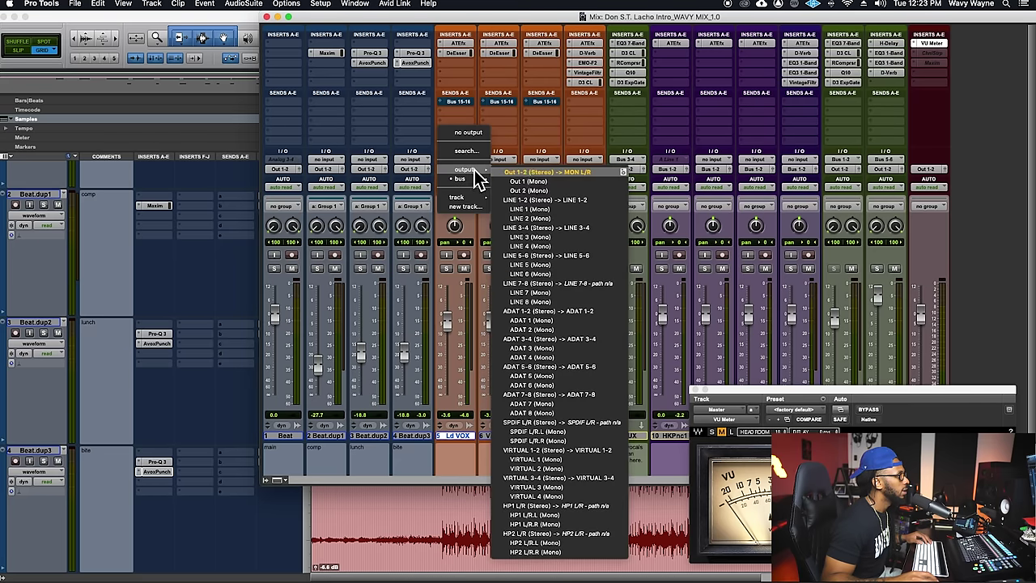
left_click(529, 172)
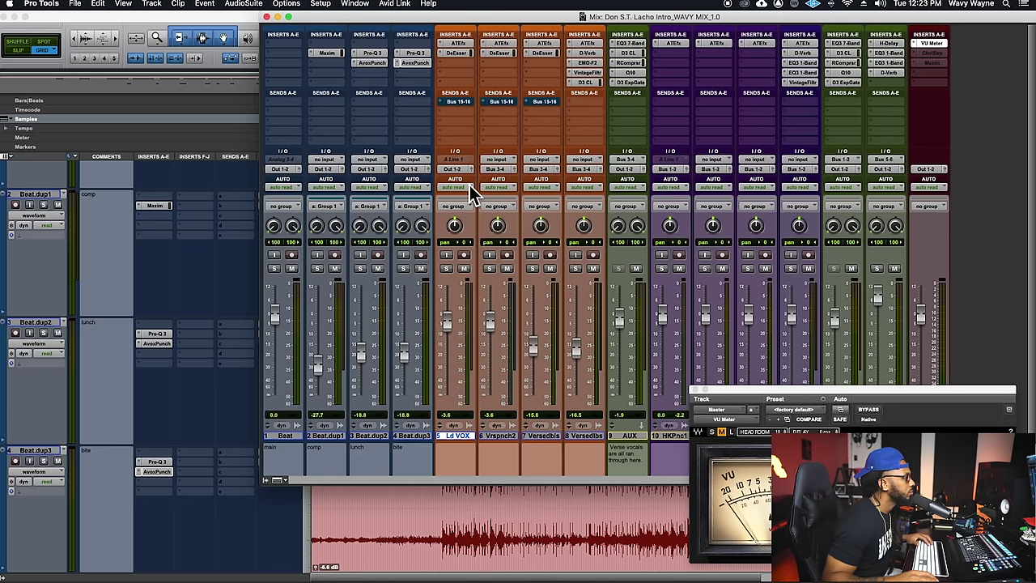
Step: Solo Ld VOX during playback and remove its Bus 15-16 send, accepting the loss of send automation
key("space")
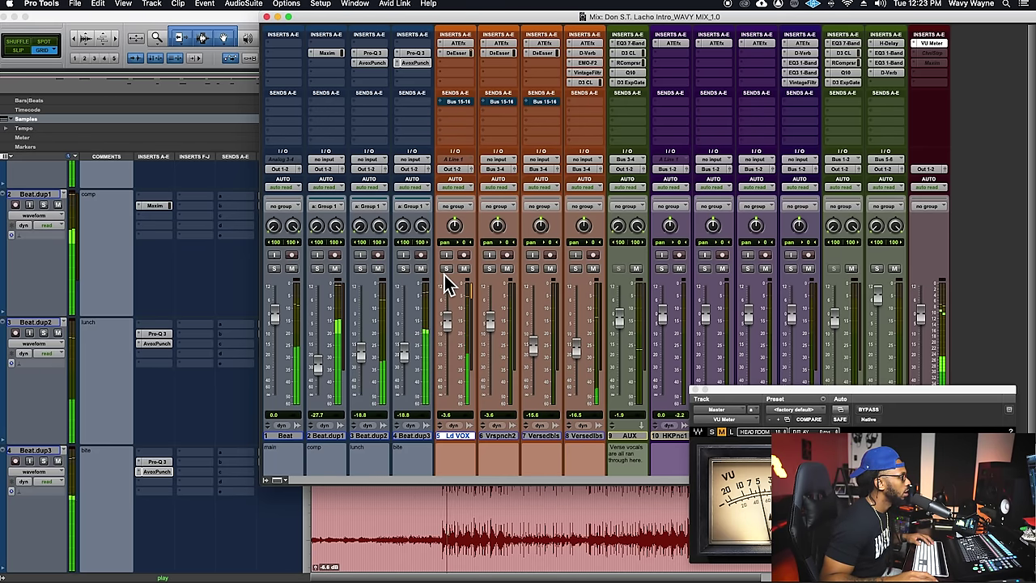
left_click(447, 269)
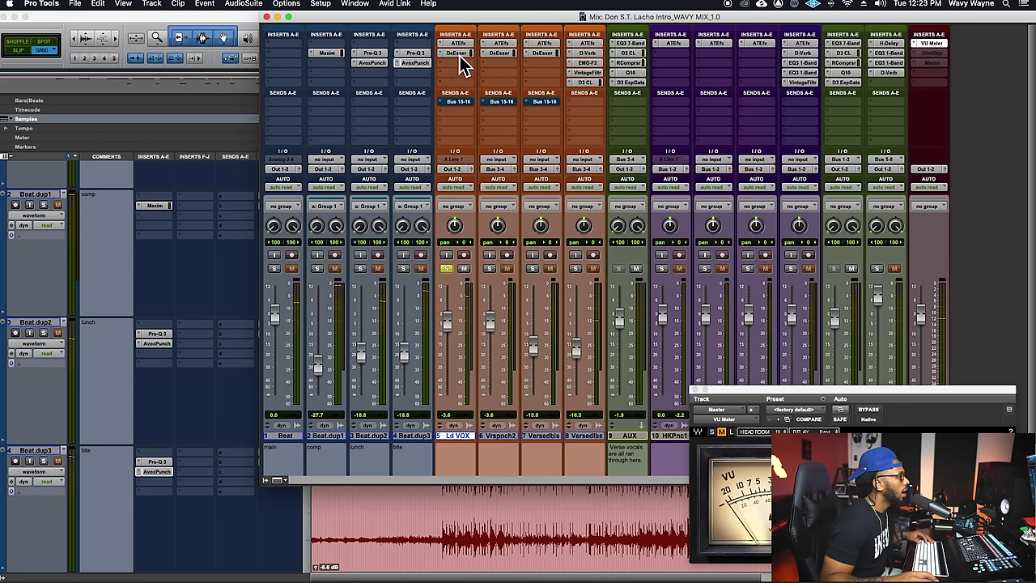
left_click(449, 103)
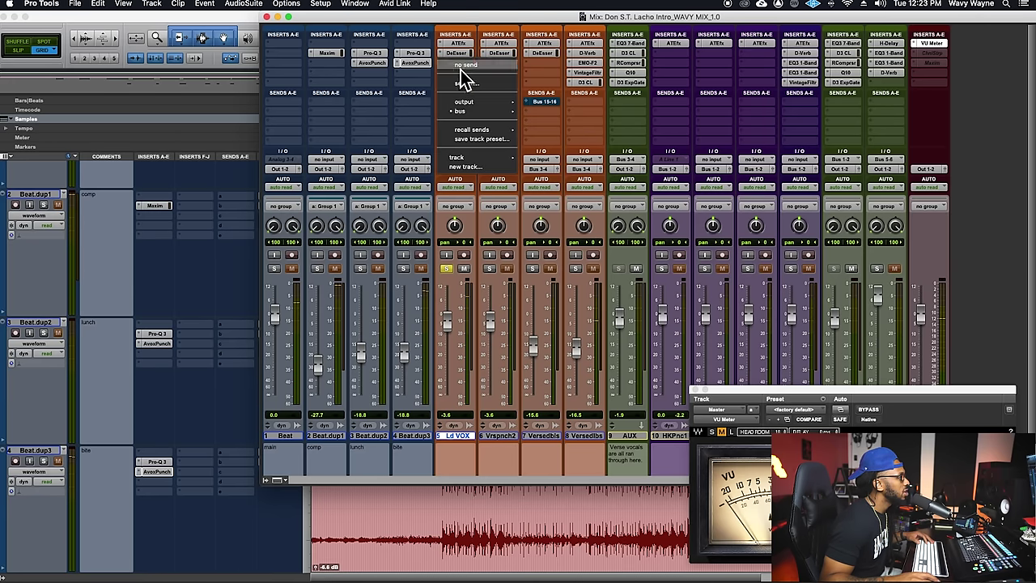
left_click(460, 66)
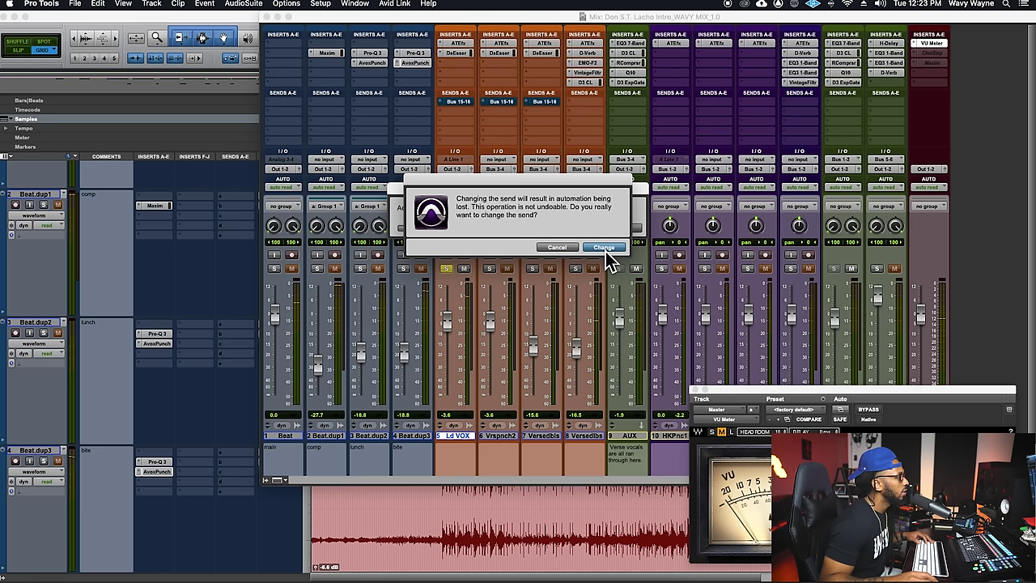
left_click(604, 248)
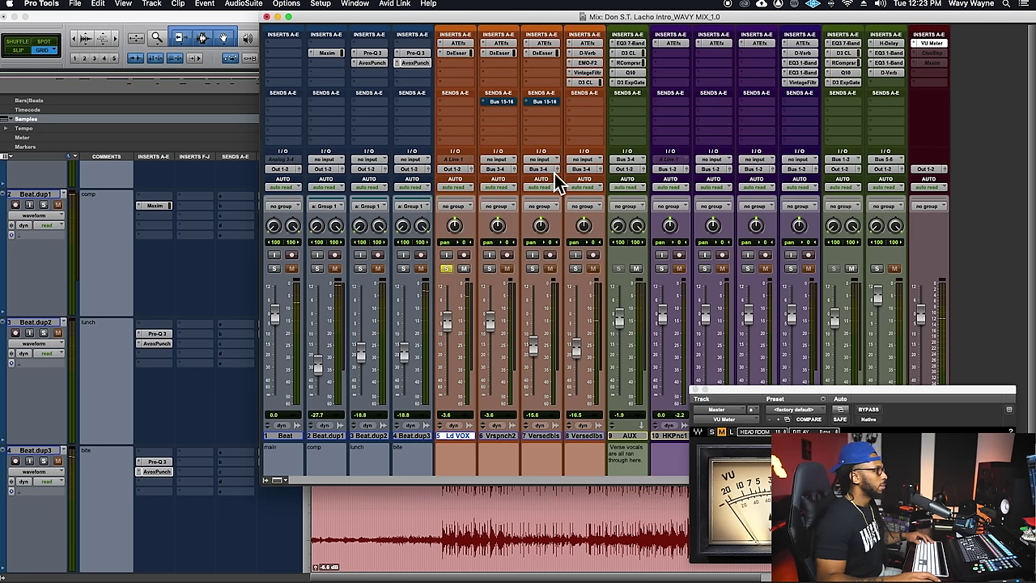
Step: Remove the DeEsser plug-in from the Ld VOX track's second insert slot
left_click(453, 56)
left_click(445, 55)
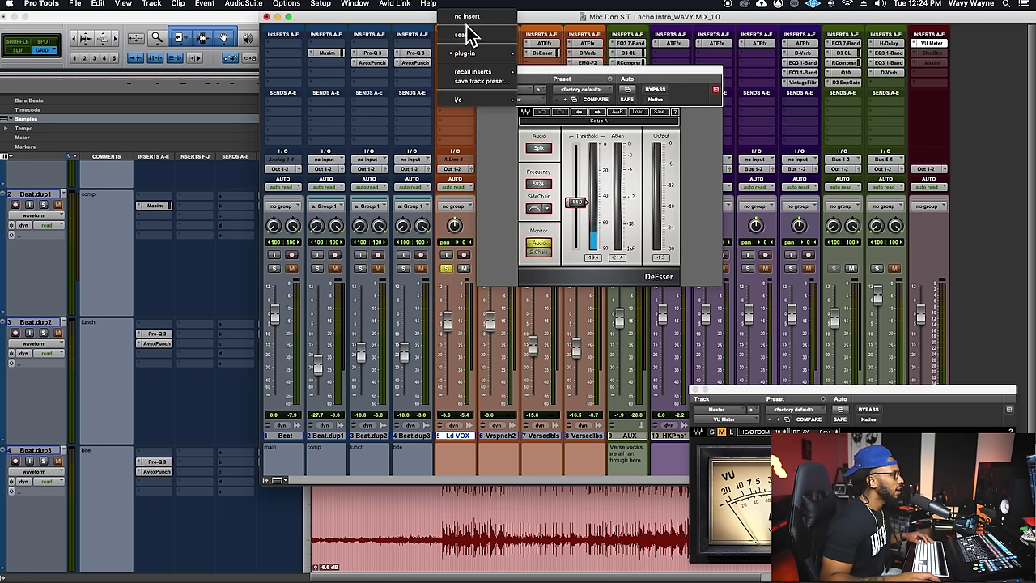
left_click(466, 17)
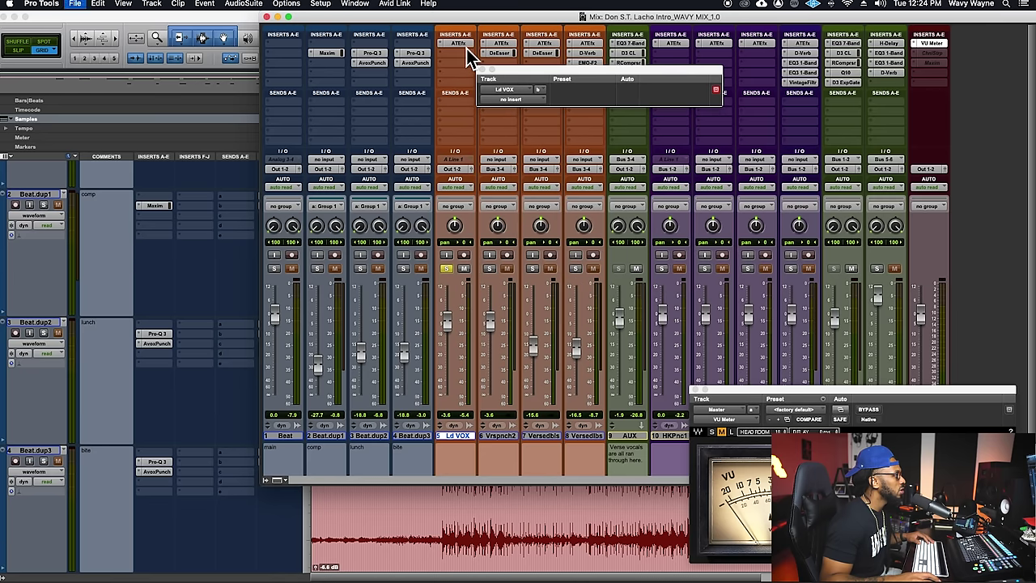
Step: Review the Auto-Tune EFX+ settings on Ld VOX, including key, scale, retune speed and humanize, and close the plug-in
left_click(466, 47)
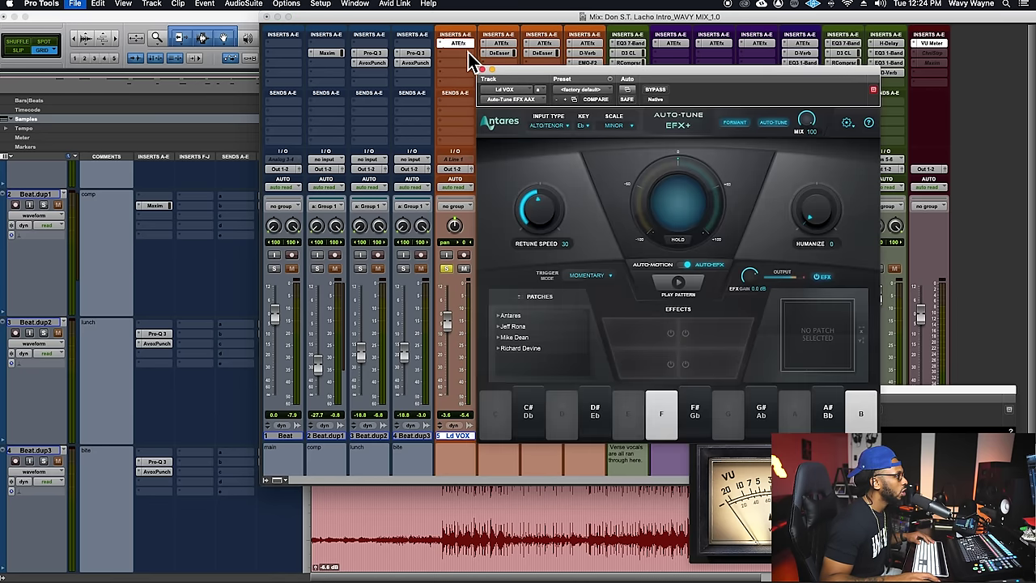
left_click_drag(545, 75, 512, 75)
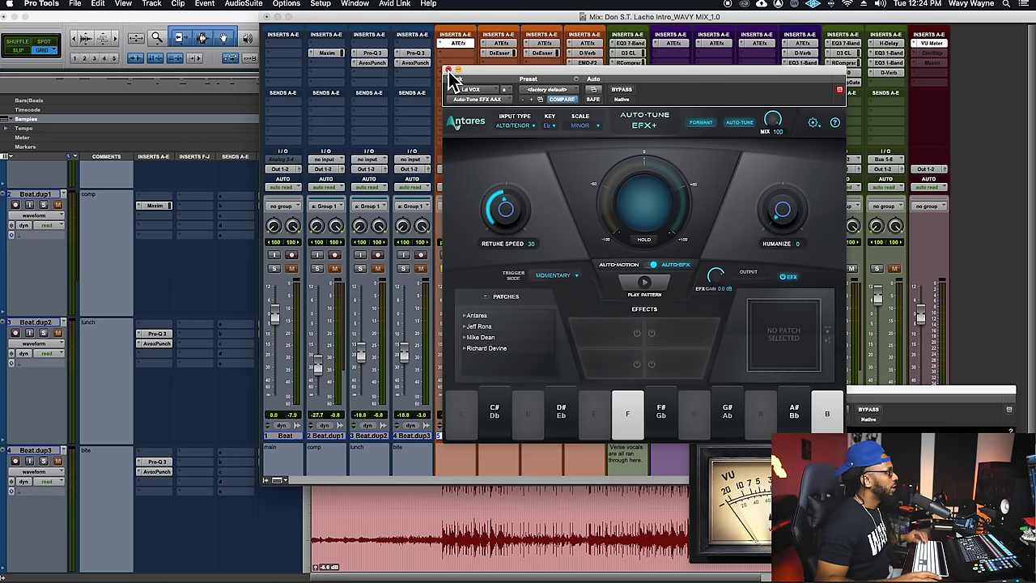
left_click(449, 70)
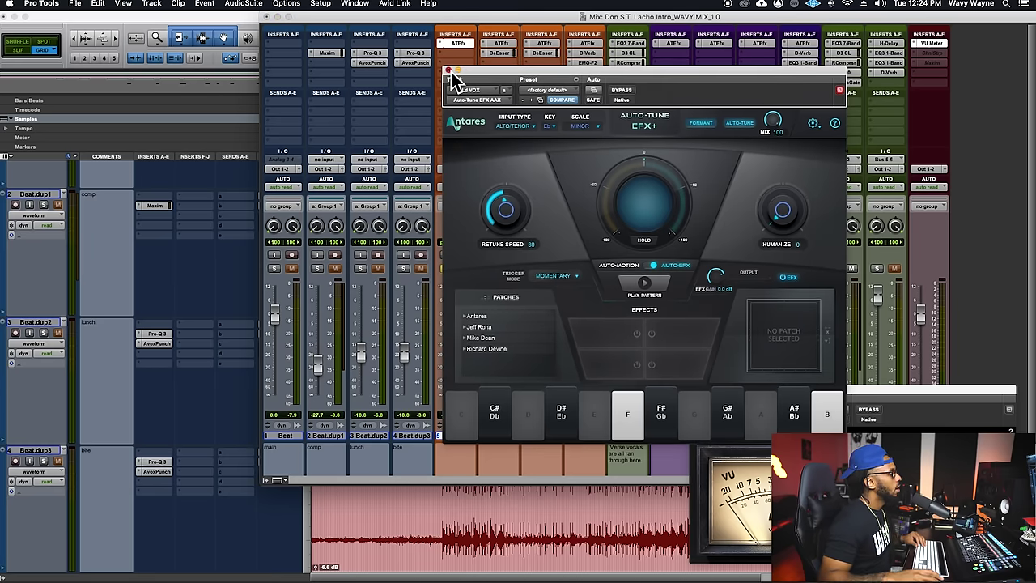
Step: Insert FabFilter Pro-Q 3 (mono) on the Ld VOX track directly after Auto-Tune
left_click(451, 66)
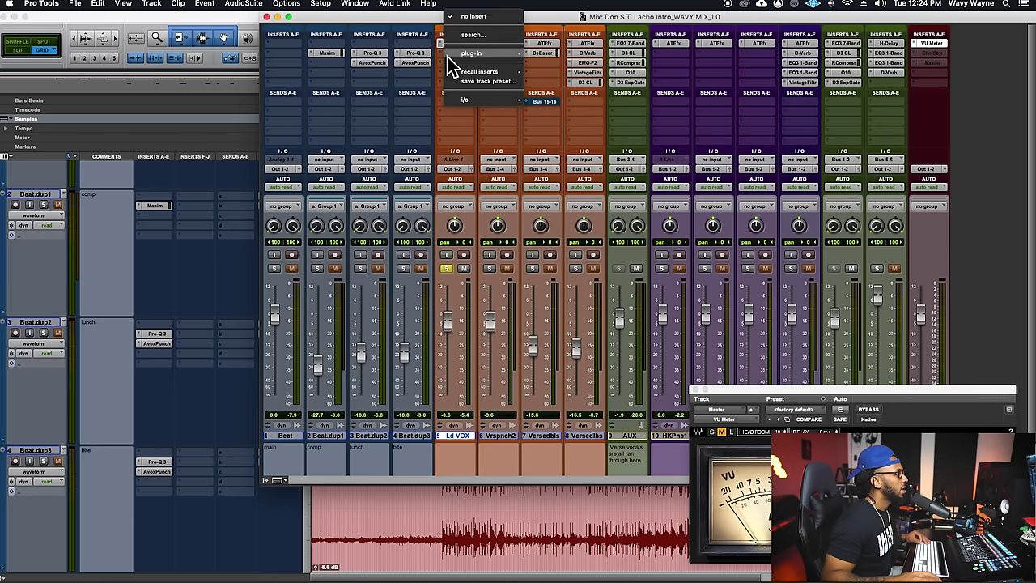
mouse_move(485, 54)
mouse_move(571, 104)
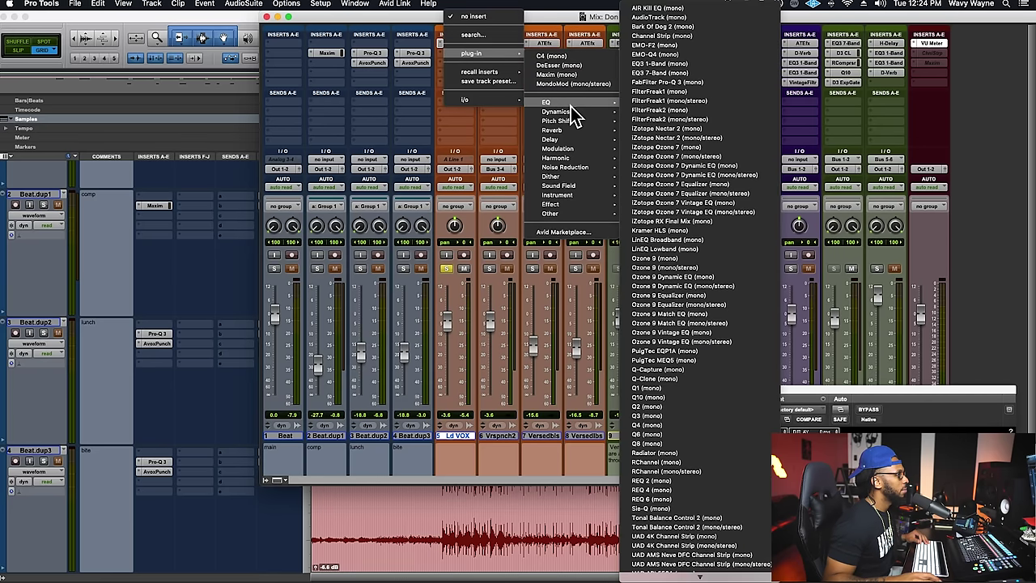
left_click(767, 85)
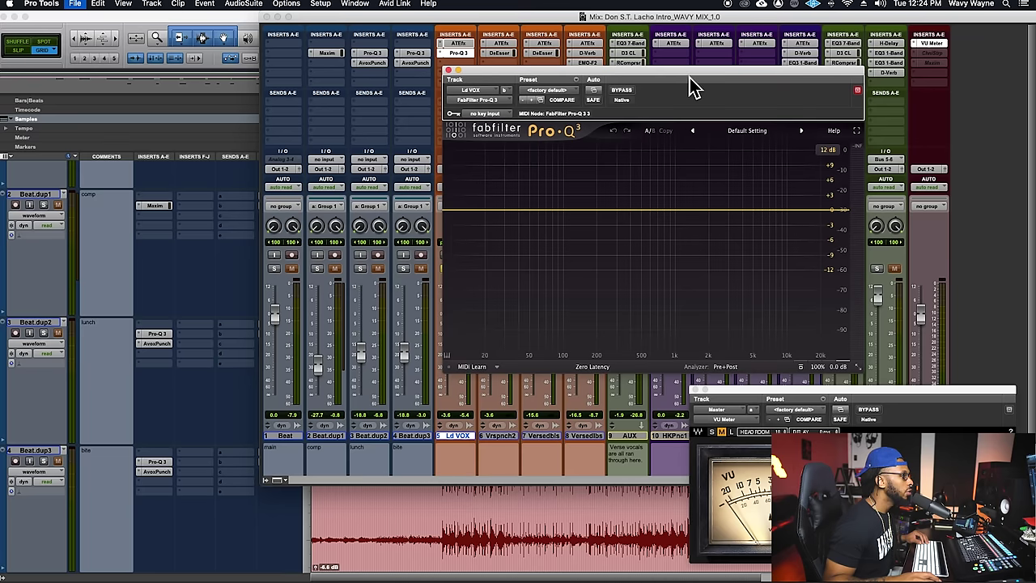
left_click_drag(687, 88, 650, 88)
Step: Add a 12 dB/oct low cut to the Ld VOX Pro-Q 3 and raise it to about 99 Hz during playback
left_click(421, 211)
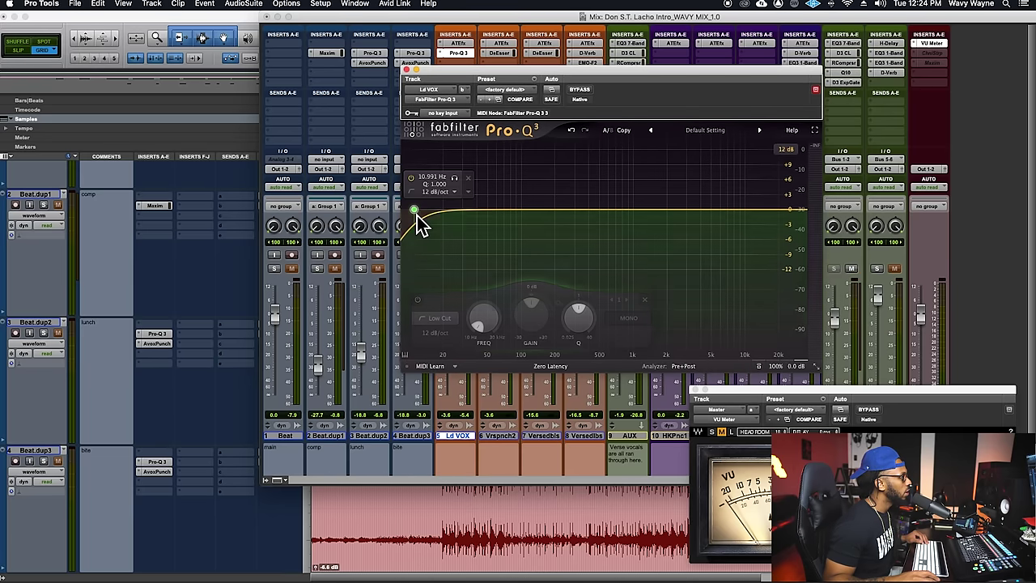
left_click_drag(420, 220, 458, 221)
left_click_drag(511, 76, 654, 42)
key("space")
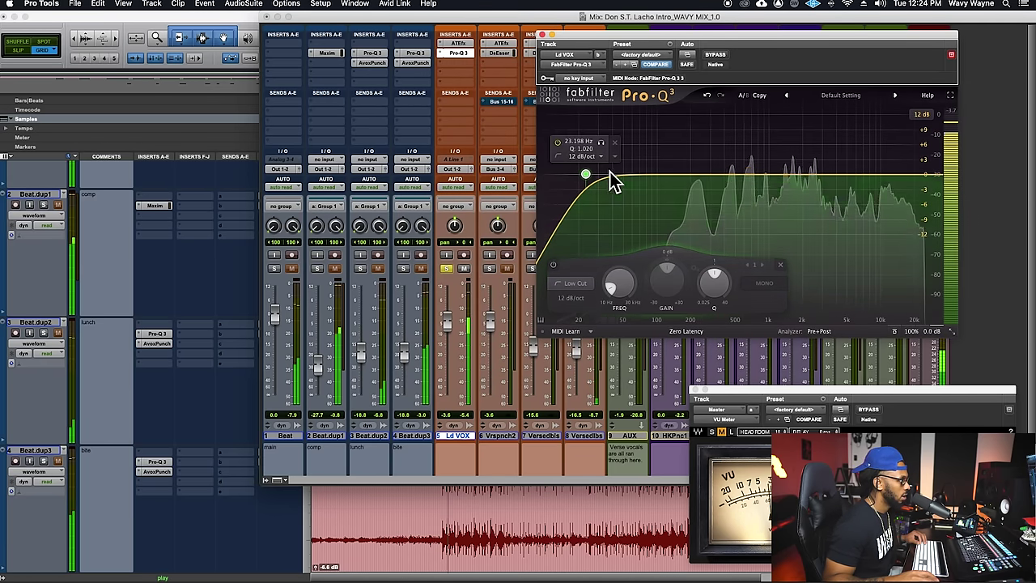
left_click_drag(587, 175, 657, 180)
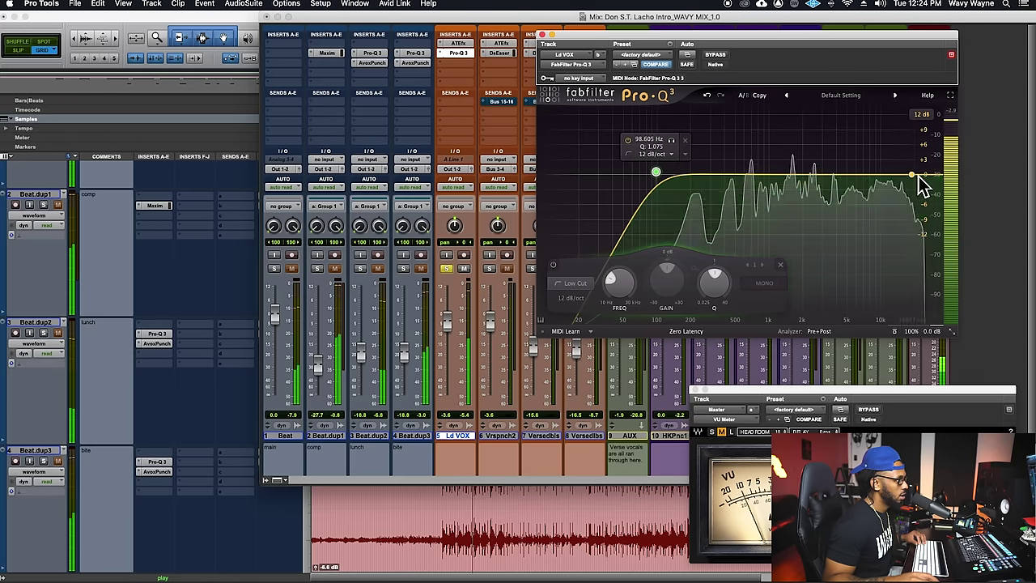
Step: Add a 12 dB/oct high cut at about 15,300 Hz while listening to Ld VOX, and close Pro-Q 3
key("space")
left_click_drag(938, 177, 927, 179)
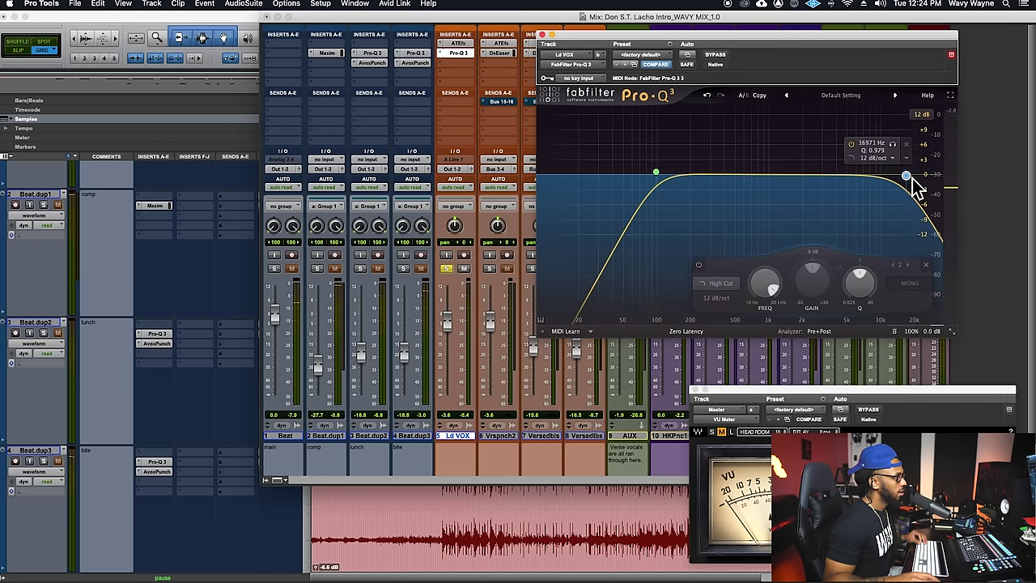
key("space")
left_click_drag(912, 186, 908, 186)
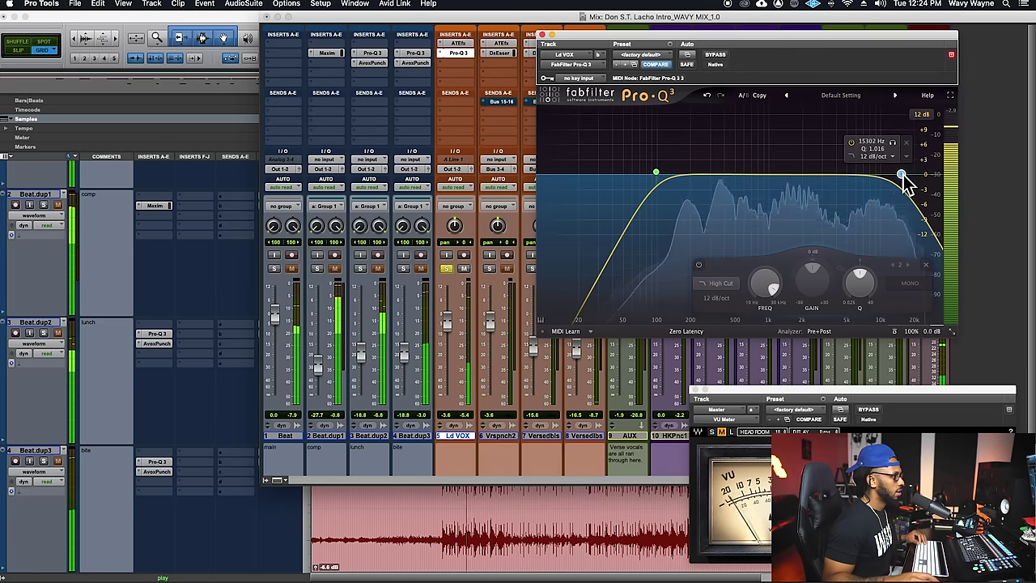
mouse_move(660, 178)
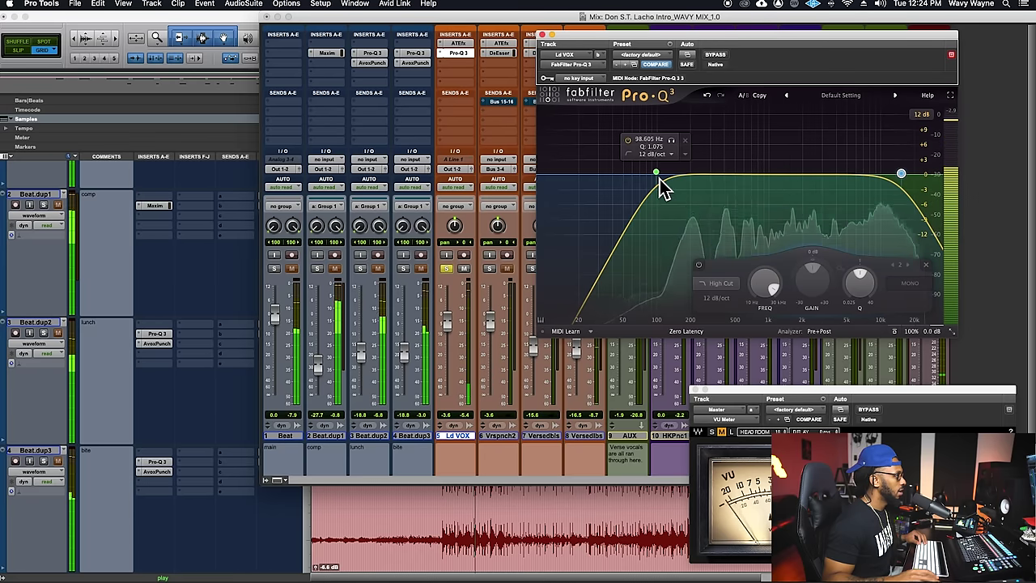
left_click(446, 65)
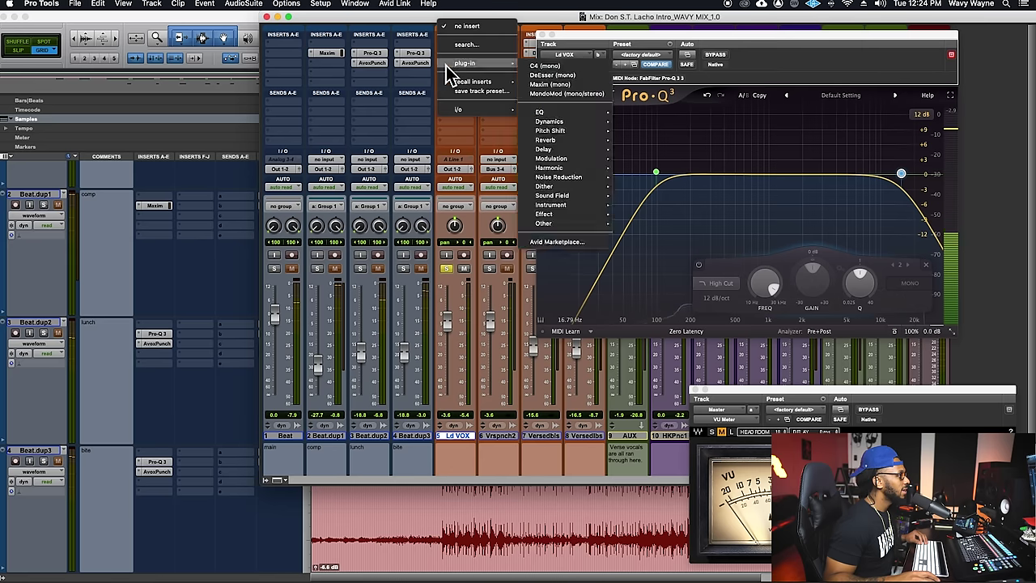
left_click(425, 20)
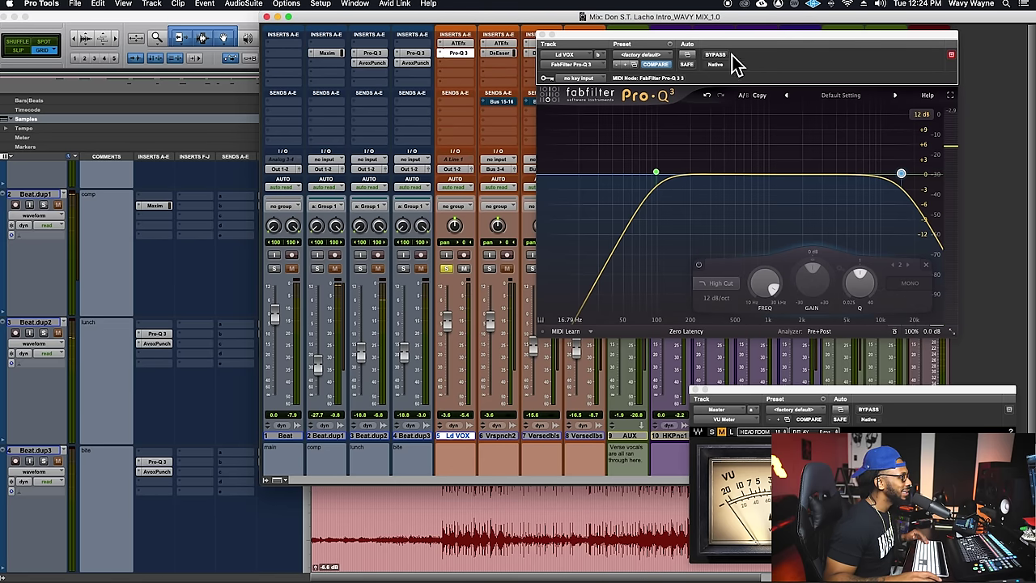
left_click(544, 37)
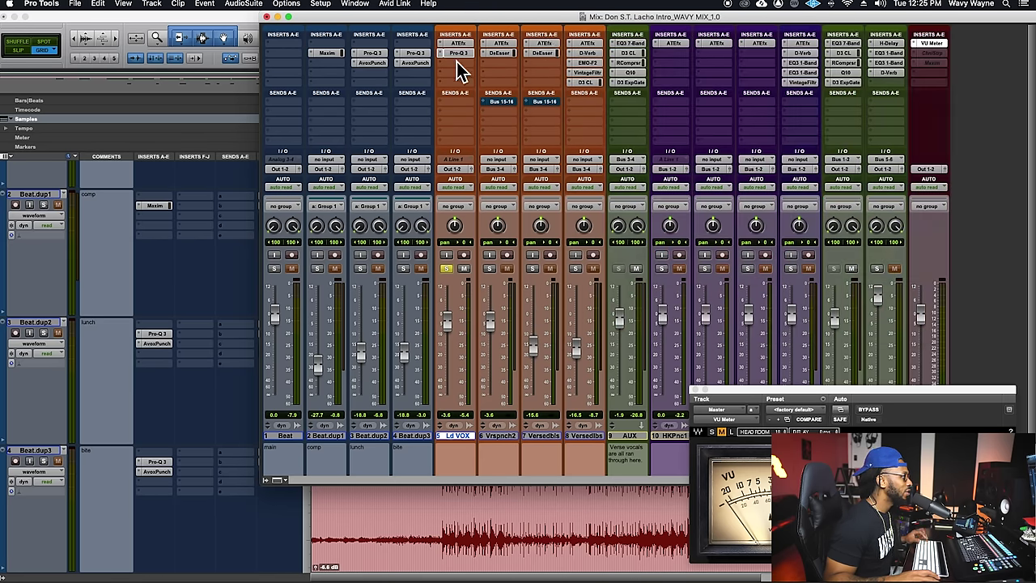
Step: Insert the Massey DeEsser (mono) after Pro-Q 3 on Ld VOX and set its reduction to about 11 during playback
left_click(447, 67)
mouse_move(453, 64)
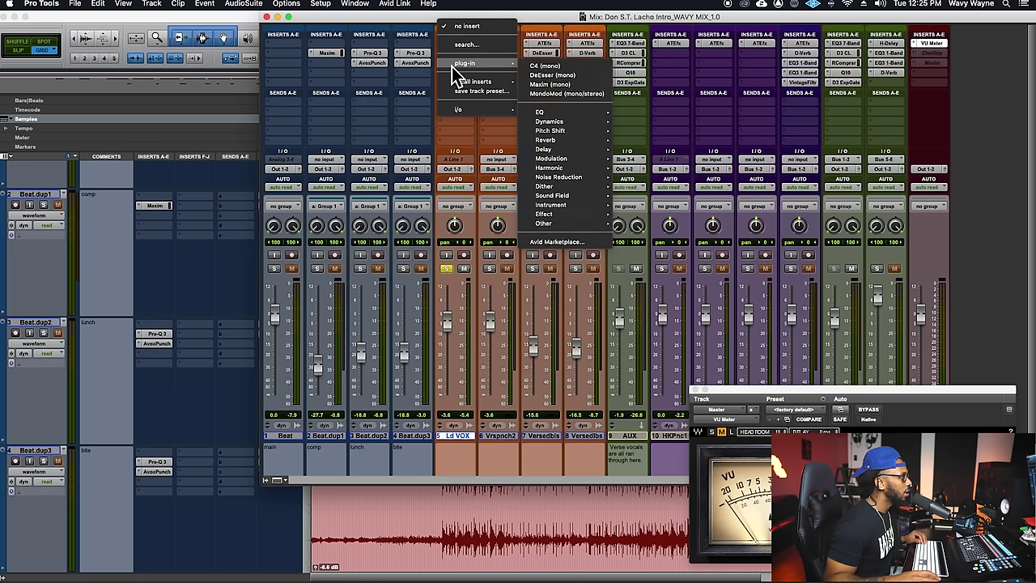
mouse_move(567, 122)
left_click(698, 464)
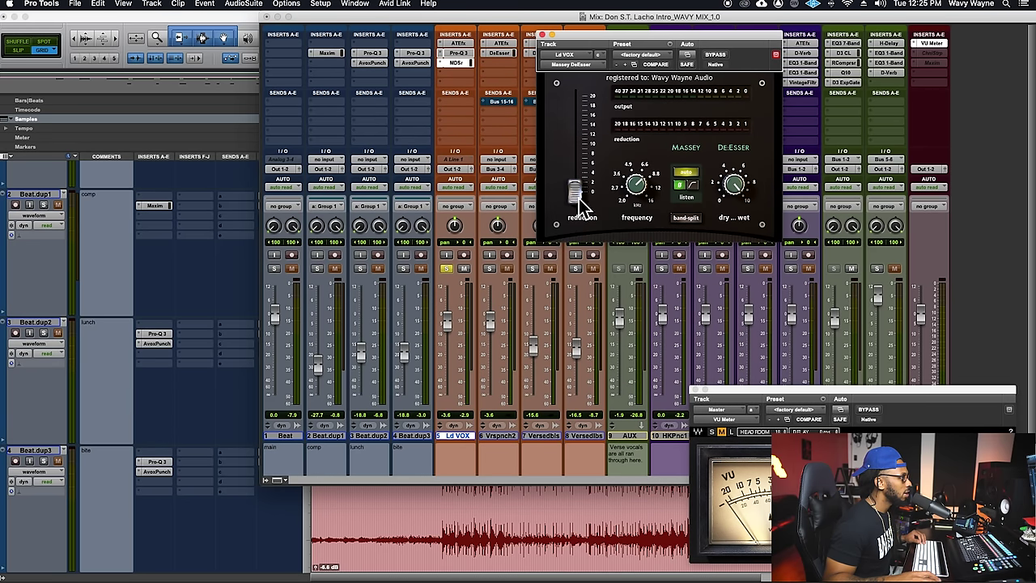
mouse_move(581, 153)
left_mouse_down()
mouse_move(576, 189)
mouse_move(581, 160)
left_mouse_up()
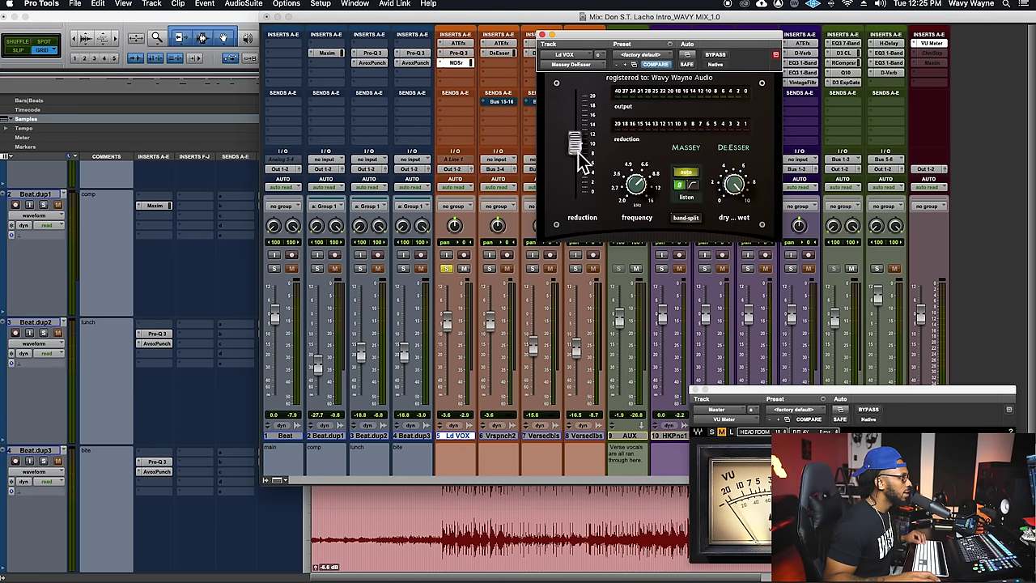
key("space")
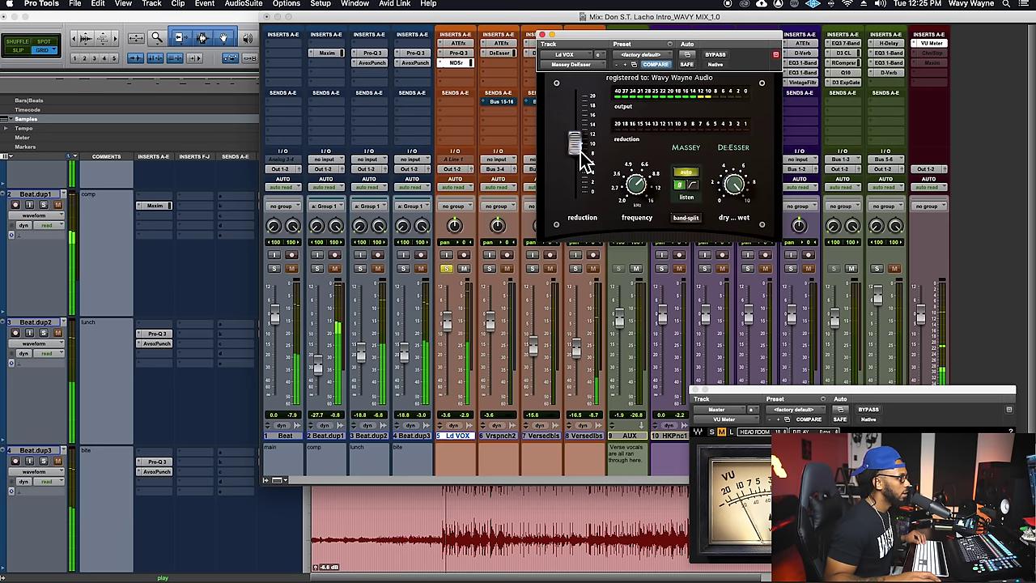
left_click_drag(582, 152, 583, 148)
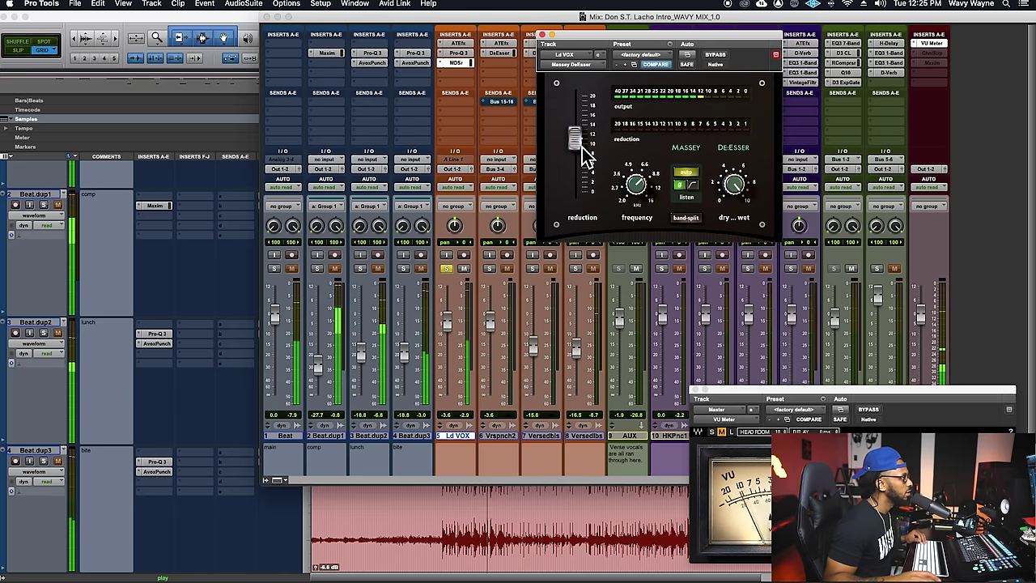
Step: Insert the MC404 Multi-Band (mono) compressor in the Ld VOX track's fourth insert slot
left_click(449, 73)
mouse_move(486, 73)
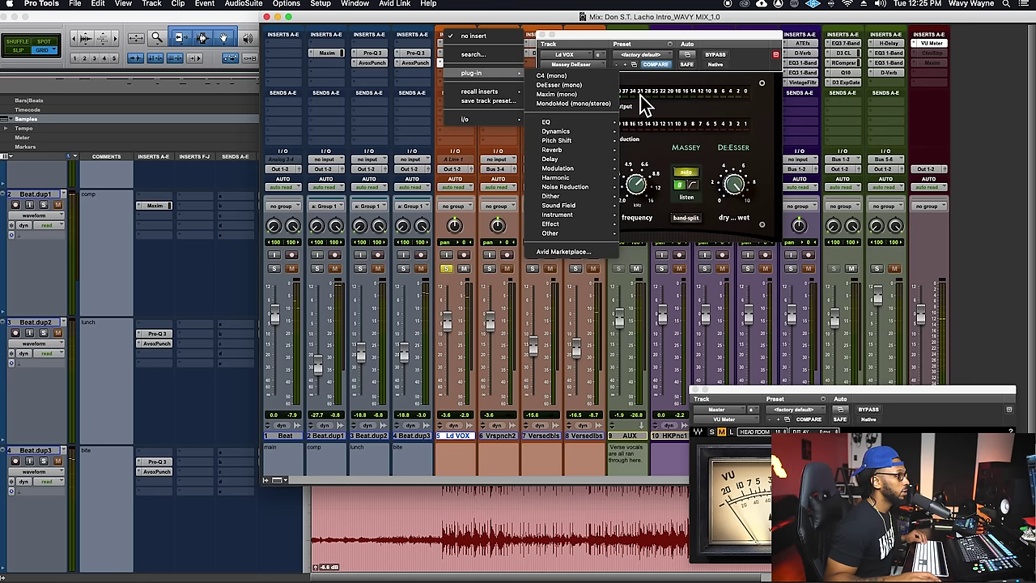
mouse_move(613, 132)
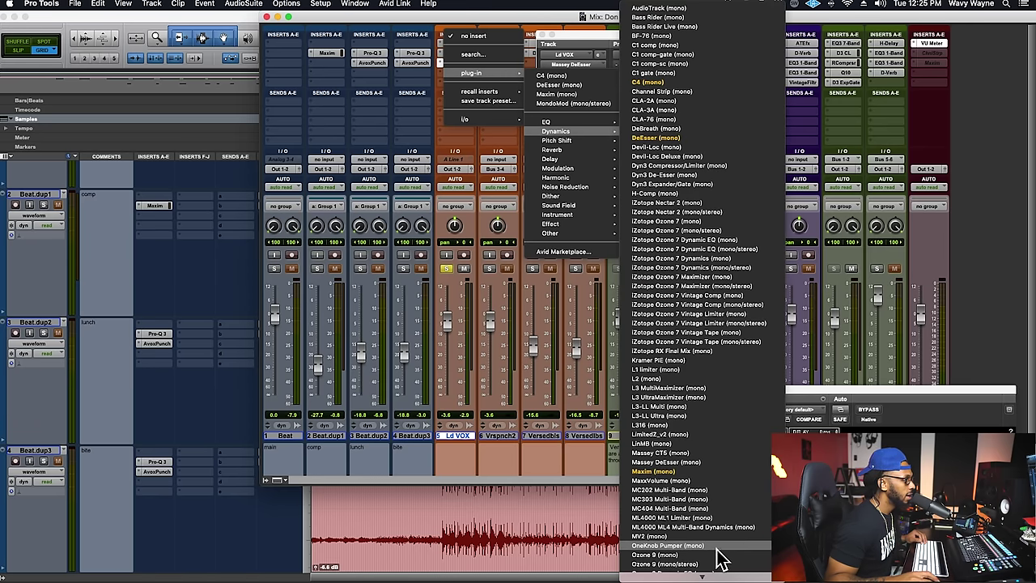
key("Escape")
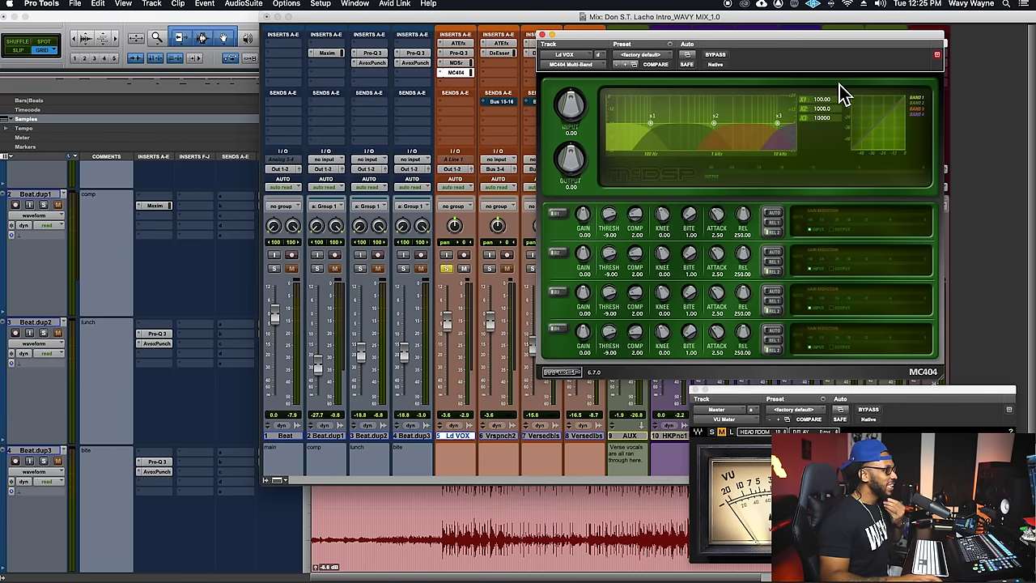
left_click_drag(834, 52, 768, 51)
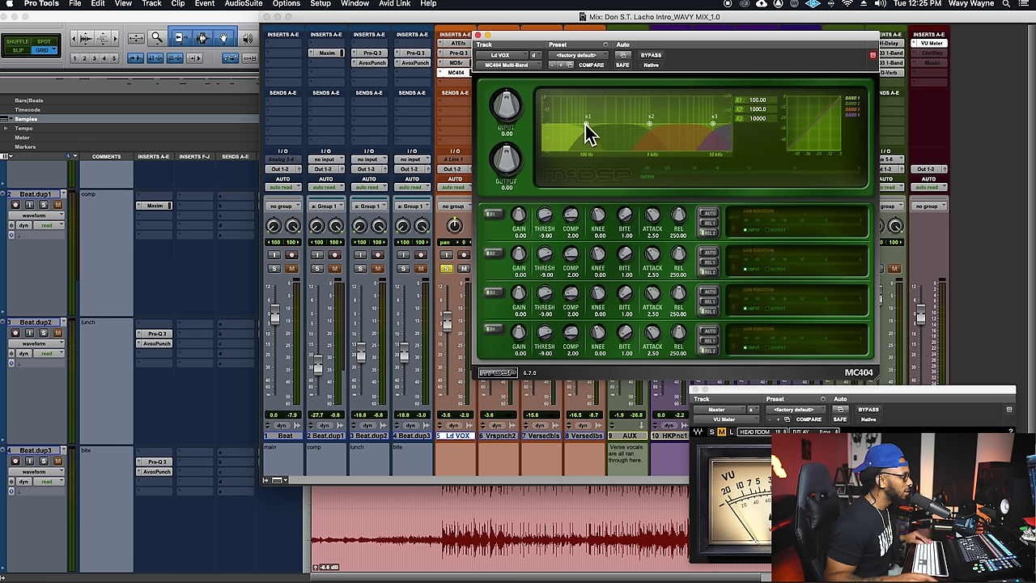
Step: Set the MC404's band 1 threshold to -48.00 and its X1 crossover to about 116 Hz while playing the vocal
key("space")
left_click_drag(547, 217, 563, 386)
left_click_drag(592, 126, 596, 128)
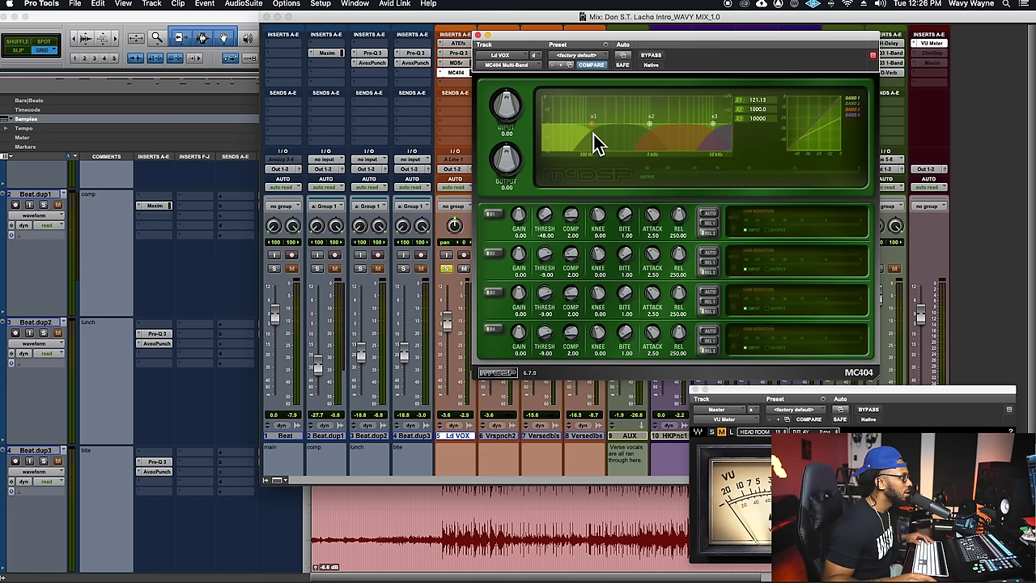
key("space")
left_click_drag(595, 134, 603, 127)
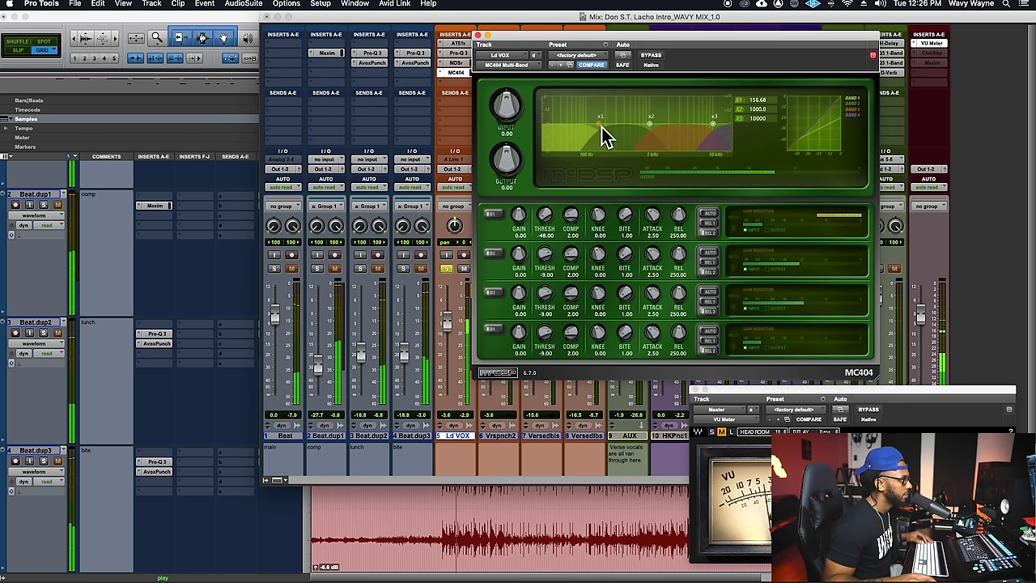
left_click_drag(602, 127, 595, 127)
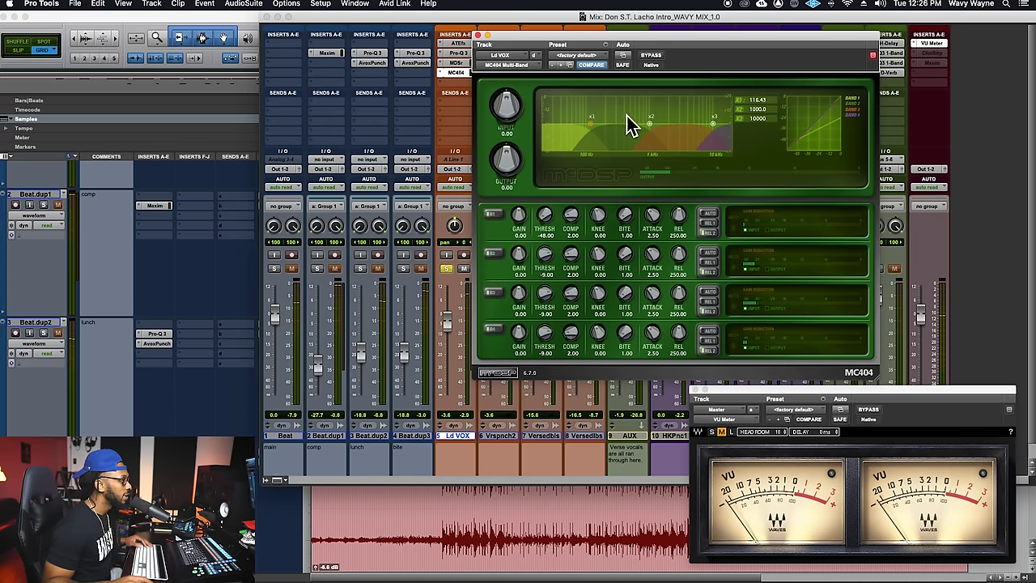
Step: Lower the MC404's X3 crossover to about 6,099 Hz and set the band 4 threshold to -41.28
left_click_drag(553, 344, 553, 401)
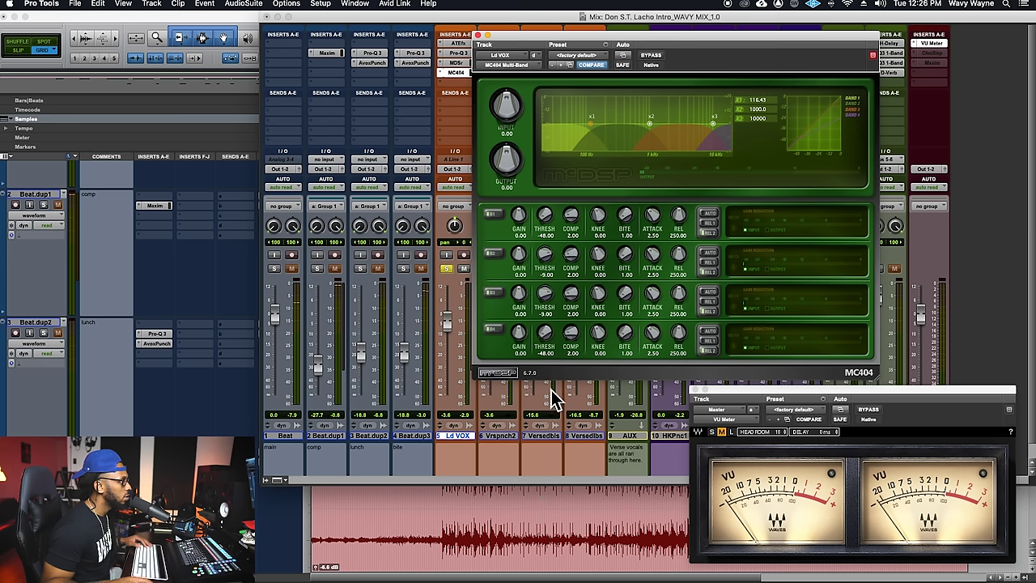
left_click_drag(715, 129, 705, 128)
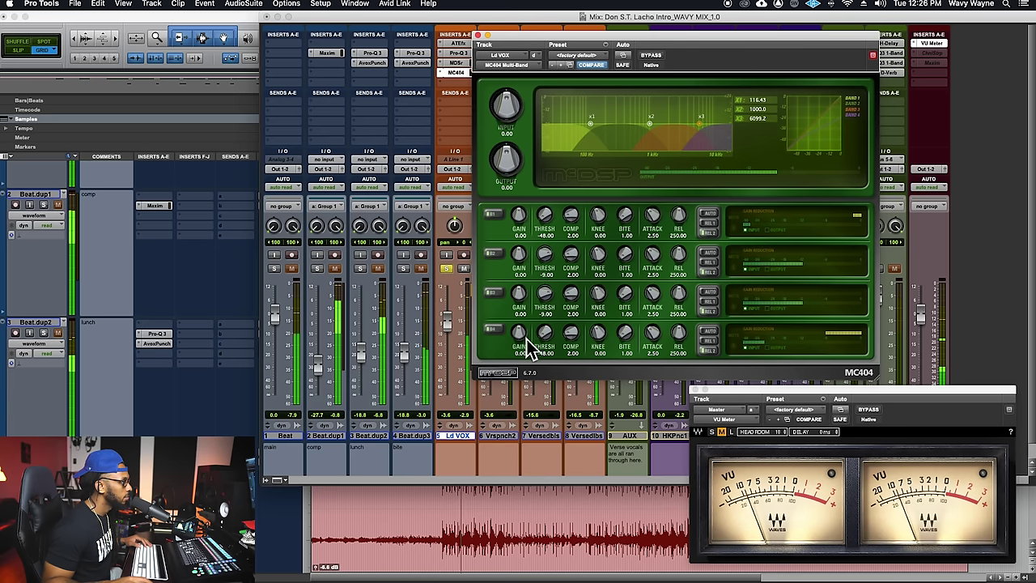
left_click_drag(547, 336, 554, 321)
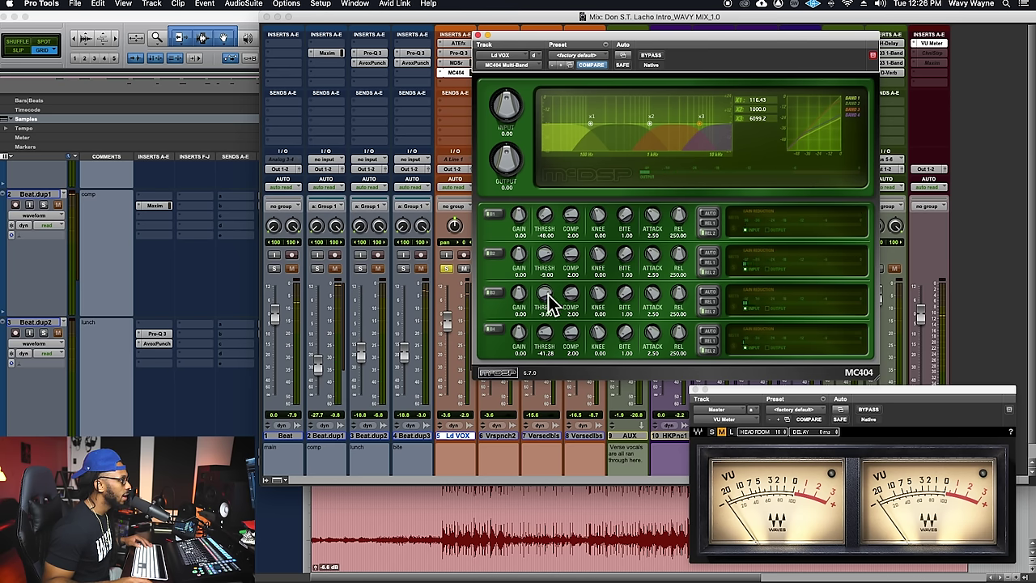
Step: Set the MC404's band 2 threshold to -22.63 and band 3 threshold to -24.74, and close the plug-in
left_click_drag(530, 257, 543, 341)
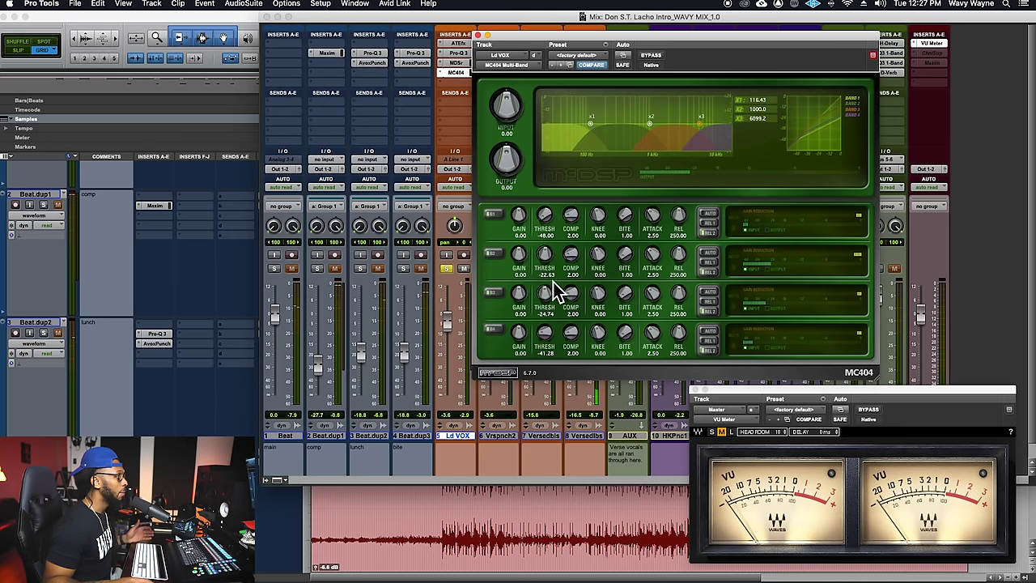
left_click(478, 36)
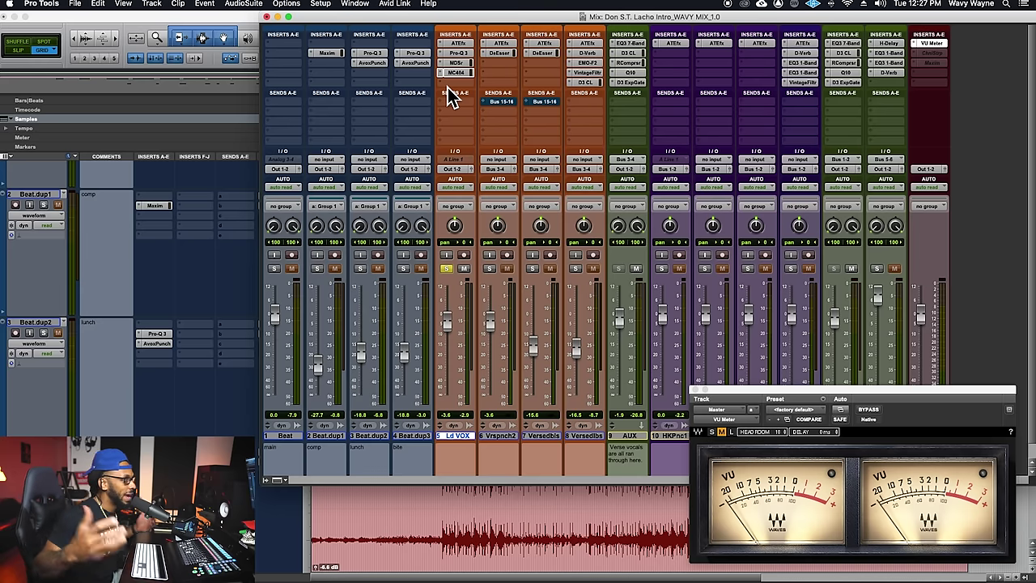
Step: Insert the UAD Empirical Labs Distressor (mono) in the Ld VOX track's fifth insert slot
left_click(448, 84)
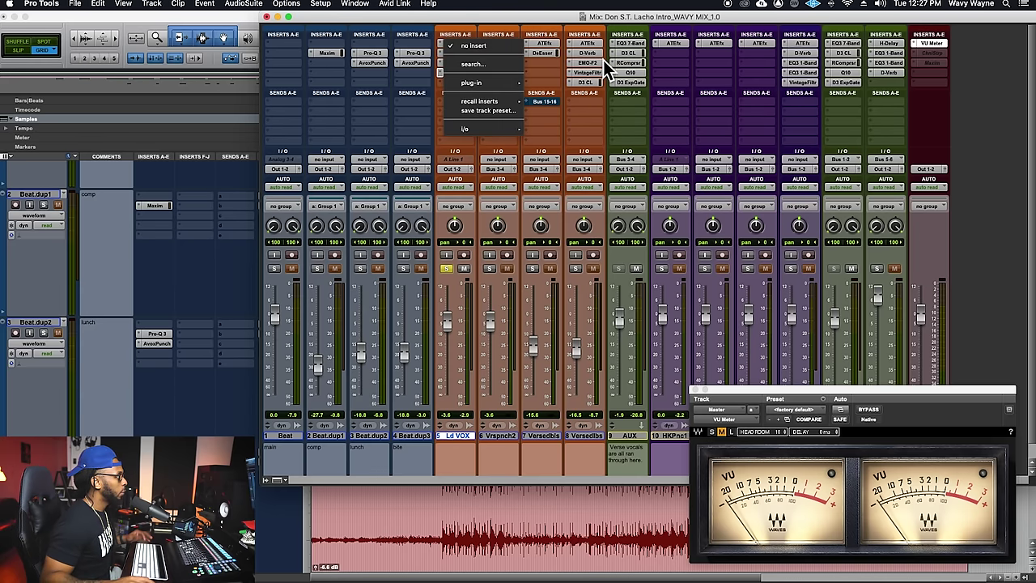
left_click(497, 64)
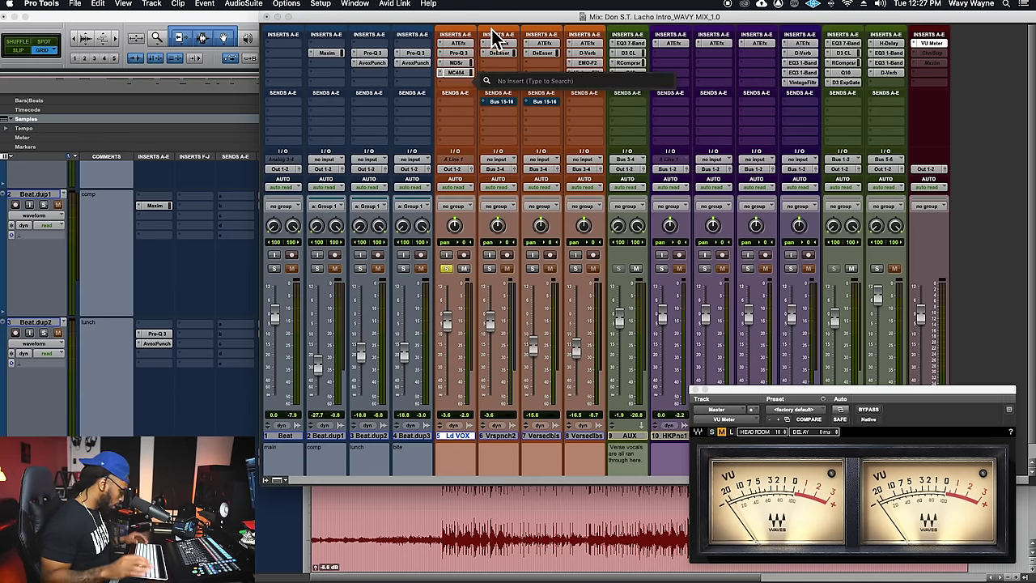
type("distresso")
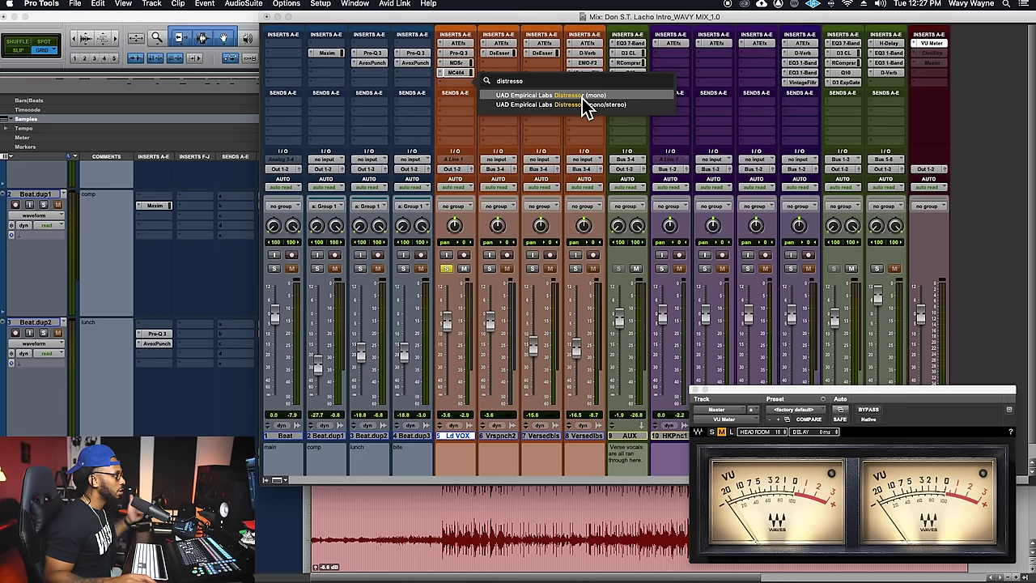
left_click(582, 98)
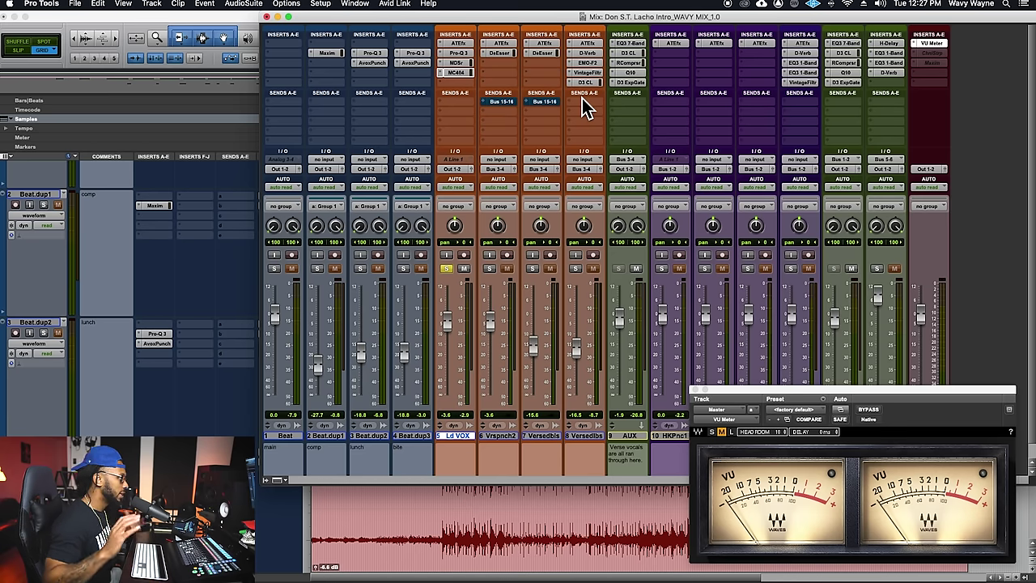
left_click_drag(592, 38, 492, 43)
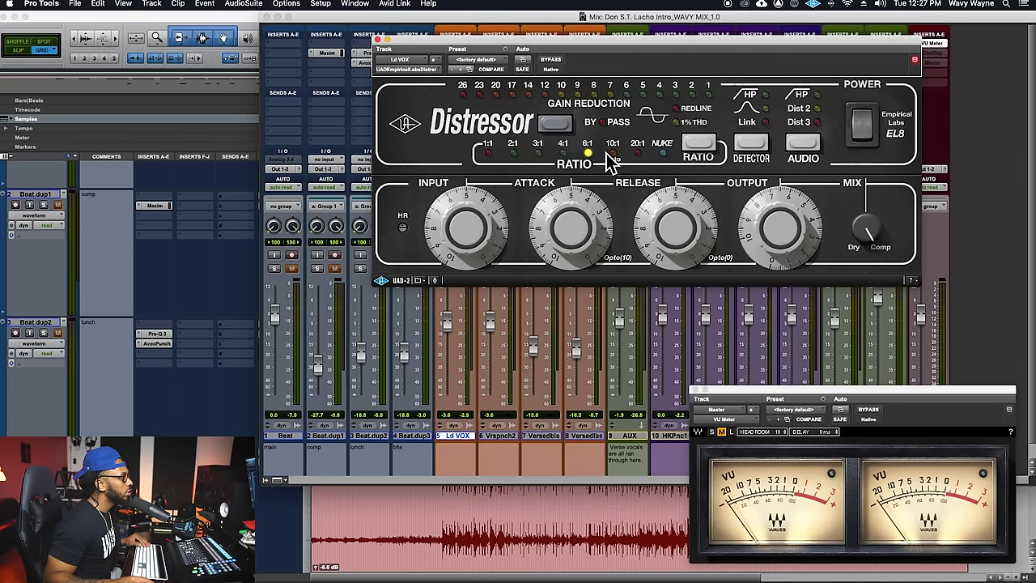
Step: Set the Distressor to the 10:1 Opto ratio with attack at 10 and release at 0
left_click(614, 153)
left_click_drag(574, 224, 624, 61)
left_click_drag(676, 251, 644, 411)
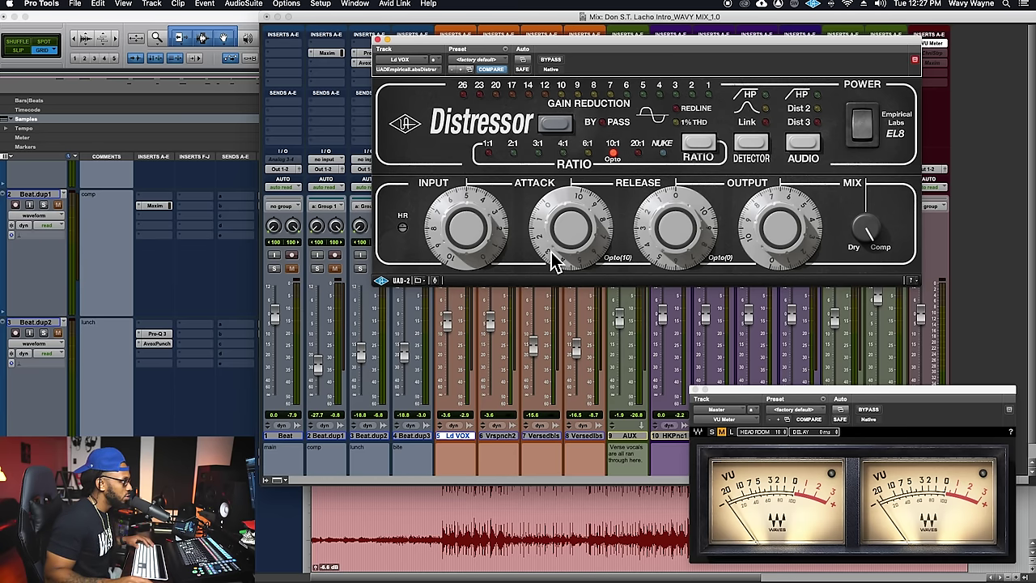
Step: Adjust the Distressor's input and output levels while playing the soloed vocal, and save the session
key("space")
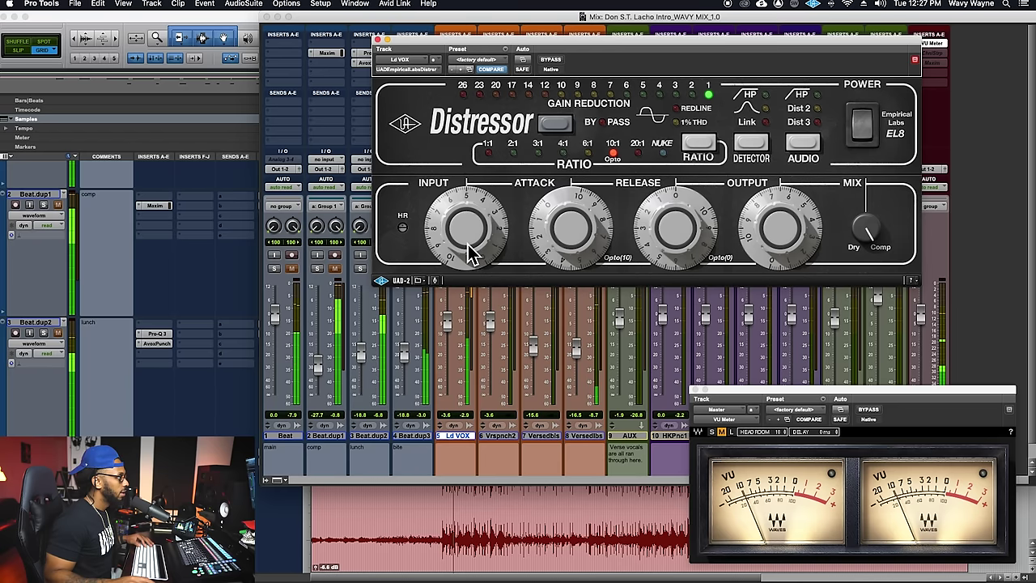
left_click_drag(465, 245, 466, 245)
key("super+s")
left_click_drag(793, 253, 794, 250)
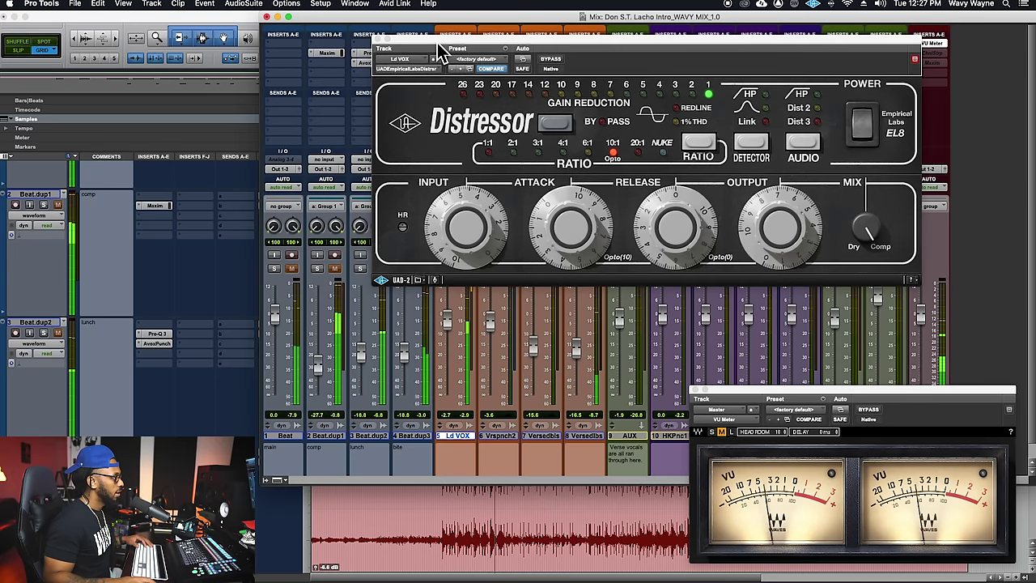
Step: Unsolo the Ld VOX track and set the MC404's band 2 threshold to -26.28 against the full mix
left_click_drag(436, 51, 547, 30)
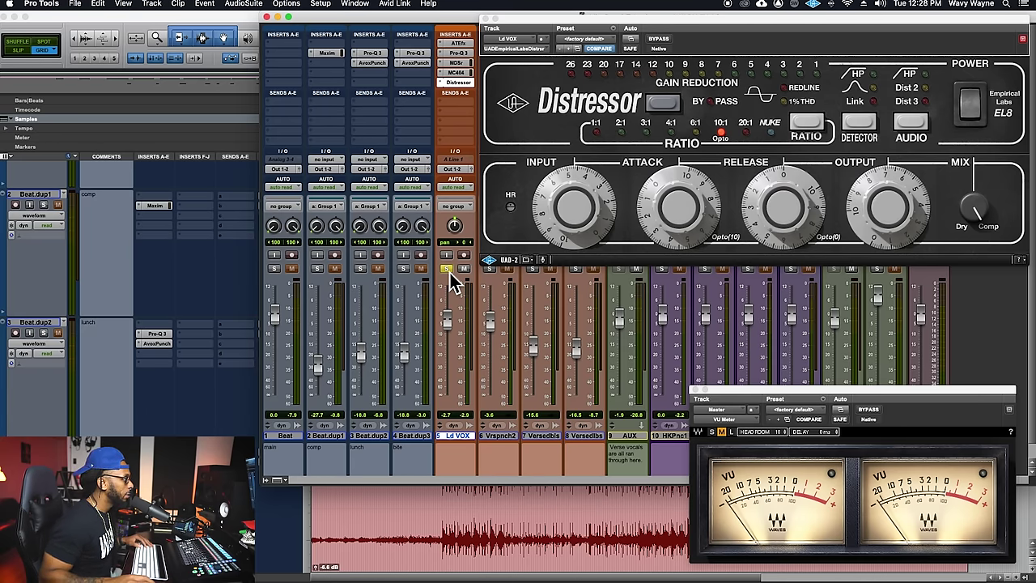
left_click(447, 269)
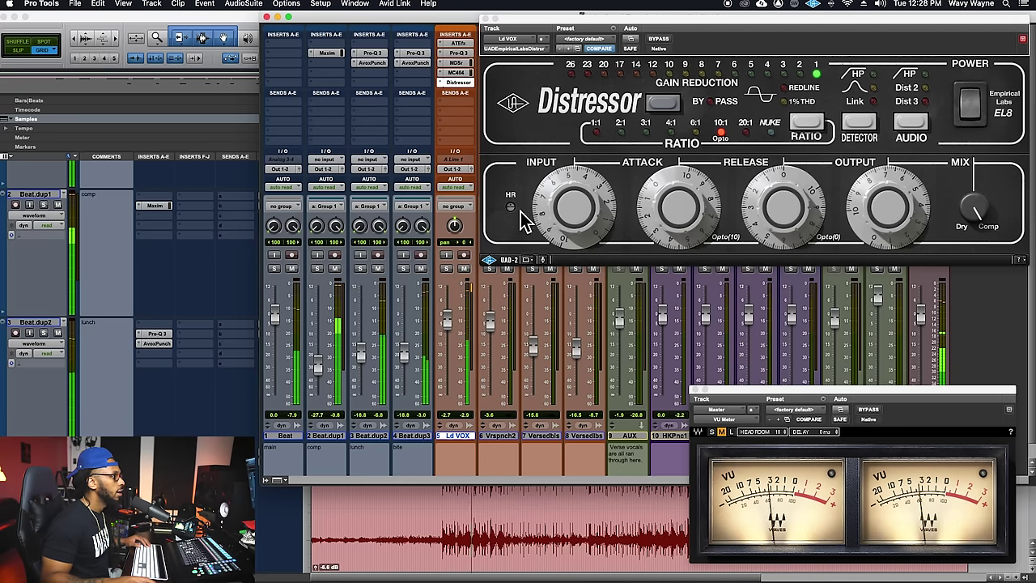
left_click(456, 72)
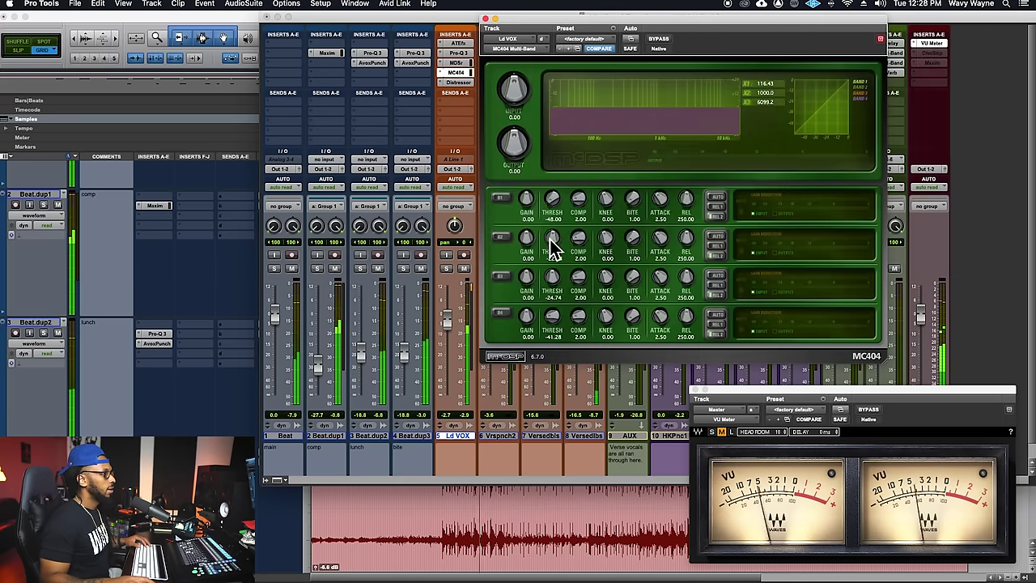
left_click_drag(559, 241, 558, 250)
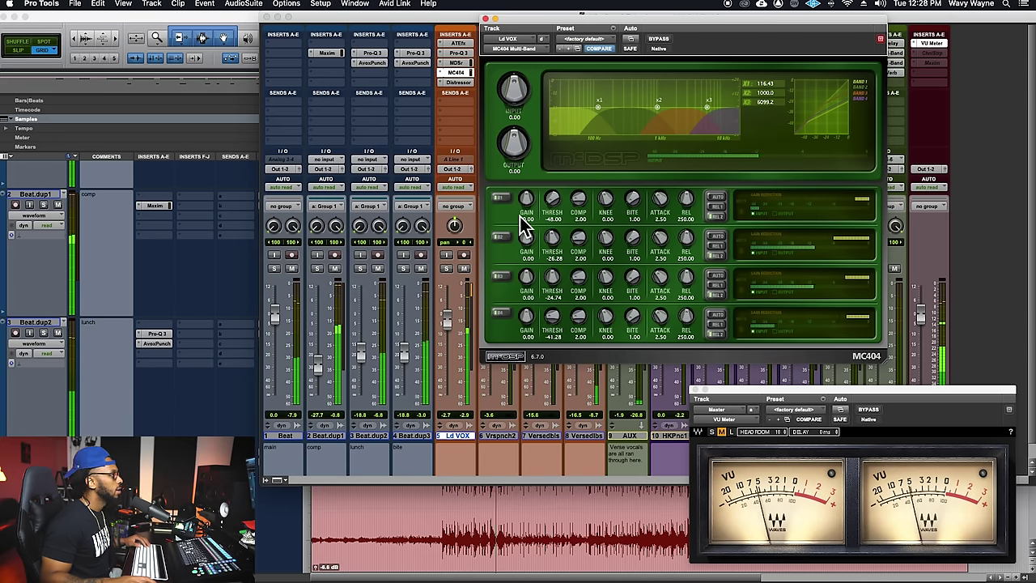
Step: Fine-tune the Distressor's input on Ld VOX during full-mix playback and close the plug-in
left_click(467, 82)
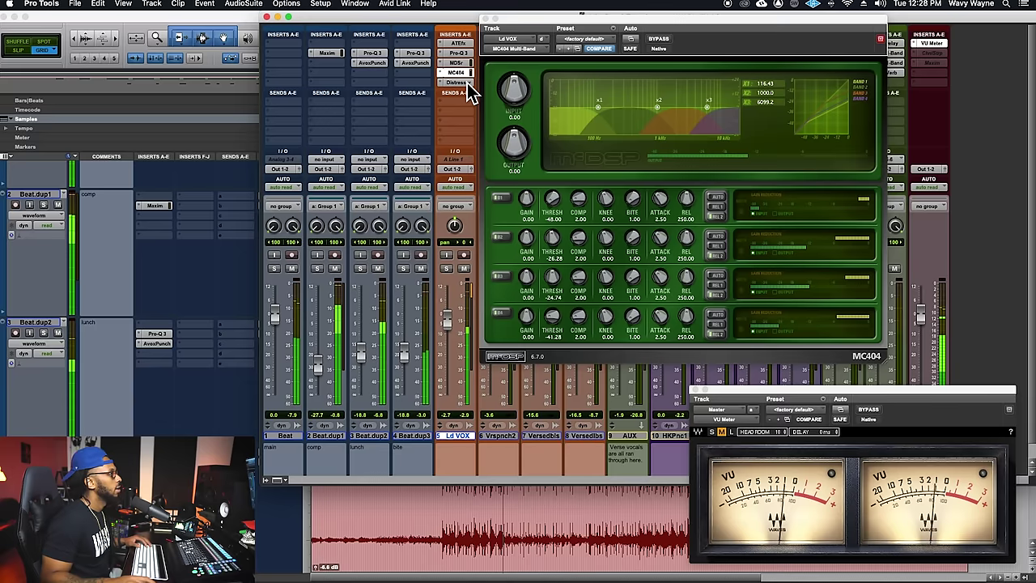
left_click_drag(576, 209, 563, 229)
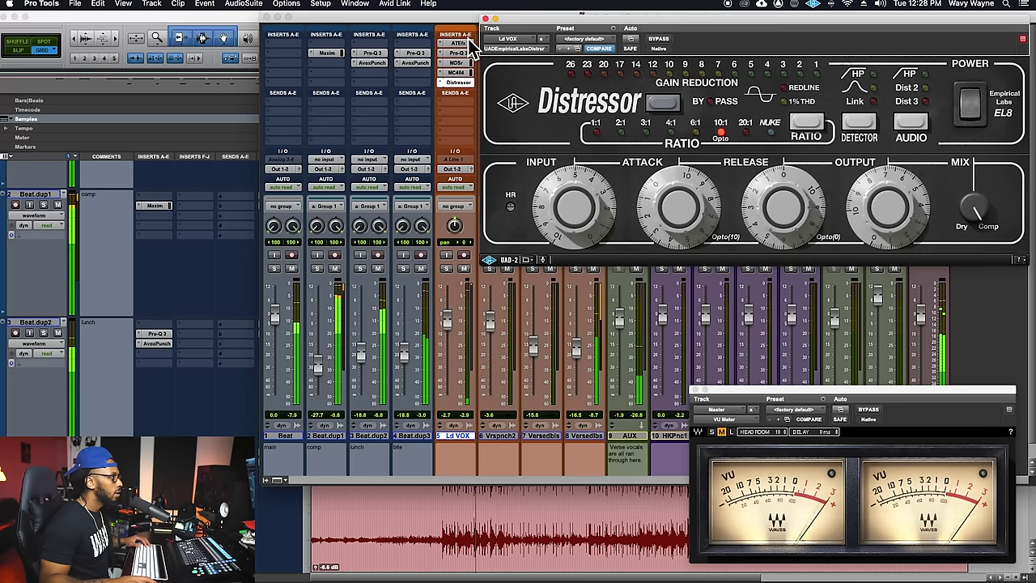
left_click(486, 18)
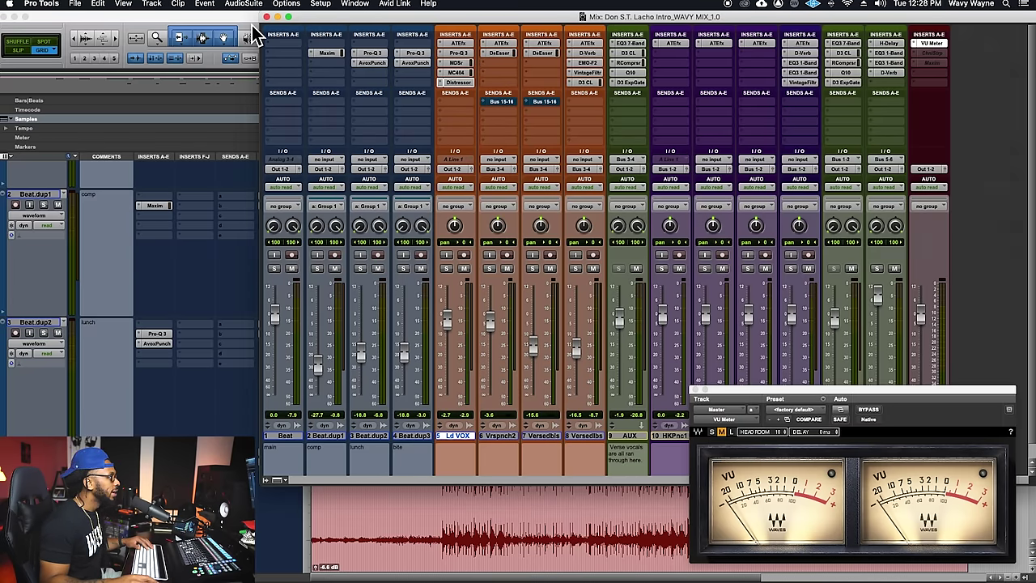
key("super+equal")
key("super+equal")
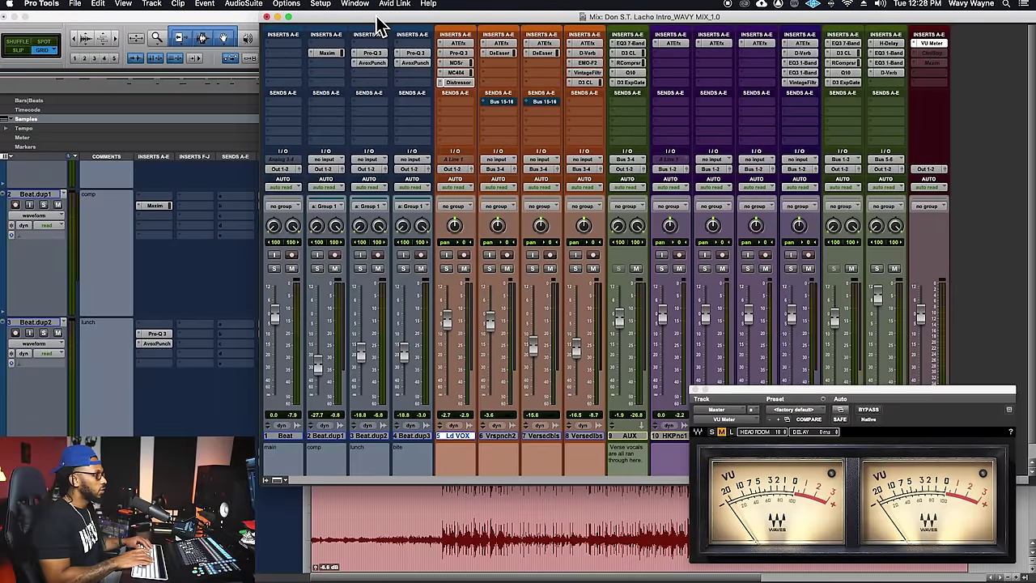
key("super+equal")
scroll(486, 241, "down", 5)
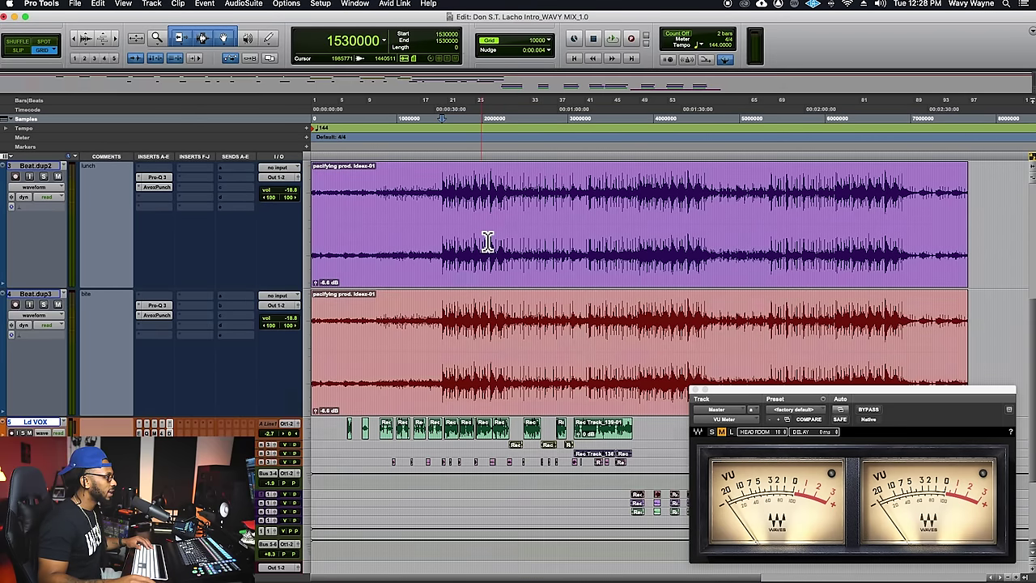
scroll(488, 241, "up", 3)
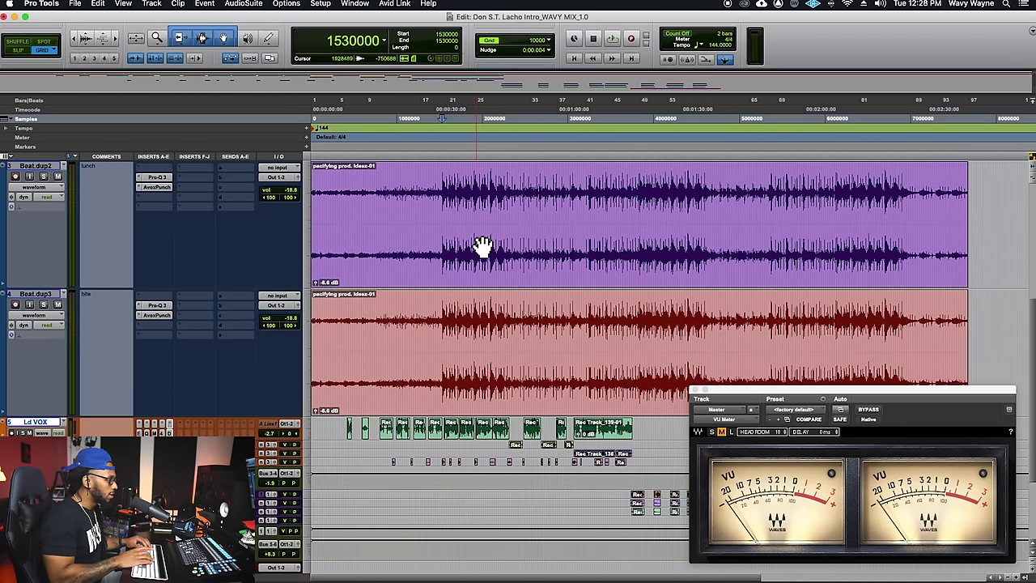
key("super+equal")
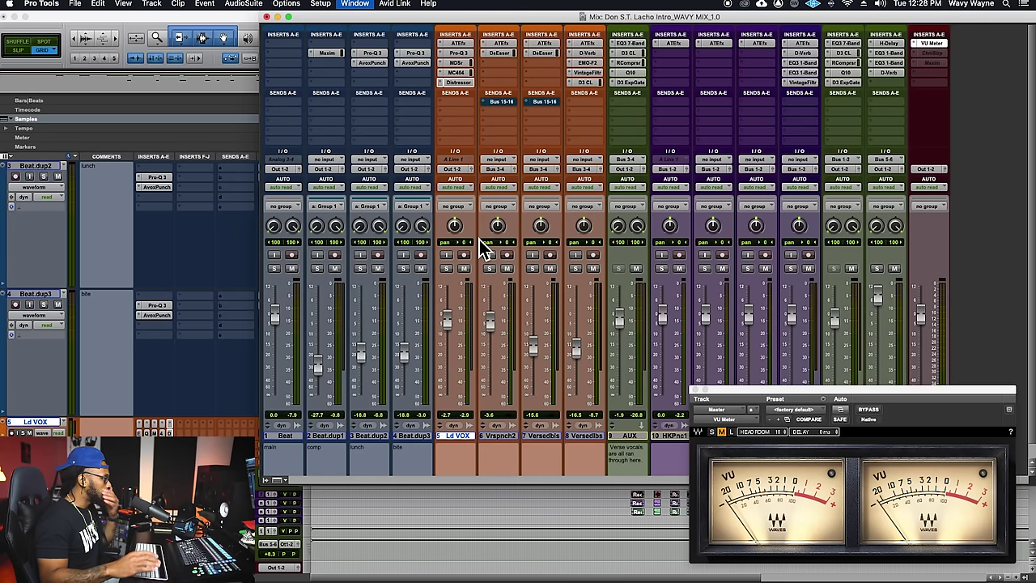
left_click(450, 116)
mouse_move(449, 111)
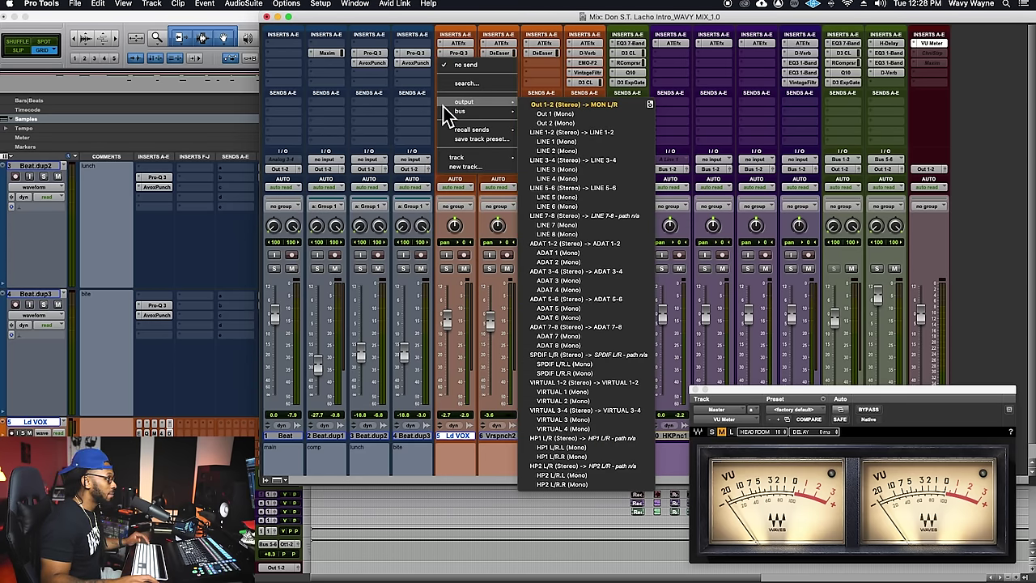
type("satur")
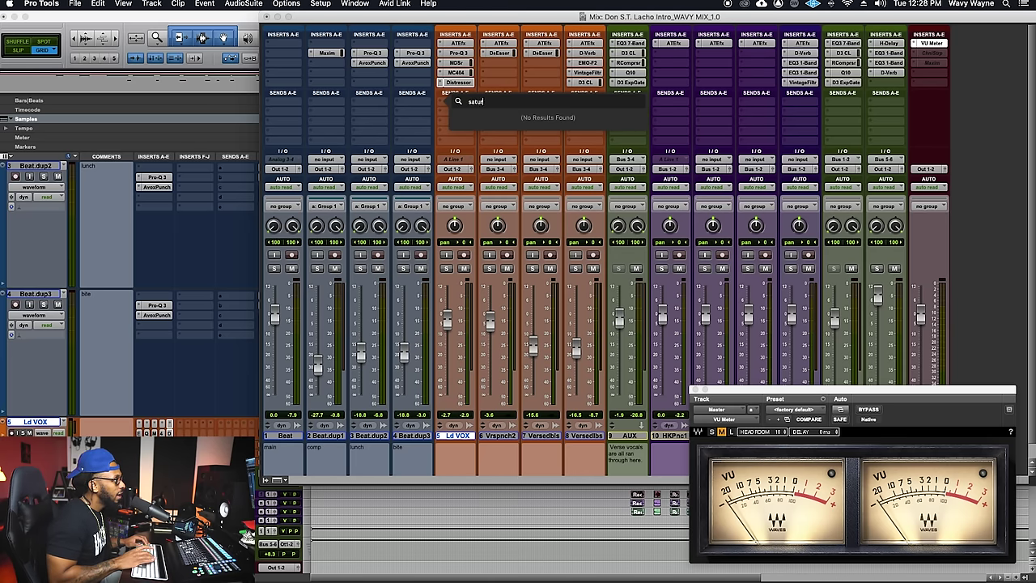
key("BackSpace")
key("BackSpace")
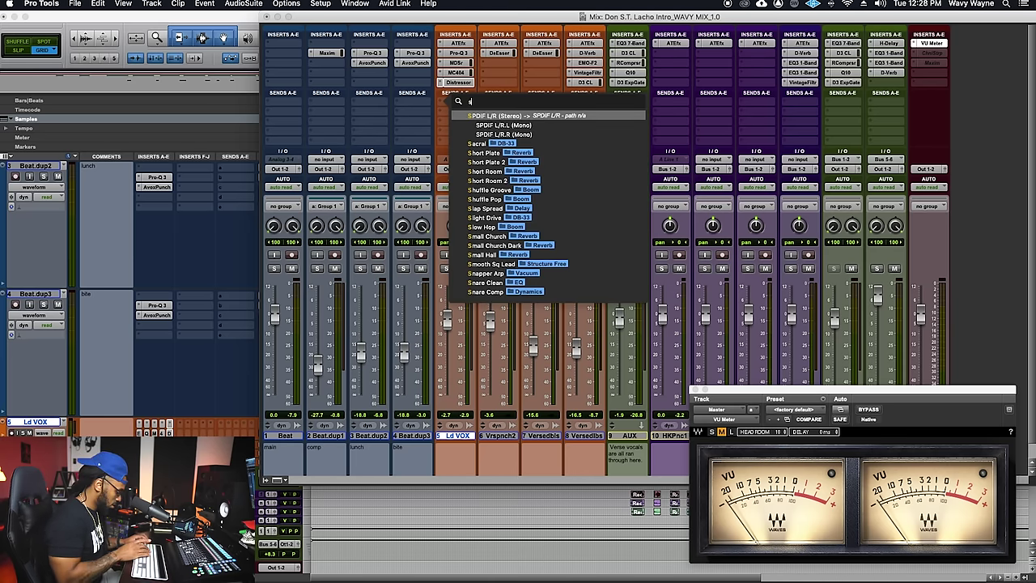
type("at")
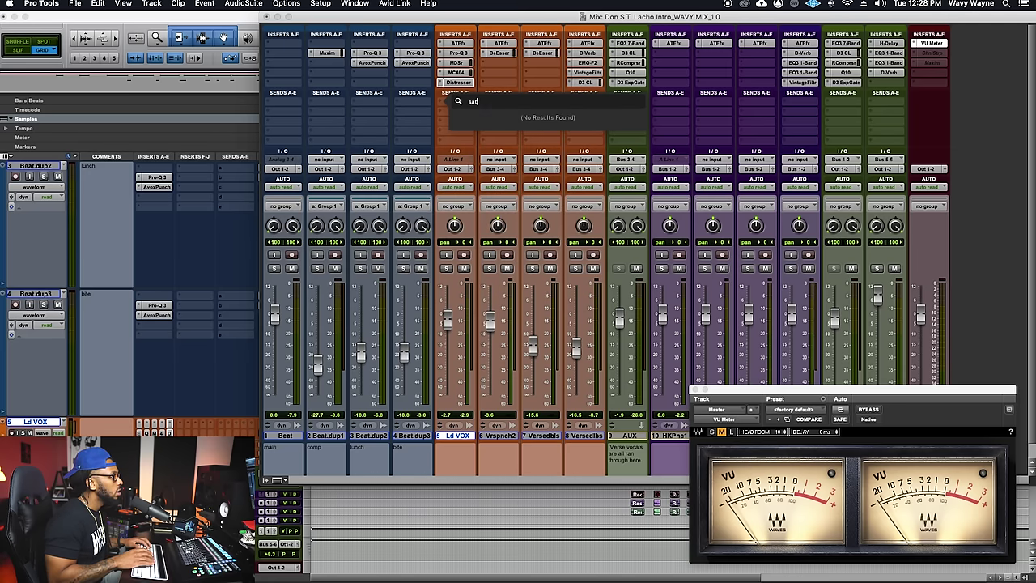
key("BackSpace")
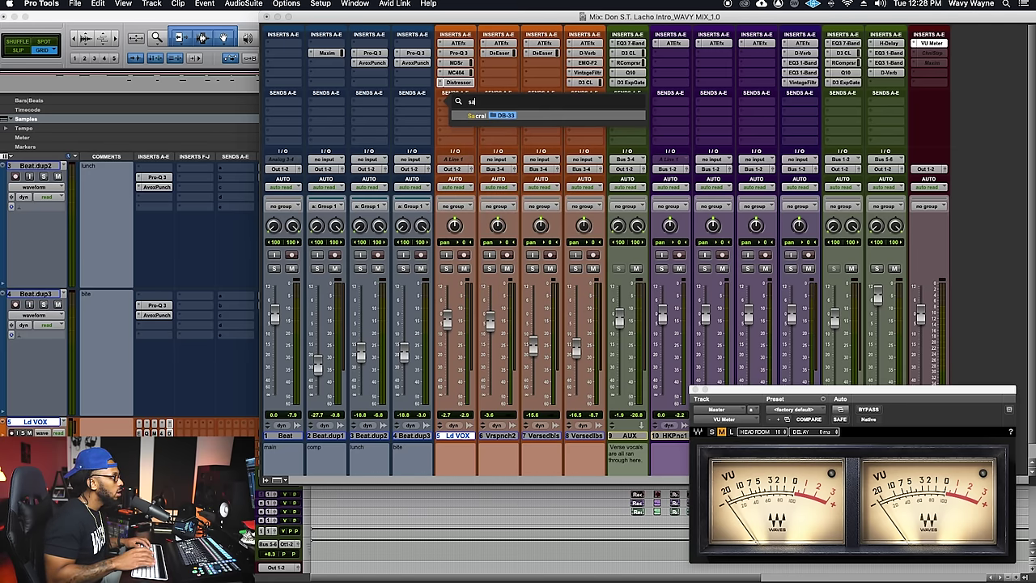
key("Escape")
Step: Show the Inserts F-J section on the Mix window's channel strips
right_click(450, 95)
left_click(450, 143)
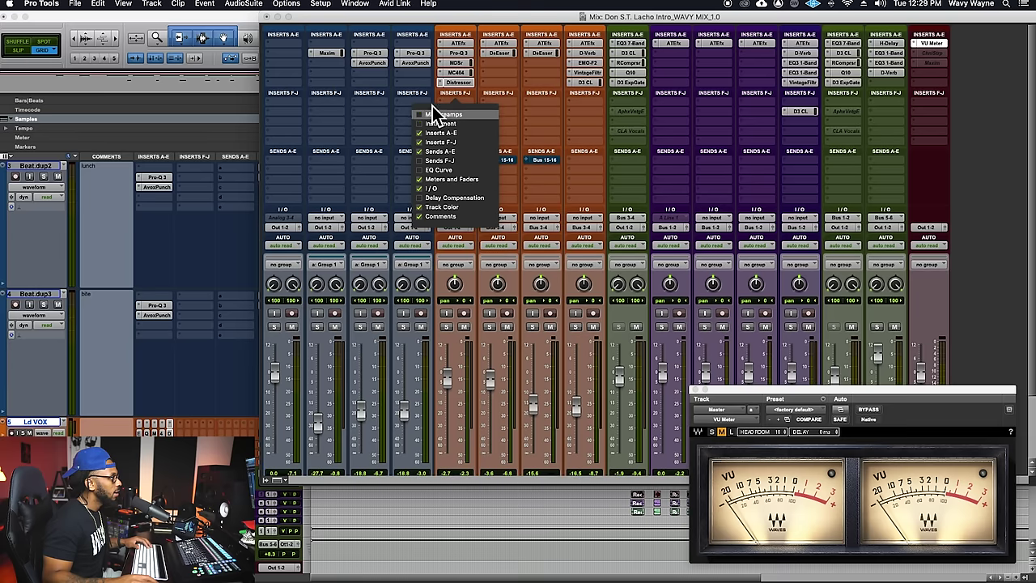
left_click(416, 97)
Step: Insert FabFilter Saturn 2 (mono) in the Ld VOX track's first F-J insert slot
left_click(463, 104)
type("s")
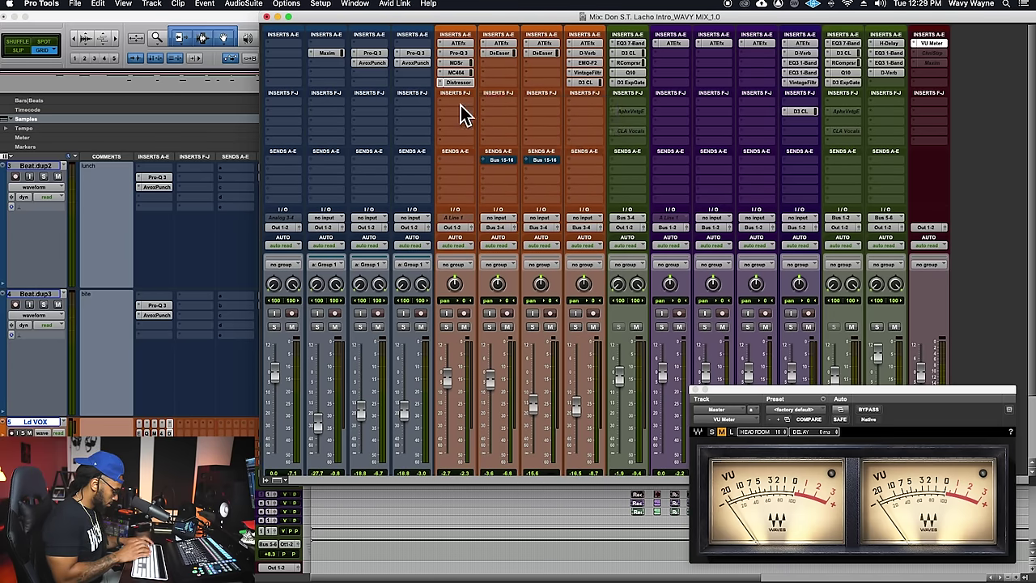
type("aturn")
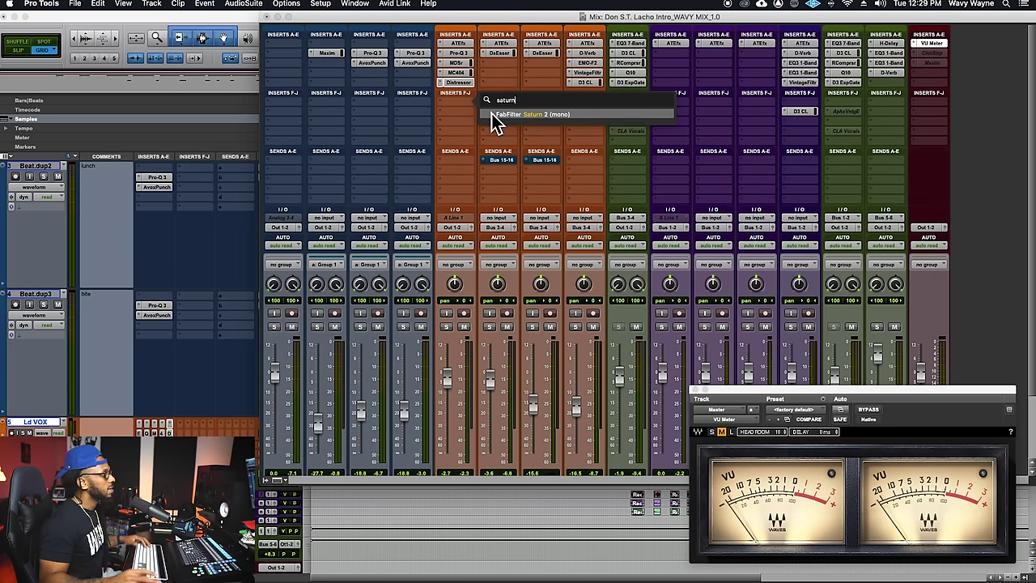
left_click(494, 114)
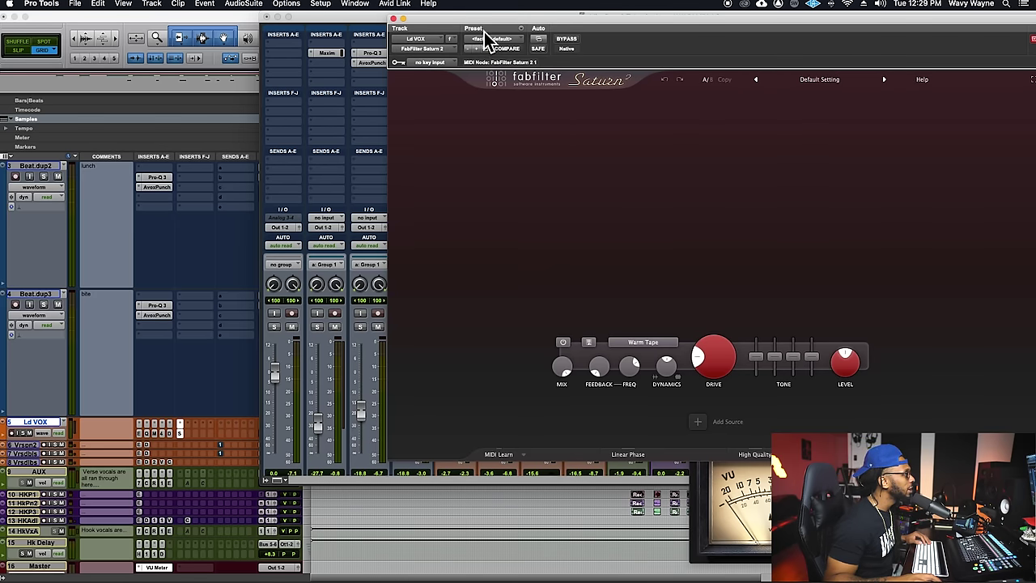
Step: Load the Wavy Adam preset in Saturn 2, close the plug-in and return to the Mix window
left_click_drag(486, 29, 421, 93)
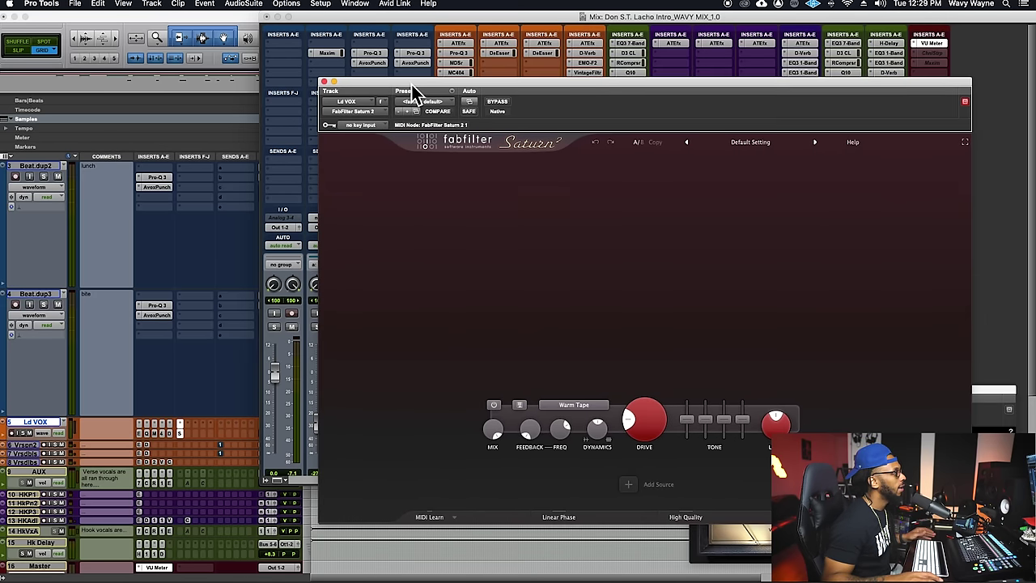
left_click(449, 103)
left_click(435, 75)
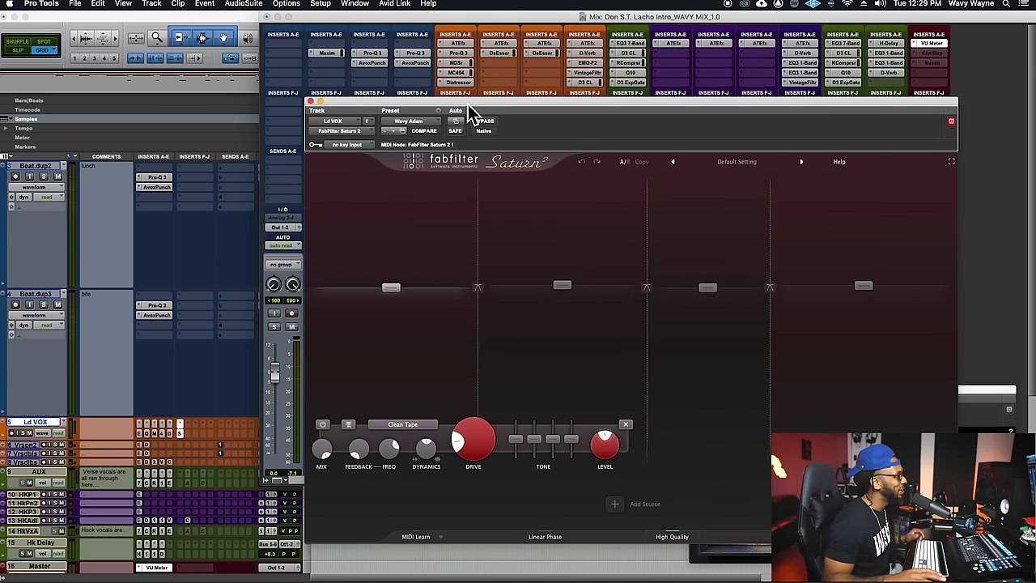
left_click(239, 28)
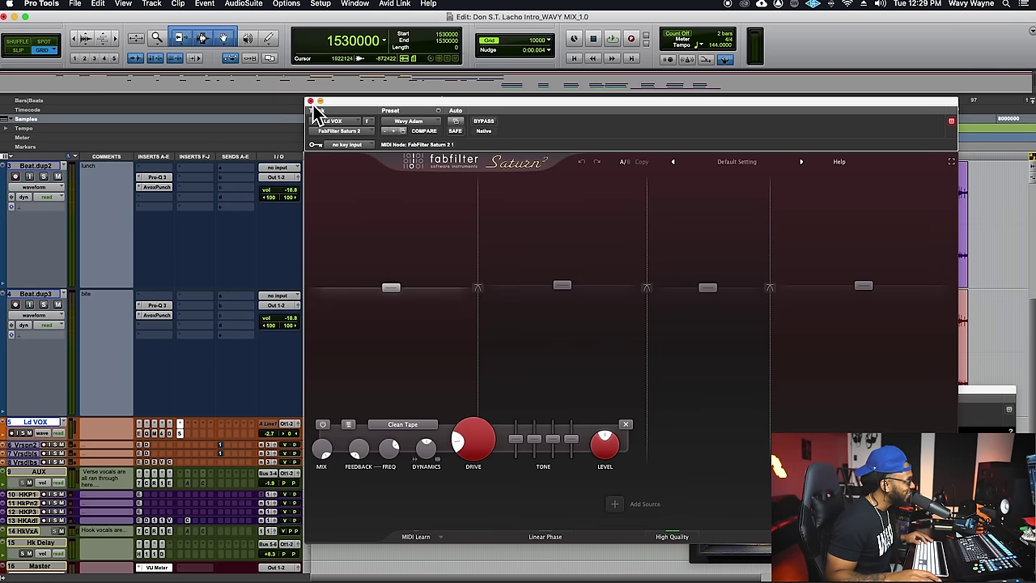
left_click(311, 102)
key("super+equal")
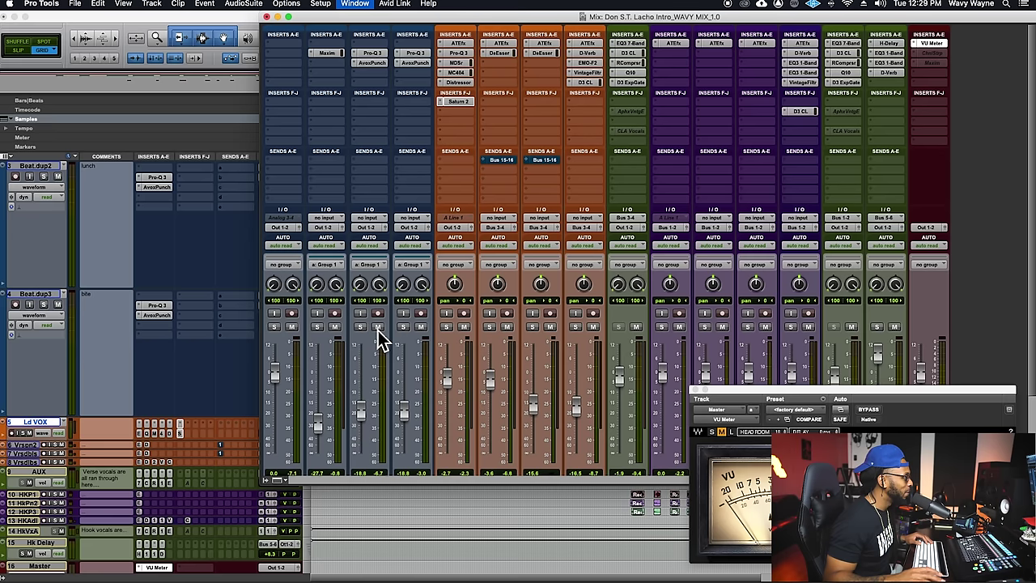
Step: Play the mix and bypass then re-enable Saturn 2 on Ld VOX to compare the vocal with and without saturation
key("space")
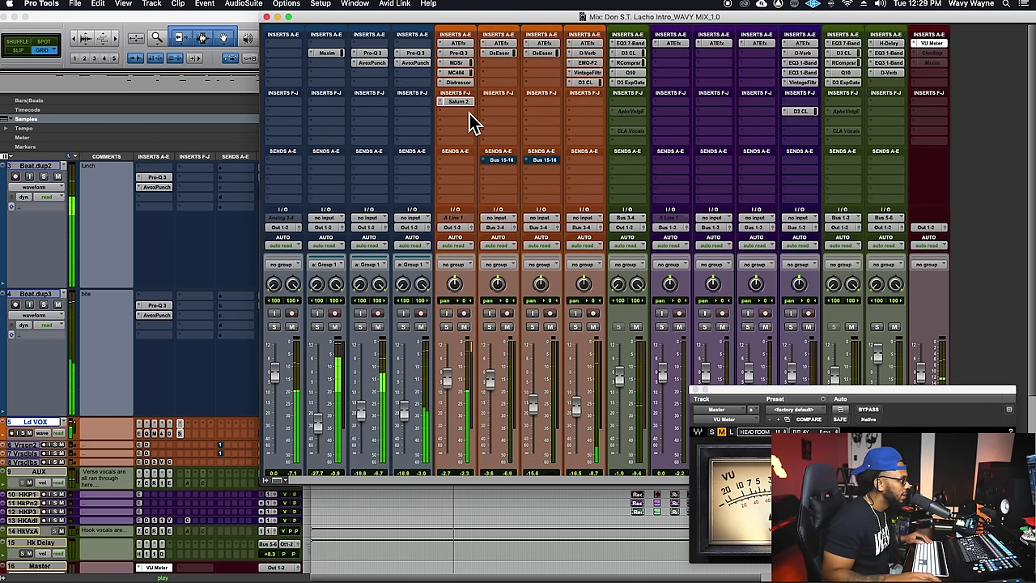
left_click(460, 105)
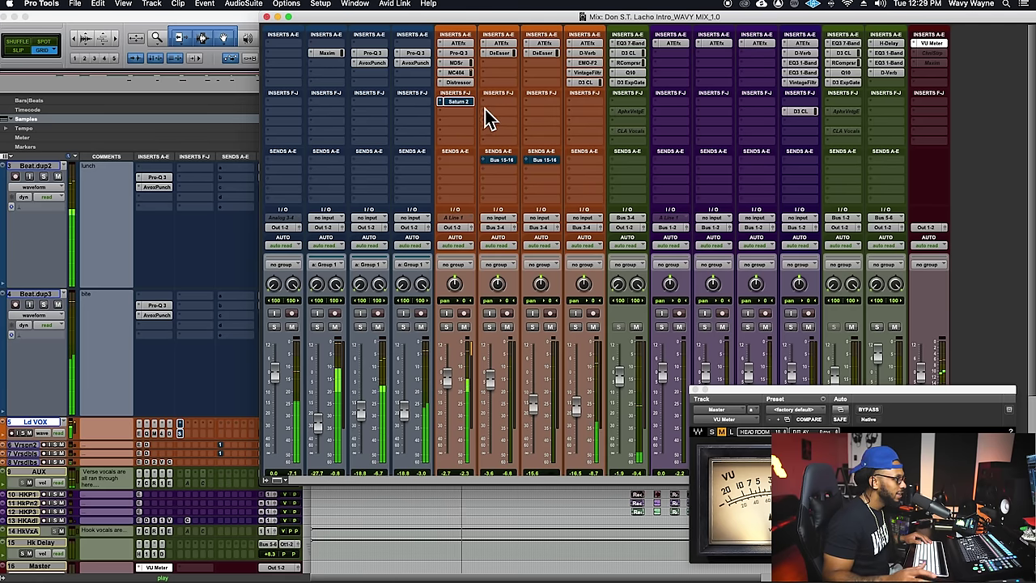
left_click(469, 103)
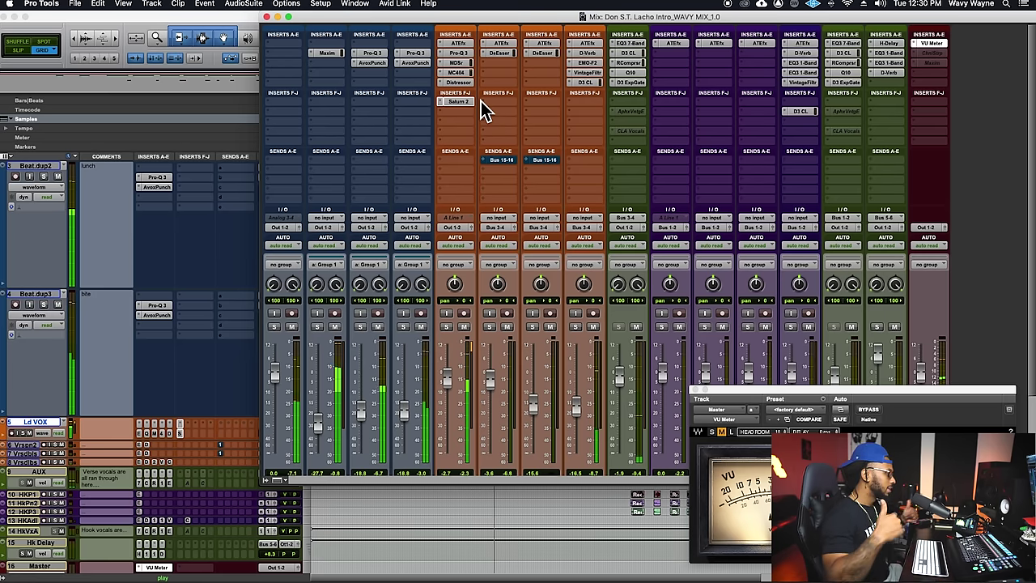
Step: Insert LimitedZ_v2 (mono) in the Ld VOX track's F-J insert slot below Saturn 2
left_click(457, 116)
left_click(472, 94)
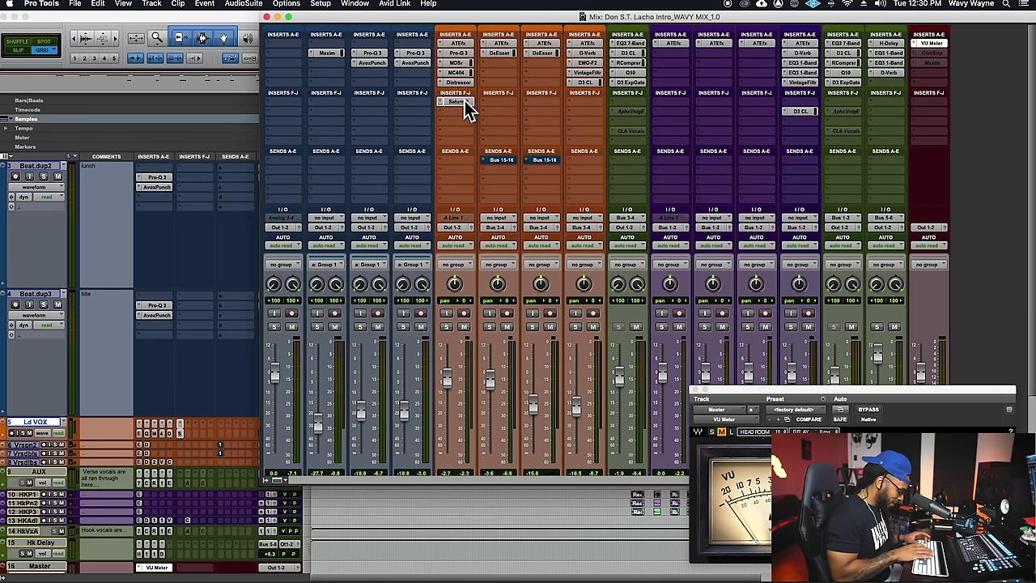
type("limi")
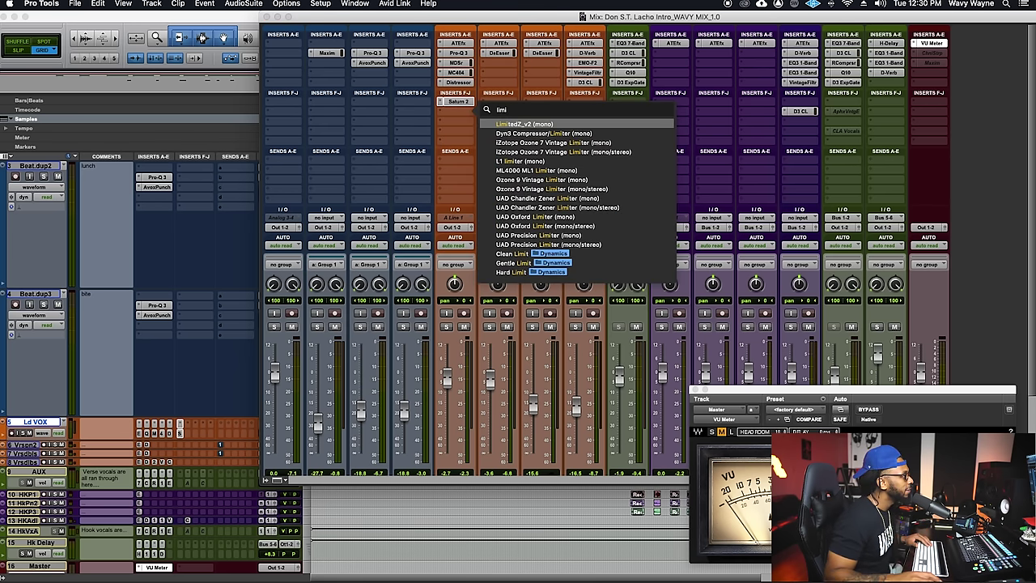
left_click(505, 124)
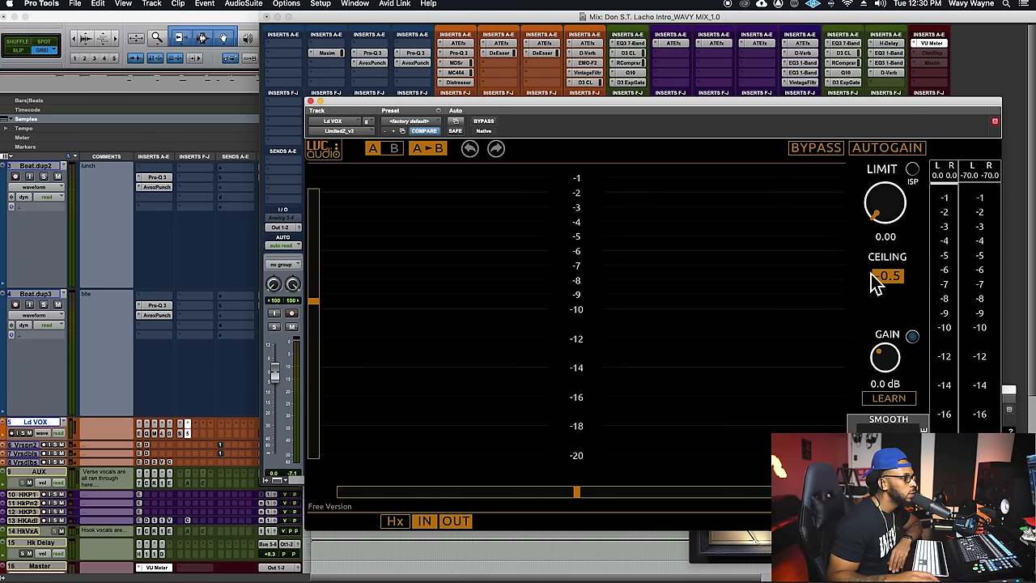
Step: Set the LimitedZ limiter's ceiling to -1 and play the mix to hear it on Ld VOX
left_click(886, 277)
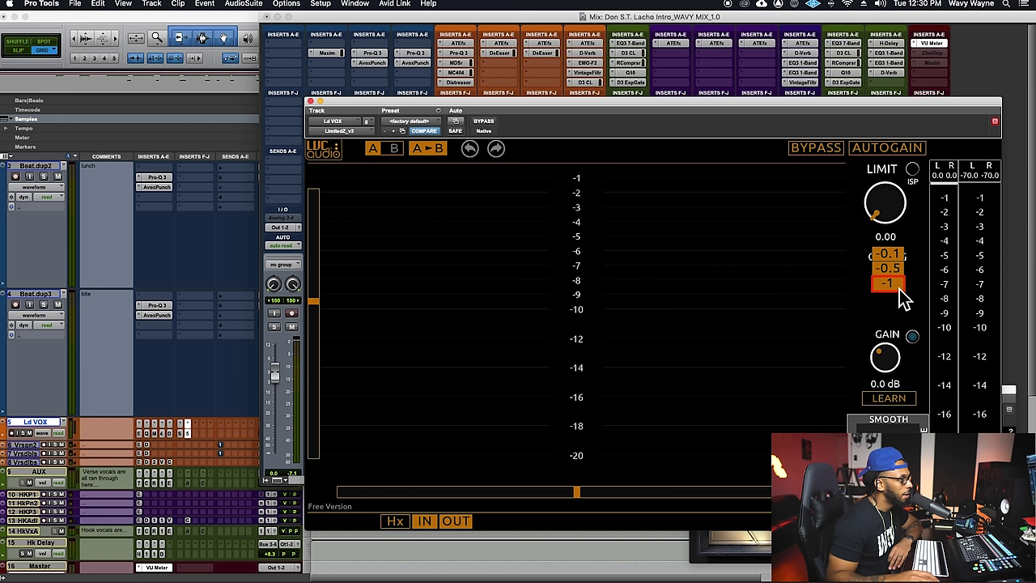
left_click(889, 283)
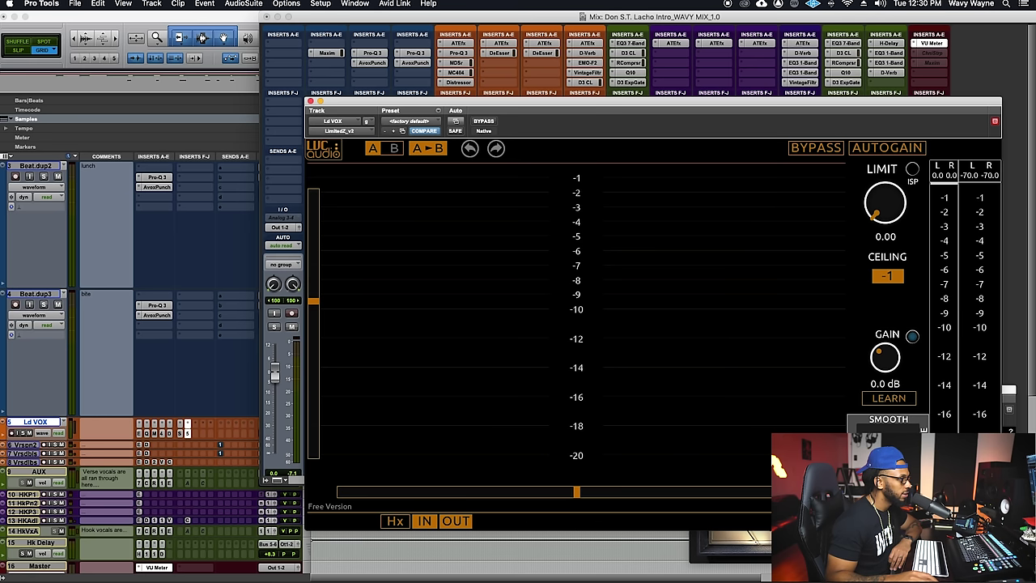
key("space")
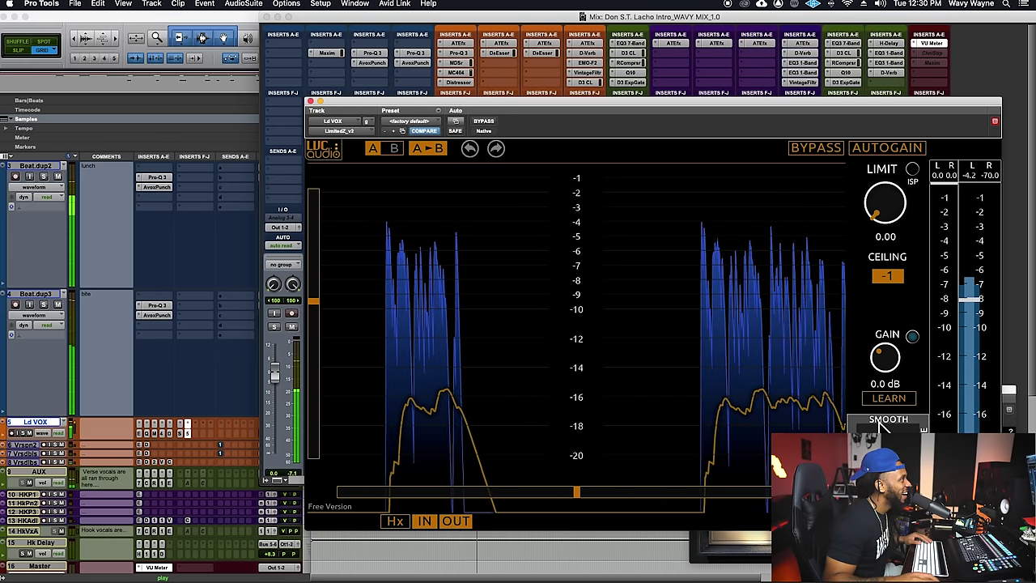
Step: Open Auto-Tune EFX+ on Ld VOX and, with the mix playing, set Retune Speed to 11 and Humanize to 15
left_click(461, 43)
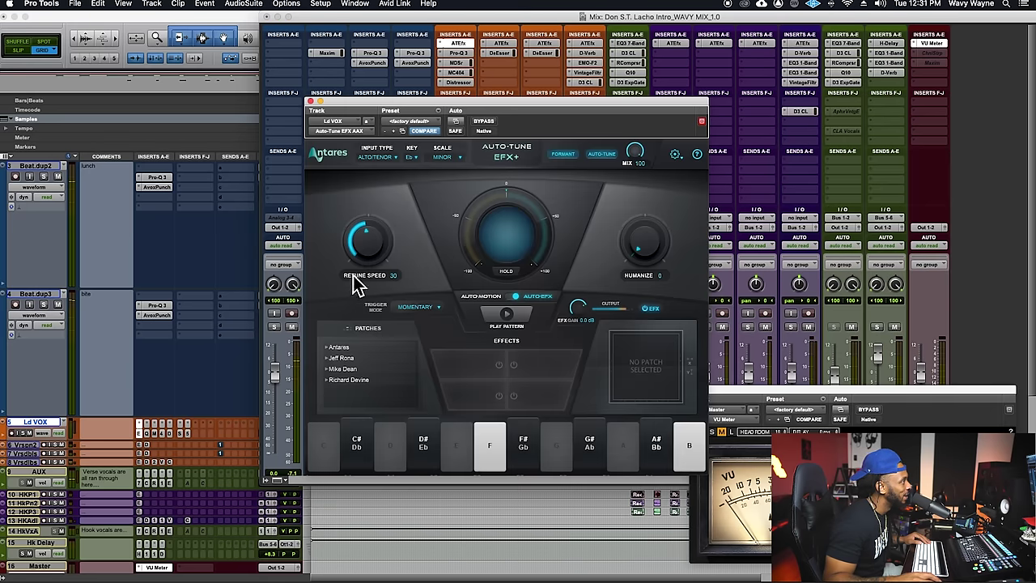
scroll(362, 259, "down", 4)
scroll(365, 251, "down", 4)
key("space")
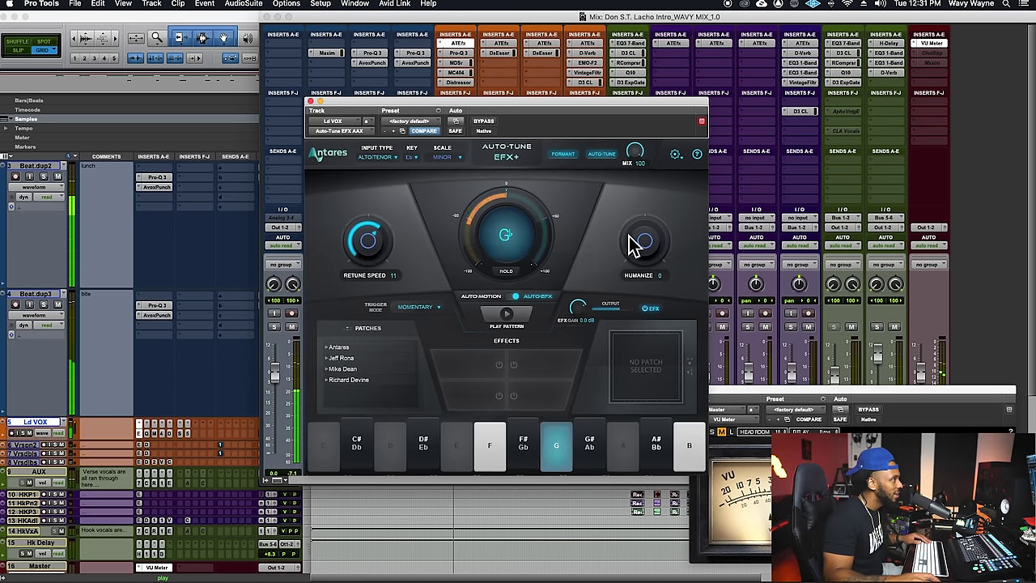
scroll(649, 234, "up", 6)
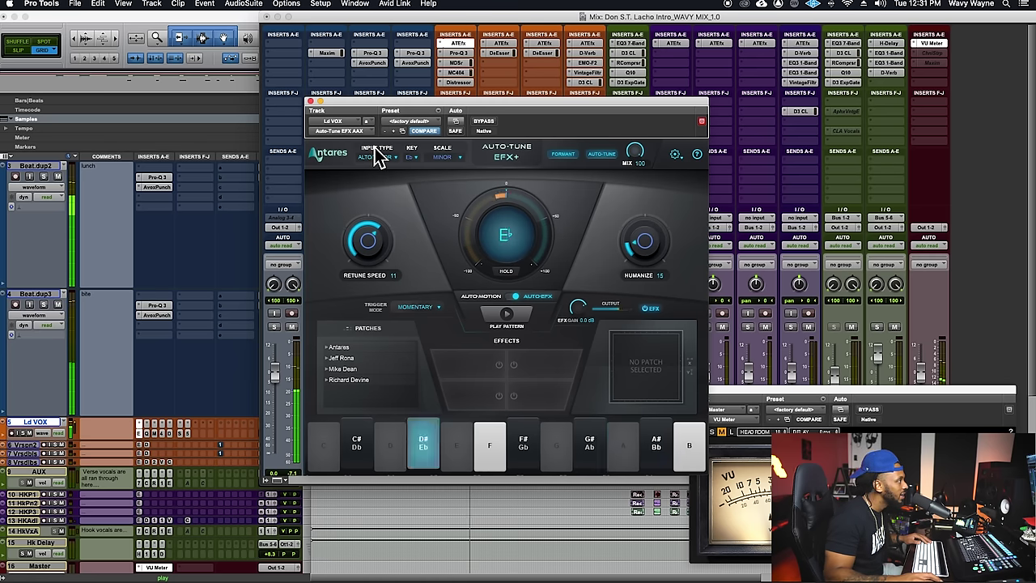
Step: Set the lead vocal's Auto-Tune EFX+ retune speed to 16 and its input type to Low Male
scroll(374, 243, "up", 2)
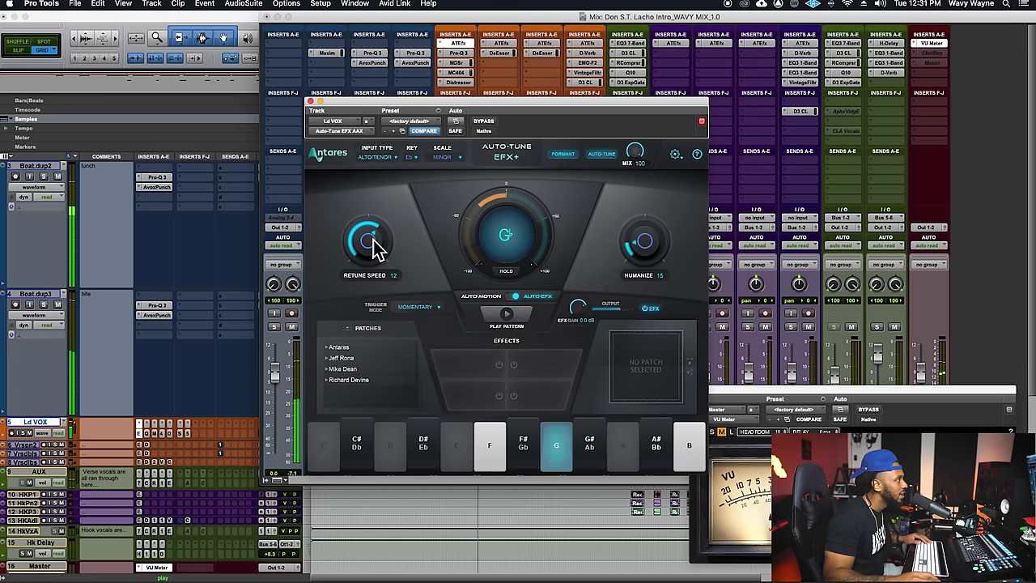
scroll(373, 246, "up", 3)
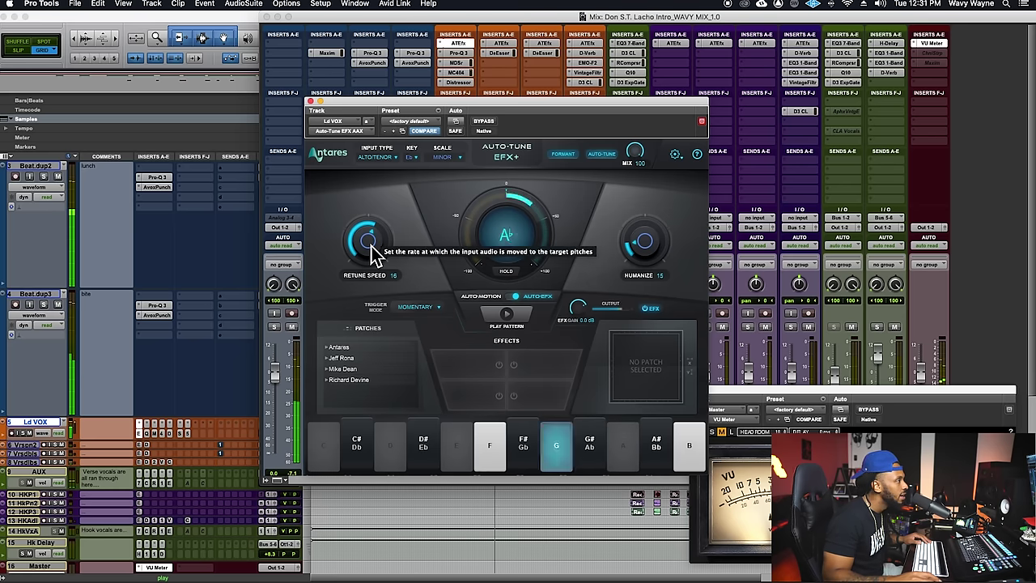
left_click(381, 157)
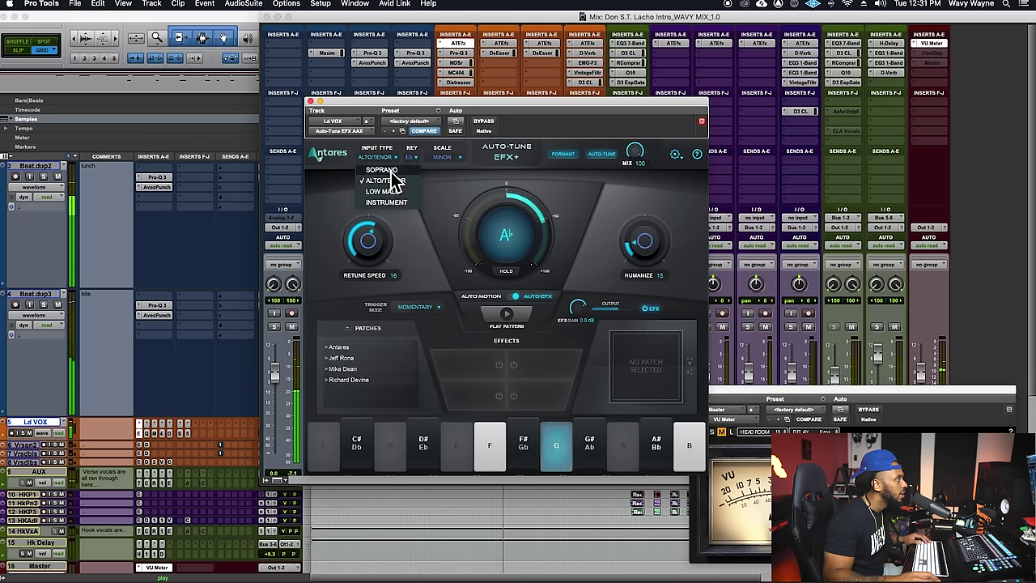
left_click(393, 191)
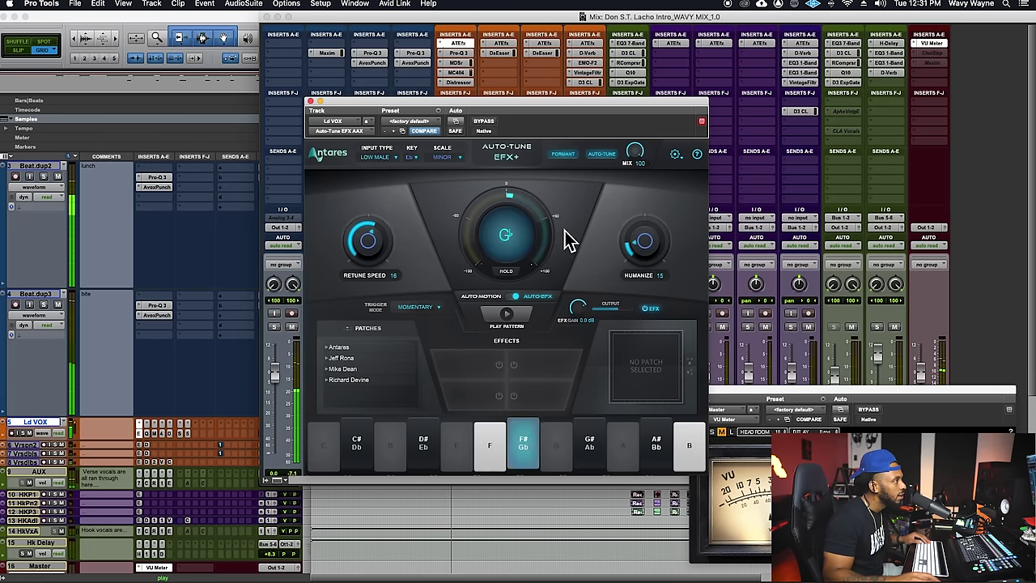
Step: Set Auto-Tune's Humanize to 23, audition Formant off and back on, and close the plug-in window
left_click_drag(671, 262, 665, 247)
left_click(563, 162)
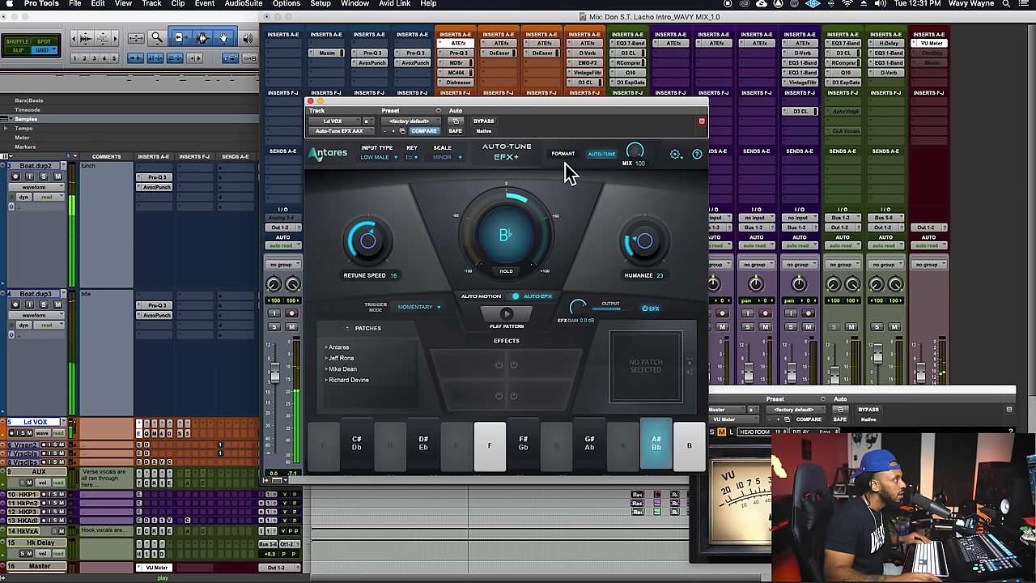
left_click(566, 164)
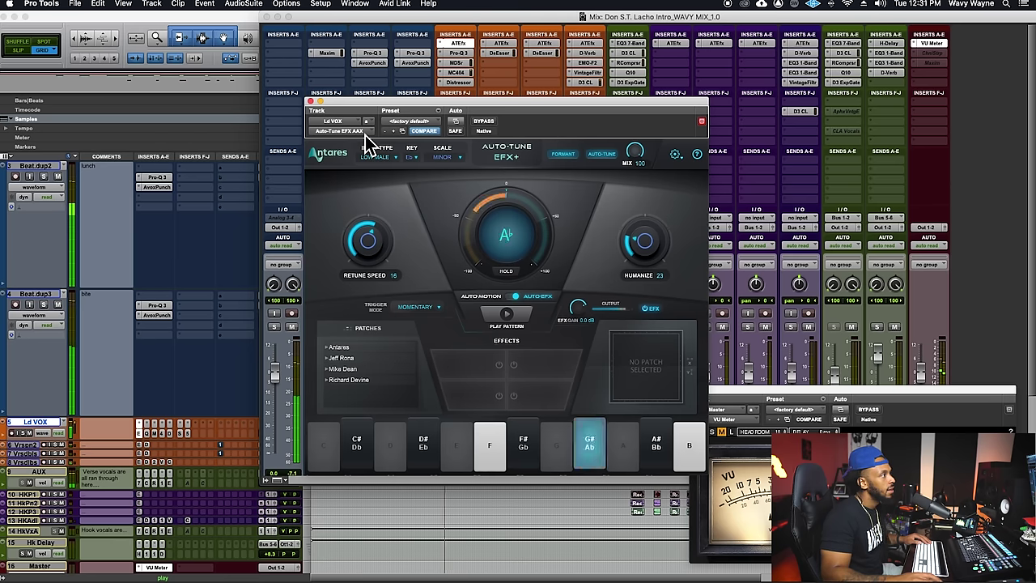
left_click(311, 101)
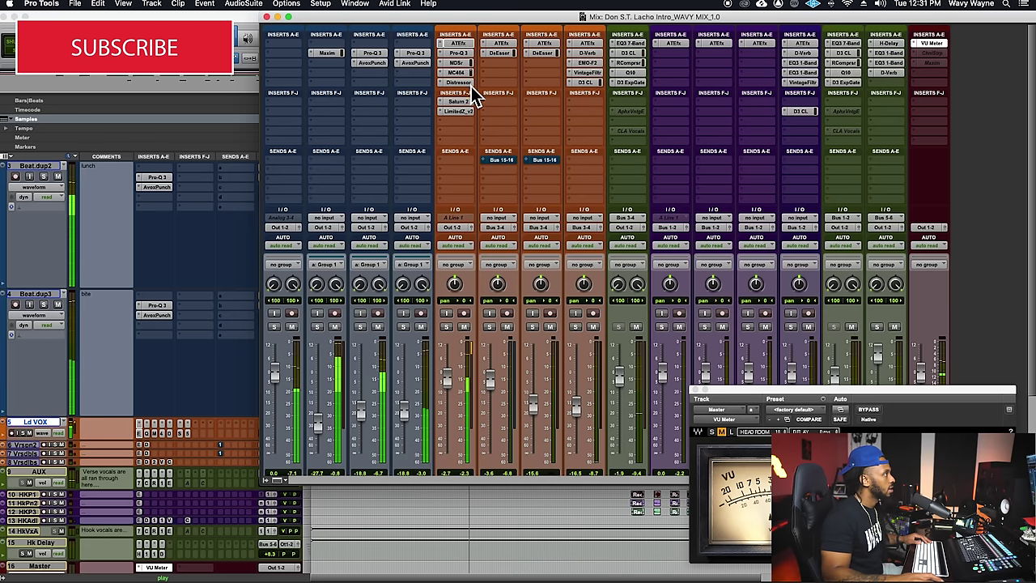
Step: Turn on Delay Compensation for the session
left_click(293, 5)
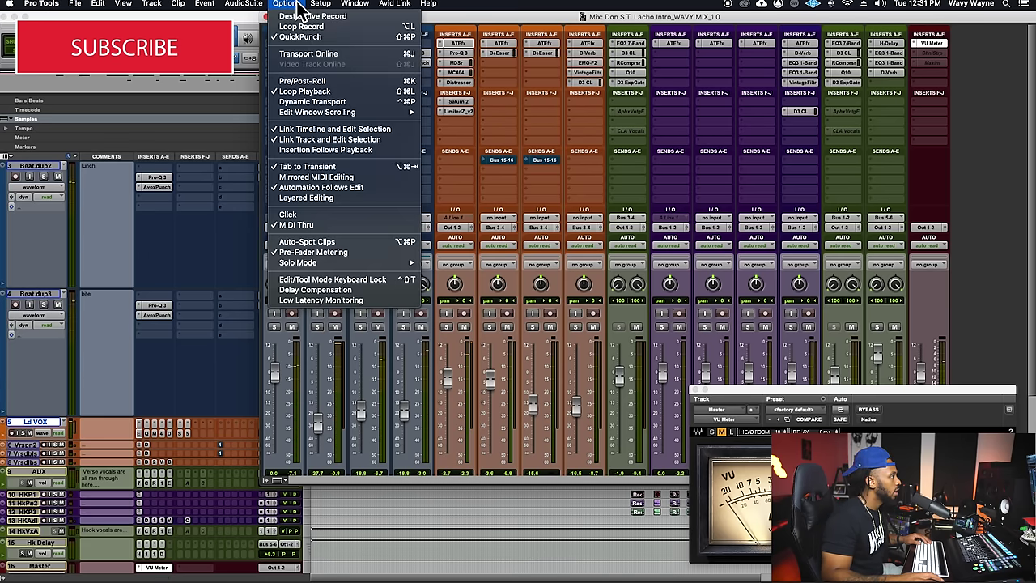
left_click(298, 5)
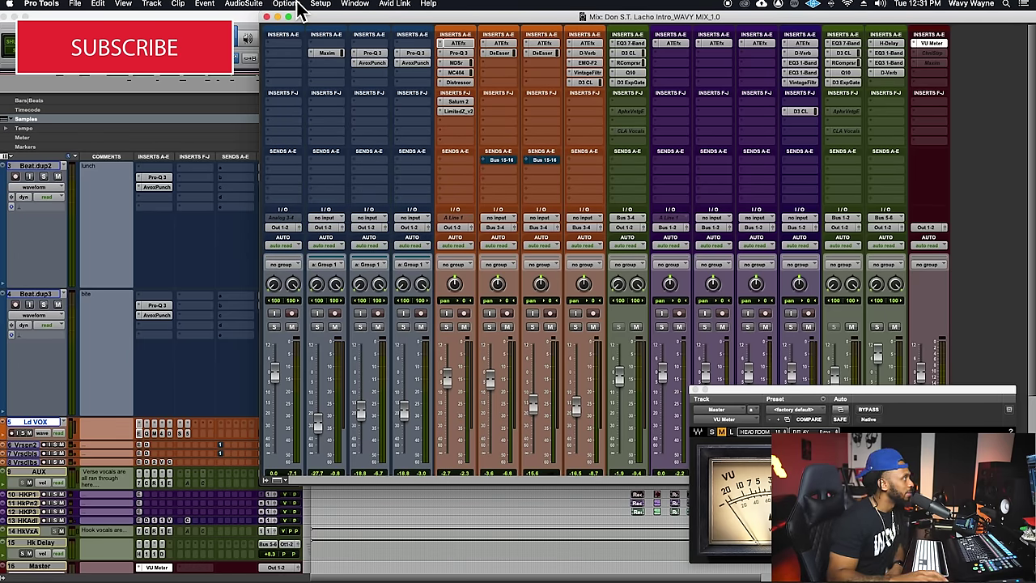
left_click(299, 5)
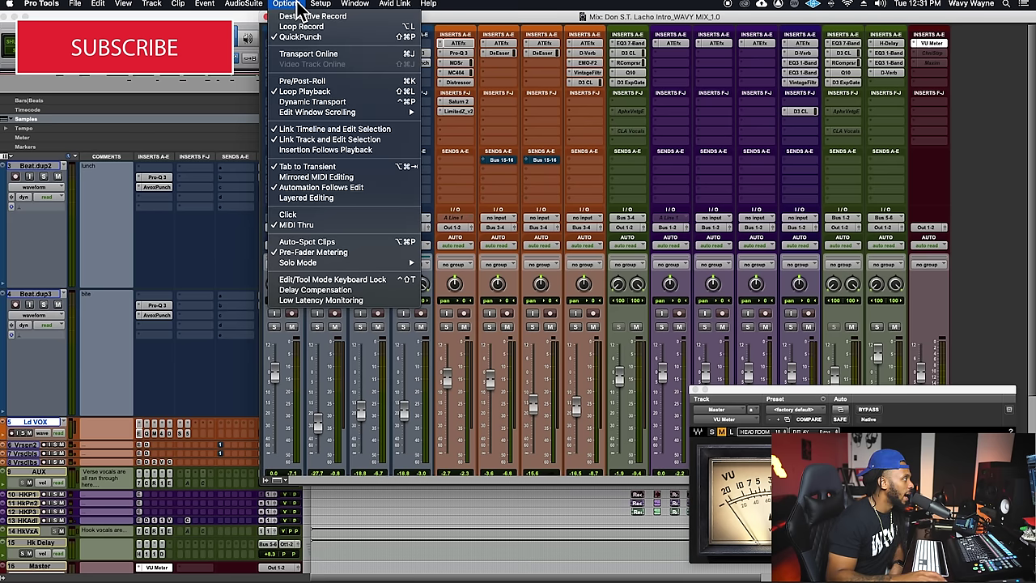
left_click(309, 293)
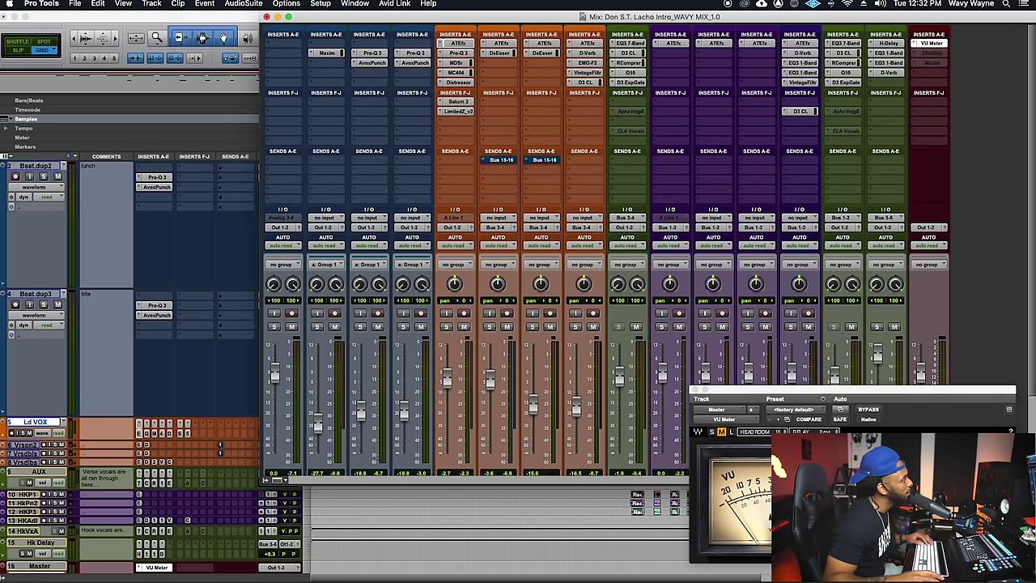
Step: Increase the Ld VOX track height in the Edit window and save the session
key("super+equal")
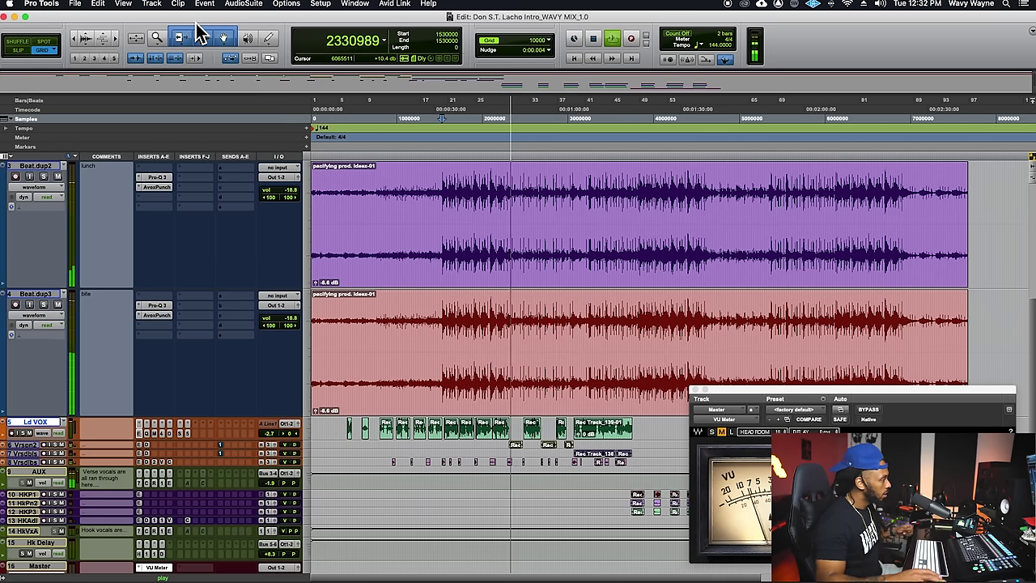
left_click_drag(257, 440, 265, 492)
key("ctrl+Up")
key("super+s")
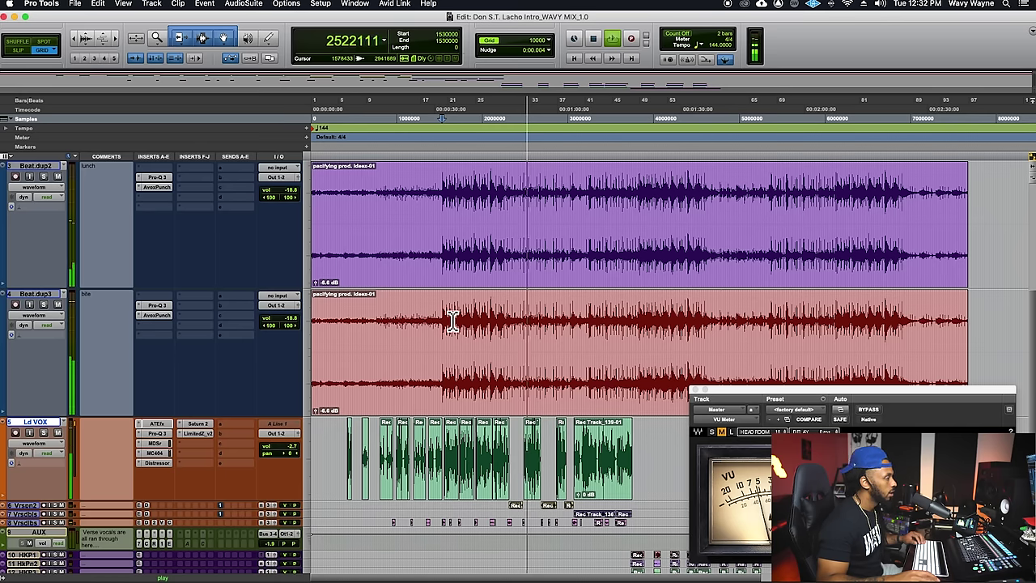
Step: Place the edit cursor at sample 1540000, where the beat gets louder, at a closer timeline zoom and stop playback
left_click(451, 322)
key("super+bracketright")
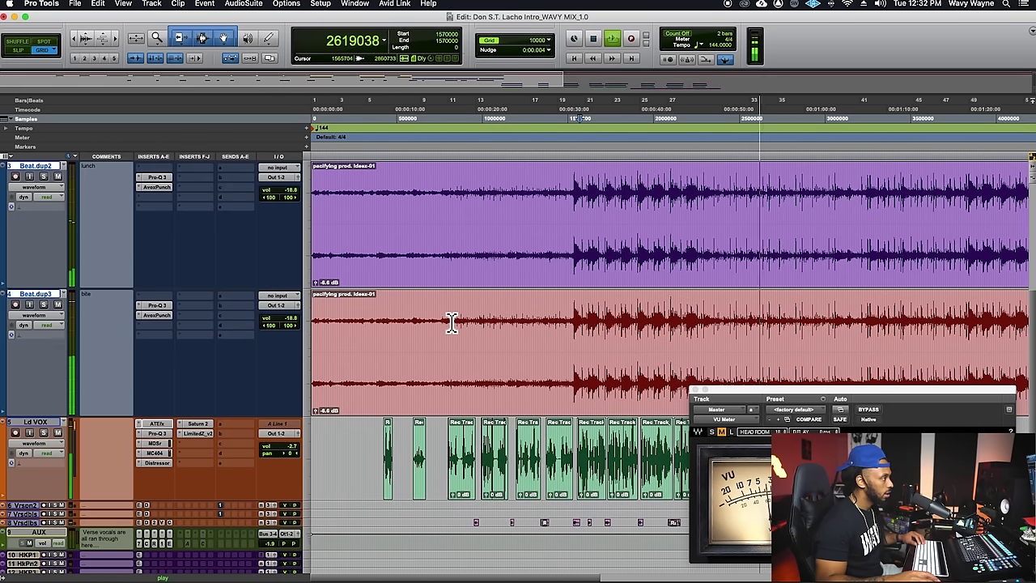
left_click(580, 320)
key("space")
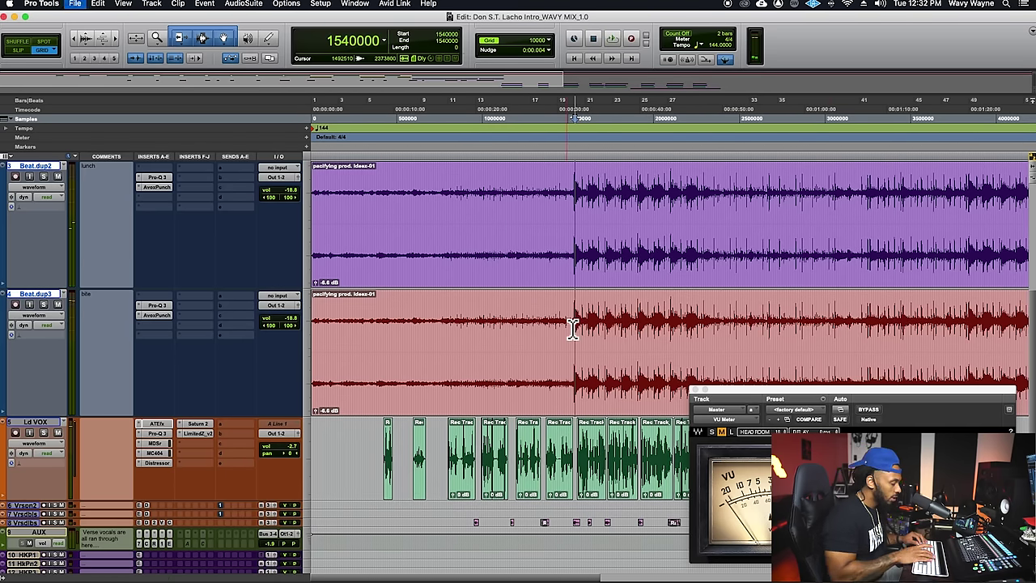
Step: Check the MC404 multiband compressor on Ld VOX during playback and set the track's fader to -1.1 dB
key("super+equal")
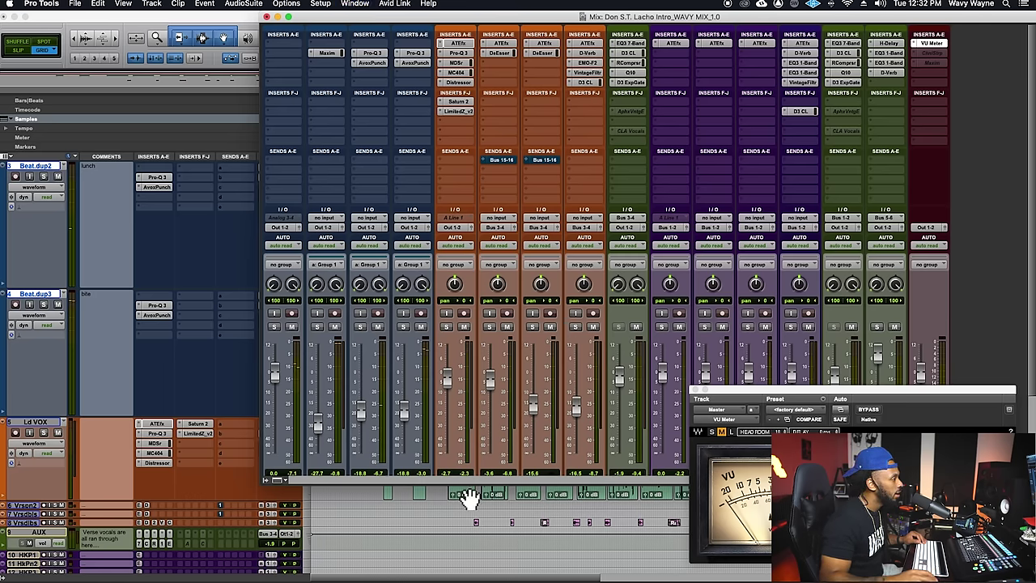
left_click_drag(472, 494, 472, 523)
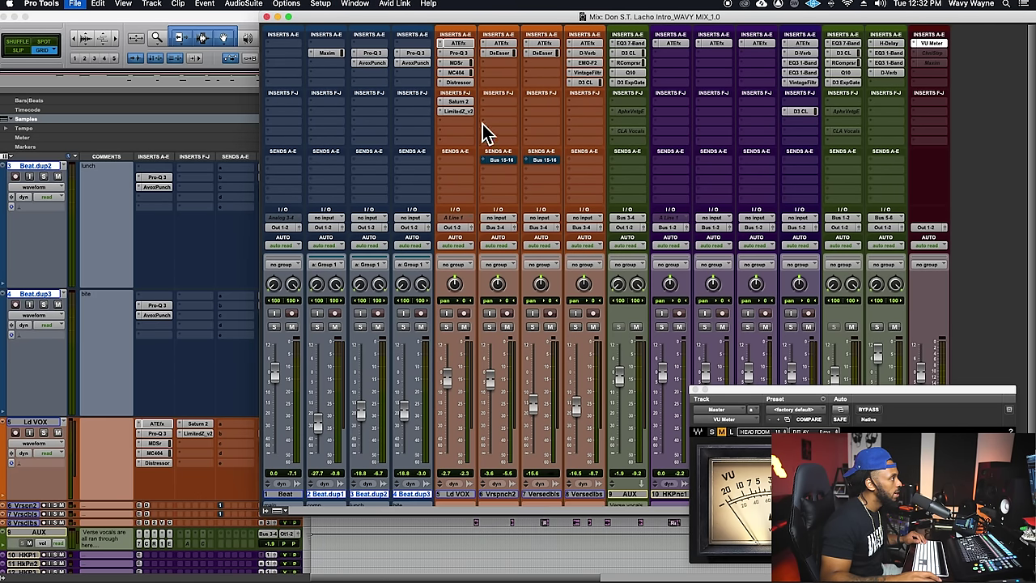
left_click(458, 73)
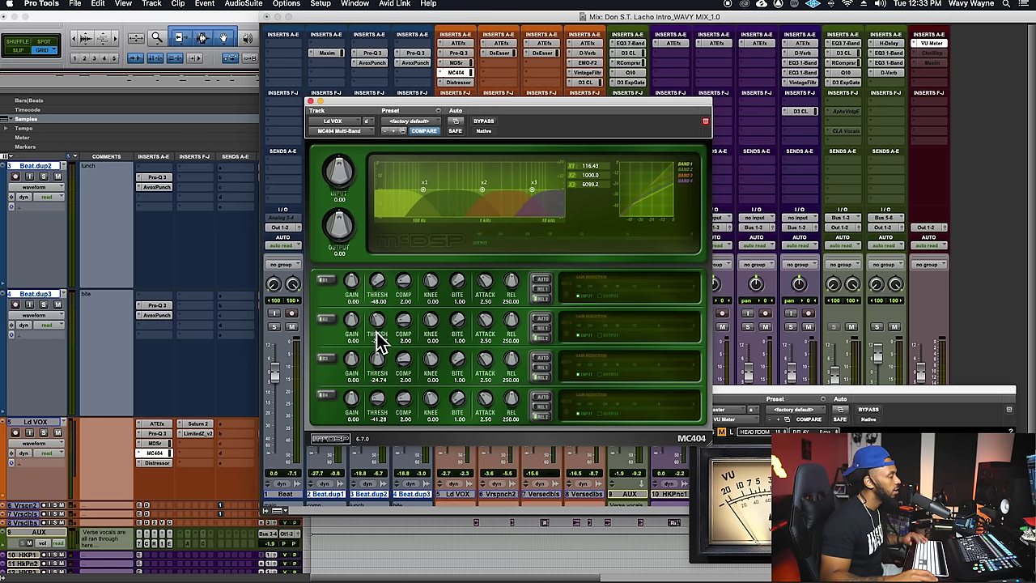
key("space")
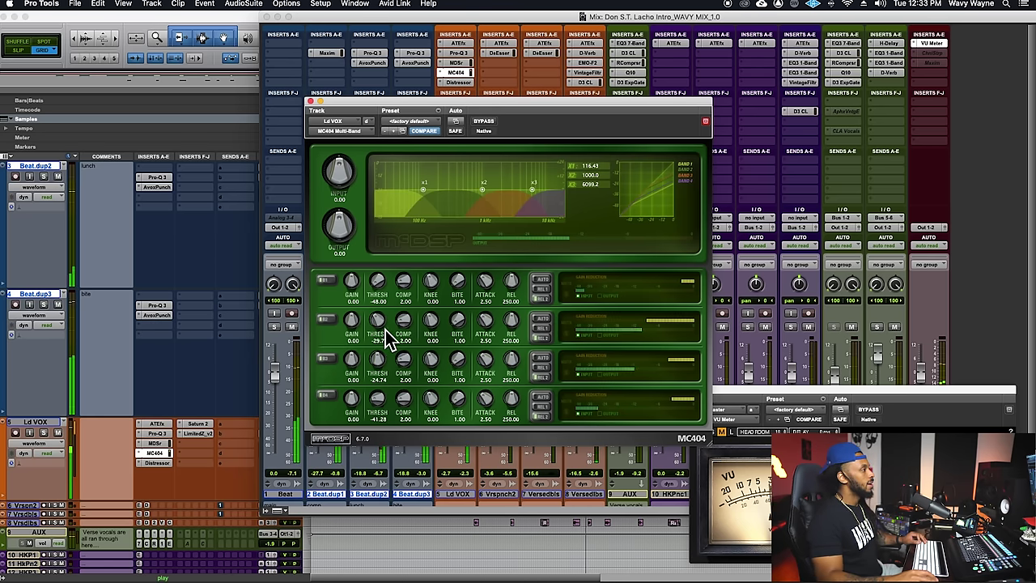
left_click(309, 103)
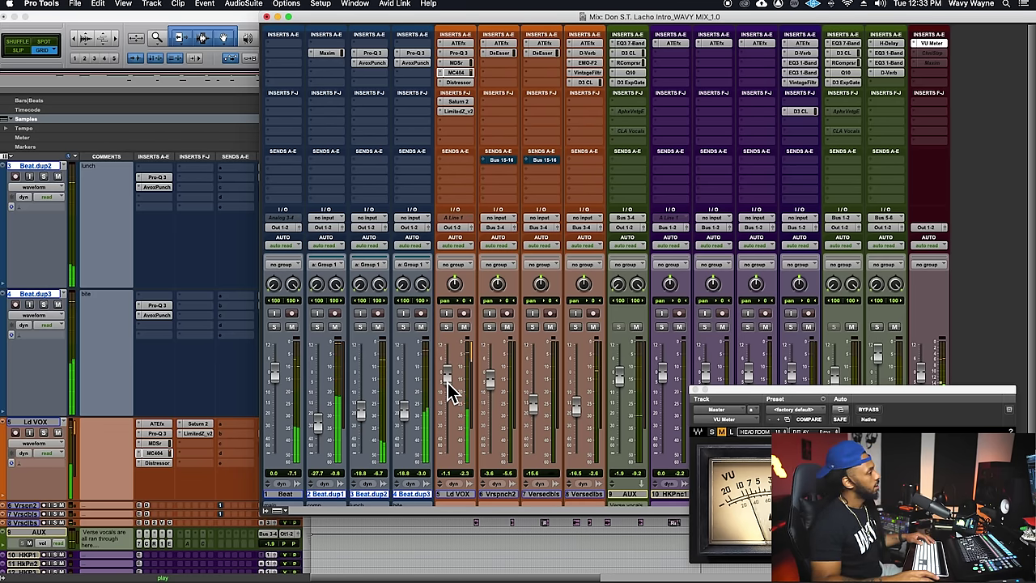
Step: Insert the Antares Punch plug-in after the limiter on Ld VOX and set its gain to 2.9
left_click(448, 127)
left_click(439, 122)
left_click(448, 123)
left_click(476, 107)
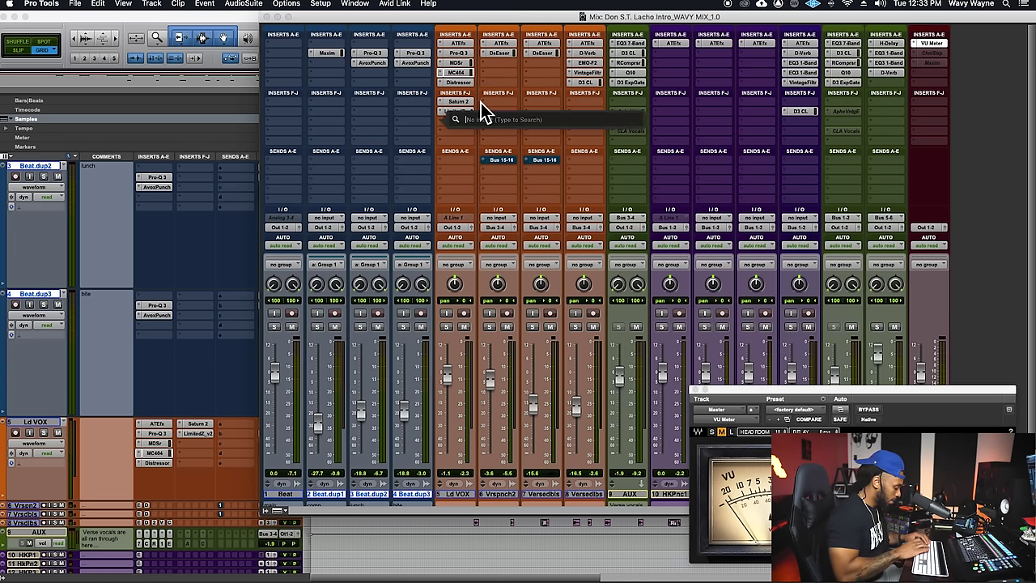
type("punch")
key("Return")
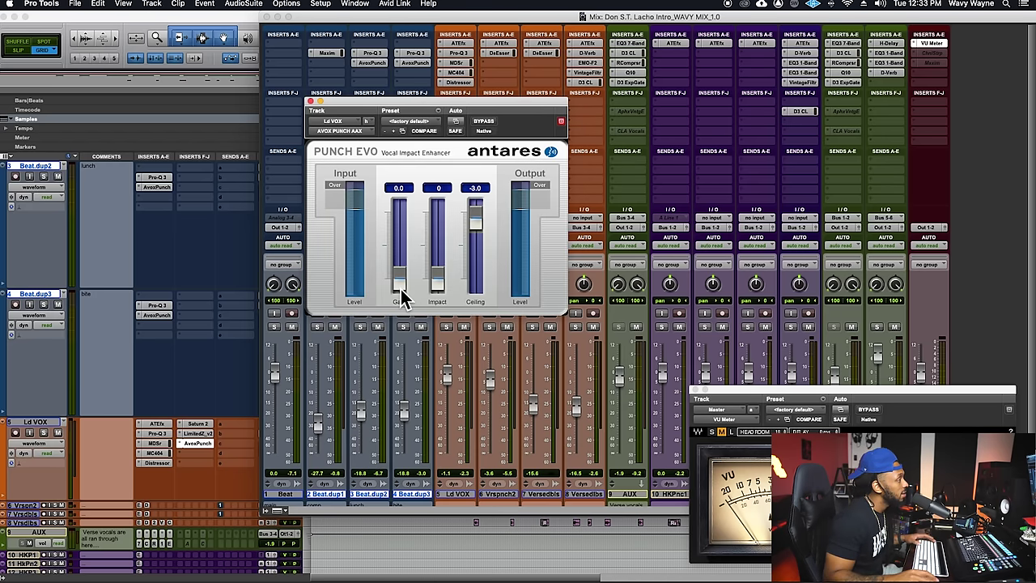
left_click_drag(403, 298, 408, 279)
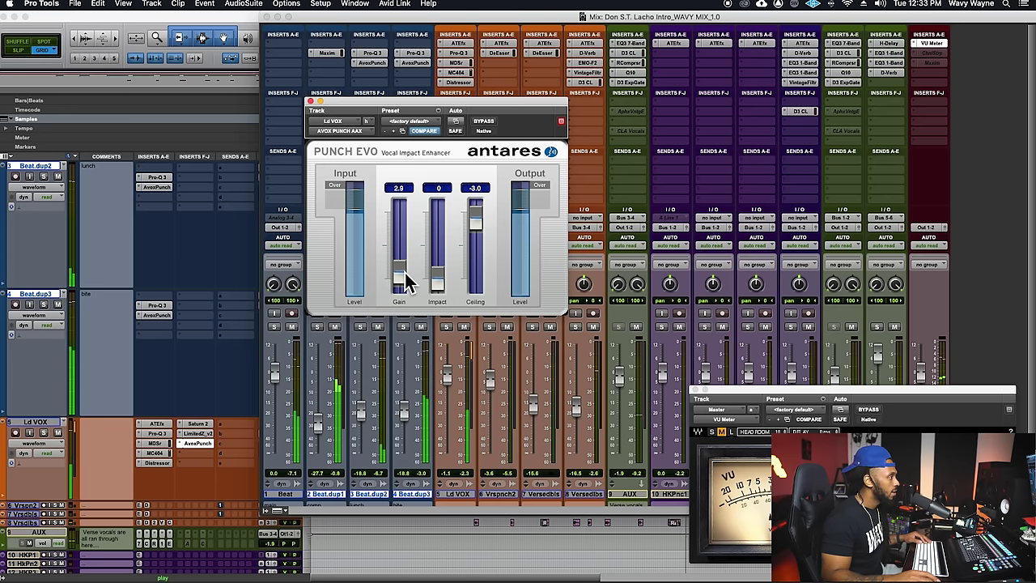
left_click(310, 102)
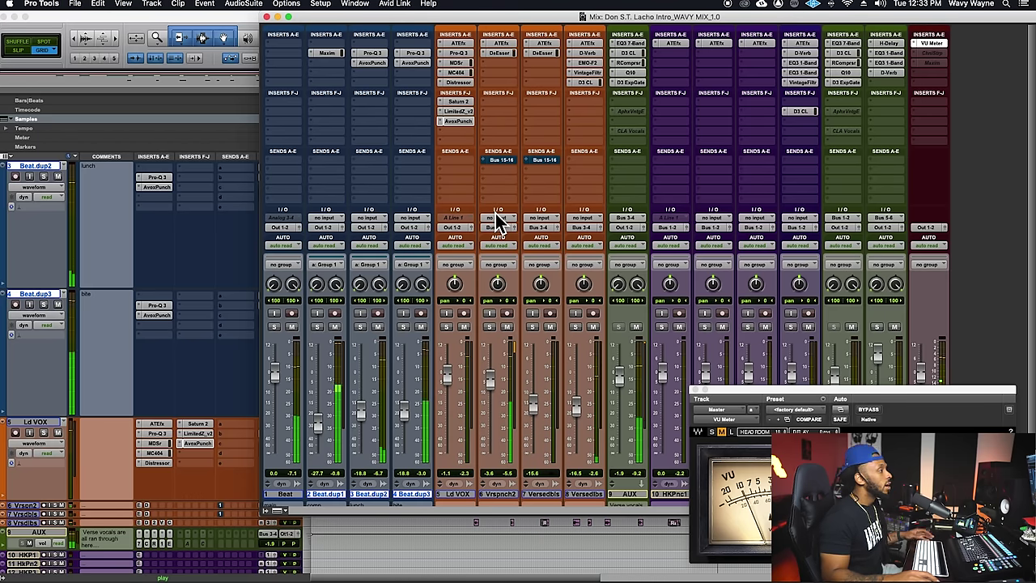
Step: Select the Vrspnch2 track, return to the Edit window and close the VU Meter plug-in window
left_click(502, 495)
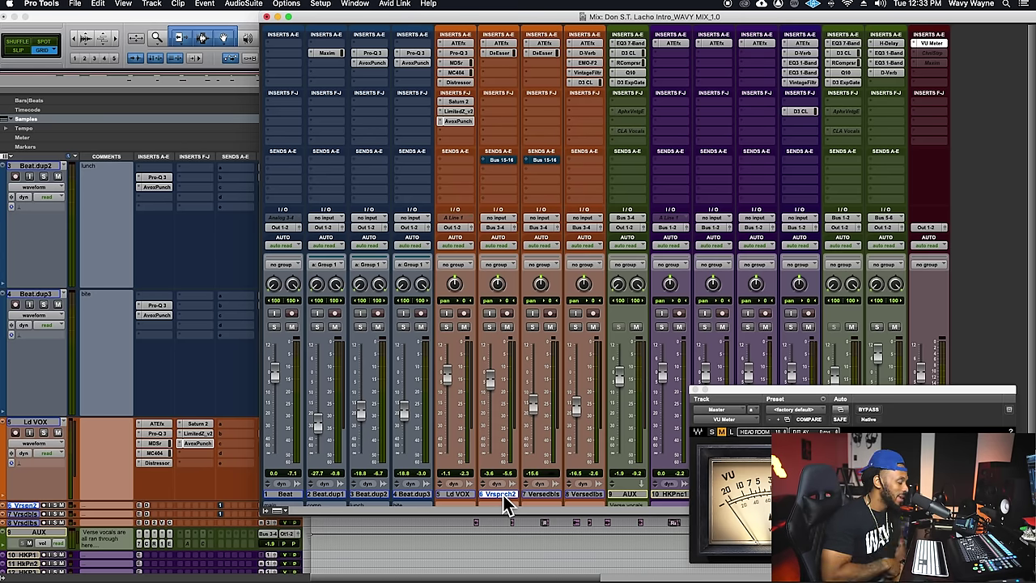
key("super+equal")
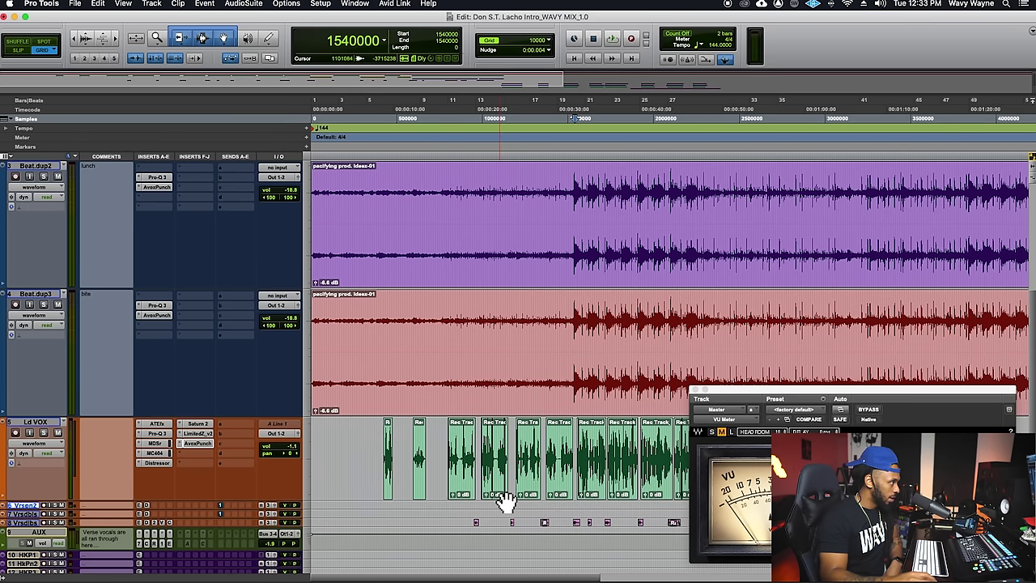
left_click(695, 390)
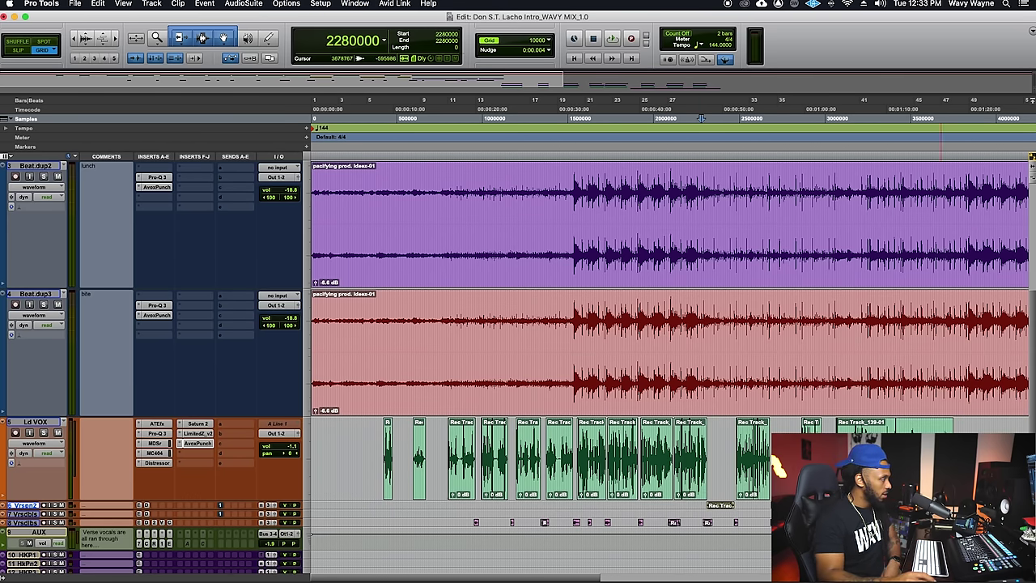
Step: Duplicate the Ld VOX track once with its inserts, sends and group assignments, excluding playlists and automation
left_click(50, 432)
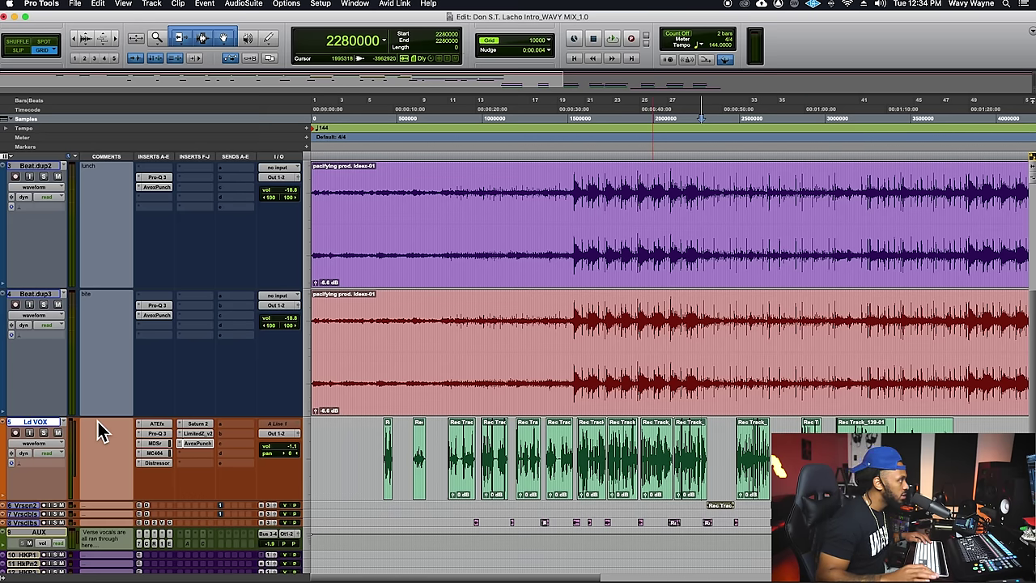
key("alt+shift+d")
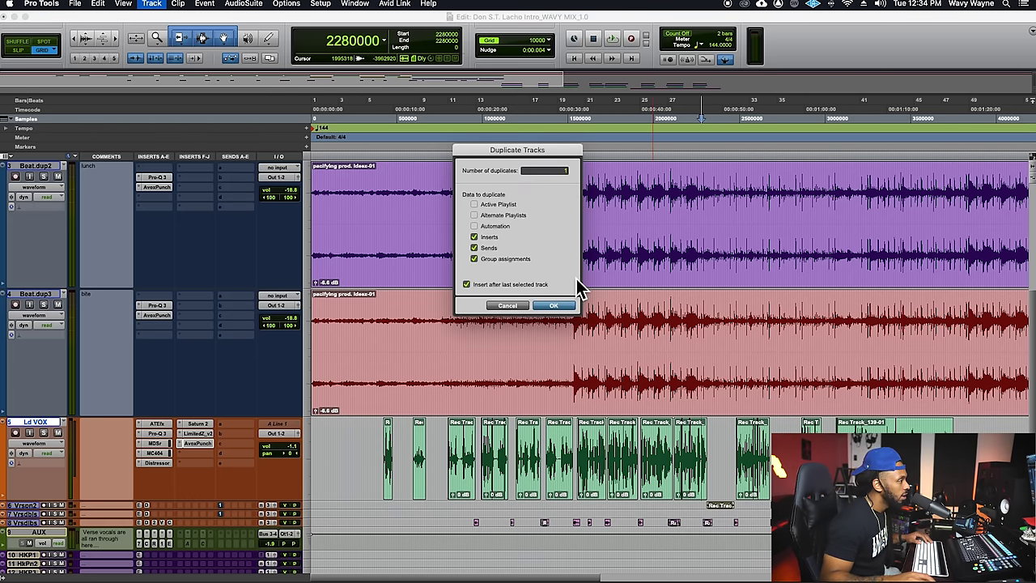
left_click(554, 306)
Step: Move the three verse punch clips onto the duplicated Ld VOX track and play from sample 2250000
scroll(726, 521, "down", 5)
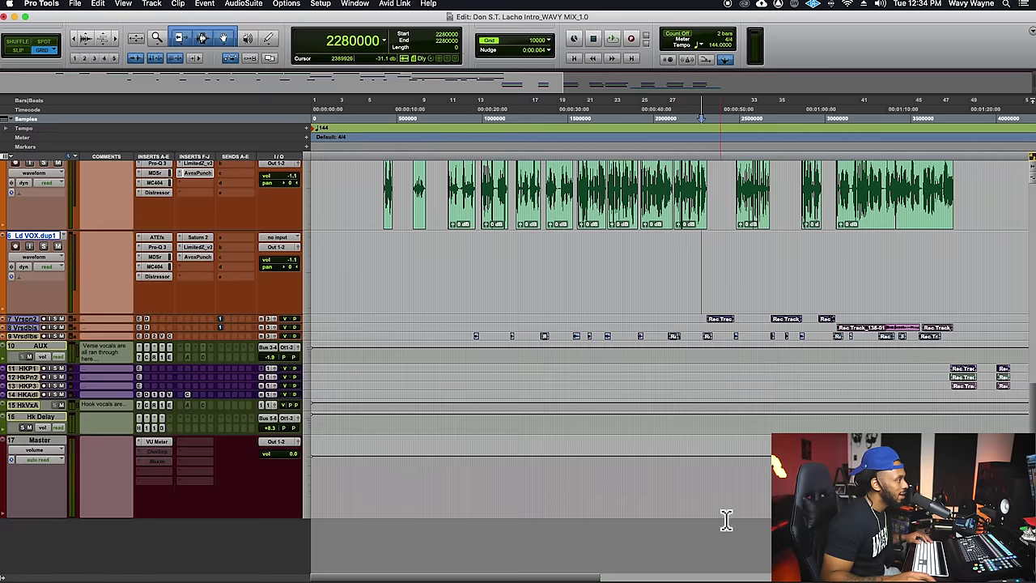
double_click(706, 322)
left_click_drag(732, 330, 733, 292)
left_click(699, 265)
key("space")
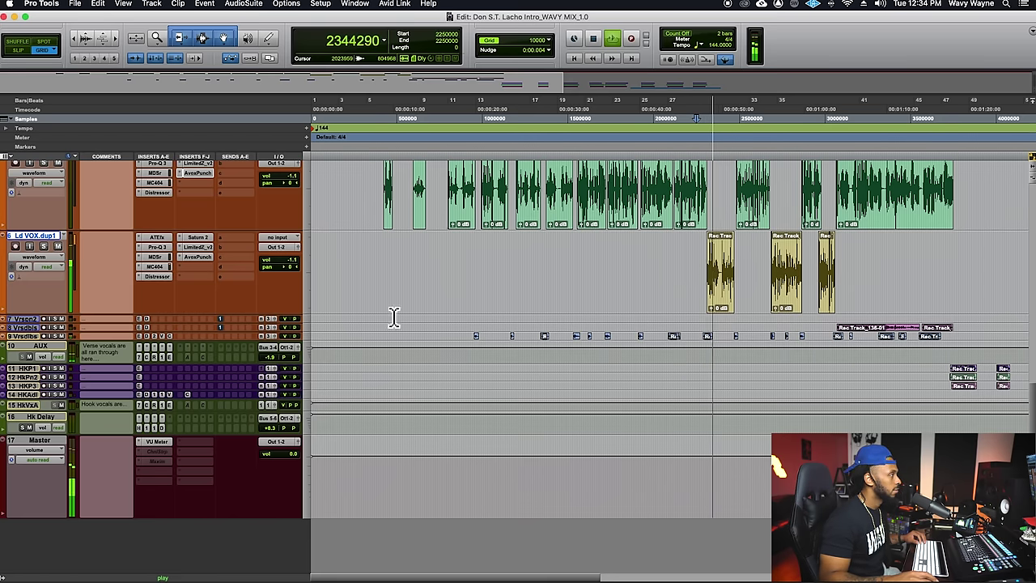
Step: Stop playback and delete the emptied verse punch track below the Ld VOX duplicate
left_click_drag(111, 327, 112, 365)
key("space")
right_click(31, 323)
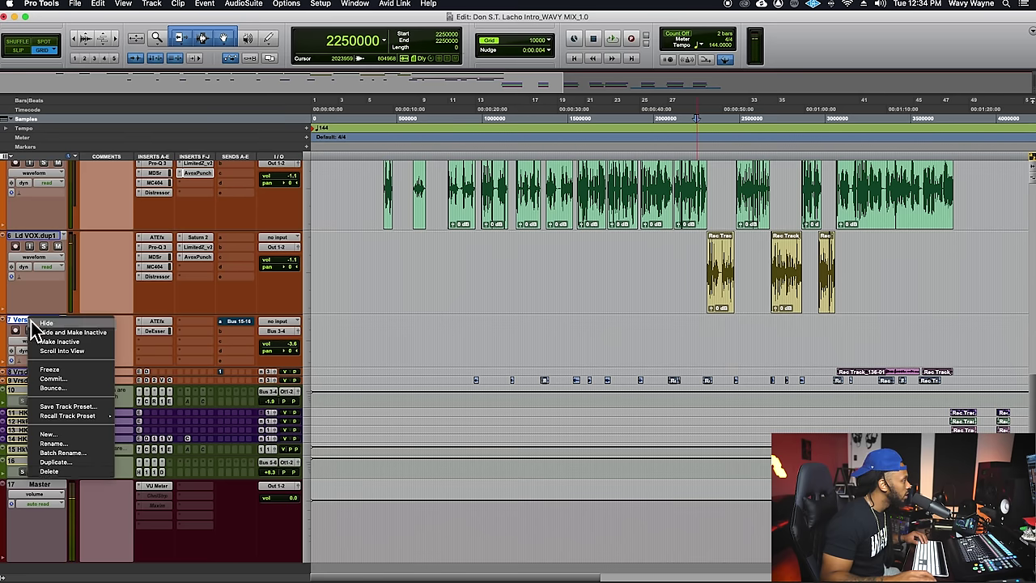
left_click(81, 477)
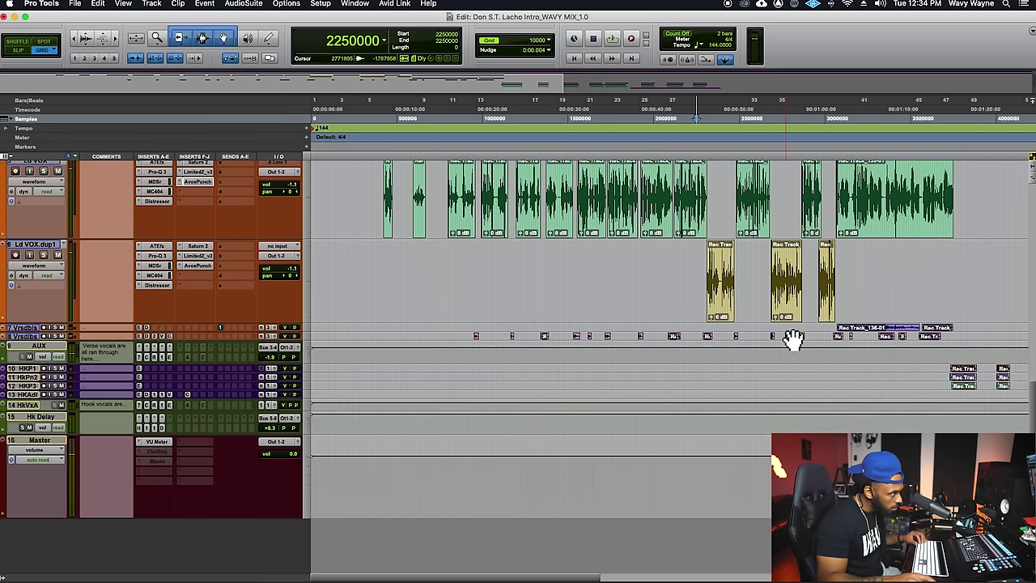
Step: Audition the moved punch clips from sample 2250000 and continue listening from sample 2540000
key("space")
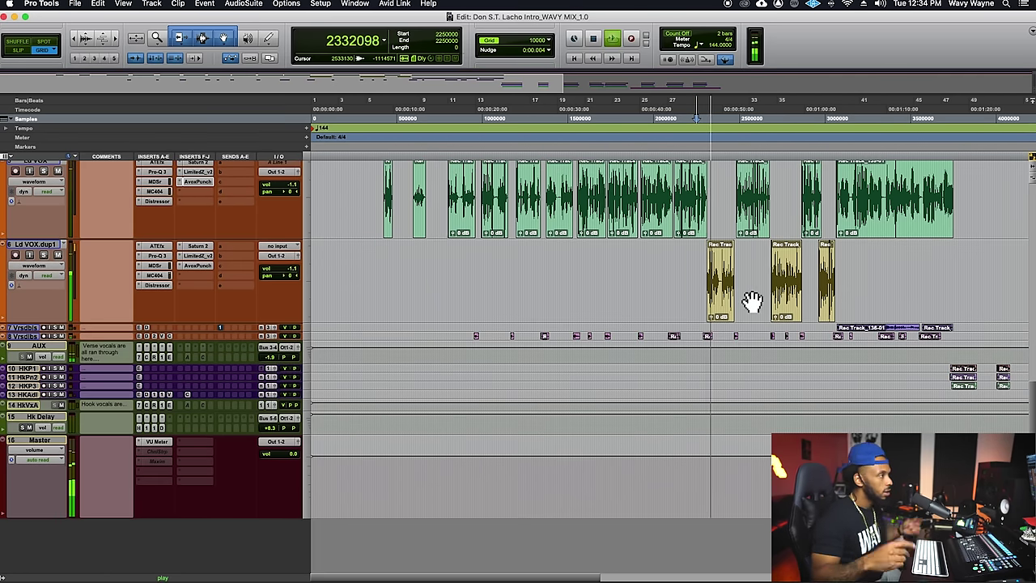
left_click(753, 267)
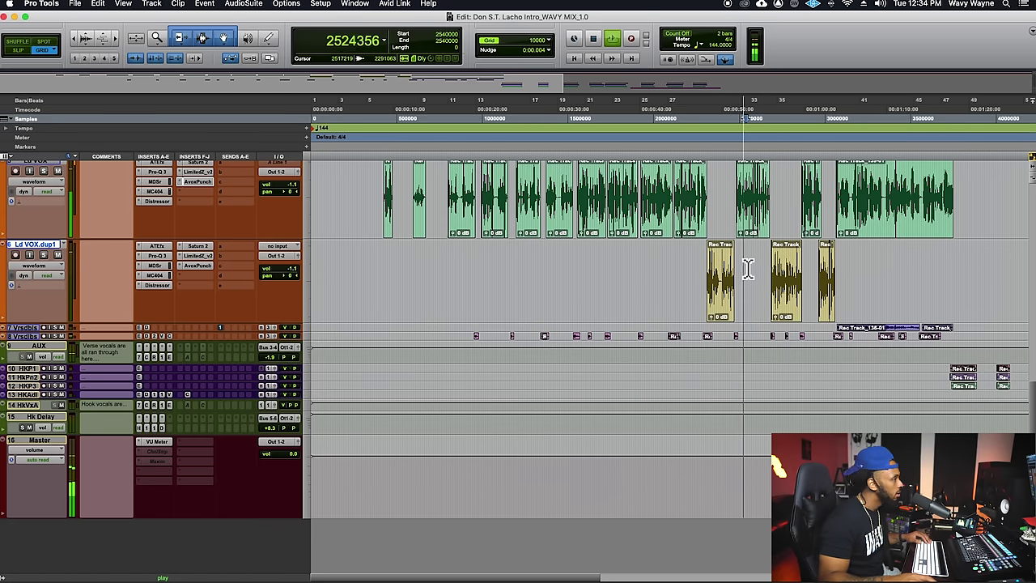
Step: Move the Rec Track_95-01 clip from Ld VOX down to Ld VOX.dup1, keeping its position on the timeline
left_click(771, 268)
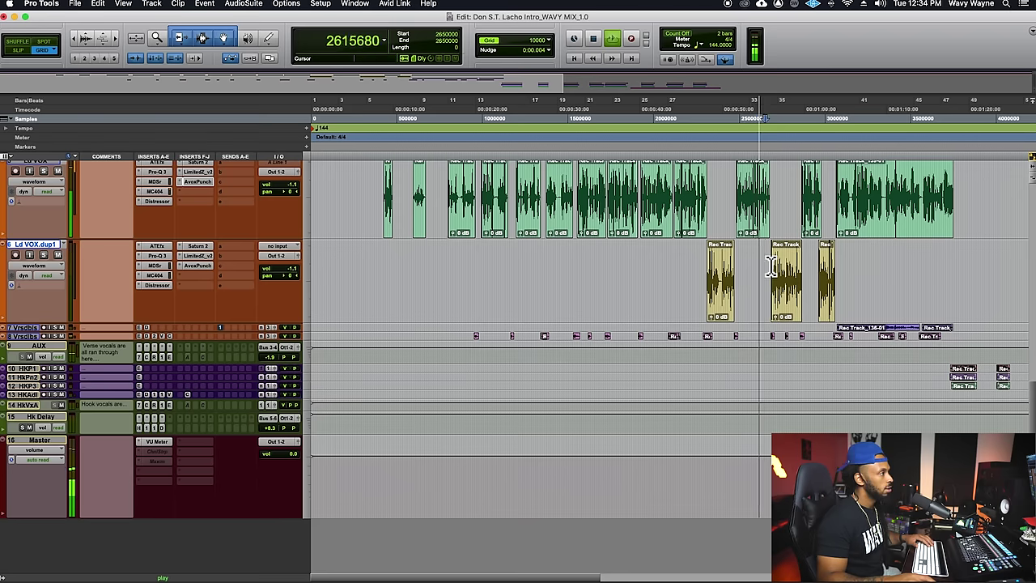
key("t")
key("t")
key("t")
left_click(597, 237)
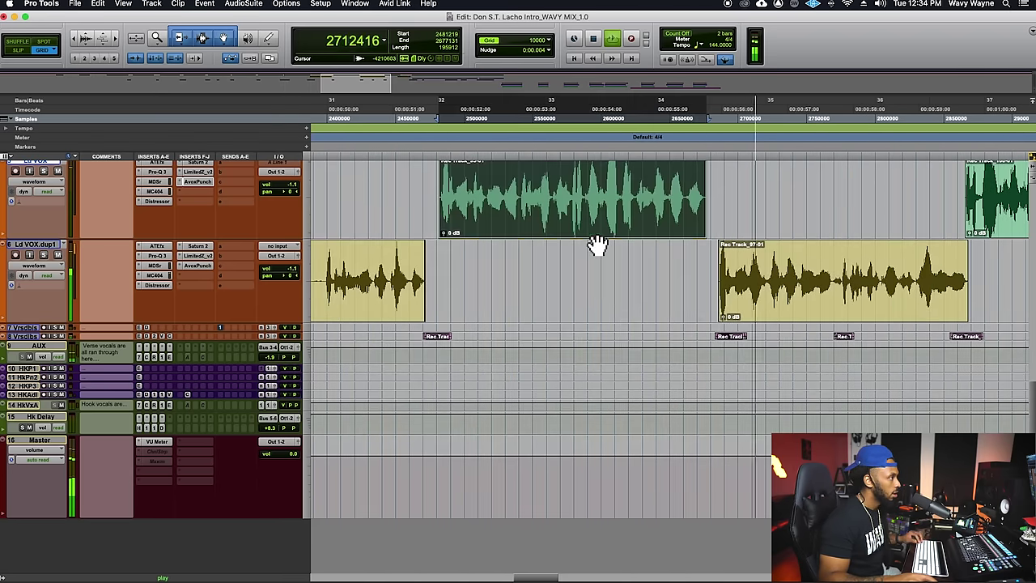
left_click_drag(597, 246, 594, 289)
key("t")
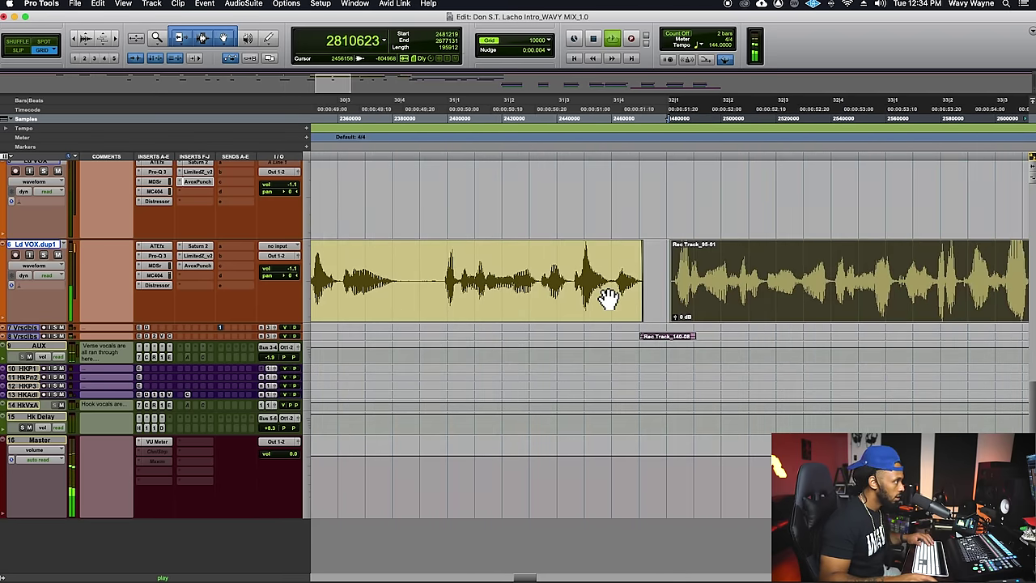
Step: Examine the clips around sample 2920000 on Ld VOX and Ld VOX.dup1 during playback, up close and across the verse
key("r")
key("r")
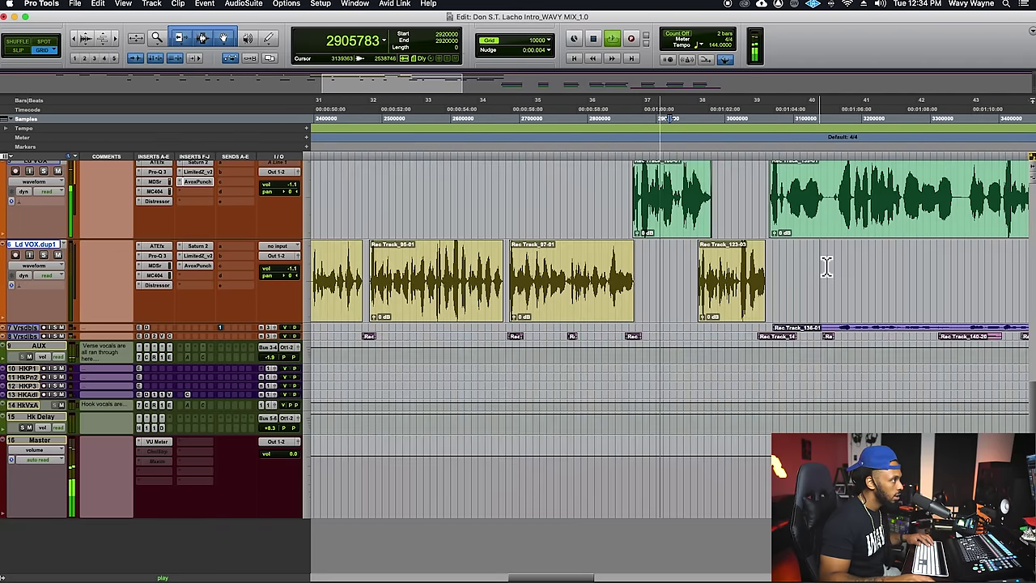
key("t")
key("t")
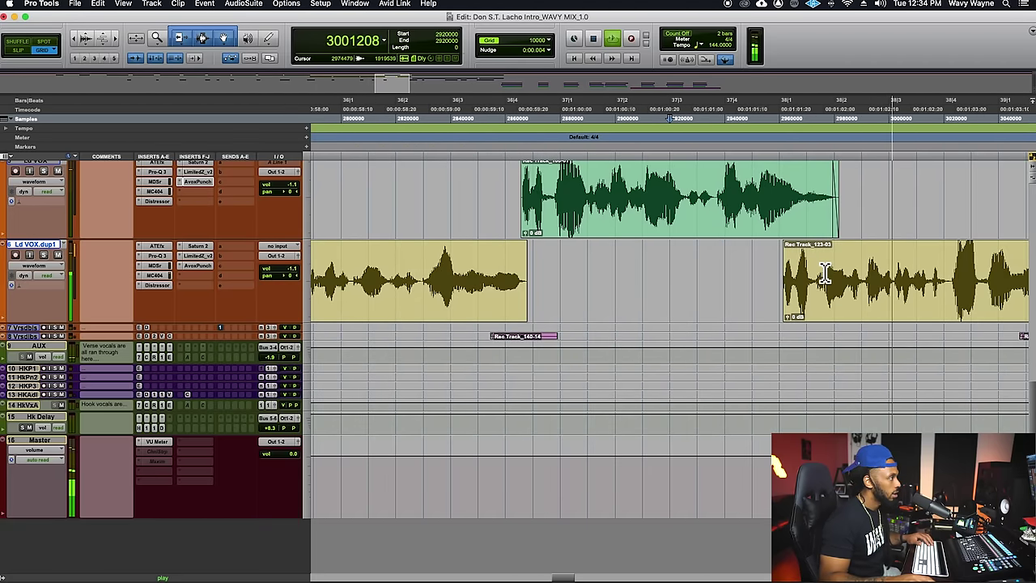
key("r")
key("r")
key("r")
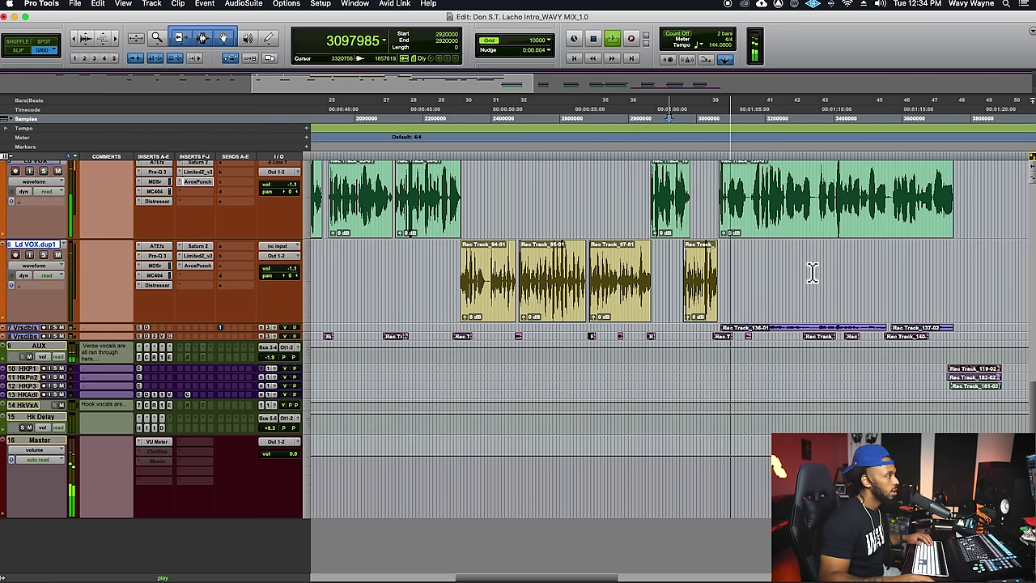
key("r")
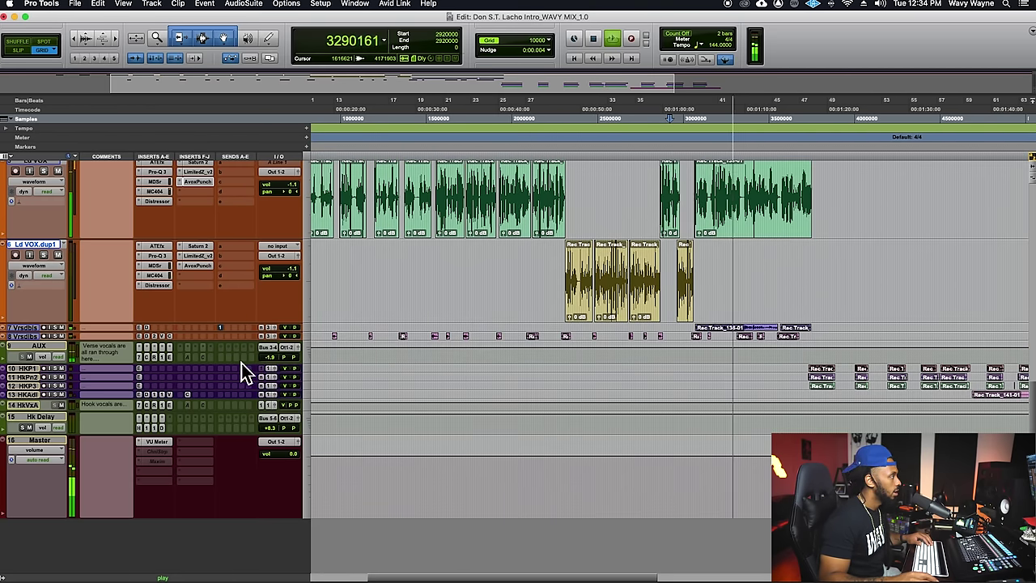
Step: Enlarge the Verse doubles track and duplicate Ld VOX.dup1 once with its inserts, sends and group assignments
left_click_drag(181, 334, 198, 422)
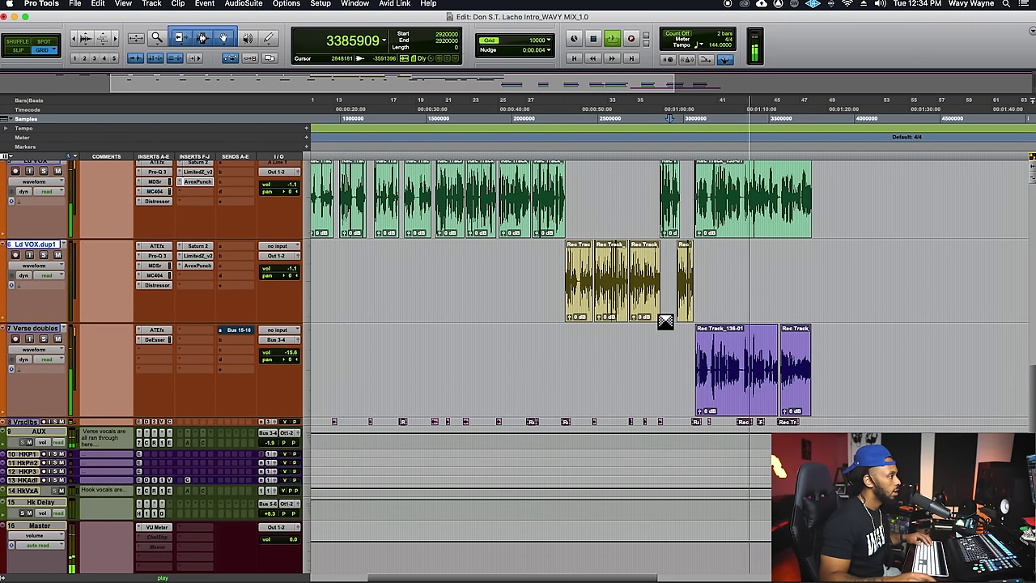
key("space")
left_click(698, 347)
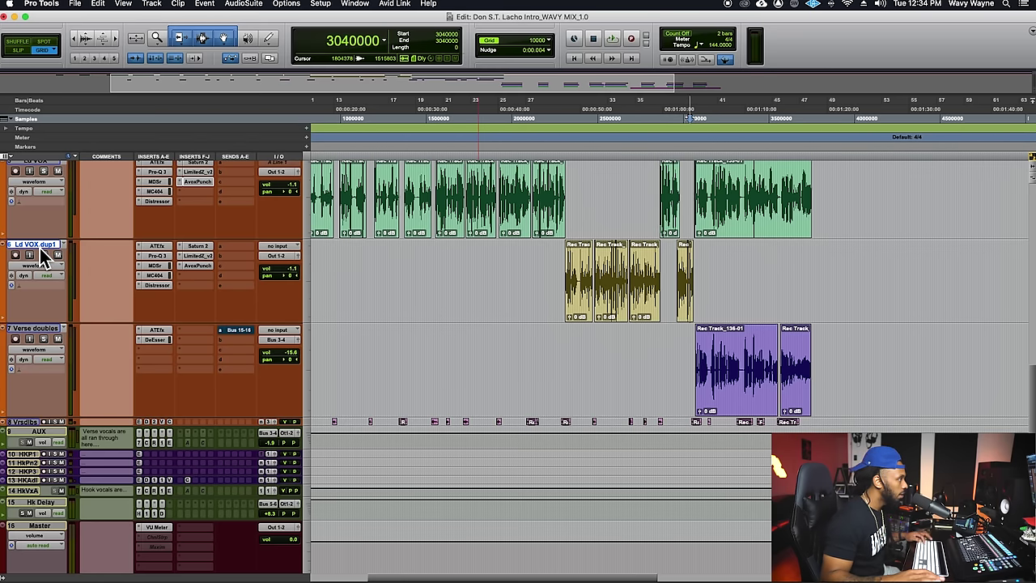
key("alt+shift+d")
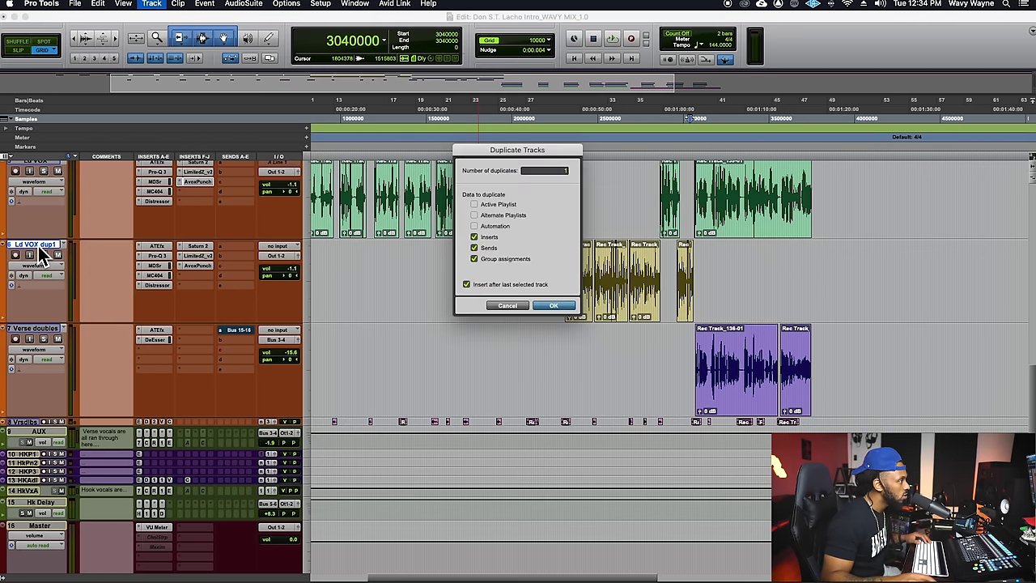
key("Return")
Step: Move both verse double clips onto Ld VOX.dup2 and delete the emptied Verse doubles track while playing from sample 3050000
left_click_drag(694, 430, 849, 433)
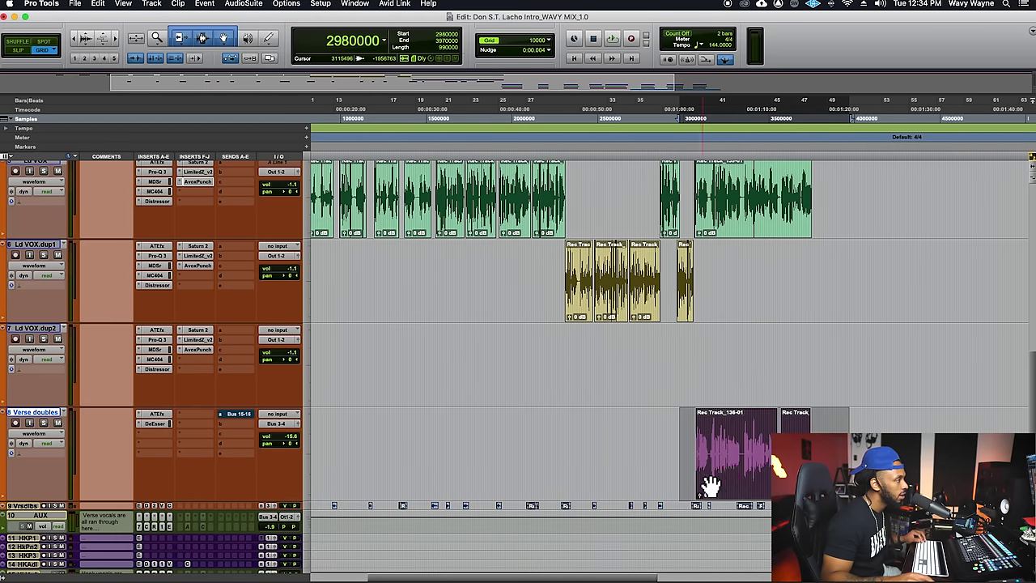
left_click_drag(724, 483, 709, 370)
left_click(698, 358)
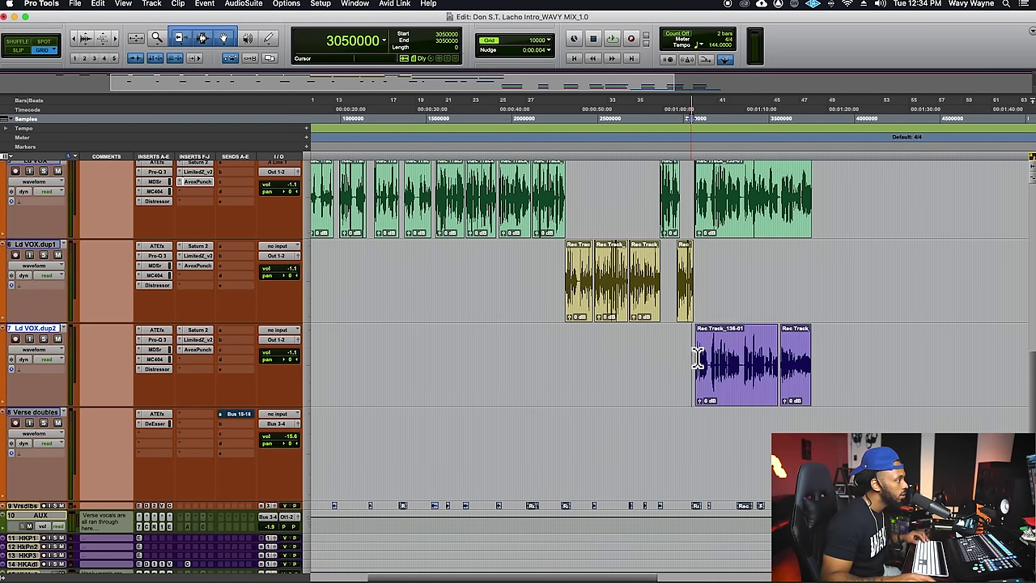
key("space")
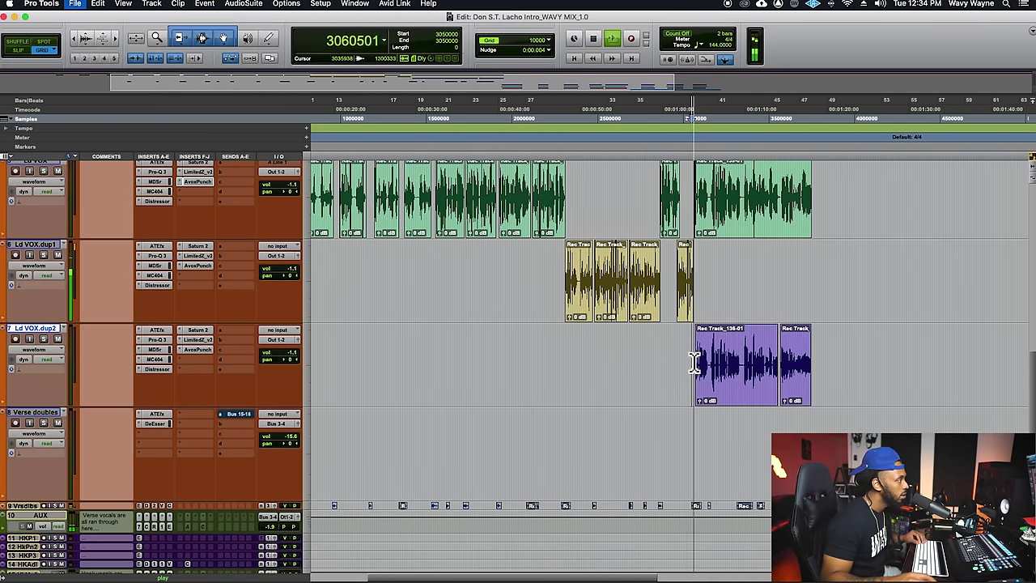
right_click(35, 414)
left_click(65, 565)
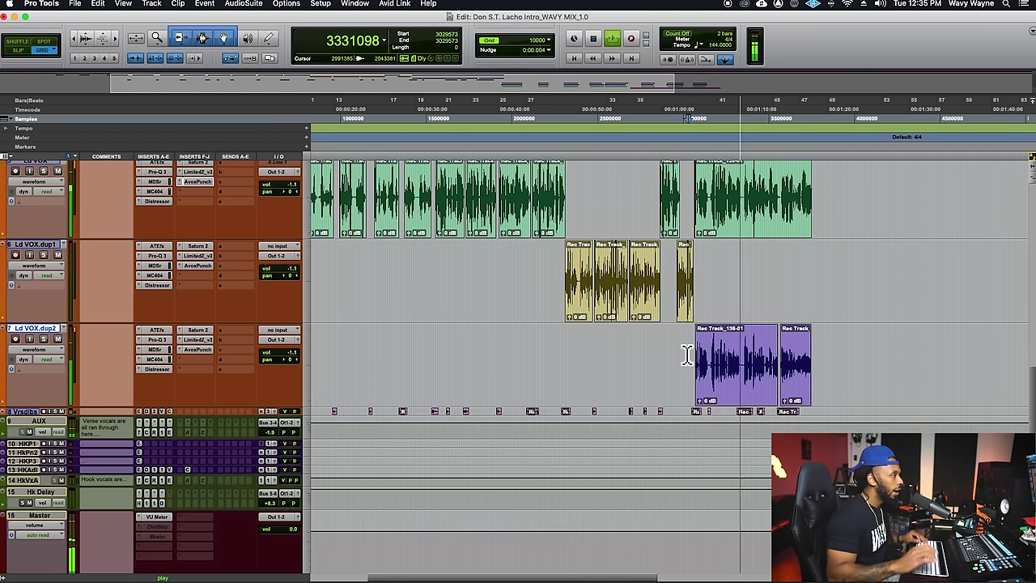
Step: On Ld VOX.dup2, set the third-band threshold of the MC404 compressor to -29.93 and the channel fader to -4.9 dB
key("super+equal")
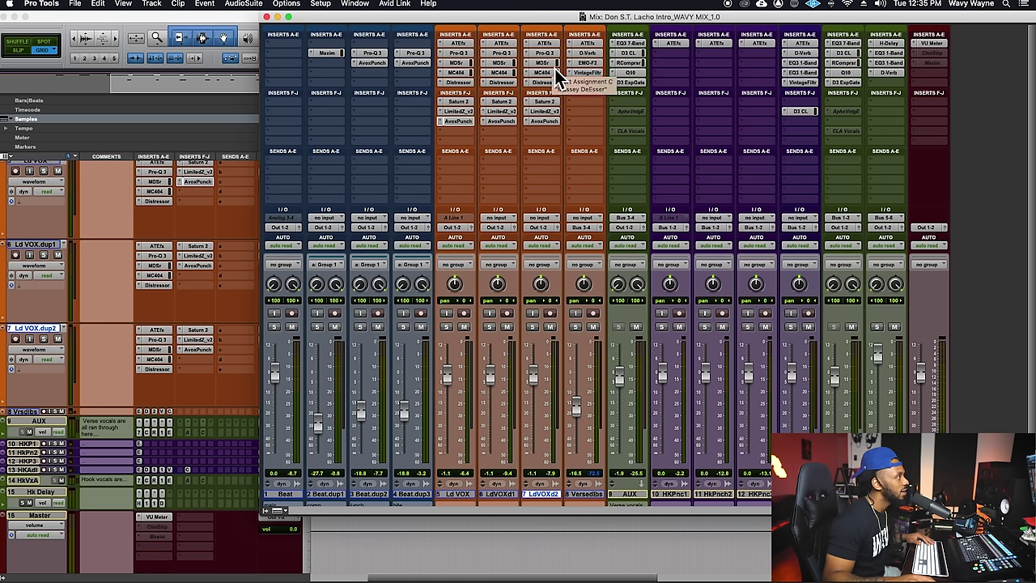
key("space")
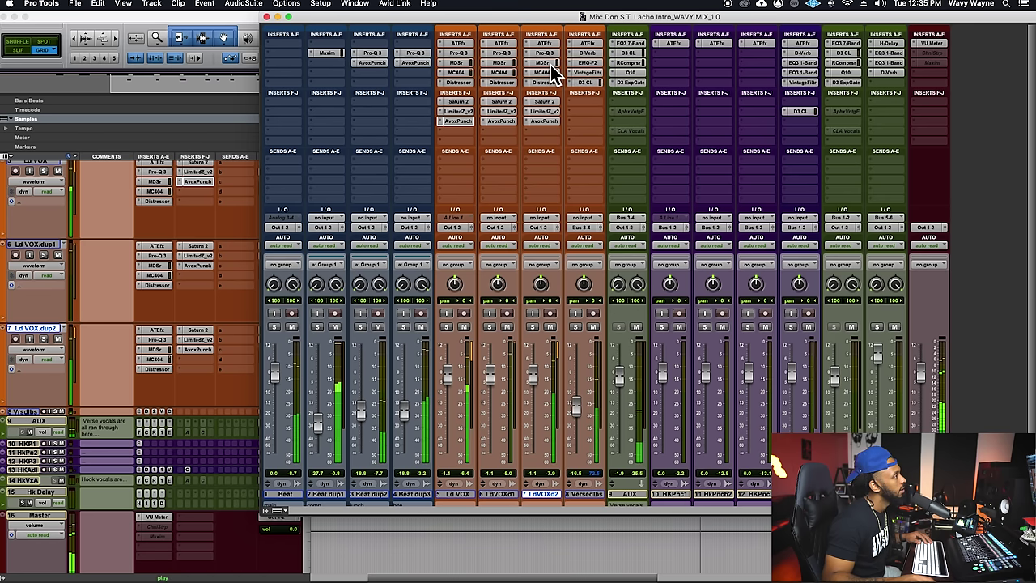
left_click(551, 73)
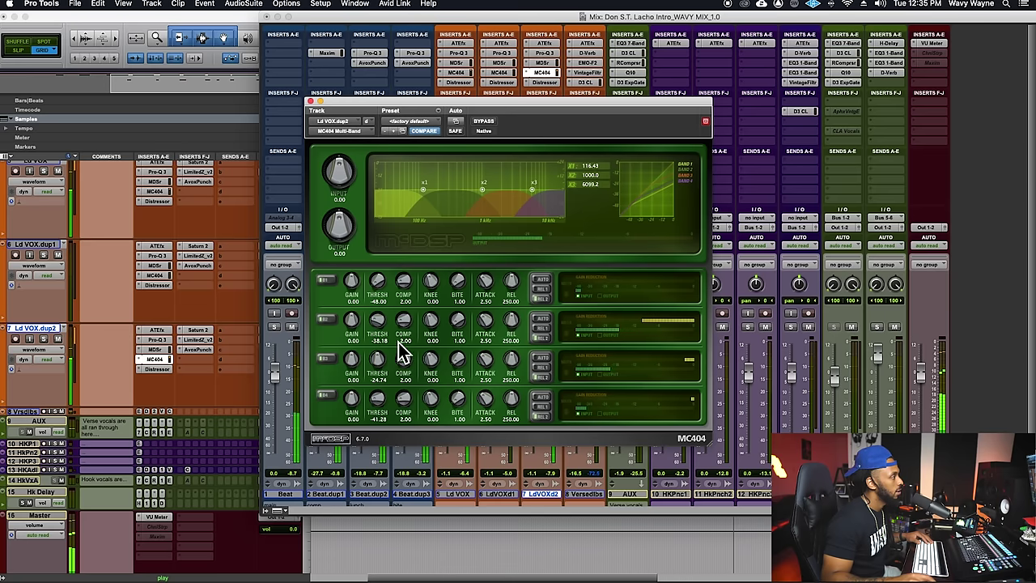
left_click_drag(383, 361, 380, 366)
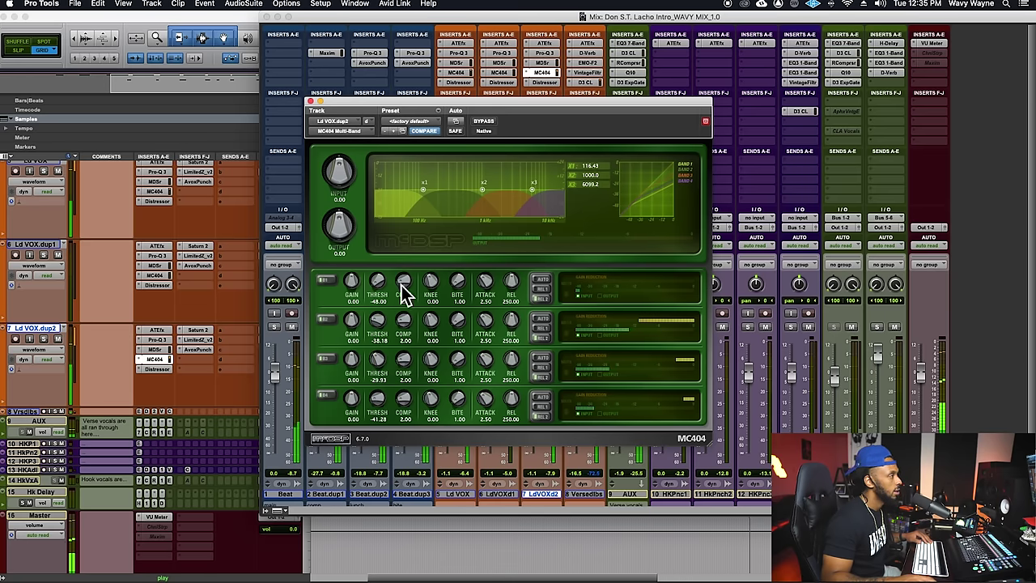
left_click(311, 102)
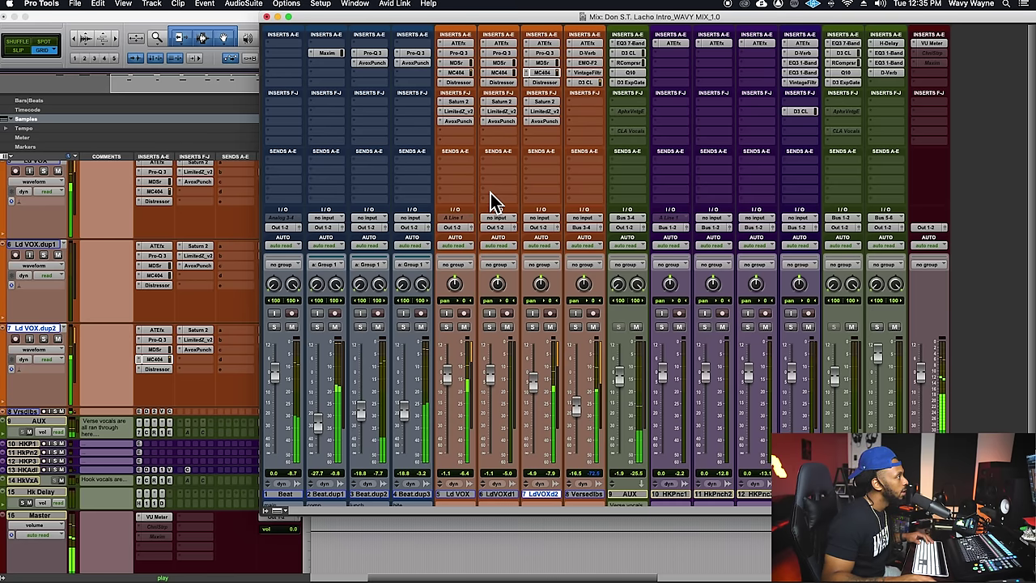
Step: Save the session and raise the Pro-Q 3 low cut on Ld VOX.dup2 to about 254 Hz during playback
key("super+s")
left_click(554, 61)
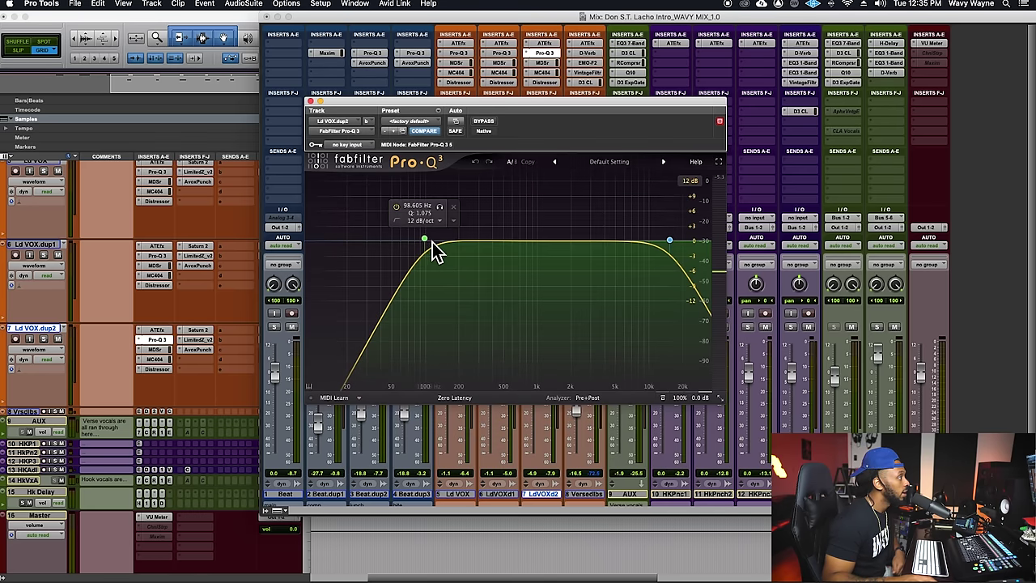
left_click_drag(427, 240, 455, 241)
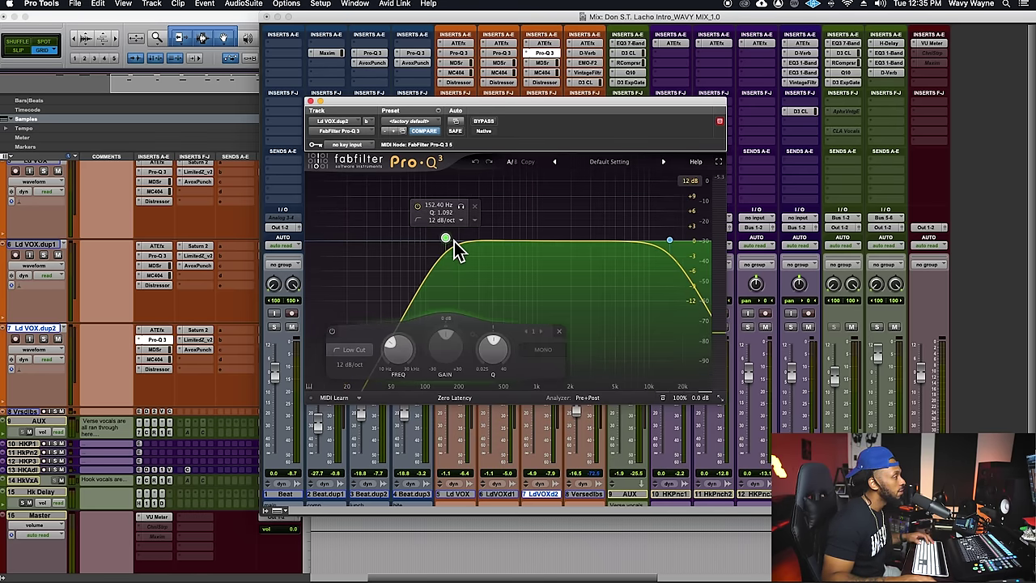
key("space")
left_click_drag(455, 241, 476, 240)
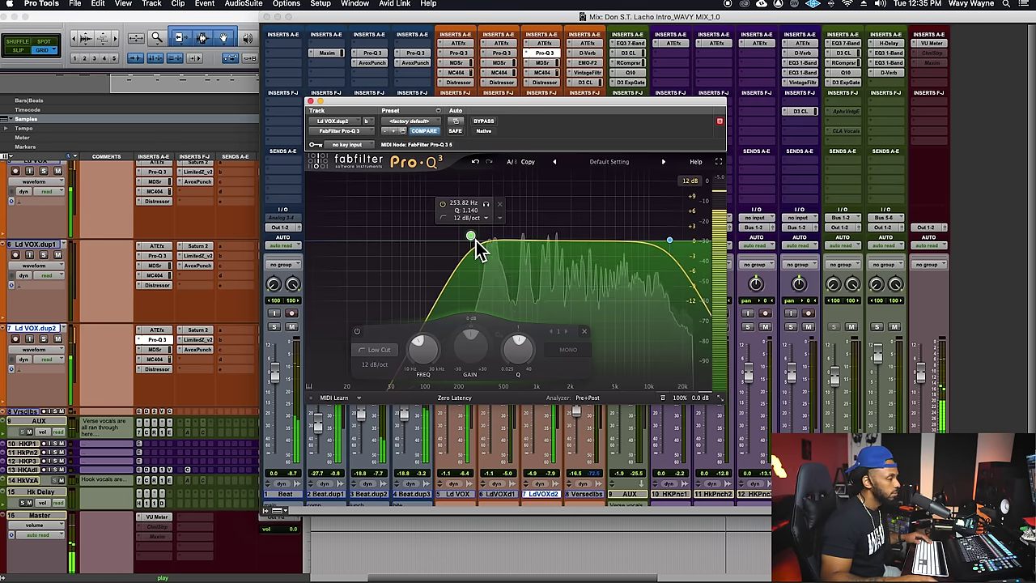
left_click(312, 102)
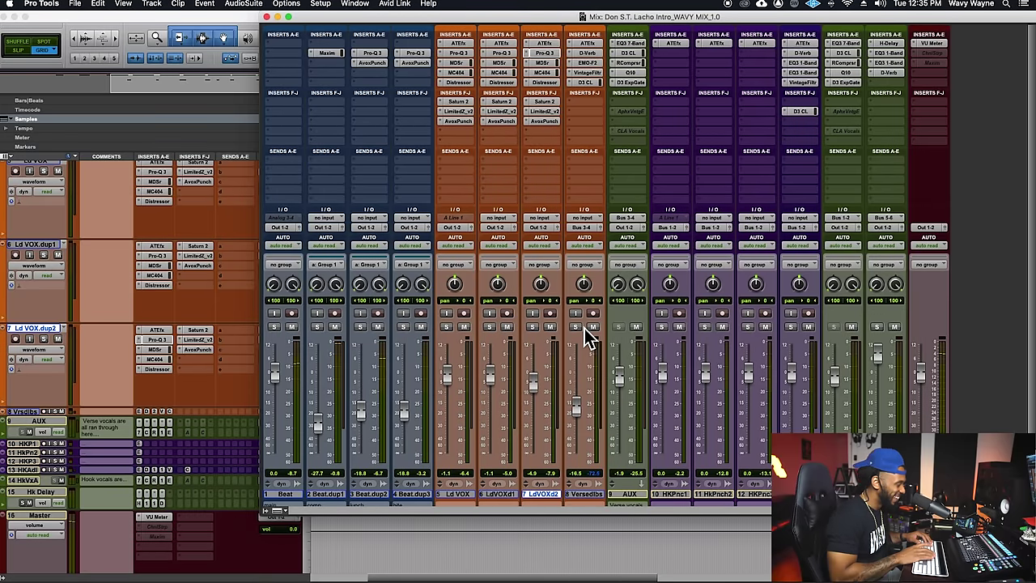
Step: Audition the verse doubles from sample 3040000 and inspect the Massey DeEsser on Ld VOX.dup2, clear of its insert slots
key("super+equal")
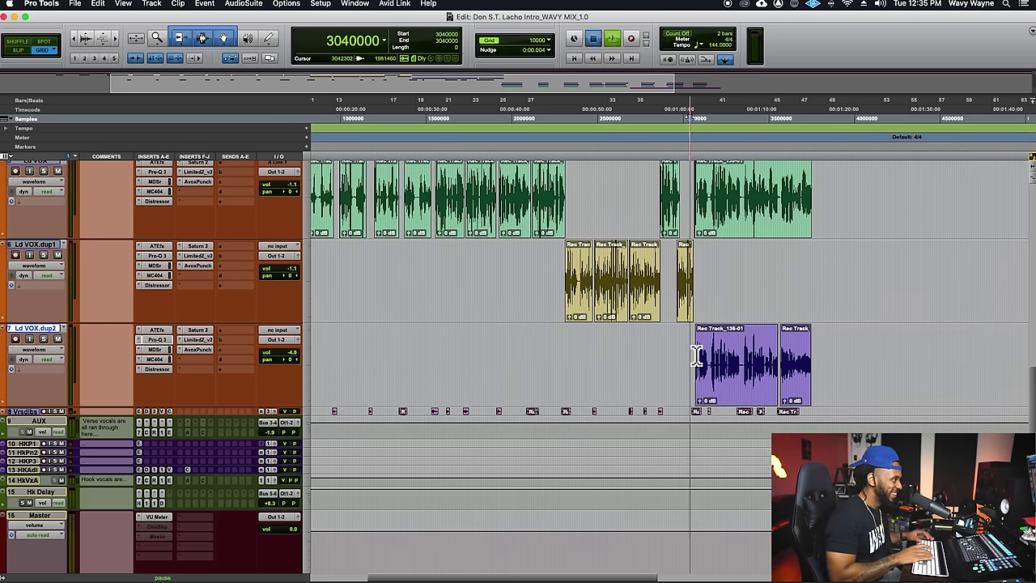
key("super+equal")
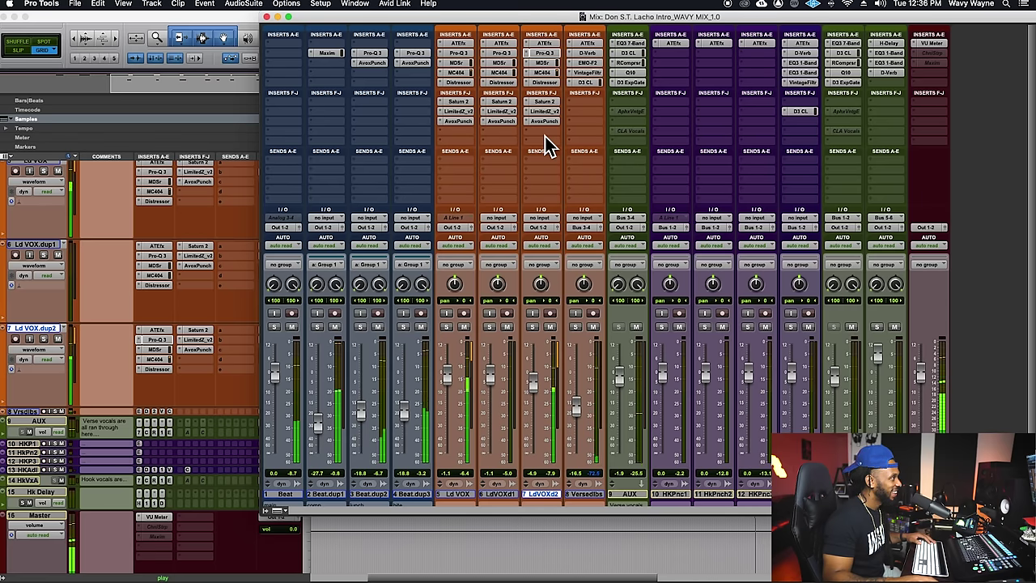
left_click(556, 62)
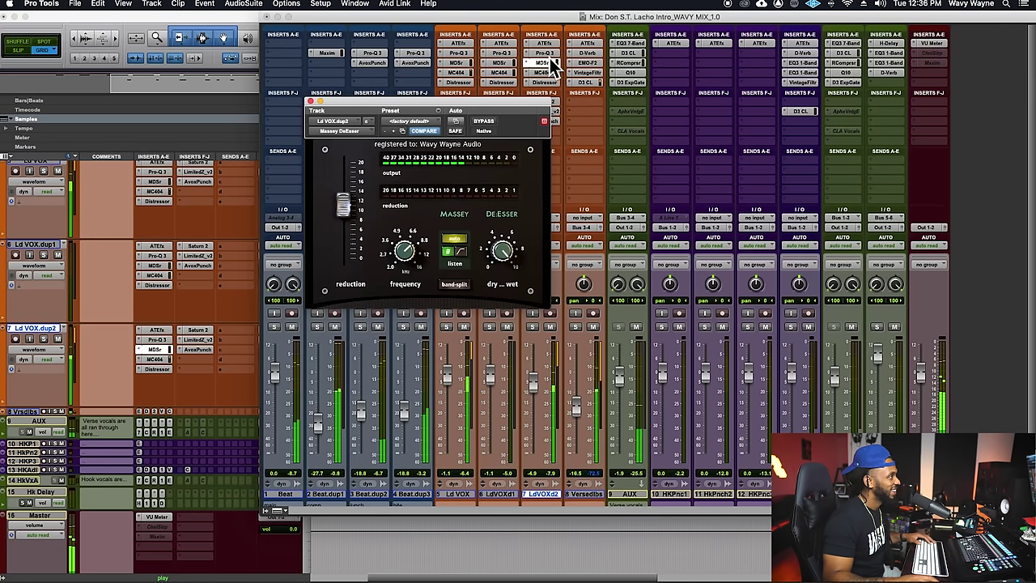
left_click_drag(530, 112, 444, 110)
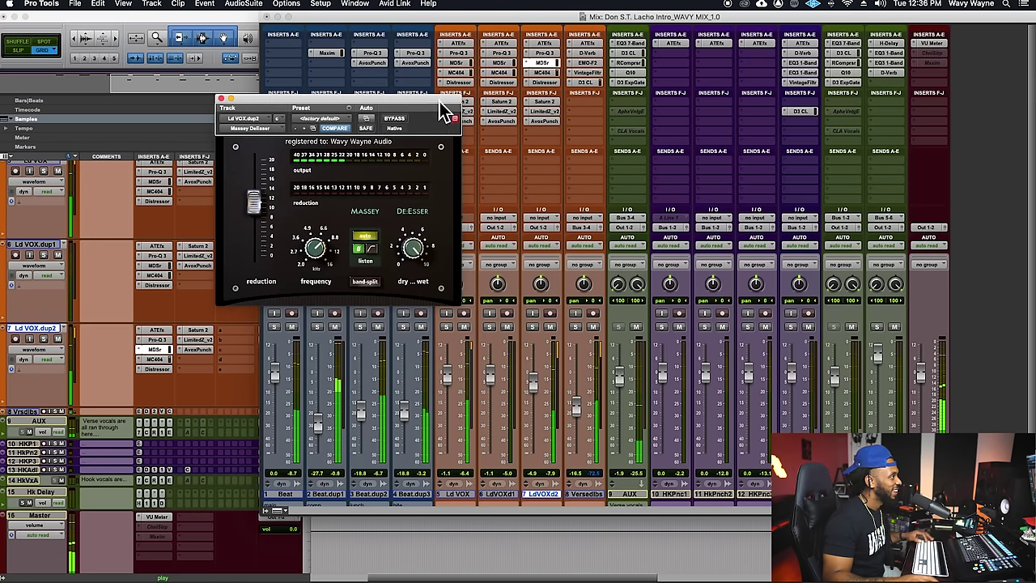
Step: Insert the Doubler4 (mono/stereo) modulation plug-in below AvoxPunch on the Ld VOX.dup2 channel
left_click(531, 138)
mouse_move(532, 136)
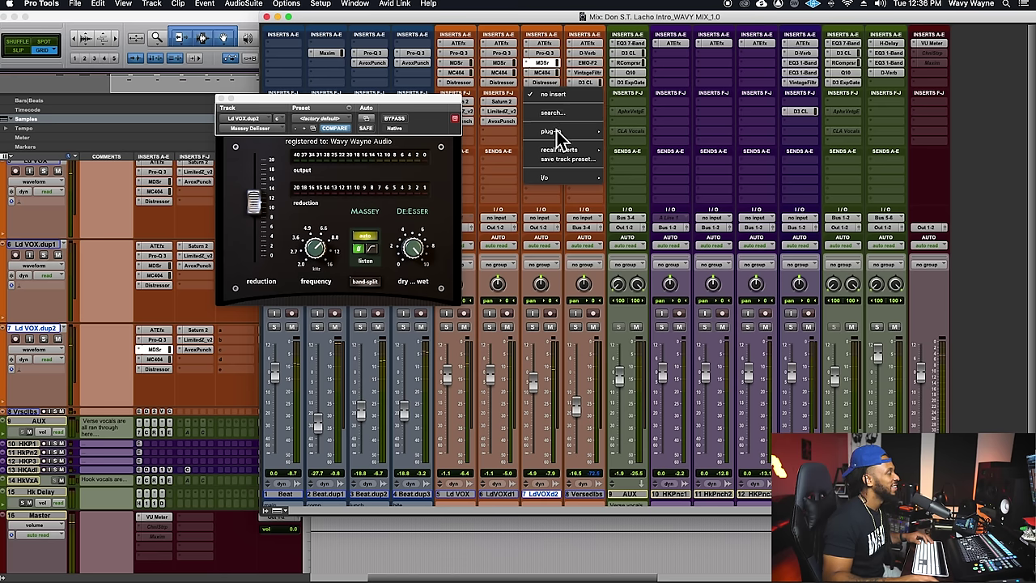
mouse_move(566, 134)
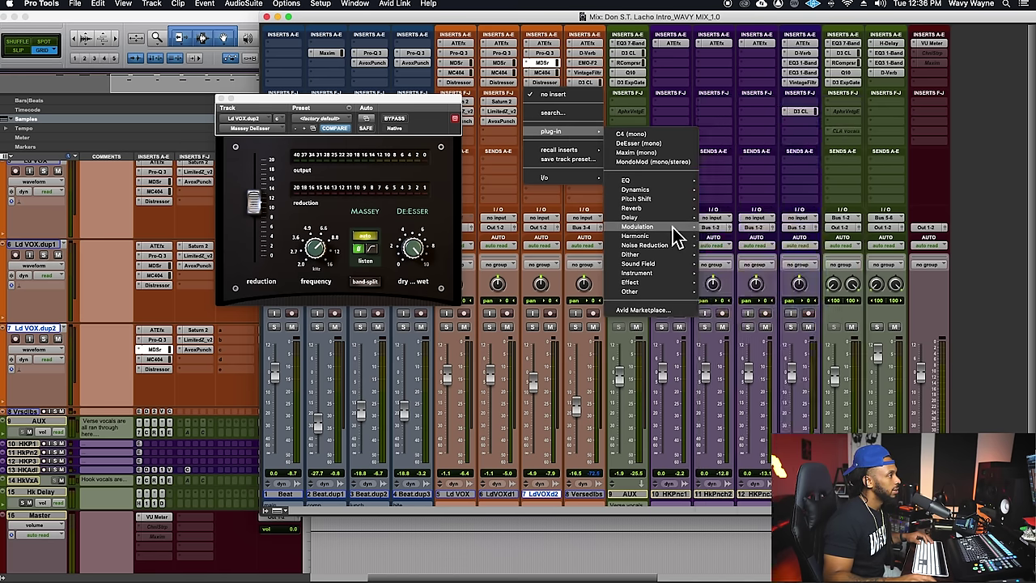
mouse_move(673, 226)
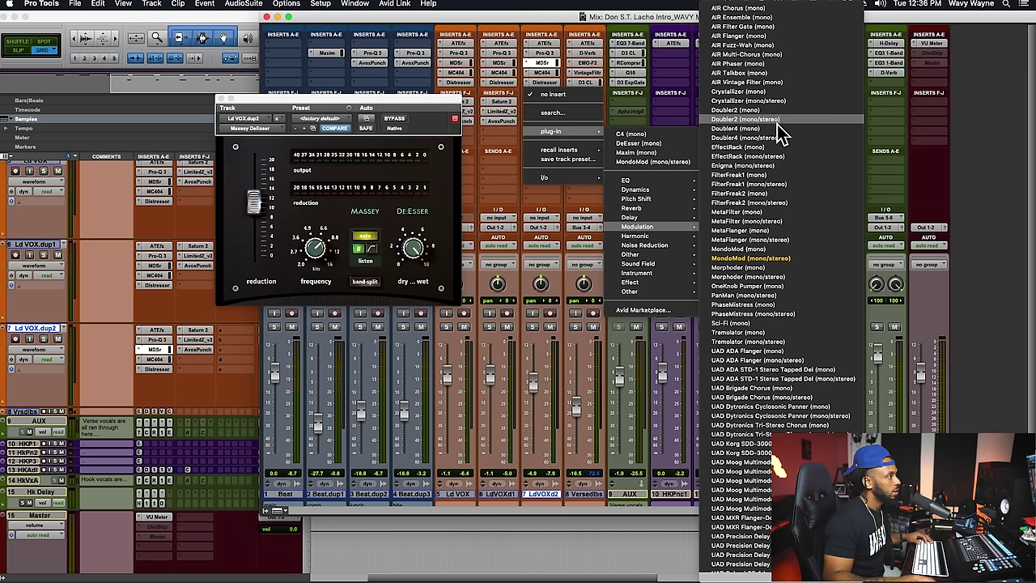
left_click(799, 138)
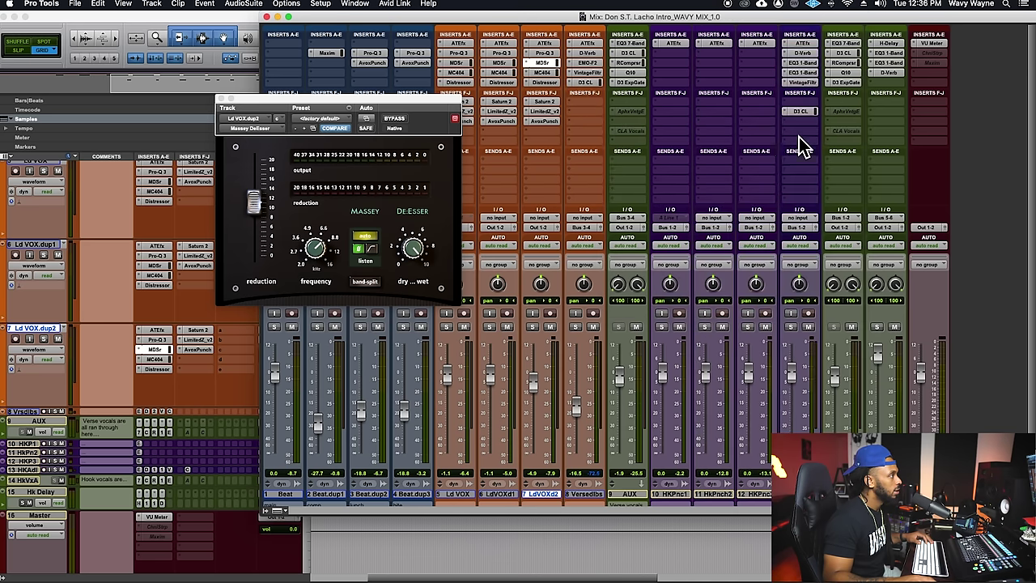
Step: Load the Basic Doubler preset in Doubler4 and lower the Ld VOX.dup2 fader to -10.2 dB during playback
left_click(483, 141)
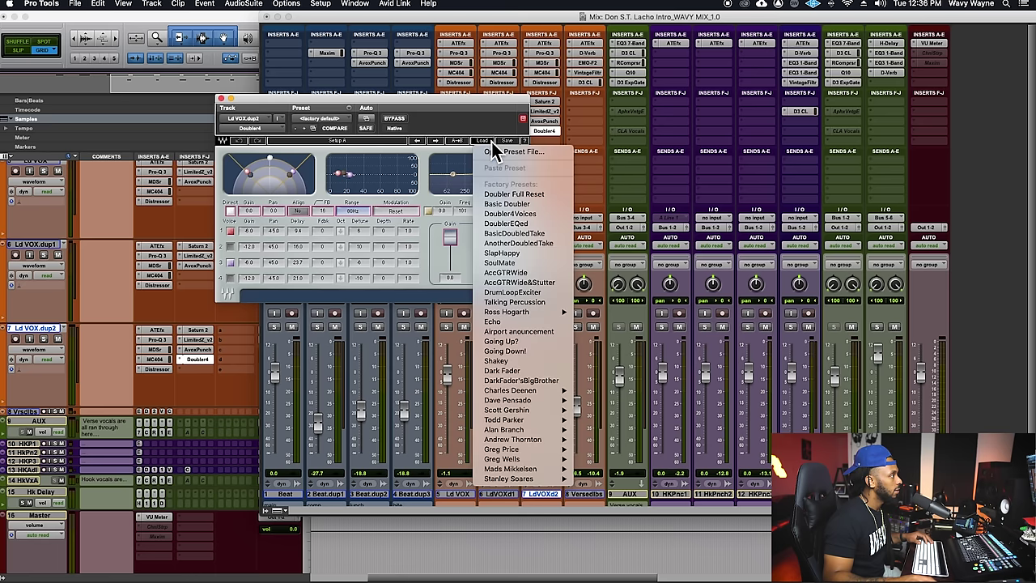
left_click(534, 204)
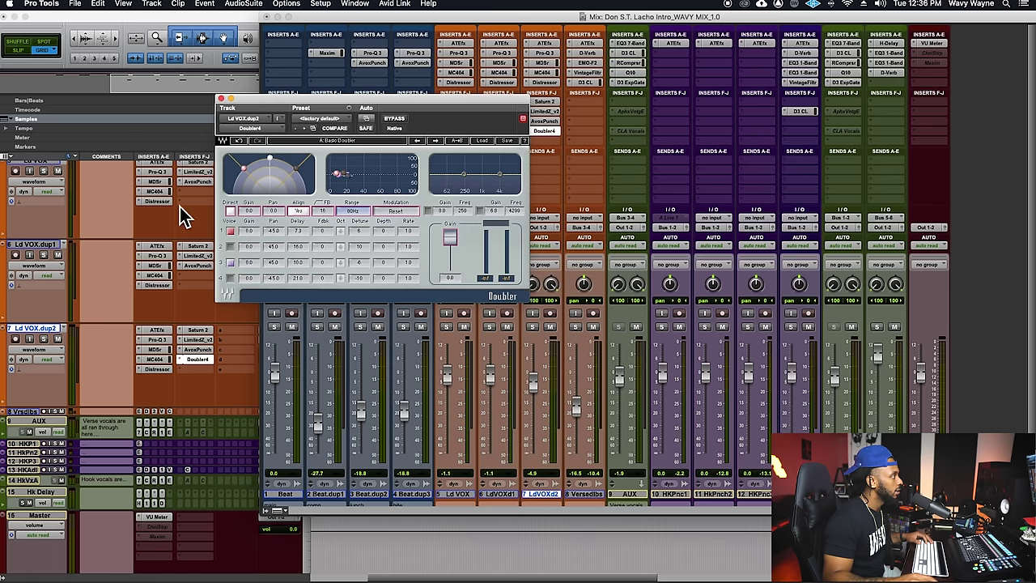
key("space")
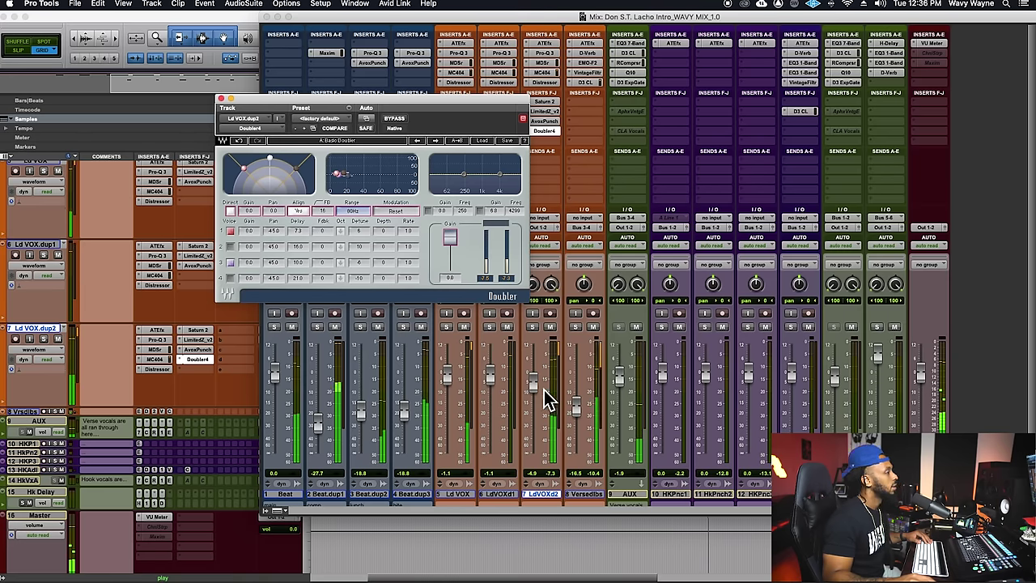
left_click_drag(534, 397, 541, 397)
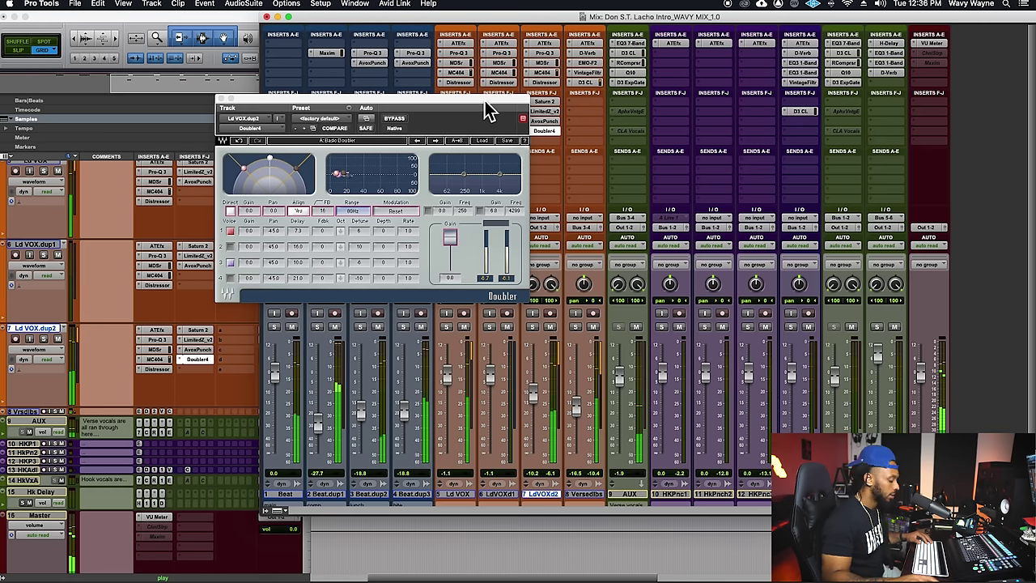
Step: Return to the Edit window and enlarge the HK Punch 1, Hk Punch 2, HK Punch 3 and HK Adlib tracks
key("super+equal")
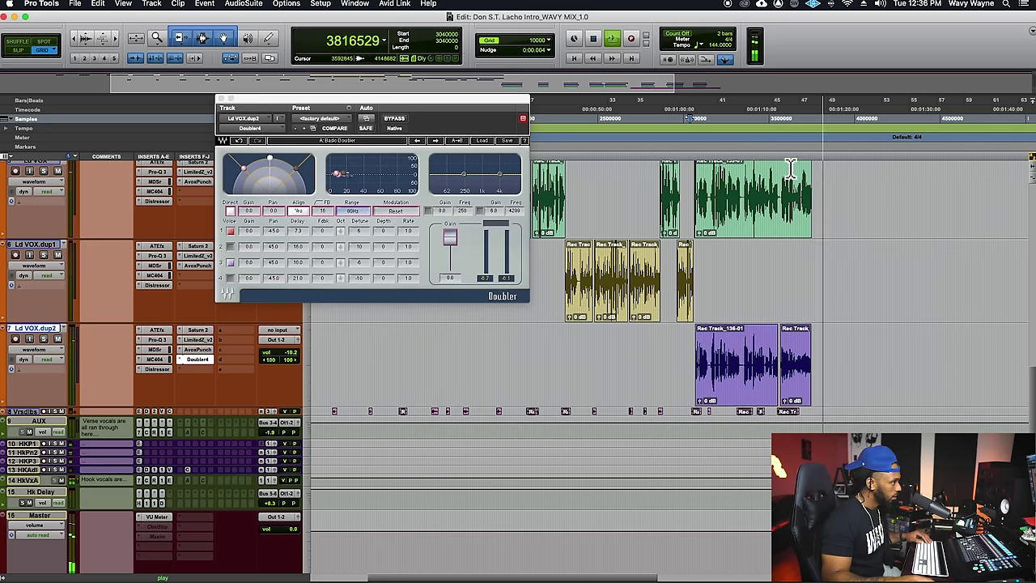
left_click_drag(102, 448, 103, 502)
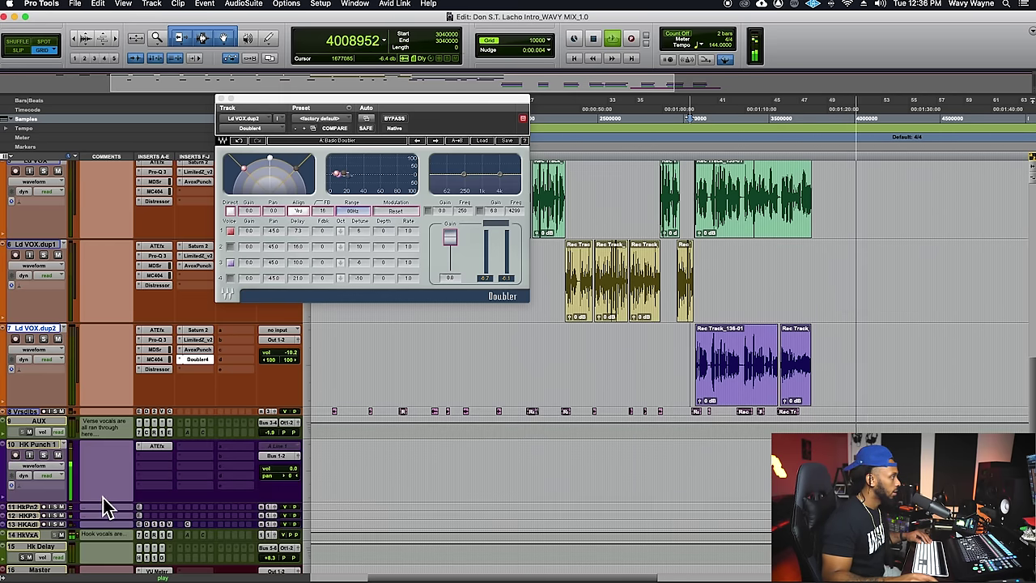
left_click(47, 449)
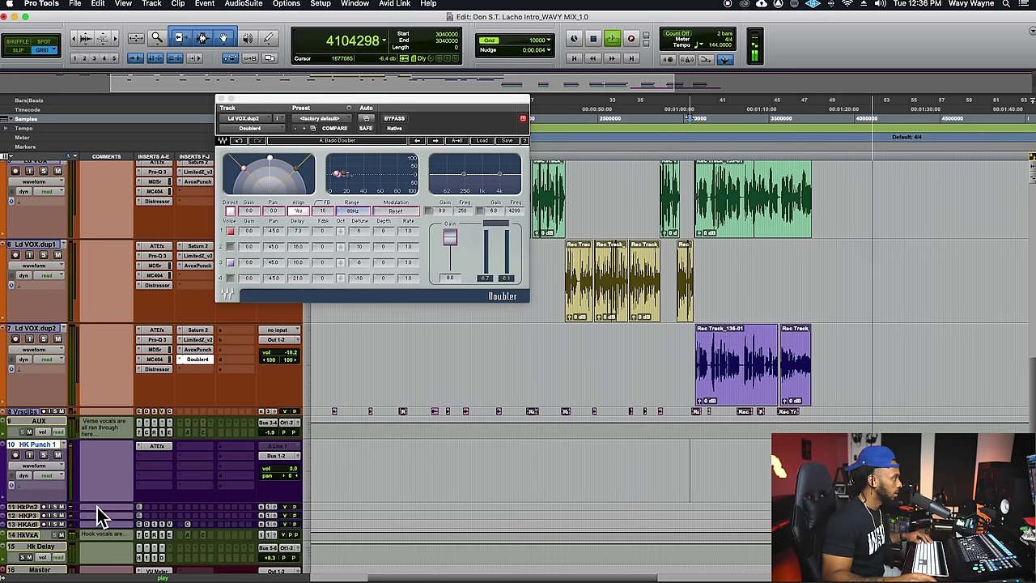
left_click_drag(102, 513, 102, 556)
scroll(411, 506, "down", 3)
scroll(411, 506, "down", 3)
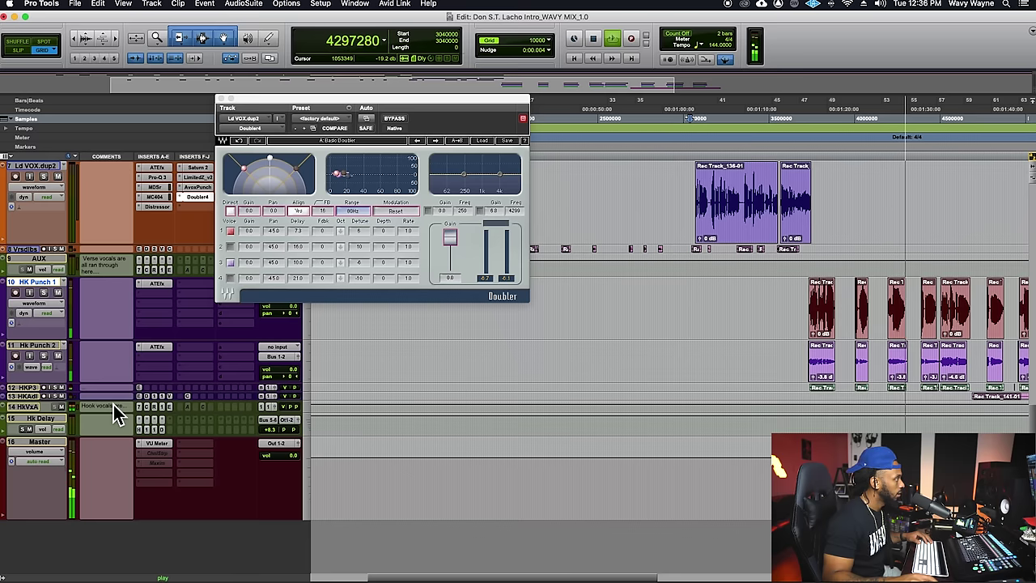
left_click_drag(114, 404, 130, 466)
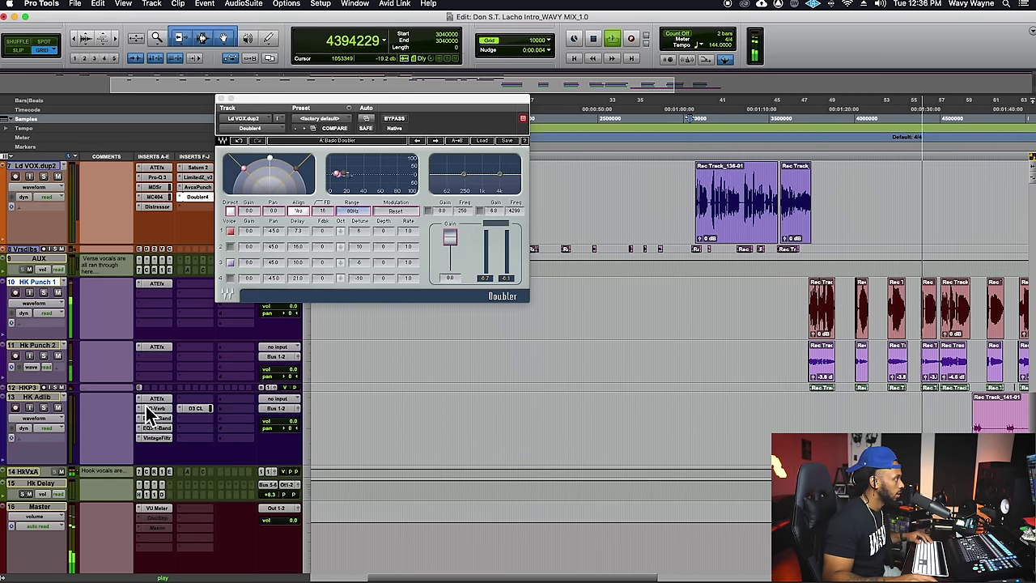
left_click_drag(147, 395, 150, 460)
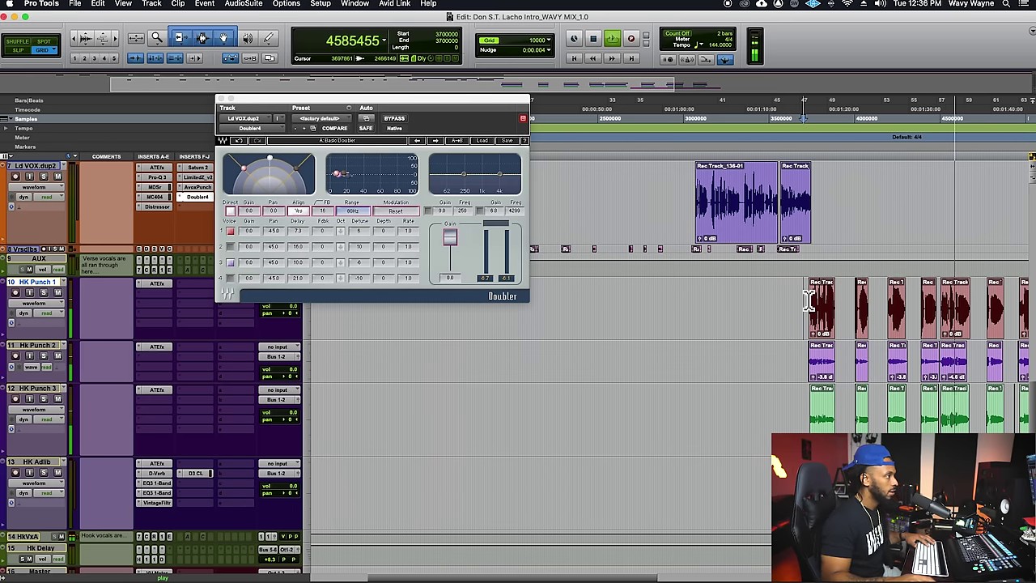
Step: Stop playback, zoom the timeline around the hook clips near sample 3700000 and close the Doubler4 window
key("t")
key("t")
key("space")
key("e")
key("e")
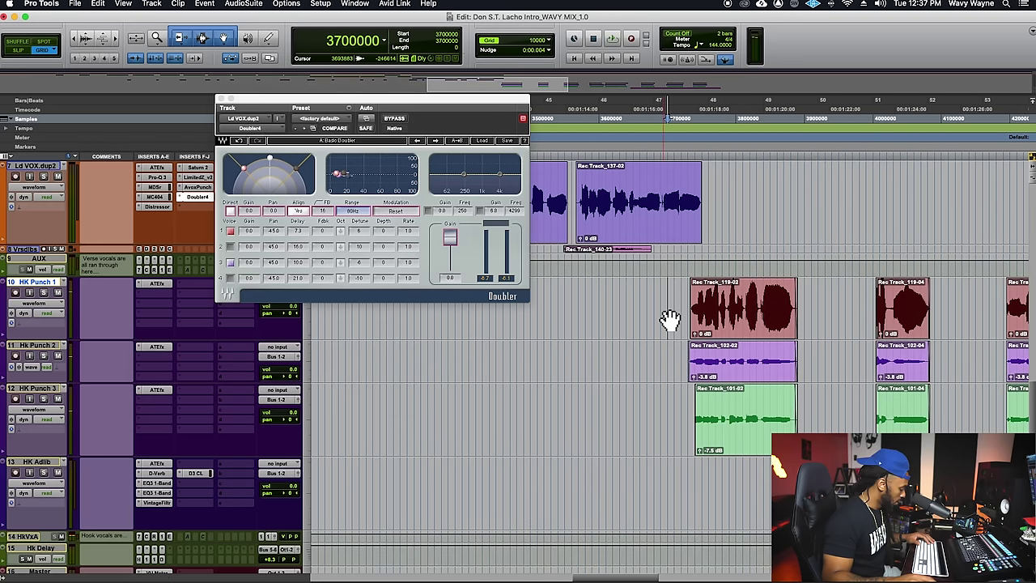
key("r")
key("r")
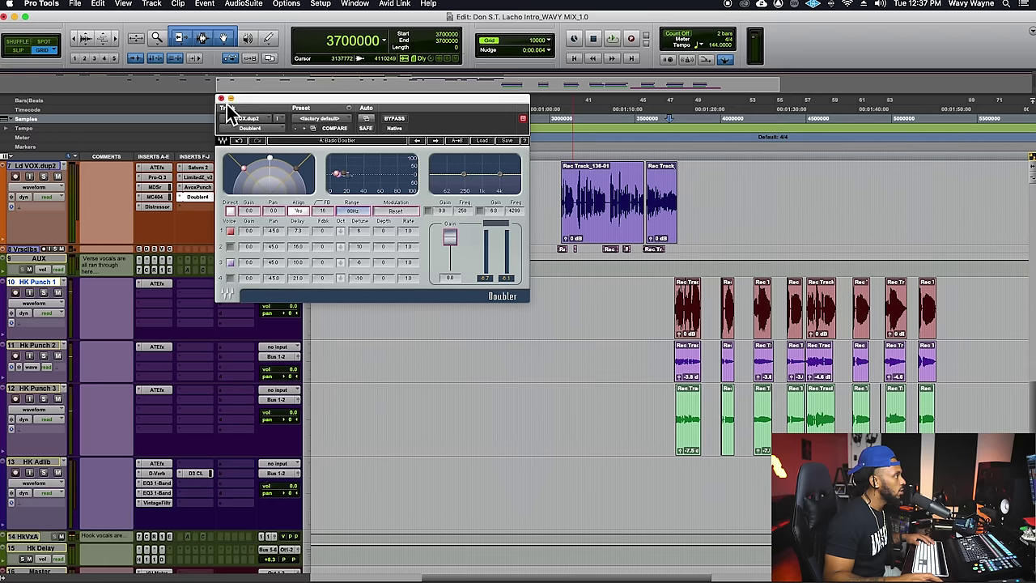
left_click(222, 98)
Step: Shrink the heights of the vocal and aux tracks and place the edit cursor at sample 3690000 before the hook clips
scroll(567, 335, "up", 5)
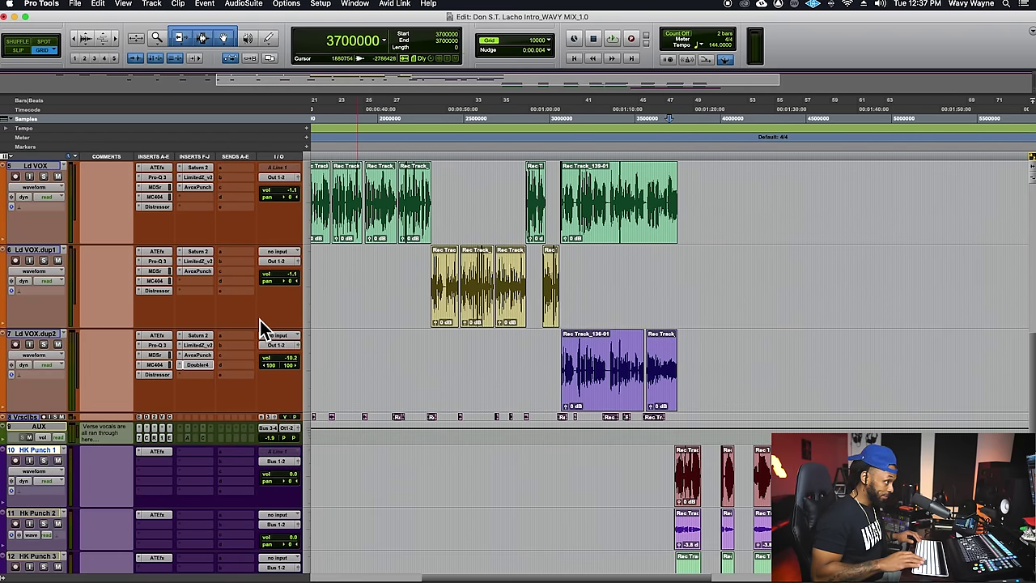
key("ctrl+alt+Down")
key("ctrl+alt+Down")
key("ctrl+alt+Down")
key("ctrl+alt+Up")
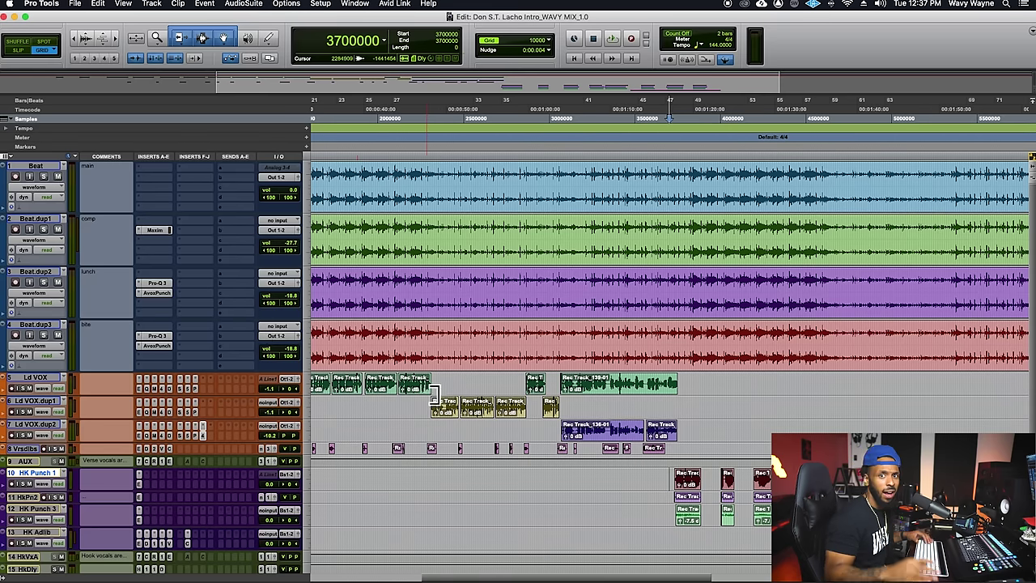
scroll(435, 396, "down", 3)
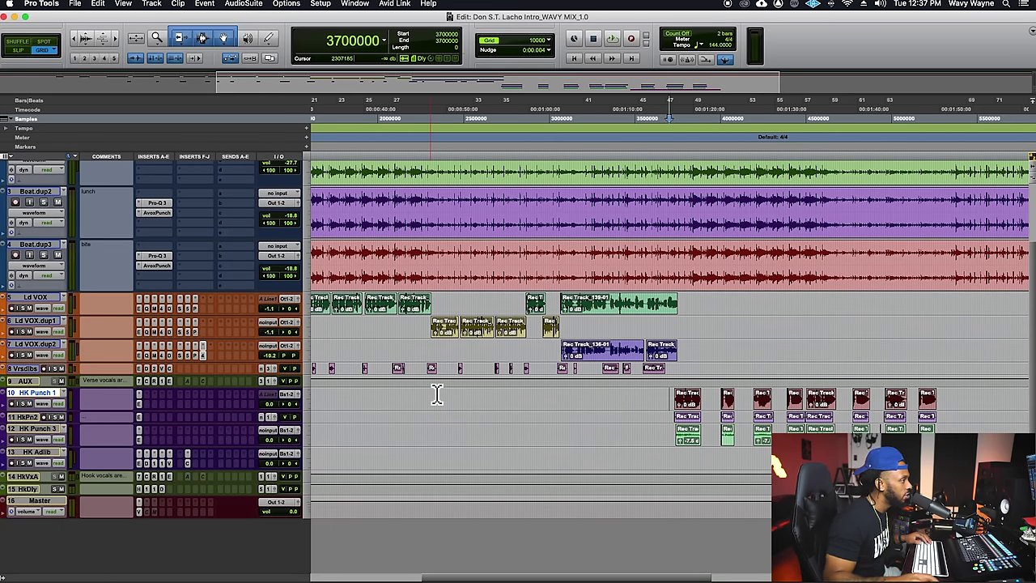
left_click(669, 397)
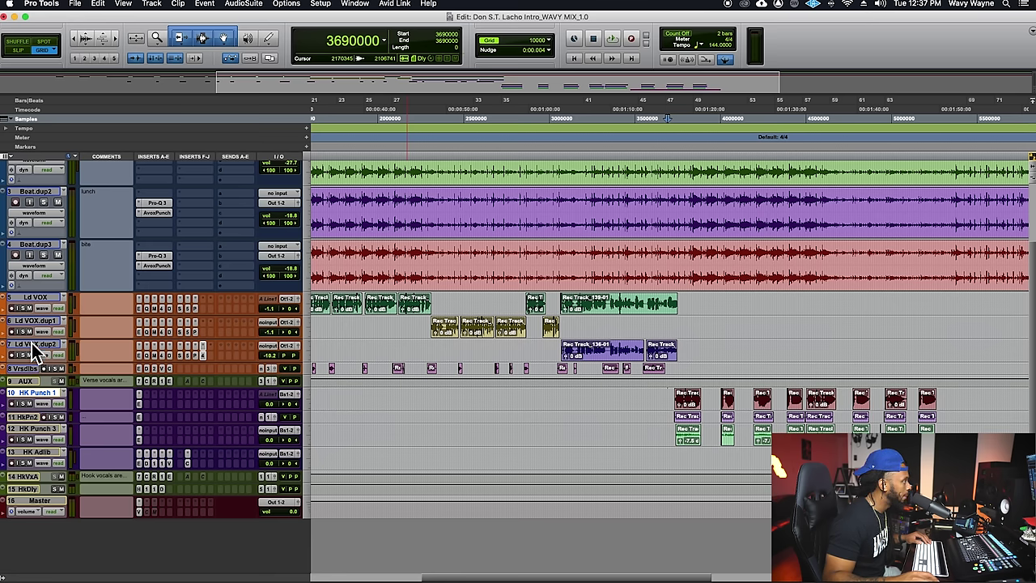
Step: Move the verse ad-lib track below HK Adlib and duplicate Ld VOX.dup2 once with its inserts, sends and group assignments
left_click_drag(33, 371, 43, 474)
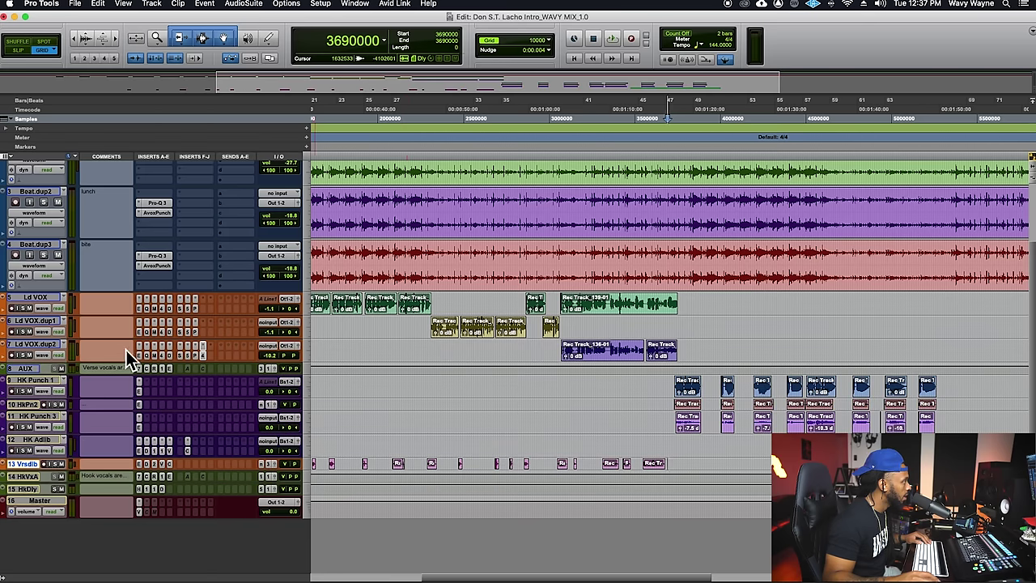
key("alt+shift+d")
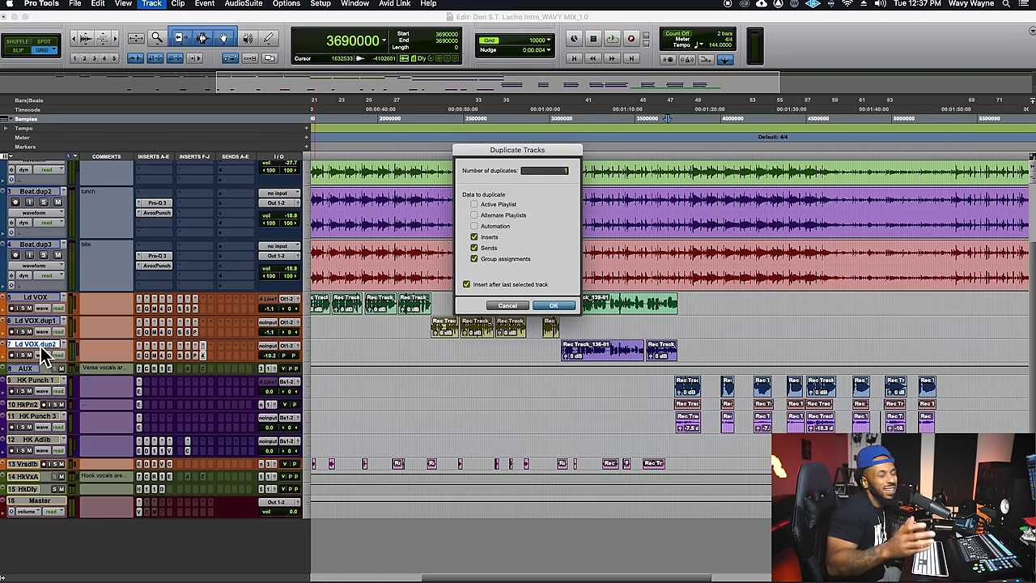
key("Return")
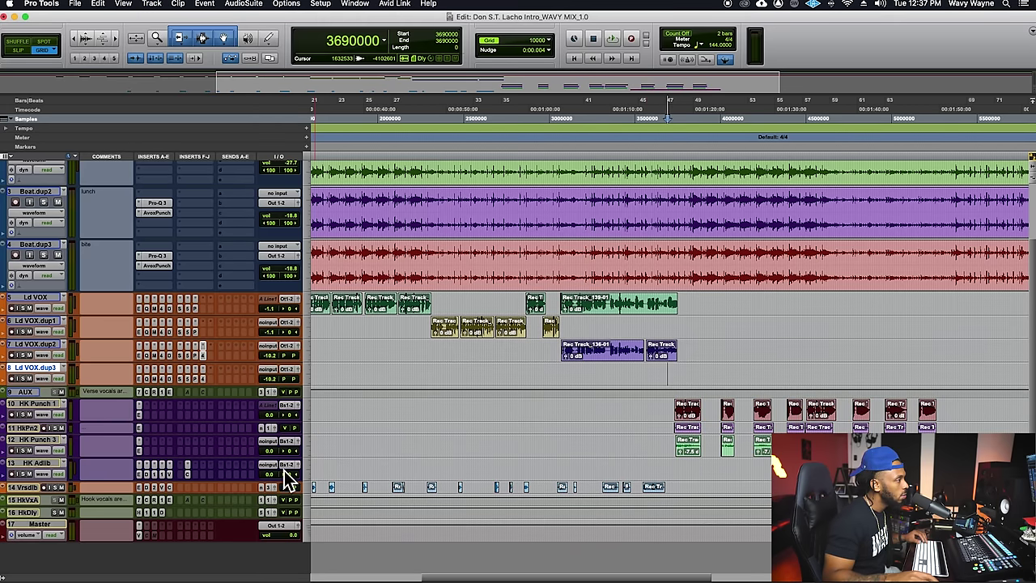
Step: Move all HK Punch 1 clips onto Ld VOX.dup3 at their original times and audition the hook from sample 3700000
triple_click(666, 414)
left_click_drag(688, 429, 685, 375)
left_click(676, 378)
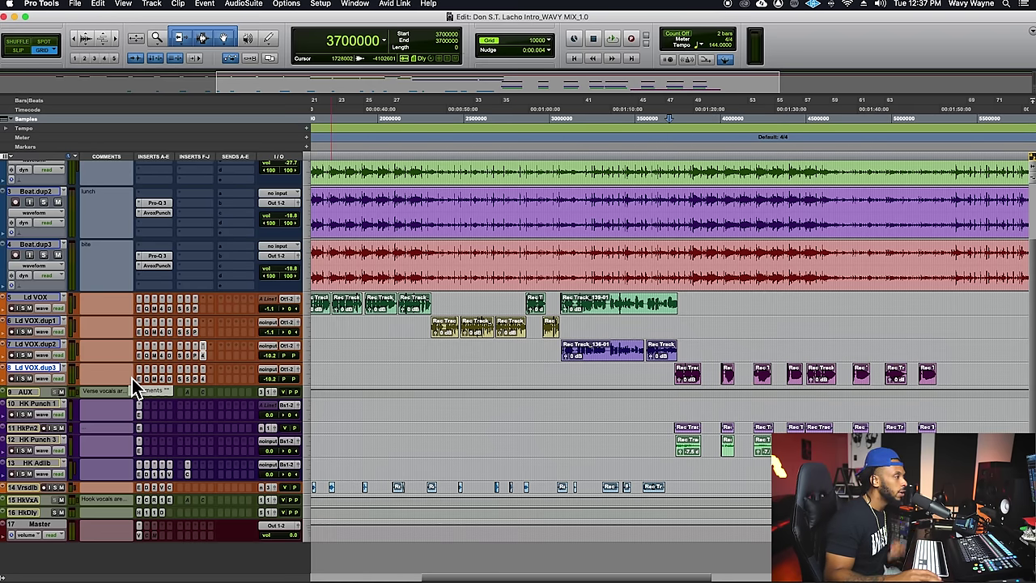
key("space")
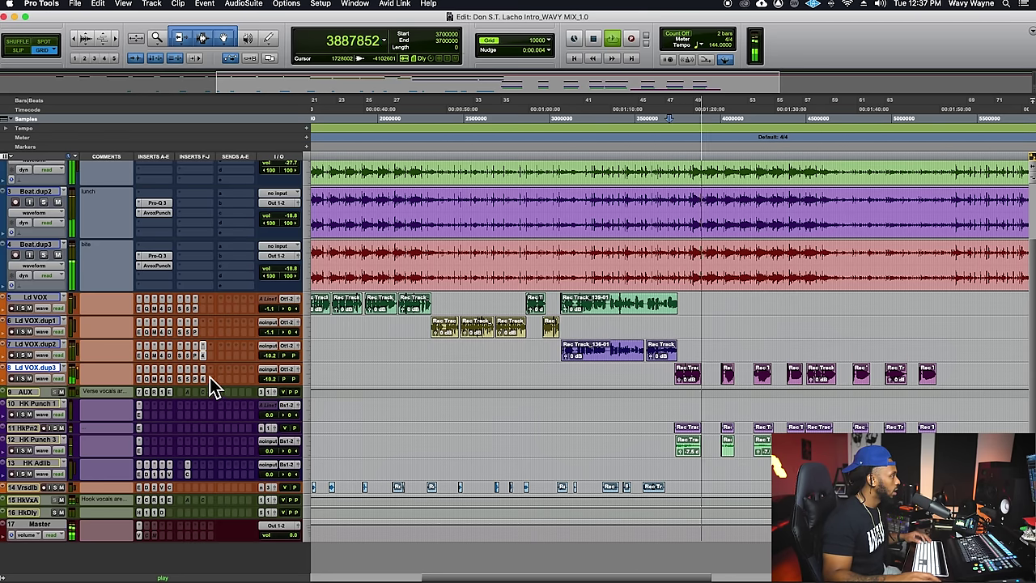
key("space")
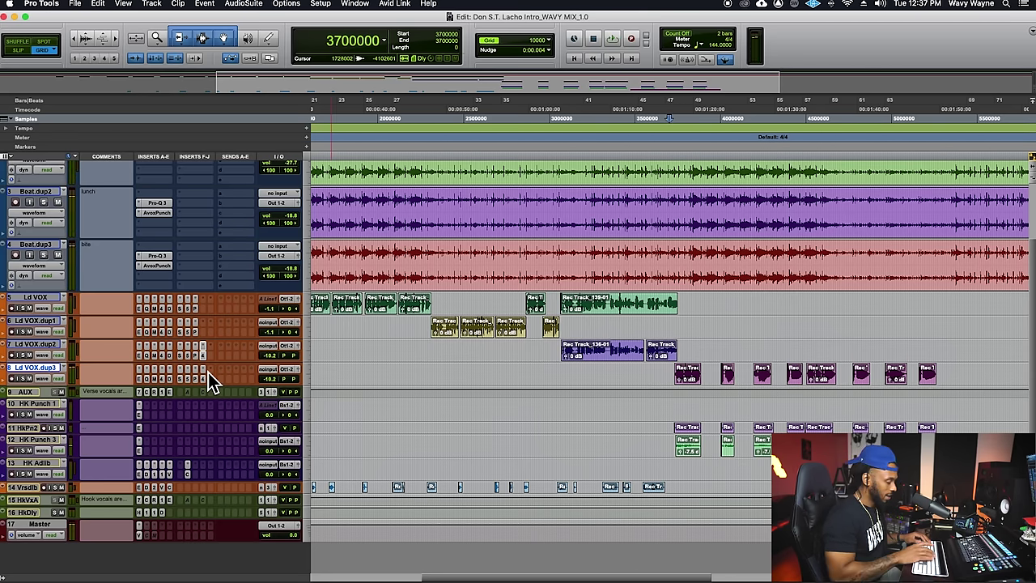
Step: Remove the Doubler4 insert from the Ld VOX.dup3 channel in the Mix window
key("super+equal")
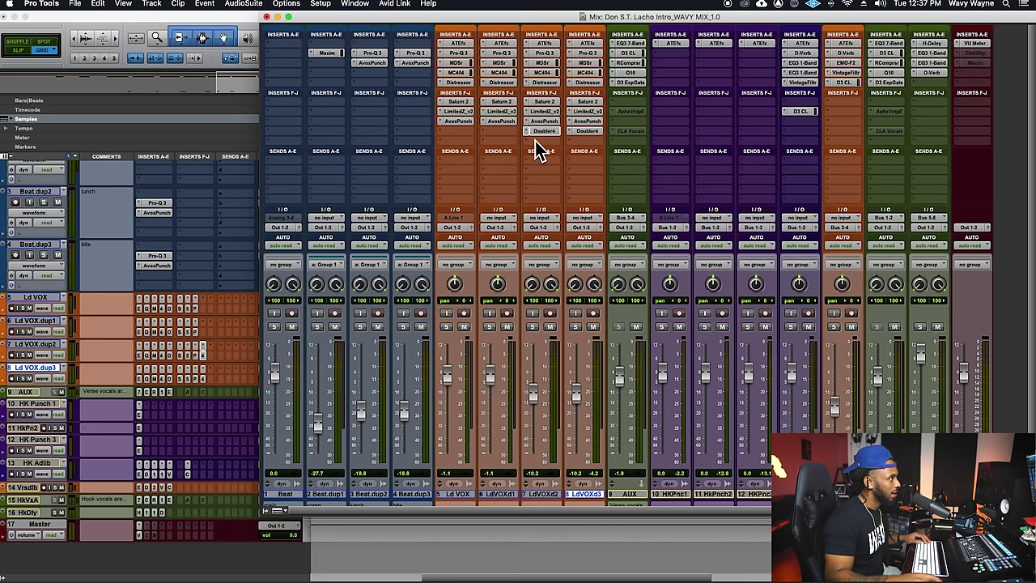
left_click(570, 133)
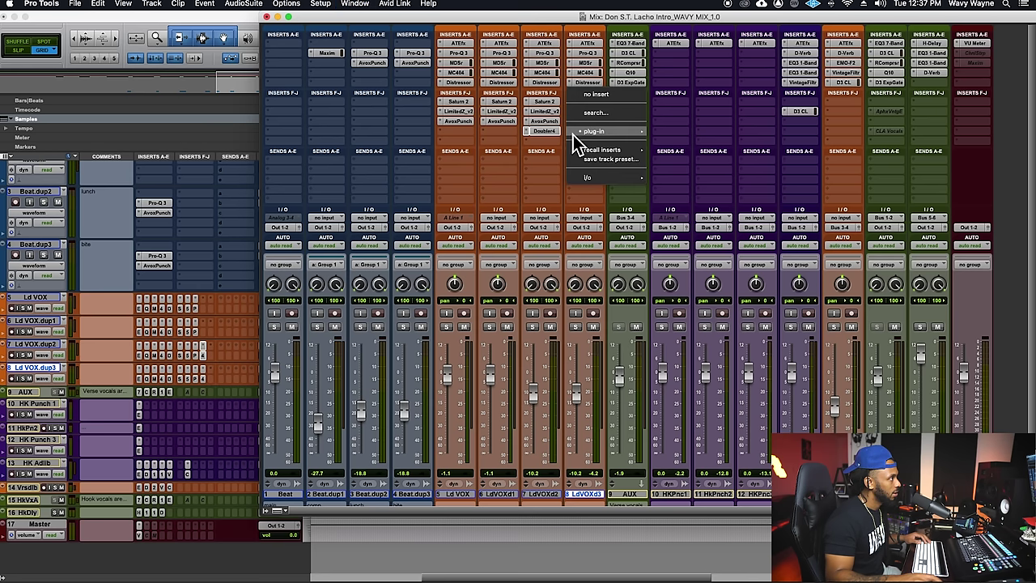
left_click(577, 98)
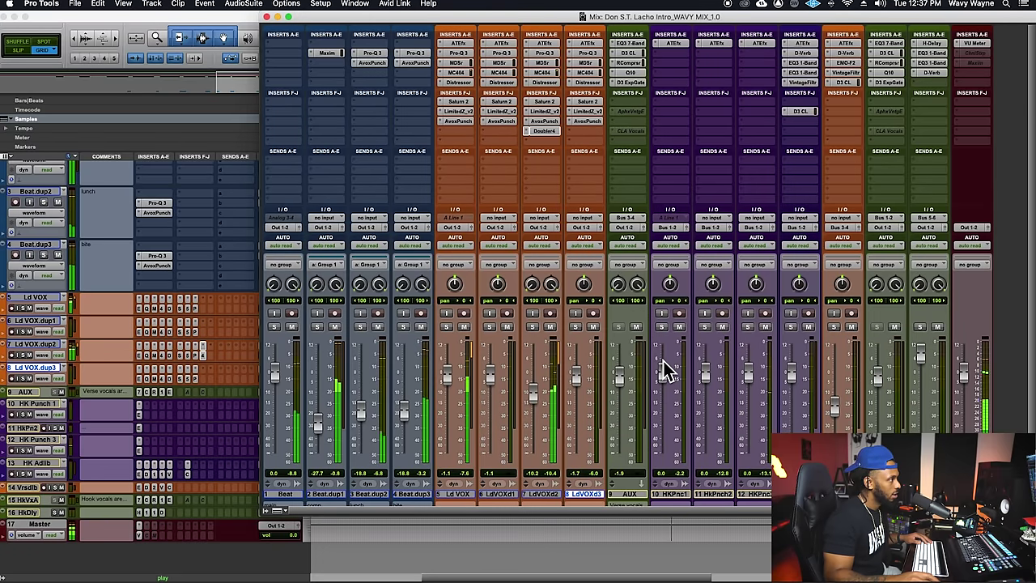
Step: Mute Hk Punch 2 and HK Punch 3, set the Ld VOX.dup3 fader to 0.0 dB and keep auditioning the hook
left_click(722, 327)
left_click(765, 327)
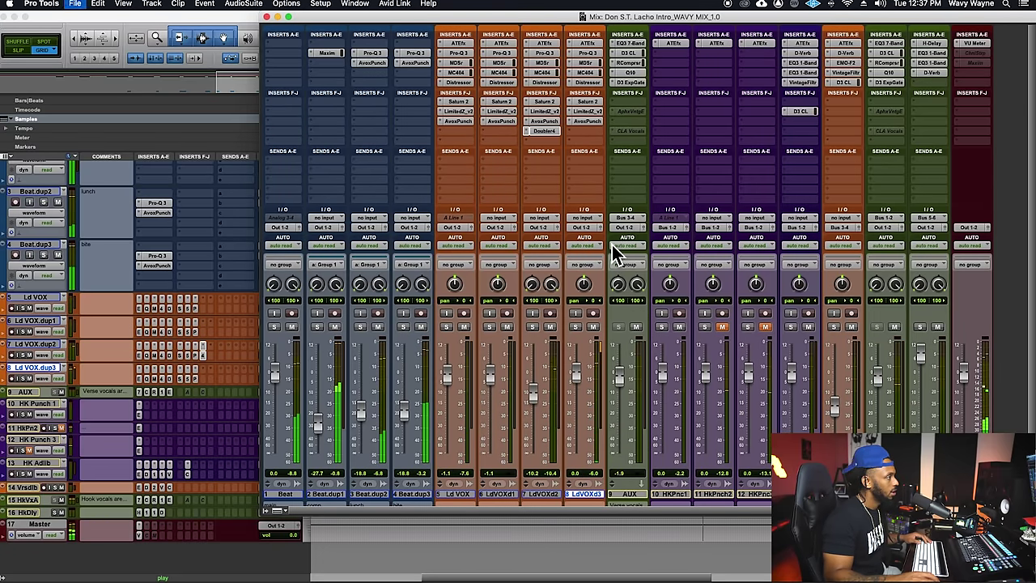
key("super+equal")
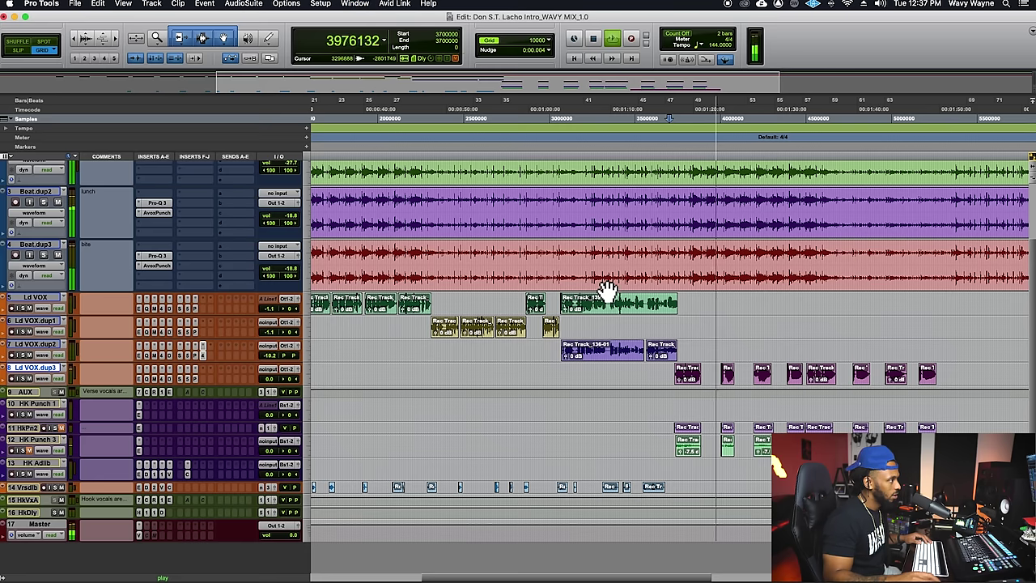
left_click(660, 379)
key("super+equal")
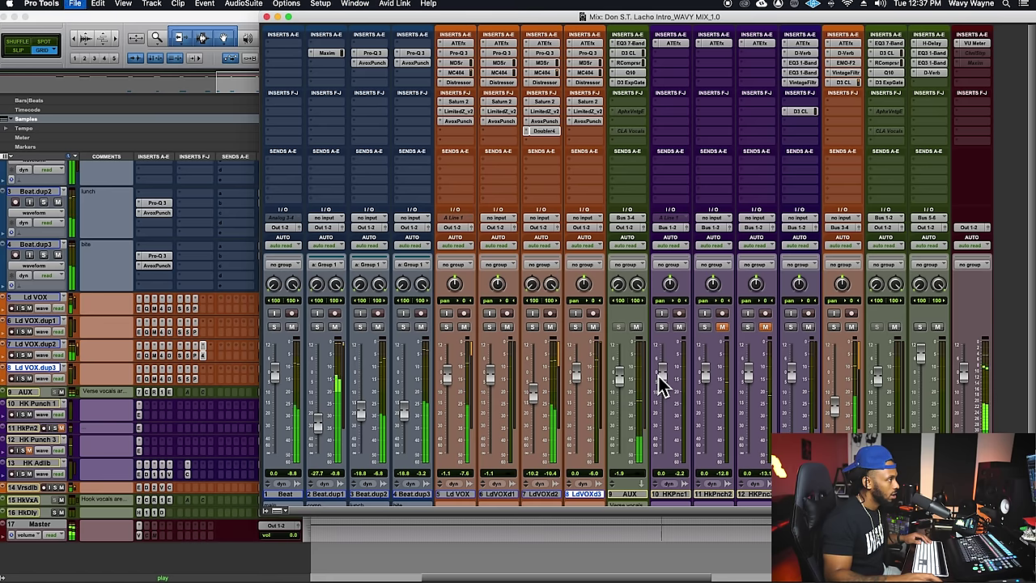
Step: Copy the Pro-Q 3 from Ld VOX to Ld VOX.dup3 and raise its low cut to about 182 Hz during playback
left_click(589, 54)
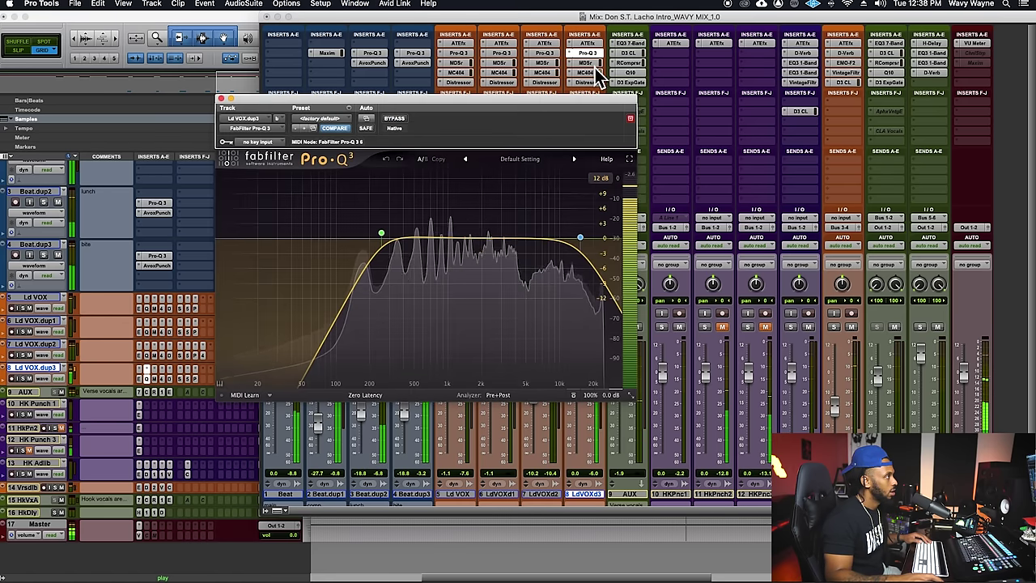
left_click_drag(467, 55, 596, 55)
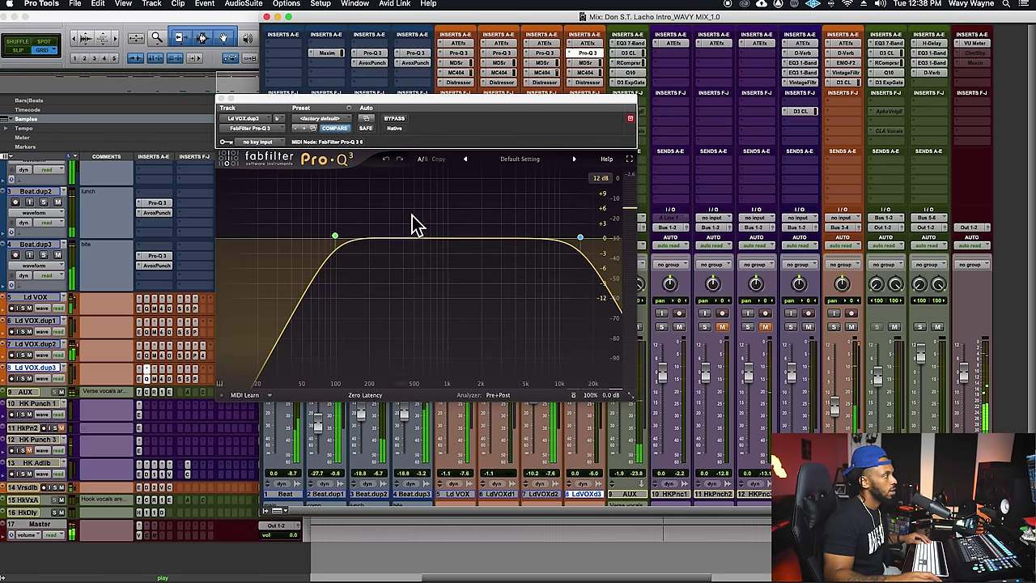
mouse_move(341, 243)
left_click_drag(342, 242, 370, 242)
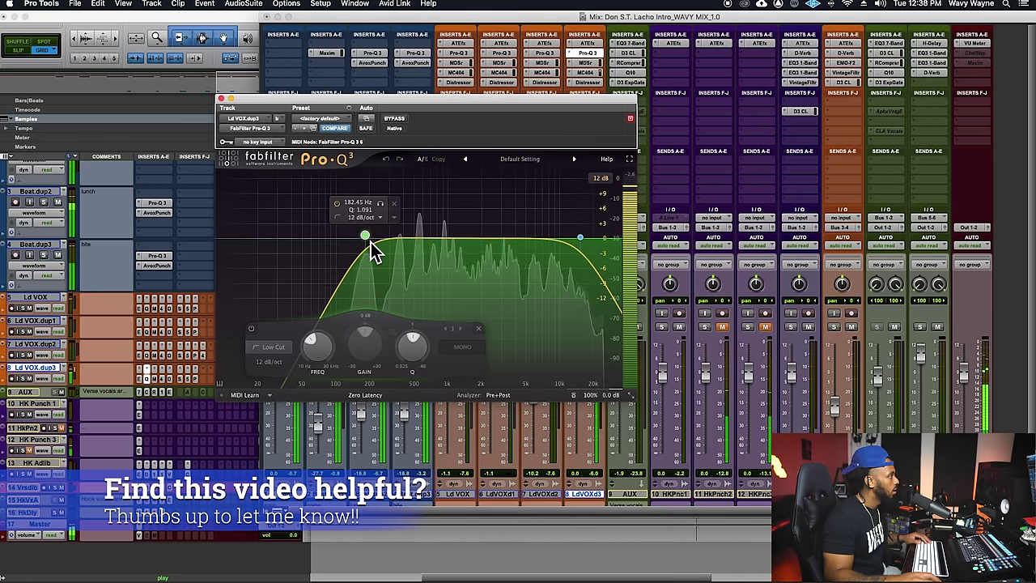
Step: Set the MC404 thresholds on Ld VOX.dup3 to about -32.8 for band 2 and -30.70 for band 3
left_click(599, 73)
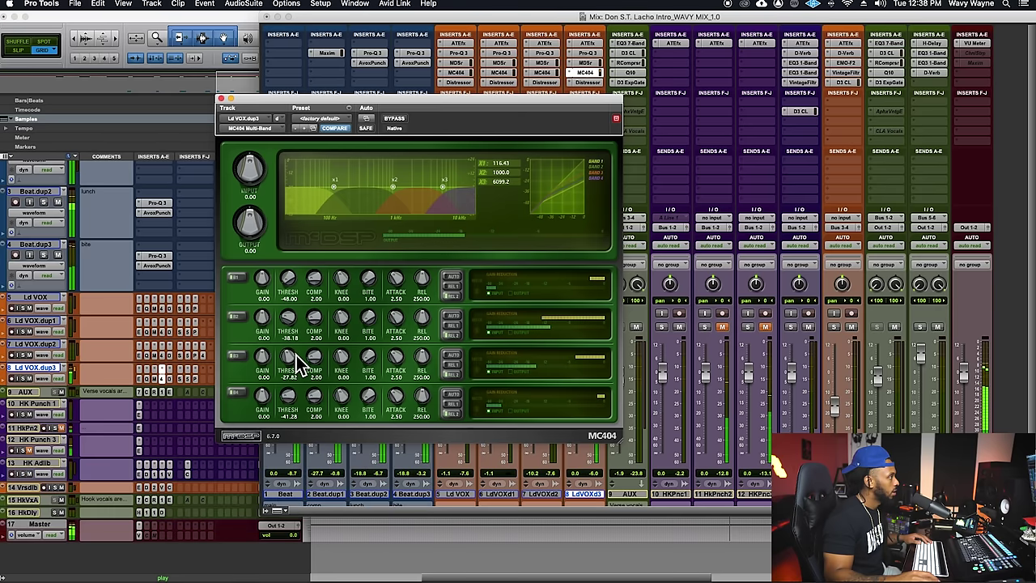
left_click_drag(297, 349, 289, 370)
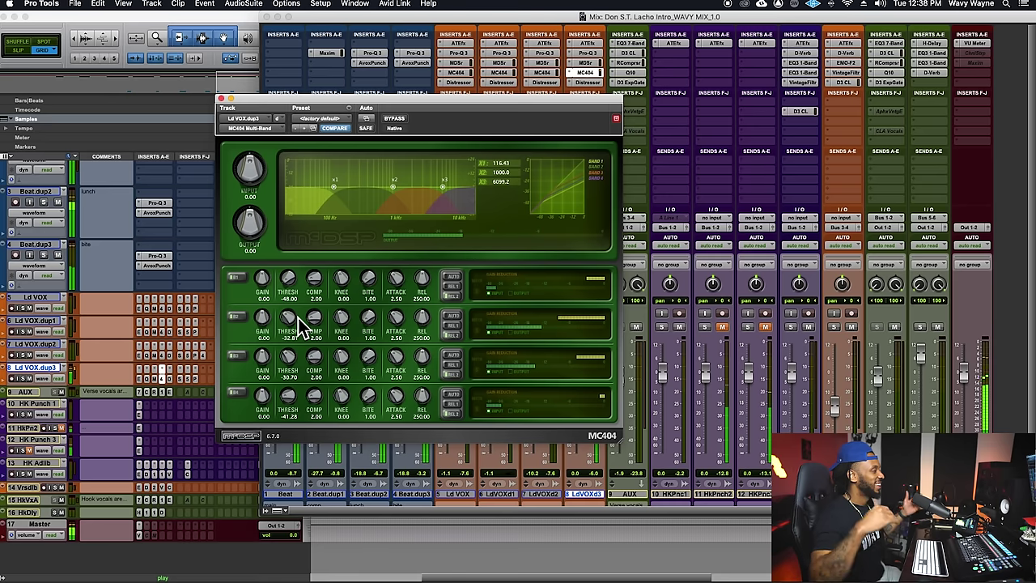
left_click(221, 98)
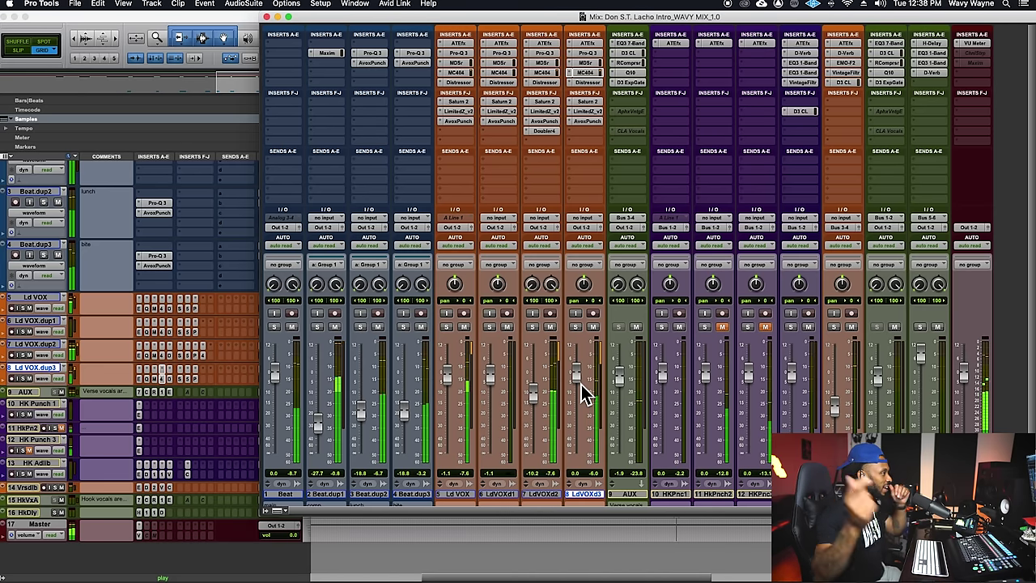
Step: Select the verse AUX track, stop playback and save the session
left_click(619, 495)
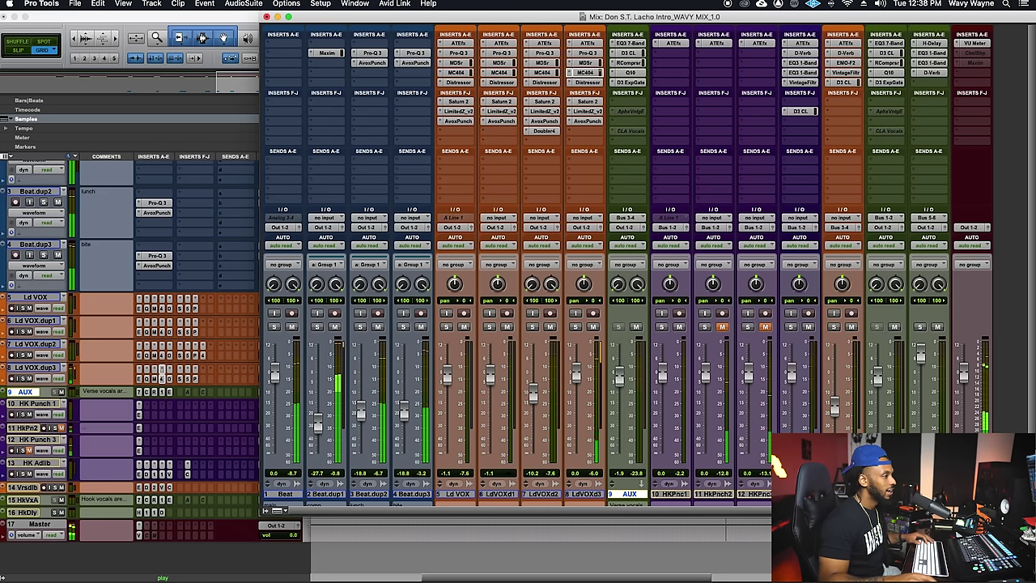
key("space")
key("super+s")
Step: After the Master track, import LEAD SUB, LS1–LS4, DELAY 1/4, DELAY 1/8, Chorus, Room and Plate from Jungle_2.0_clean.ptx as new tracks
left_click(972, 493)
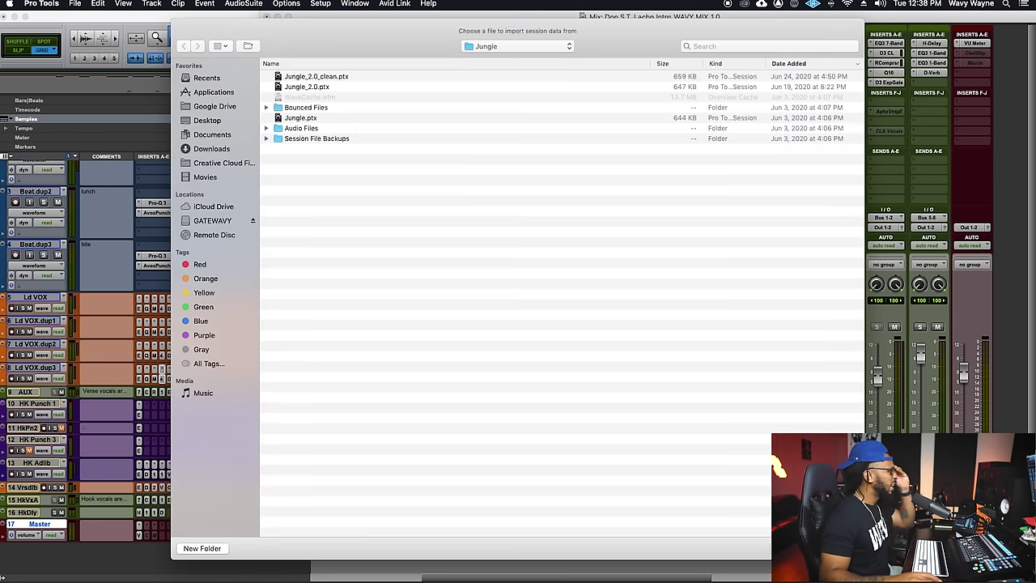
double_click(360, 77)
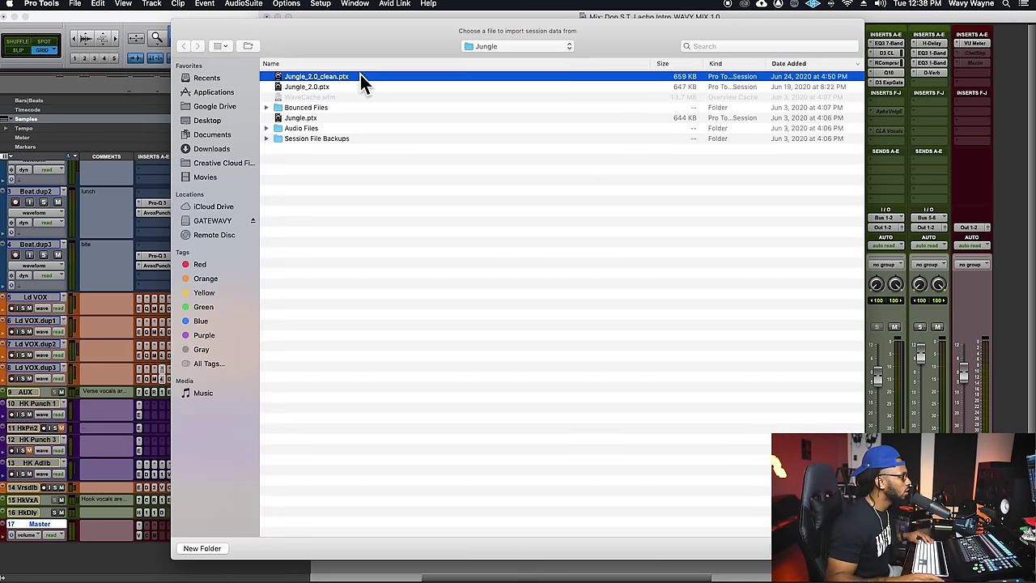
scroll(489, 402, "down", 1)
scroll(489, 403, "down", 5)
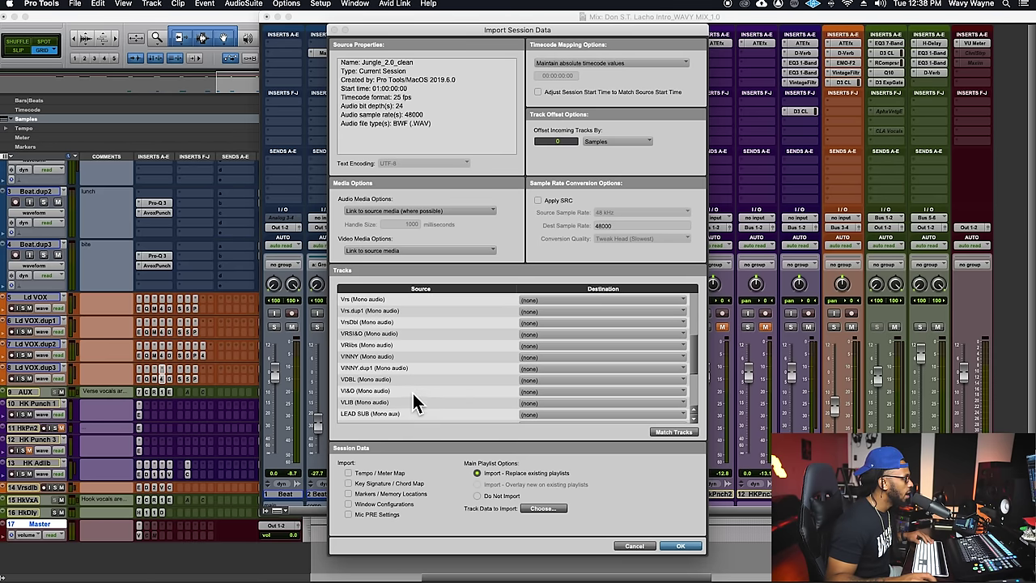
scroll(419, 400, "down", 5)
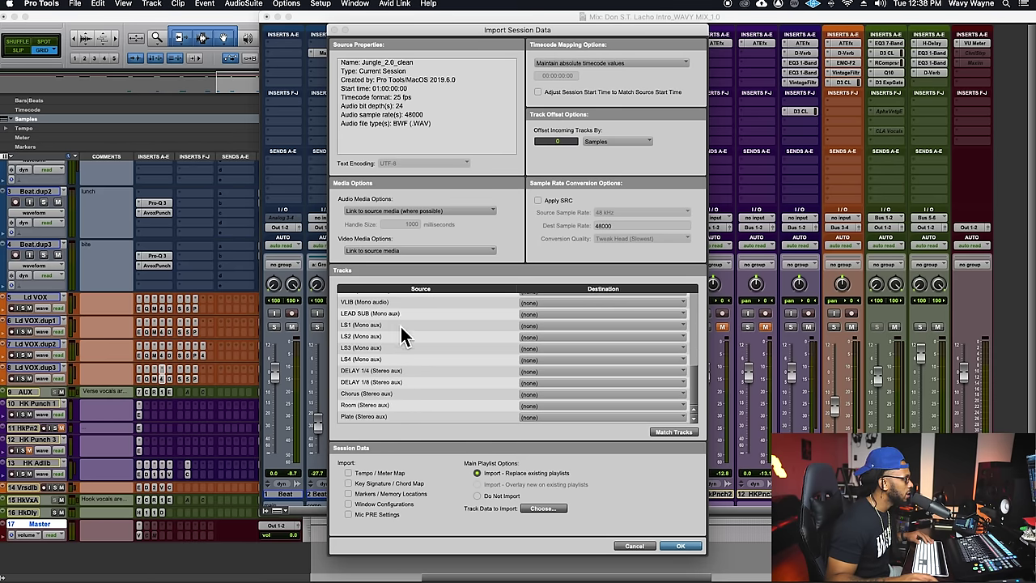
left_click_drag(401, 316, 412, 420)
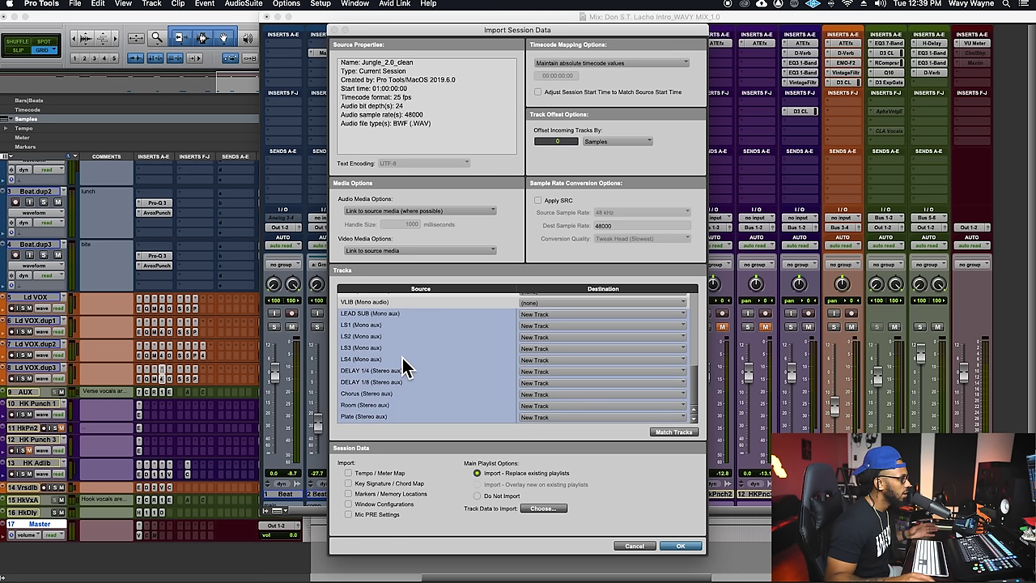
left_click(680, 546)
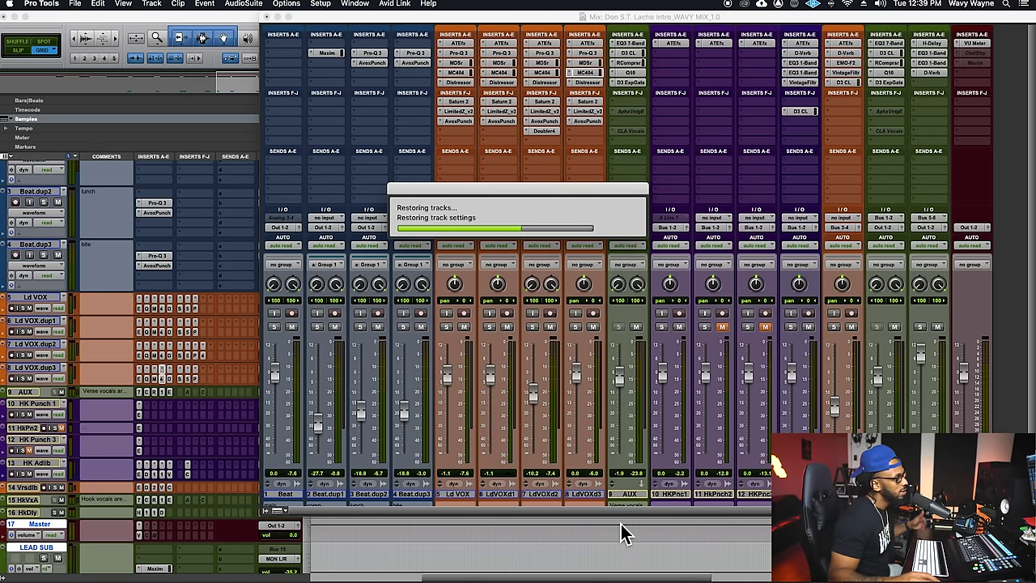
Step: Route the outputs of all the imported tracks from LEAD SUB through Plate to Out 1-2
scroll(627, 522, "right", 5)
scroll(633, 513, "right", 2)
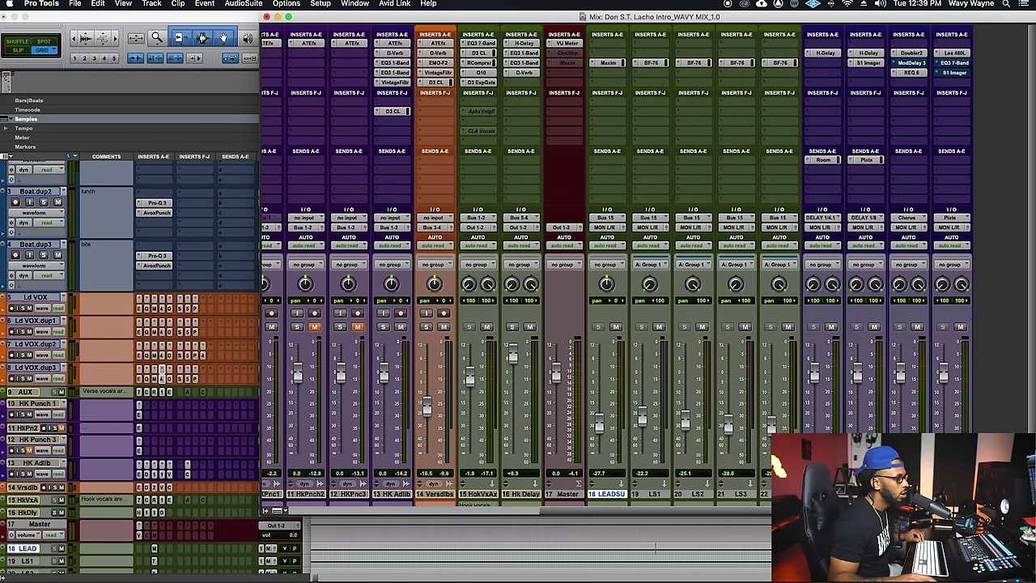
left_click(953, 494, "shift")
left_click(884, 228)
mouse_move(920, 230)
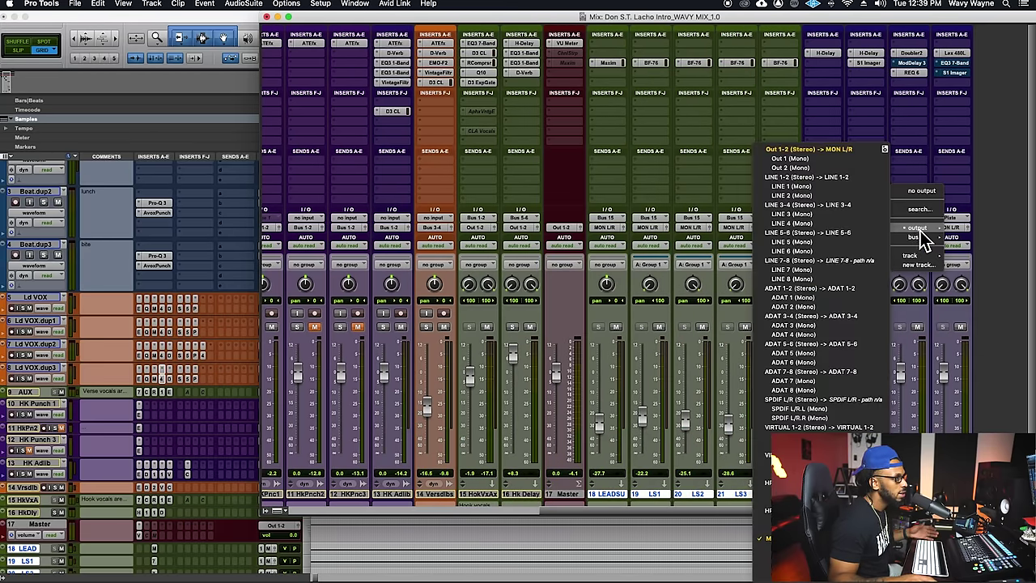
left_click(801, 152)
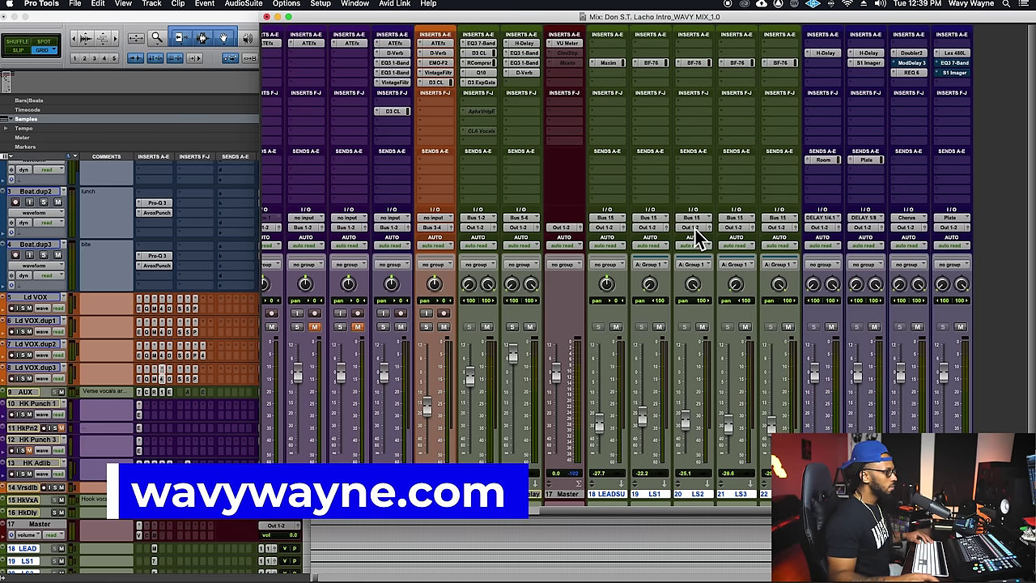
Step: Show the hidden Room track in the mixer, make it active and mute it
left_click(270, 523)
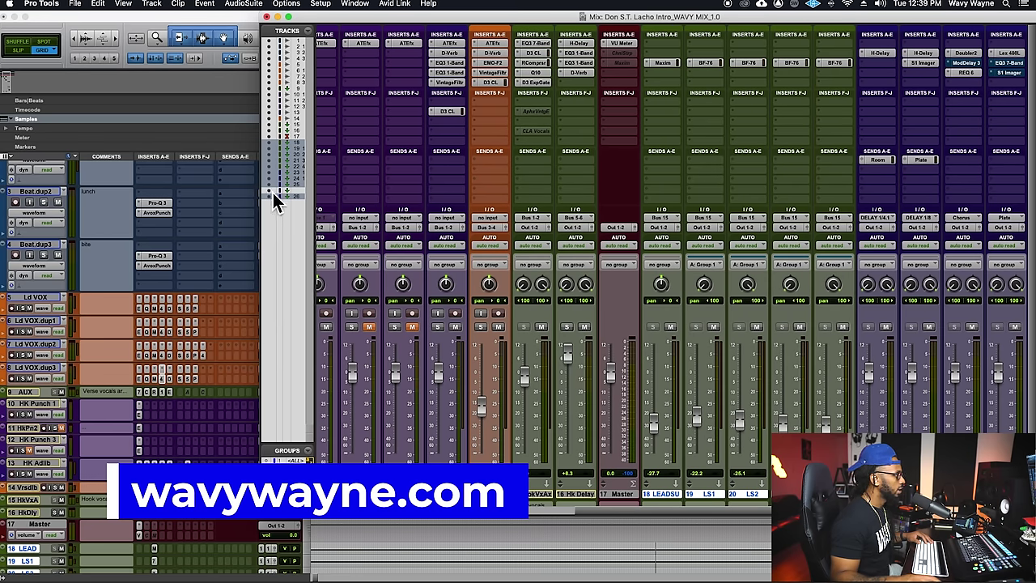
scroll(696, 486, "right", 3)
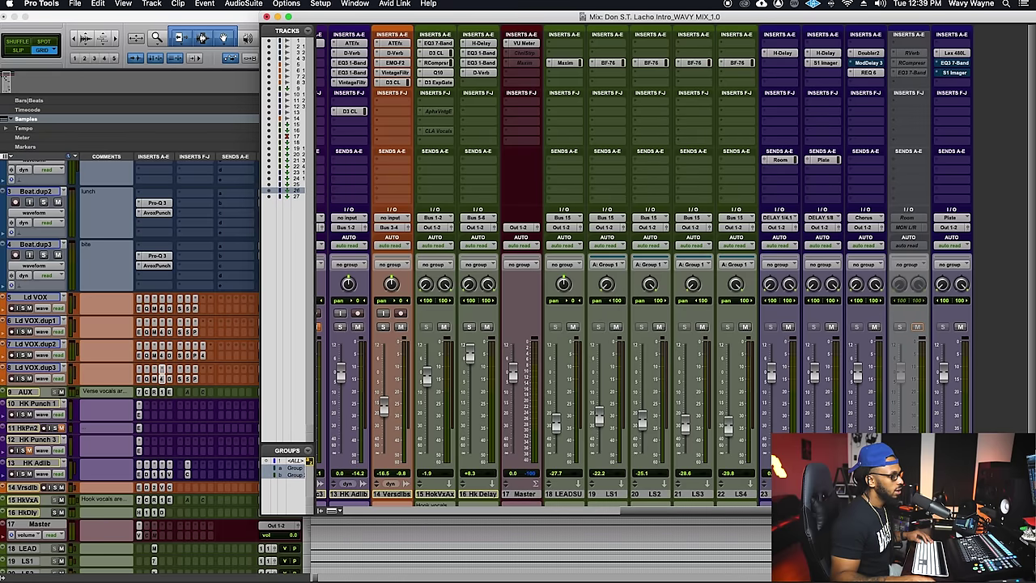
left_click(923, 483, "ctrl+super")
left_click(920, 330)
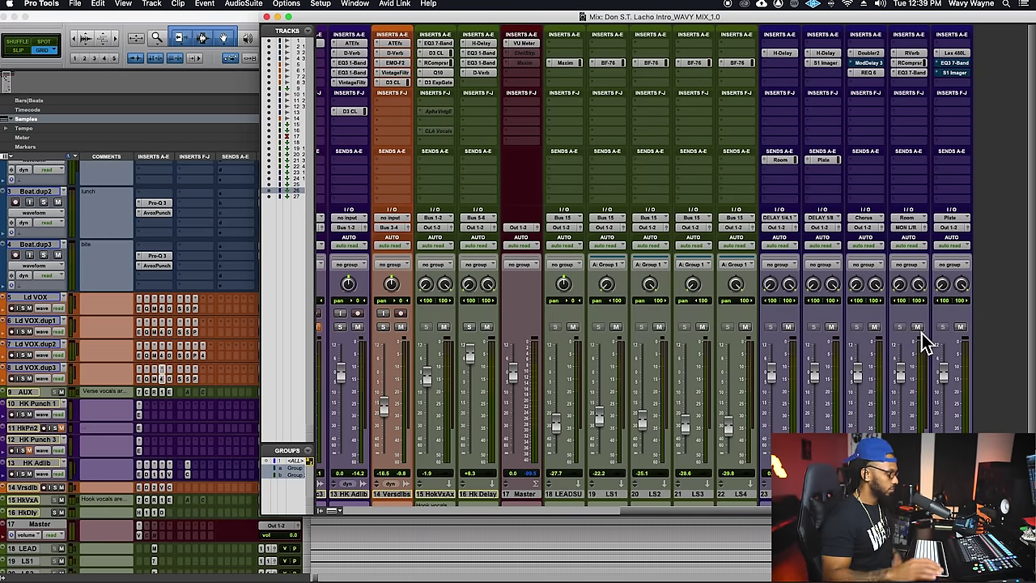
Step: Start playback, zoom out the Edit window timeline to show the whole song, and delete the empty HK Punch 1 track
key("super+equal")
key("space")
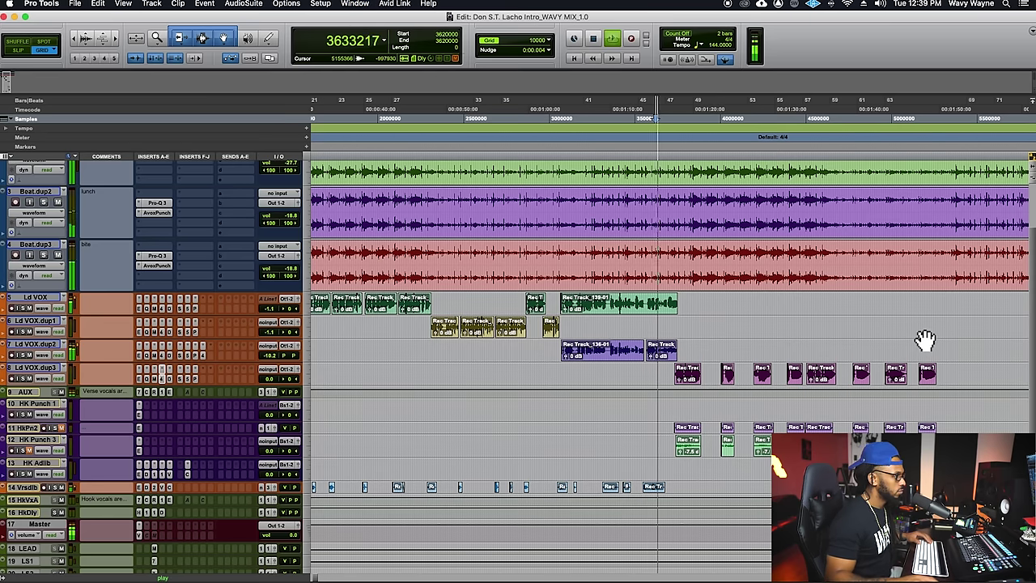
key("r")
key("r")
key("r")
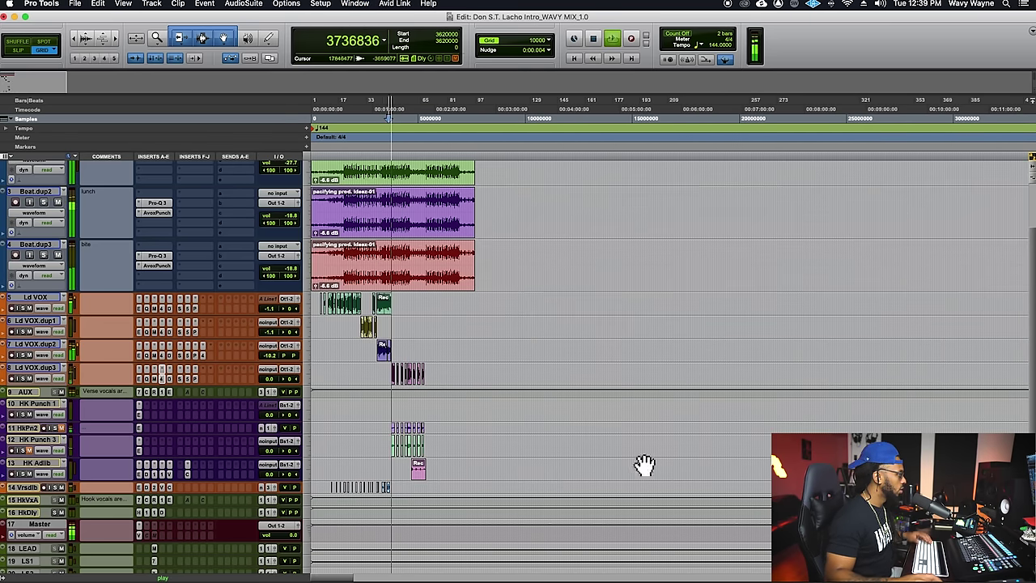
key("t")
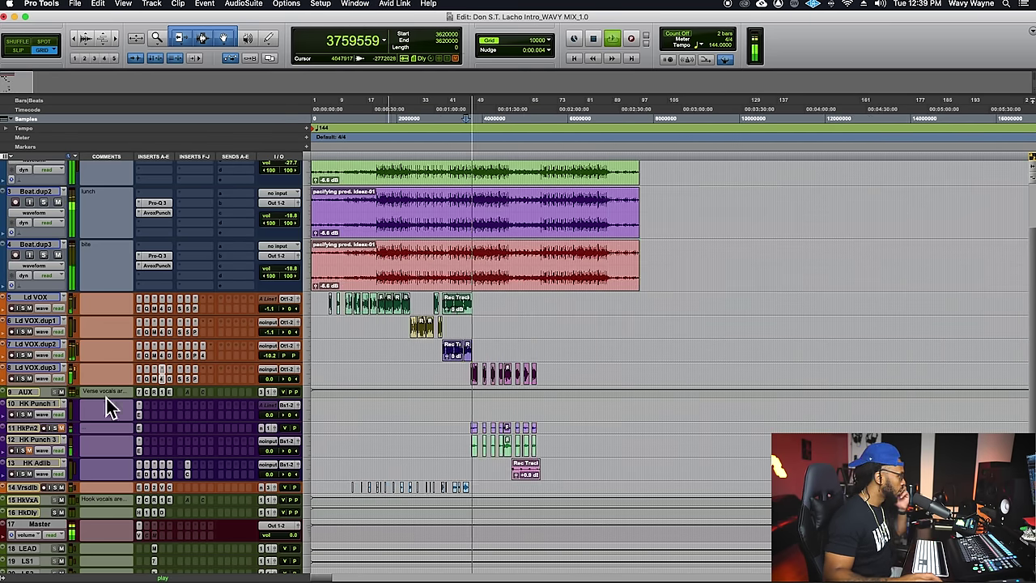
right_click(33, 404)
left_click(69, 555)
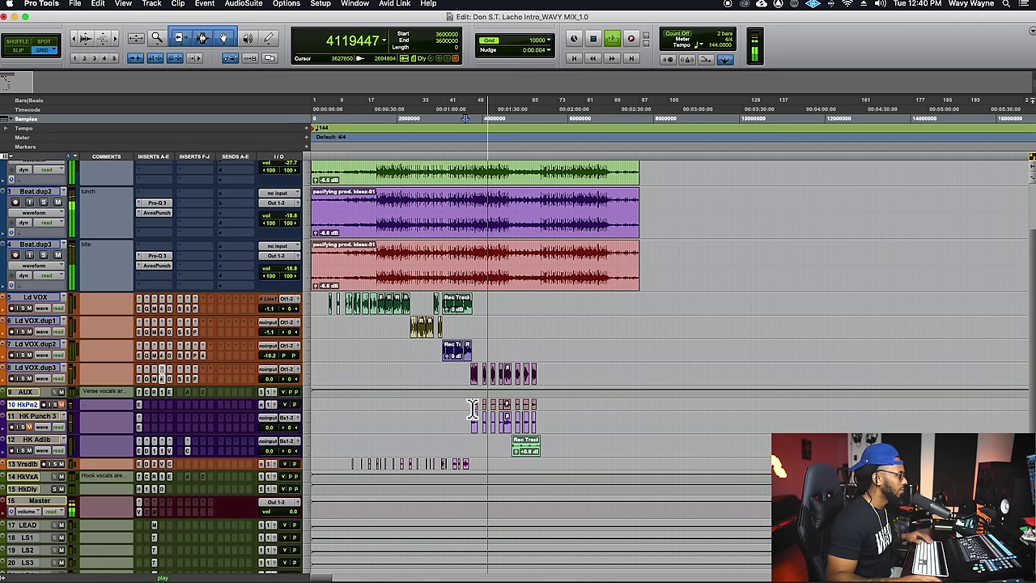
Step: Stop playback and place the edit cursor at sample 320000 on the Ld VOX.dup1 track
key("space")
left_click(467, 361)
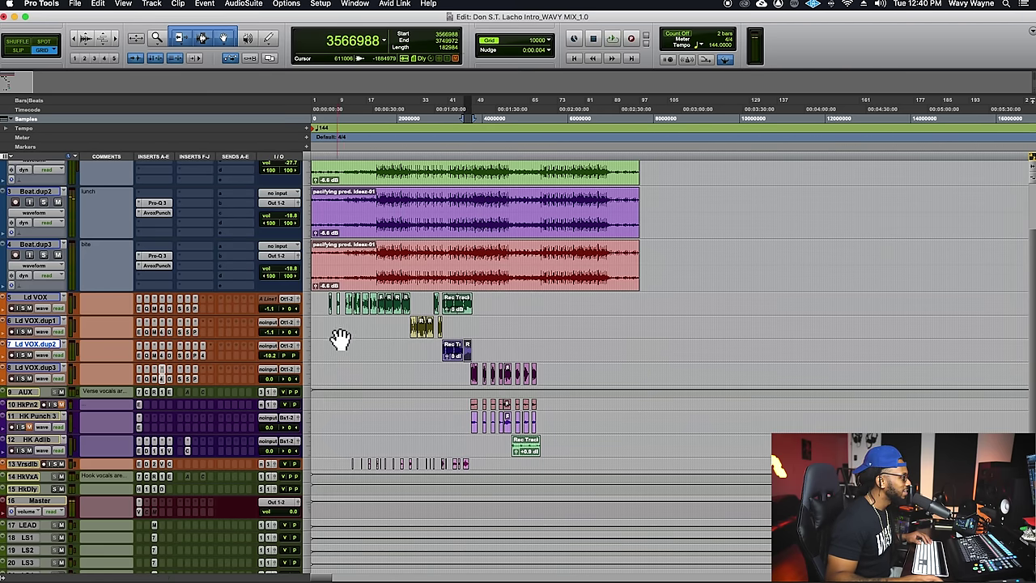
left_click(328, 327)
Step: Go through the imported LEAD SUB, LS1, LS2, LS3 and LS4 tracks in the mixer, selecting each one in turn
key("super+equal")
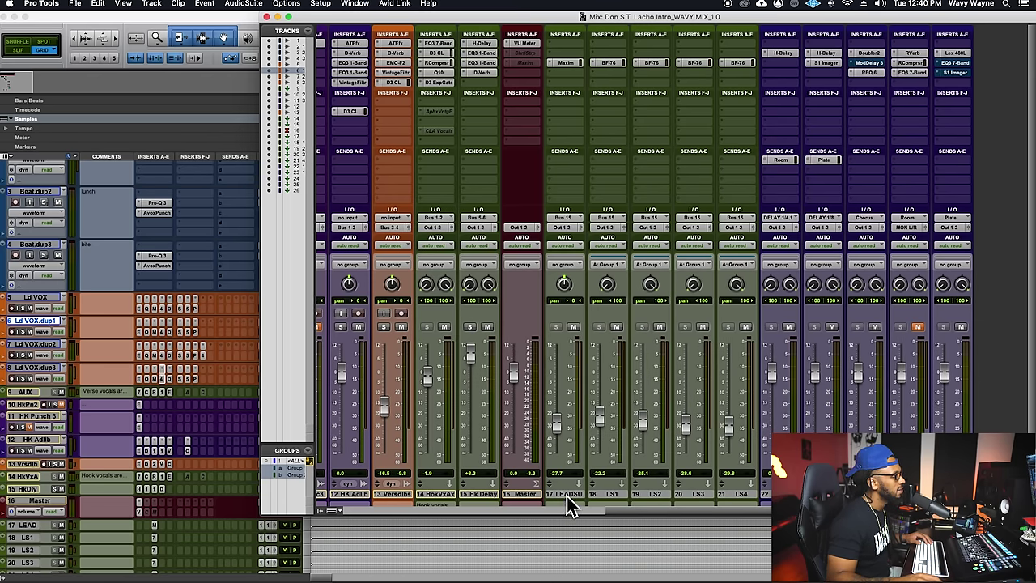
left_click(566, 495)
left_click(616, 497)
left_click(653, 496)
left_click(700, 496)
left_click(741, 497)
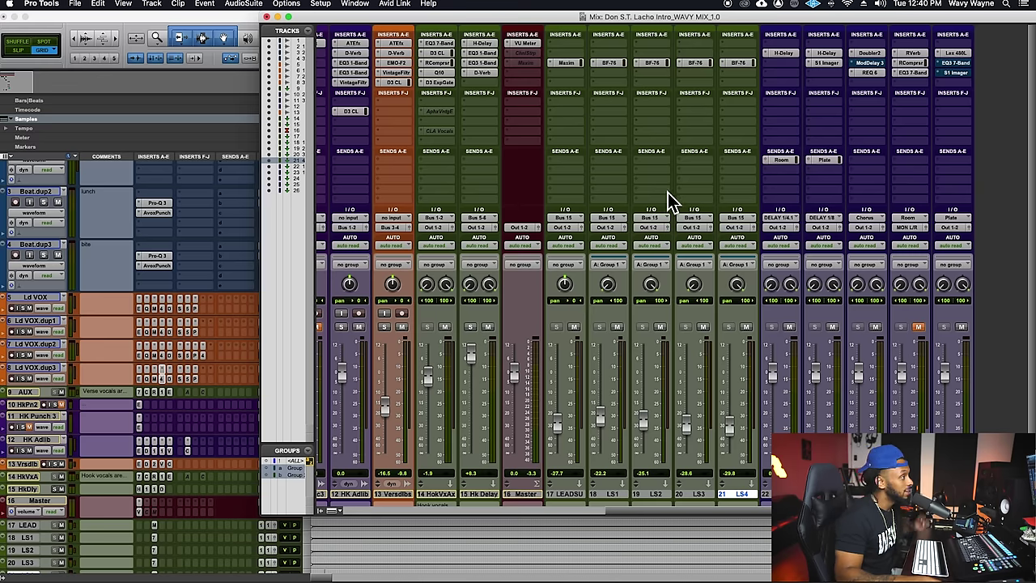
Step: Place the edit cursor at sample 760000, start playback and bring the Mix window back up
scroll(605, 242, "left", 6)
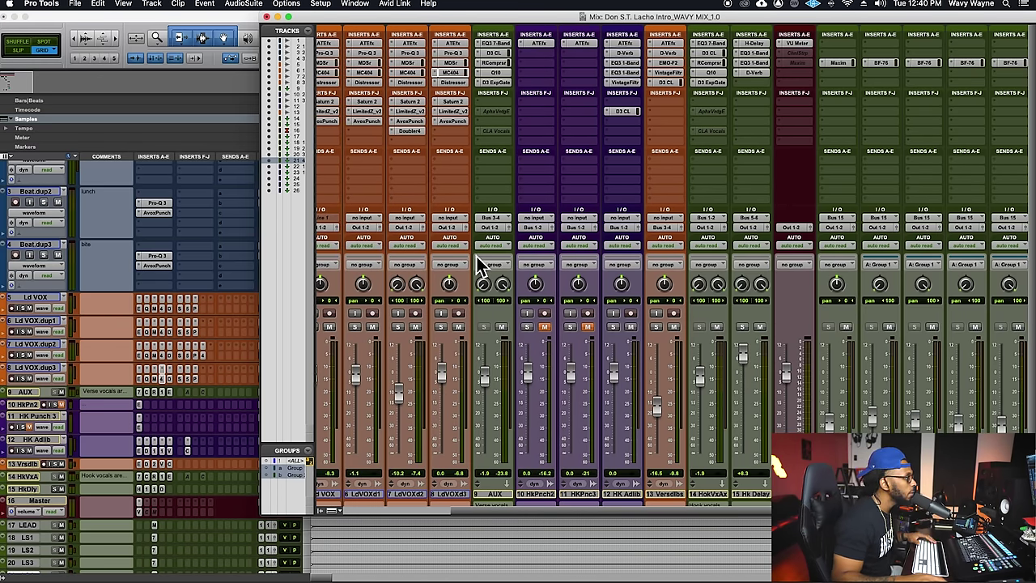
scroll(474, 253, "left", 3)
key("super+equal")
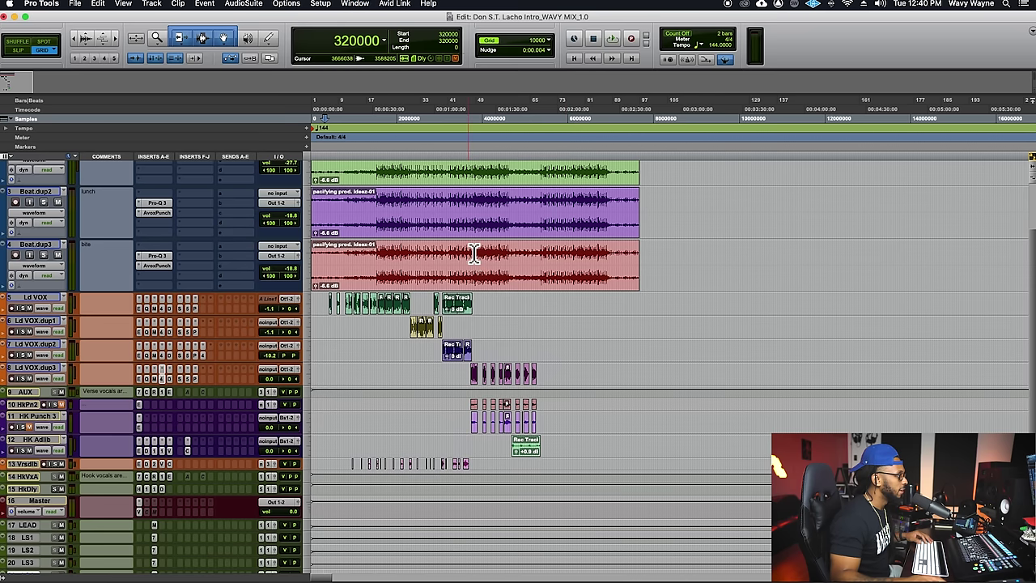
left_click(350, 162)
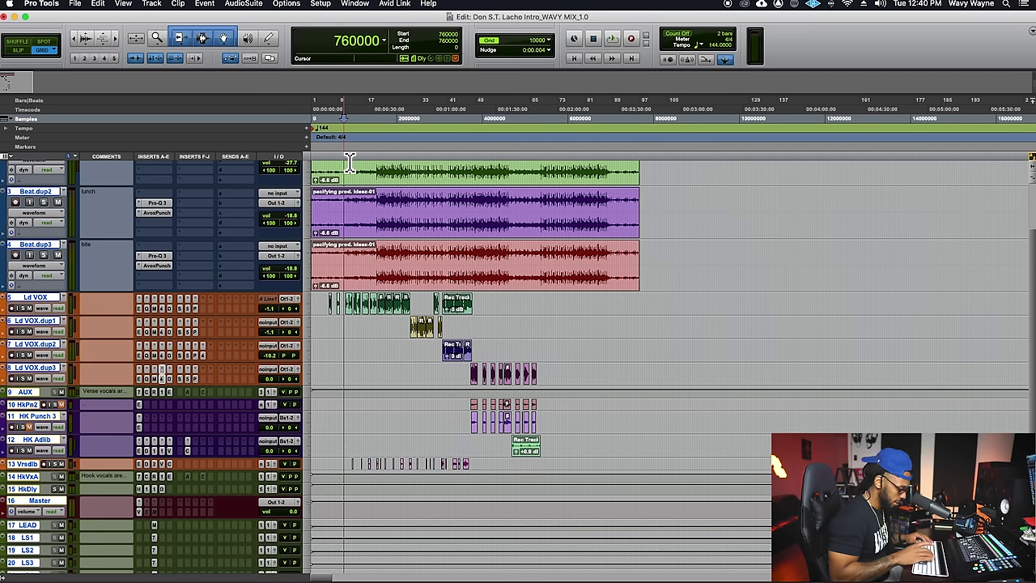
key("super+equal")
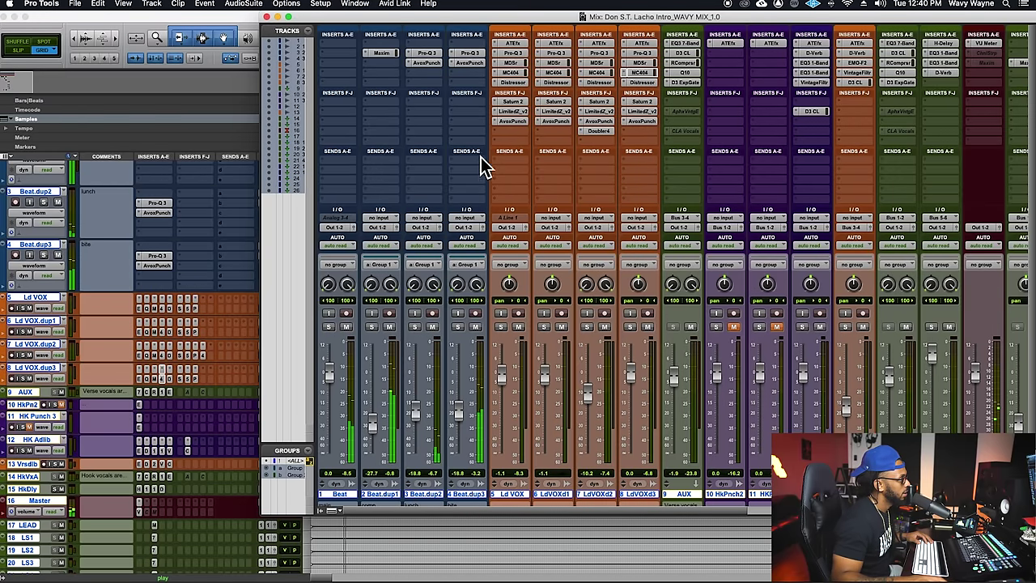
Step: Add a track send named Ld VOX in the first send slot of Ld VOX and set its level to 0.0 dB
left_click(513, 163)
mouse_move(567, 216)
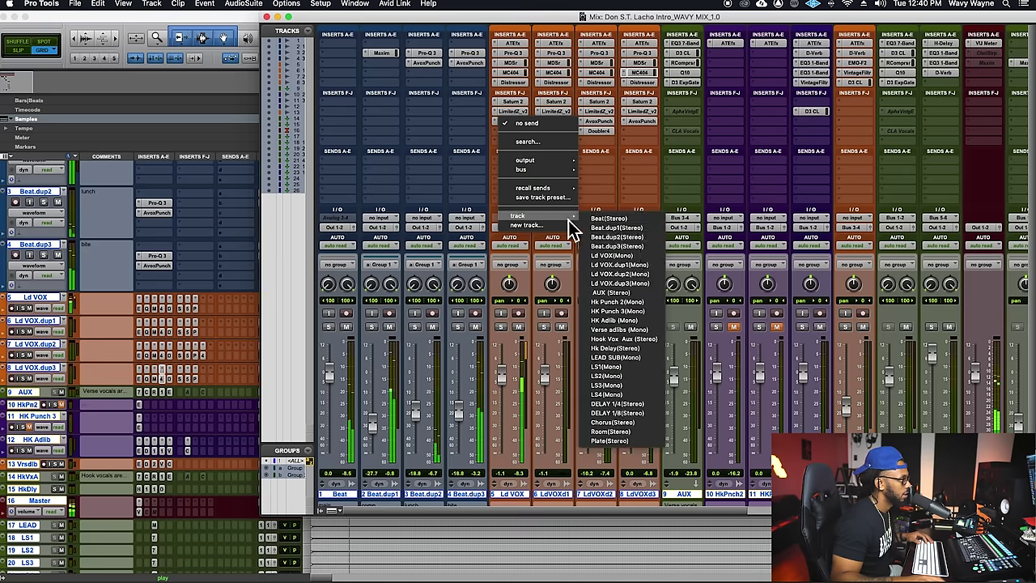
left_click(636, 272)
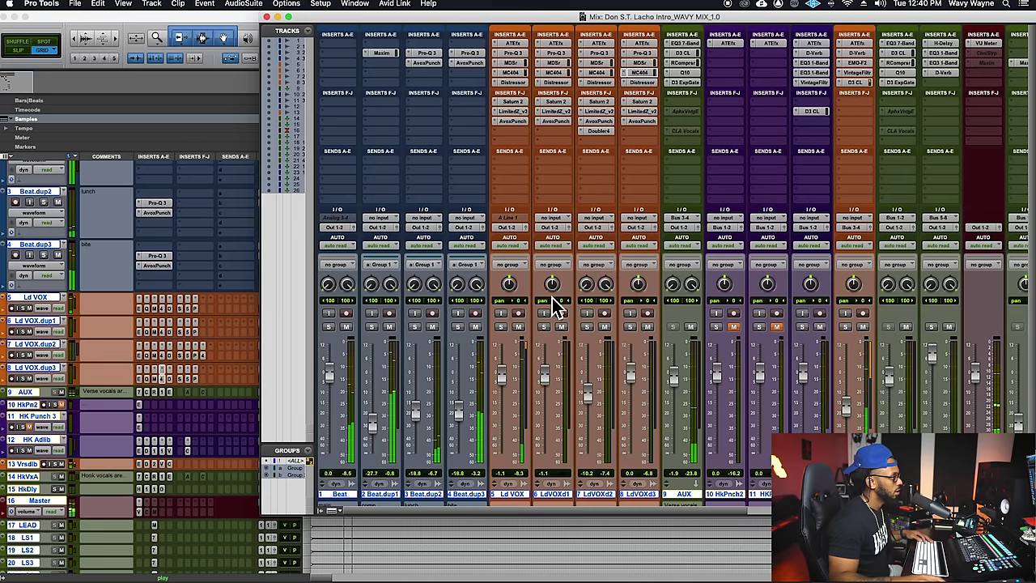
left_click_drag(650, 296, 643, 212)
scroll(642, 484, "right", 6)
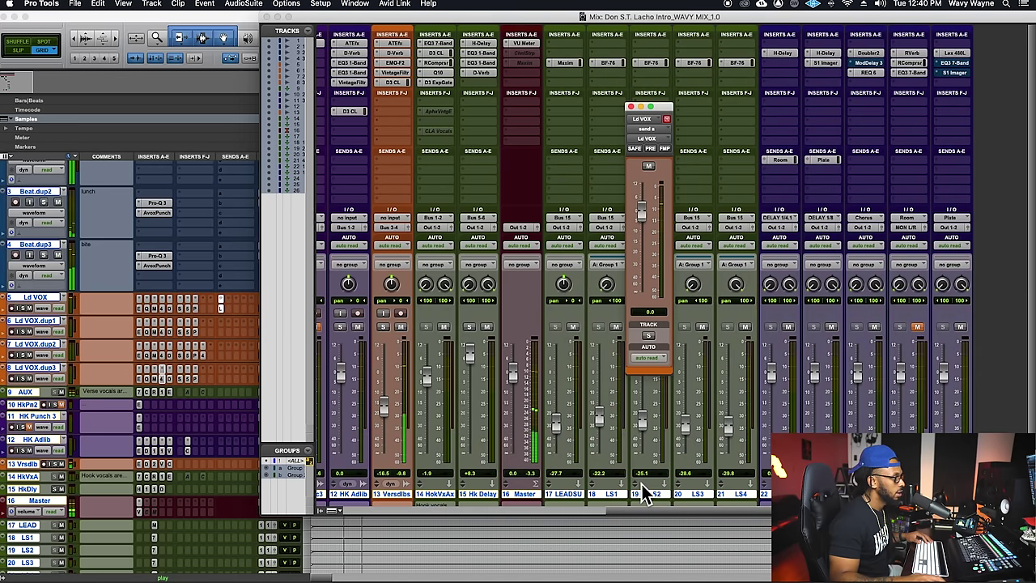
scroll(642, 484, "left", 8)
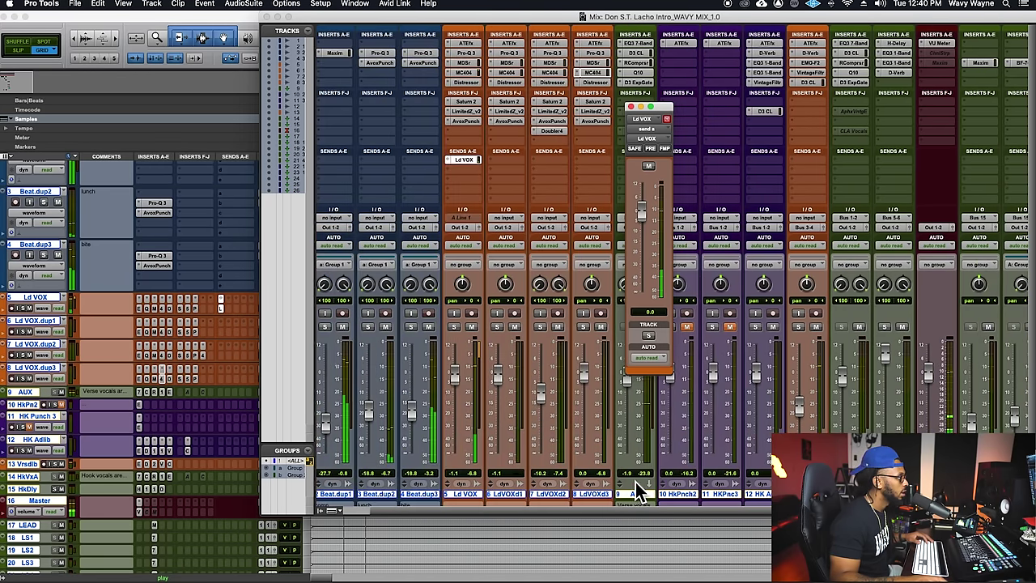
Step: Reassign the first send on Ld VOX to Bus 15, which feeds the LEAD SUB and LS tracks
left_click(452, 164)
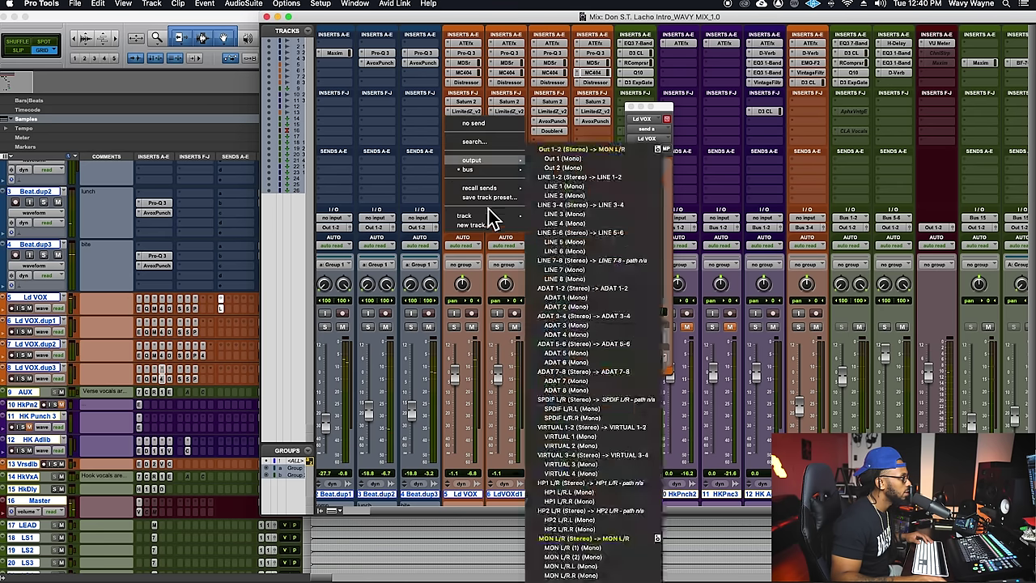
mouse_move(491, 217)
left_click(592, 383)
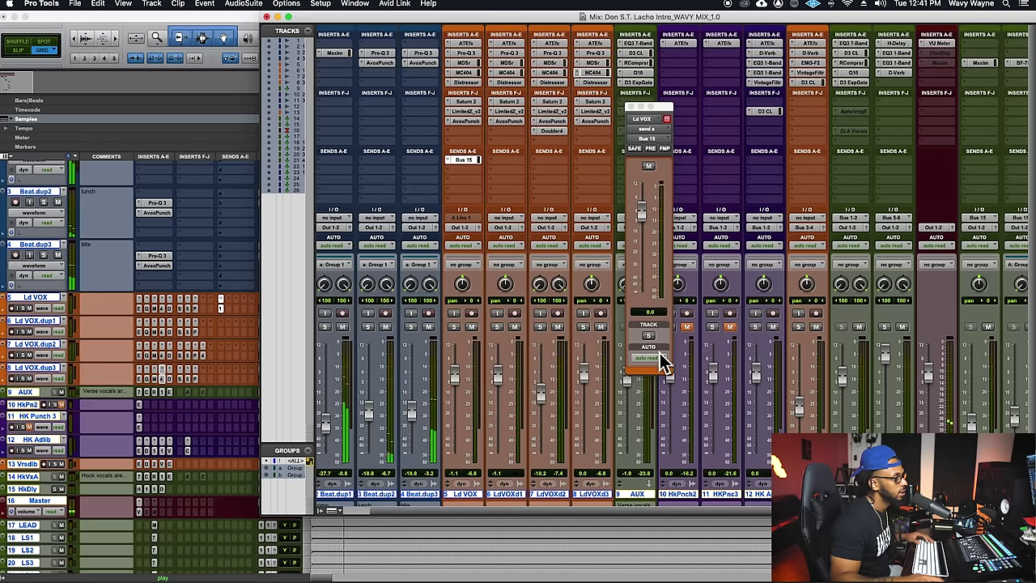
Step: Mute and unmute the LS1–LS4 group and LEAD SUB during playback to compare the vocal with and without them
scroll(694, 462, "right", 6)
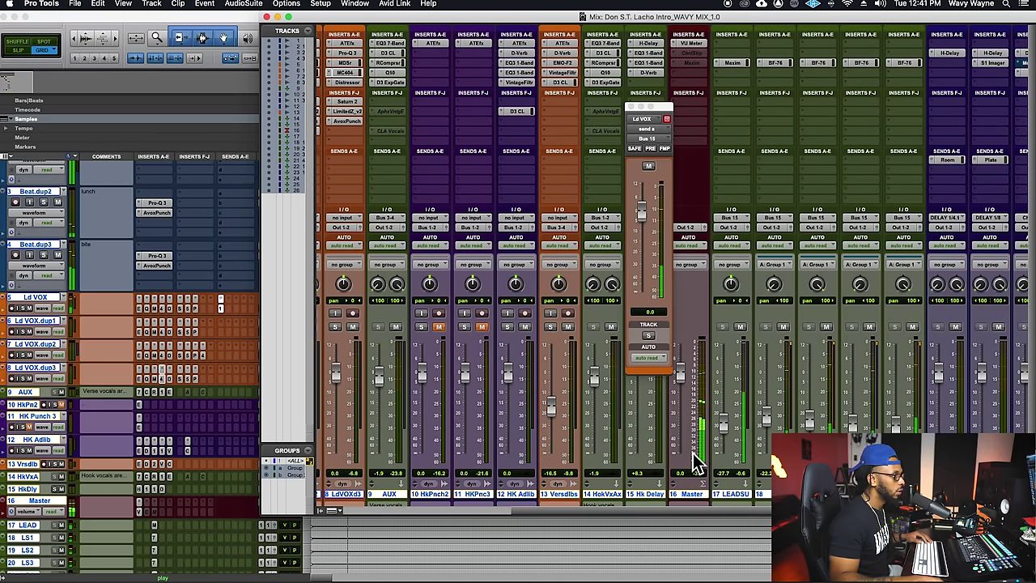
left_click(785, 328)
left_click(741, 328)
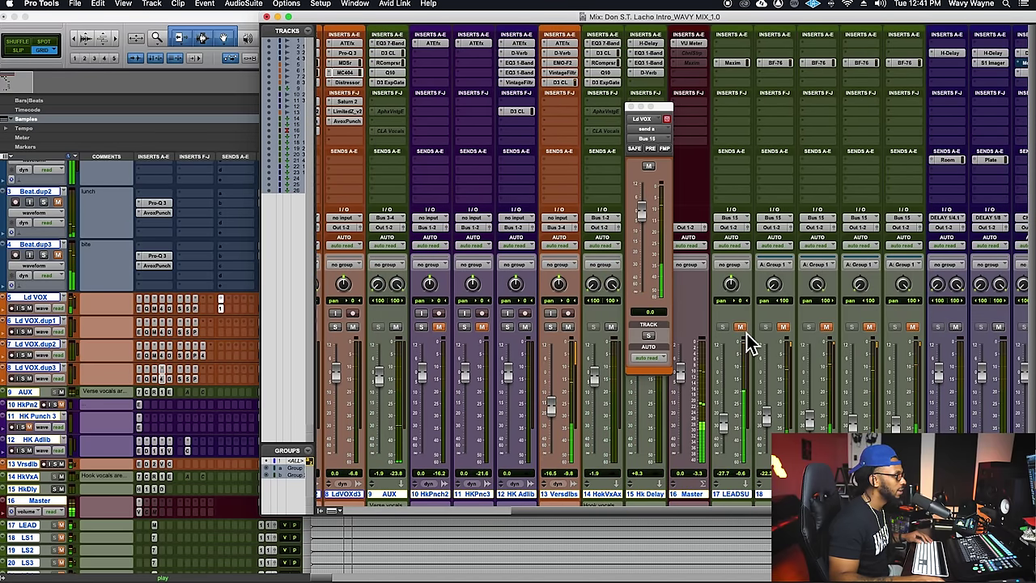
left_click(742, 328)
left_click(782, 331)
Step: Set the automation mode of LEAD SUB and the grouped LS1–LS4 tracks to off
scroll(632, 441, "left", 10)
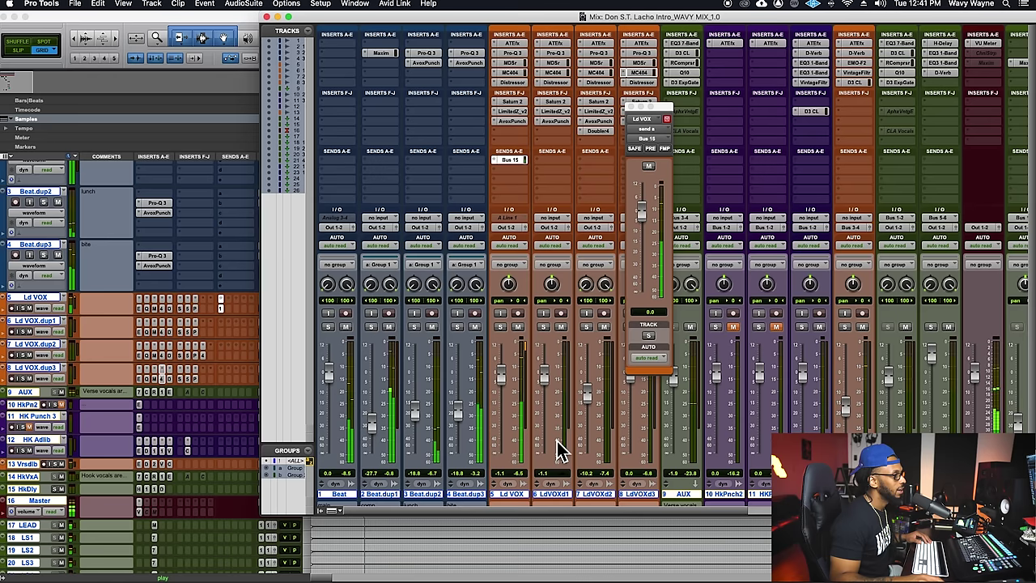
scroll(672, 451, "right", 6)
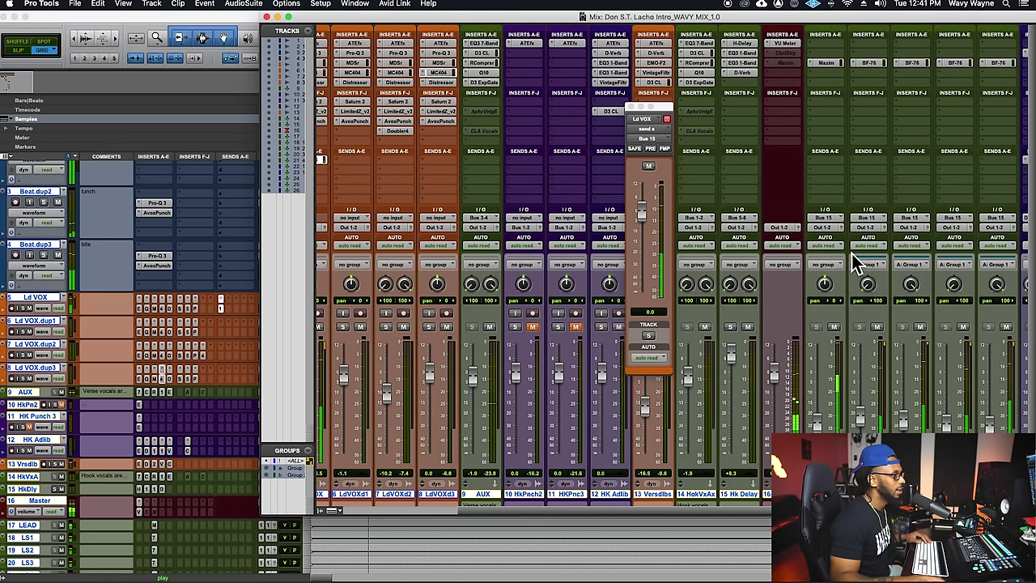
scroll(836, 252, "right", 5)
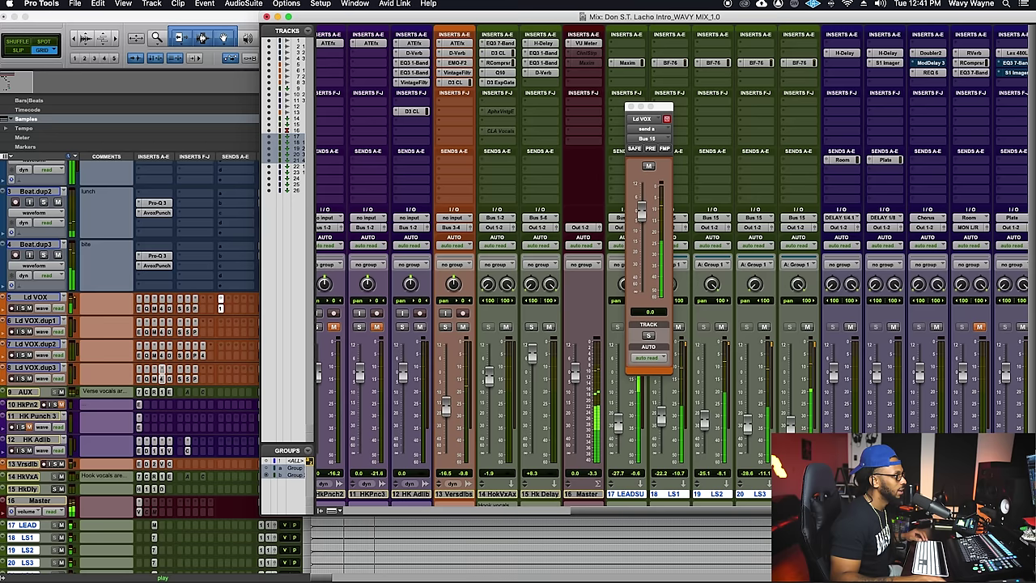
left_click(797, 228)
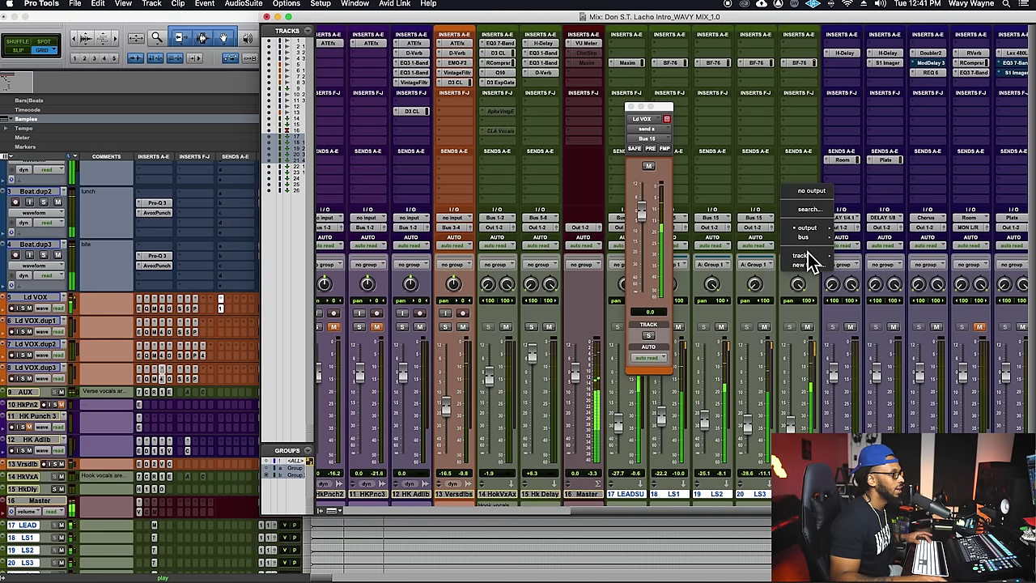
left_click(747, 284)
left_click(755, 245)
left_click(758, 240, "alt+shift")
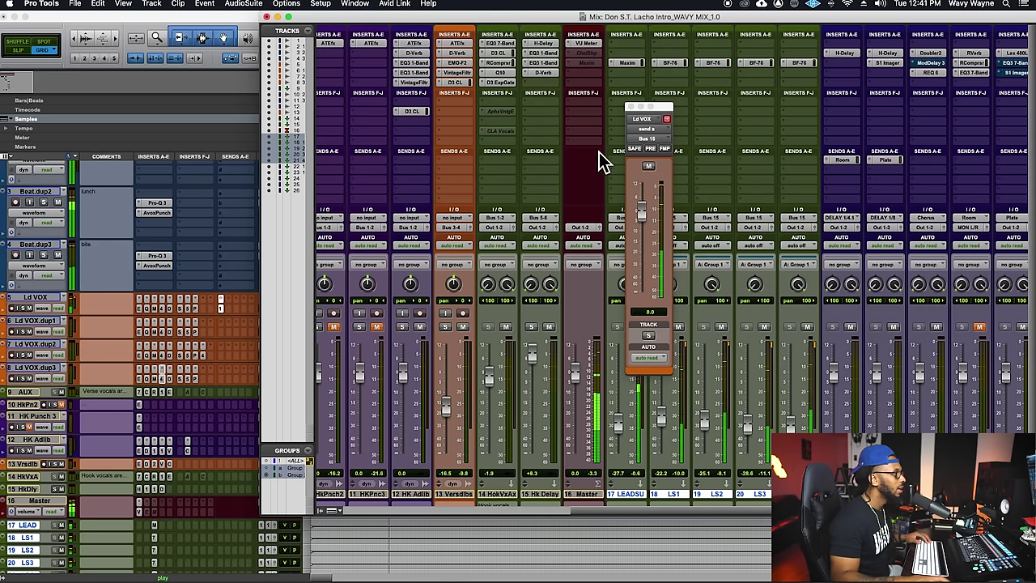
Step: Add a send to the Room track in the second send slot of Ld VOX, set it to 0.0 dB and restart playback
left_click(632, 106)
scroll(551, 456, "left", 5)
scroll(553, 463, "left", 4)
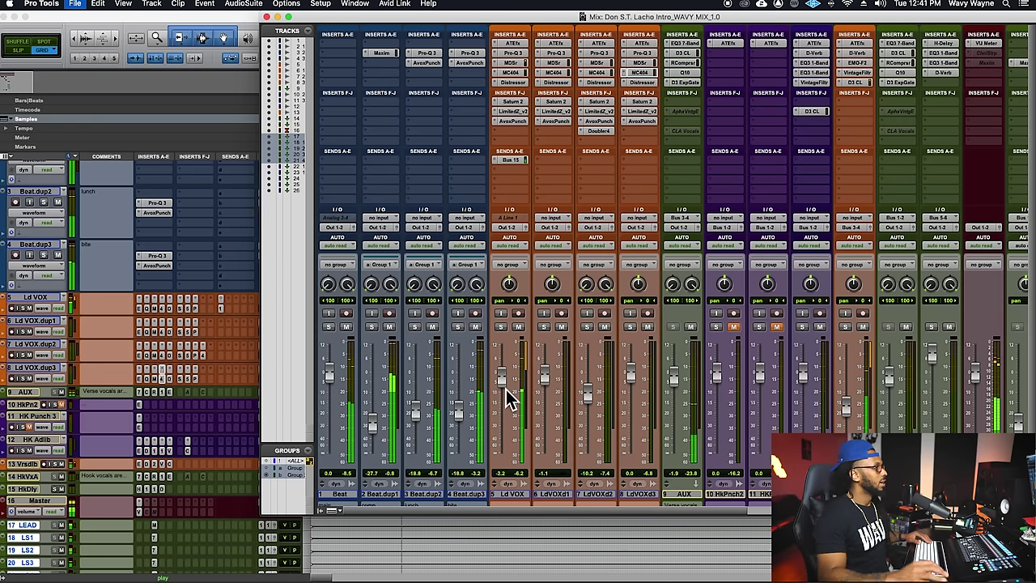
left_click(507, 175)
mouse_move(519, 226)
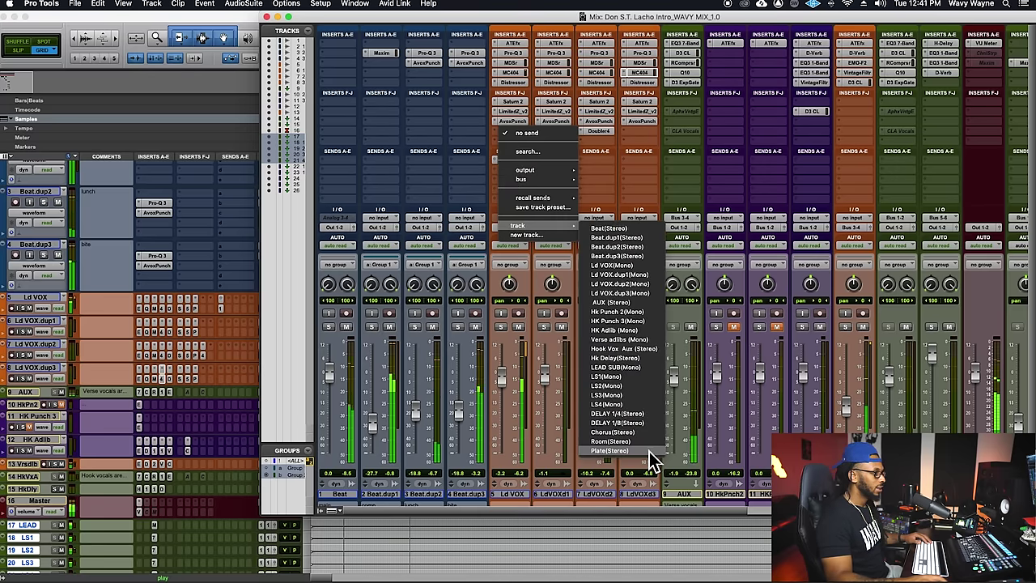
left_click(641, 445)
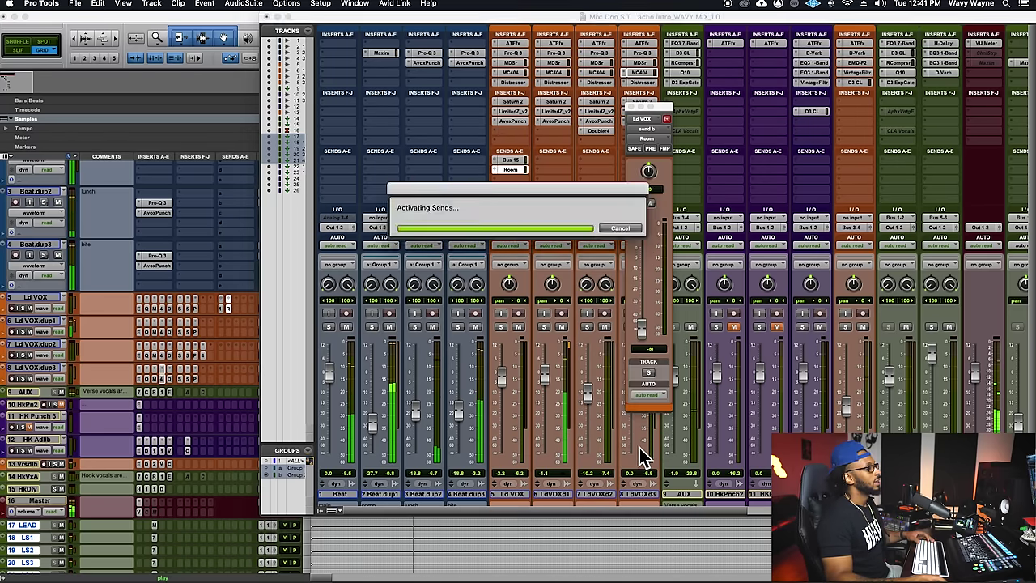
left_click(644, 335, "alt")
key("space")
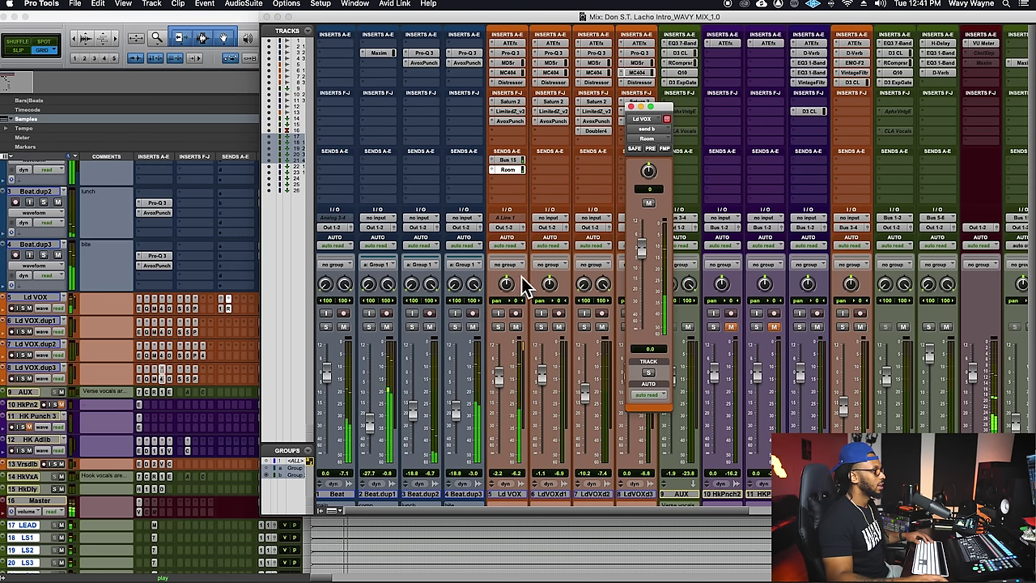
Step: Reassign the second send on Ld VOX to the Plate track
left_click(496, 172)
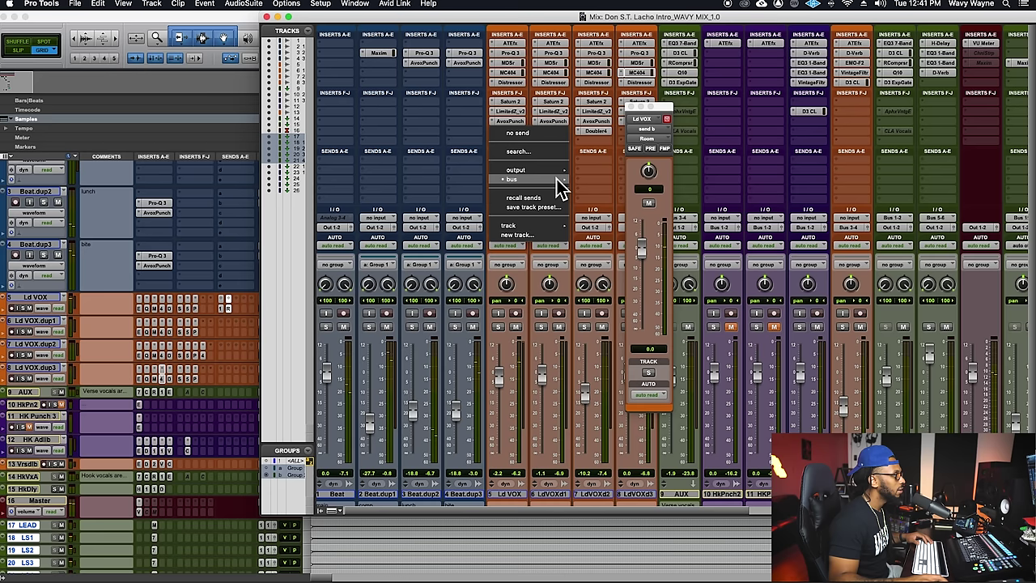
mouse_move(527, 227)
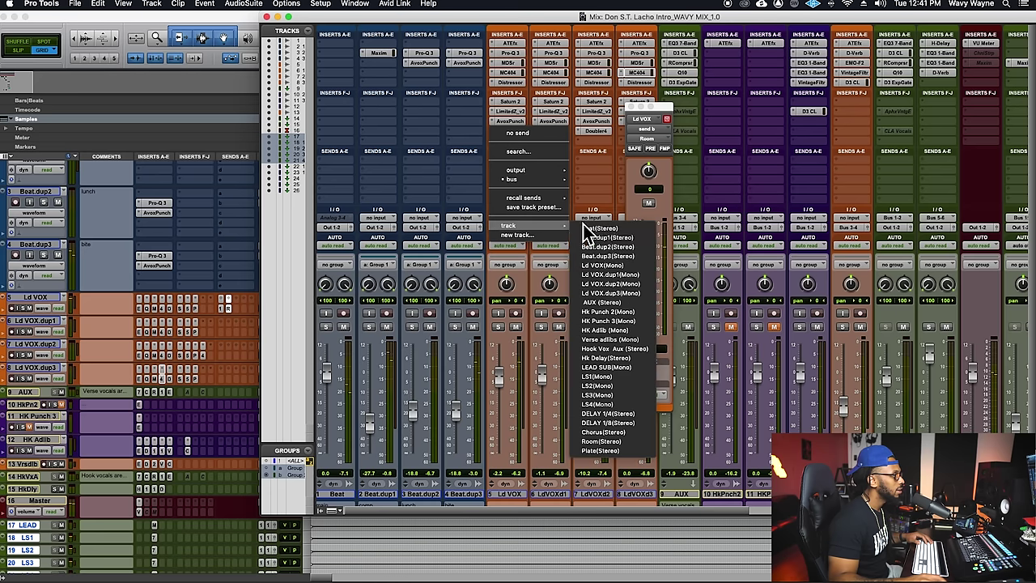
left_click(599, 450)
Step: Open the Lexicon 480L on the Plate track and step through its Rooms programs to Large Chamber
scroll(523, 402, "right", 10)
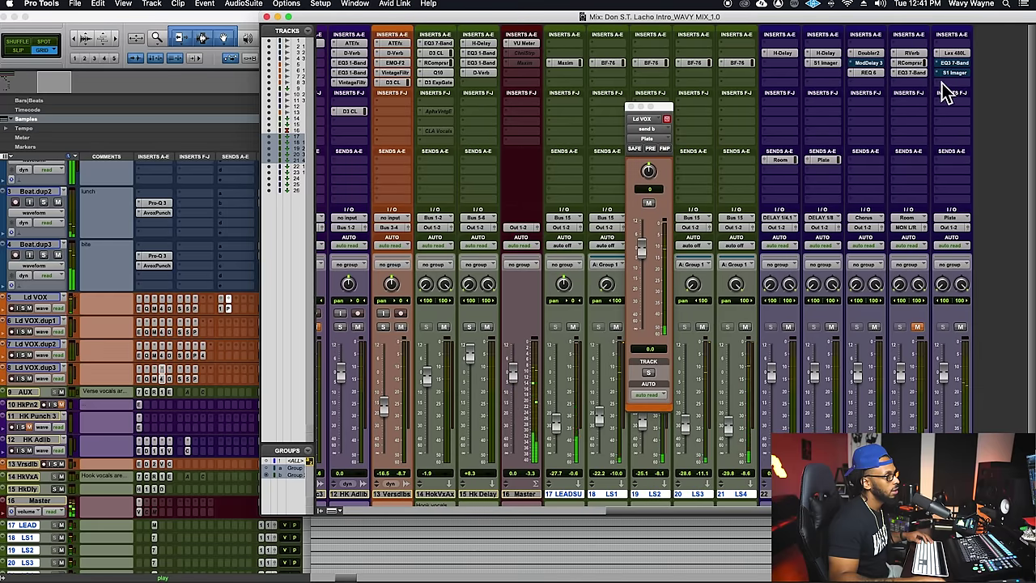
left_click(954, 54)
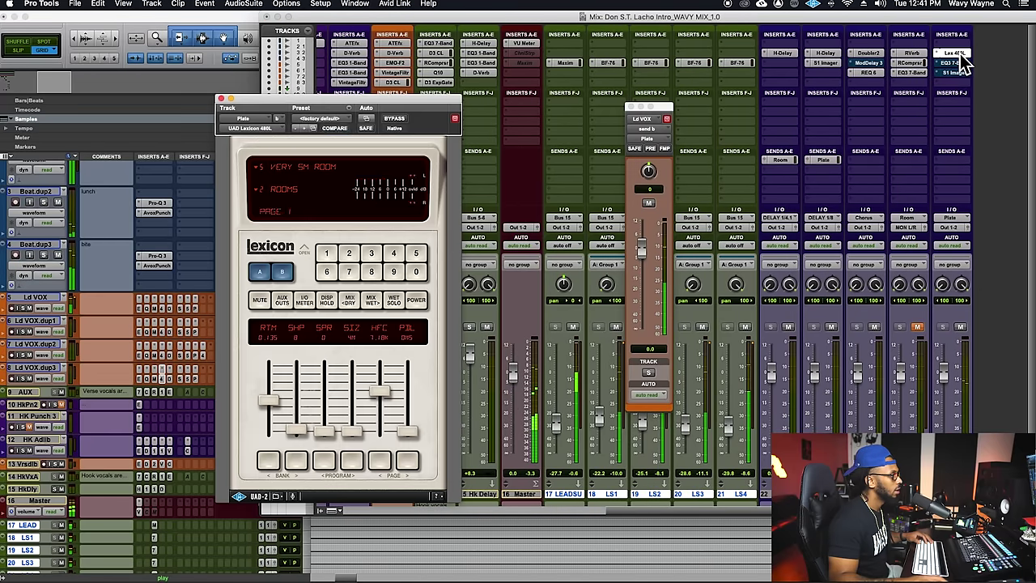
left_click(359, 461)
left_click(360, 461)
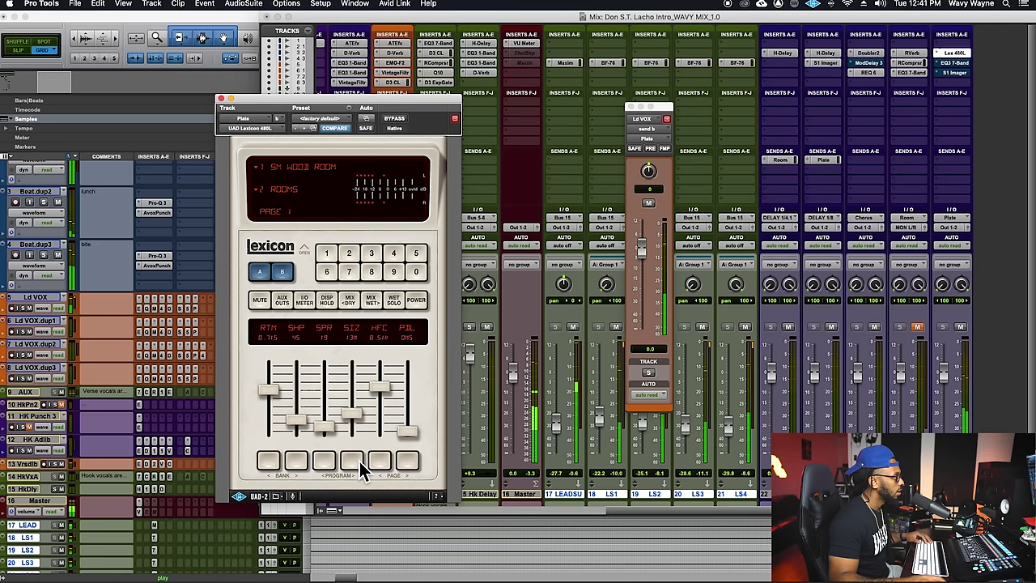
left_click(359, 461)
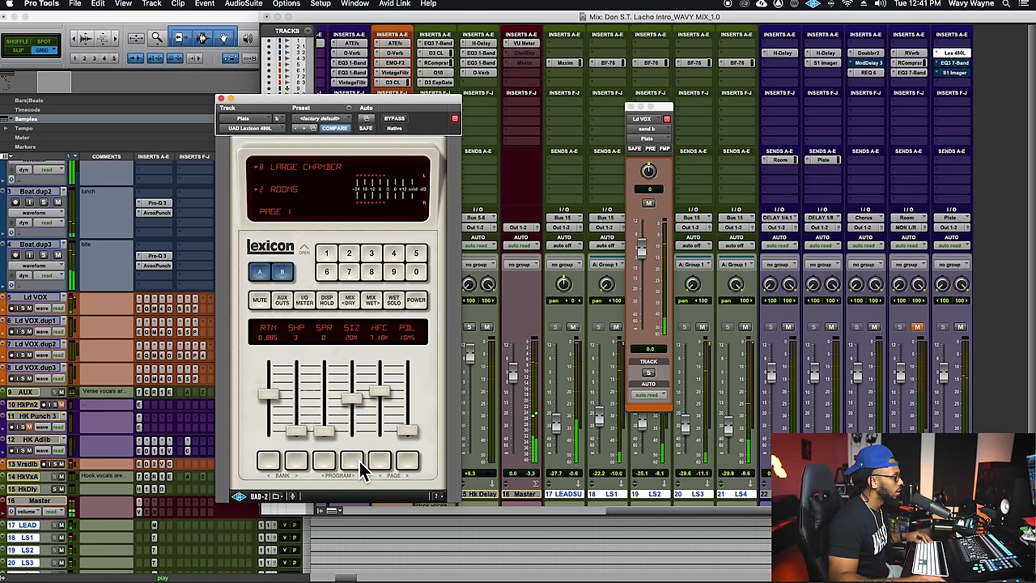
Step: Audition other Lexicon 480L banks, from Plates and Twin Delays to Random Halls with the Medium Rand Hall program
left_click(302, 464)
left_click(302, 463)
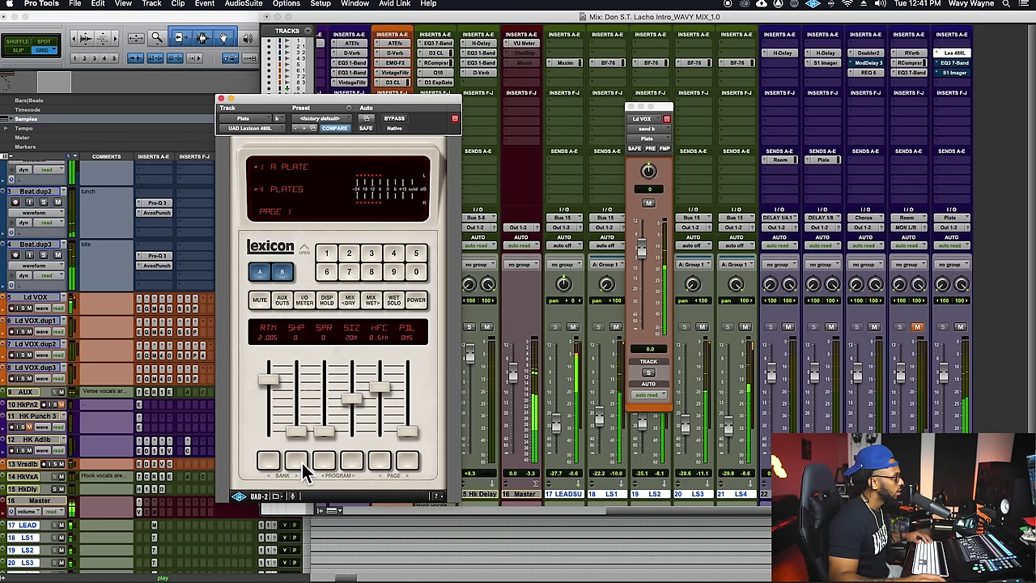
left_click(302, 464)
left_click(302, 463)
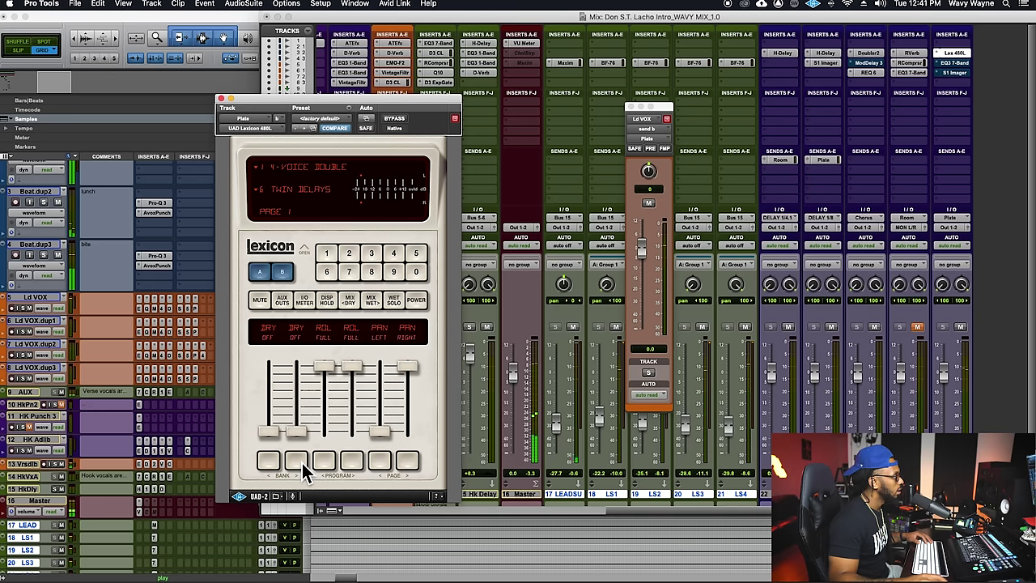
left_click(302, 463)
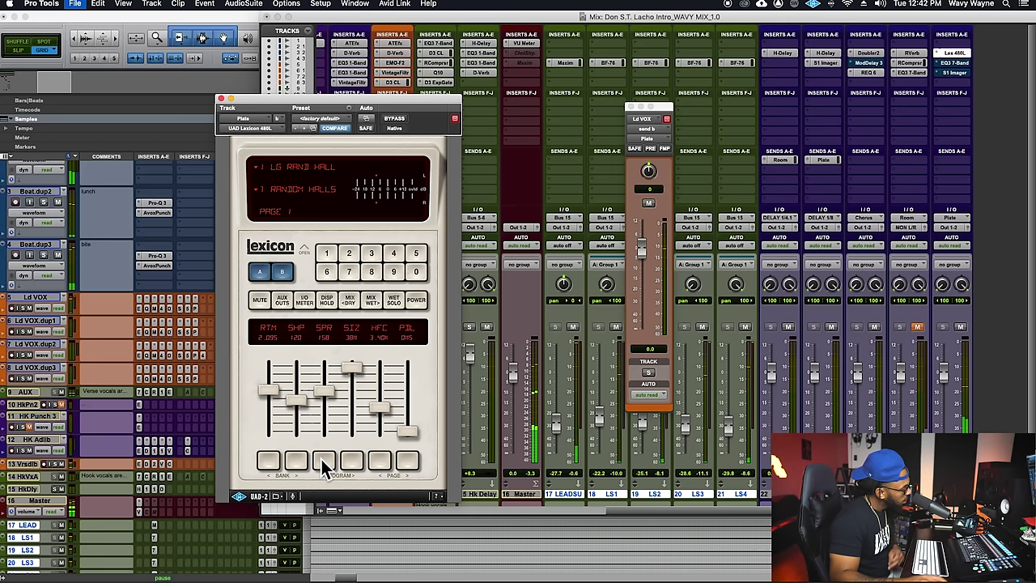
left_click(351, 468)
left_click(352, 468)
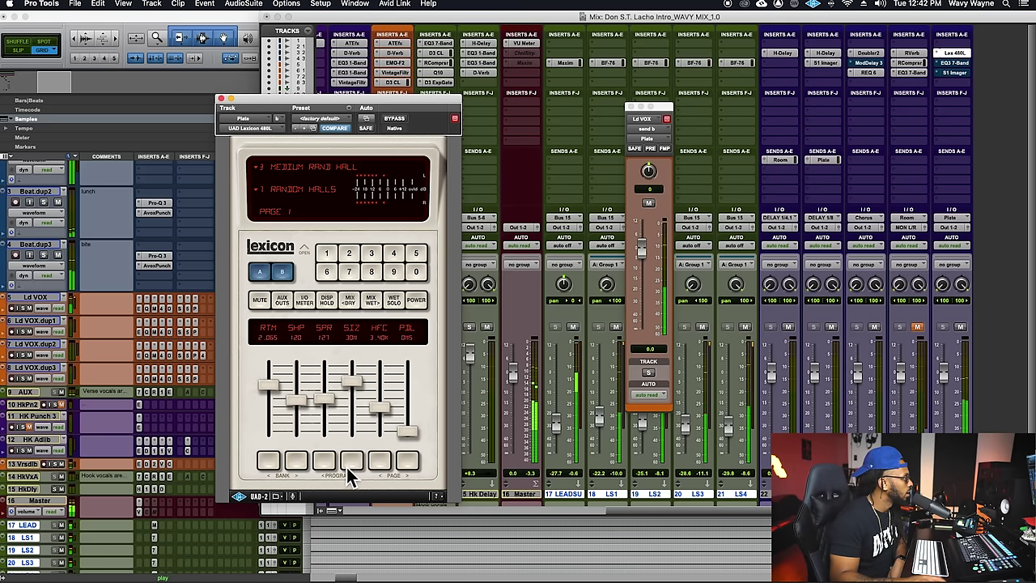
Step: Switch the Lexicon 480L to the Halls bank with the Med Hall + Stage program and set the spread to 150
left_click(278, 191)
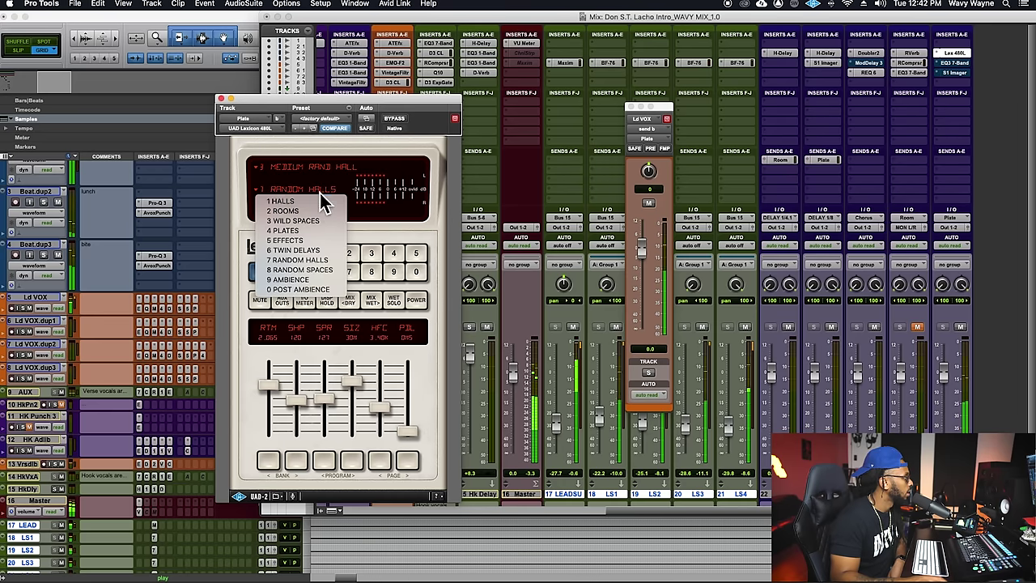
left_click(321, 198)
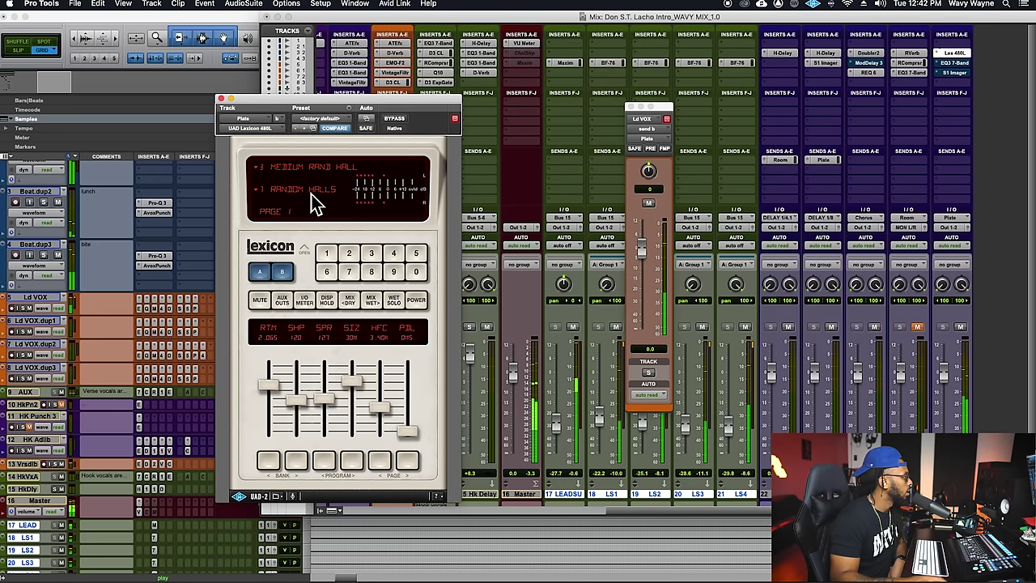
left_click(316, 204)
left_click(322, 203)
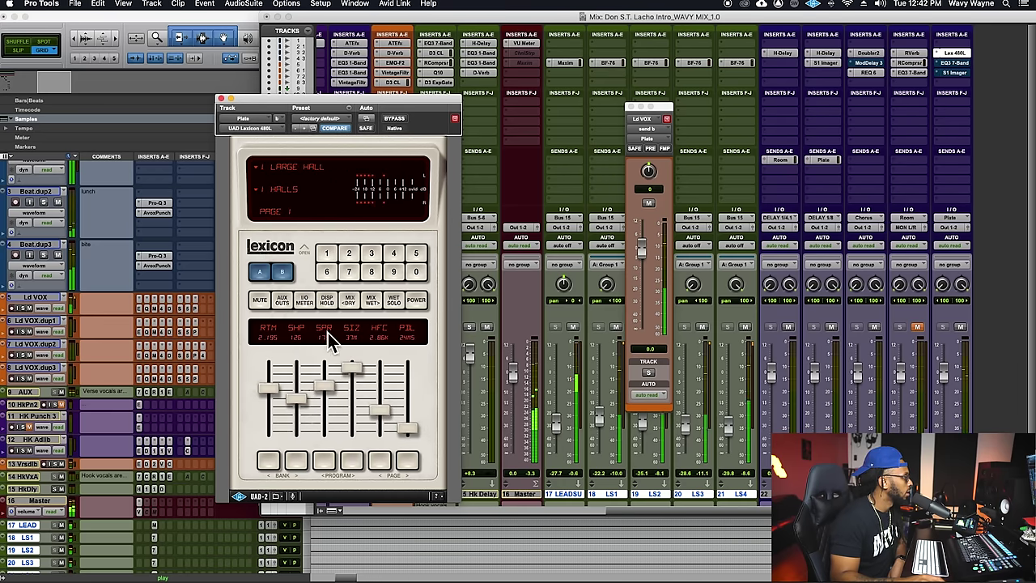
left_click(352, 468)
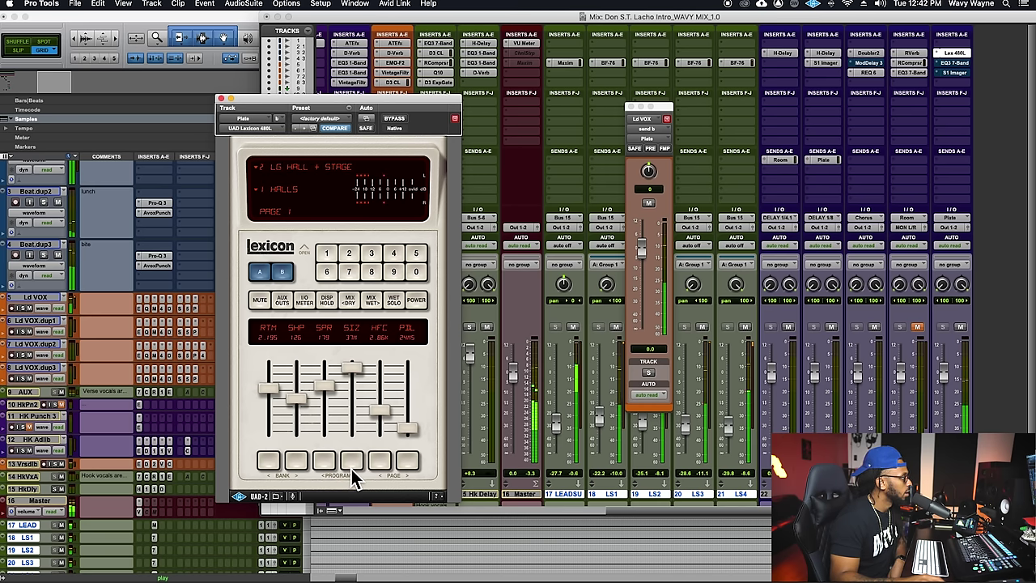
left_click(351, 469)
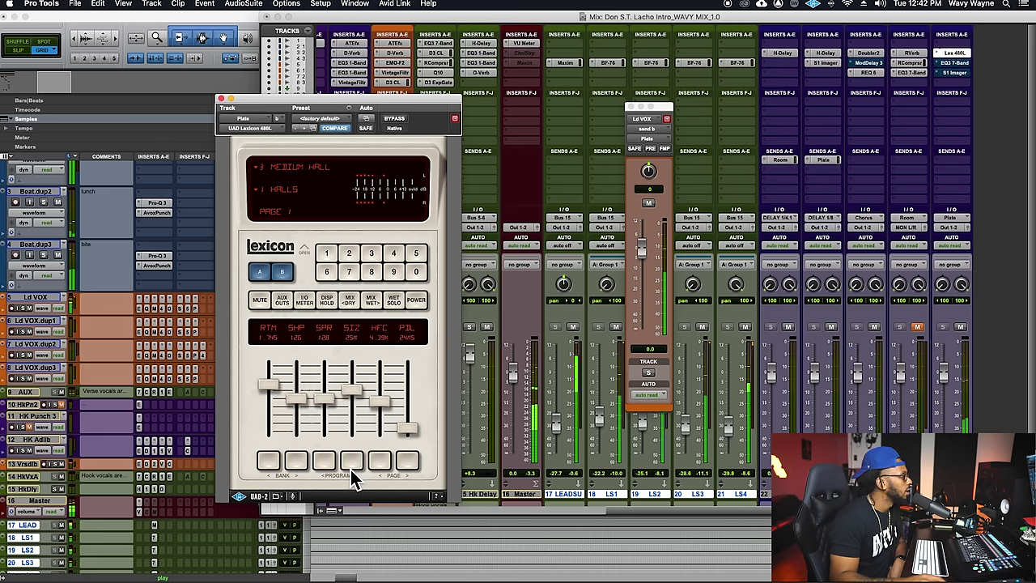
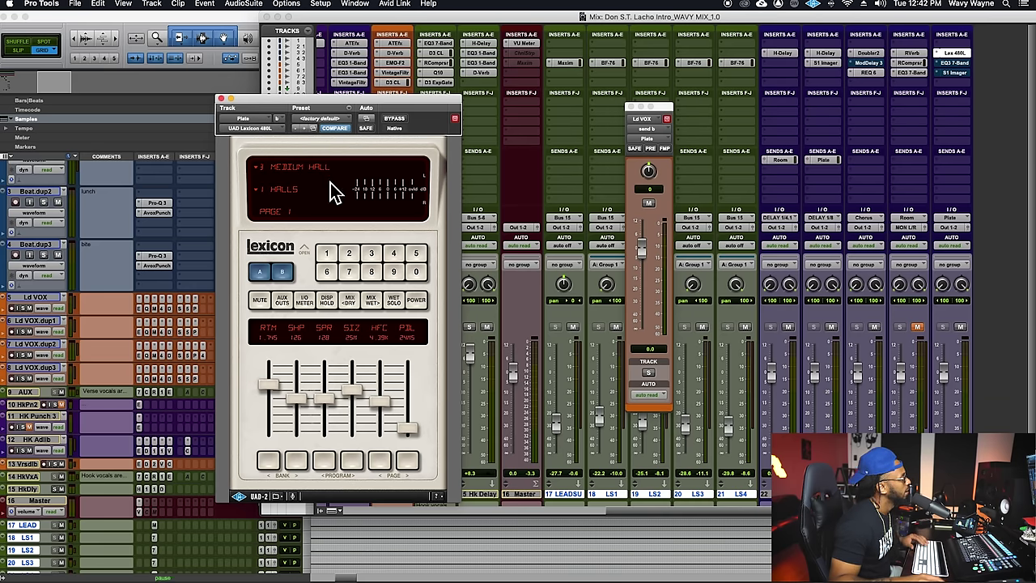
left_click(347, 468)
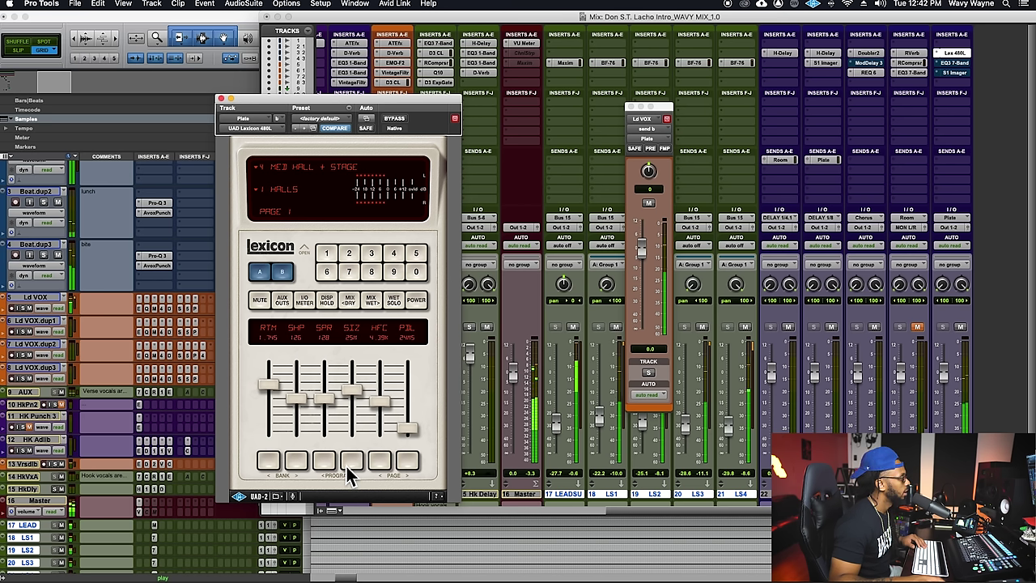
left_click_drag(323, 403, 324, 396)
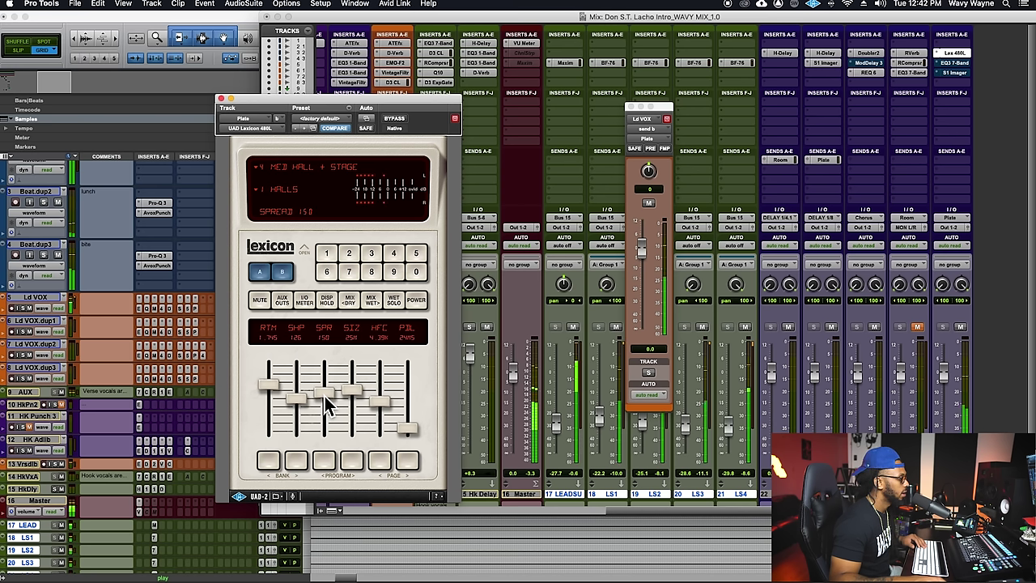
Step: Reset the Plate send on Ld VOX to 0.0 dB and set the Plate track's EQ3 7-Band high-pass to 433.7 Hz and low-pass to 2.64 kHz
left_click_drag(645, 272, 652, 284)
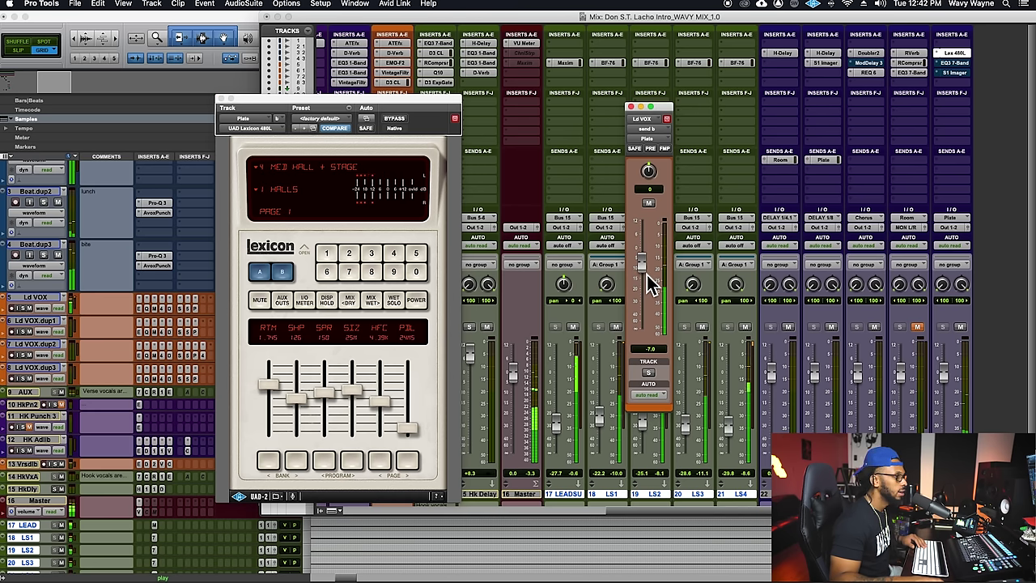
left_click(647, 270, "alt")
left_click(956, 63)
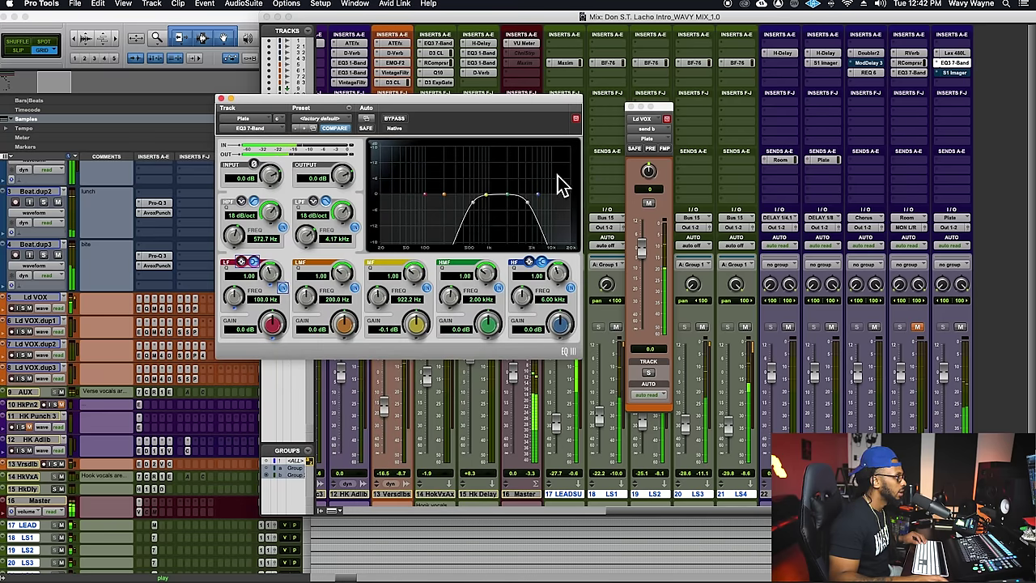
left_click_drag(472, 206, 465, 207)
left_click_drag(529, 204, 519, 202)
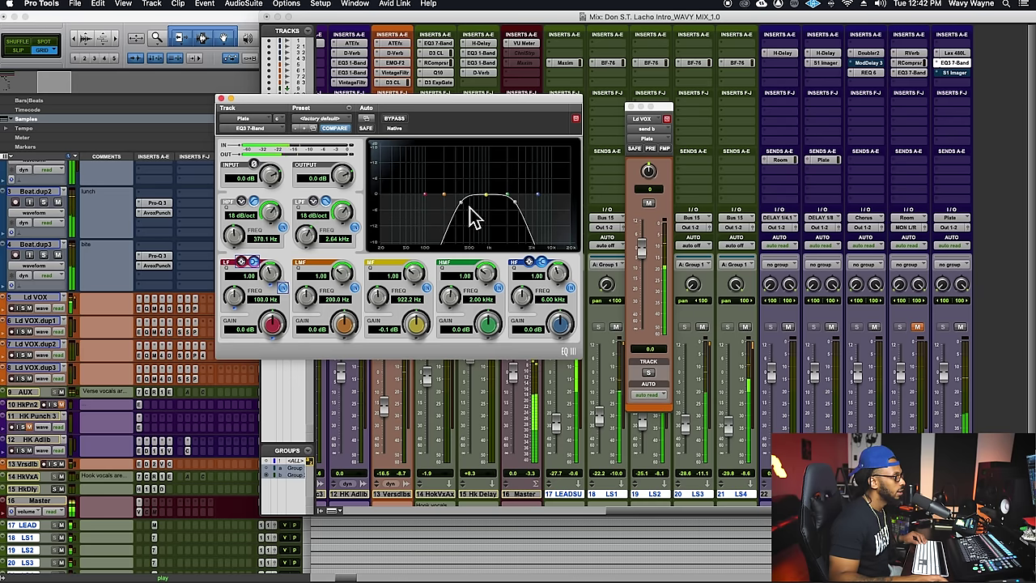
left_click_drag(466, 207, 469, 207)
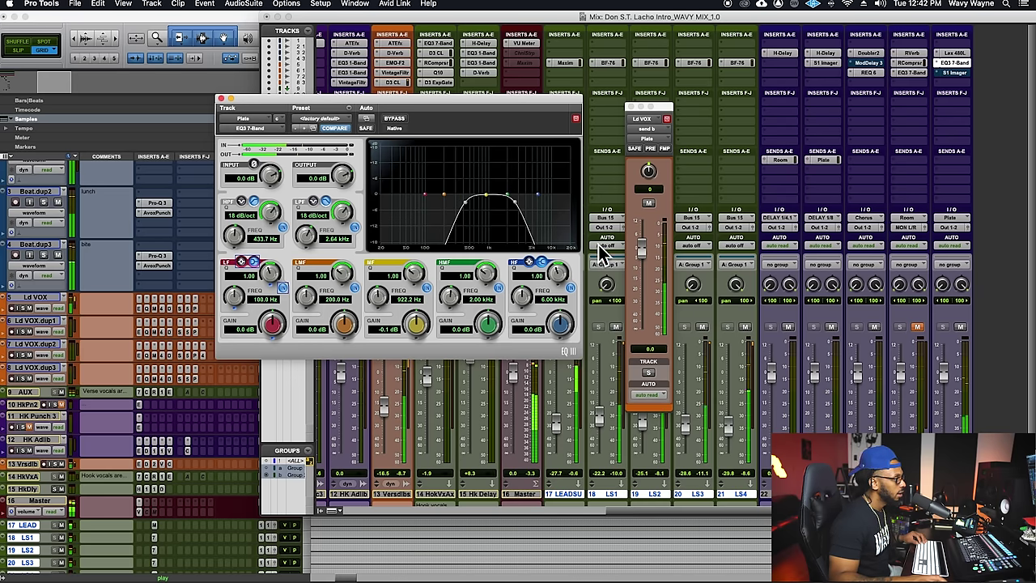
Step: Lower the Ld VOX send to Plate to -14.7 dB during playback and close the EQ window
left_click(656, 269)
left_click_drag(651, 272, 651, 279)
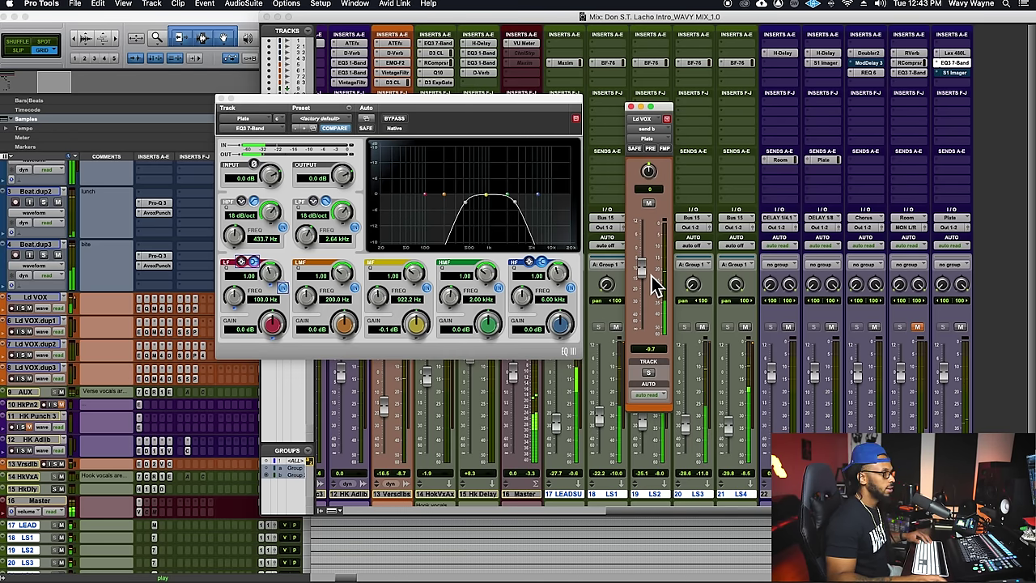
left_click_drag(650, 273, 654, 293)
left_click(228, 105)
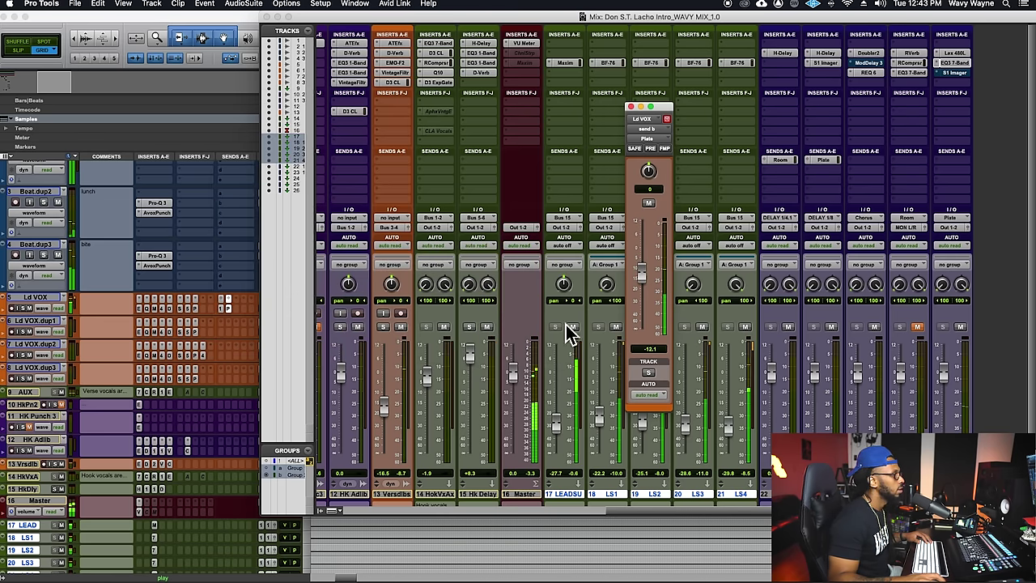
scroll(535, 365, "left", 6)
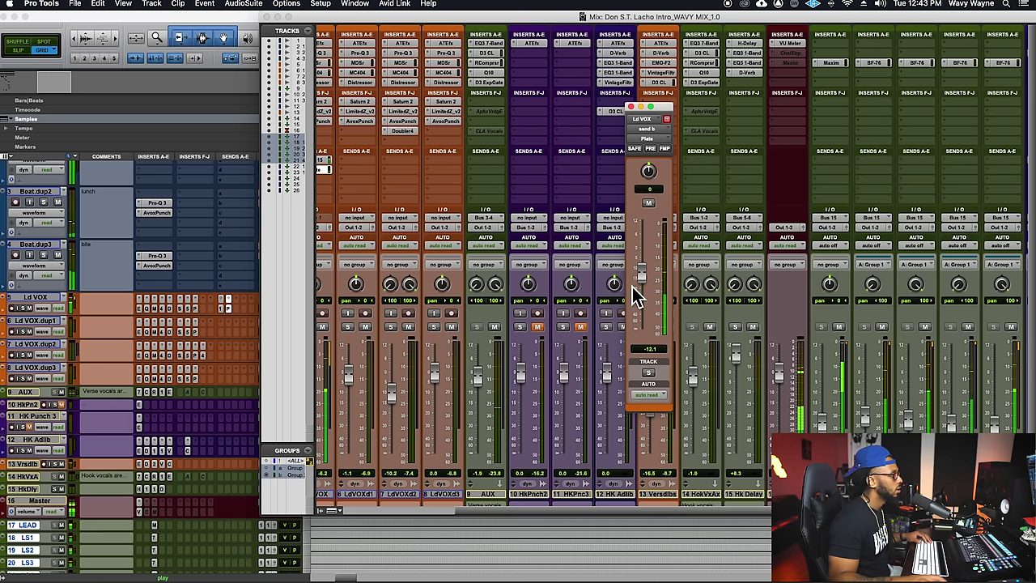
left_click_drag(646, 274, 647, 278)
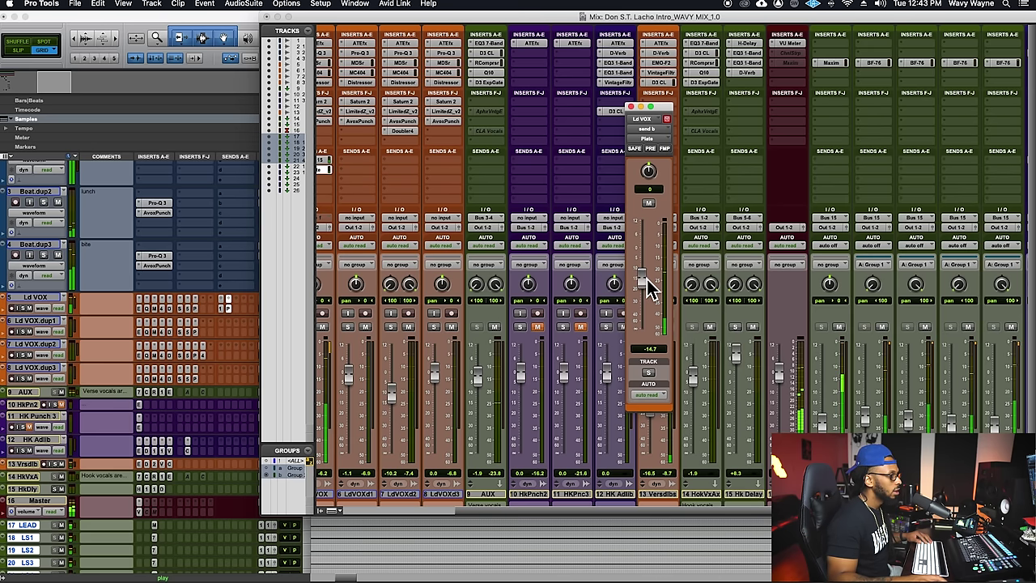
Step: Add a send from Ld VOX to the DELAY 1/4 track and raise it to -0.9 dB
scroll(502, 332, "left", 4)
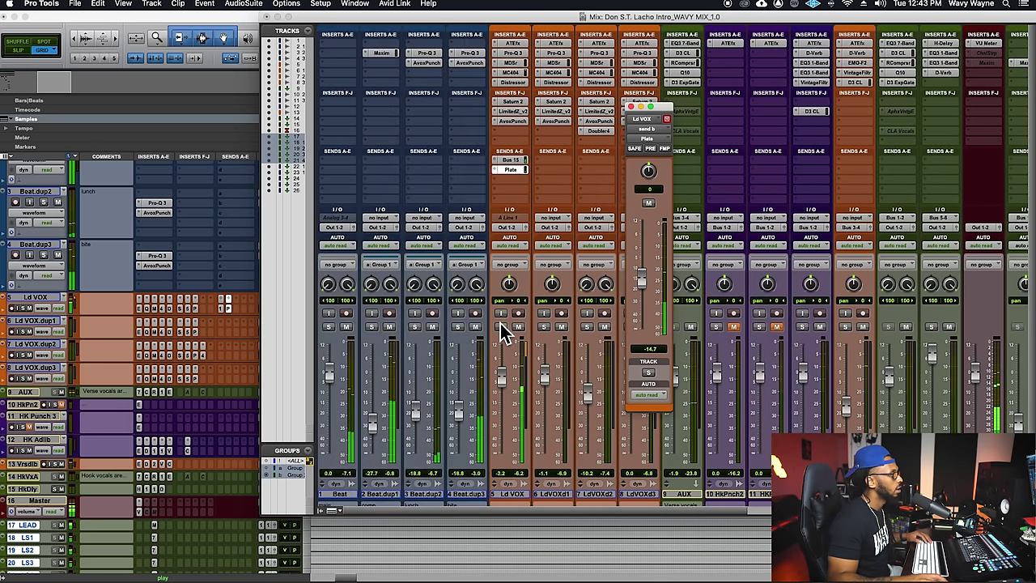
left_click(502, 183)
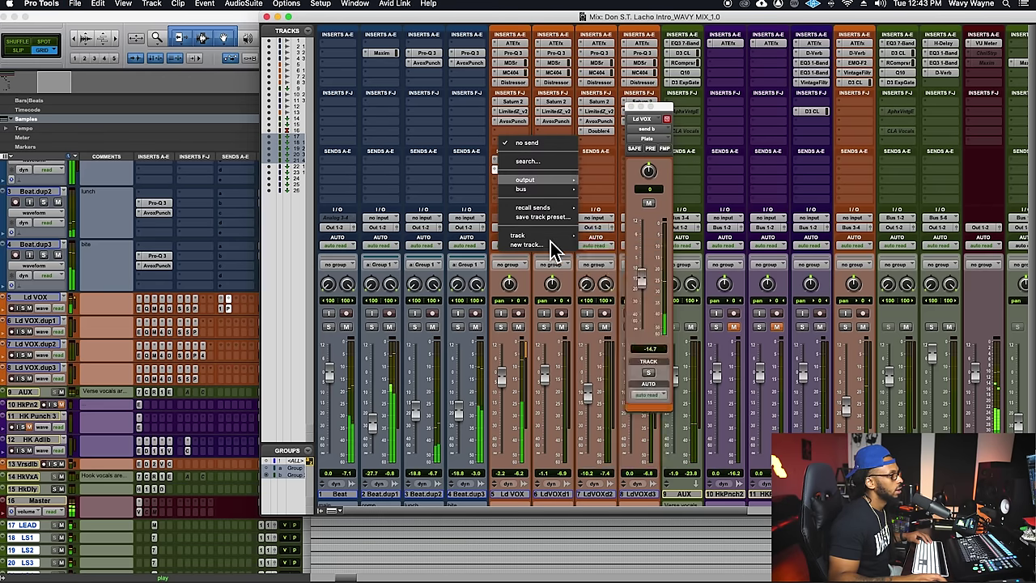
mouse_move(550, 236)
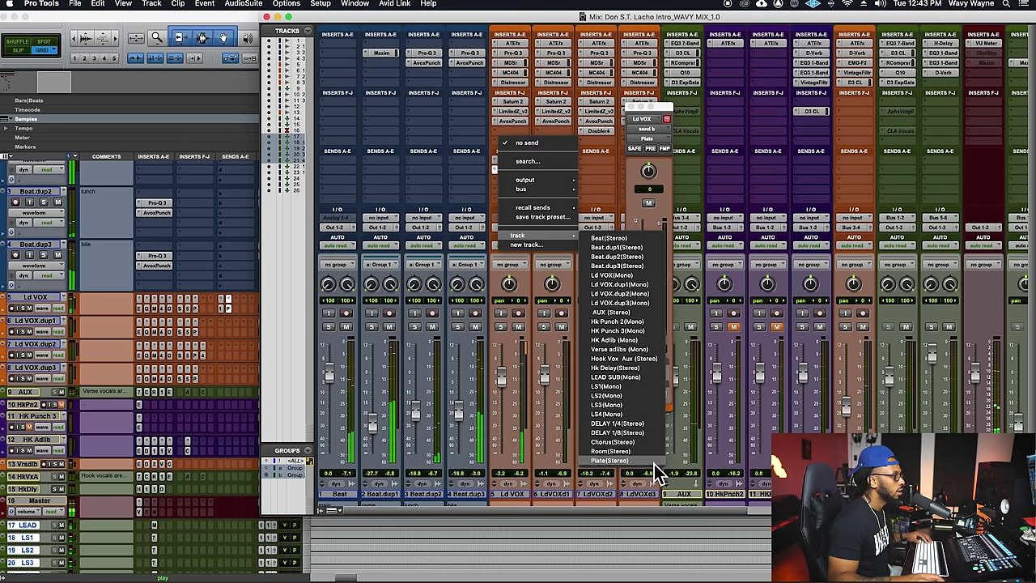
left_click(644, 434)
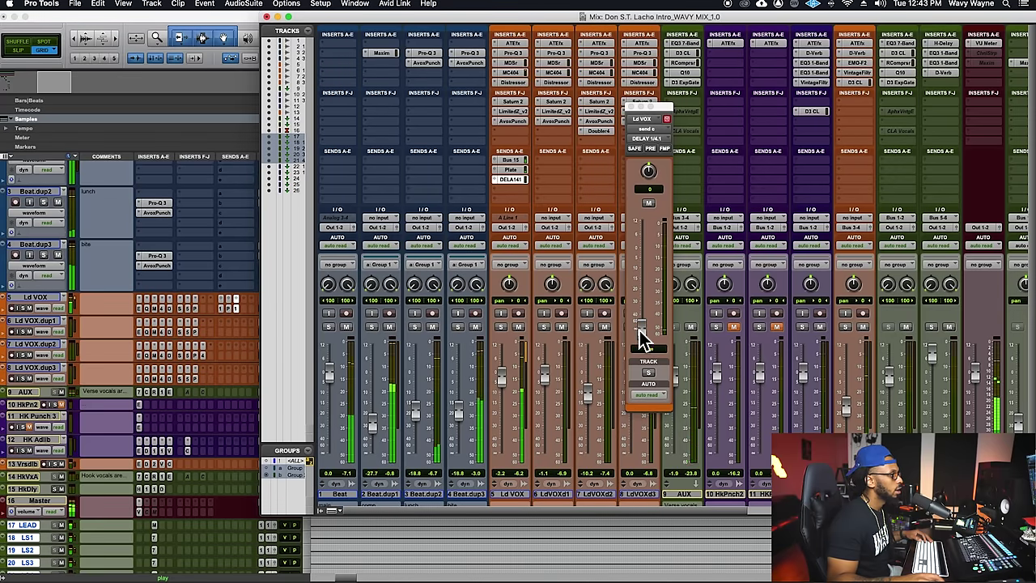
left_click_drag(644, 331, 643, 267)
left_click(205, 4)
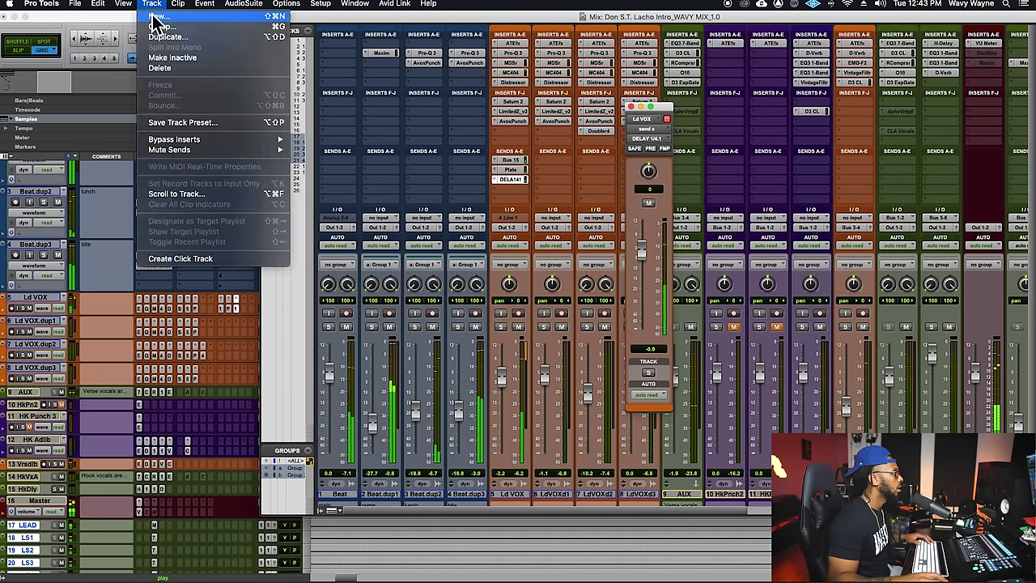
left_click(153, 17)
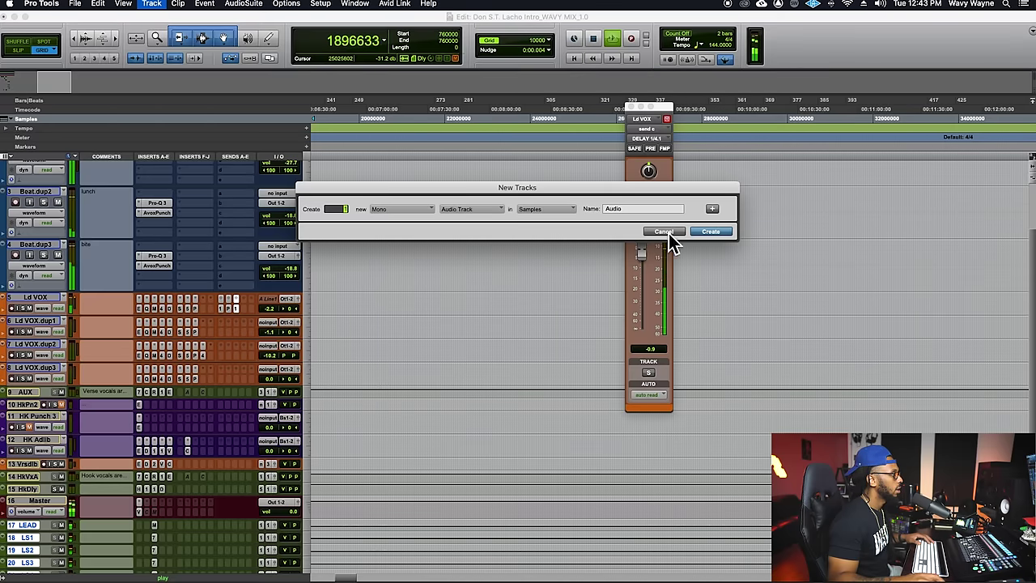
left_click(664, 232)
left_click(184, 36)
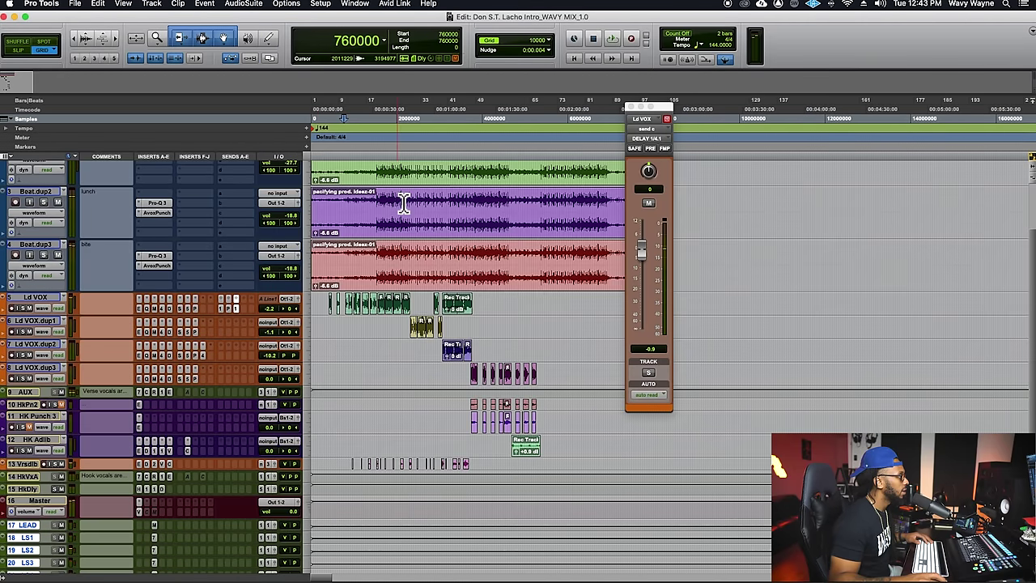
Step: Solo the Beat track and close the Ld VOX send window, undoing any accidental trim of the beat clip
scroll(403, 203, "up", 3)
left_click(372, 174)
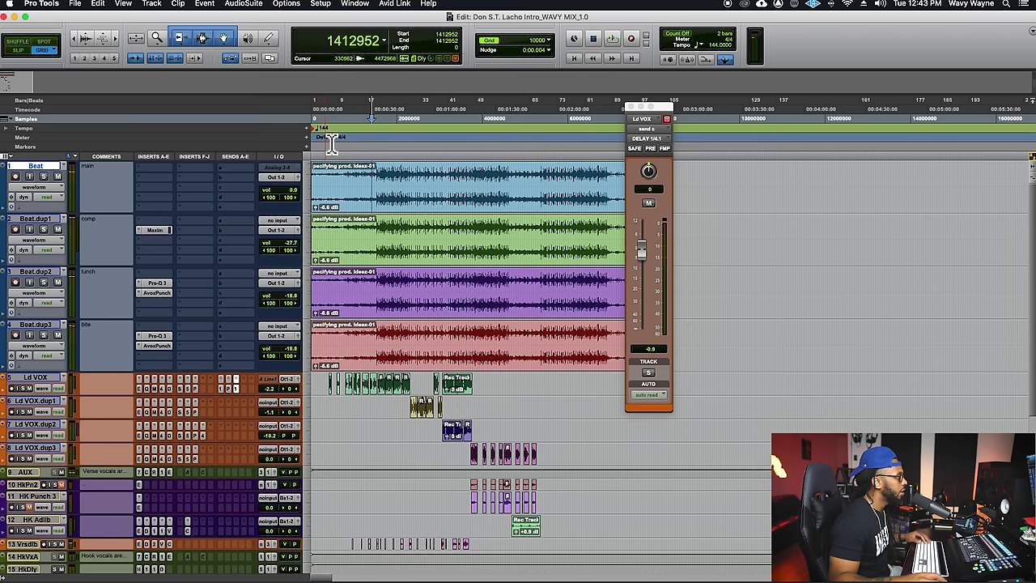
key("super+1")
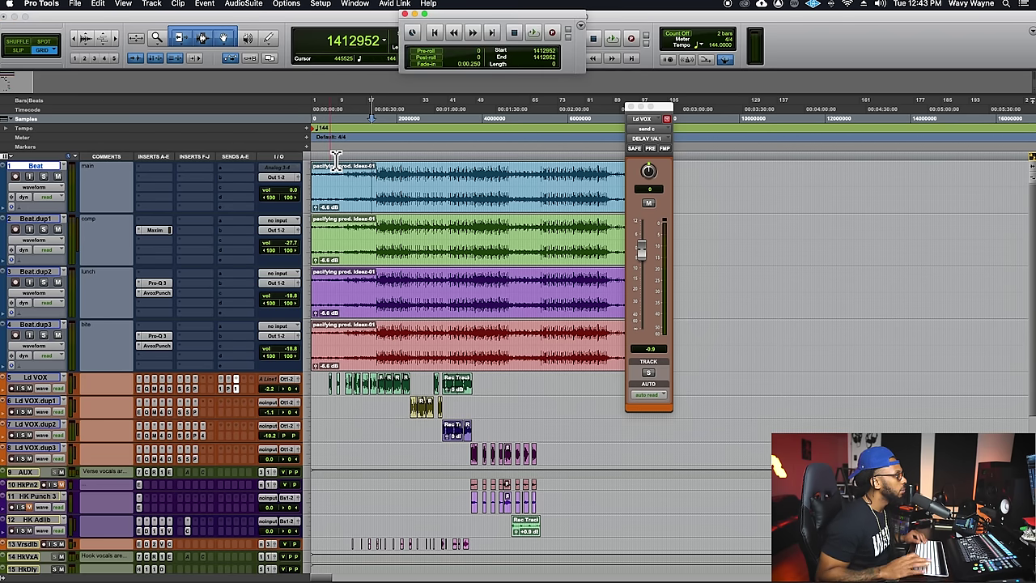
key("super+1")
key("t")
key("t")
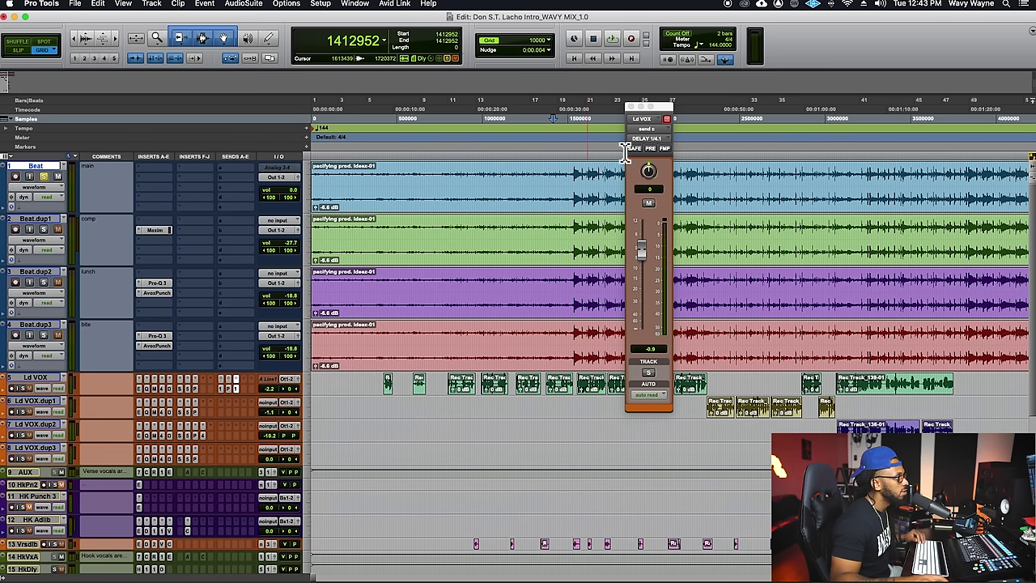
left_click(631, 108)
key("s")
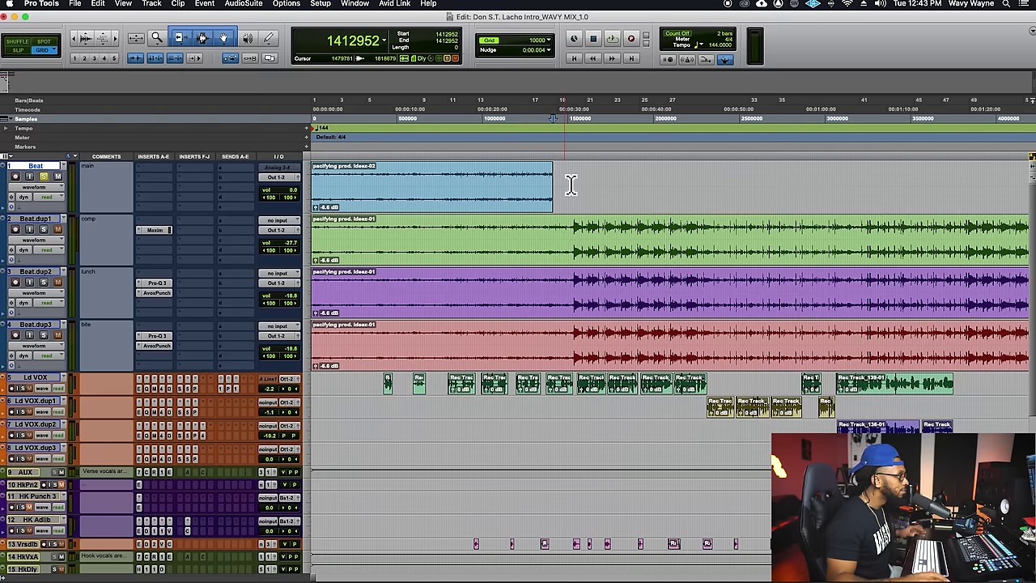
key("super+z")
Step: Play the soloed beat from its first loud drum hit near bar 20
key("r")
key("r")
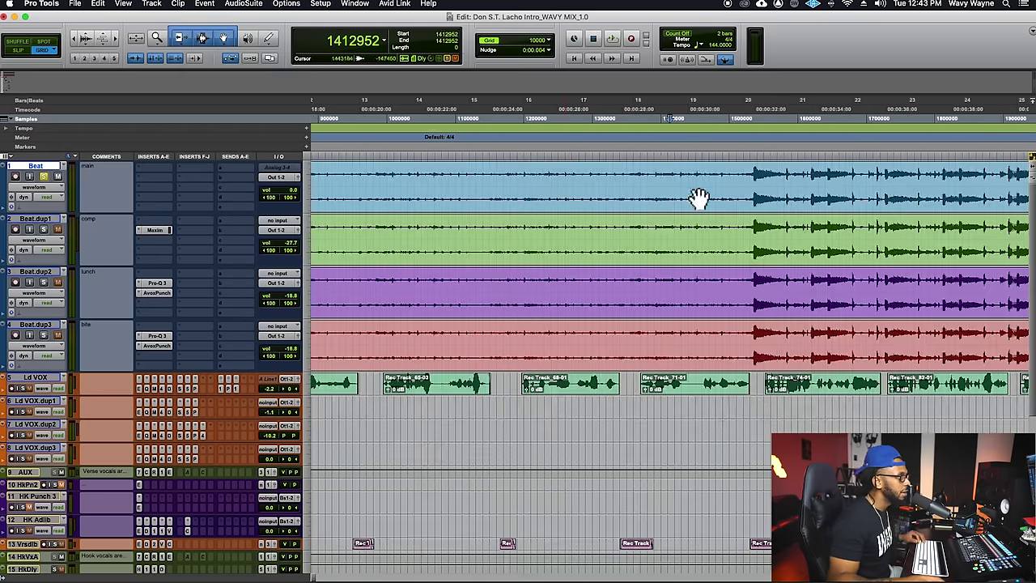
left_click(759, 178)
key("space")
key("r")
key("r")
key("r")
key("r")
key("r")
key("r")
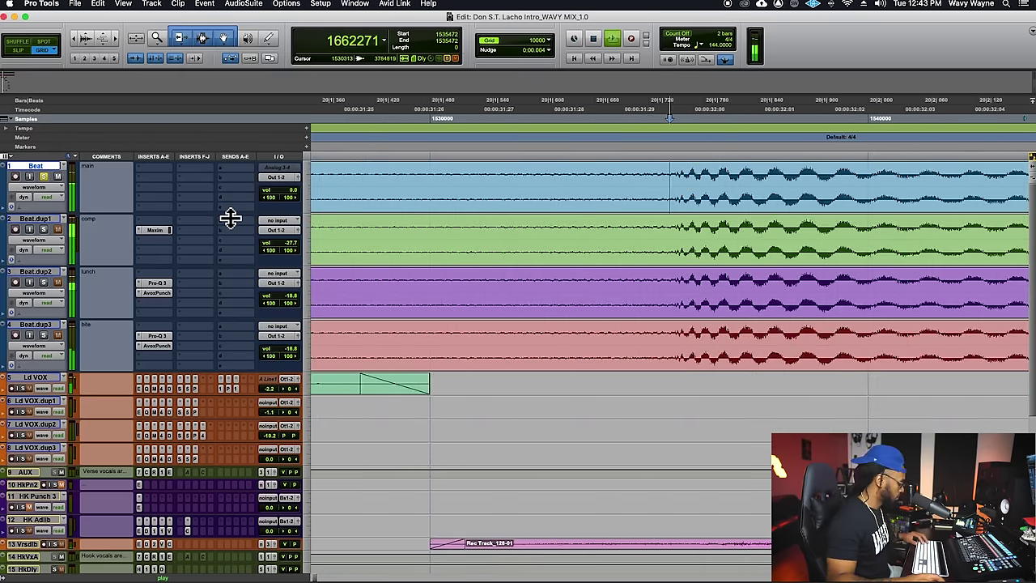
Step: Enlarge the Beat track's height and place the edit start at sample 1535590, on the drum hit's onset
left_click_drag(232, 215, 232, 312)
key("r")
key("r")
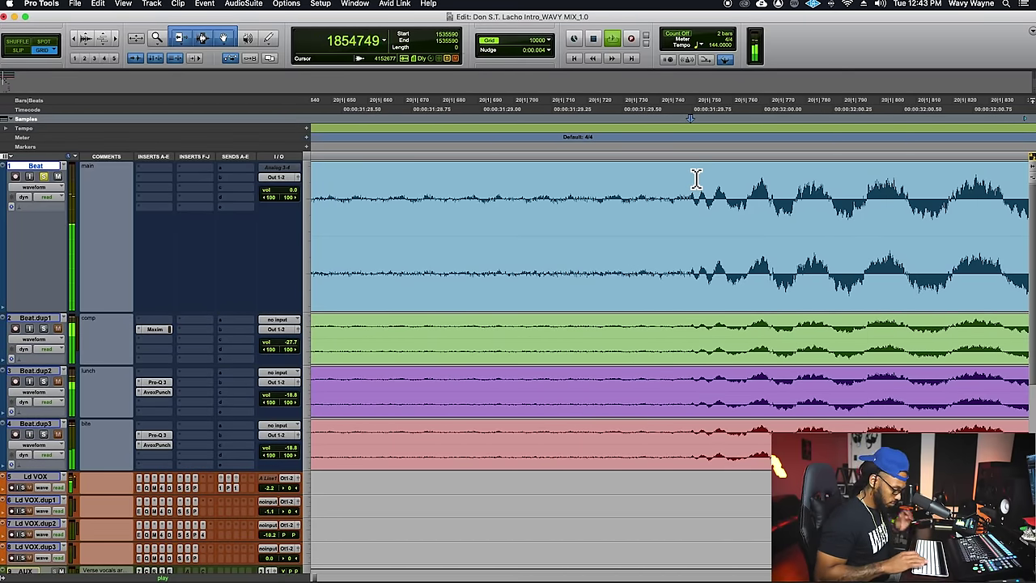
Step: Mark the selection end during playback and extend the Beat track selection to the drum hit near bar 25
key("Up")
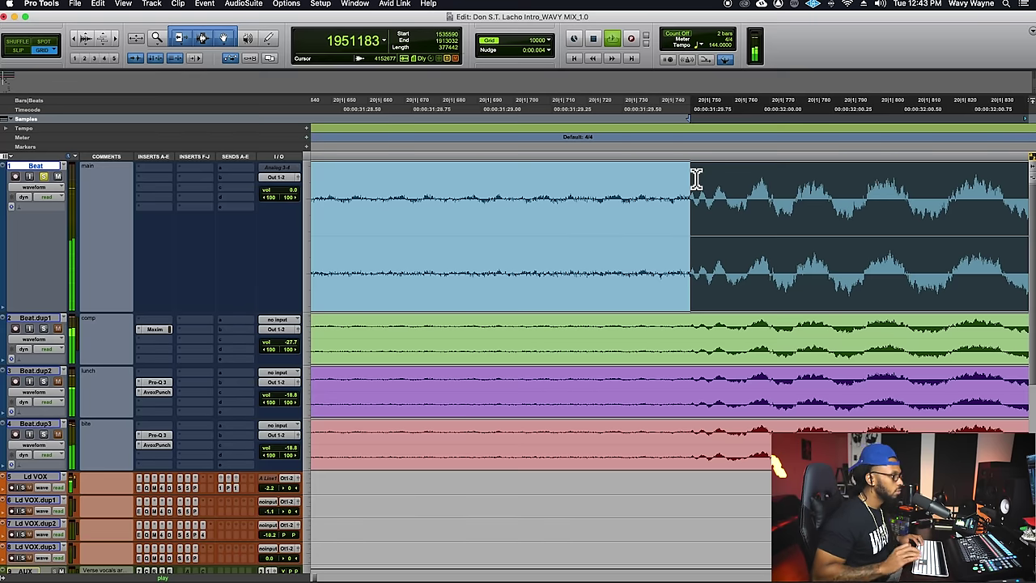
key("t")
key("t")
key("r")
key("r")
key("r")
key("r")
key("r")
left_click(812, 189, "shift")
left_click(817, 187, "shift")
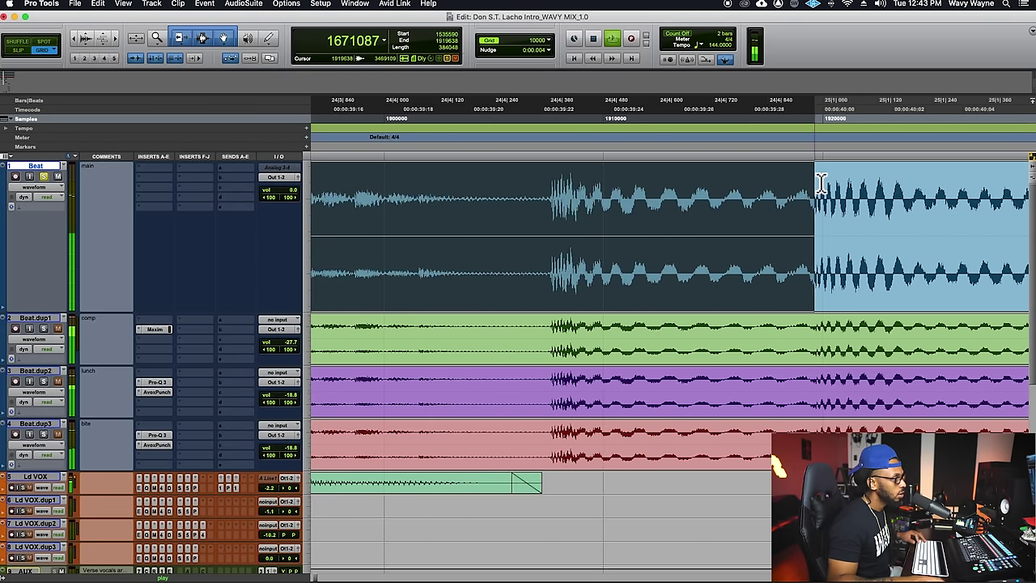
Step: Refine the selection's end to sample 1919583, at the exact onset of the drum hit
key("space")
key("space")
key("t")
key("t")
key("t")
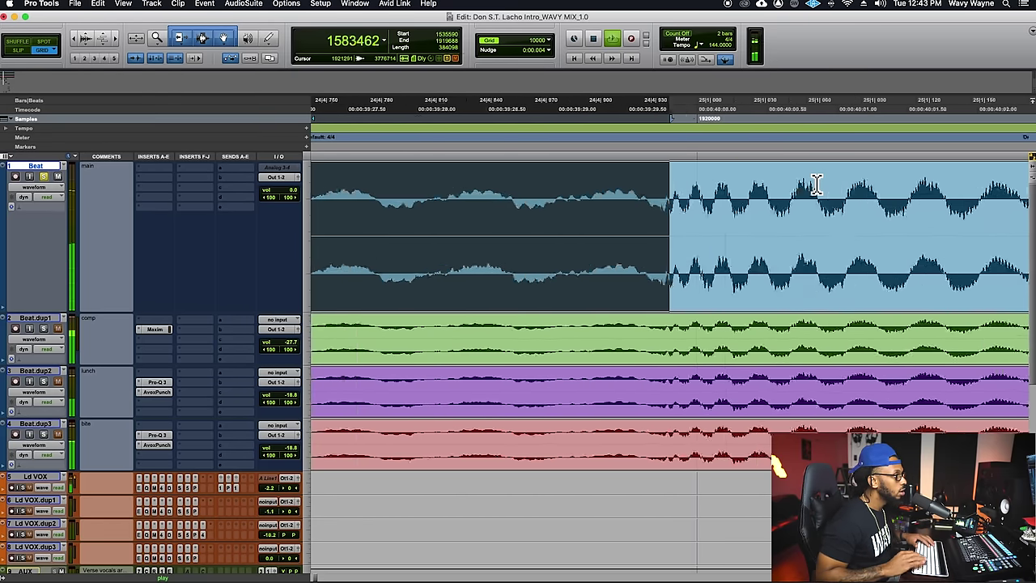
key("t")
key("t")
key("t")
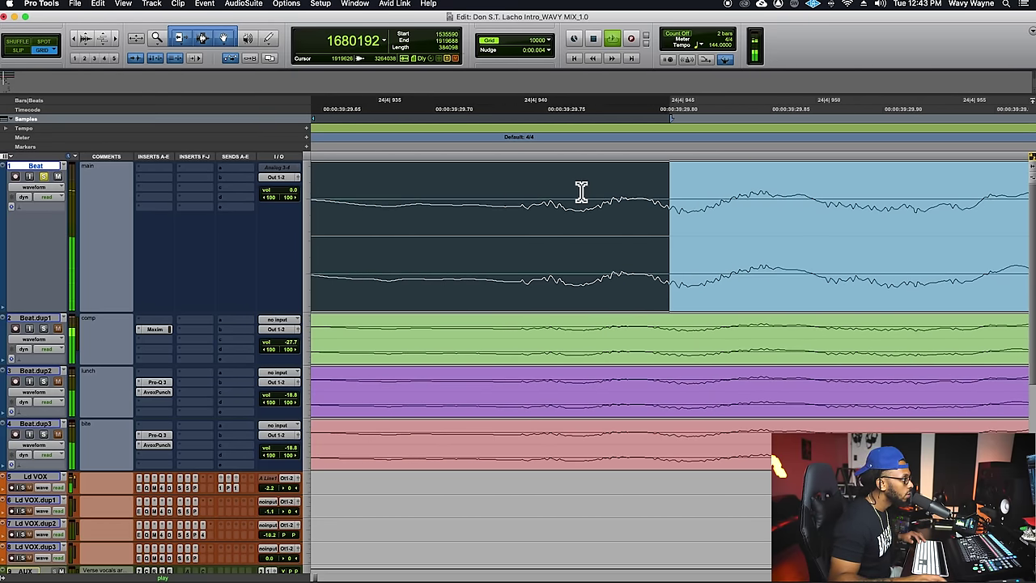
left_click(528, 188, "shift")
Step: Check both edges of the Beat track selection and listen to how it plays
key("r")
key("r")
key("r")
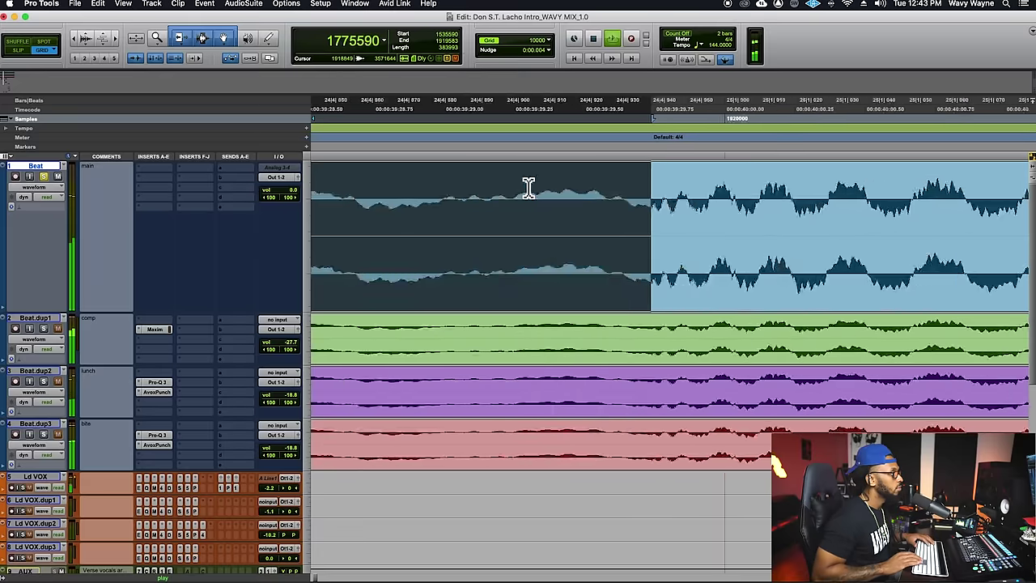
key("Left")
key("r")
key("r")
key("r")
key("r")
key("r")
key("r")
key("Right")
key("Left")
key("space")
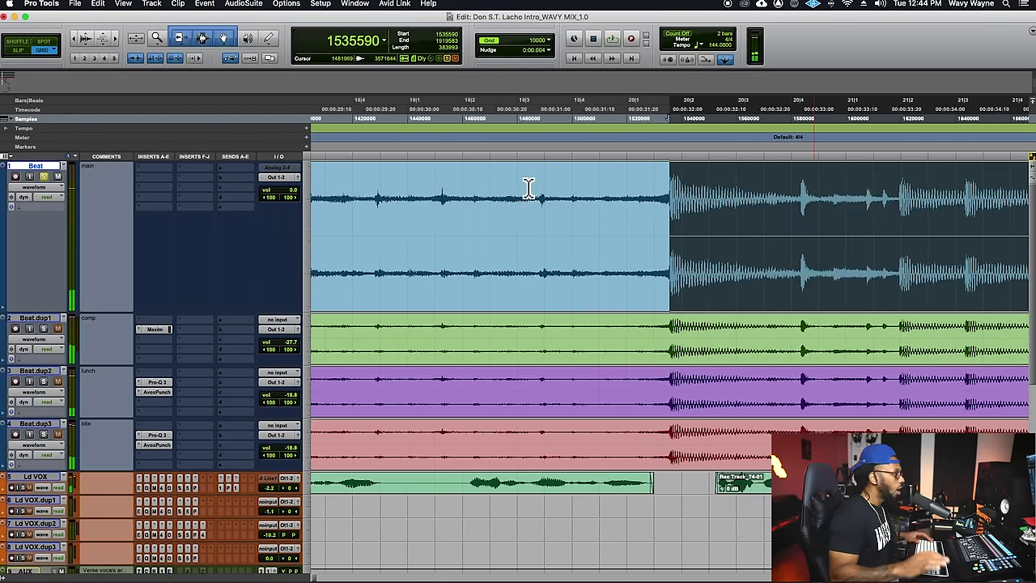
Step: Add bar and beat markers across the selection starting at 1|1|000 in 4/4, and set the tempo marker to 60 BPM
key("super+i")
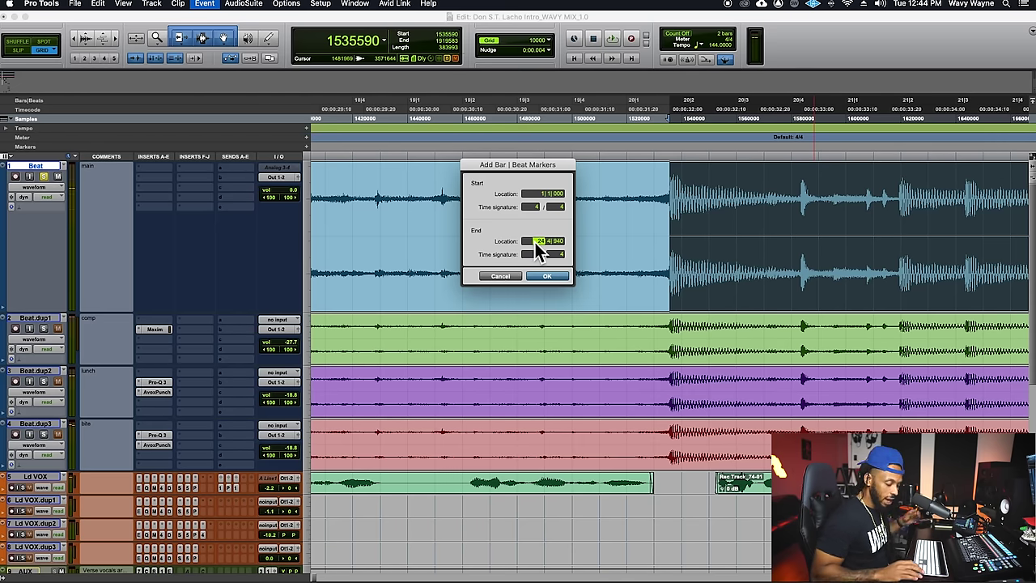
key("Return")
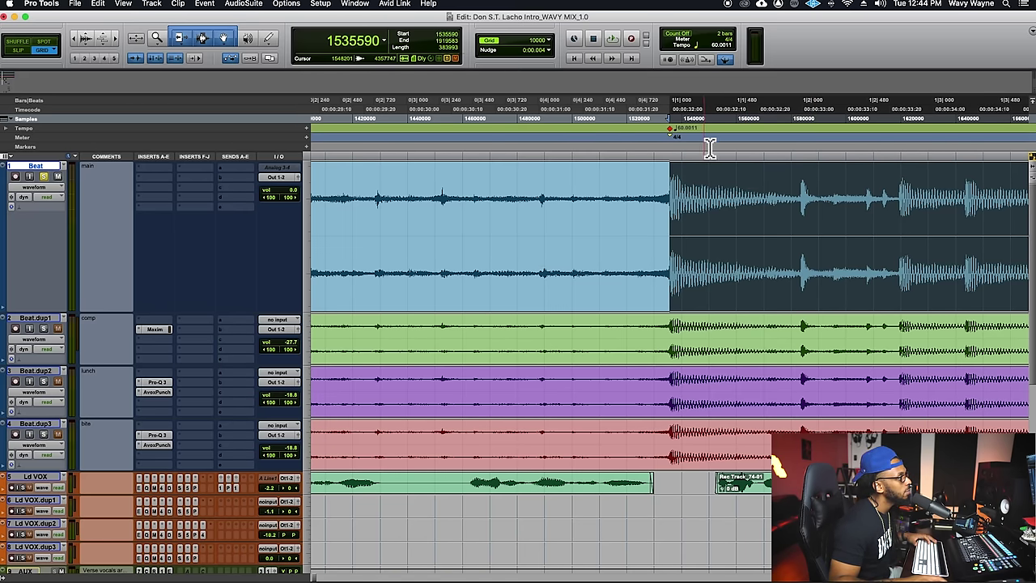
key("r")
key("r")
key("r")
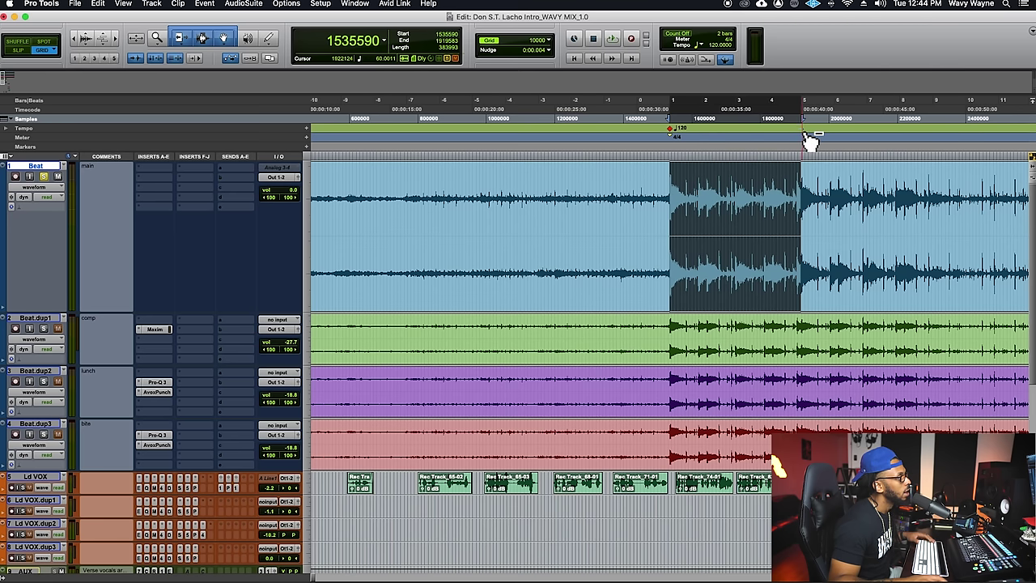
double_click(675, 132)
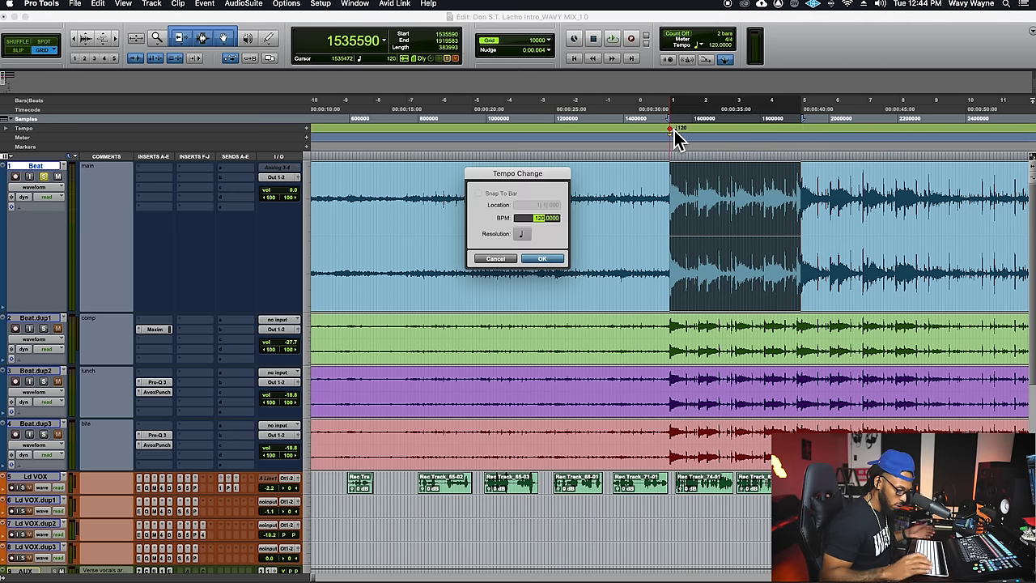
type("60")
key("Return")
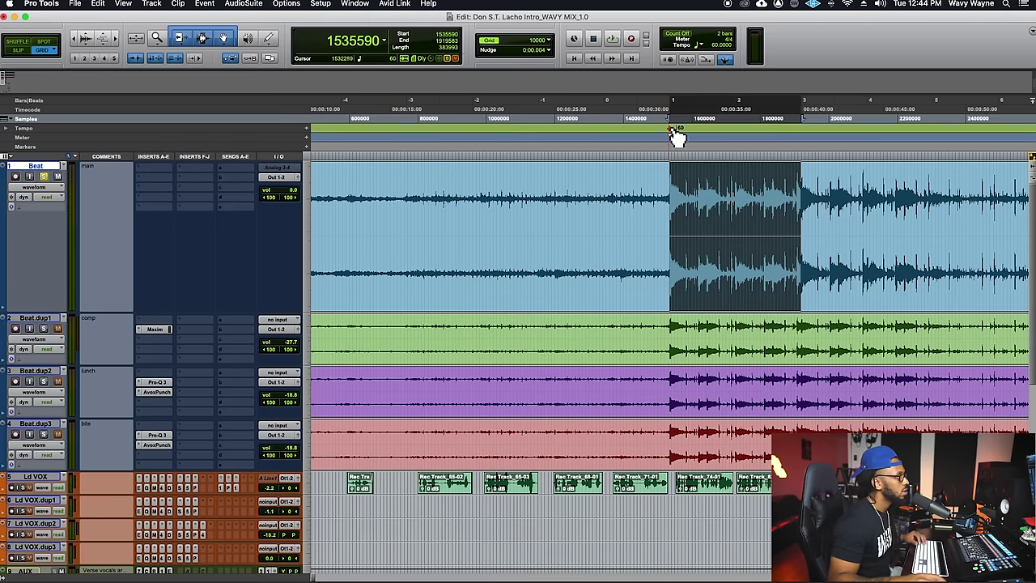
Step: Change the main counter to Bars|Beats and set the grid value to 1 bar
left_click(375, 42)
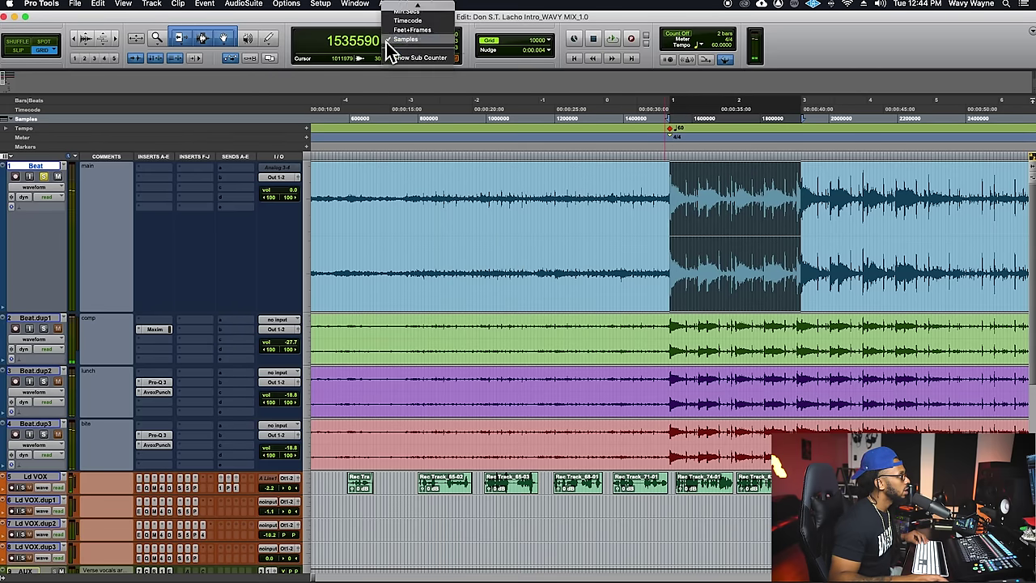
left_click(410, 8)
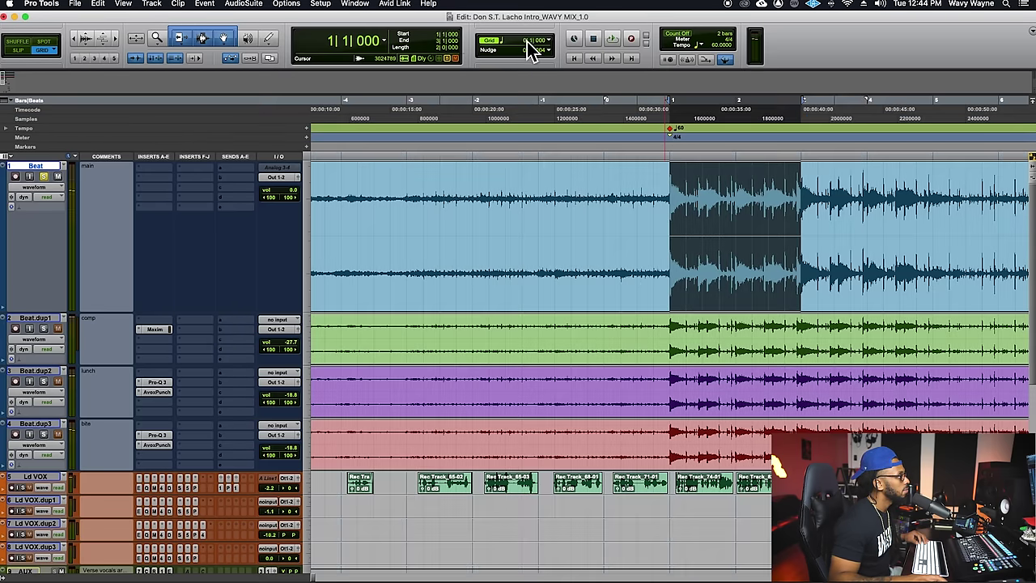
left_click(530, 47)
left_click(545, 32)
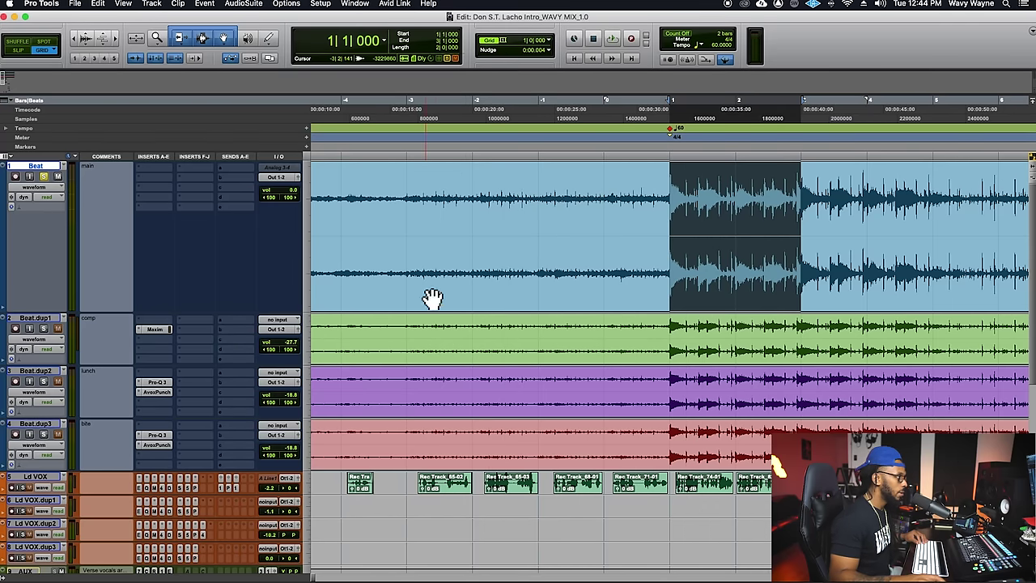
Step: Play the beat from 1|1|000 and take the Beat track out of solo
left_click(675, 206)
key("space")
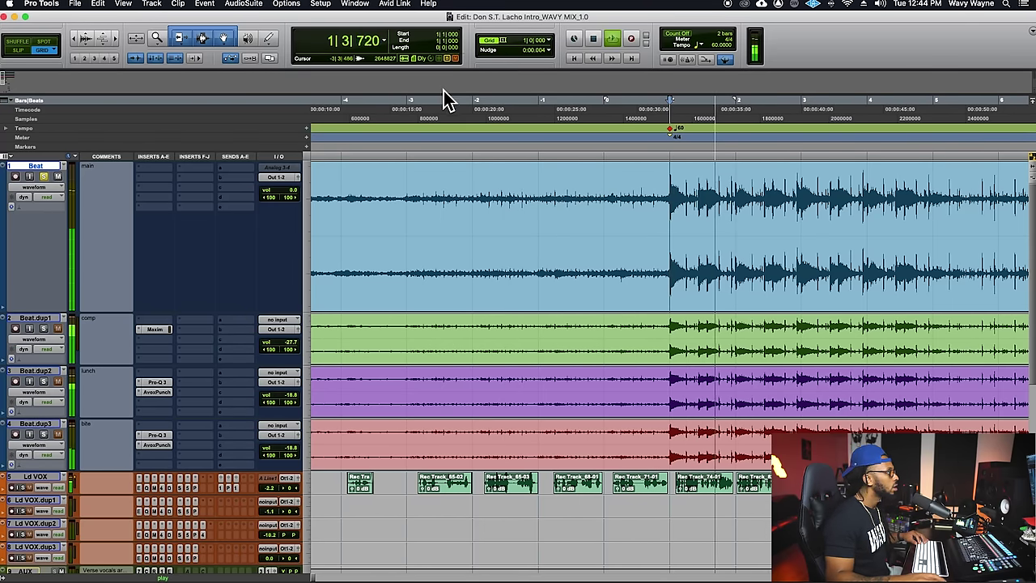
key("space")
Step: Return to the mixer and lower the Ld VOX send to DELAY 1/4 to -8.6 dB during playback
key("super+equal")
key("super+equal")
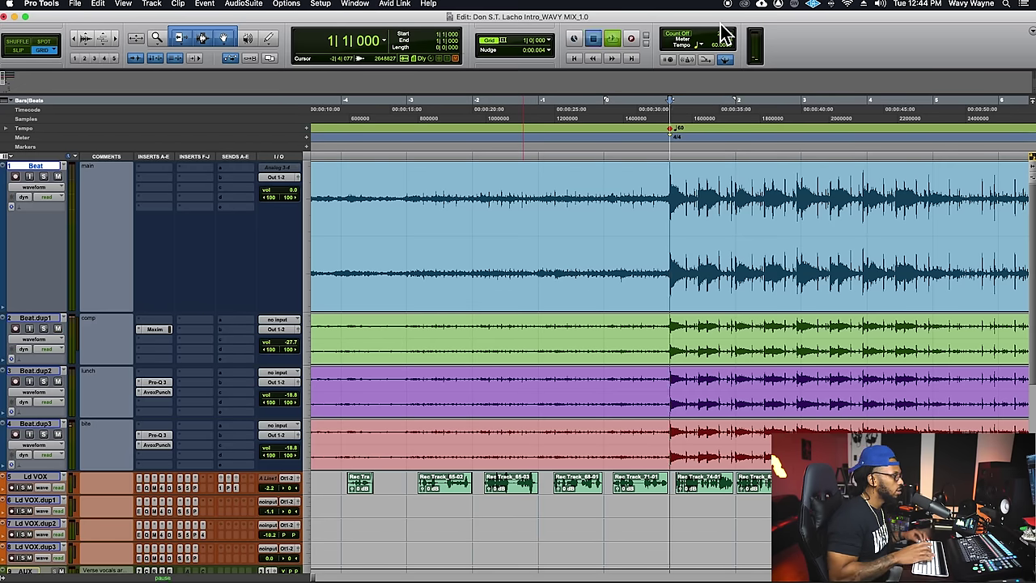
key("super+equal")
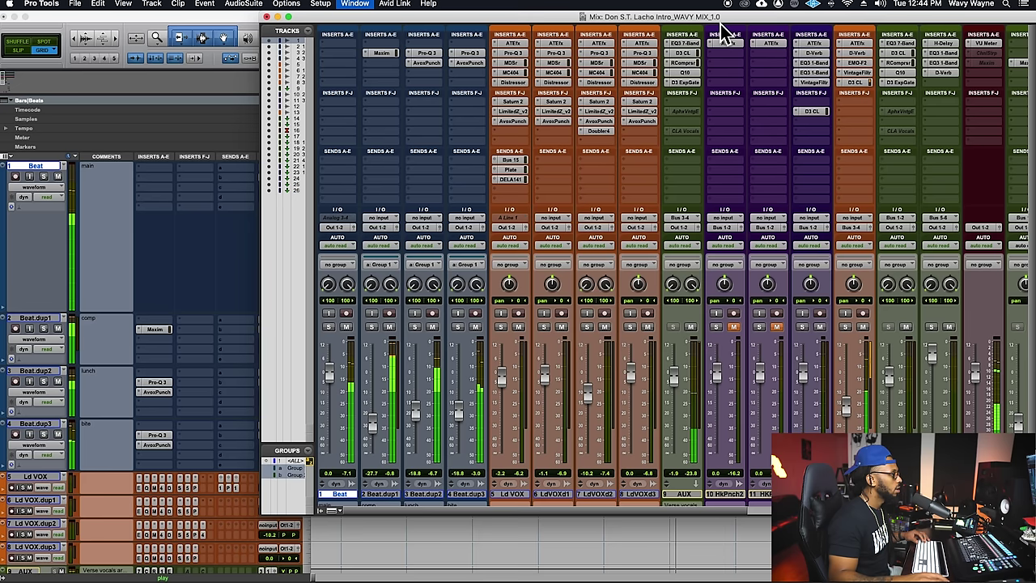
left_click(522, 180)
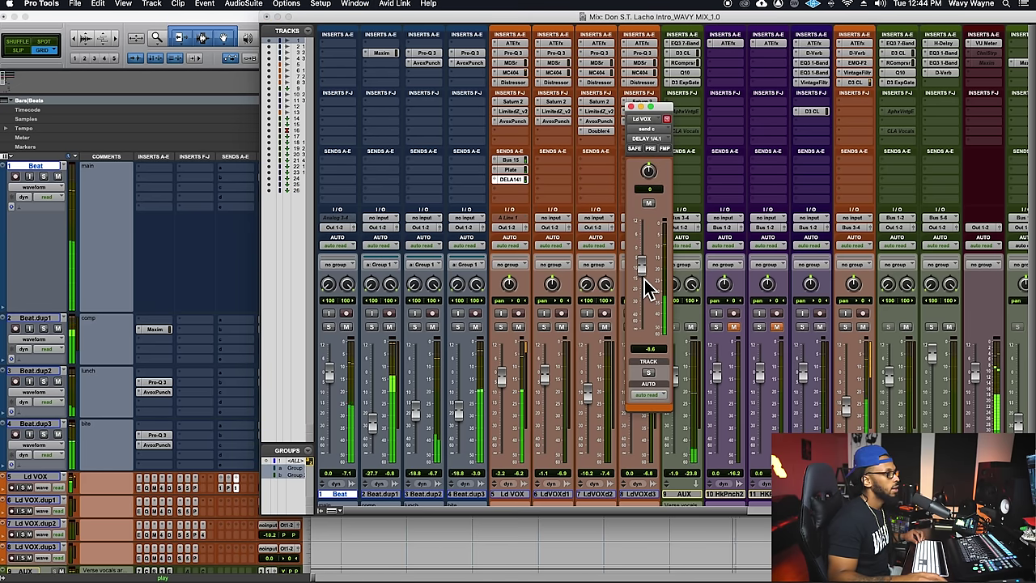
Step: Insert a D-Verb after the H-Delay on the DELAY 1/4 track and set its mix to 36%
scroll(566, 272, "right", 5)
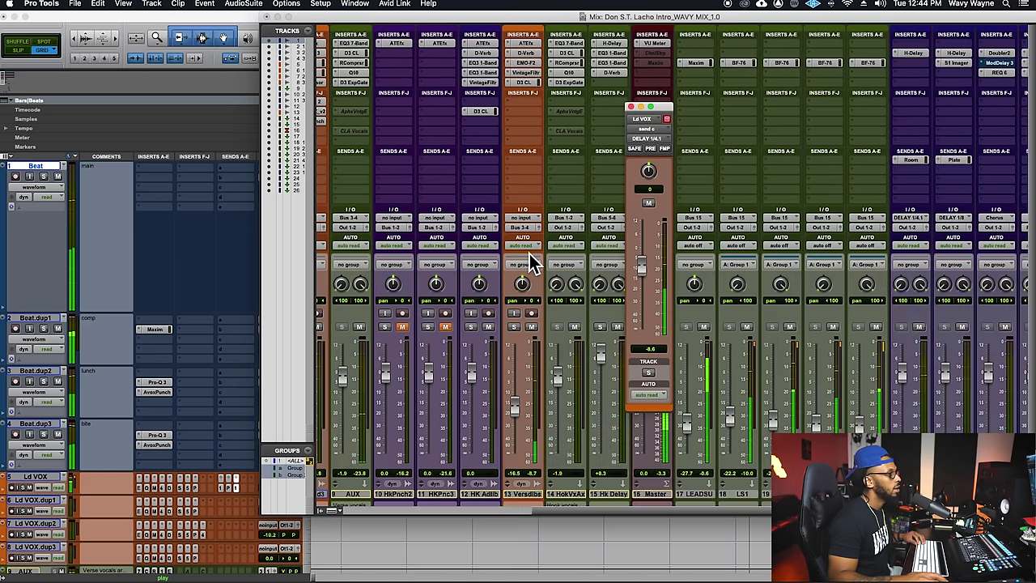
left_click(903, 70)
mouse_move(911, 64)
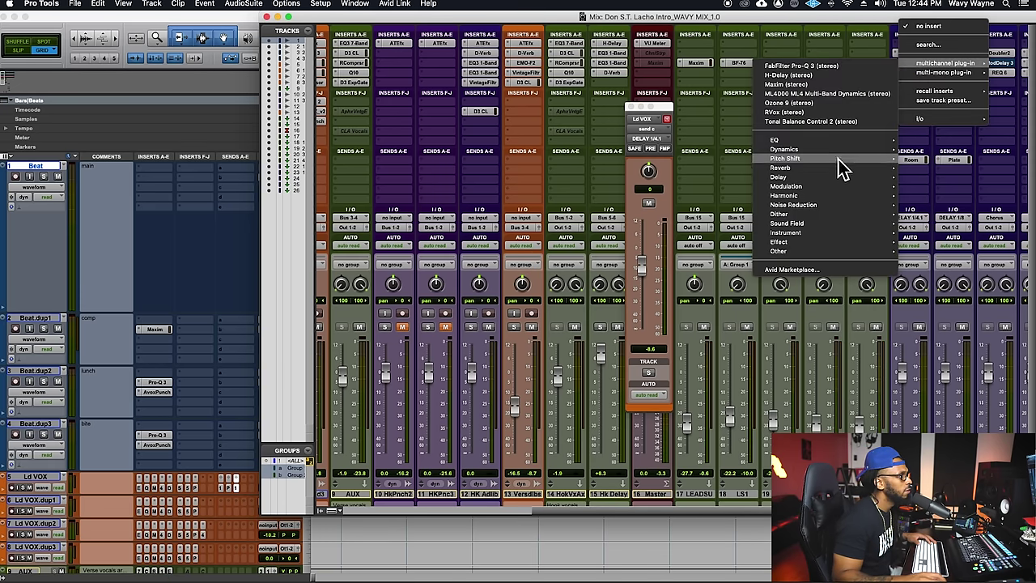
mouse_move(809, 177)
left_click(702, 202)
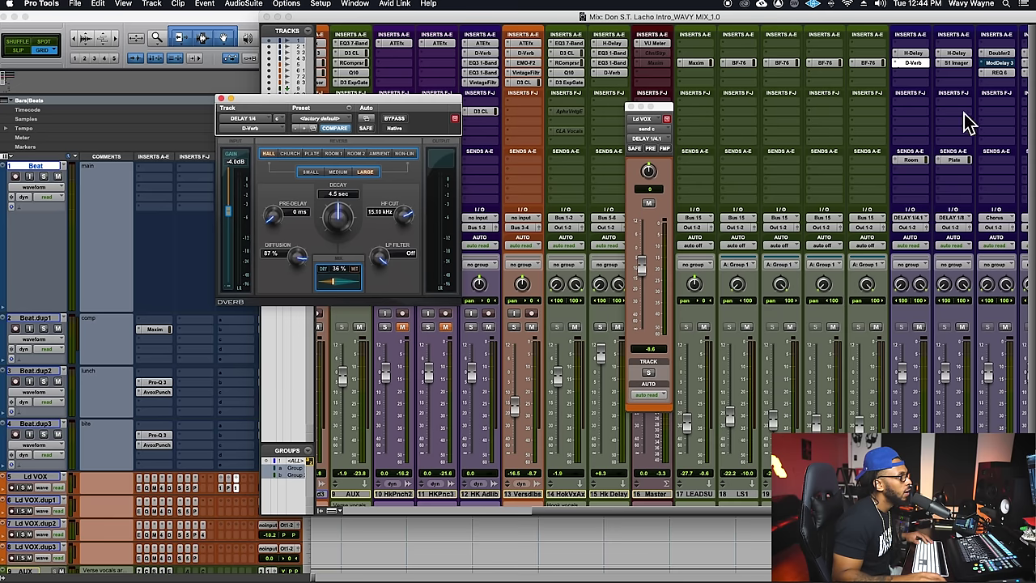
Step: Insert FabFilter Pro-Q 3 after the D-Verb on the DELAY 1/4 track, with a high cut at 4966.5 Hz and a low cut at 214.03 Hz
left_click(904, 79)
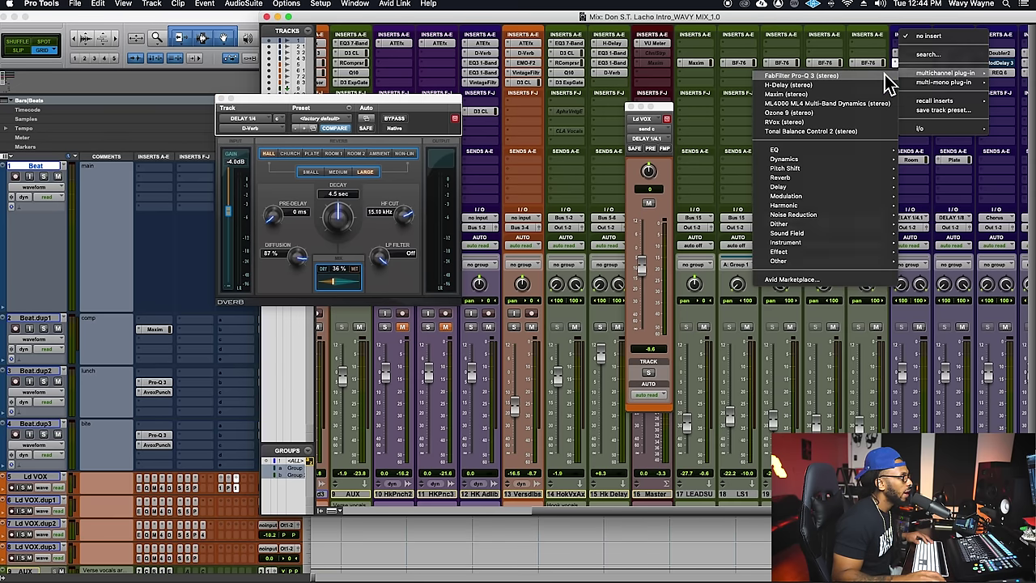
left_click(884, 75)
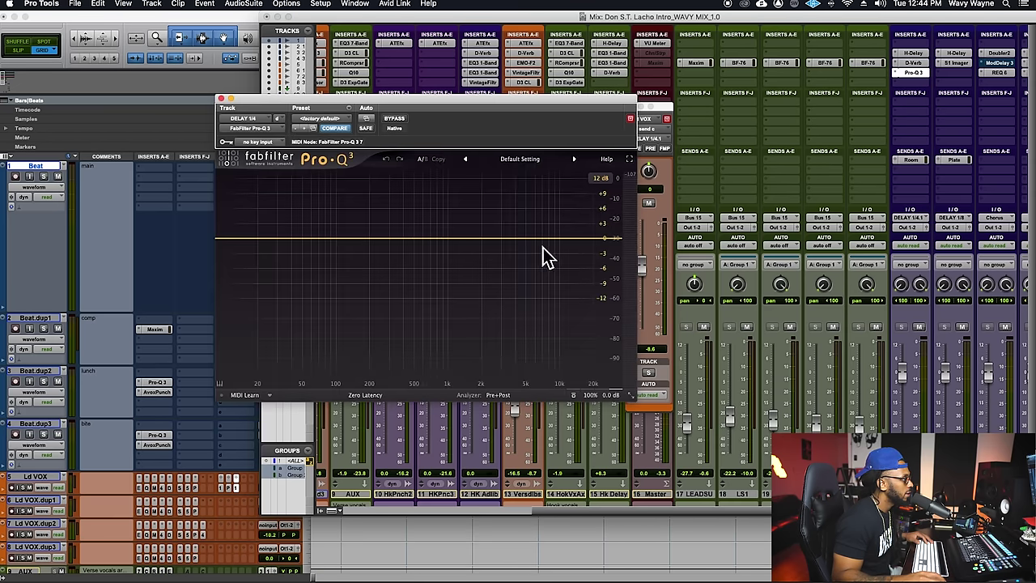
left_click(603, 243)
left_click_drag(602, 243, 525, 240)
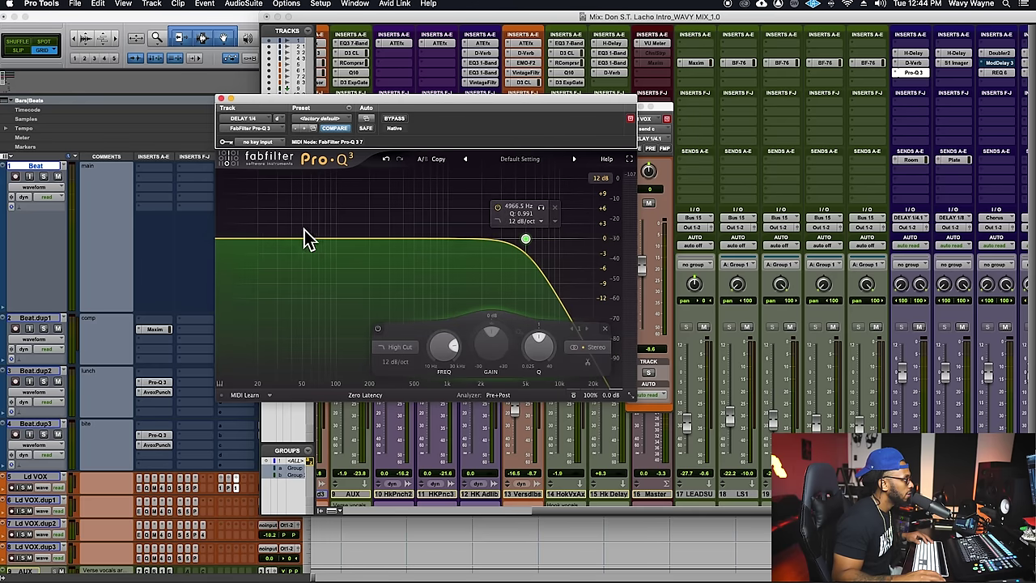
left_click_drag(235, 241, 373, 240)
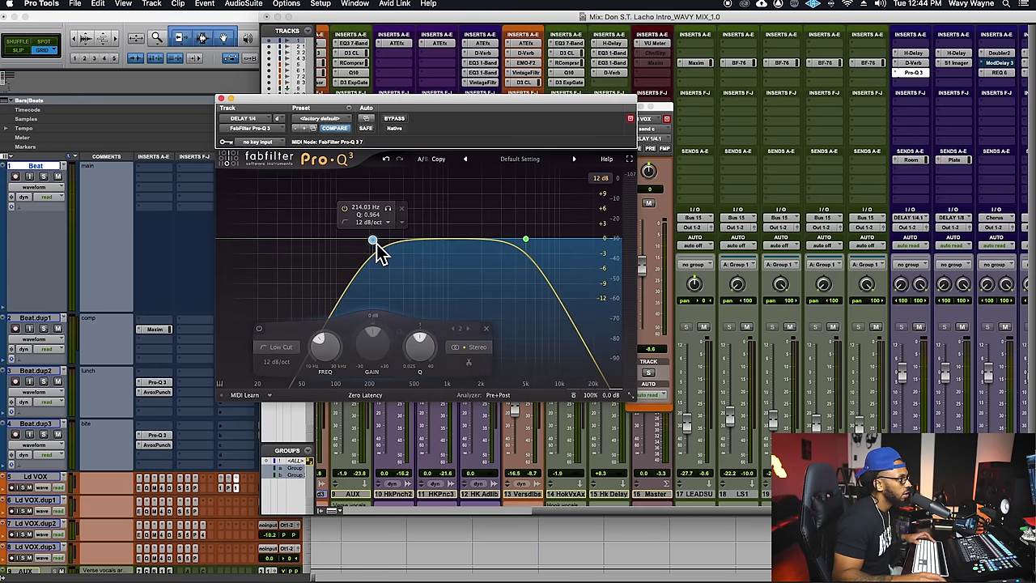
Step: Set the D-Verb mix on the DELAY 1/4 track to 39% and lower the Ld VOX send to DELAY 1/4 to -11.5 dB
left_click(643, 269, "alt")
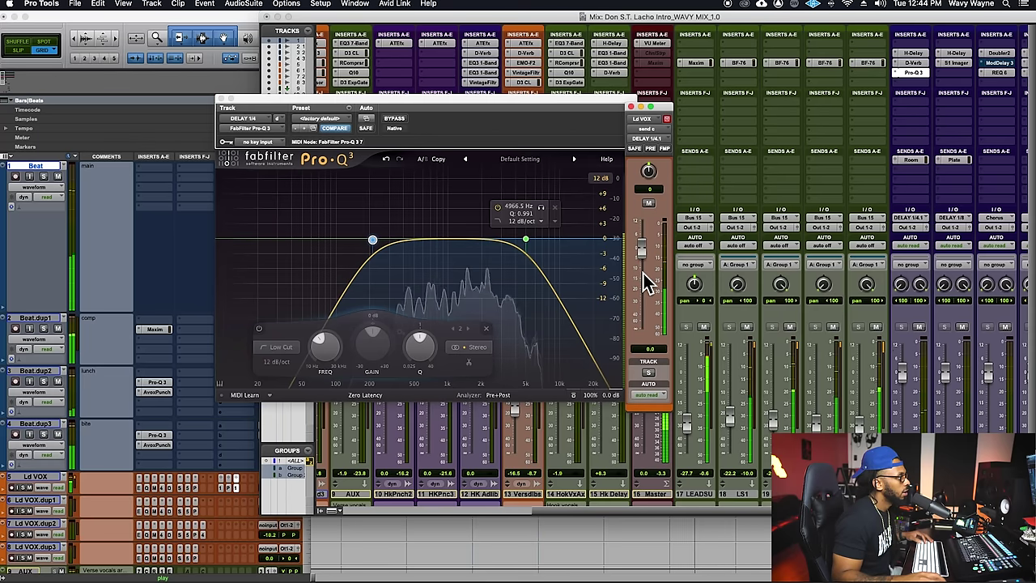
key("super+s")
left_click_drag(642, 262, 644, 270)
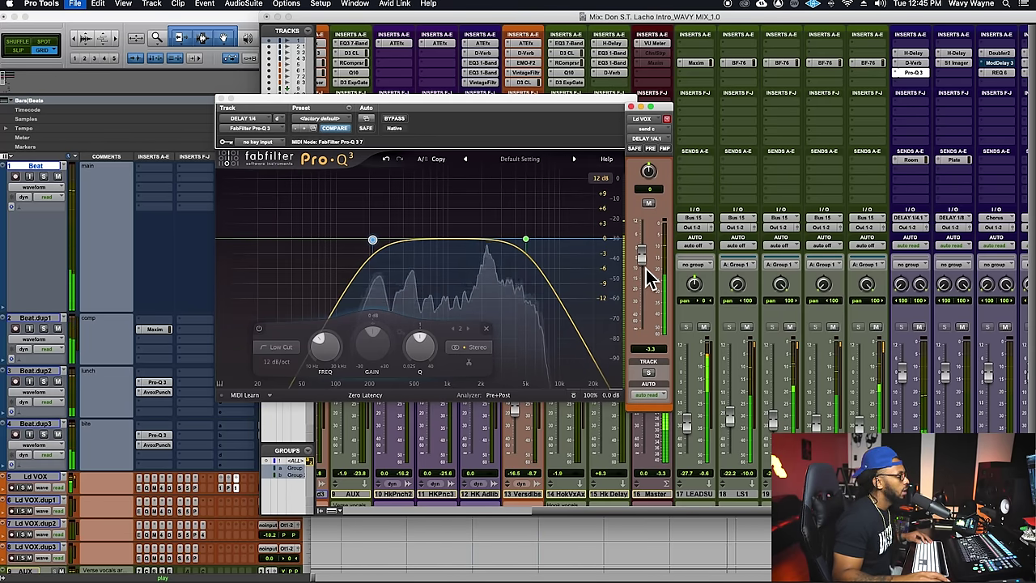
left_click_drag(644, 271, 650, 277)
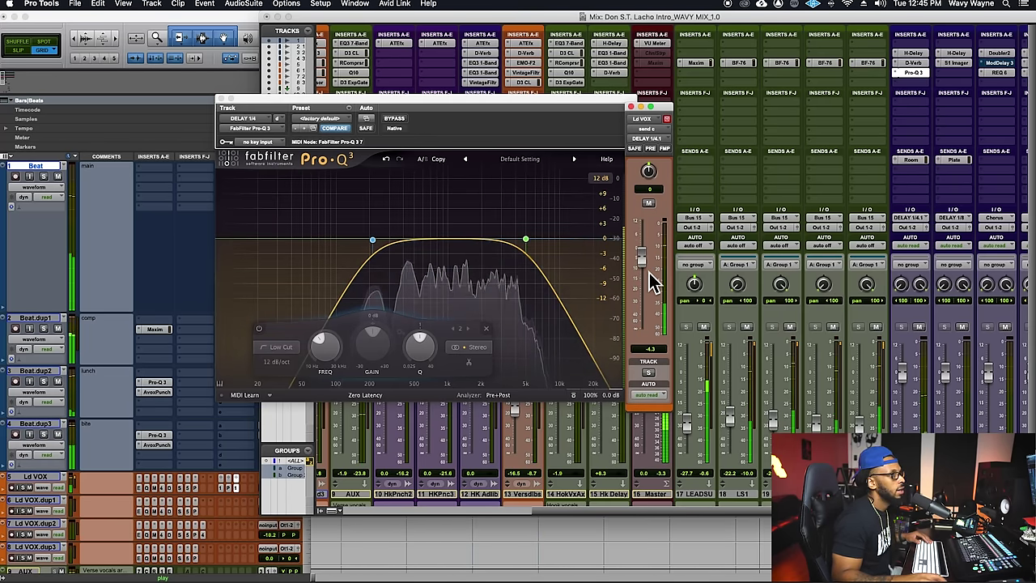
left_click(924, 62)
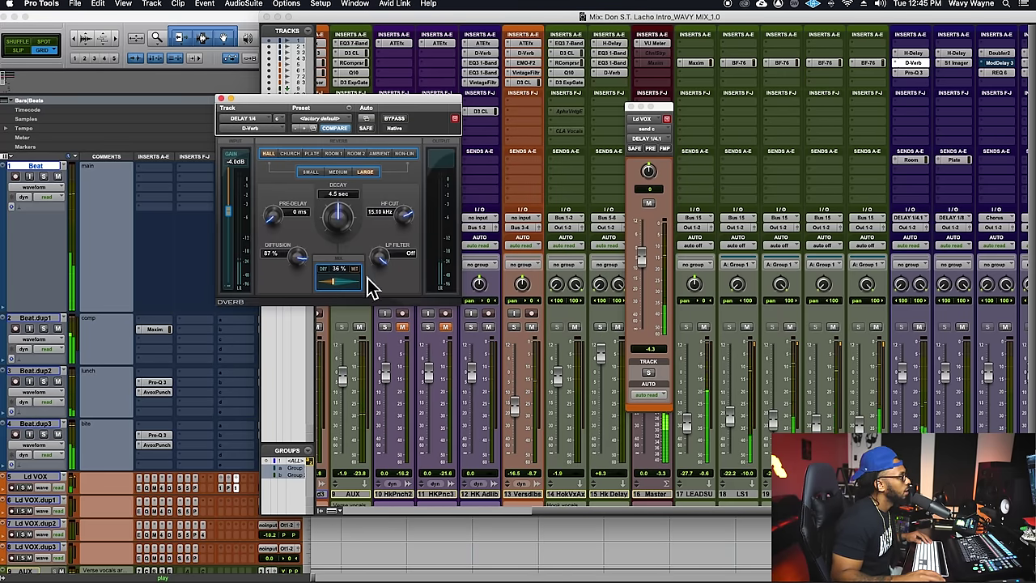
left_click_drag(339, 289, 338, 289)
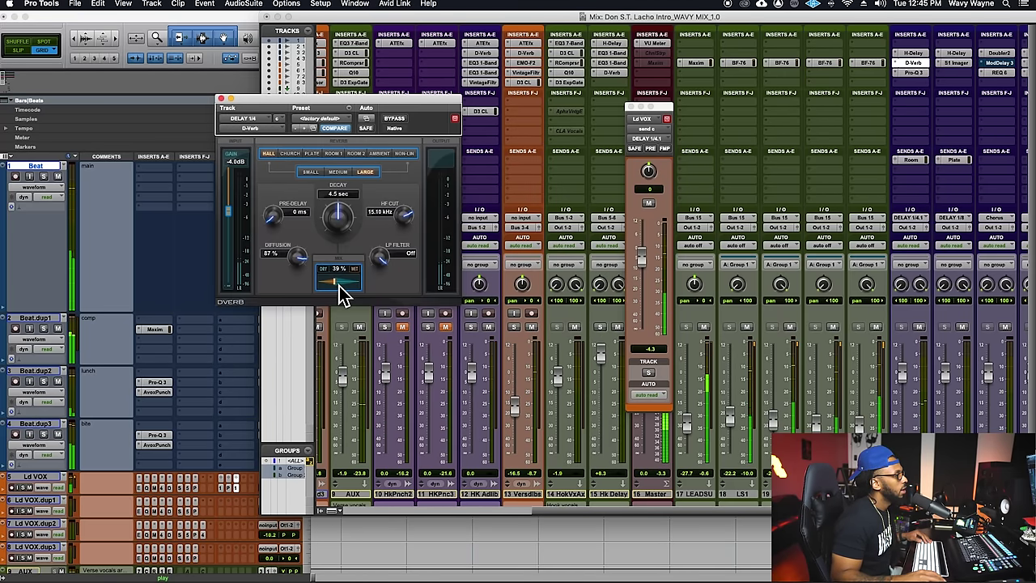
left_click_drag(654, 282, 654, 289)
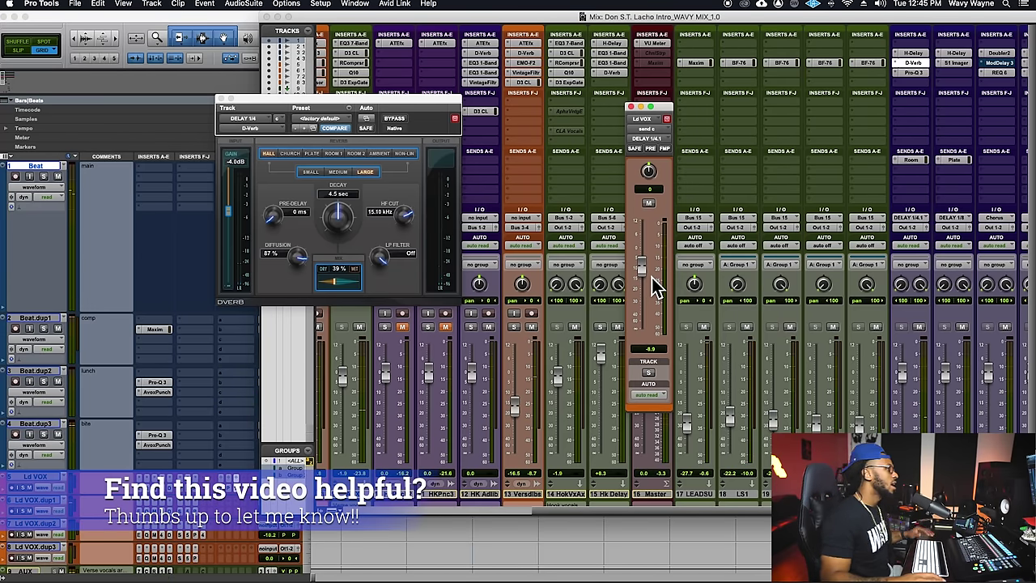
mouse_move(636, 283)
left_mouse_down()
mouse_move(651, 285)
mouse_move(626, 285)
left_mouse_up()
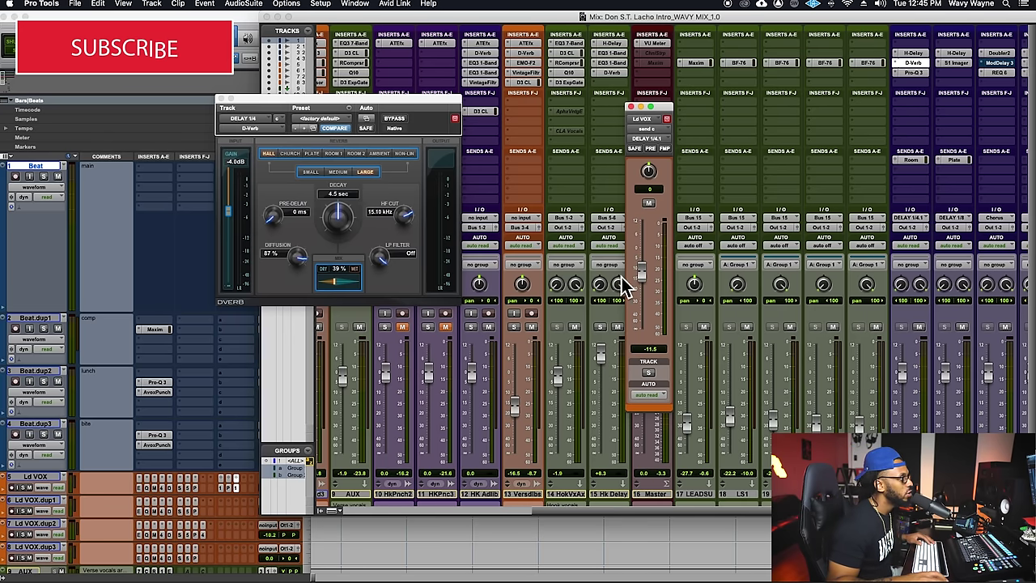
Step: Move the DELAY 1/4 track's Pro-Q 3 high cut to 4112.8 Hz and lower the Ld VOX delay send to -12.9 dB during playback
left_click(923, 75)
left_click_drag(525, 243, 518, 244)
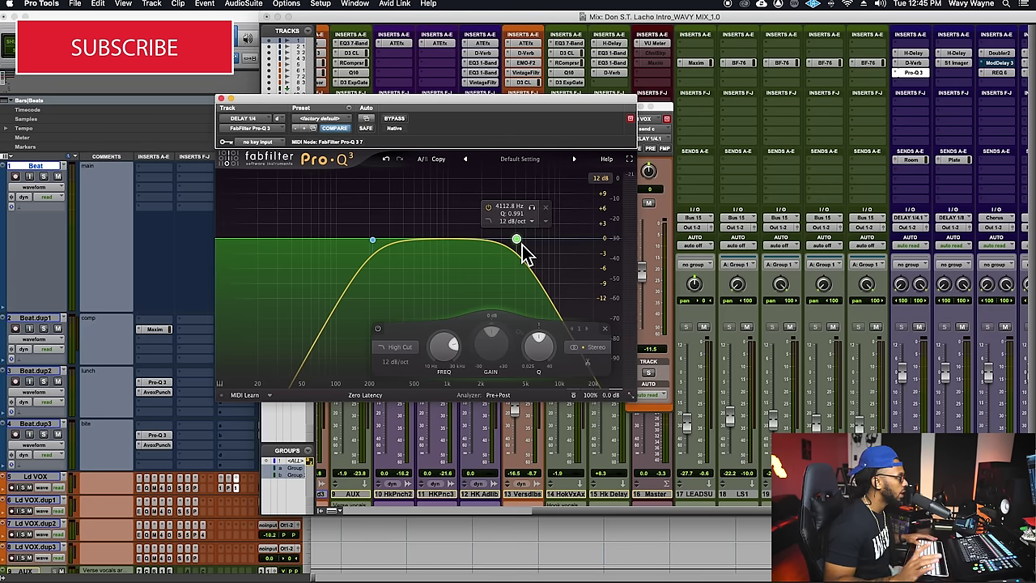
key("space")
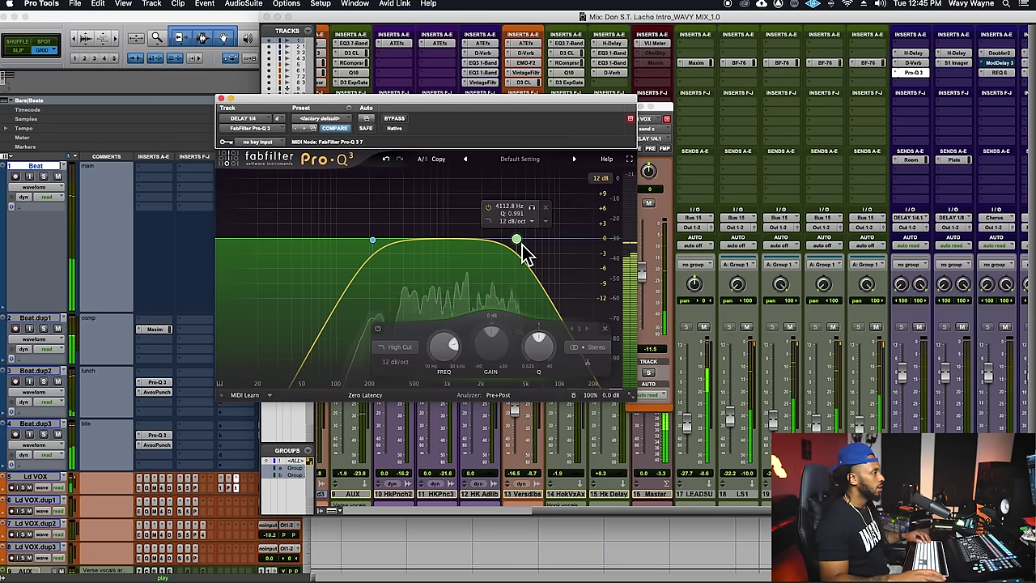
left_click(653, 289)
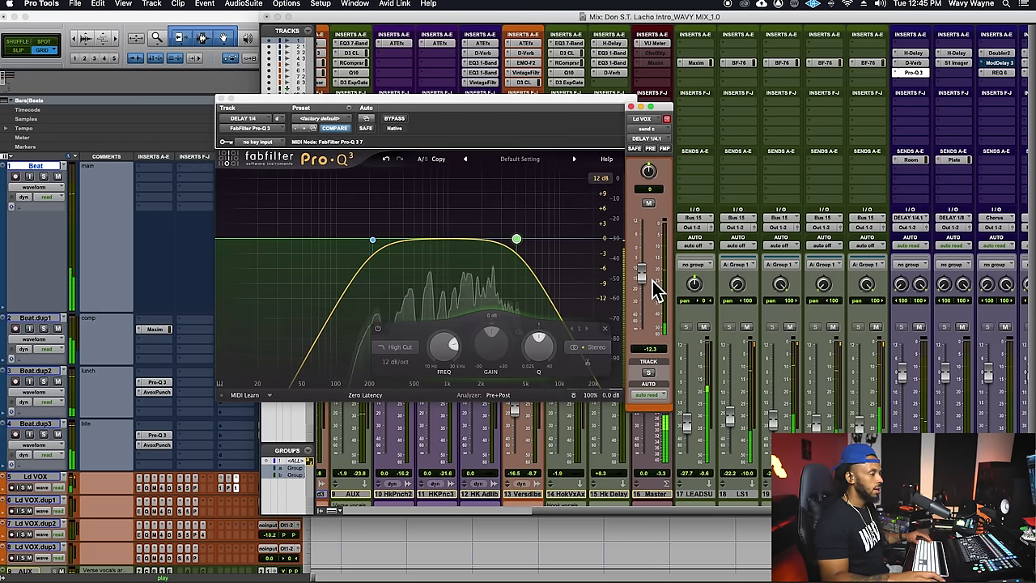
left_click_drag(646, 281, 648, 283)
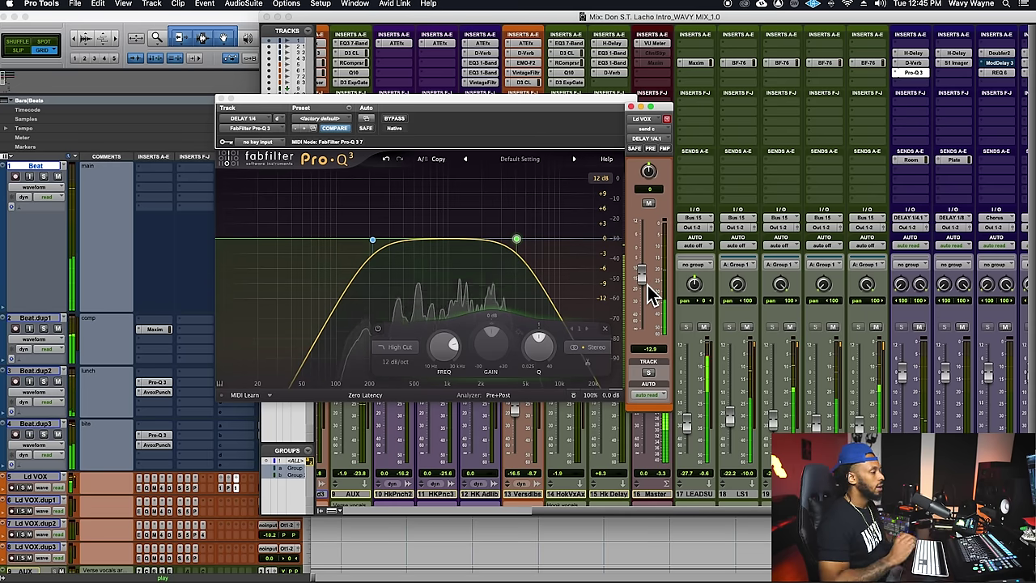
left_click(223, 107)
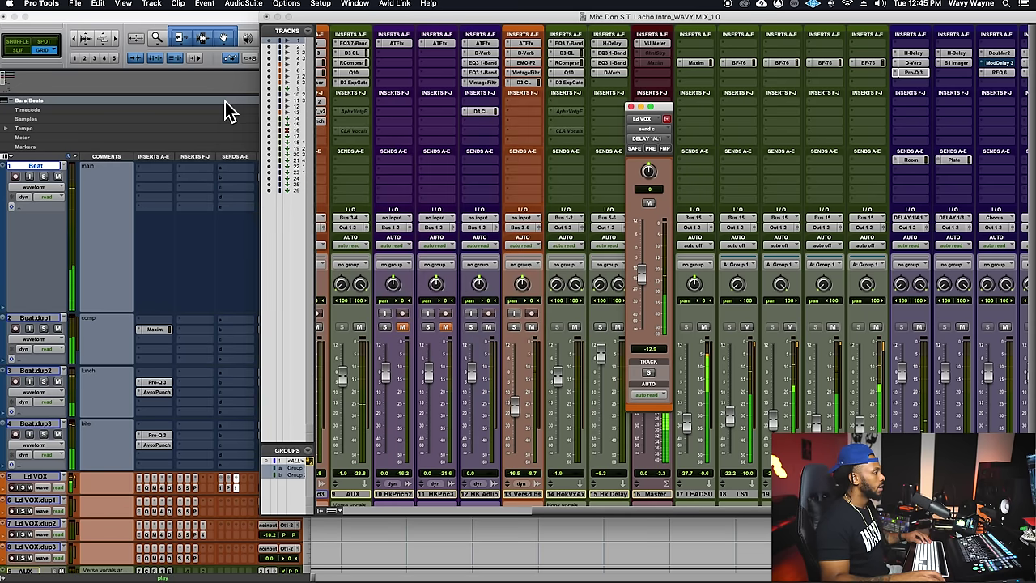
Step: In Ld VOX's MC404, set the band 2 threshold to -33.19, band 3 threshold to -29.74 and crossover X2 to 826.18 Hz
scroll(531, 333, "left", 5)
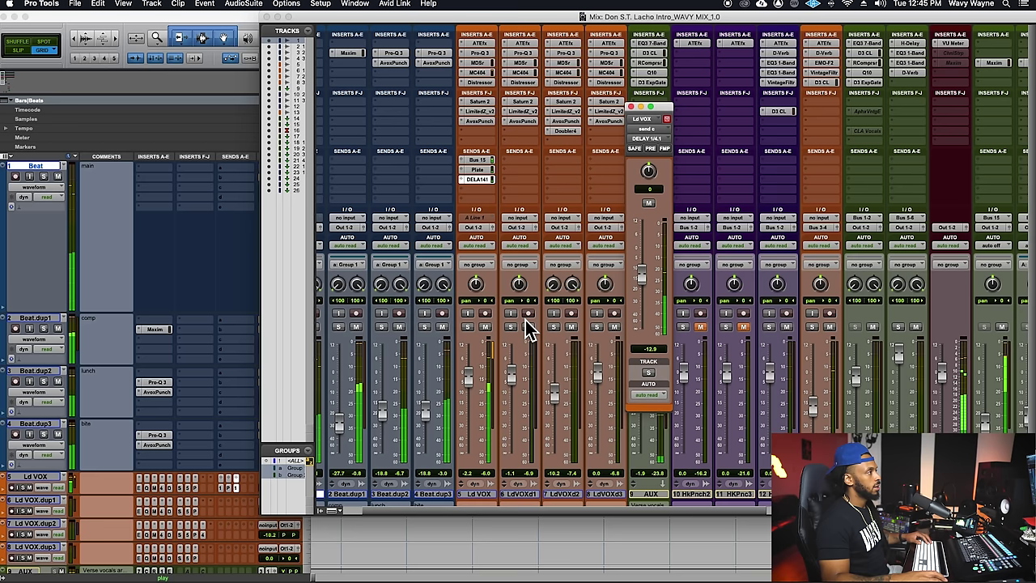
left_click(478, 72)
key("super+s")
left_click_drag(296, 367, 293, 379)
key("super+s")
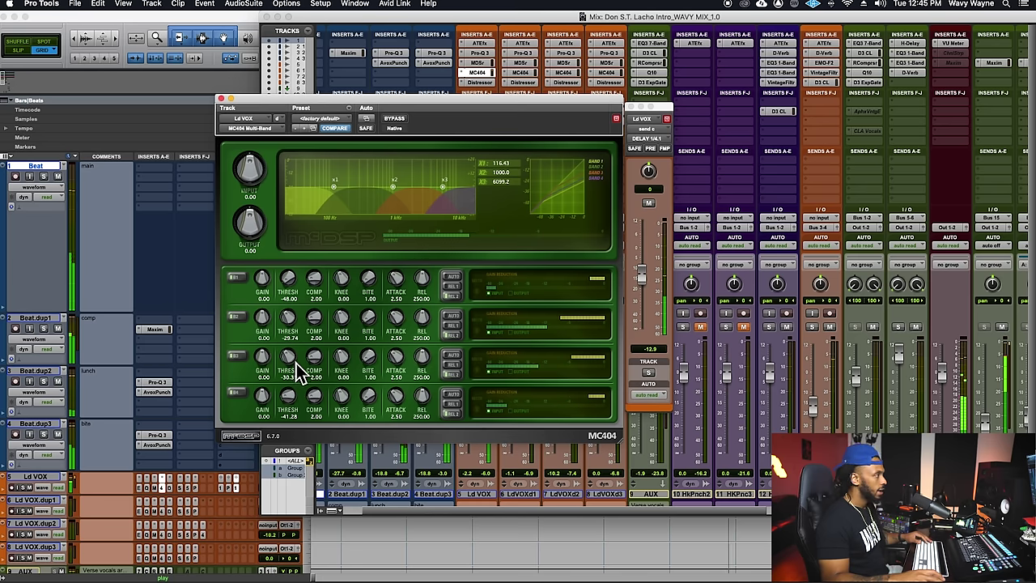
left_click_drag(296, 322, 294, 356)
key("super+s")
key("super+s")
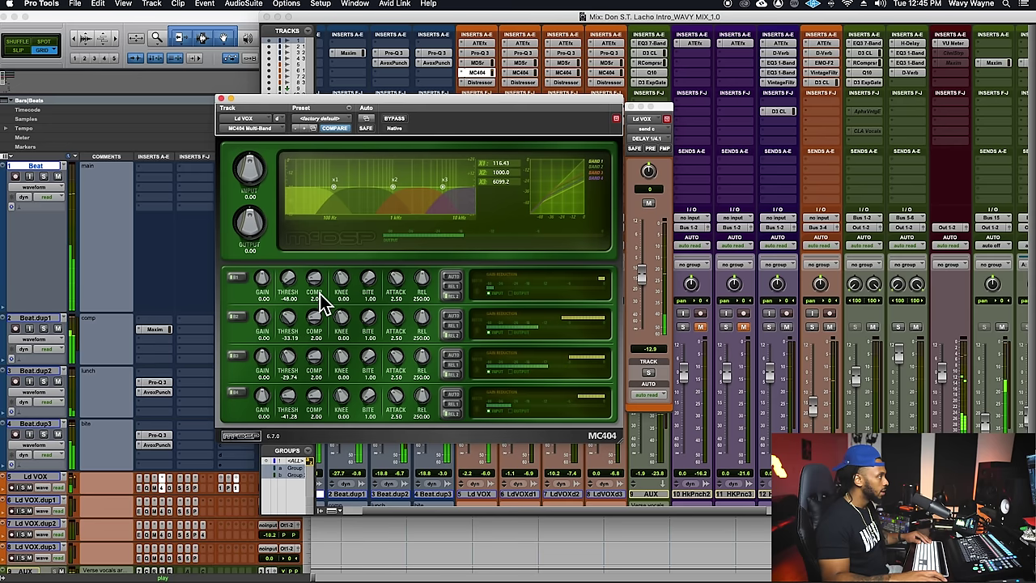
left_click_drag(393, 193, 392, 194)
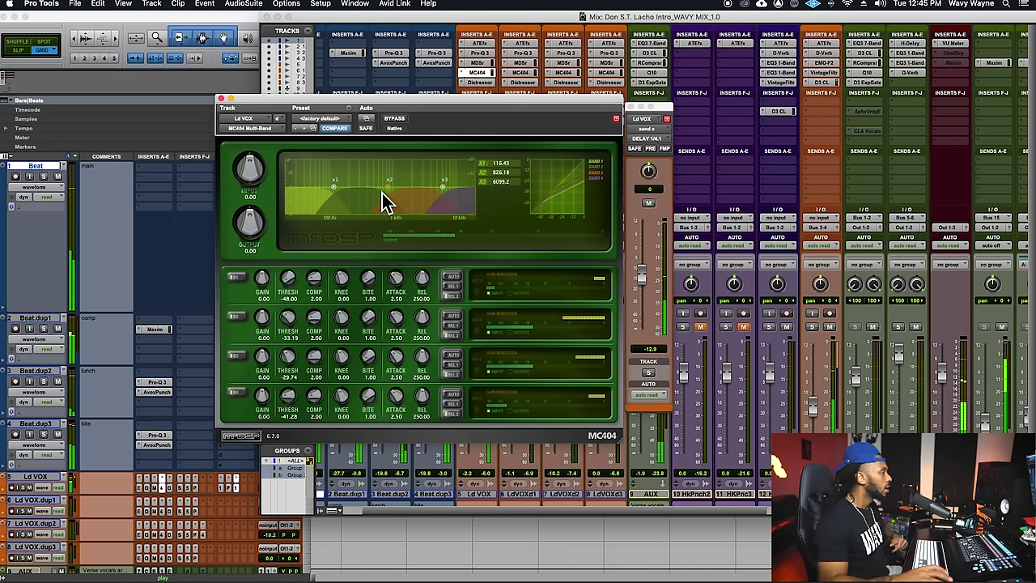
left_click(230, 99)
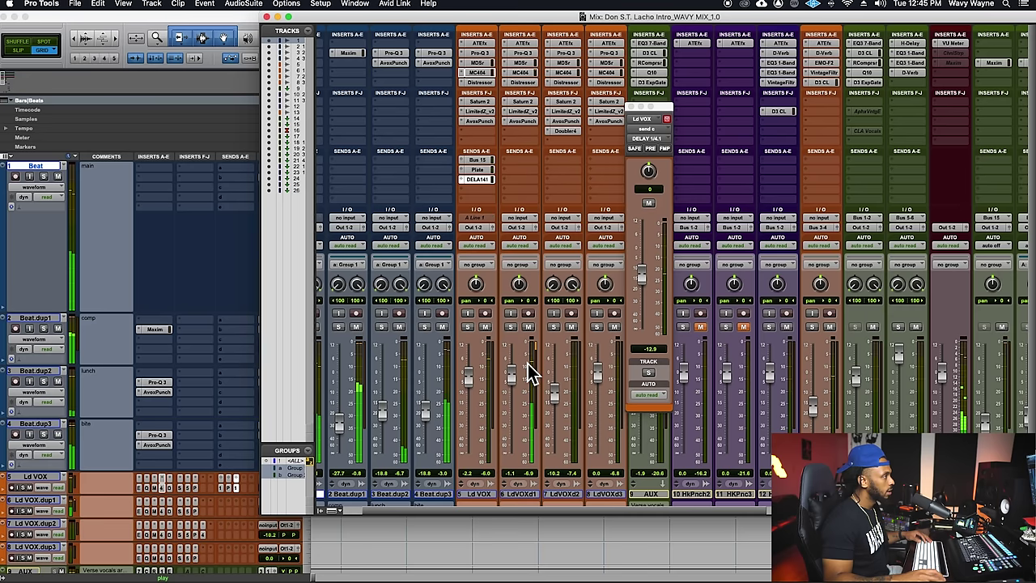
Step: Copy the Bus 15, Plate and DELAY 1/4 sends from Ld VOX to Ld VOX.dup1 and close the send window
left_click_drag(530, 166, 528, 164)
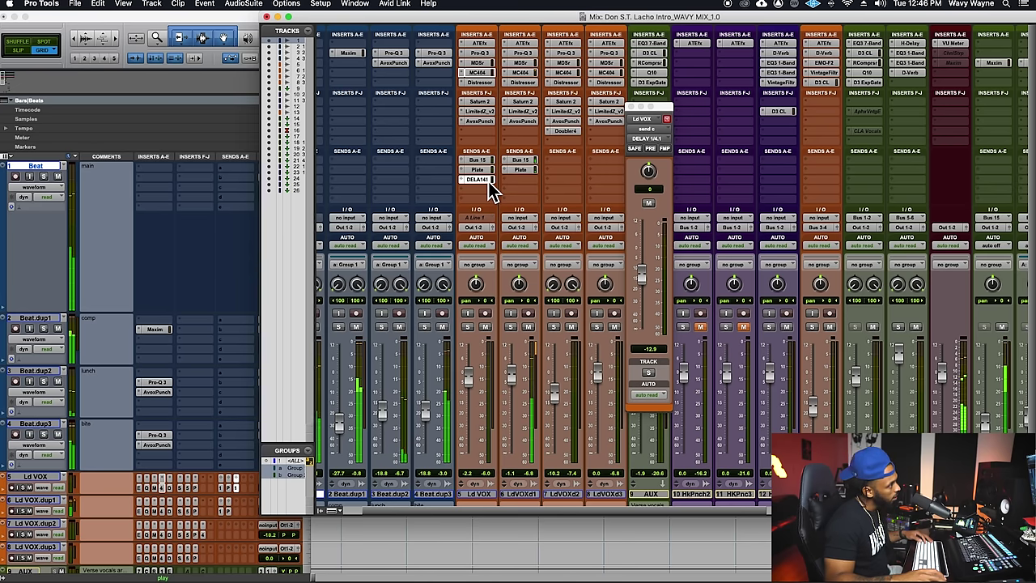
left_click_drag(488, 181, 515, 184)
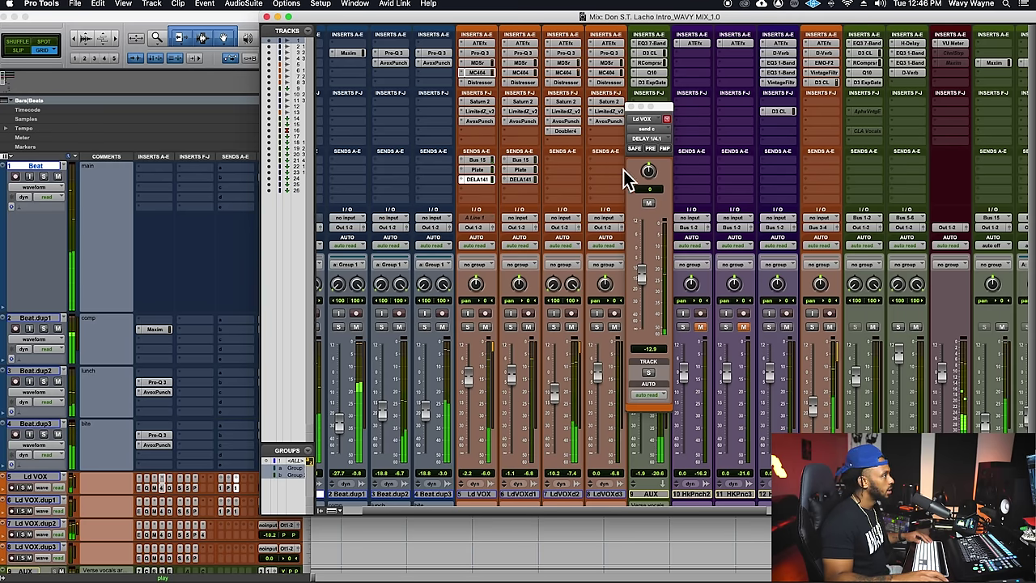
left_click(638, 106)
Step: Copy the Bus 15 and Plate sends to Ld VOX.dup2, set its Plate send to -3.6 dB and save the session
left_click_drag(537, 158, 565, 176)
key("super+s")
left_click(567, 174)
mouse_move(640, 293)
left_mouse_down()
mouse_move(643, 267)
mouse_move(642, 280)
left_mouse_up()
key("super+s")
key("super+s")
key("super+s")
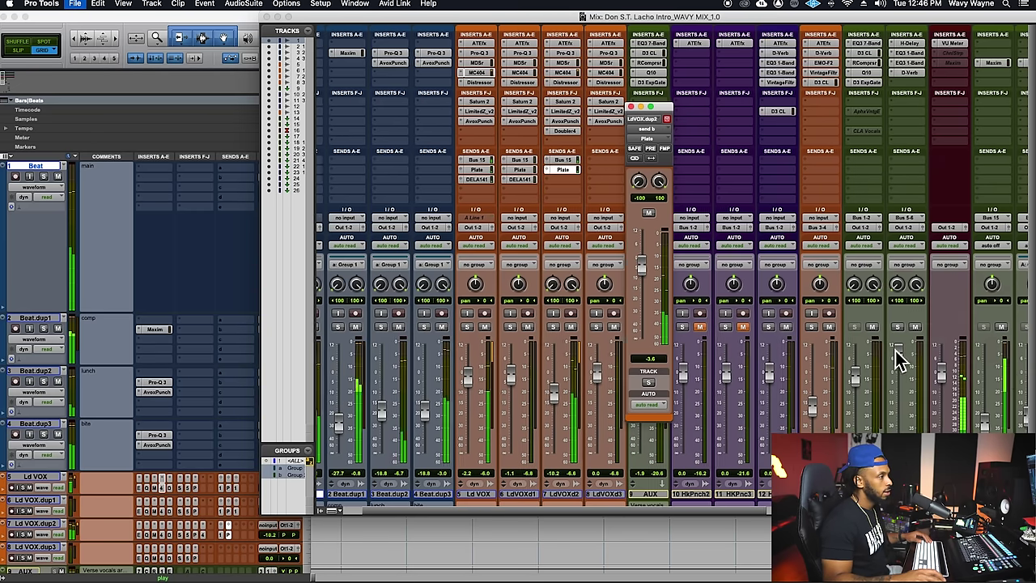
Step: Check the EQ3 7-Band and S1 Imager inserts on the Plate reverb track
scroll(898, 348, "right", 8)
scroll(924, 349, "right", 3)
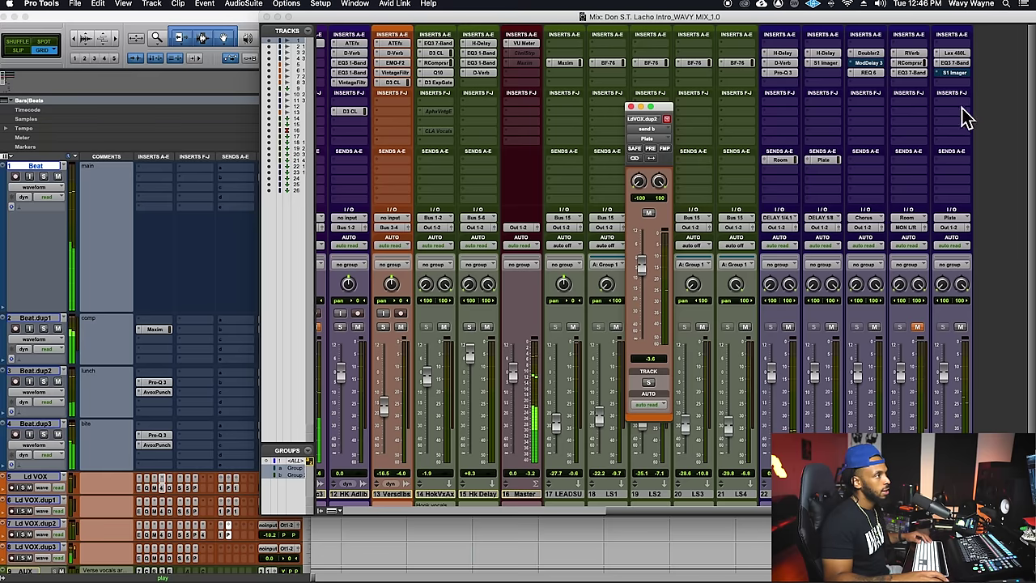
left_click(956, 63)
left_click(957, 73)
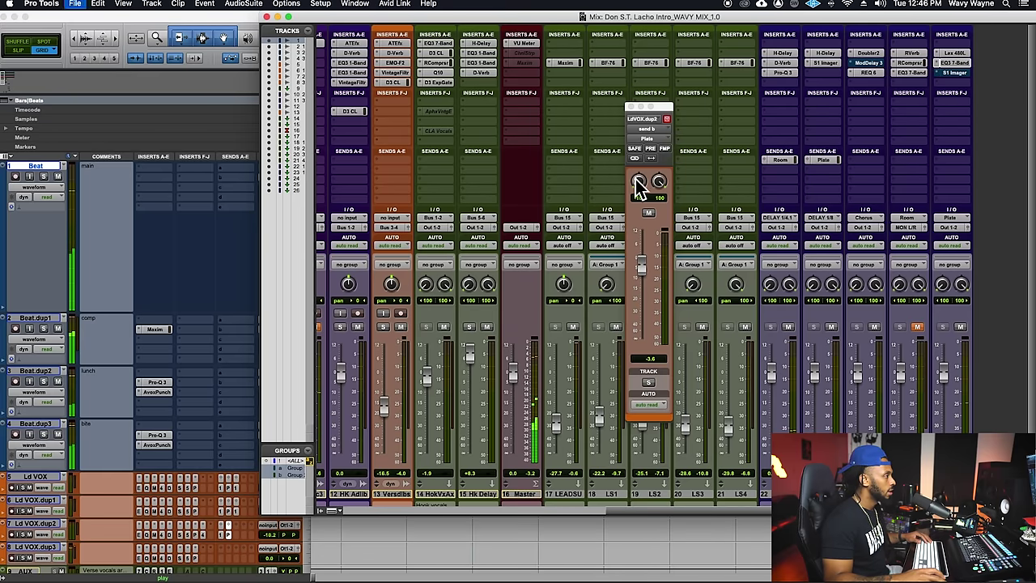
Step: Return to the Edit window with the whole song in view, stop playback and close the Ld VOX.dup2 send window
scroll(476, 229, "left", 10)
key("super+equal")
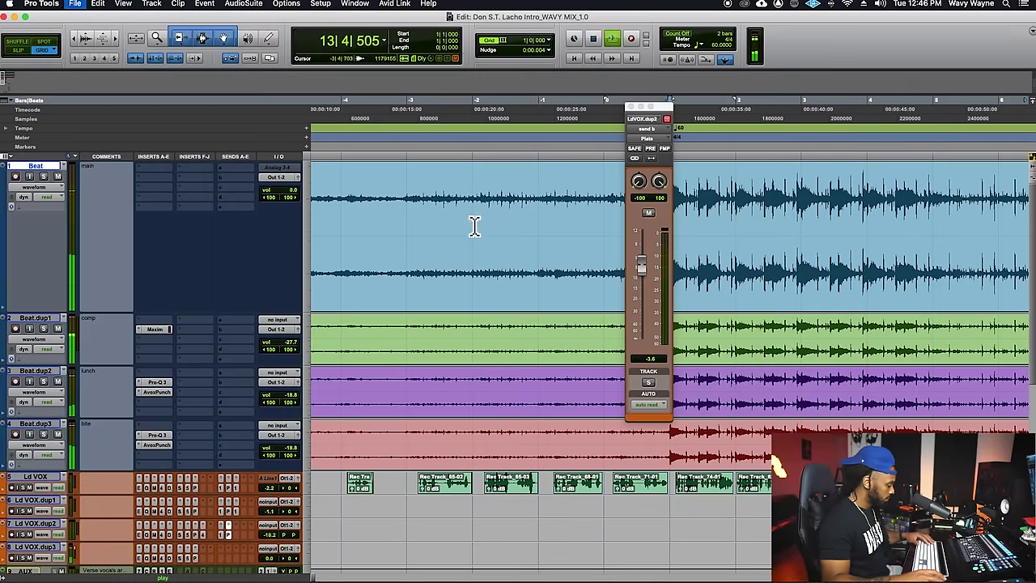
scroll(764, 465, "down", 4)
scroll(766, 463, "up", 1)
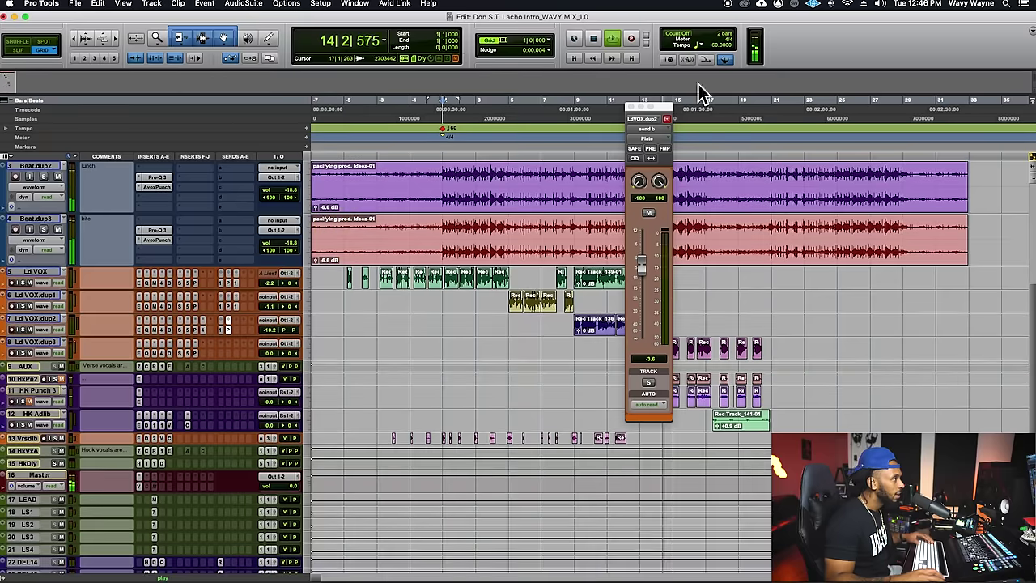
key("space")
left_click(633, 107)
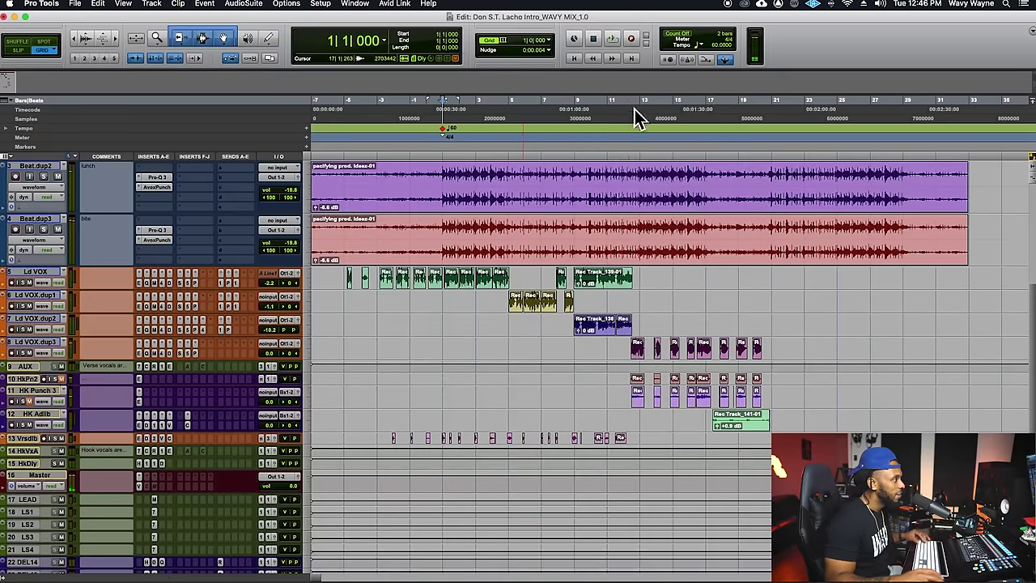
Step: Play the song from the Ld VOX.dup3 clips and return to the mixer
left_click(630, 350)
key("super+bracketright")
left_click(679, 350)
key("super+equal")
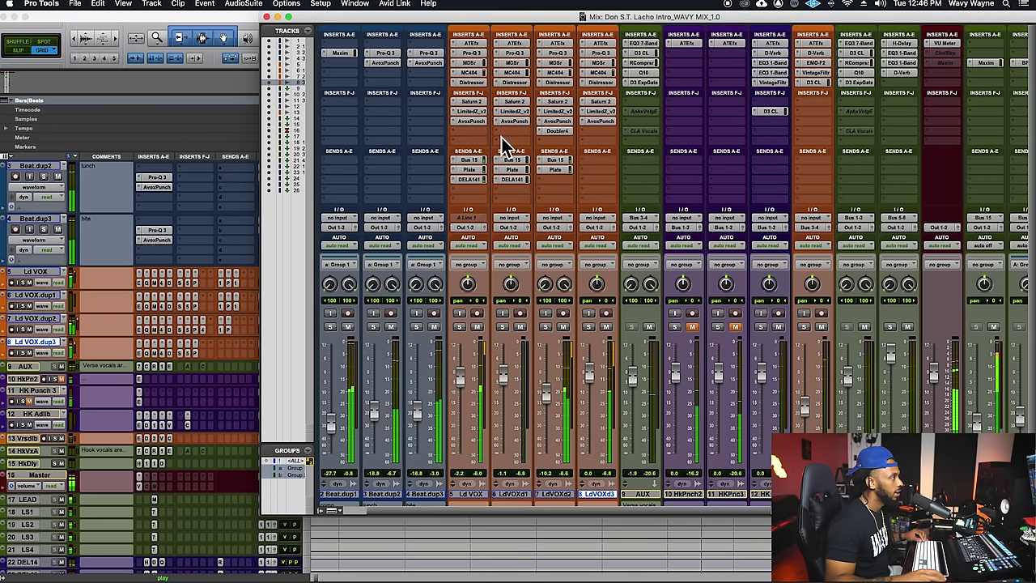
Step: Copy the Bus 15, Plate and DELAY 1/4 sends from the neighbouring lead vocals to Ld VOX.dup3 and save
left_click_drag(567, 162, 594, 164)
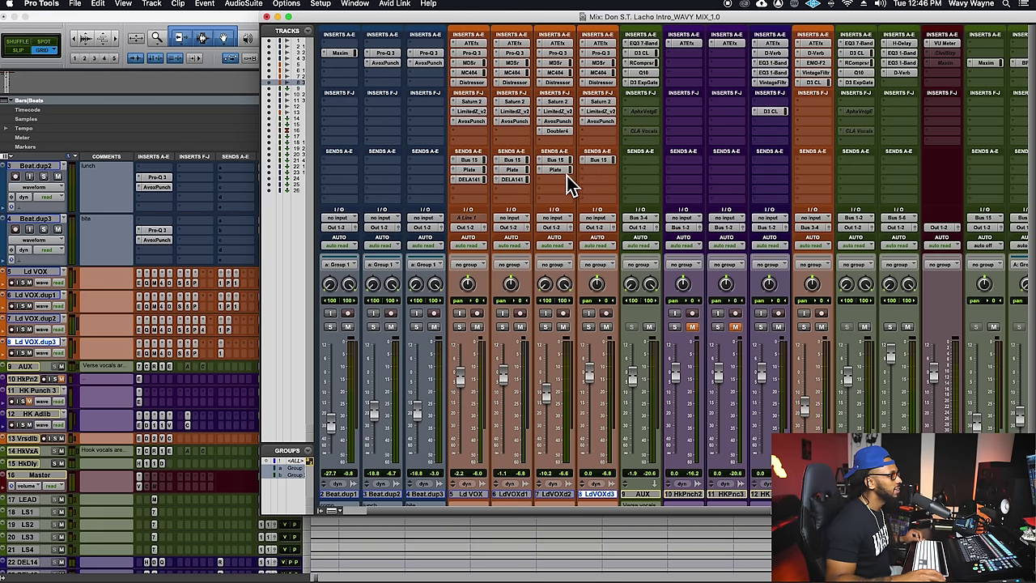
left_click_drag(555, 171, 599, 170)
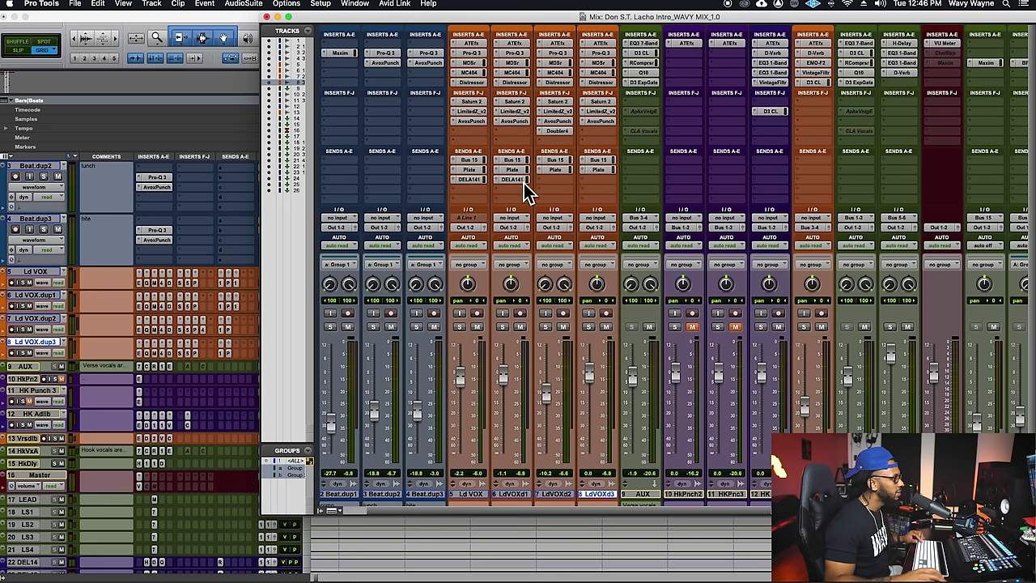
left_click_drag(590, 177, 595, 180)
key("super+s")
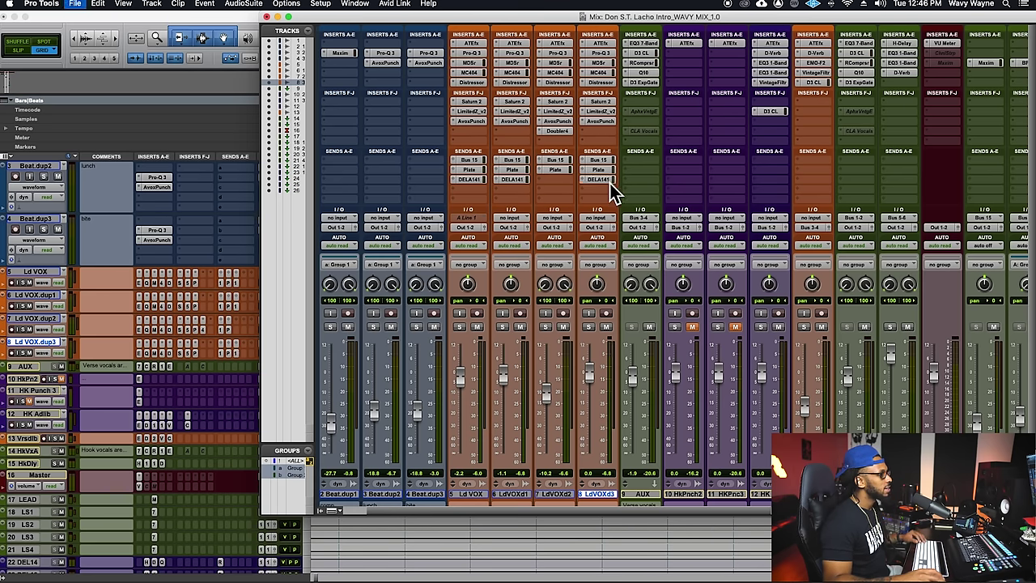
Step: Set the Ld VOX.dup3 send to DELAY 1/4 to 0.0 dB, start playback and dismiss the incoming FaceTime call
left_click(609, 182)
left_click_drag(645, 283, 645, 259)
key("space")
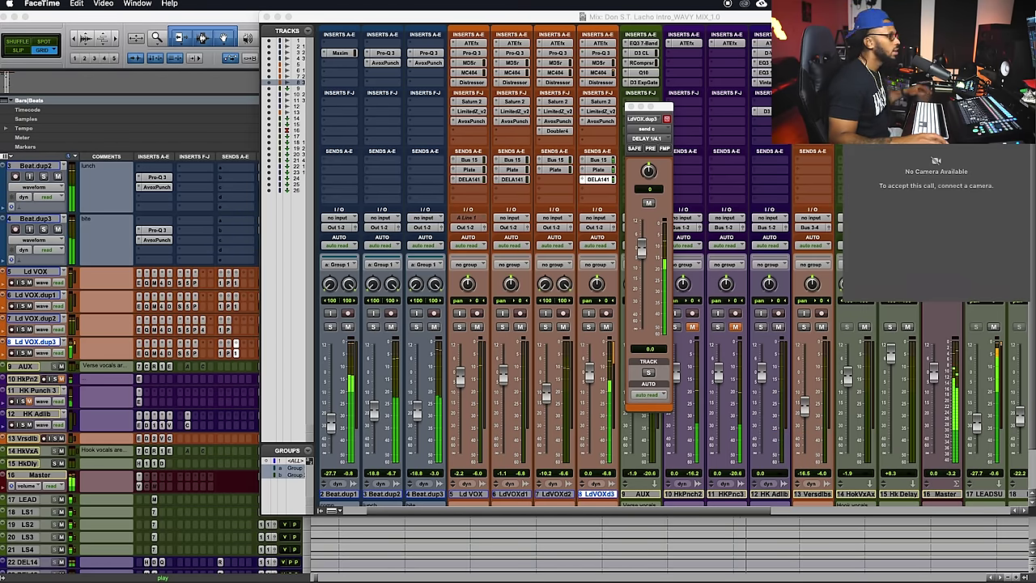
left_click(907, 133)
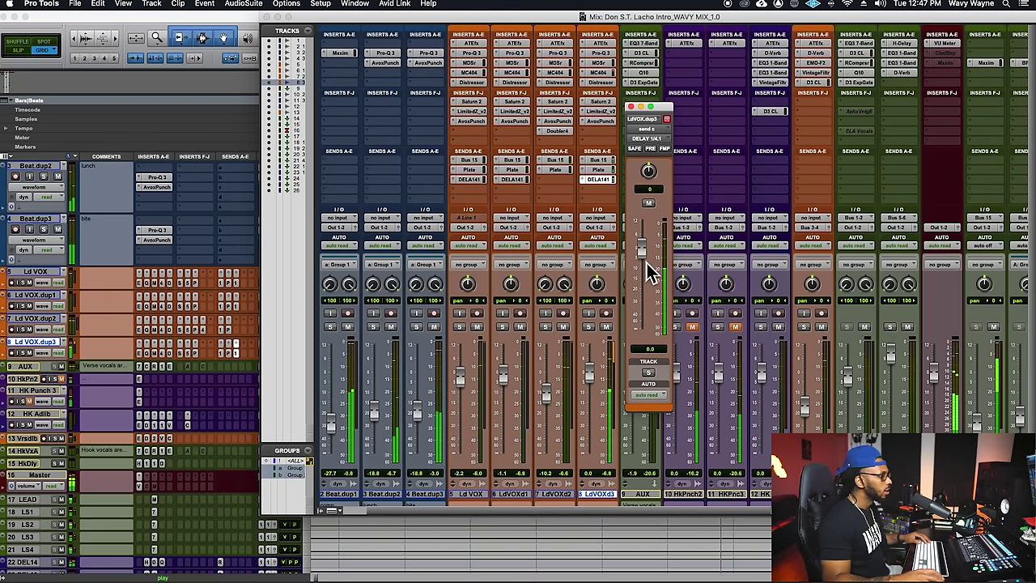
Step: Replace the DELAY 1/4 send on Ld VOX.dup3 with a send to a new stereo aux input named NEW LAY
left_click_drag(644, 260, 658, 391)
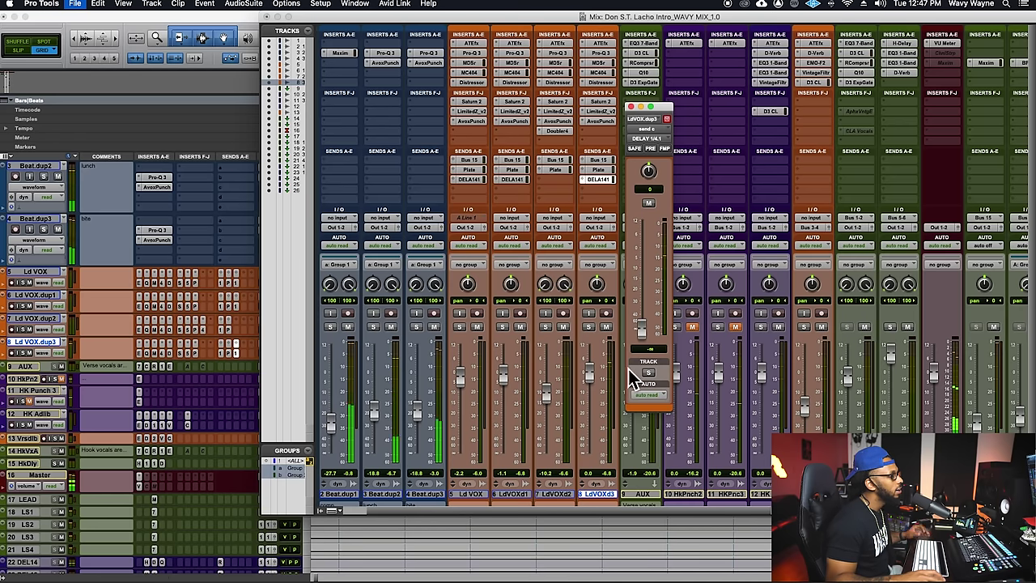
left_click(585, 182)
left_click(600, 150)
left_click(587, 188)
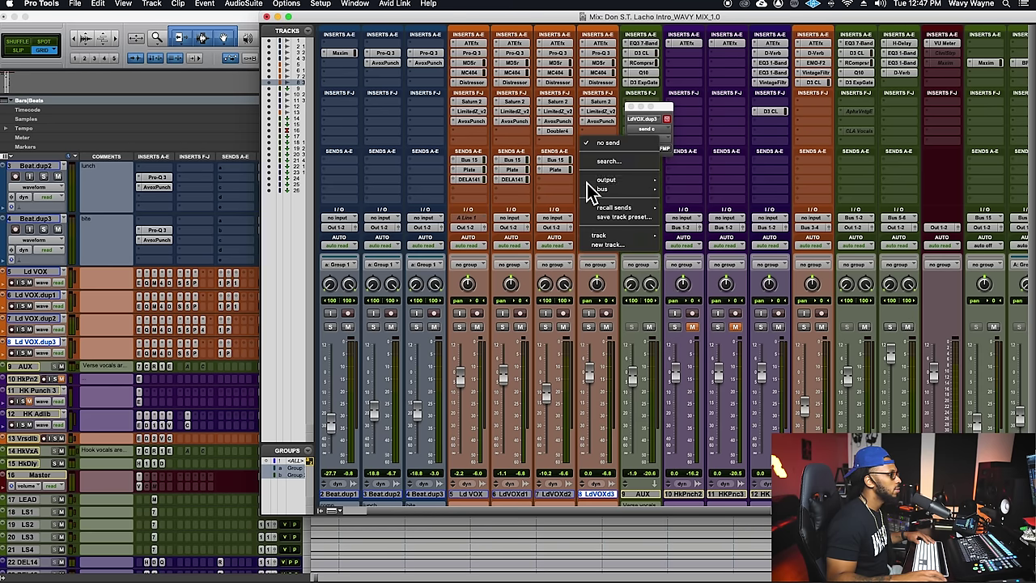
left_click(618, 245)
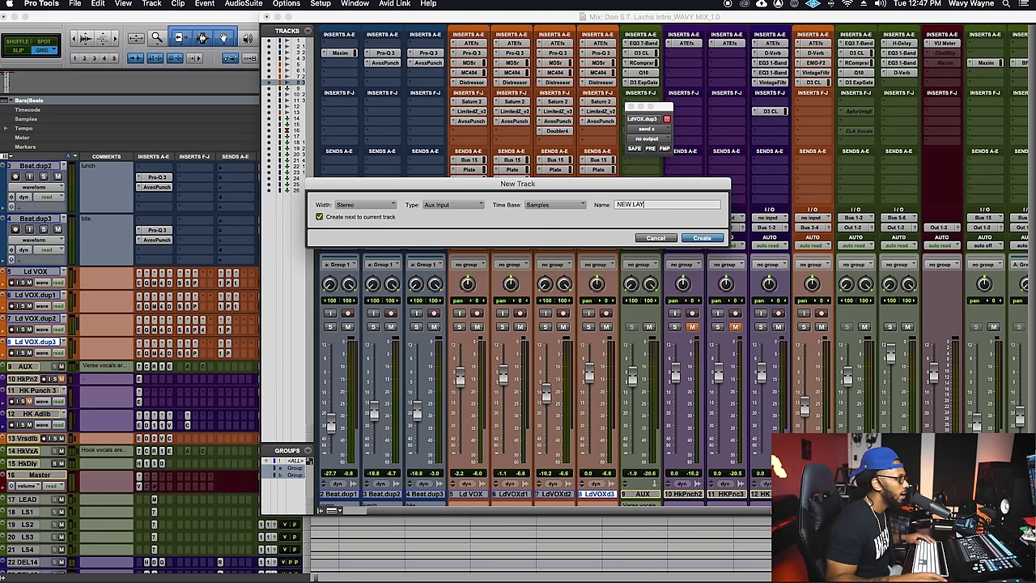
left_click(696, 243)
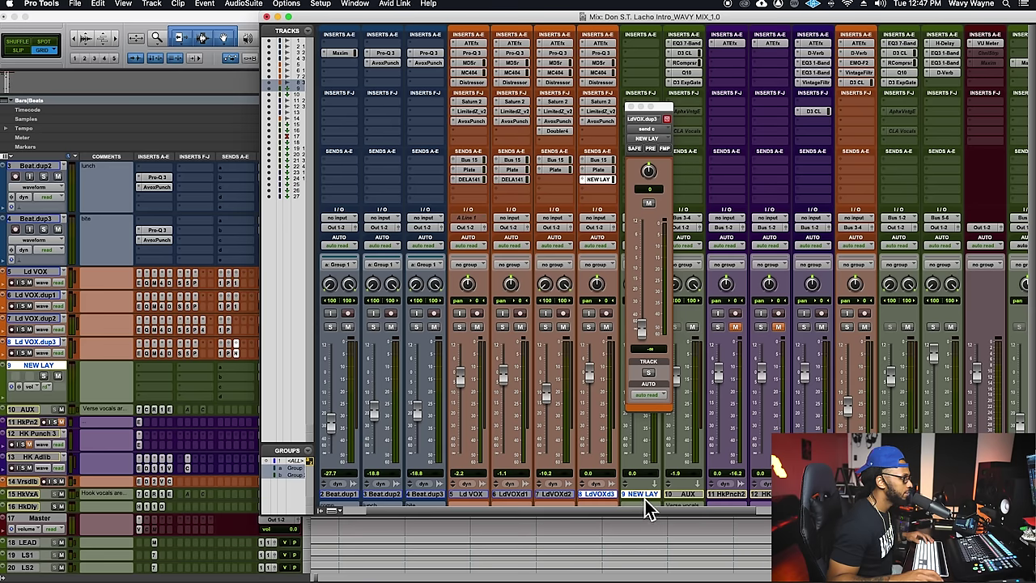
left_click(640, 107)
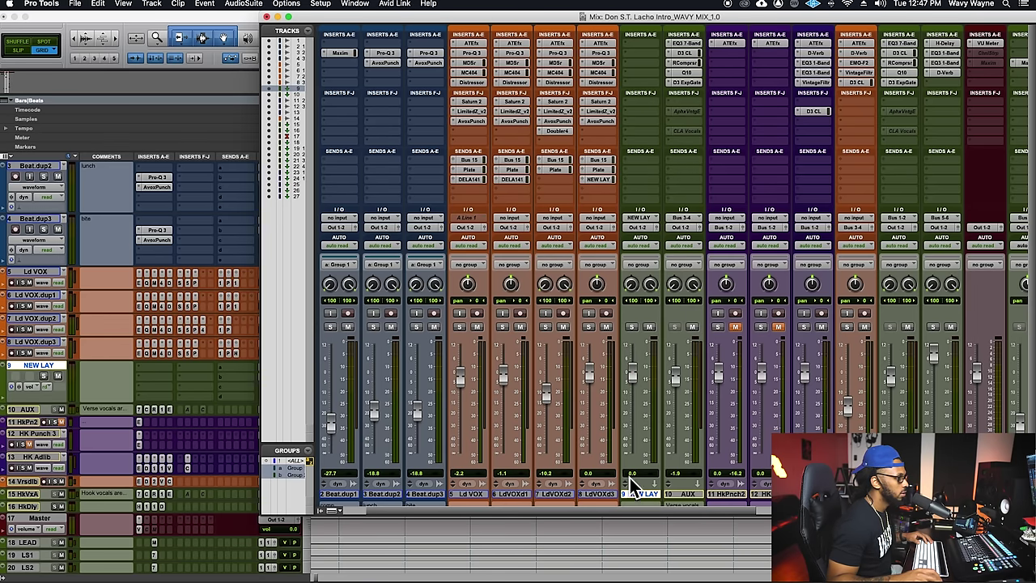
Step: Move the NEW LAY track to the end of the mixer, after the Plate return track
scroll(639, 493, "right", 10)
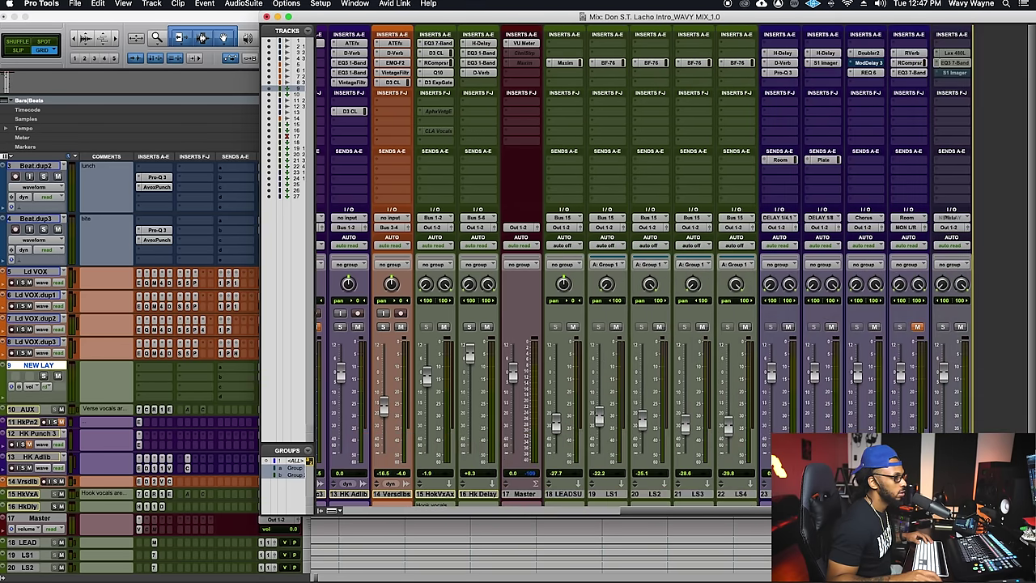
scroll(640, 486, "down", 3)
left_click_drag(963, 451, 970, 451)
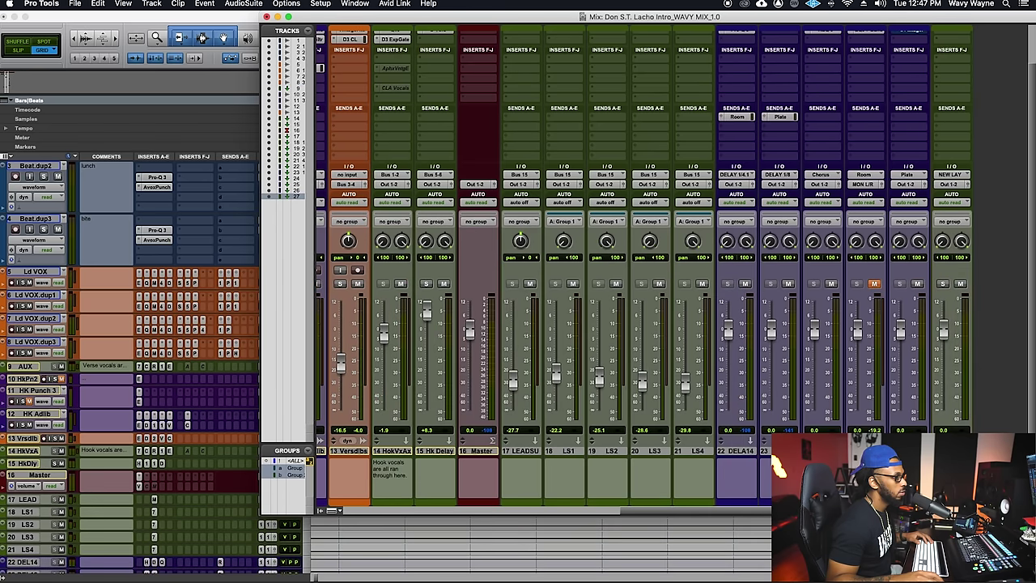
scroll(469, 324, "up", 3)
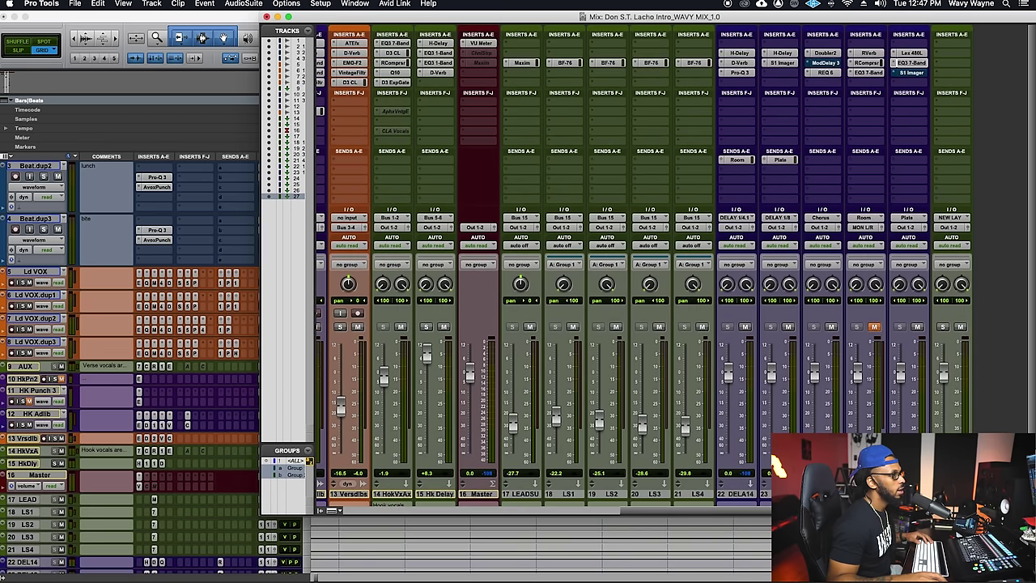
Step: Insert the stereo EchoBoy delay on the NEW LAY track and move its window off the left-hand channels
left_click(961, 58)
mouse_move(890, 55)
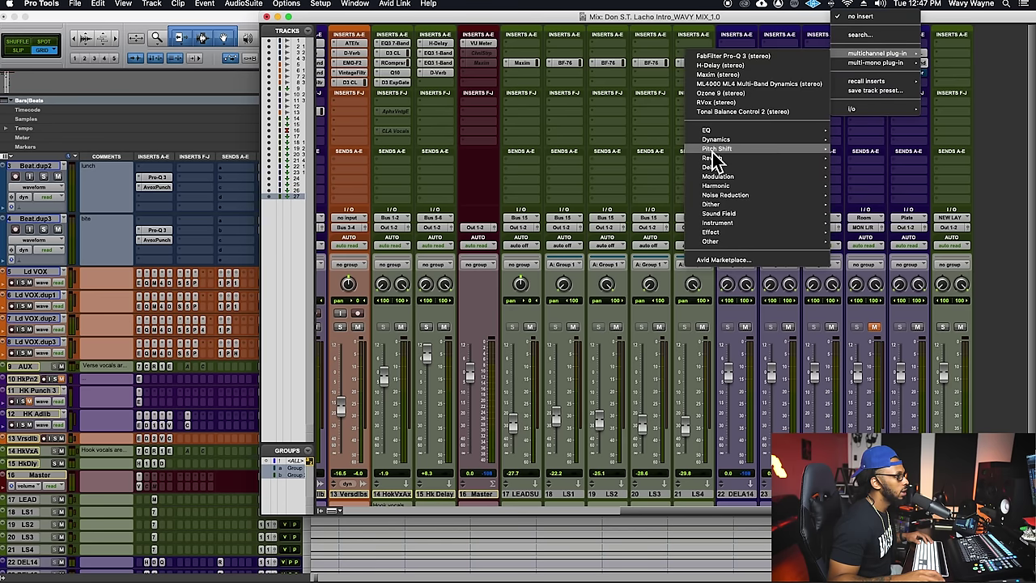
mouse_move(717, 168)
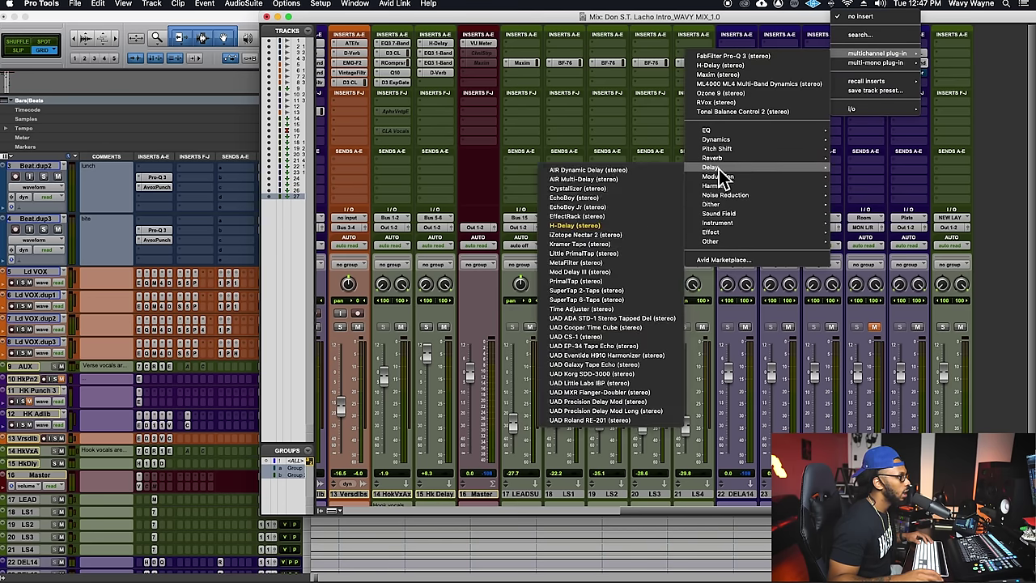
left_click(632, 203)
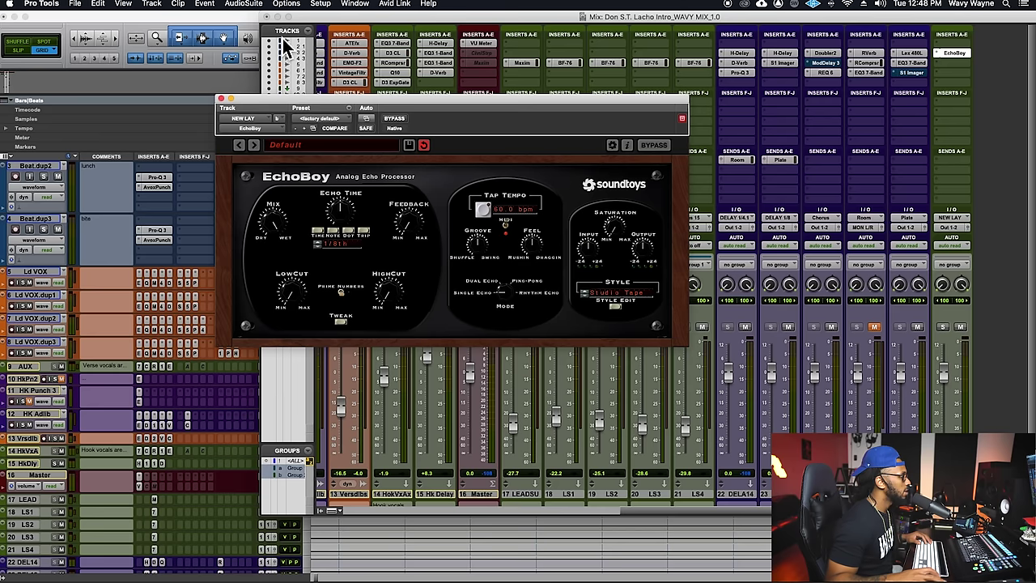
left_click_drag(266, 107, 545, 204)
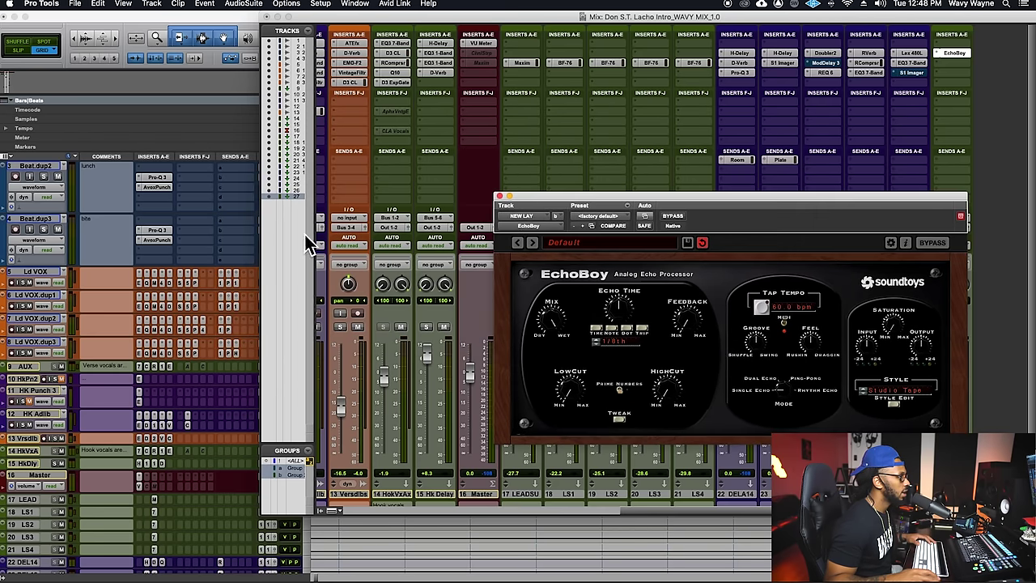
Step: Start playback and set EchoBoy's echo time to a 1/4 note
scroll(453, 300, "left", 5)
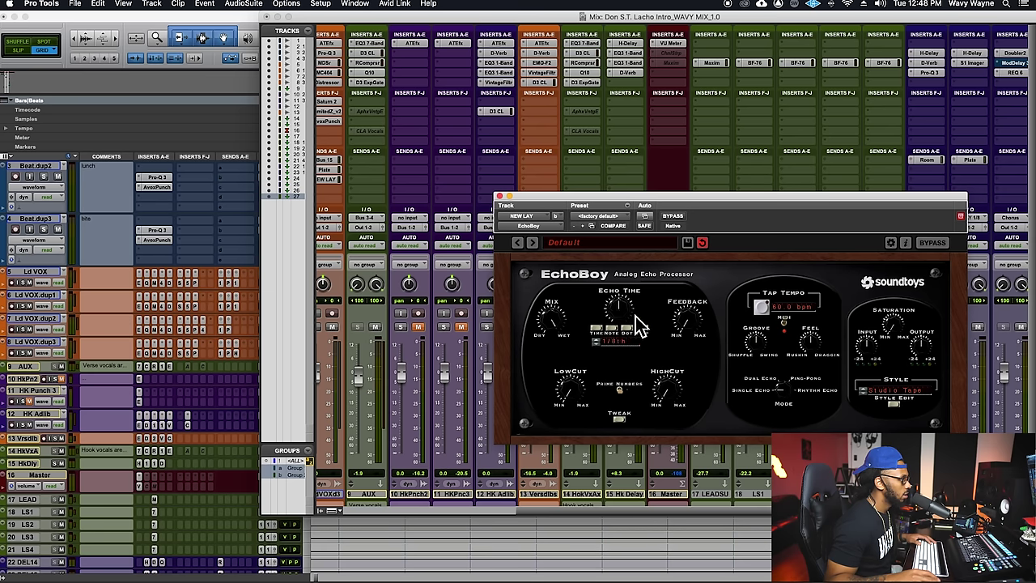
key("space")
left_click_drag(572, 198, 575, 193)
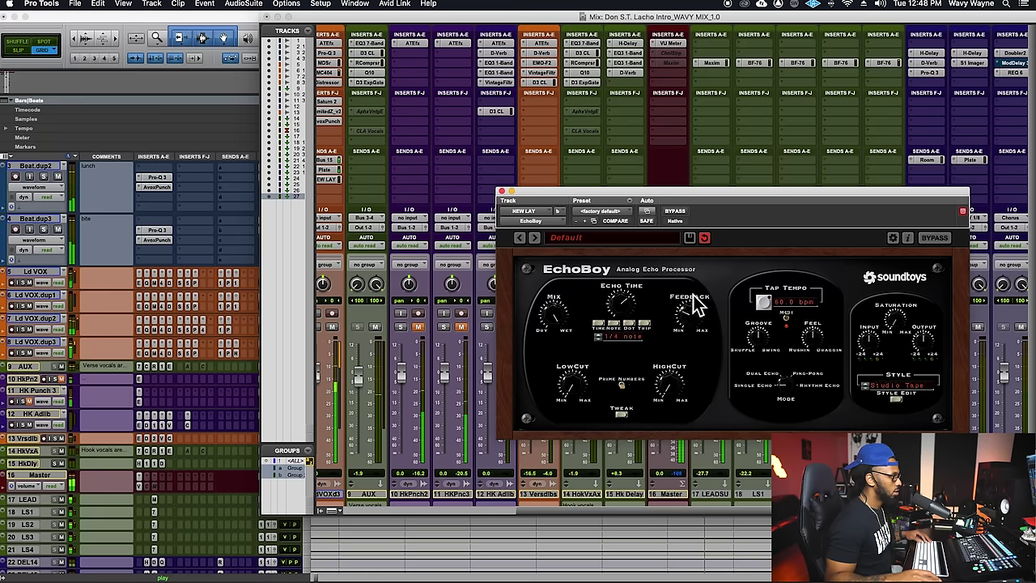
Step: Set the Ld VOX.dup3 send to NEW LAY to about -8.1 dB and close the EchoBoy window
scroll(428, 291, "left", 1)
scroll(427, 292, "left", 4)
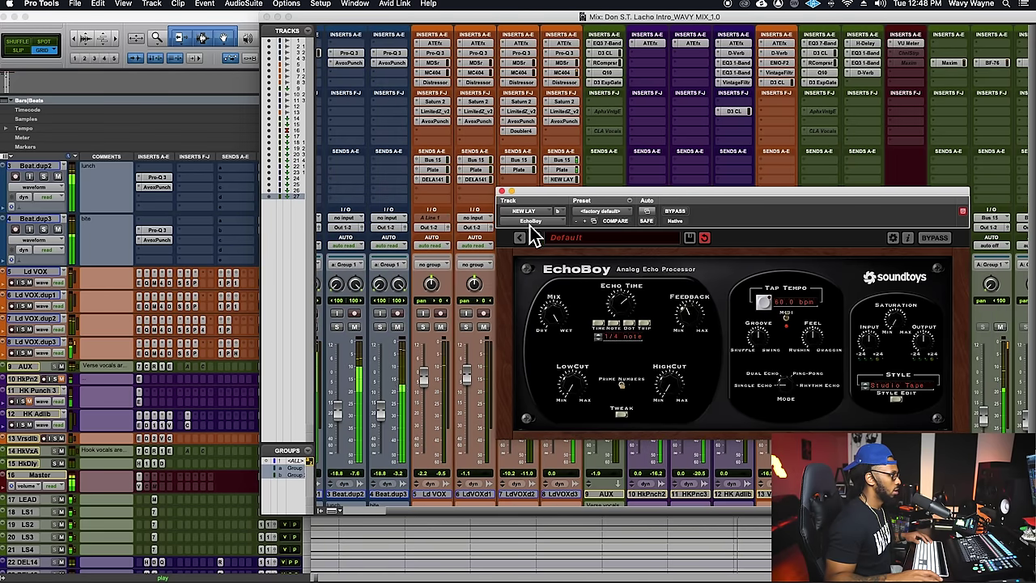
left_click(564, 180)
left_click(644, 328, "alt")
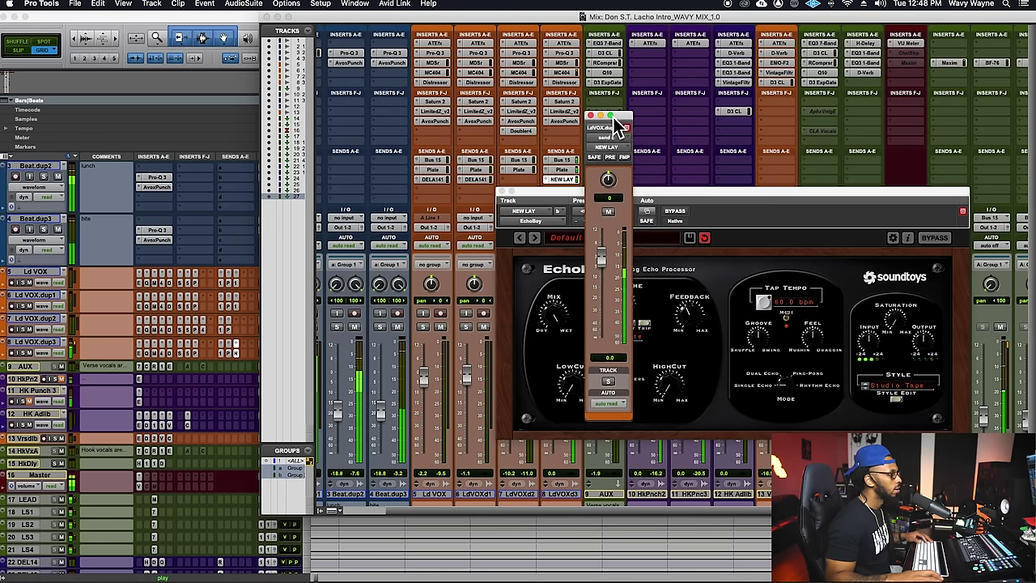
left_click_drag(652, 107, 361, 112)
left_click_drag(360, 263, 362, 277)
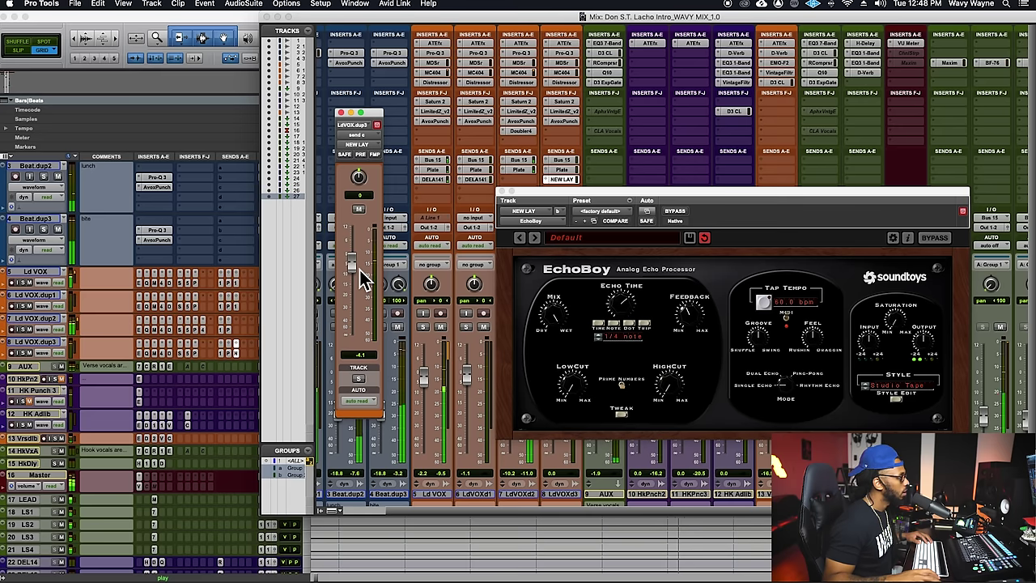
left_click_drag(361, 279, 354, 284)
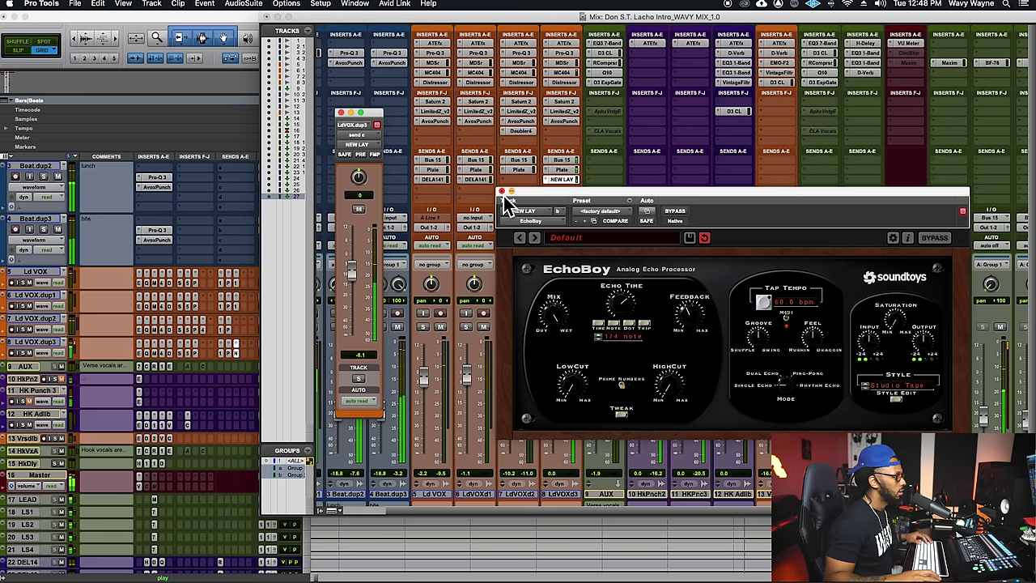
left_click(502, 192)
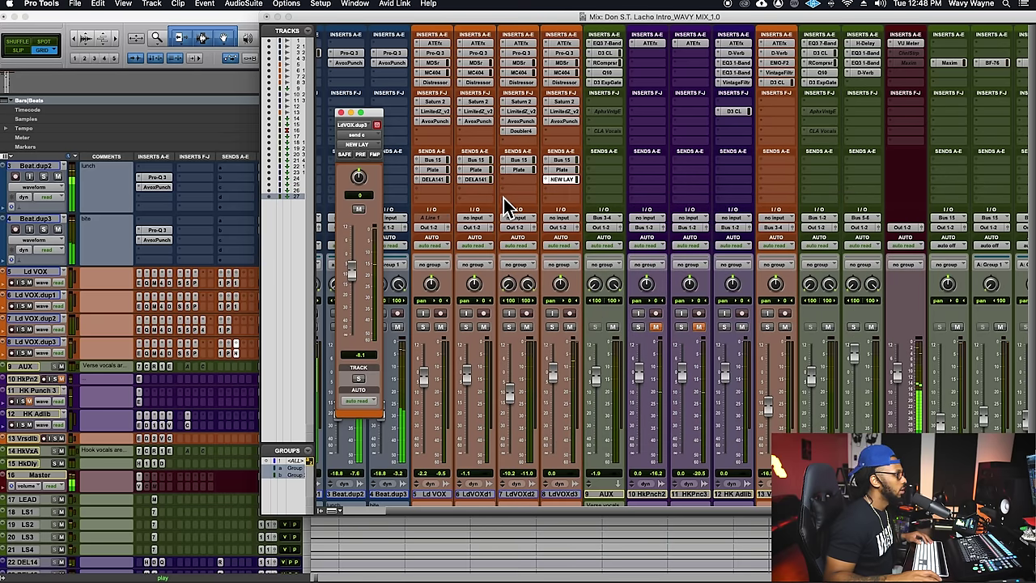
Step: Mute the NEW LAY send on Ld VOX.dup3 and set the track's automation mode to touch
left_click(564, 181, "ctrl+super")
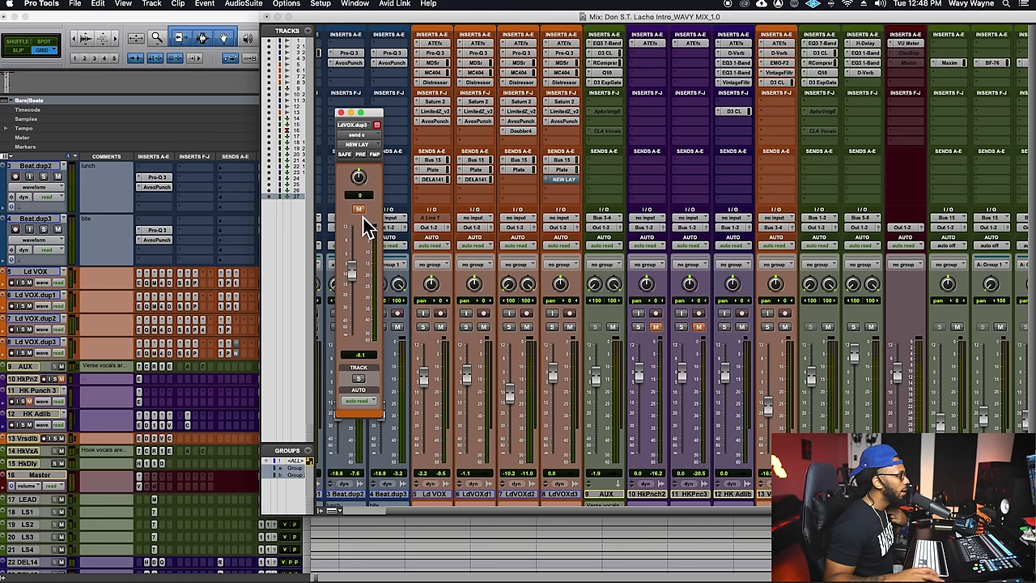
left_click(374, 403)
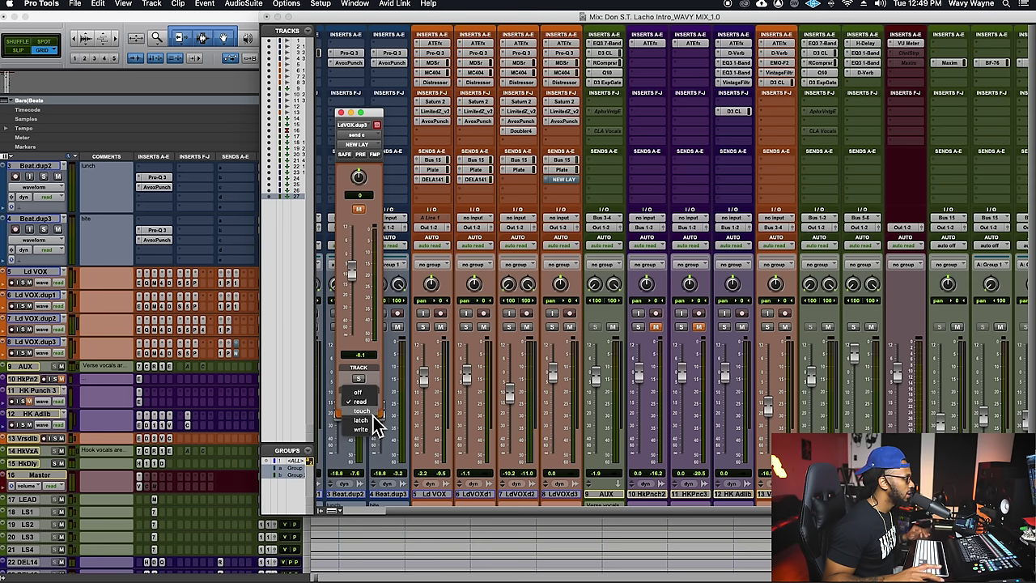
left_click(374, 413)
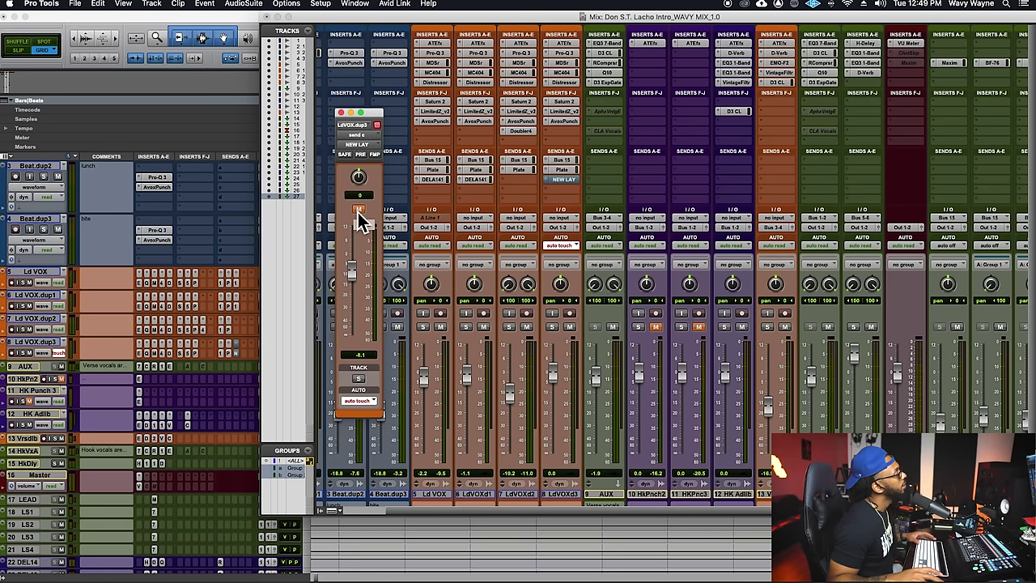
Step: Write mute automation for the Ld VOX.dup3 NEW LAY send during playback, toggling the mute, and show the whole song in the Edit window
key("space")
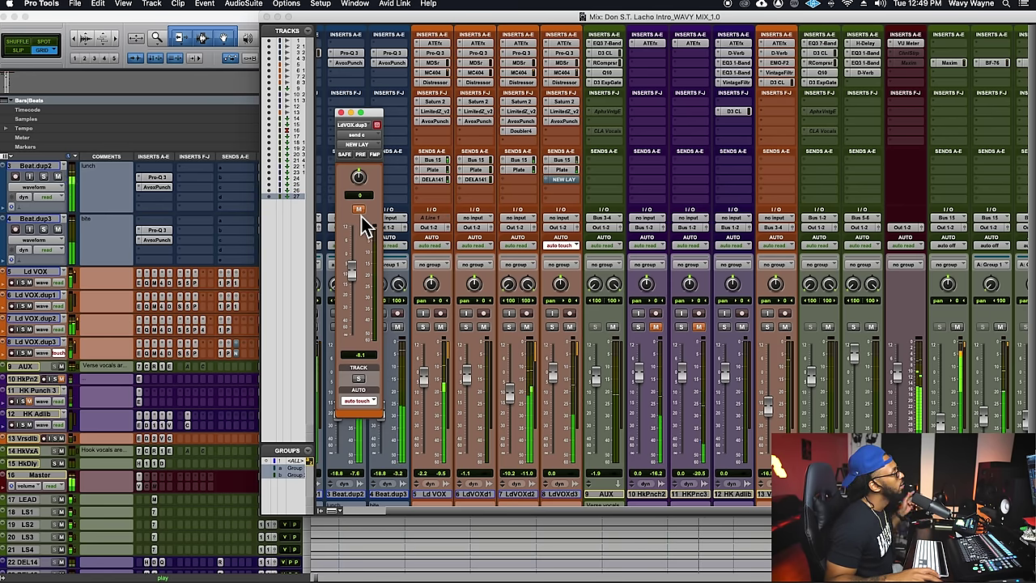
left_click(361, 212)
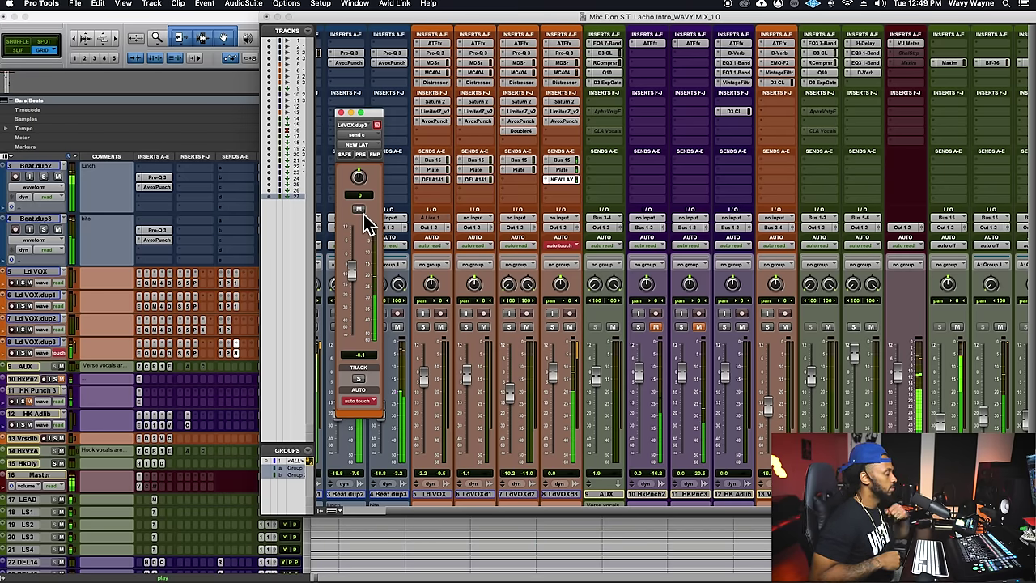
key("super+equal")
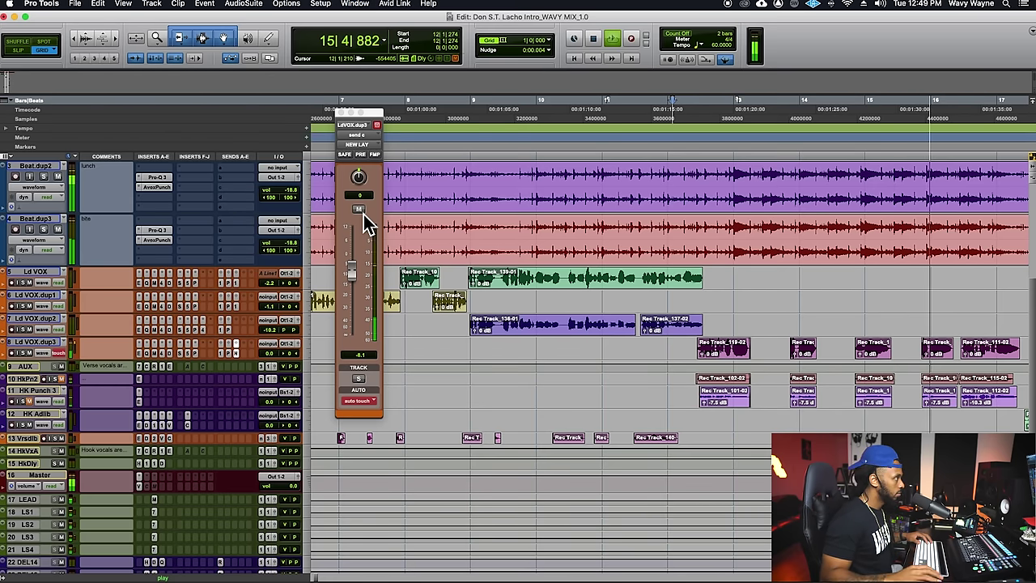
key("super+equal")
left_click(363, 214)
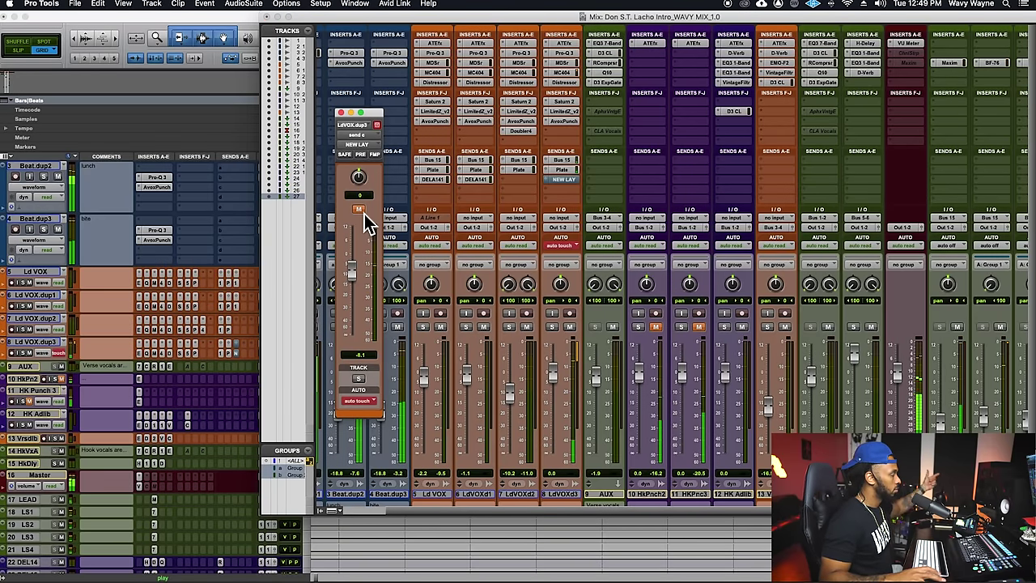
left_click(364, 214)
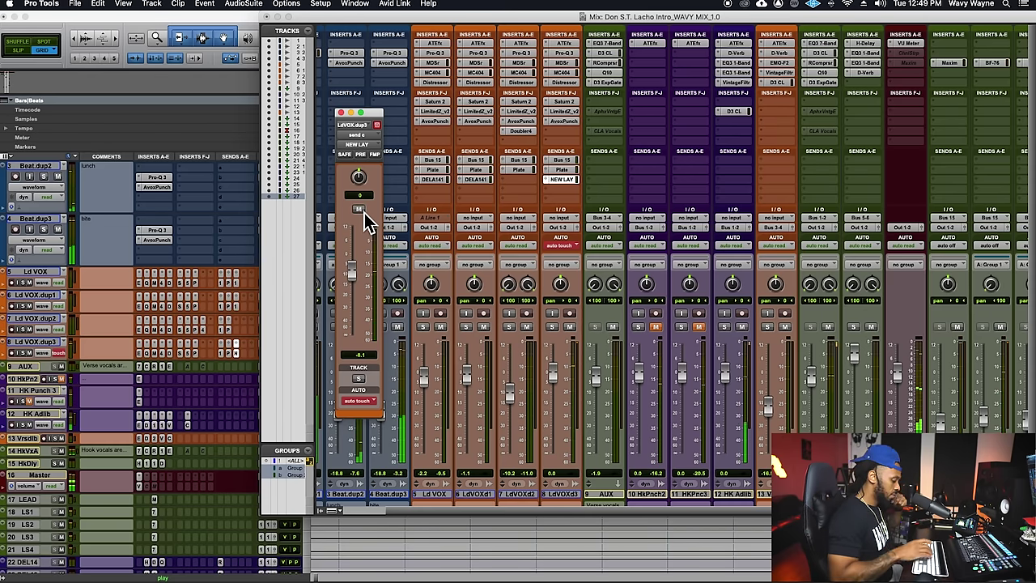
key("super+equal")
key("r")
key("r")
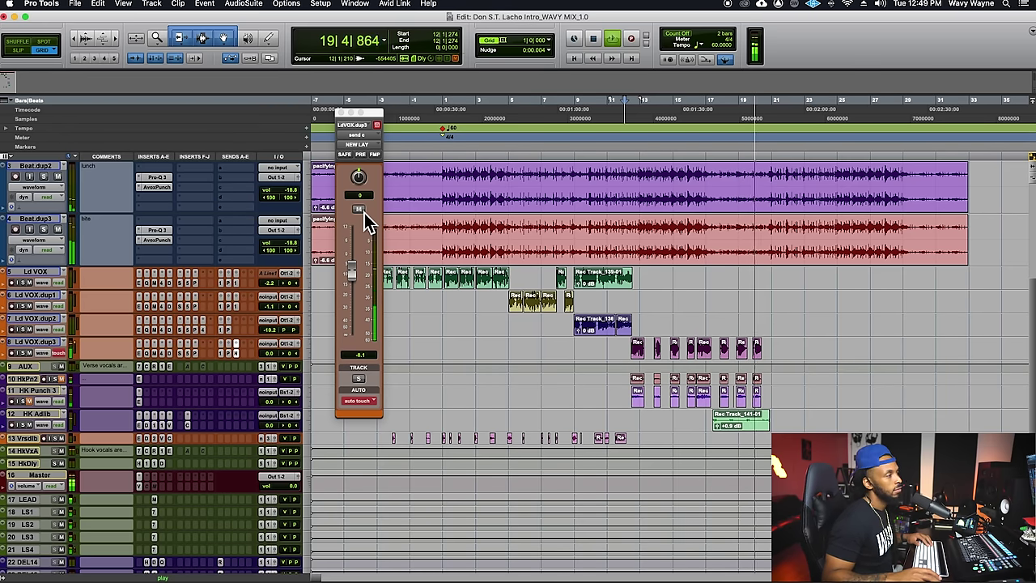
Step: Return Ld VOX.dup3 to read automation, save the session and stop playback with the cursor at bar 12
left_click(367, 403)
left_click(417, 408)
key("super+s")
left_click(626, 347)
key("space")
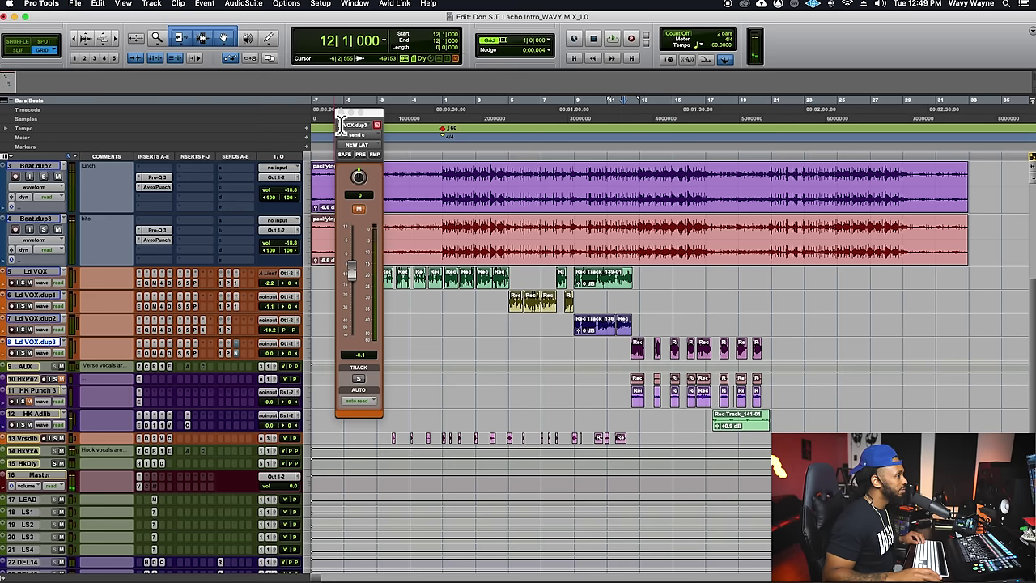
Step: Close the NEW LAY send window and reopen EchoBoy on the NEW LAY track in the mixer
left_click(344, 112)
key("super+equal")
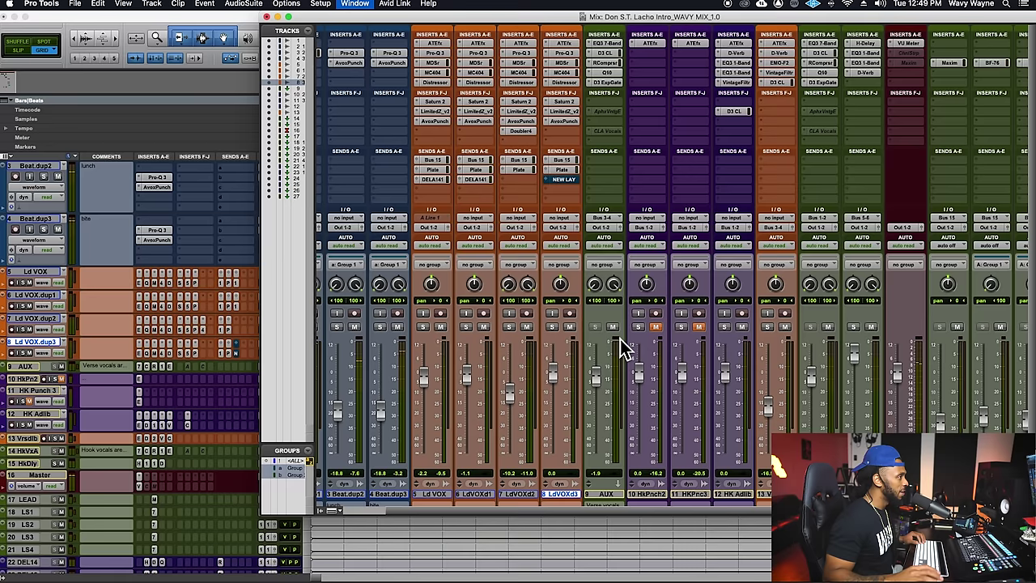
scroll(664, 336, "right", 10)
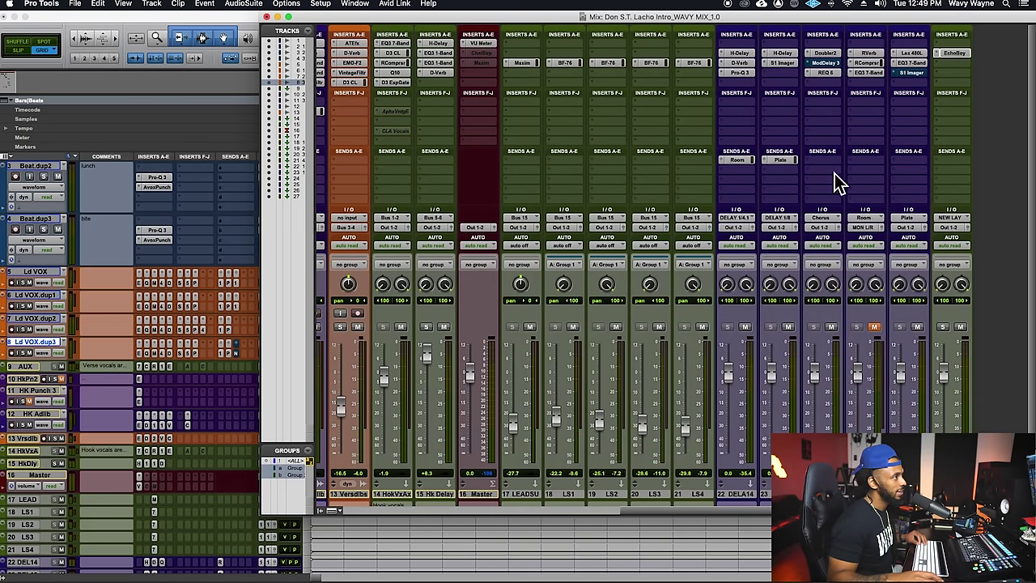
left_click(957, 53)
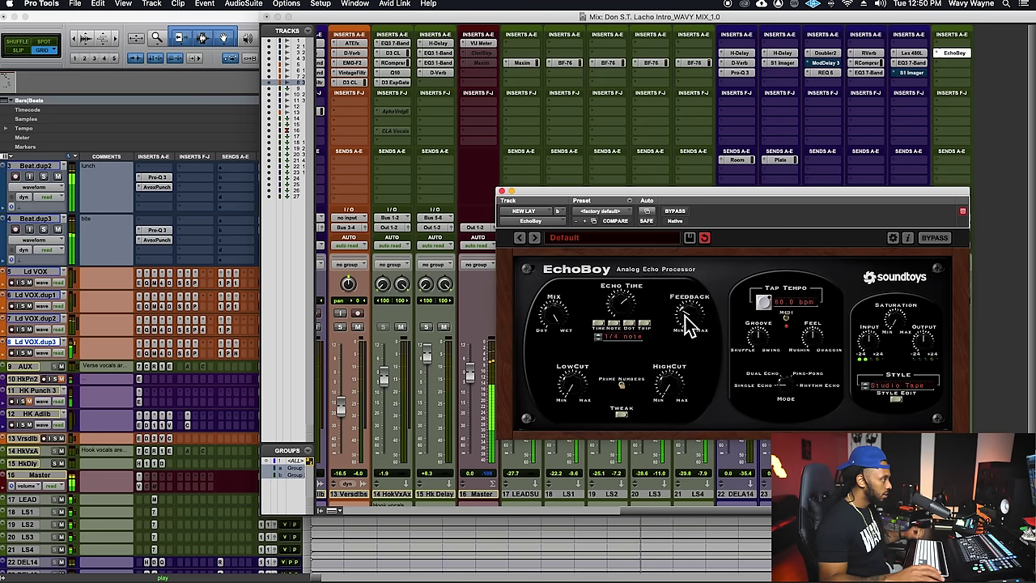
Step: Lower the Ld VOX.dup3 Plate send to -9.4 dB during playback
scroll(424, 322, "left", 5)
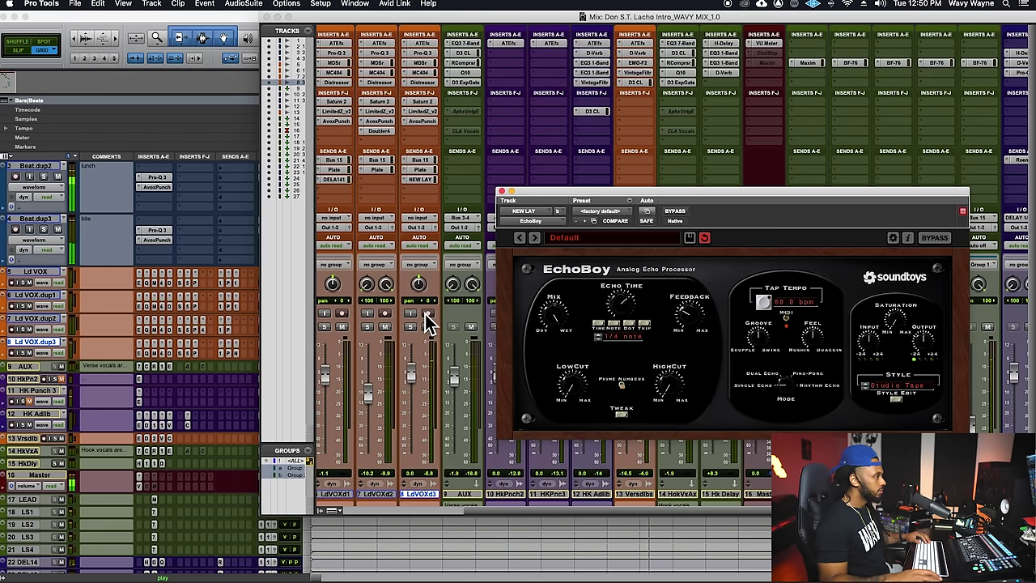
left_click(426, 170)
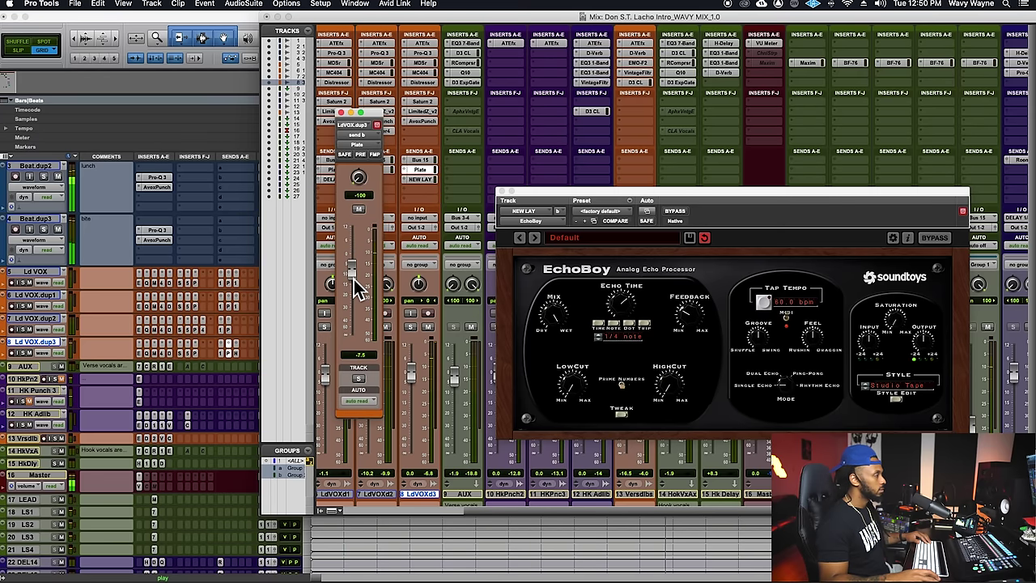
left_click_drag(355, 278, 355, 279)
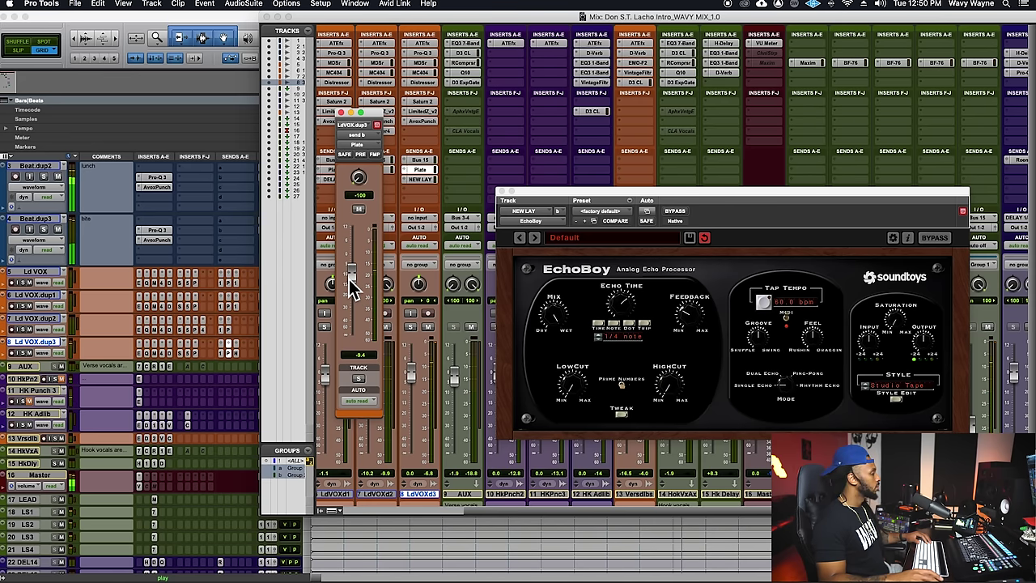
Step: Close EchoBoy, add a send to the Plate track on the NEW LAY channel and set its level to -12.6 dB
left_click(695, 323)
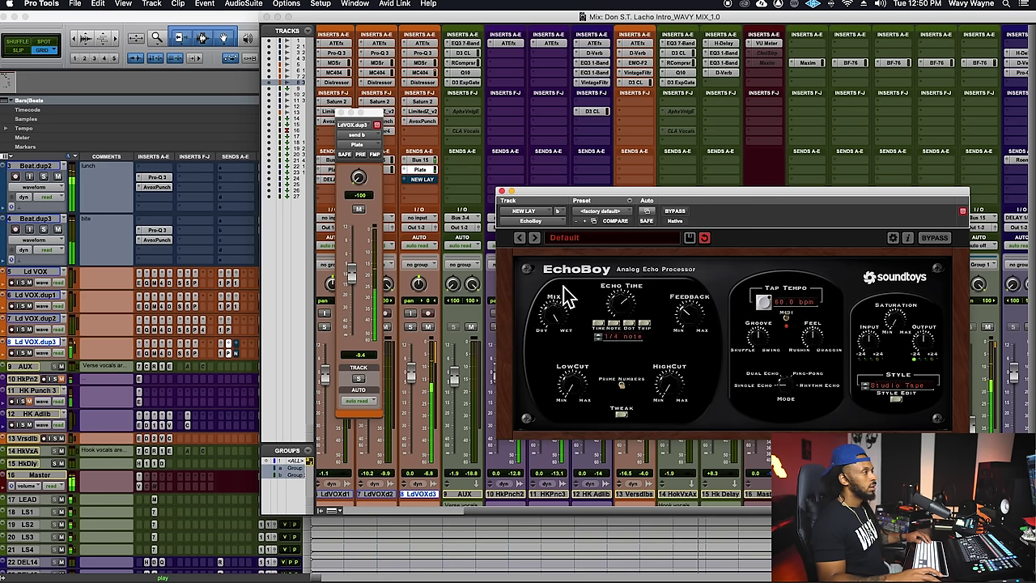
left_click(502, 192)
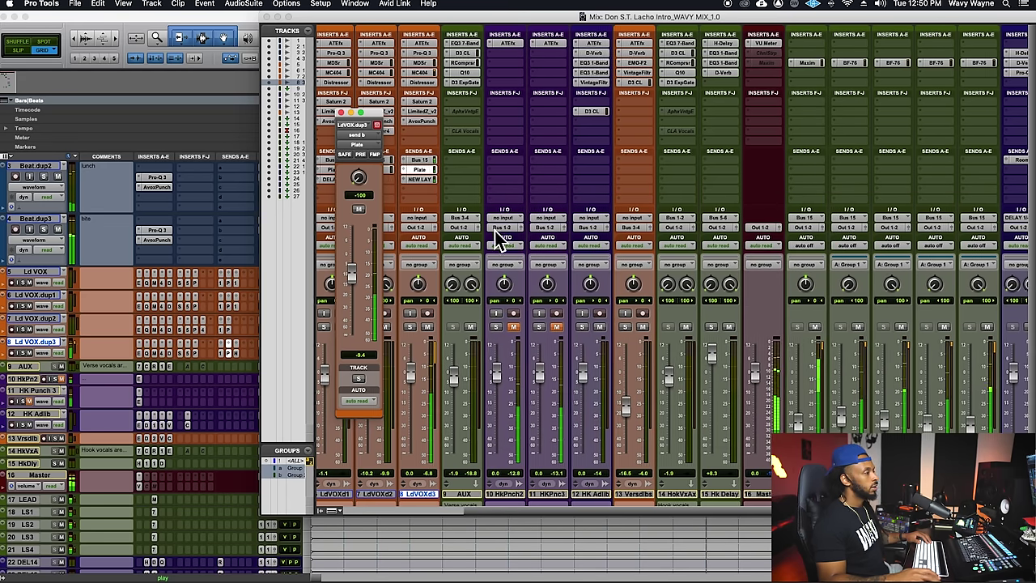
scroll(510, 232, "right", 3)
scroll(526, 233, "right", 8)
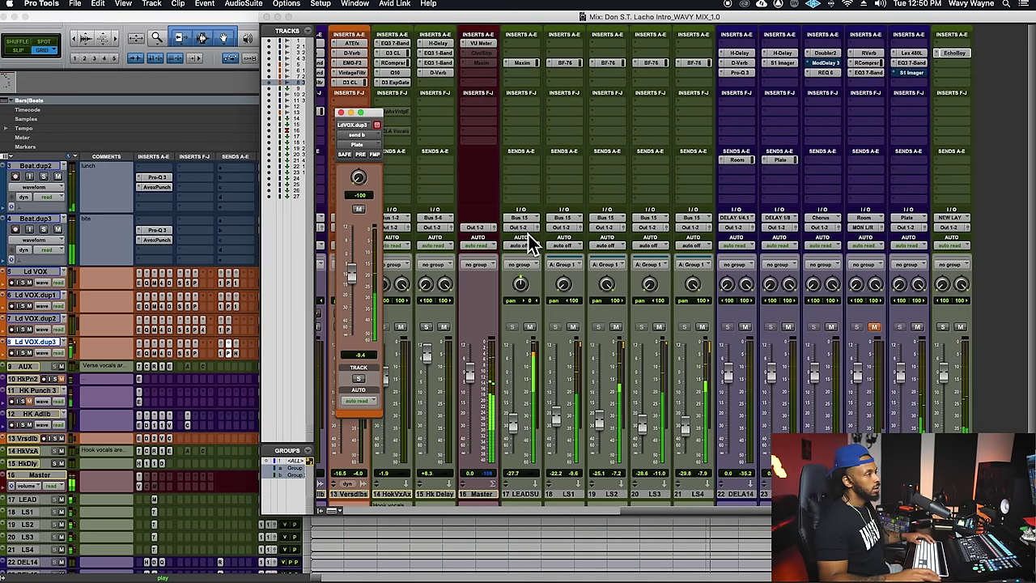
left_click(945, 163)
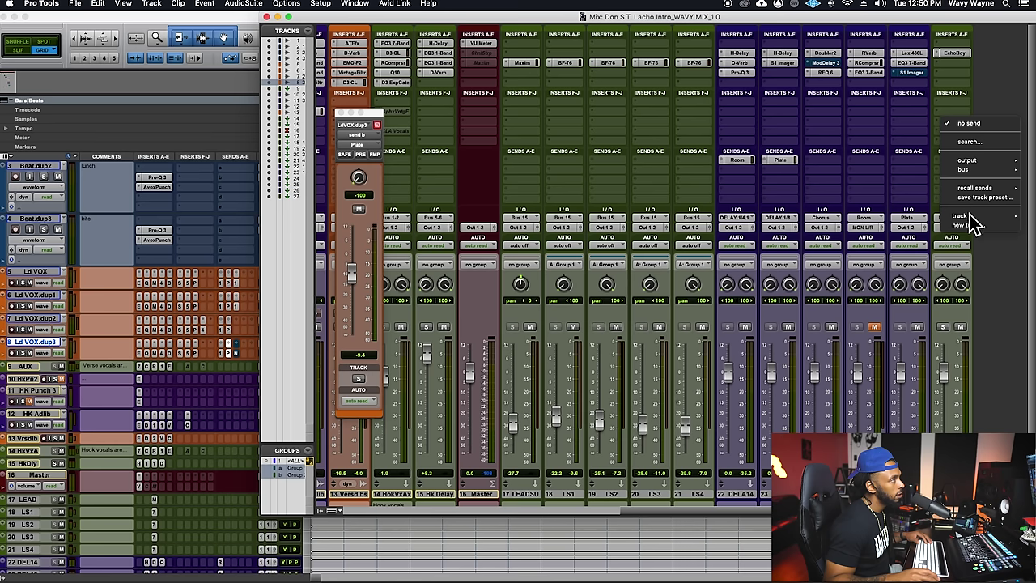
mouse_move(971, 220)
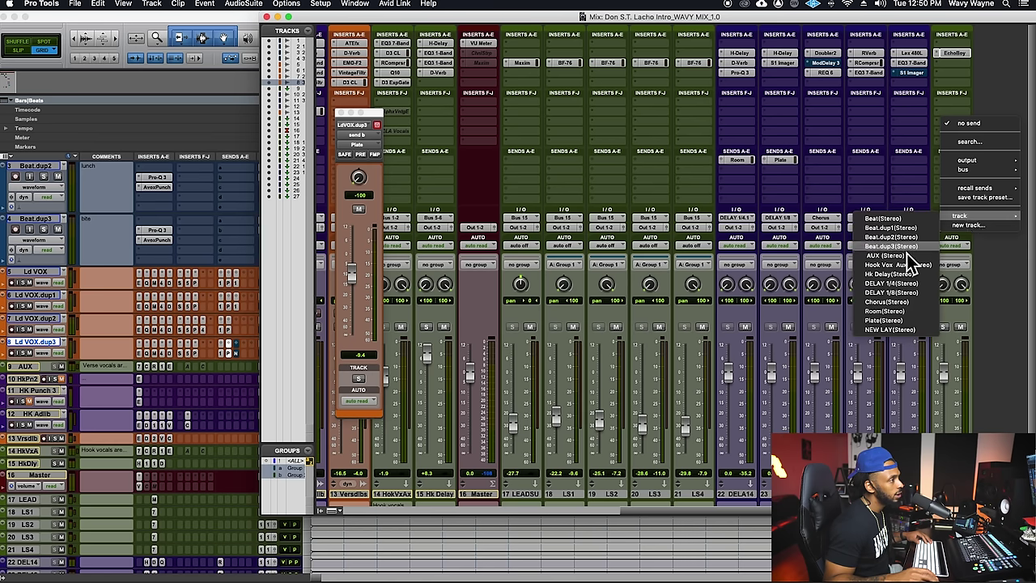
left_click(909, 322)
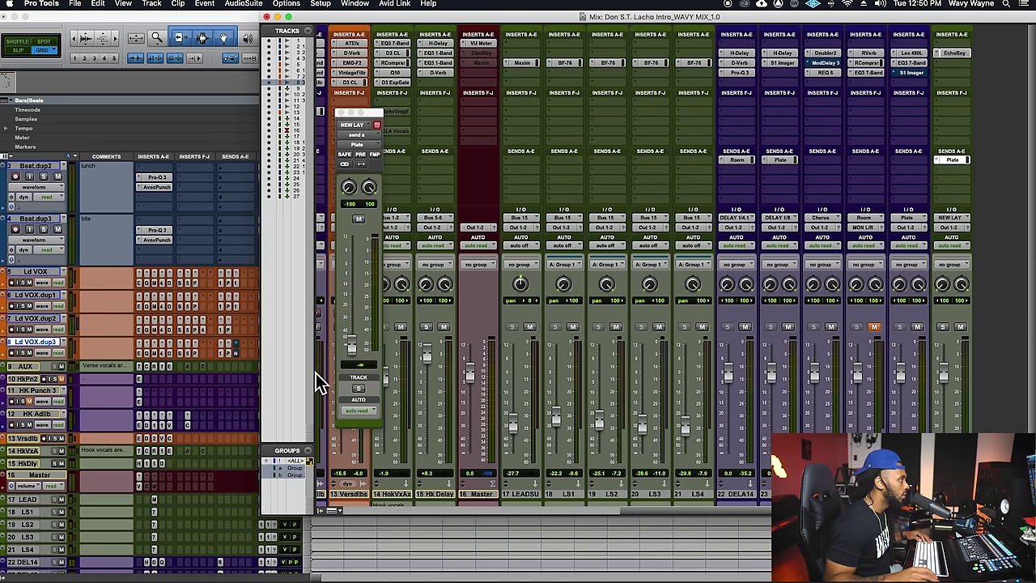
left_click_drag(359, 359, 377, 296)
Step: Audition the delay with EchoBoy open on NEW LAY, and return to the Edit window with the plug-in and send windows closed
left_click(955, 53)
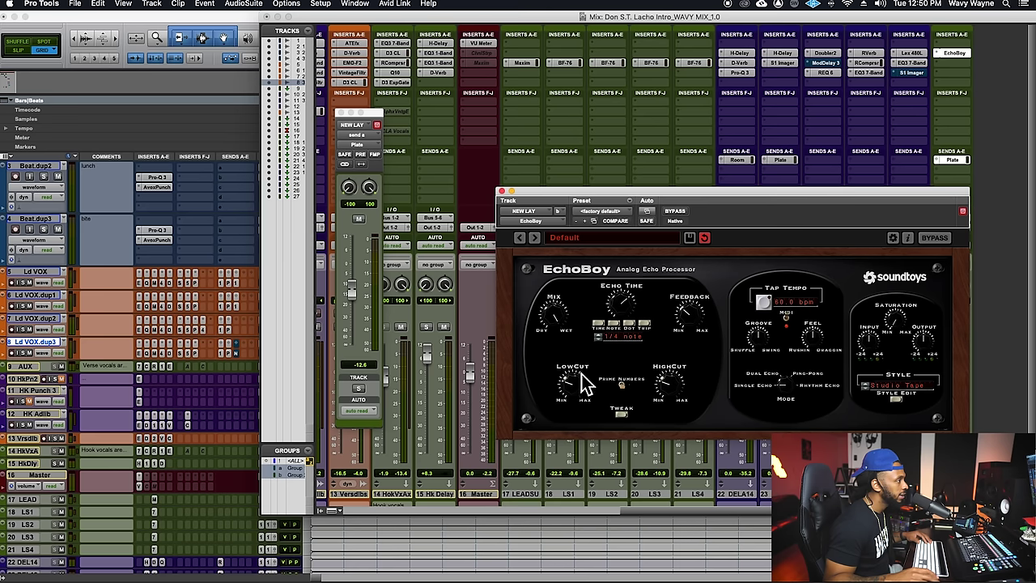
key("space")
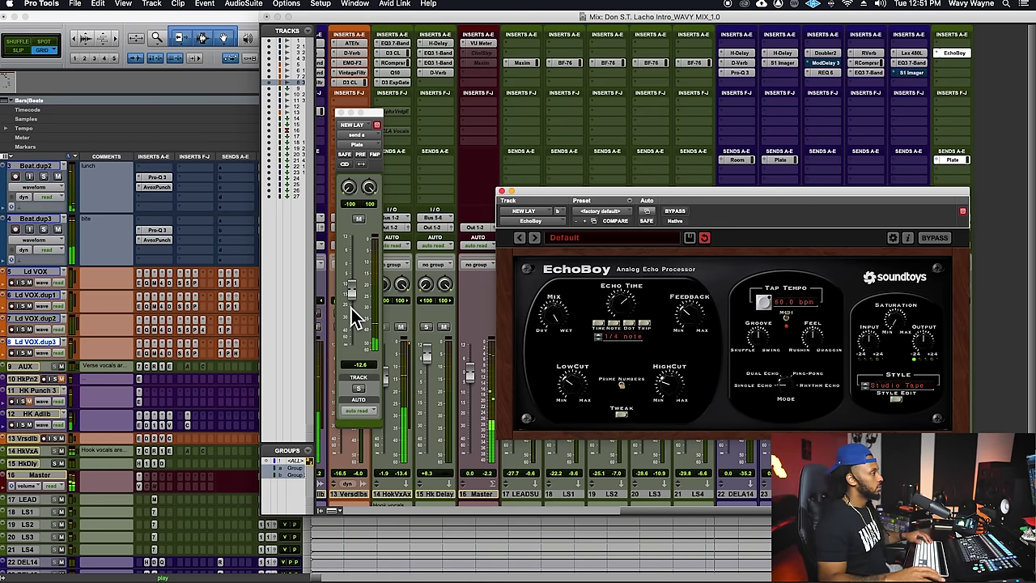
key("super+equal")
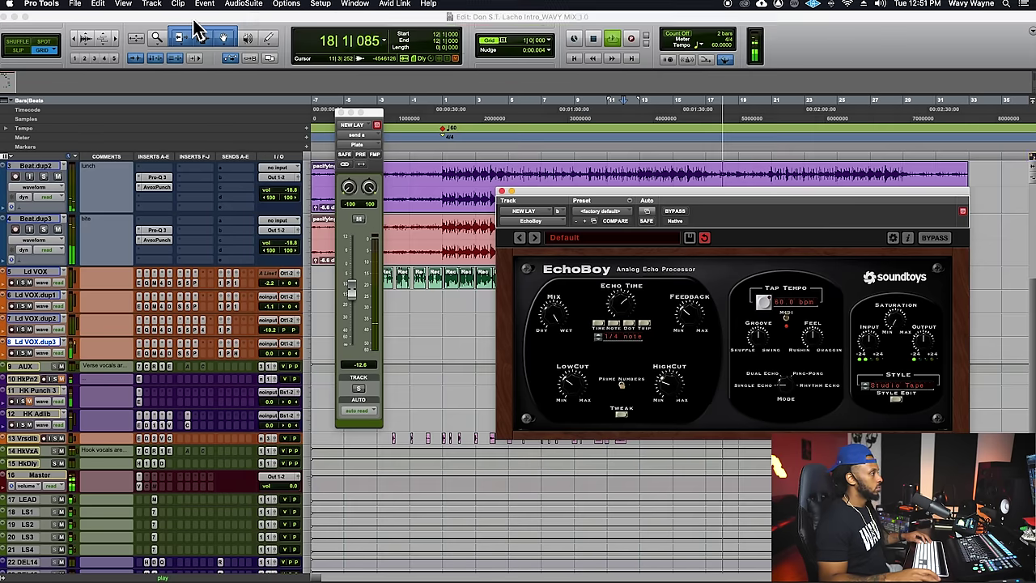
left_click(342, 113)
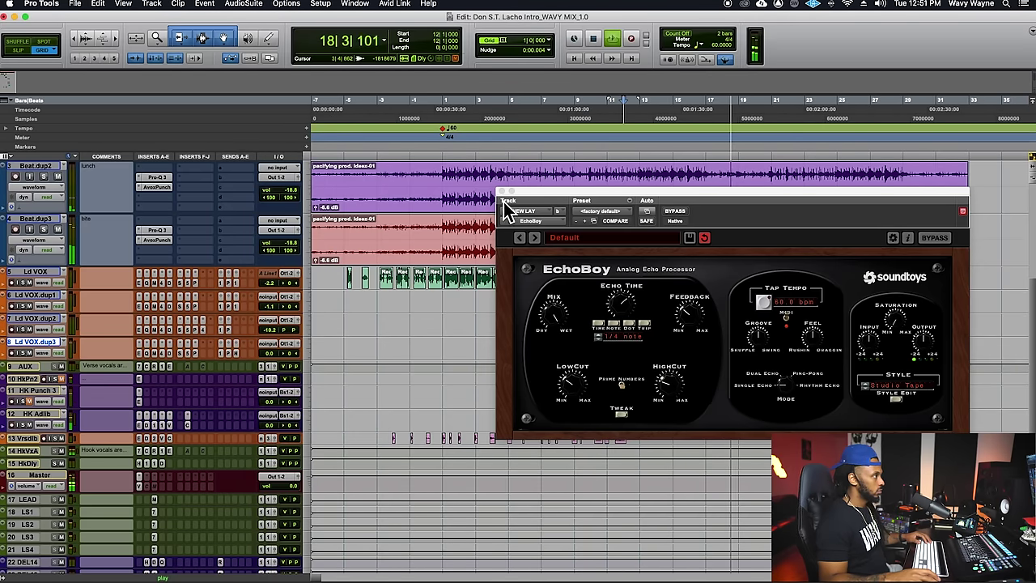
left_click(503, 195)
key("space")
Step: Enlarge the two hook punch tracks and duplicate Ld VOX.dup2 twice, copying only its inserts, sends and group assignments
left_click(630, 381)
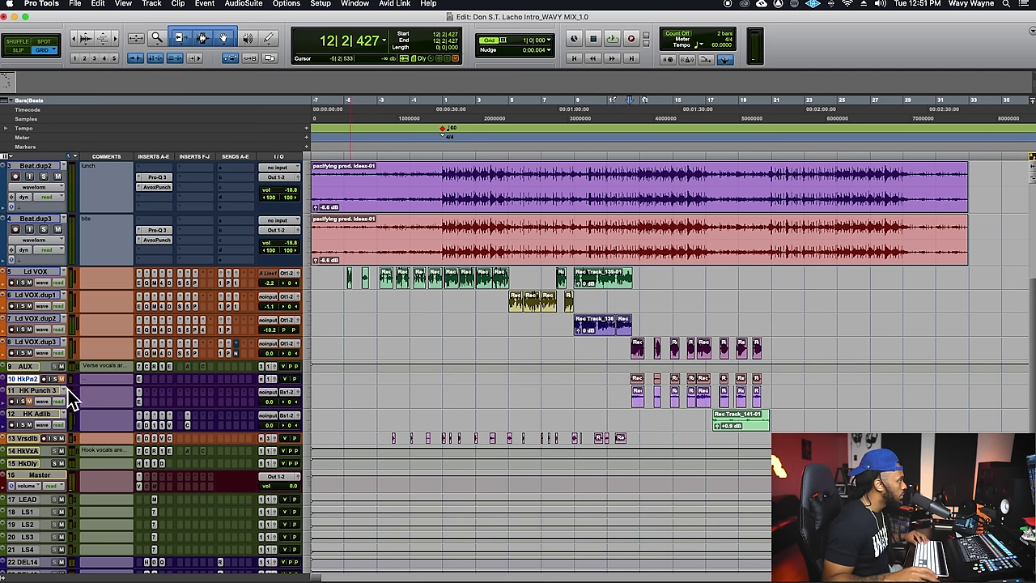
left_click_drag(85, 391, 83, 469)
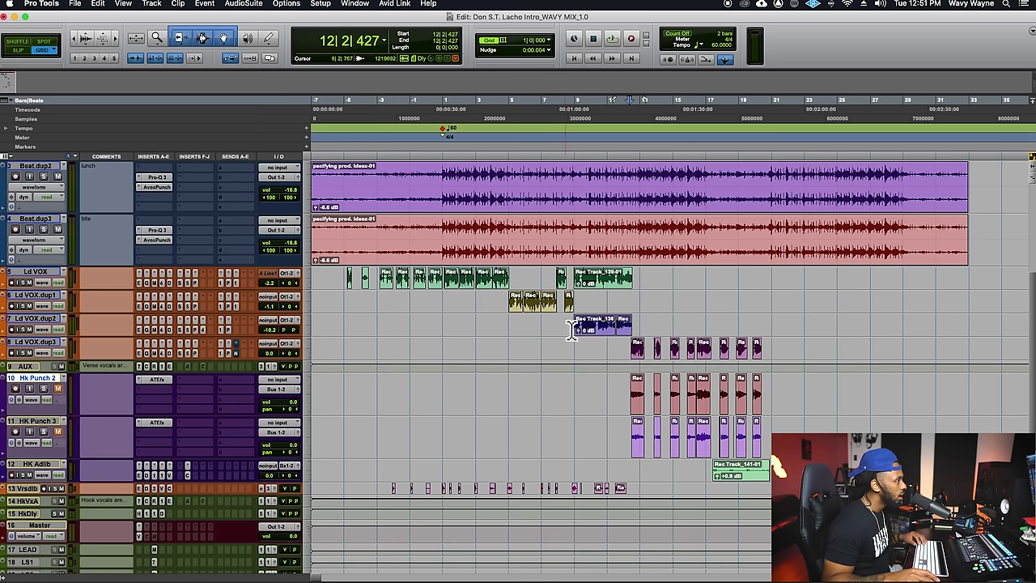
left_click(32, 324)
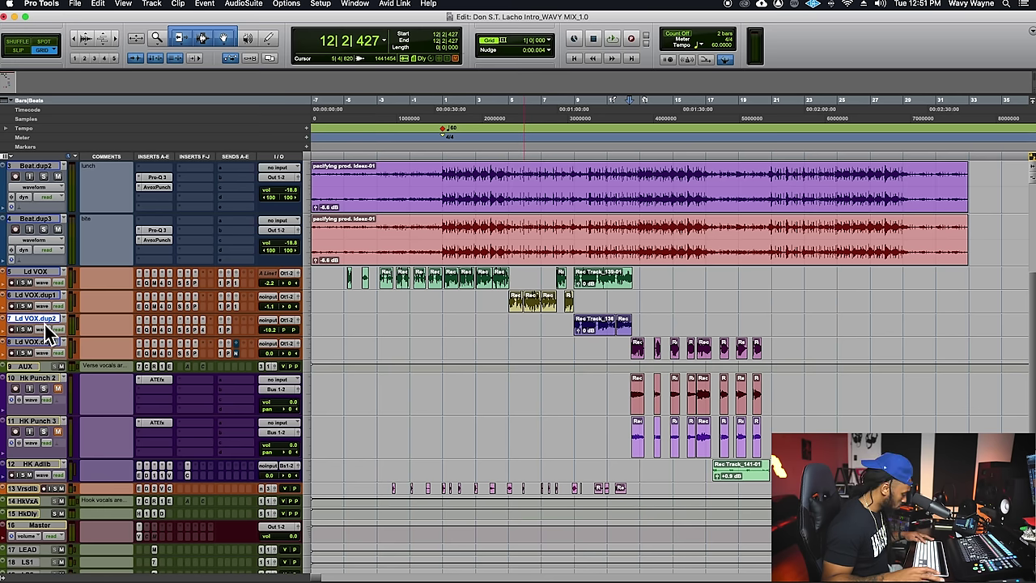
key("alt+shift+d")
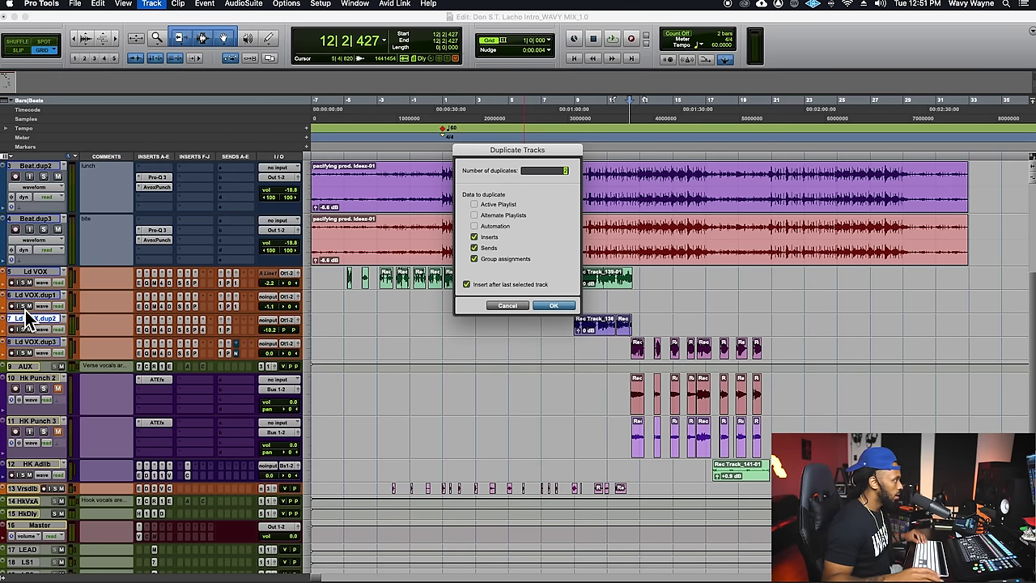
key("Return")
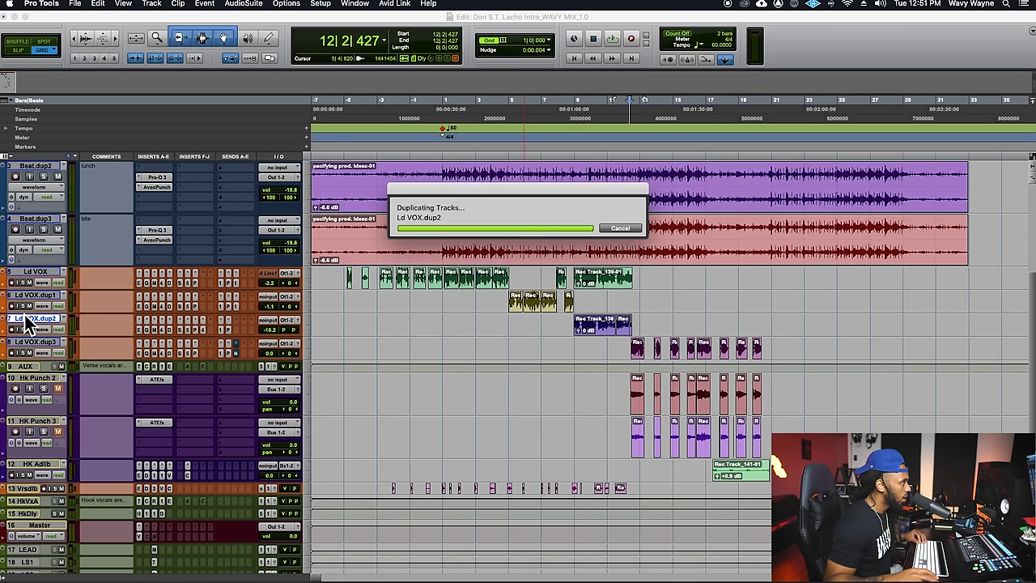
Step: Place the duplicate tracks below AUX and move the Hk Punch 2 and HK Punch 3 clips onto them, leaving the cursor at bar 12
left_click_drag(38, 371, 454, 434)
left_click_drag(790, 443, 646, 423)
left_click(623, 387)
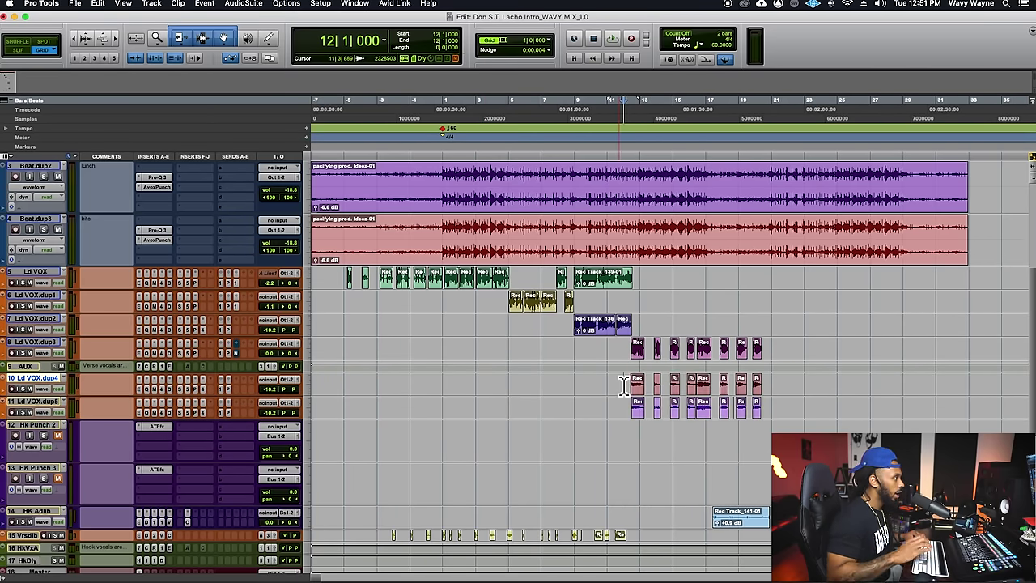
Step: Remove Doubler4 from Ld VOX.dup4 and Ld VOX.dup5 in the mixer and pan them to opposite sides at 55 and 52
key("super+equal")
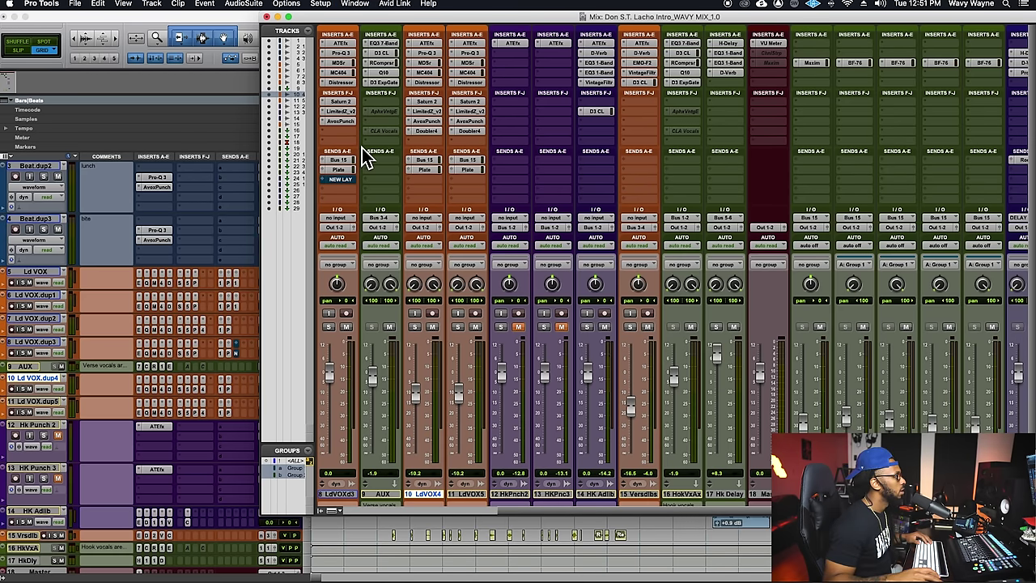
left_click(410, 135)
left_click(433, 104)
left_click(456, 133)
left_click(460, 101)
left_click_drag(422, 286, 414, 309)
left_click_drag(467, 286, 493, 291)
Step: During playback, raise Ld VOX.dup4 to -3.6 dB and reset the Ld VOX.dup5 volume to 0.0 dB
key("space")
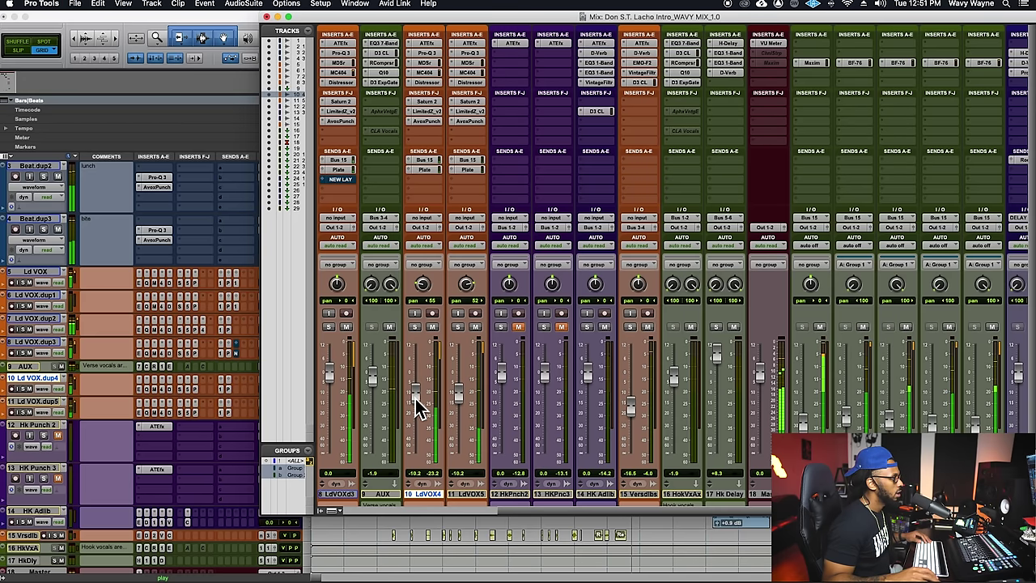
left_click_drag(421, 401, 424, 388)
left_click(458, 397, "alt")
Step: Solo Ld VOX.dup4 and Ld VOX.dup5 and narrow the Ld VOX.dup5 pan to 31, stopping playback and saving the session
left_click(415, 327)
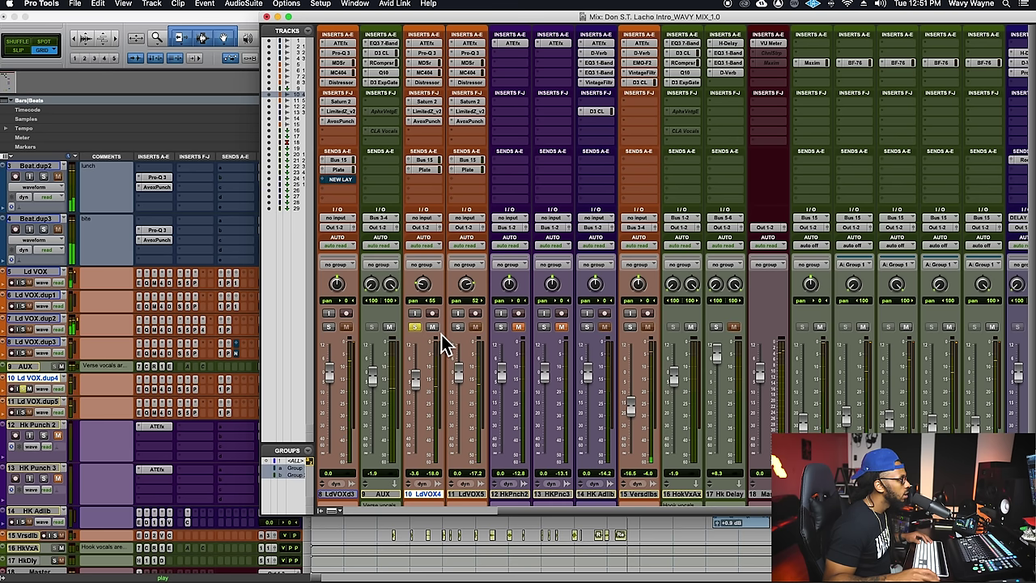
left_click(459, 327)
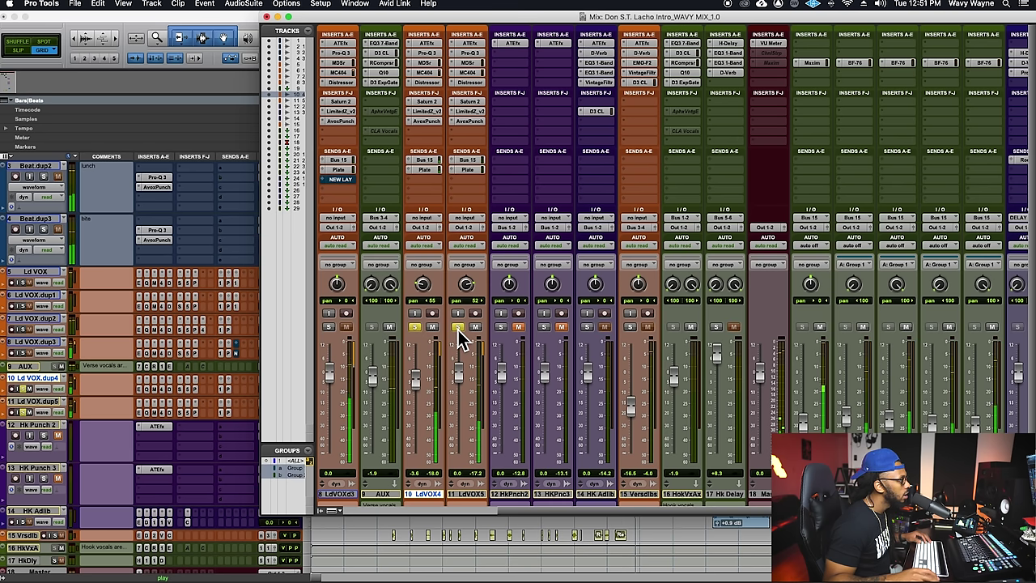
left_click_drag(467, 291, 465, 299)
key("space")
key("super+s")
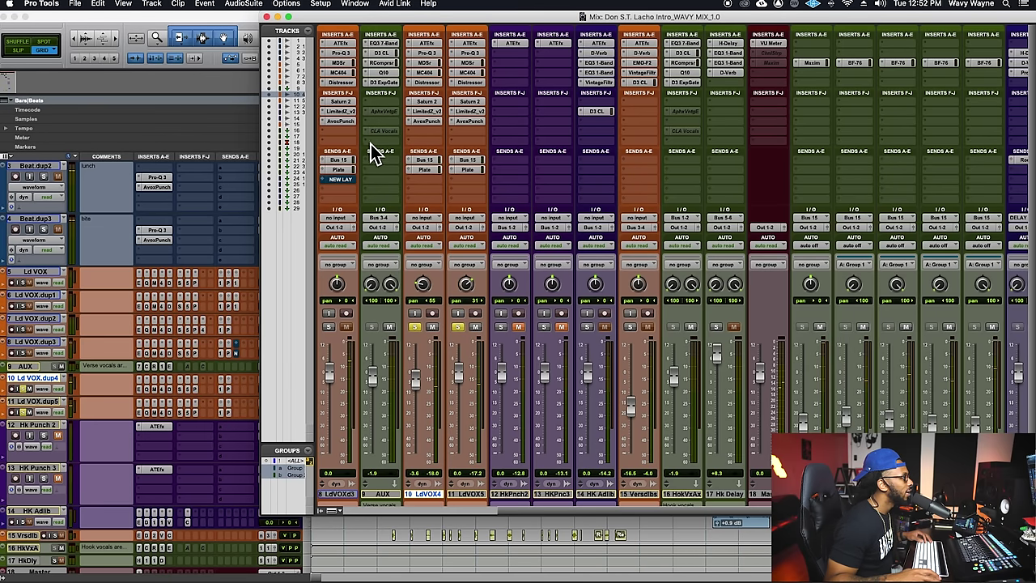
Step: Put Doubler4 back on Ld VOX.dup4 and Ld VOX.dup5 by copying the insert across the tracks
scroll(371, 144, "left", 2)
left_click(454, 283, "alt")
scroll(440, 276, "left", 1)
left_click_drag(454, 129, 497, 132)
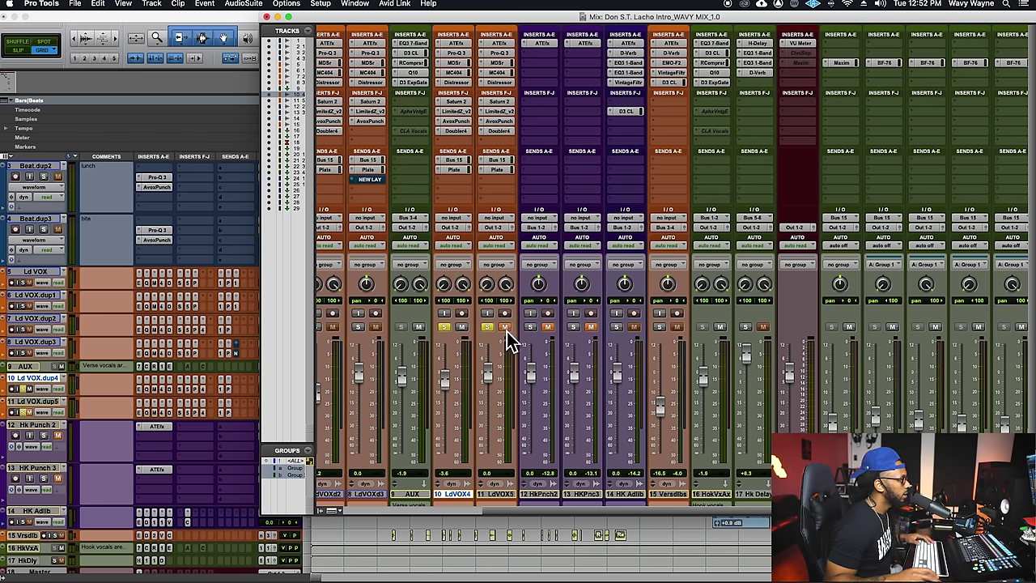
Step: During playback, unsolo Ld VOX.dup5 and Ld VOX.dup4, reset the Ld VOX.dup4 volume to 0.0 dB and save the session
key("space")
left_click(486, 328)
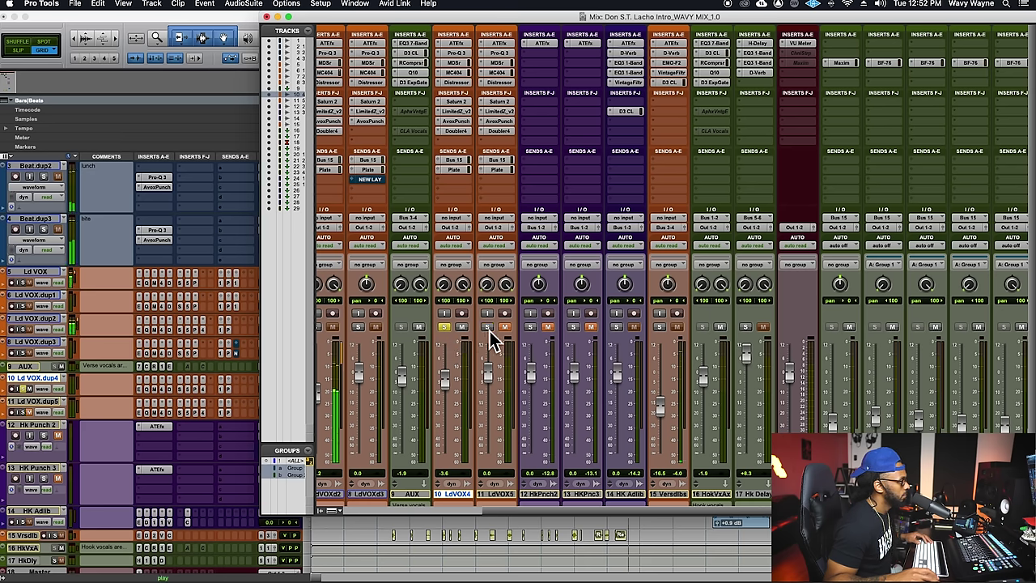
left_click(447, 328)
key("super+s")
left_click(447, 380, "alt")
key("super+s")
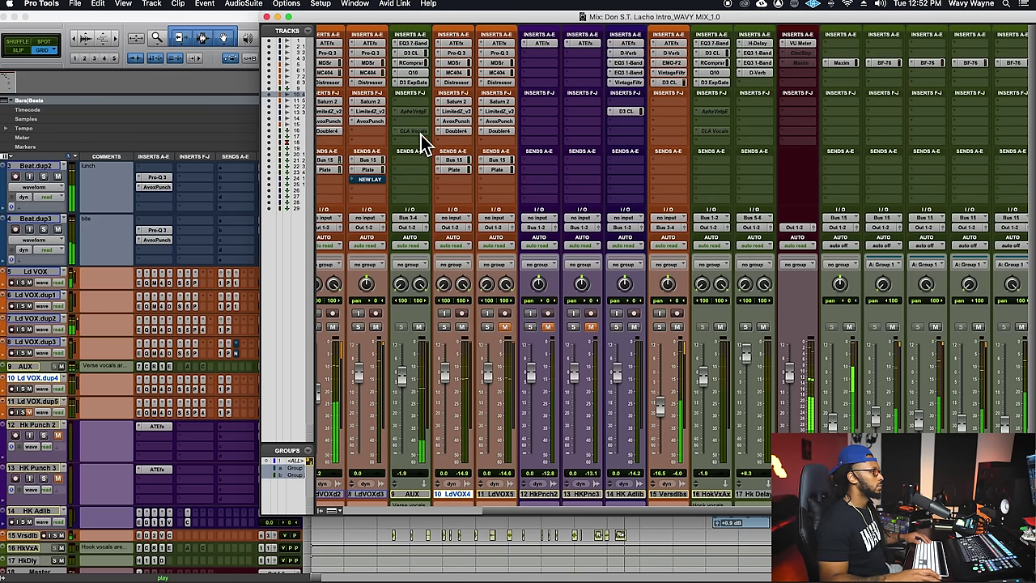
Step: In Auto-Tune EFX+ on Ld VOX.dup4, set the retune speed to 7 and humanize to 22, save the session and close the plug-in
left_click(454, 42)
key("super+s")
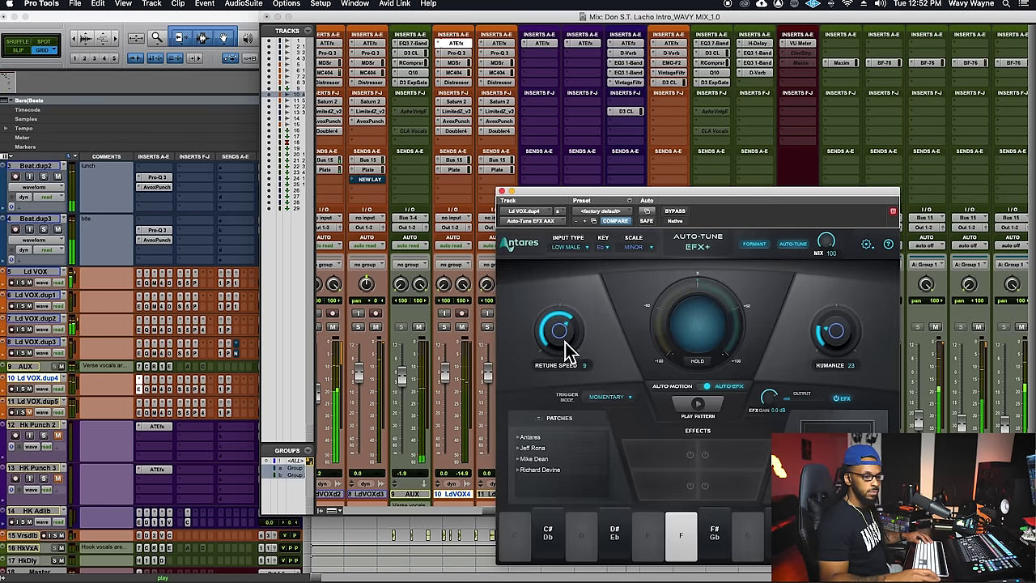
left_click_drag(565, 338, 566, 334)
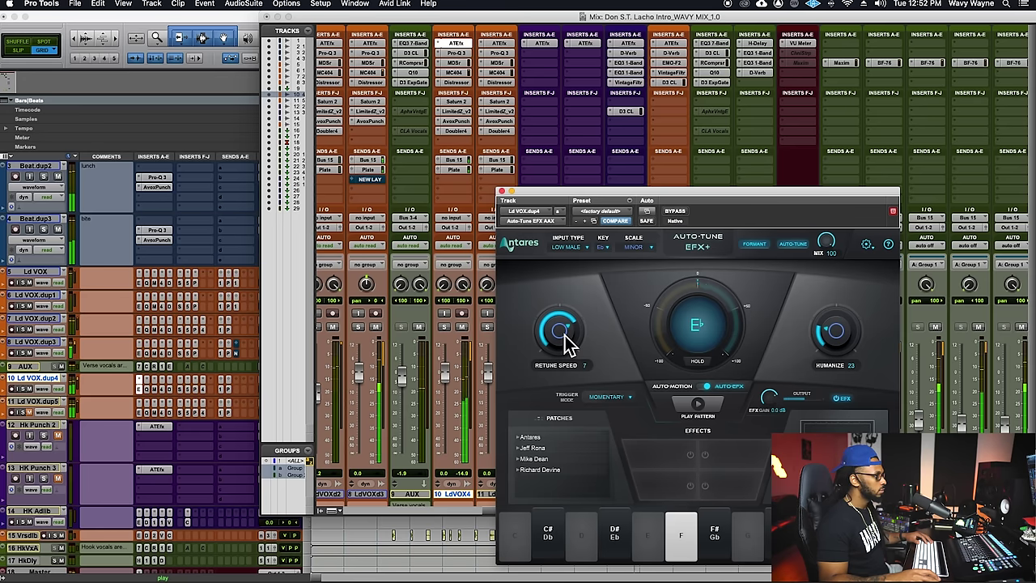
key("super+s")
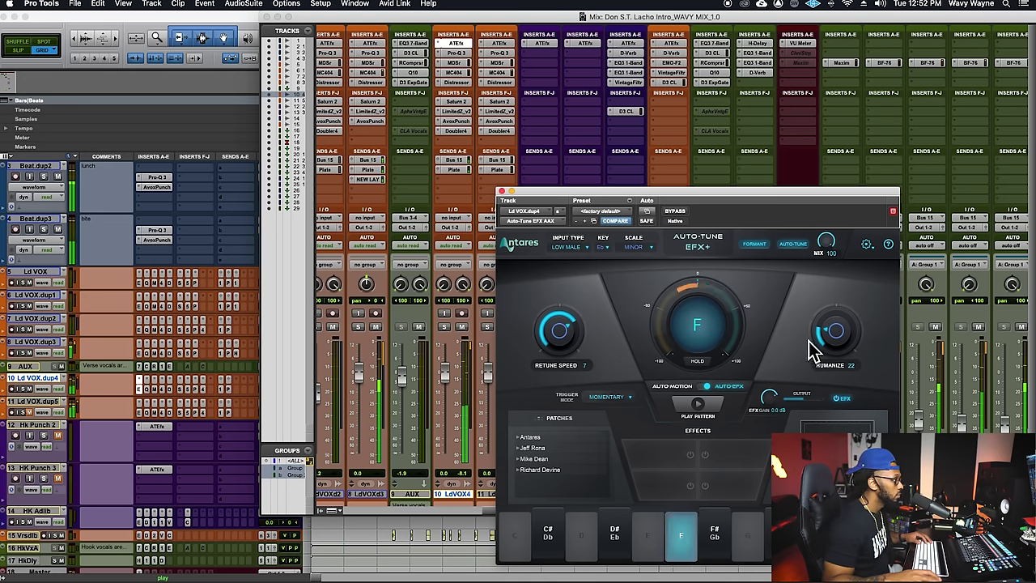
left_click(502, 192)
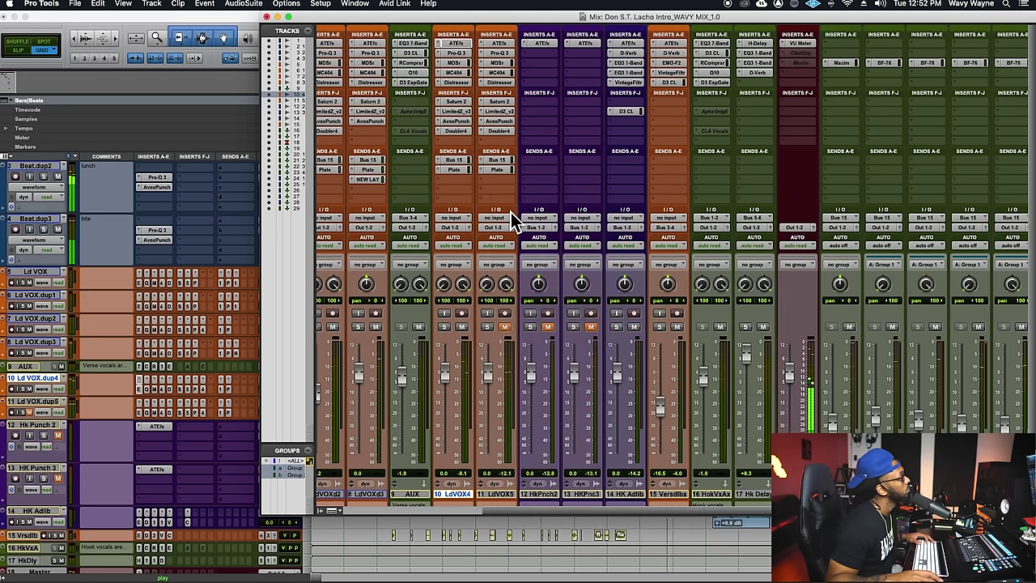
Step: Open Pro-Q 3 on Ld VOX.dup4, raise the low cut to about 425 Hz and resume playback
left_click(468, 55)
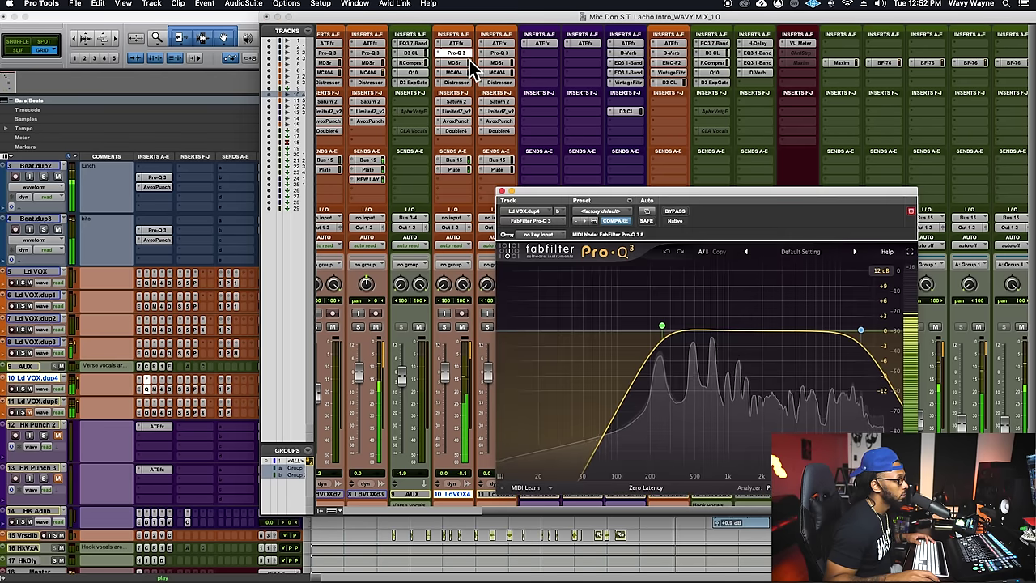
key("space")
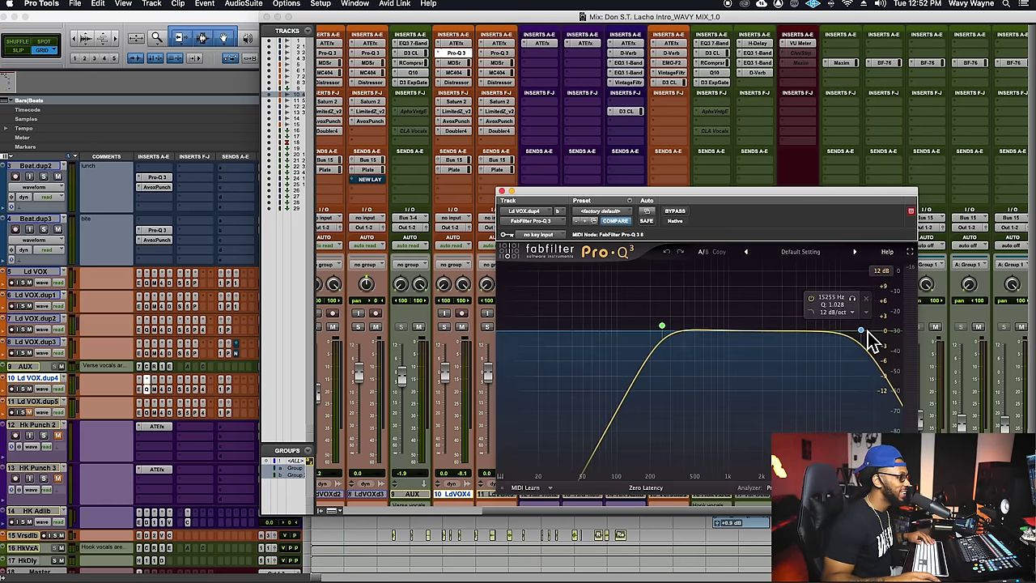
left_click_drag(669, 328, 693, 332)
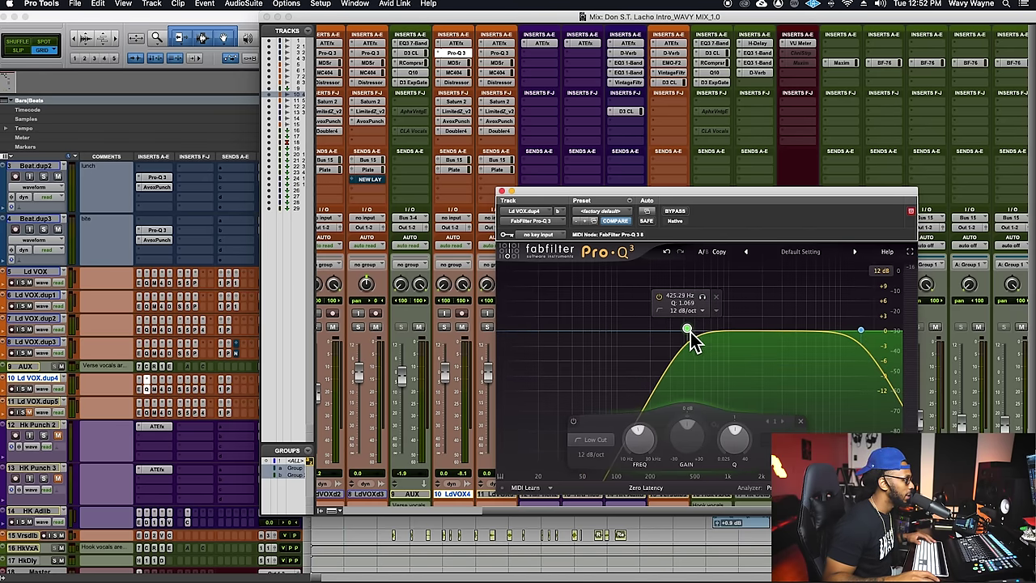
key("space")
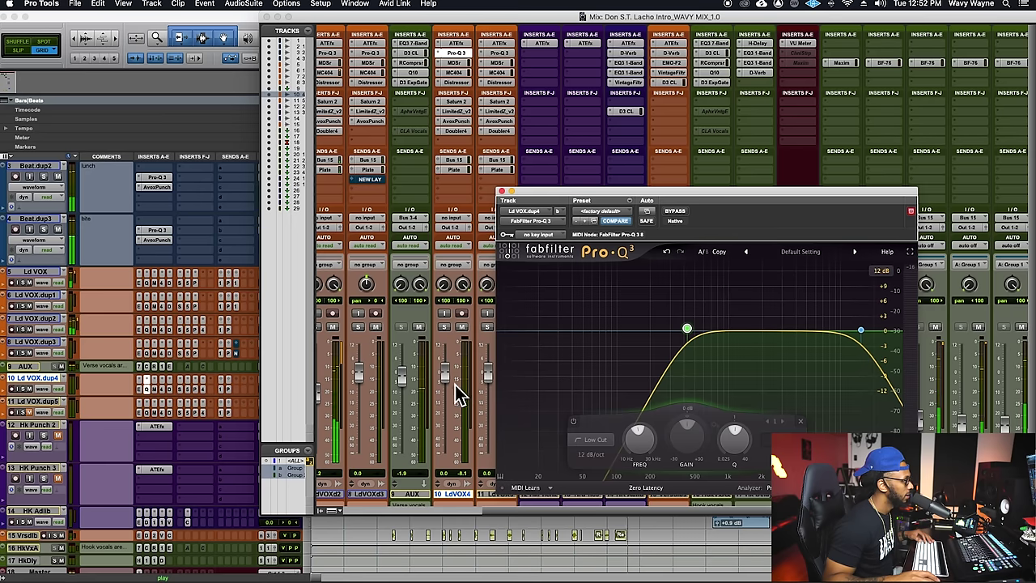
Step: Lower the Pro-Q 3 high-cut frequency on Ld VOX.dup4 and bring the track's volume down to -3.0 dB
left_click(455, 385)
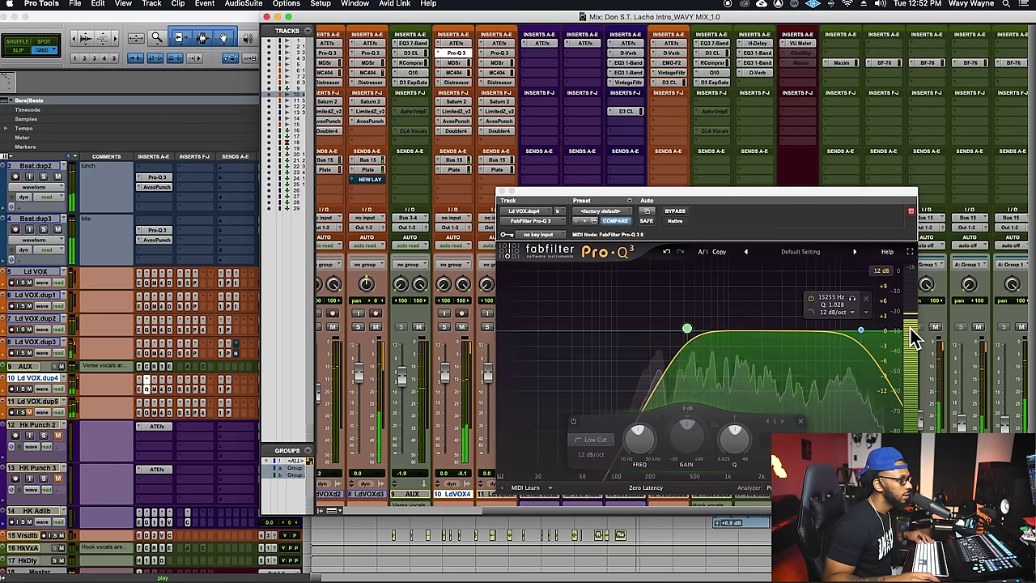
left_click_drag(862, 332, 838, 336)
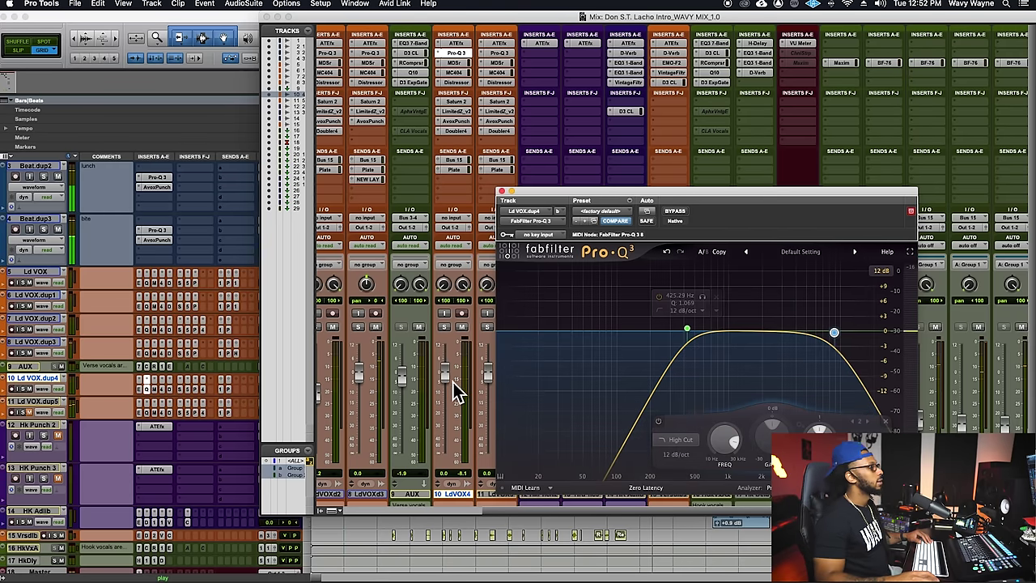
left_click_drag(455, 392, 453, 398)
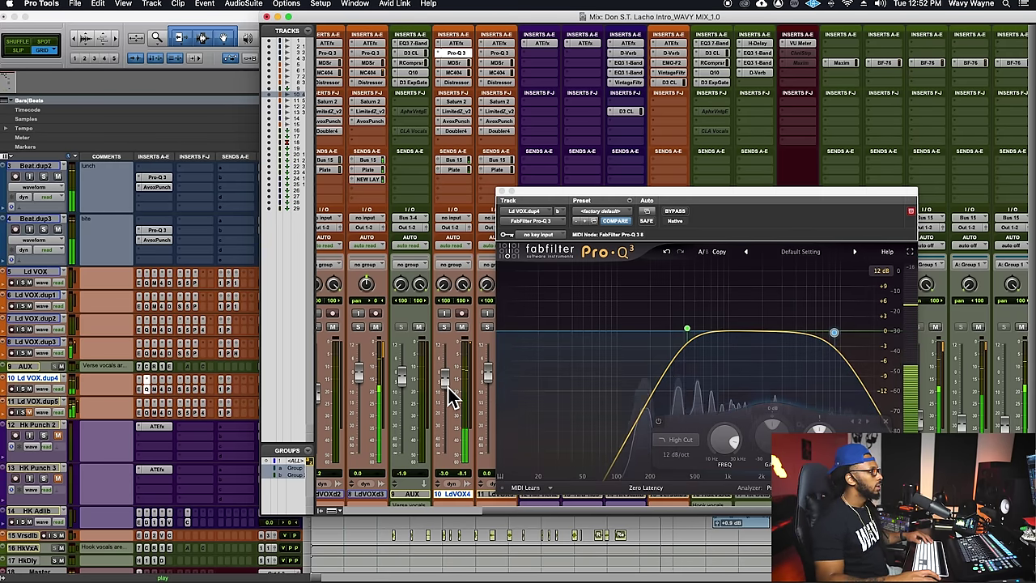
Step: Open the Doubler on Ld VOX.dup4, set its first two voice delays to 15.4 and 31.2, and cut its low and high EQ bands at 257 and 4117 Hz
left_click(463, 133)
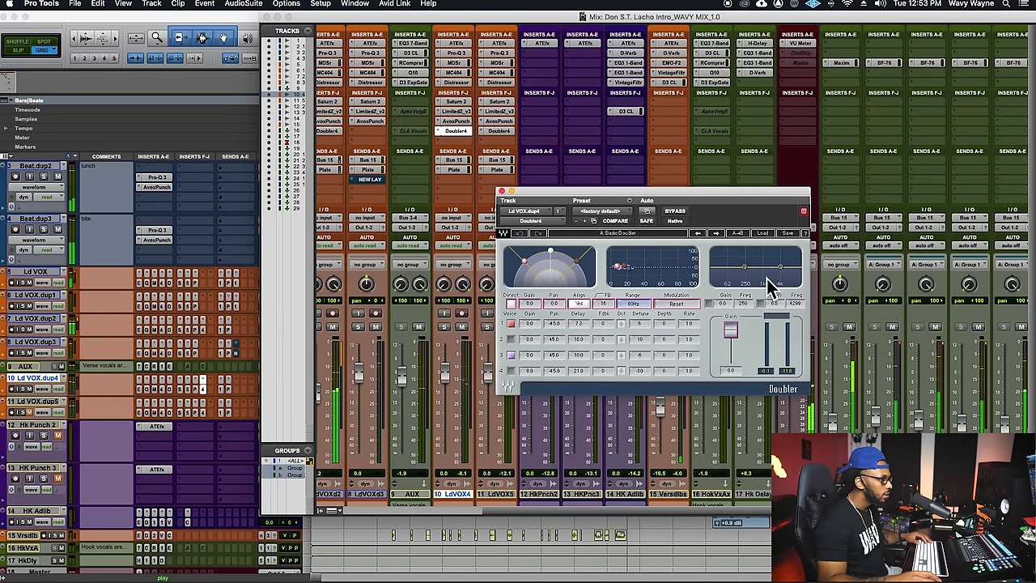
left_click_drag(781, 268, 746, 271)
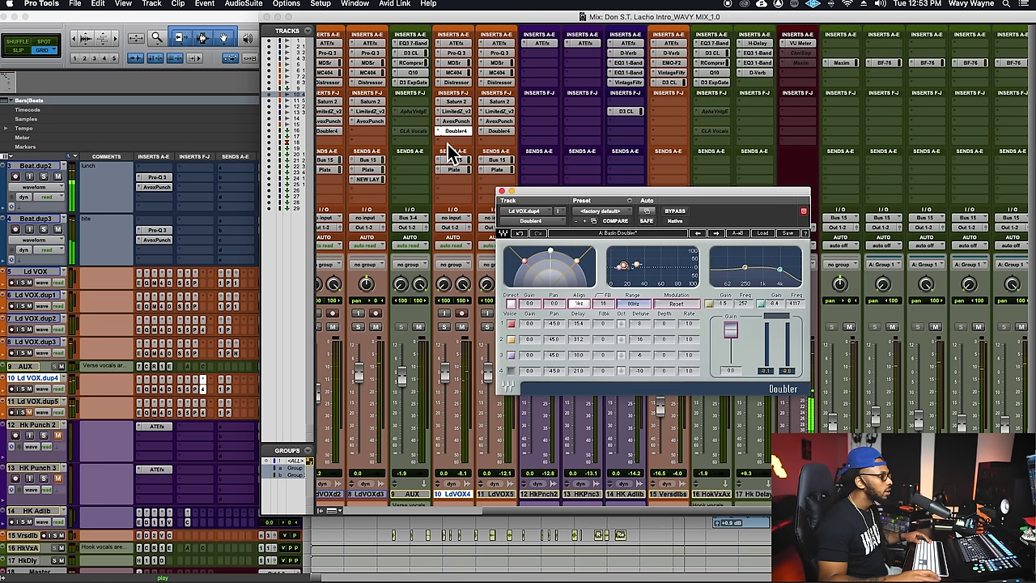
left_click_drag(535, 198, 647, 179)
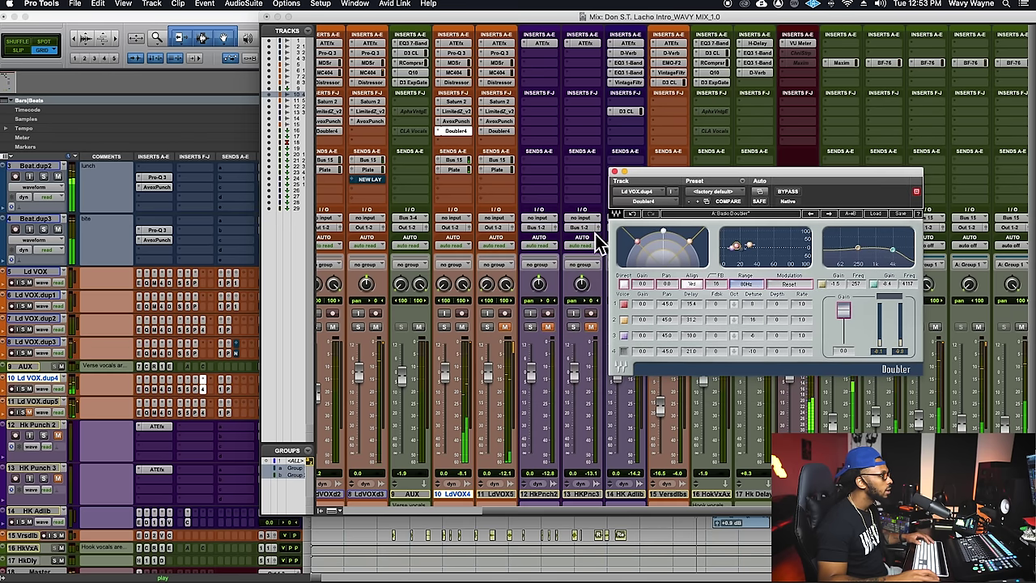
Step: Insert the S1 Imager after the Doubler on Ld VOX.dup4, set width to 3.00 and gain to -4.7, and save the session
left_click(447, 142)
left_click(494, 125)
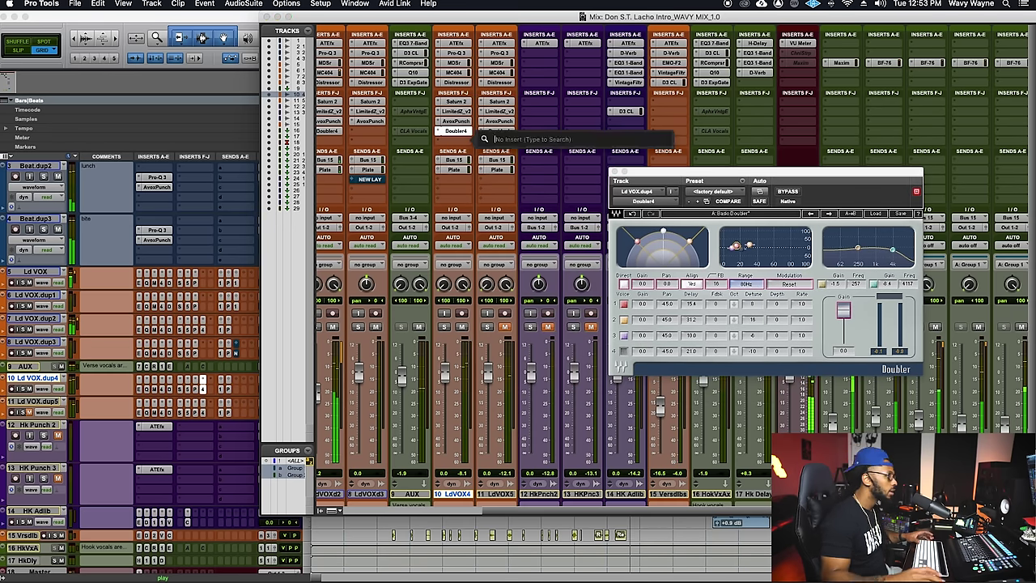
type("s1")
left_click(567, 156)
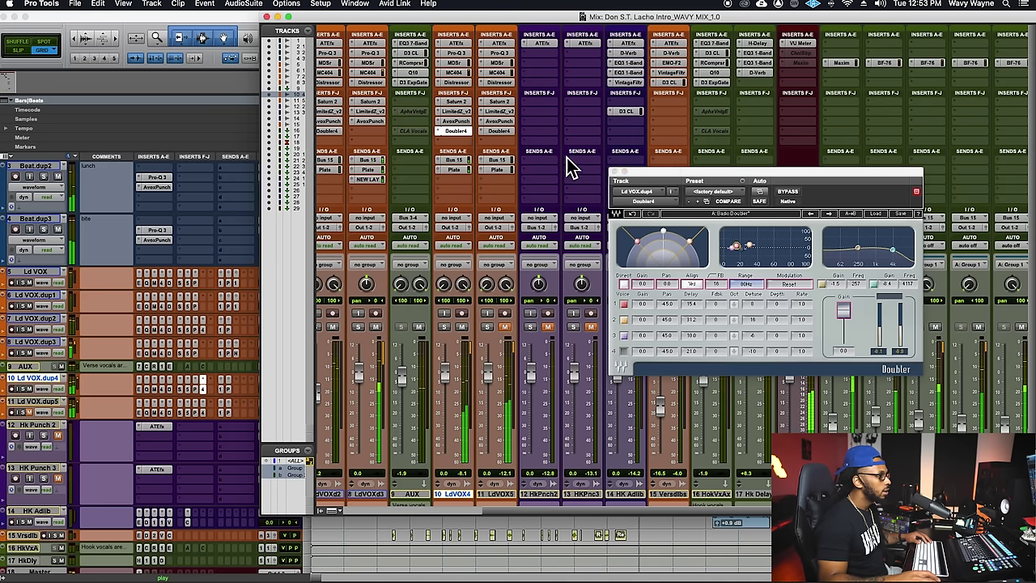
left_click_drag(654, 283, 653, 242)
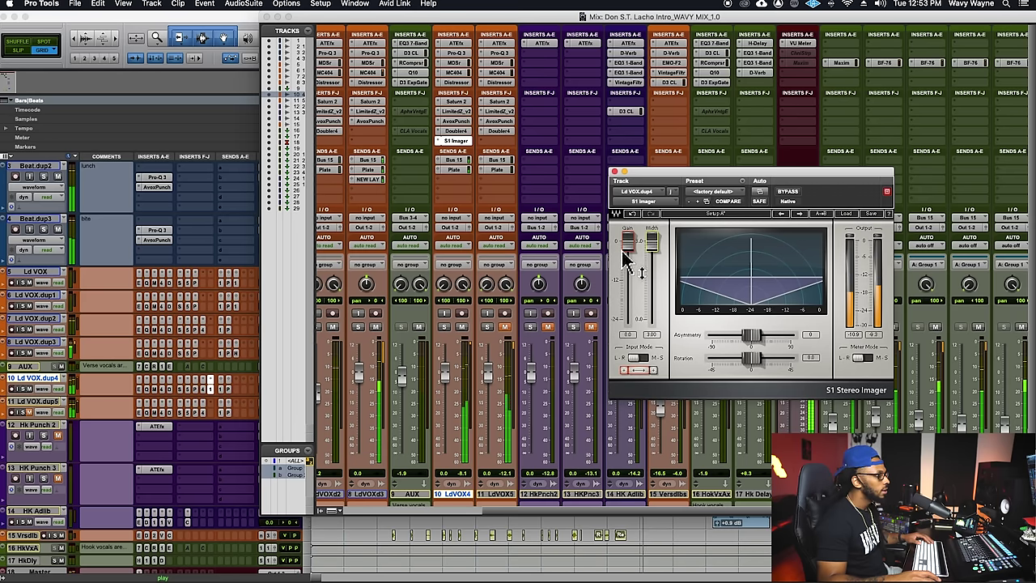
left_click_drag(627, 243, 626, 255)
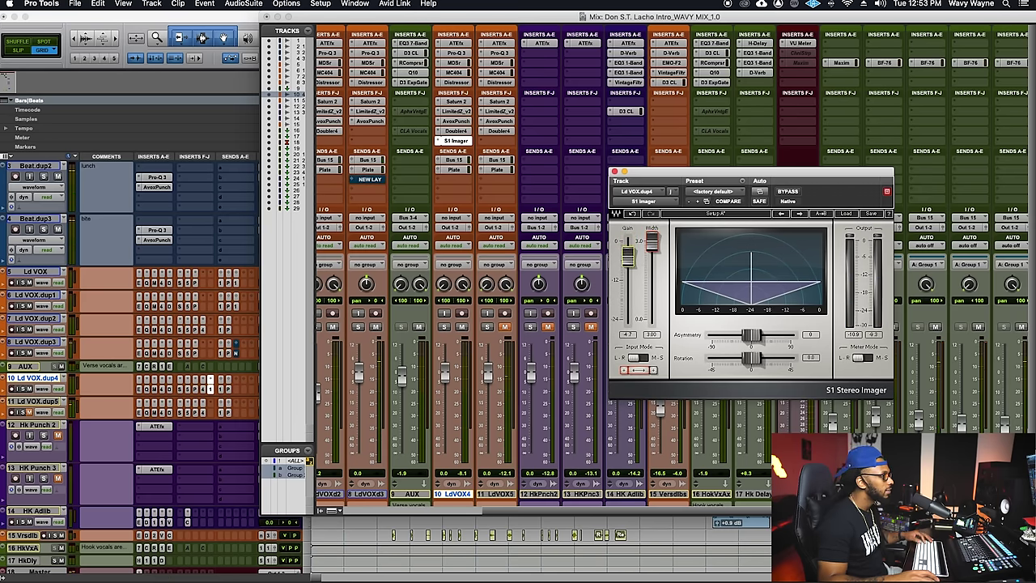
key("space")
key("super+s")
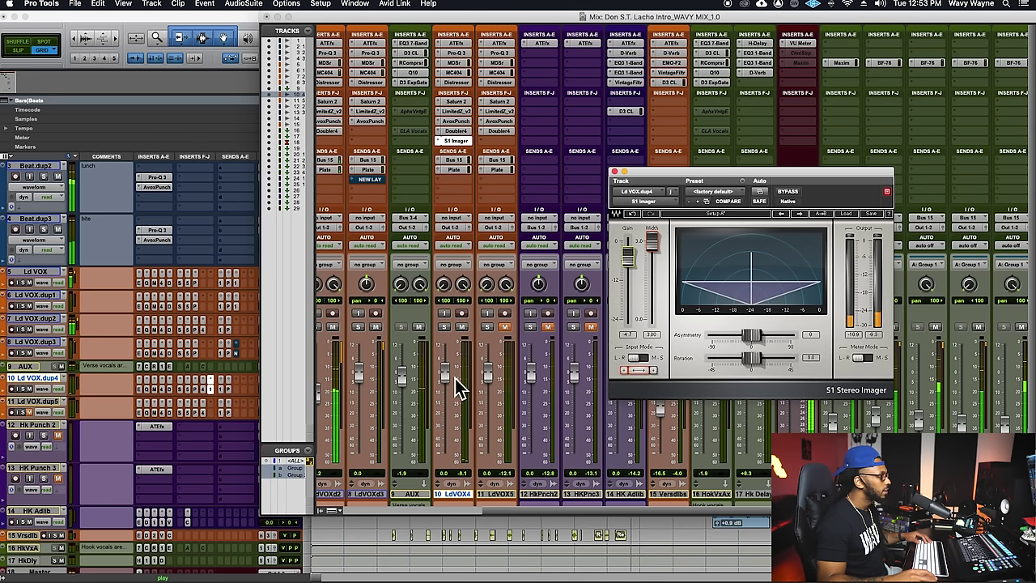
Step: During playback, lower Ld VOX.dup4 to -4.1 dB and Ld VOX.dup5 to -7.5 dB, then save the session
left_click_drag(451, 393, 454, 399)
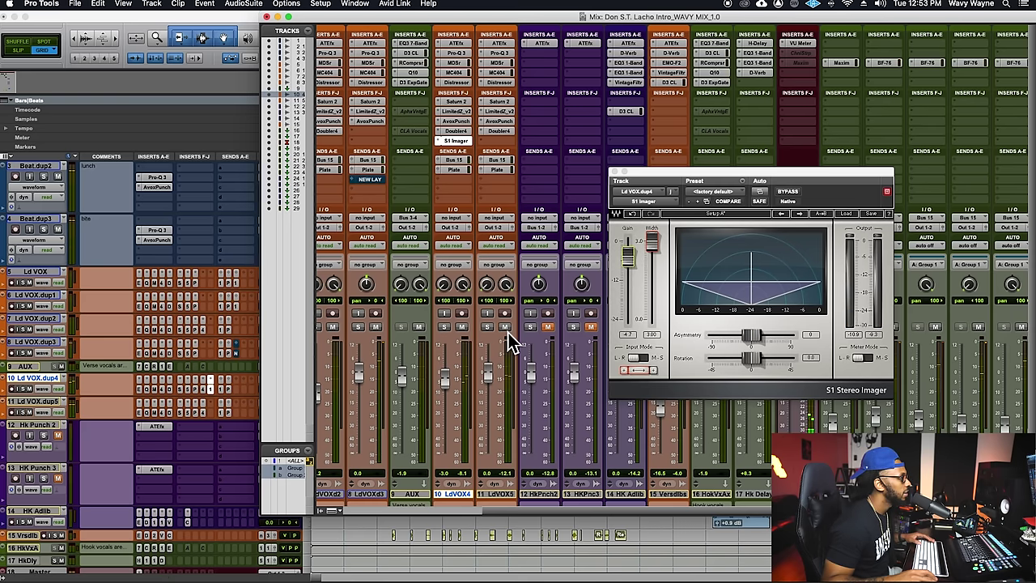
key("space")
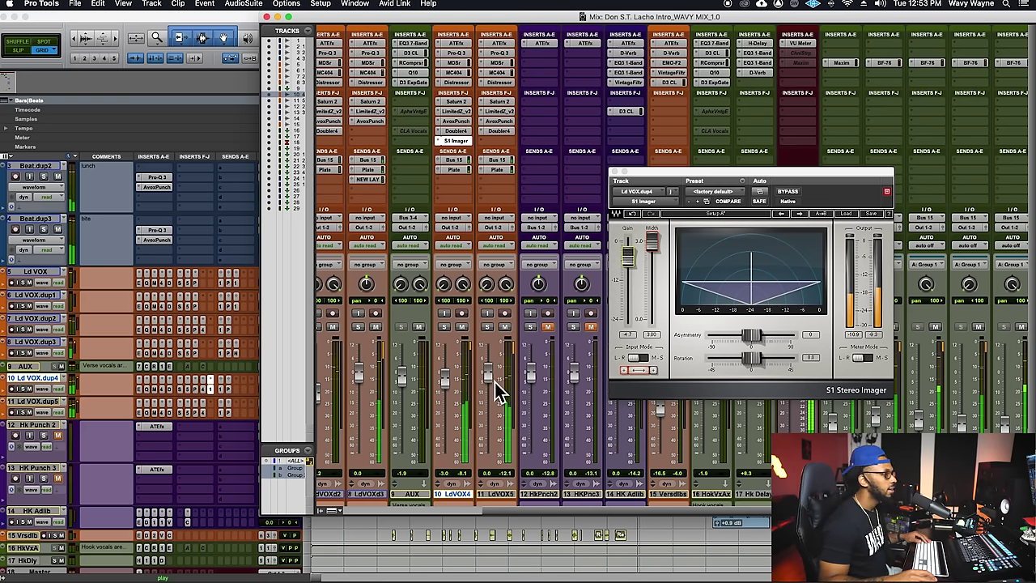
left_click_drag(495, 381, 496, 388)
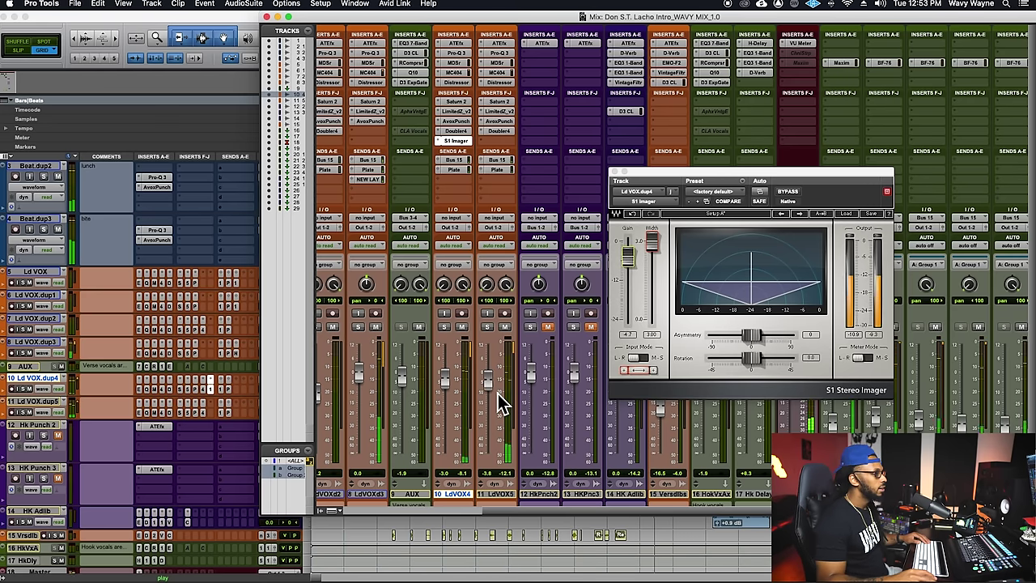
left_click_drag(493, 391, 495, 398)
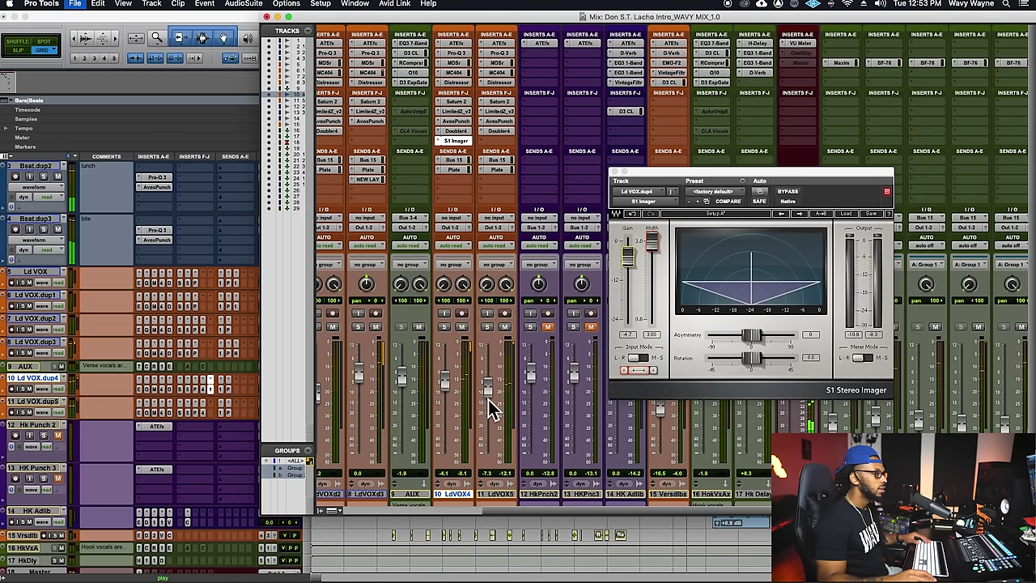
left_click_drag(487, 395, 487, 396)
key("super+s")
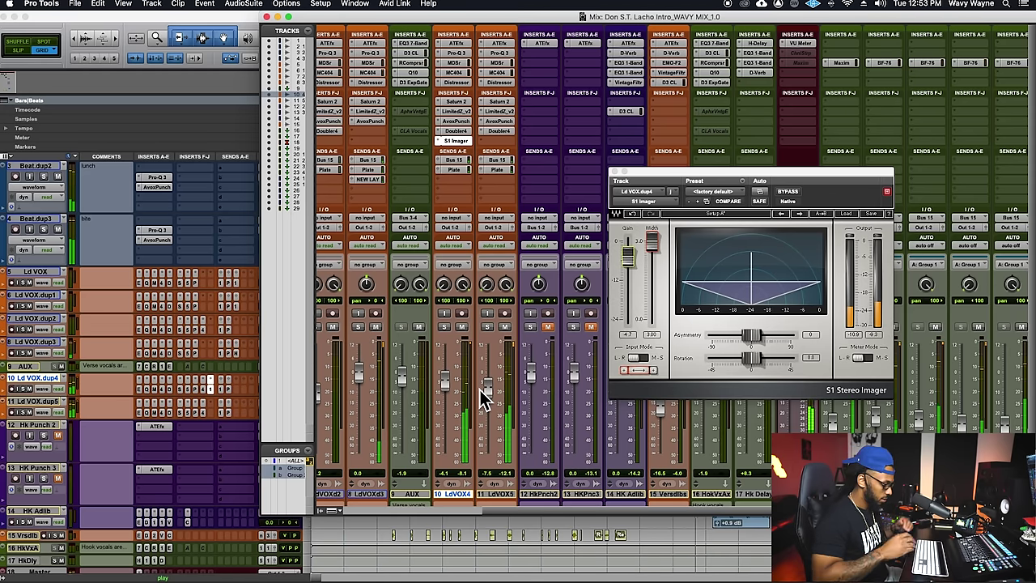
Step: Select the Hk Punch 2 track in the mixer
left_click(552, 493)
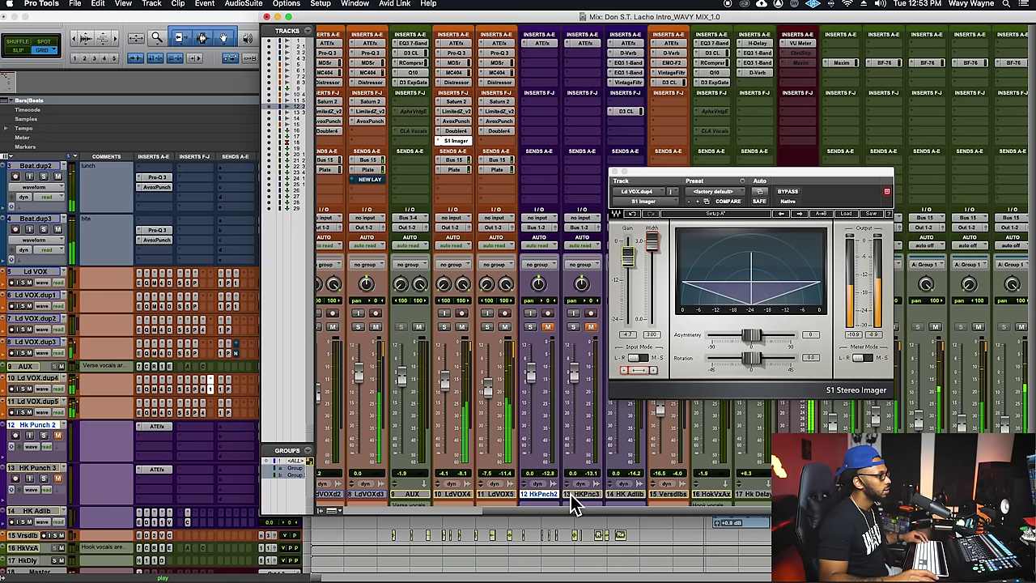
Step: Delete the Hk Punch 2 and HK Punch 3 tracks, close the S1 Imager window and save the session
left_click(581, 494, "shift")
right_click(582, 493)
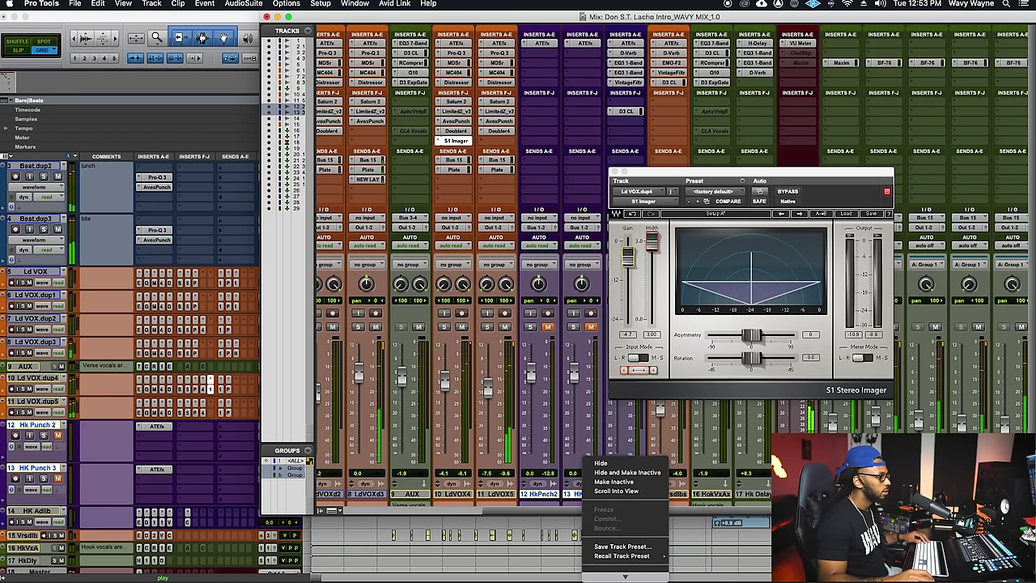
left_click(629, 572)
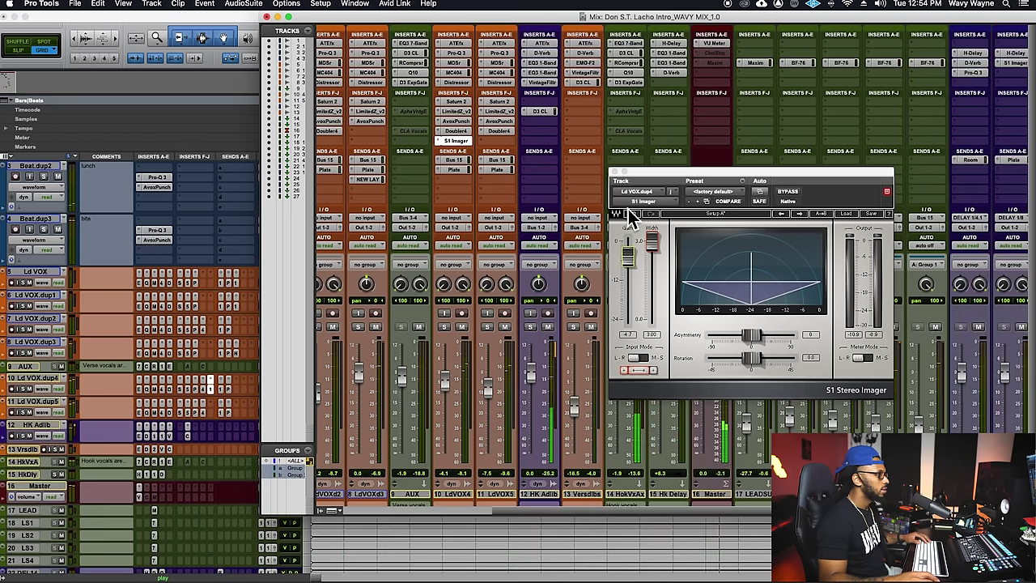
left_click(615, 172)
key("super+s")
Step: Lower the Plate send levels on LdVOX5 and LdVOX4, with the LdVOX4 send at -8.1 dB
left_click(497, 170)
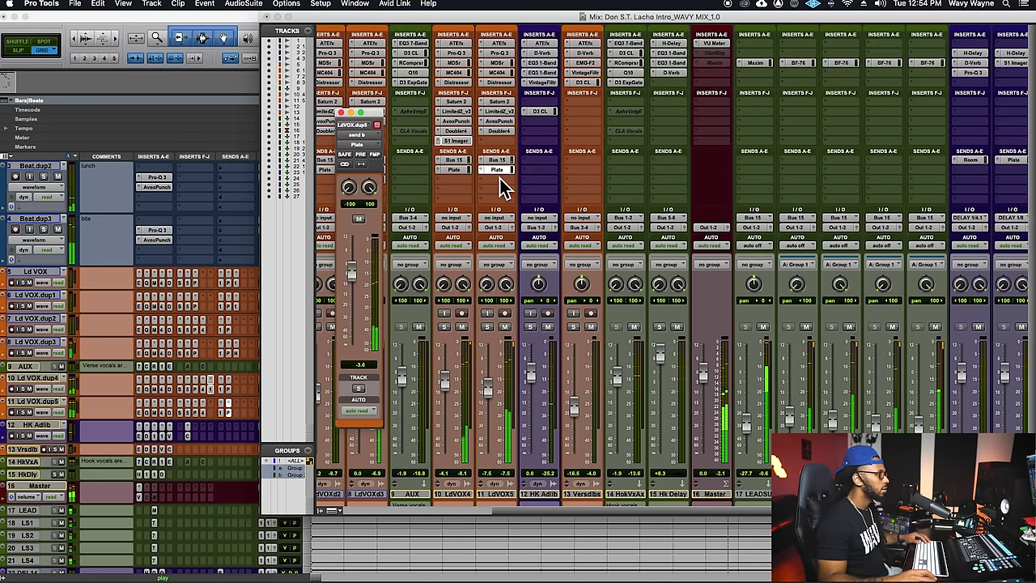
left_click_drag(358, 282, 356, 294)
left_click(458, 170)
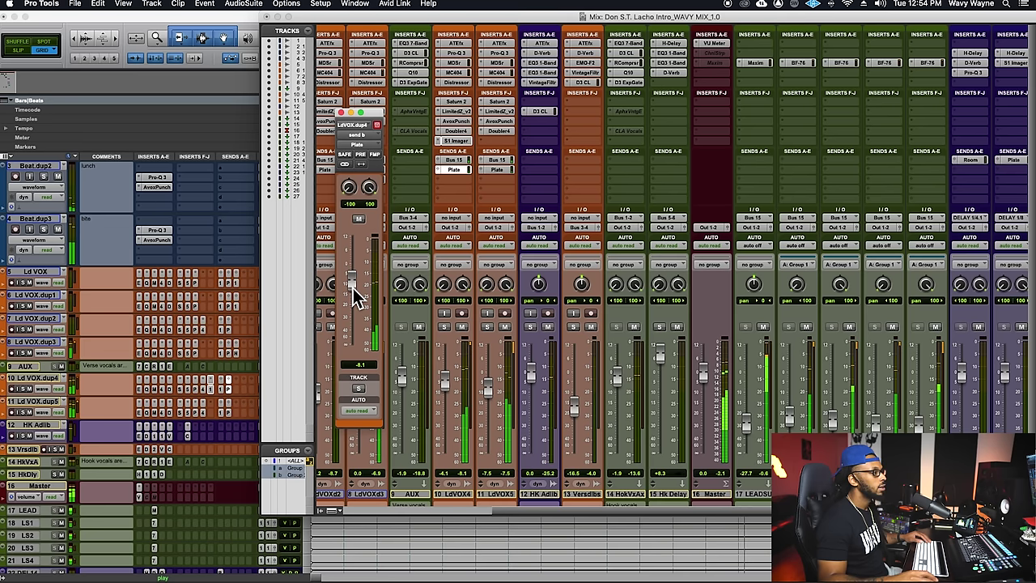
Step: In the Pro-Q 3 on LdVOX5, move the high cut to about 9450 Hz and the low cut to about 309 Hz
left_click(509, 60)
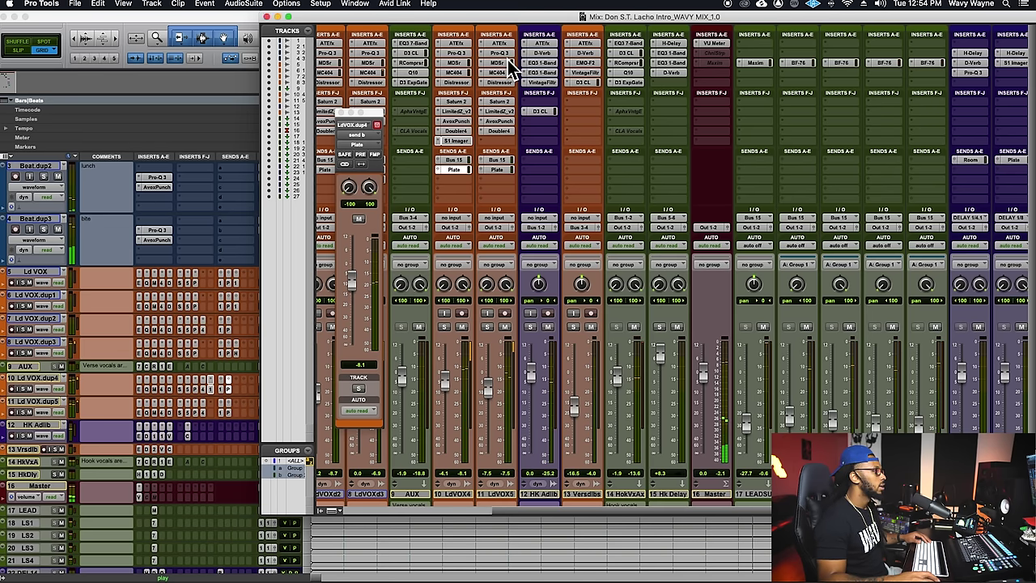
left_click(507, 59)
left_click_drag(1000, 308, 956, 320)
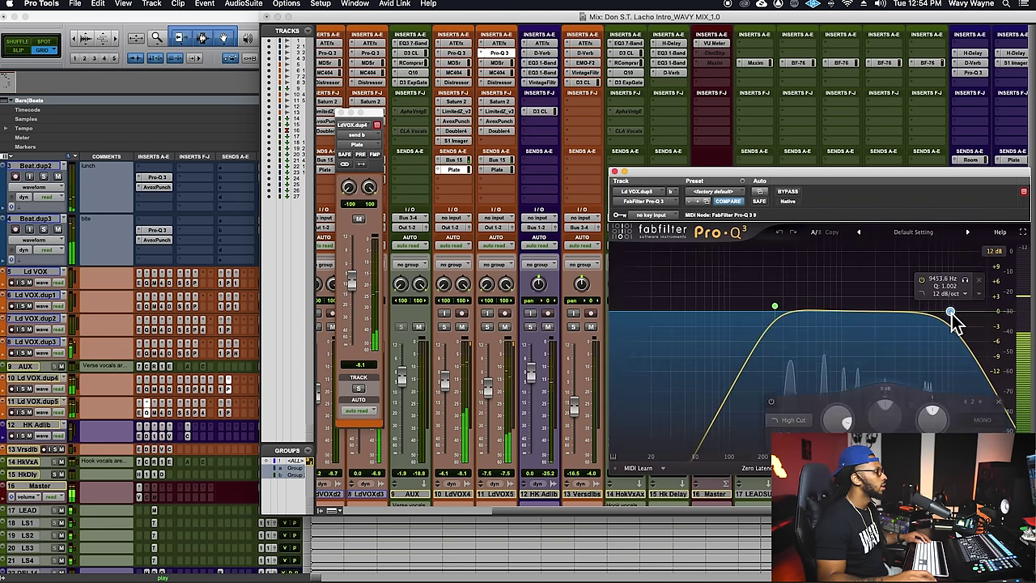
left_click_drag(778, 314, 792, 315)
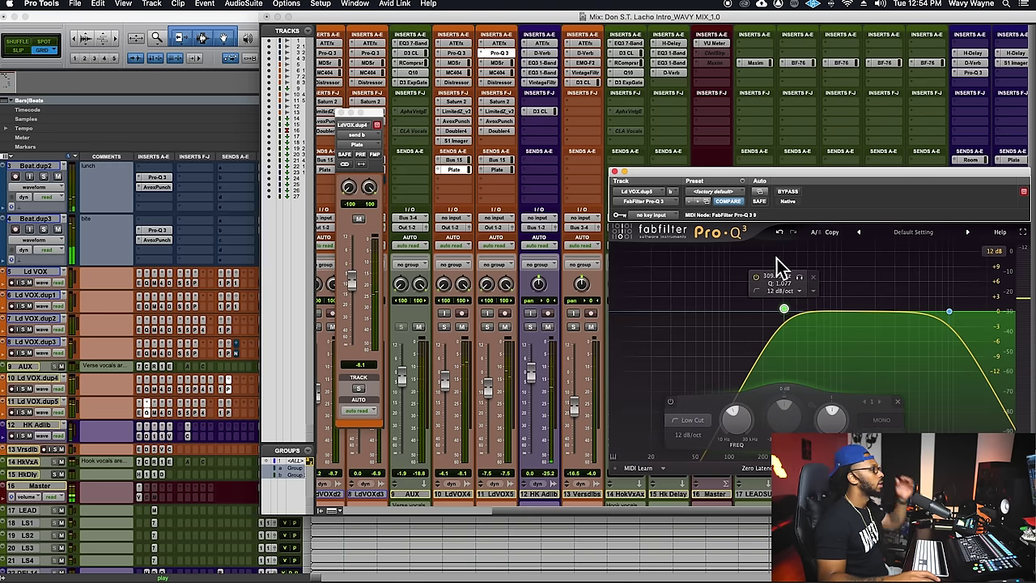
Step: Lower the third band's threshold in LdVOX5's MC404 to about -30.70 and raise the track's fader to -3.3 dB
left_click(497, 72)
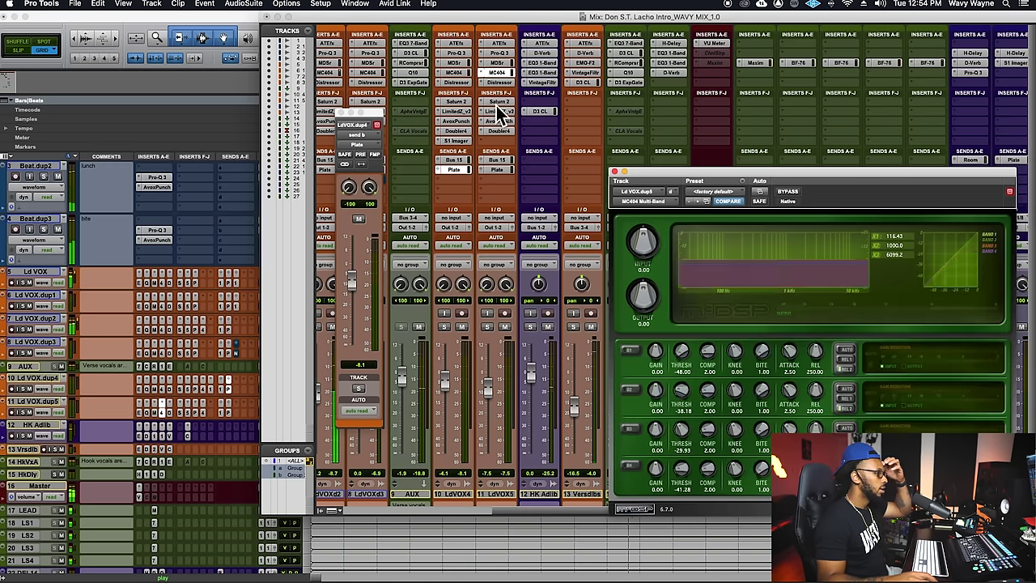
left_click_drag(685, 431, 683, 434)
left_click(498, 405)
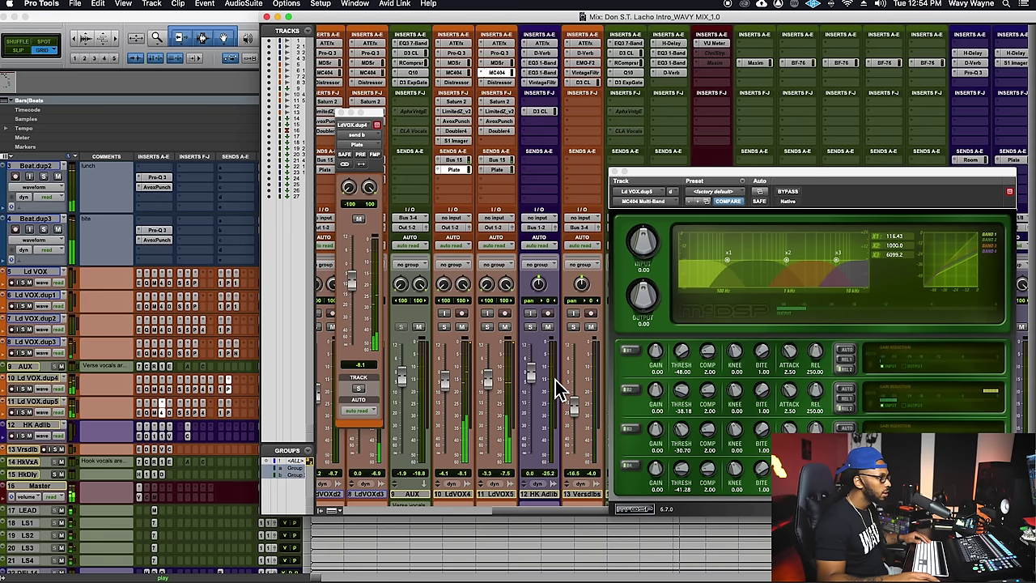
left_click(615, 171)
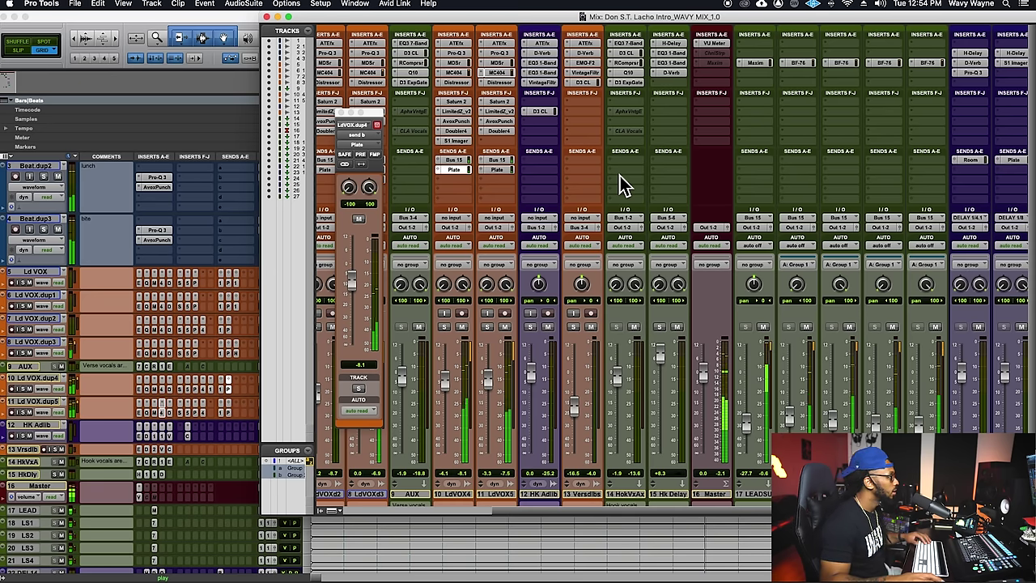
left_click(345, 115)
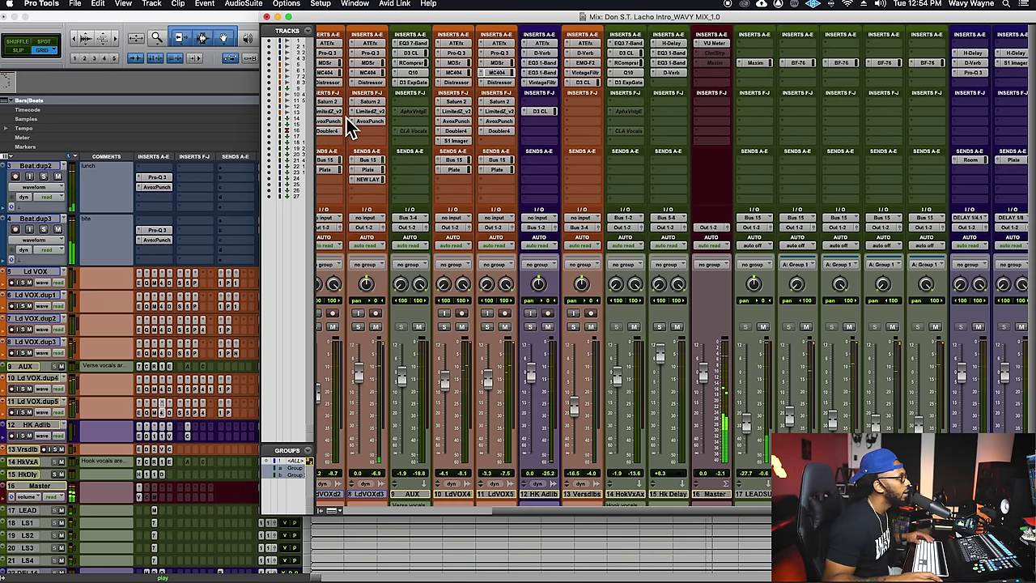
Step: Raise the low cut in LdVOX4's Pro-Q 3 to about 595 Hz and lower the track's fader to -4.6 dB
left_click(451, 54)
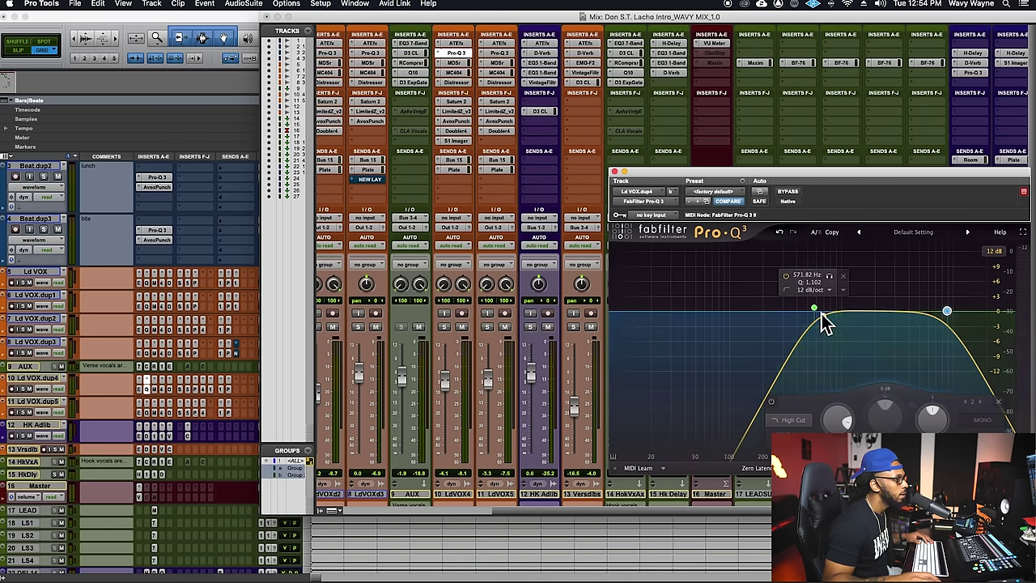
key("space")
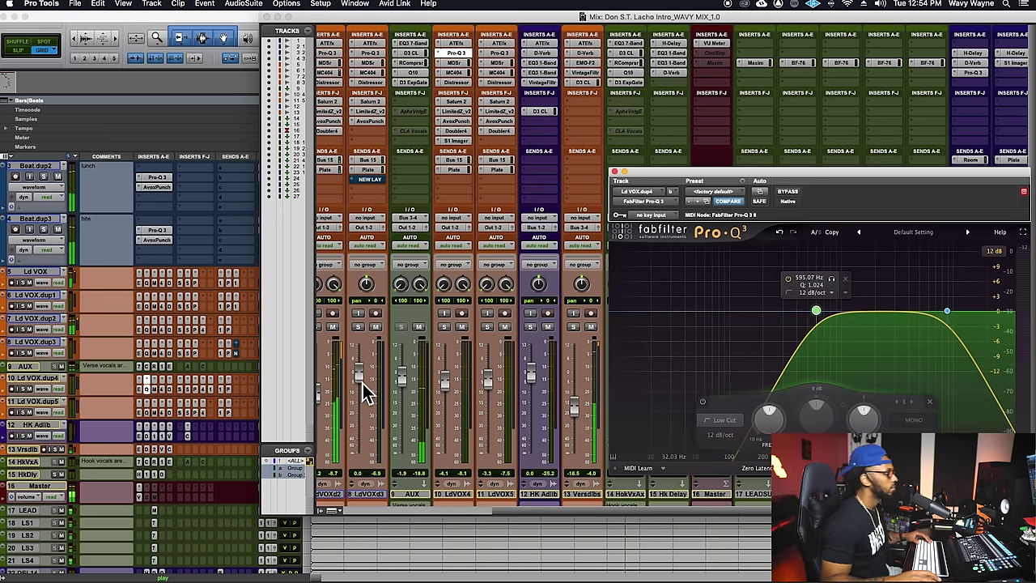
left_click_drag(447, 392, 447, 394)
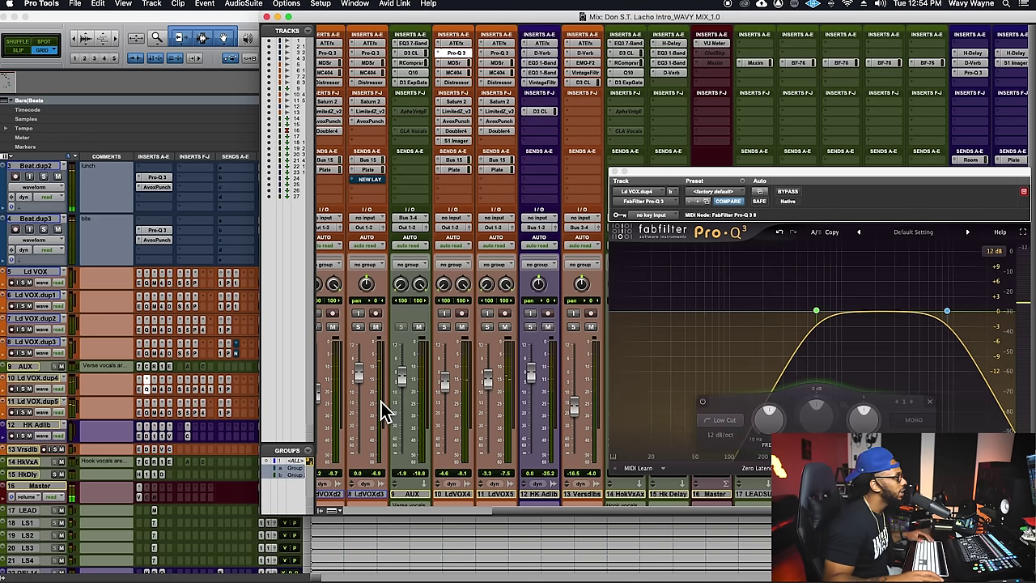
Step: Copy the S1 Imager from LdVOX4 to LdVOX5, set its gain to about -2.6 and width to about 1.89, and save
left_click_drag(453, 143, 507, 149)
left_click(506, 145)
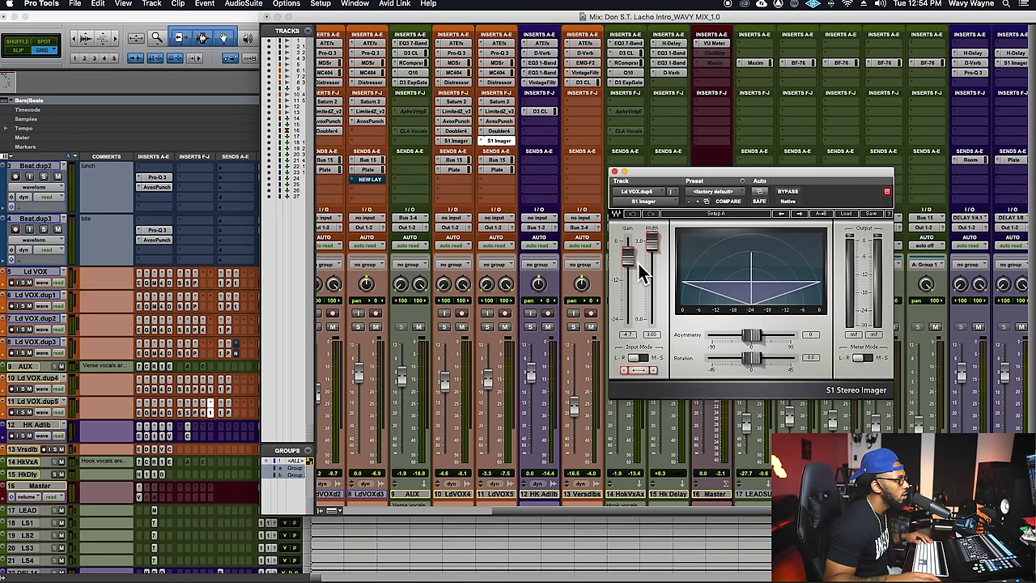
mouse_move(628, 257)
left_mouse_down()
mouse_move(652, 245)
mouse_move(652, 261)
mouse_move(630, 250)
left_mouse_up()
key("super+s")
key("space")
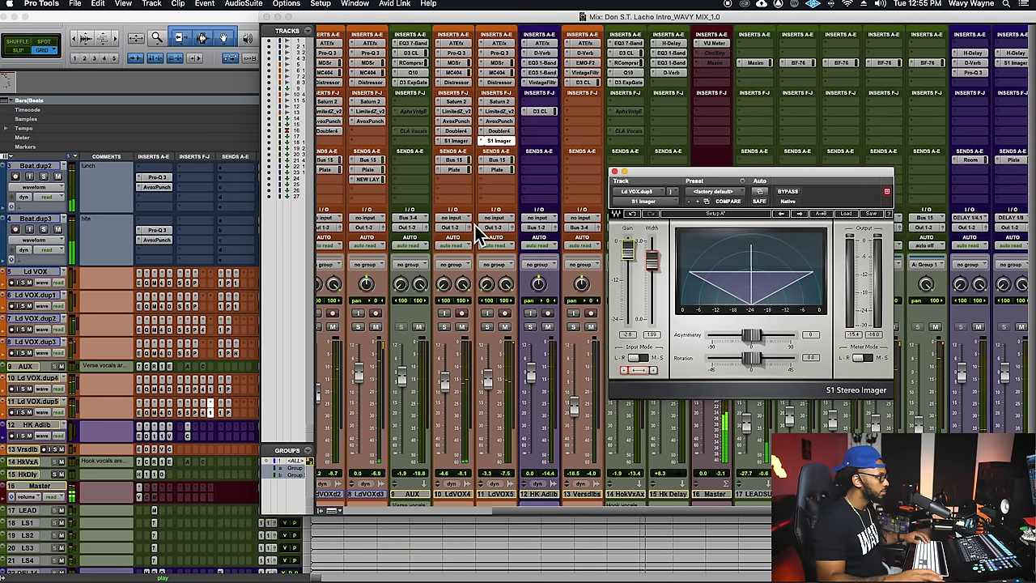
left_click(615, 172)
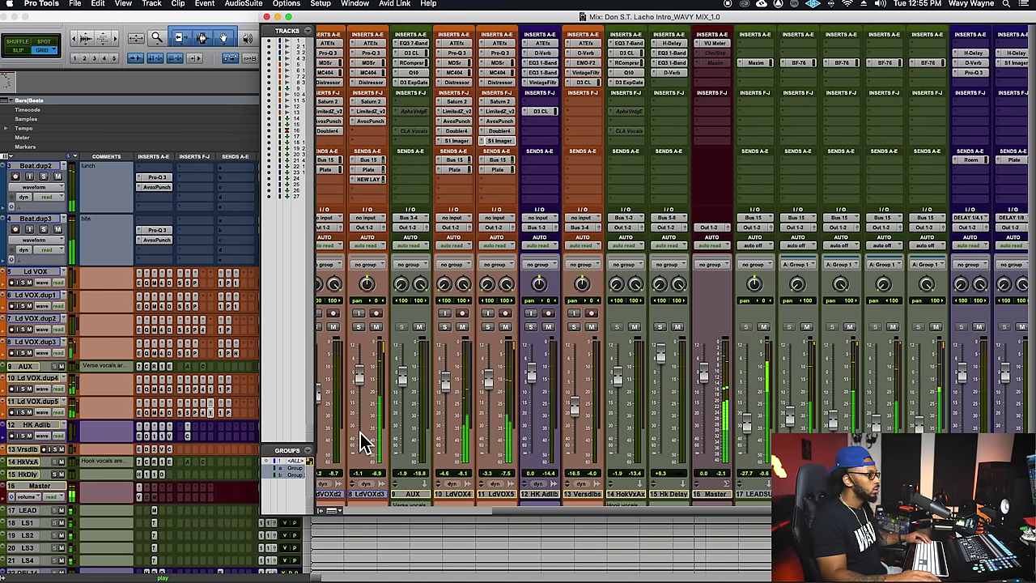
Step: Audition LdVOX4 with Doubler4 bypassed and remove the Doubler4 and S1 Imager inserts from that track
scroll(362, 437, "left", 5)
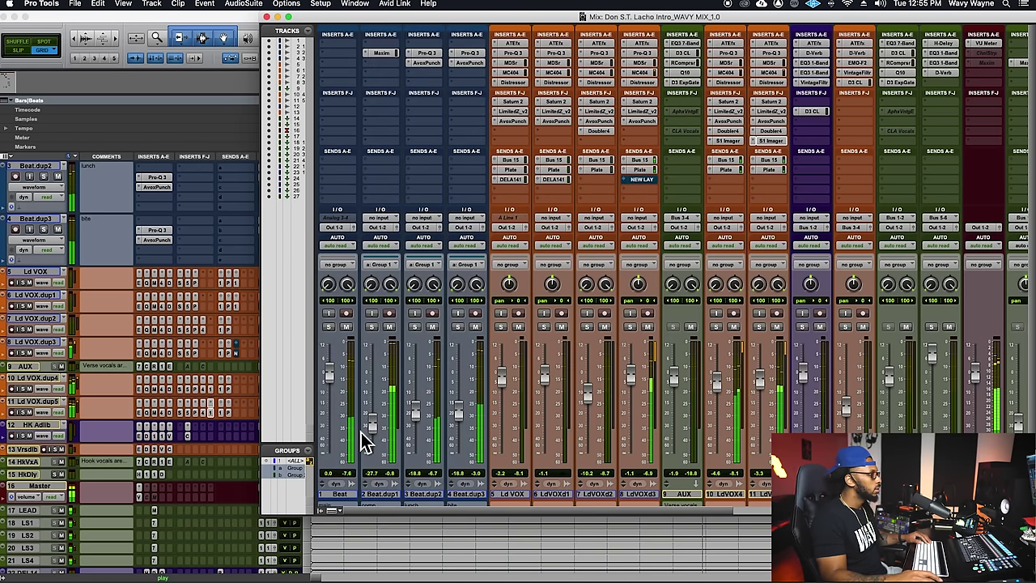
left_click(732, 133)
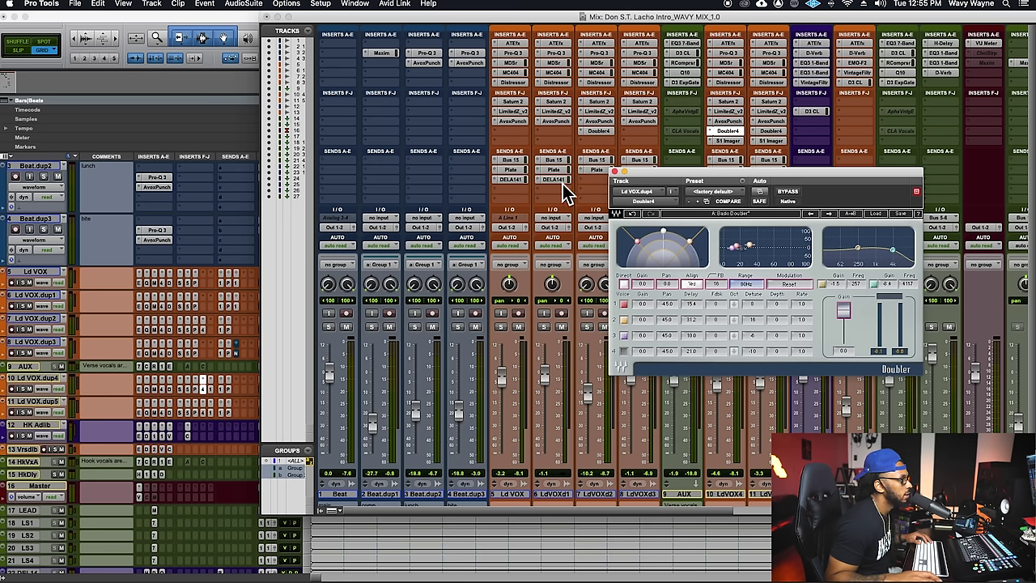
left_click_drag(659, 186, 498, 206)
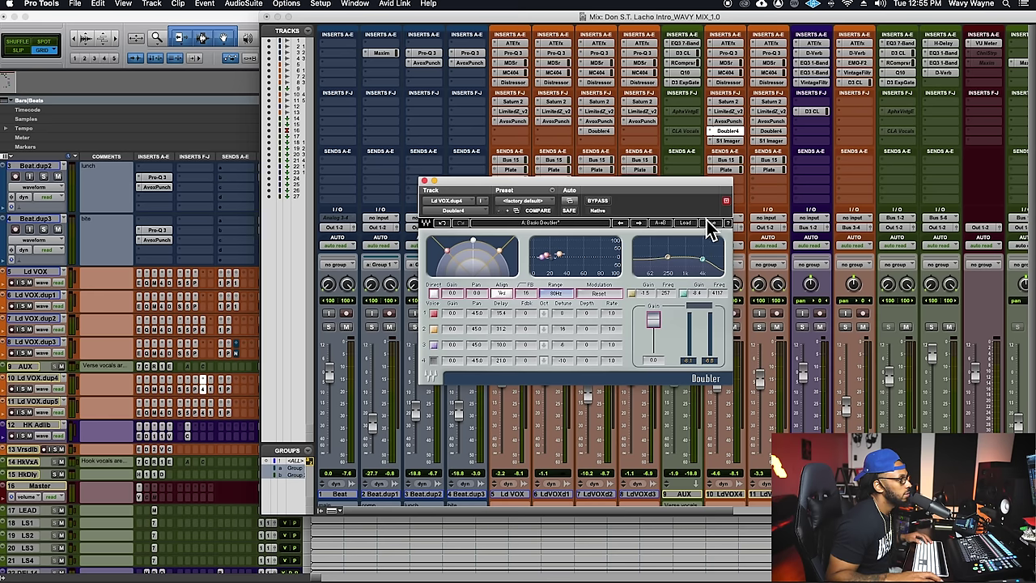
key("space")
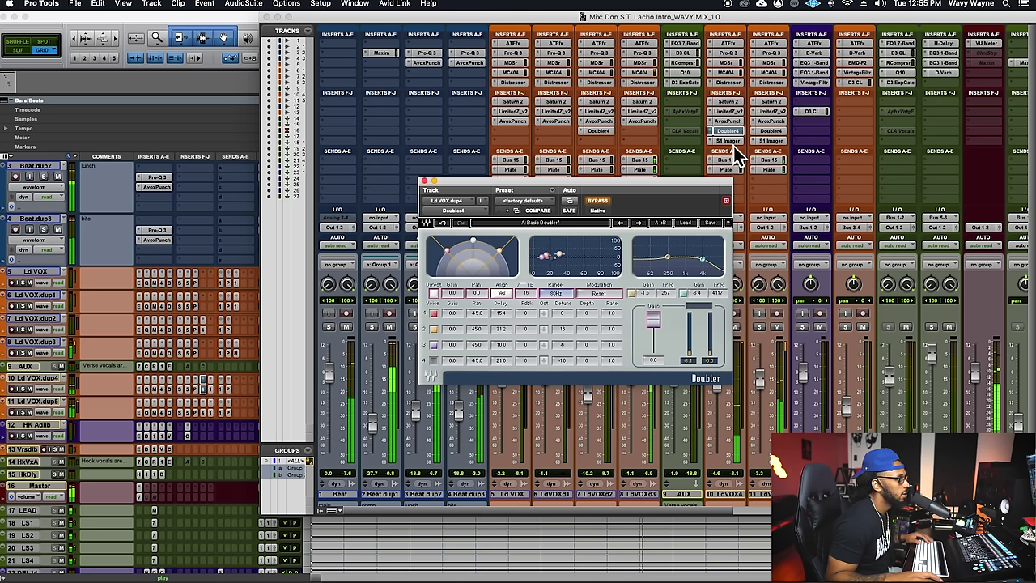
left_click(714, 142)
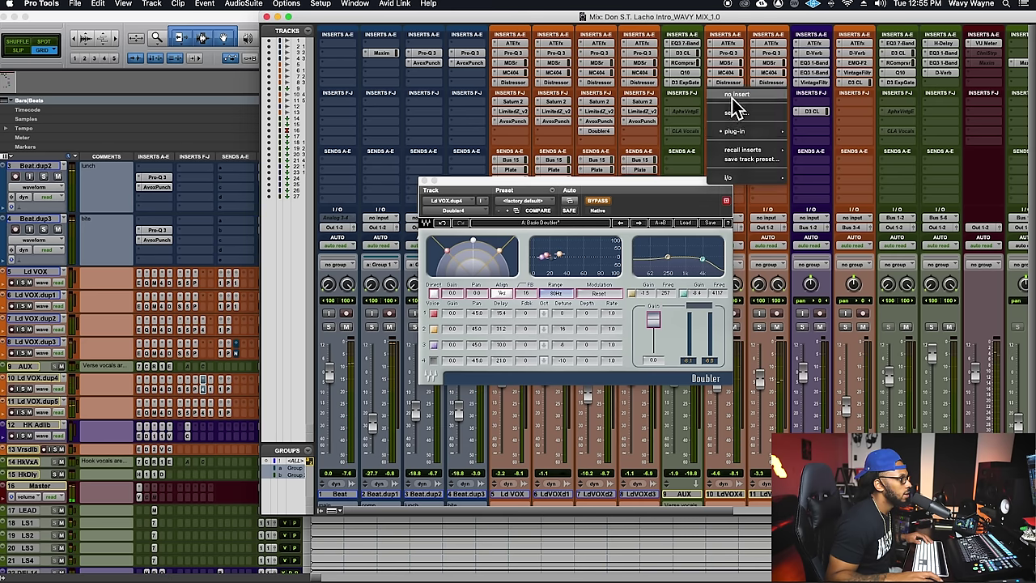
left_click(732, 98)
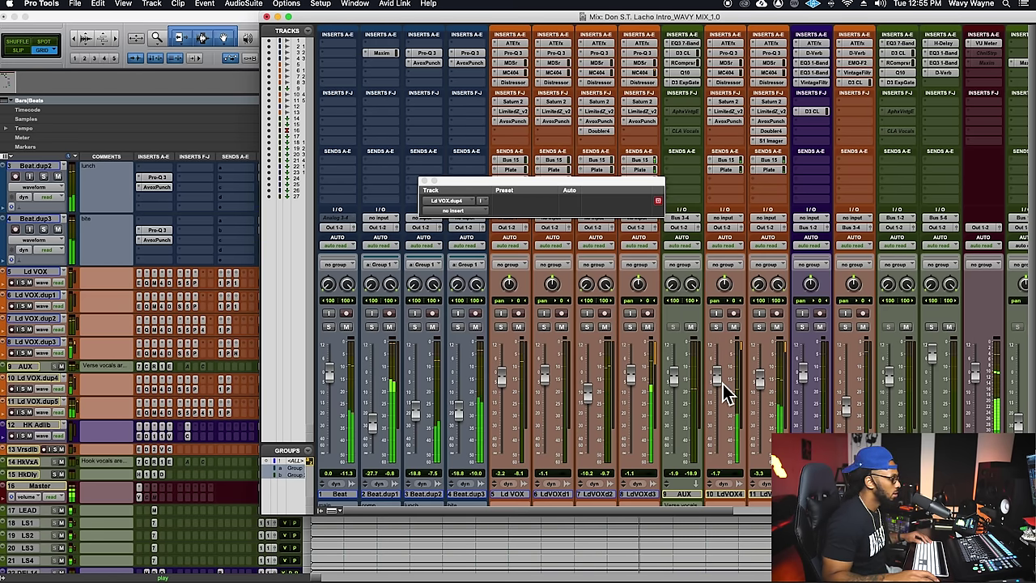
Step: Lower the LdVOX4 fader to -3.0 dB and save the session
left_click_drag(723, 383, 721, 387)
key("super+s")
key("super+s")
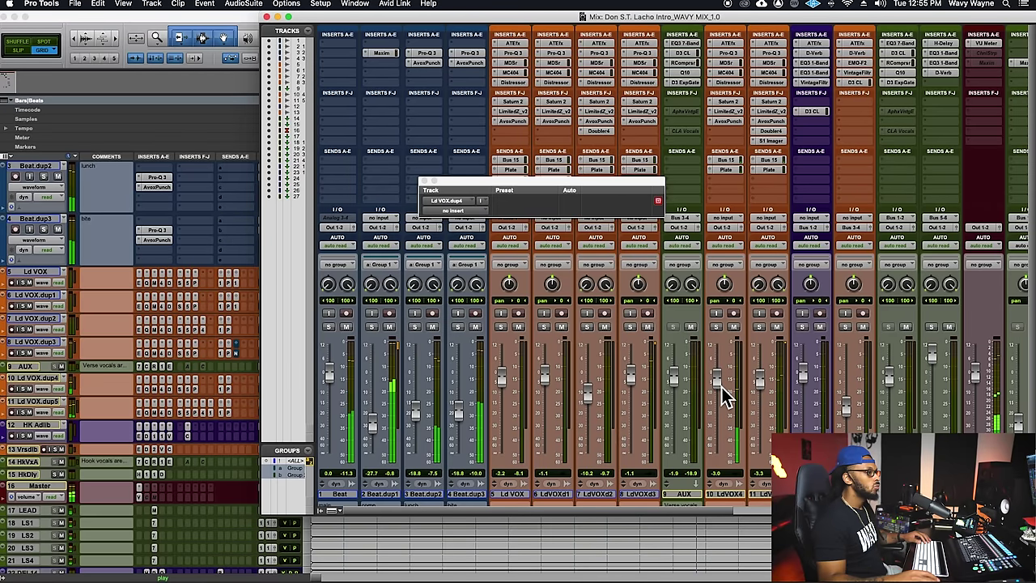
Step: Restart playback at bar 16 in the Edit window and increase the heights of the Ld VOX.dup4 and Ld VOX.dup5 tracks
left_click_drag(682, 512, 687, 518)
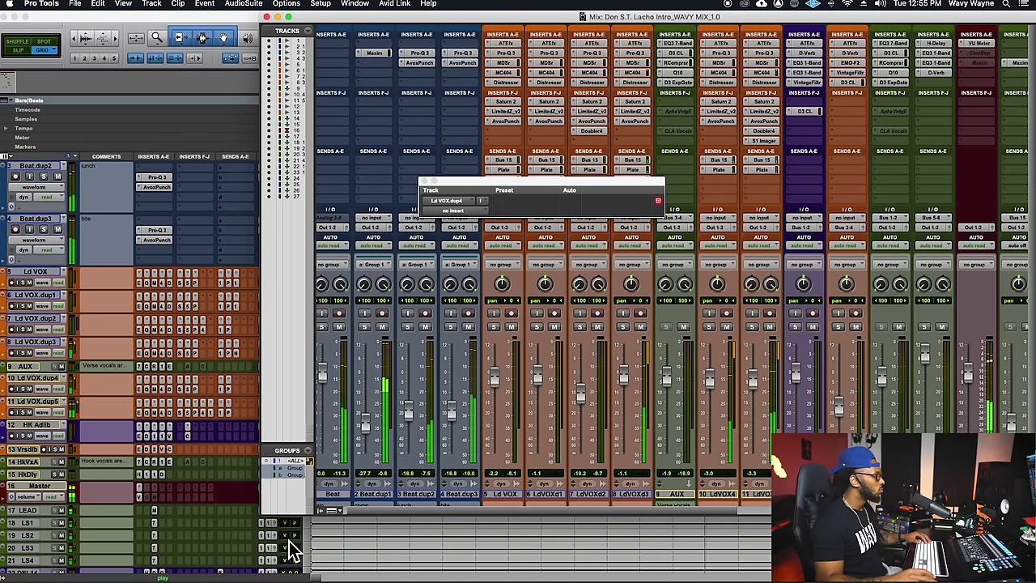
key("super+equal")
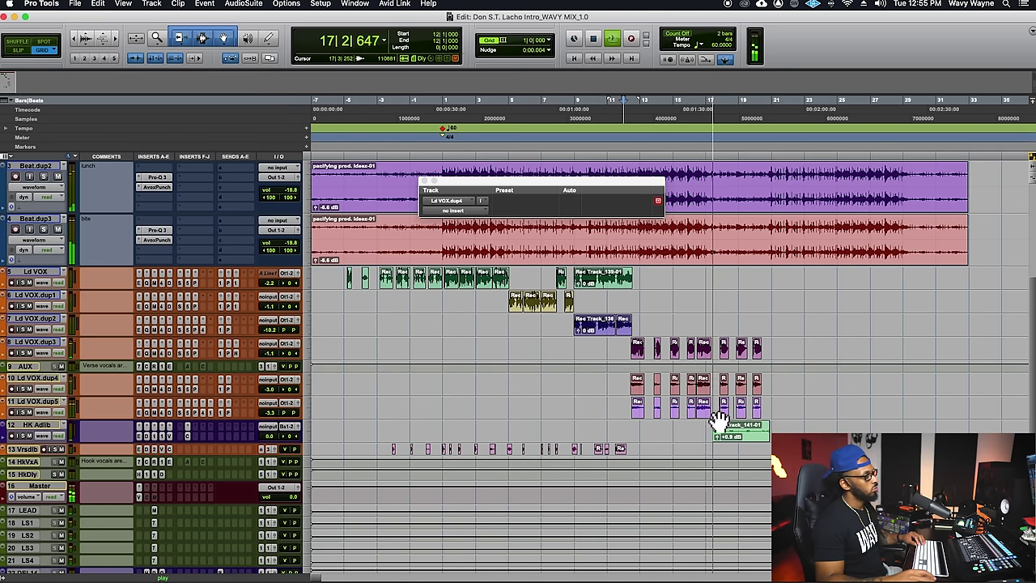
scroll(709, 431, "up", 3)
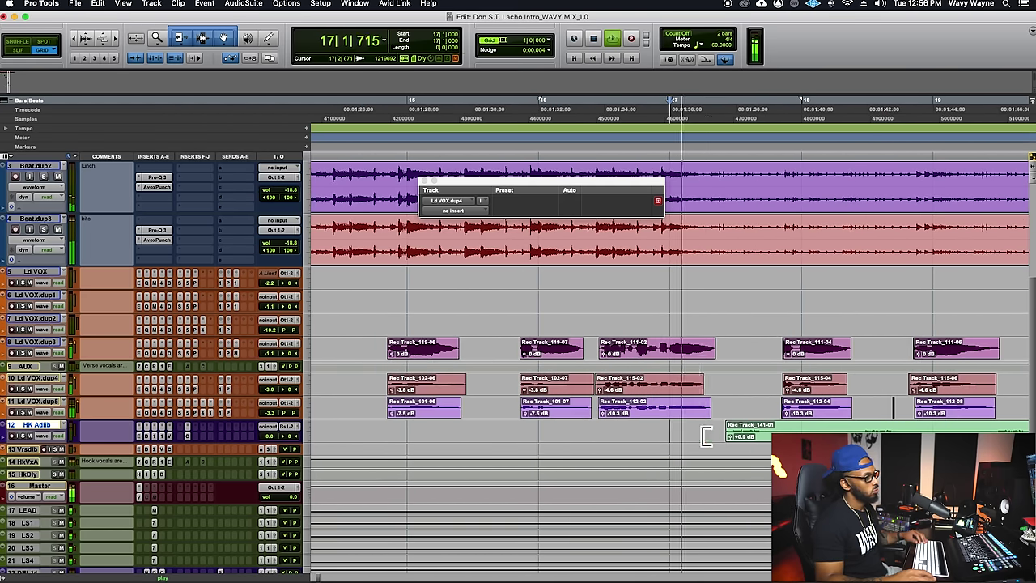
key("space")
left_click(581, 433)
key("space")
key("super+s")
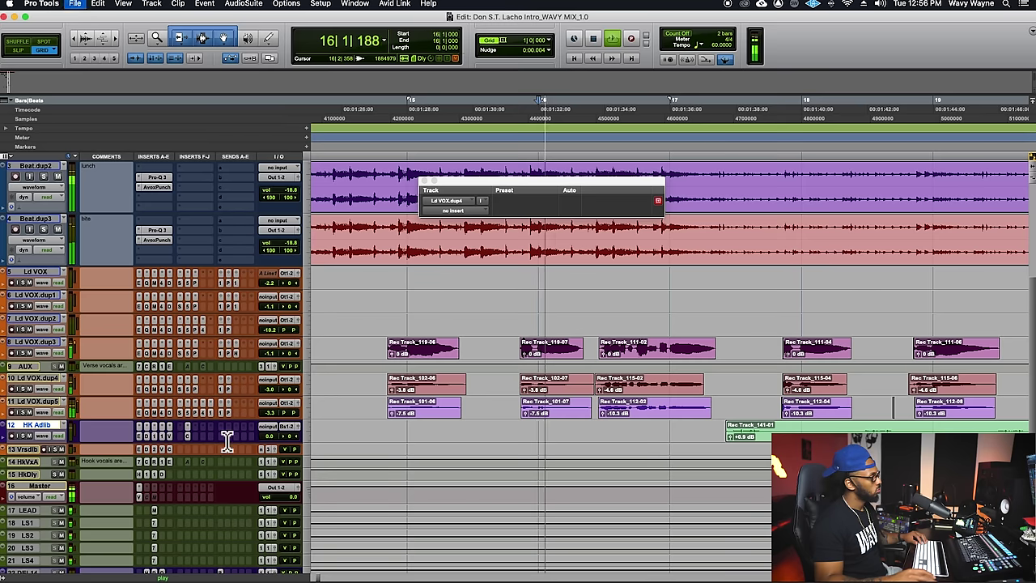
left_click_drag(236, 420, 235, 460)
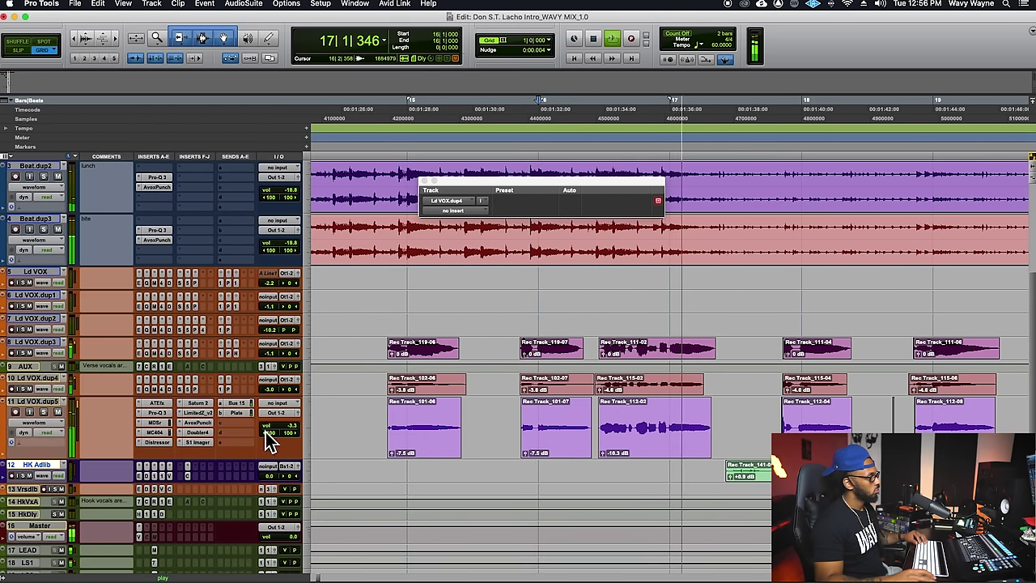
left_click_drag(267, 398, 267, 446)
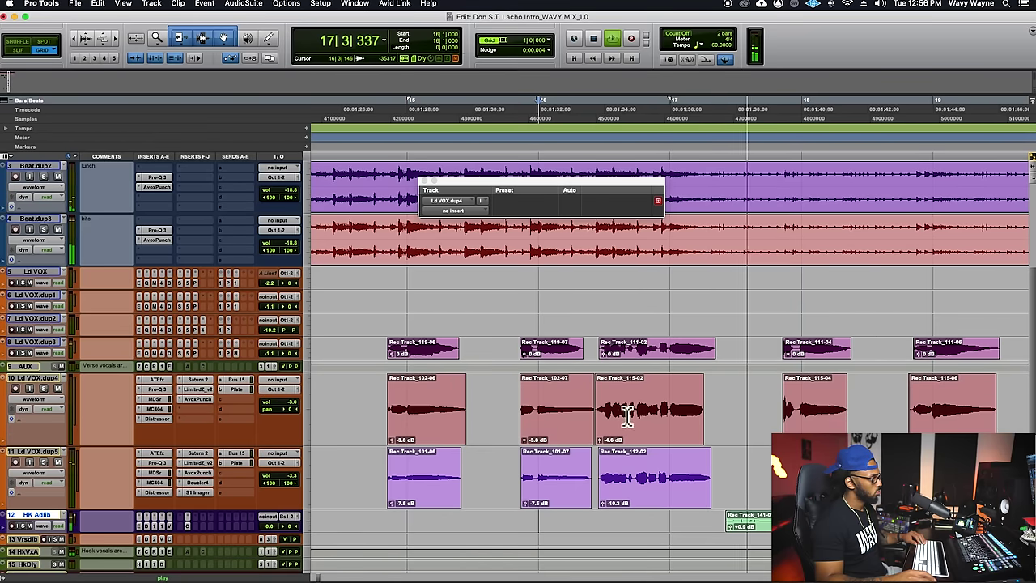
Step: Mute the LdVOX4 track in the Mix window and save the session
key("super+equal")
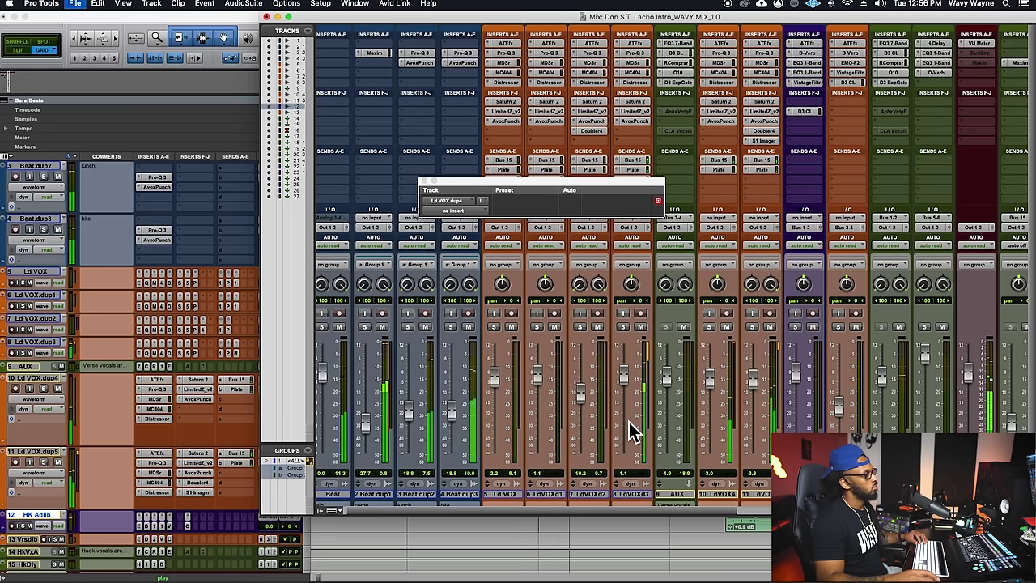
left_click(729, 329)
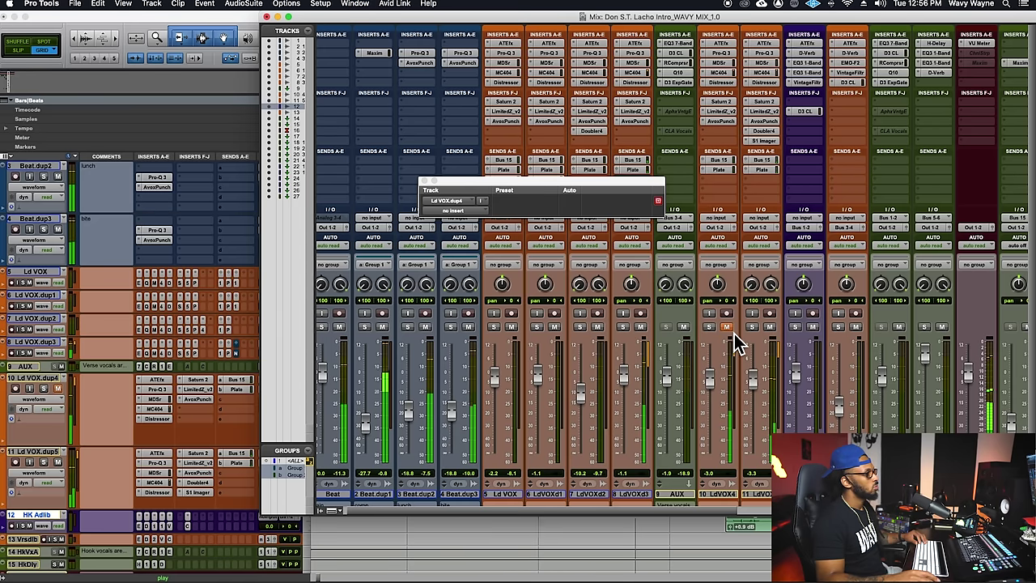
key("super+s")
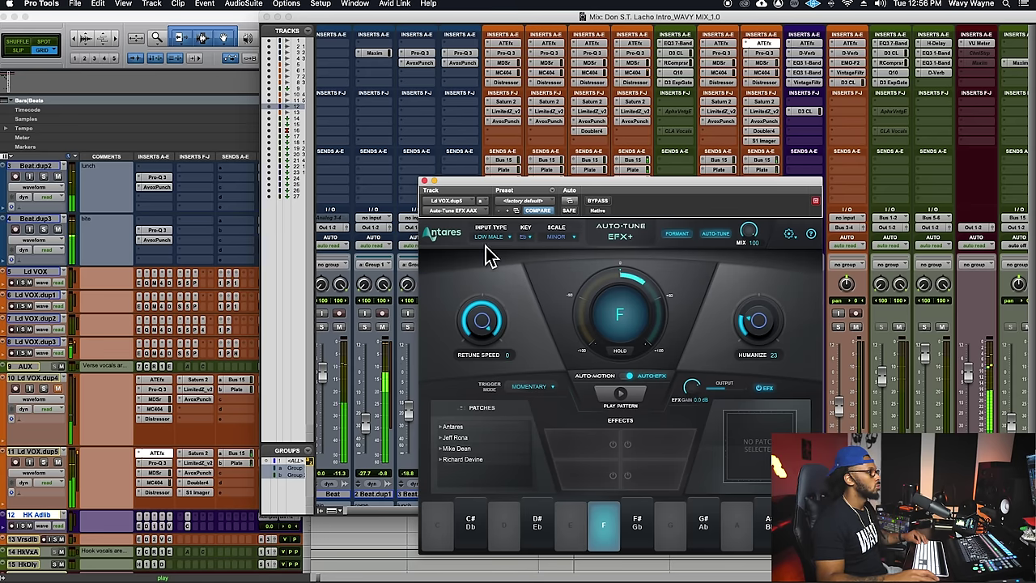
Step: Reopen Auto-Tune EFX+ on LdVOX5 and turn off its Formant option while leaving Auto-Tune on
left_click(424, 181)
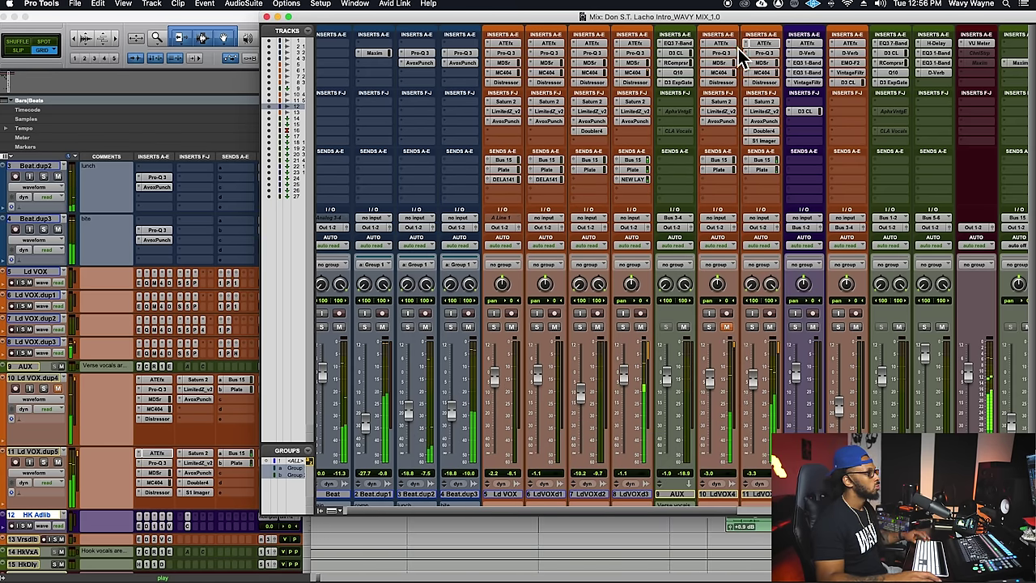
left_click(768, 44)
left_click(716, 234)
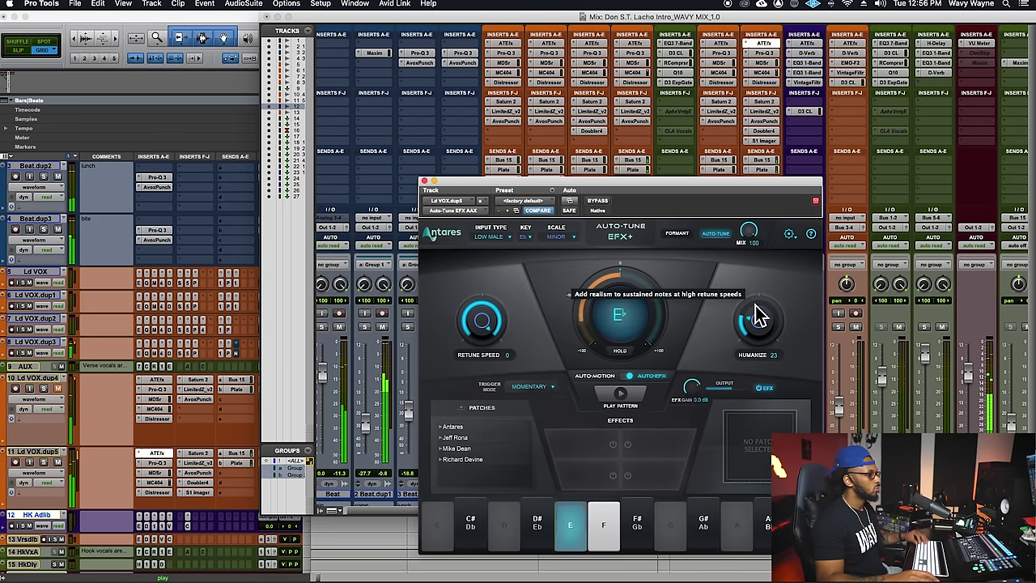
Step: Turn Auto-Tune EFX+'s Formant option back on for Ld VOX.dup5 and set Humanize to 41
left_click(677, 234)
left_click_drag(759, 342, 771, 332)
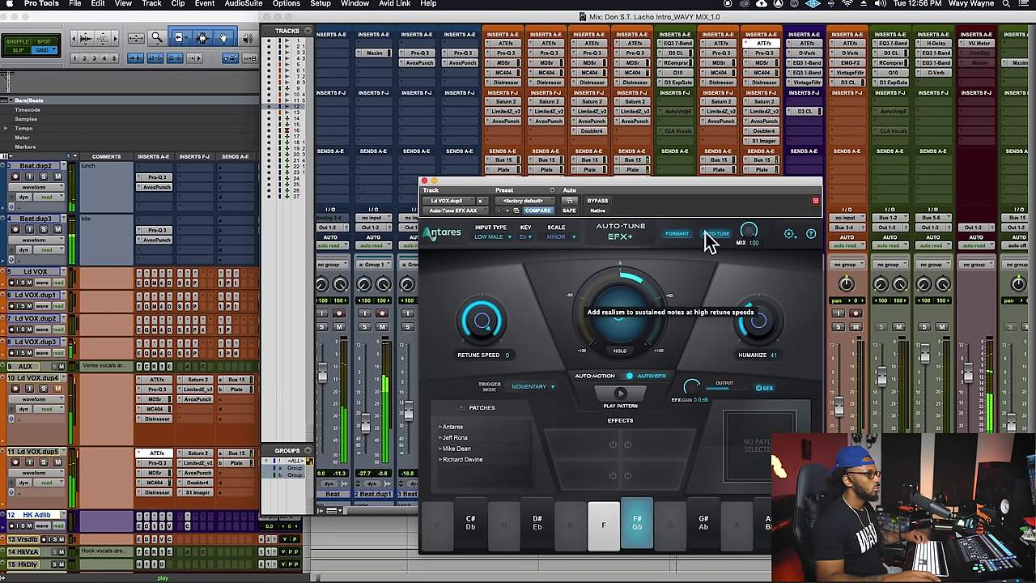
Step: Check the MC404 multiband compressor settings on Ld VOX.dup5 during playback and close the plug-in
left_click(773, 81)
left_click(762, 72)
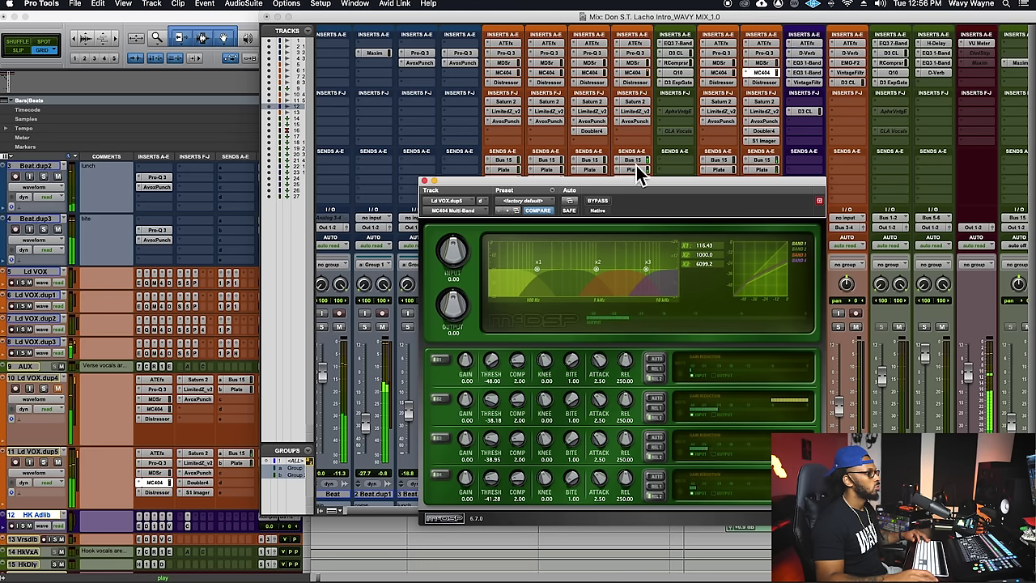
left_click(424, 180)
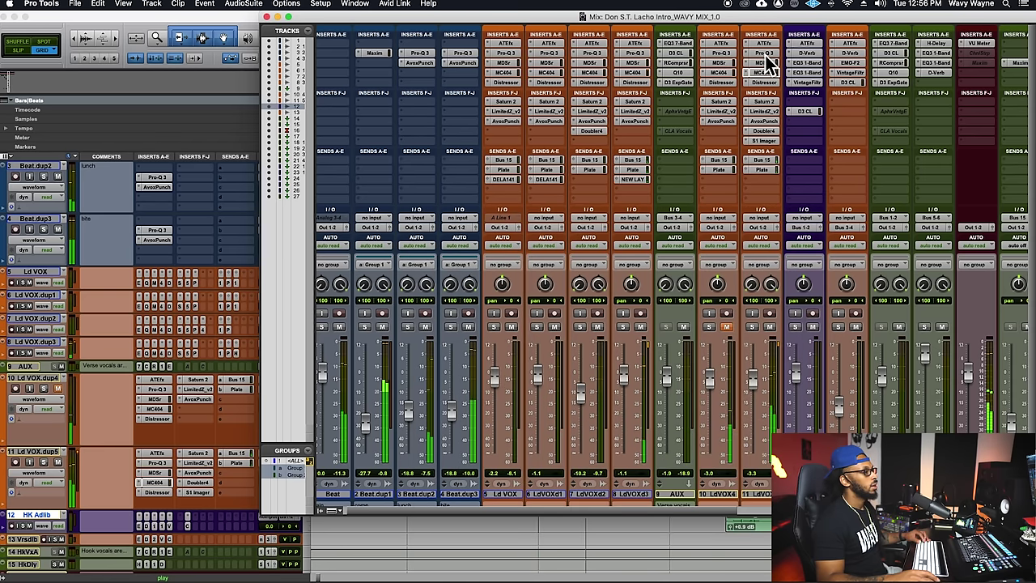
Step: Unmute the LdVOX4 track, reduce the track heights in the Edit window and save the session
left_click(728, 328)
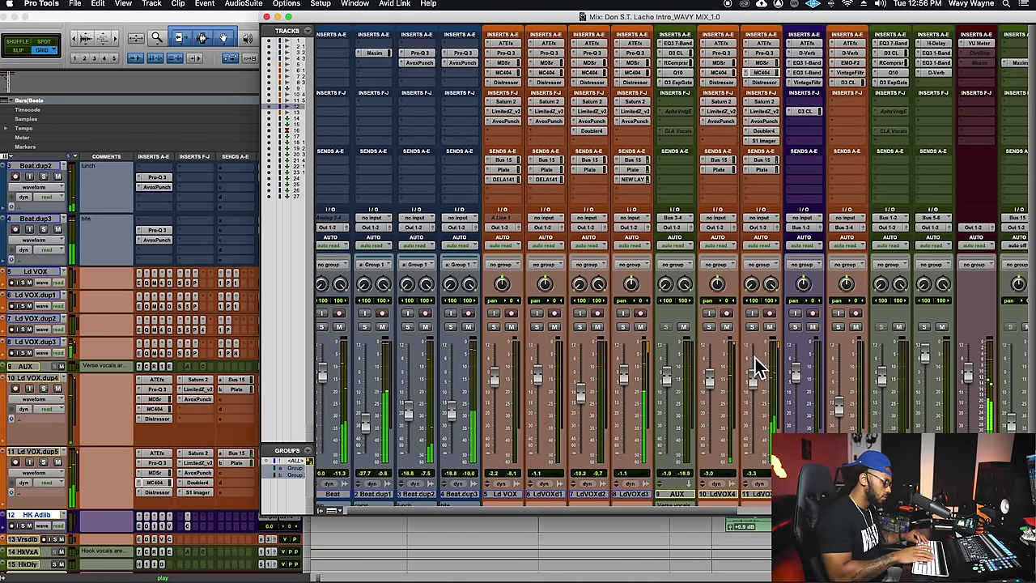
key("super+equal")
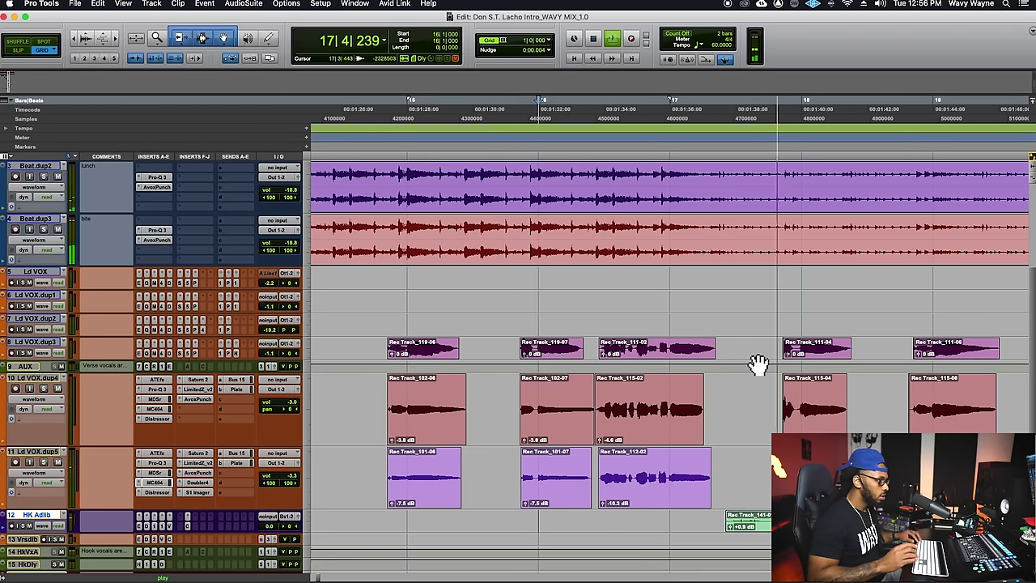
key("ctrl+alt+Down")
key("super+s")
Step: Clear a short stretch in the gap between two Ld VOX.dup5 clips after bar 18 and save the session
key("r")
key("r")
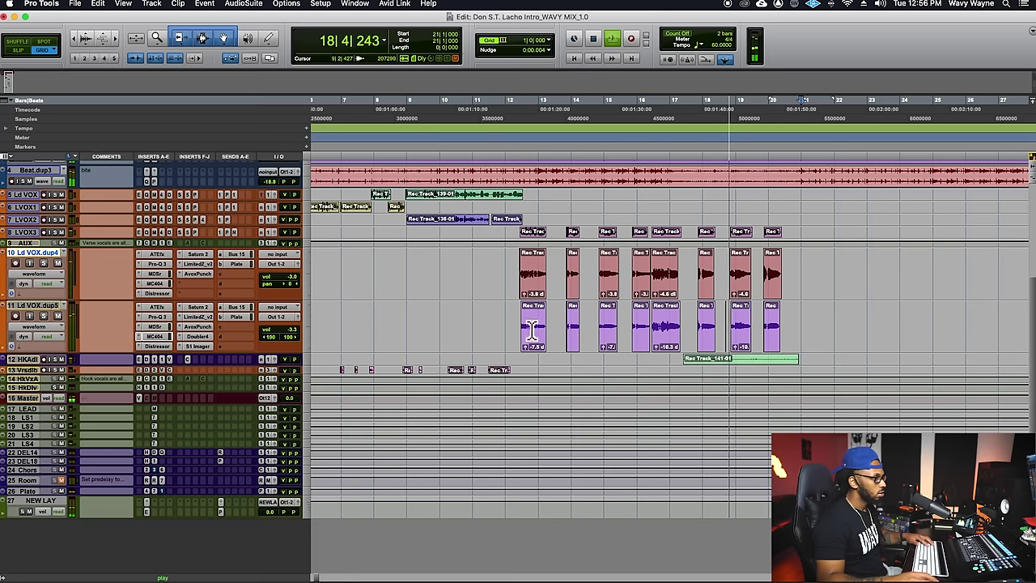
left_click(735, 330)
key("t")
key("t")
key("t")
left_click_drag(605, 331, 578, 331)
key("super+s")
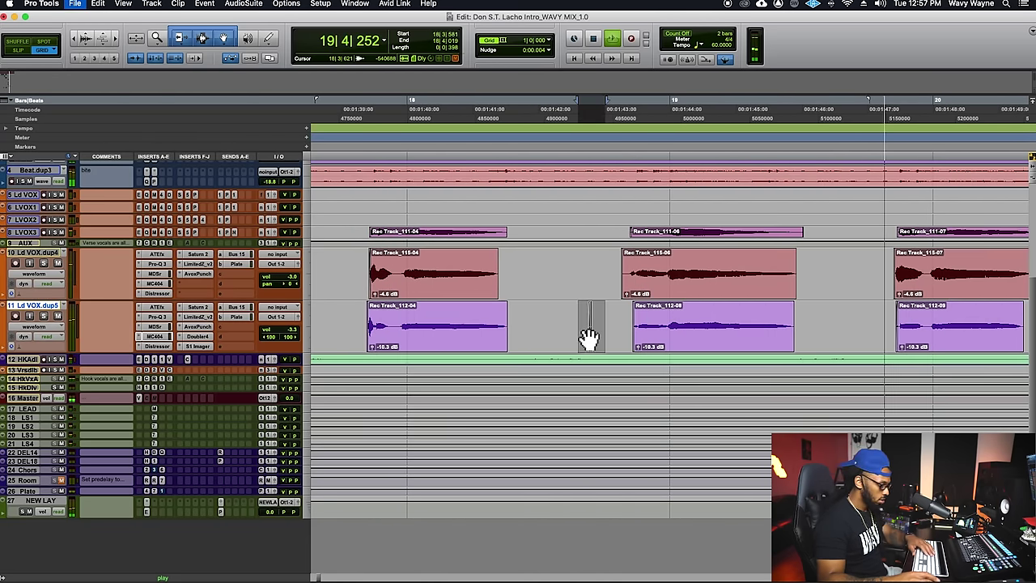
key("Delete")
key("super+s")
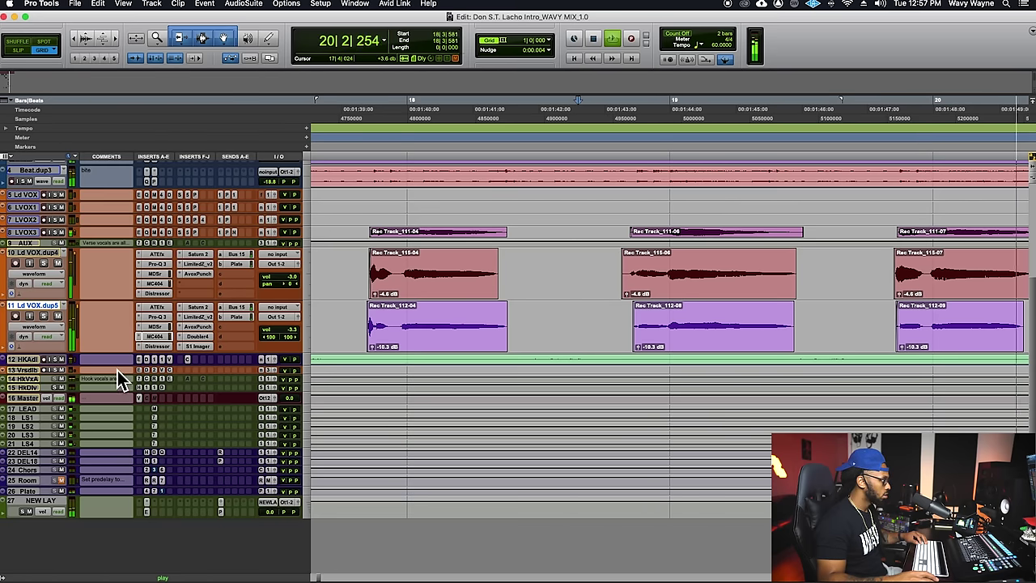
Step: Enlarge the HK Adlib track, stop playback and place the edit cursor at bar 17
left_click_drag(121, 369, 131, 526)
key("r")
key("r")
key("r")
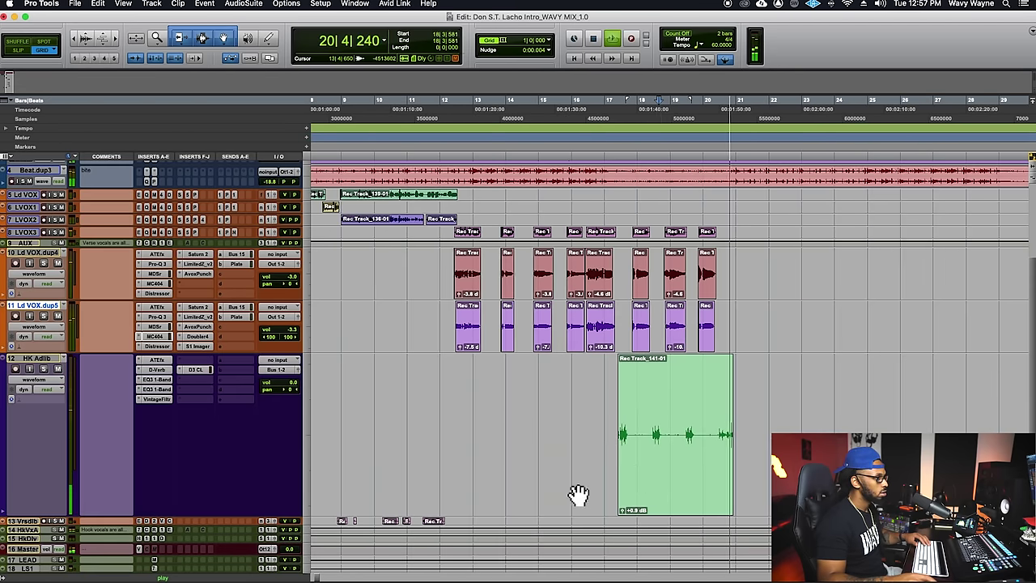
key("space")
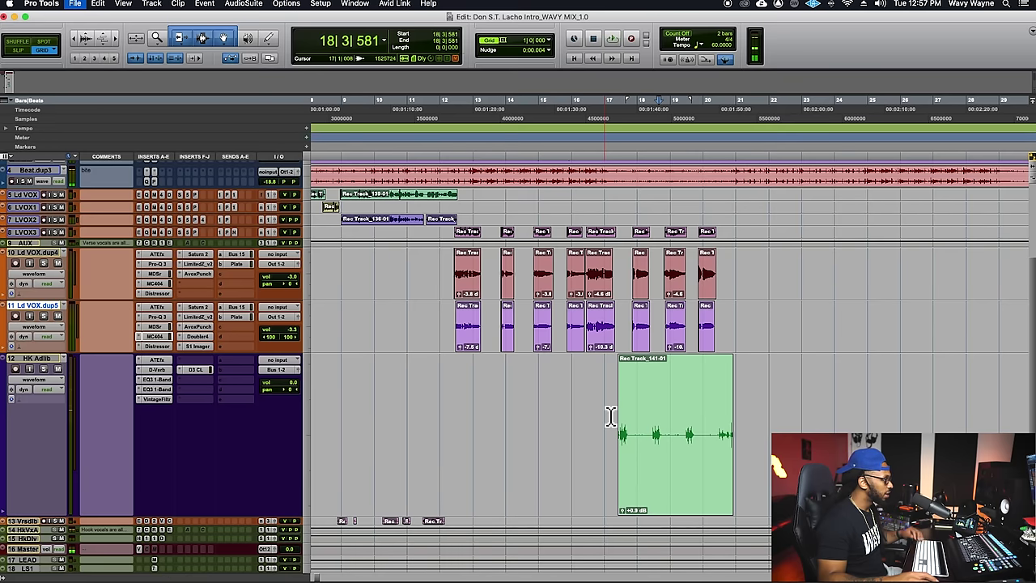
left_click(611, 417)
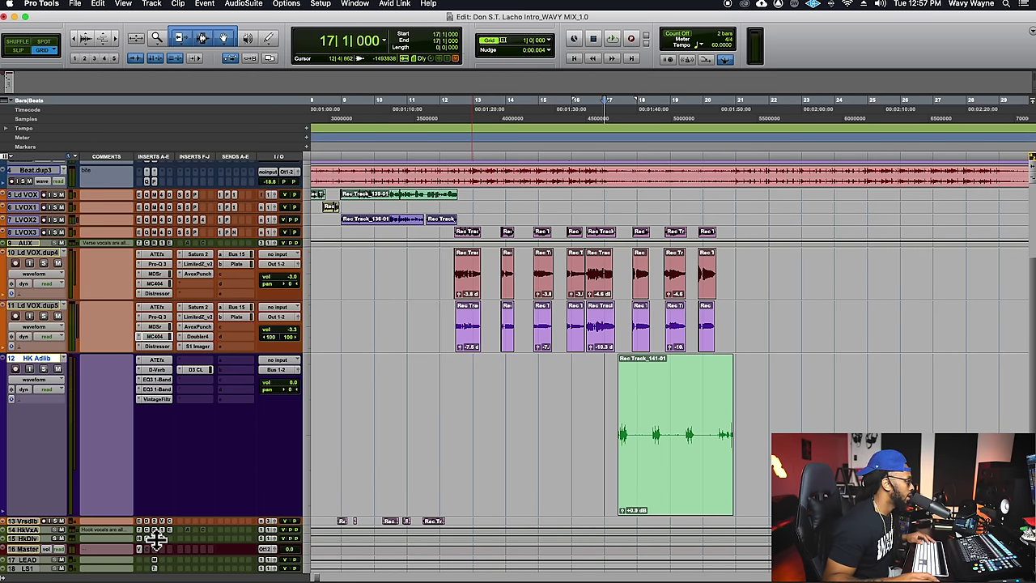
Step: Enlarge the Verse adlibs track and play its clips from just before bar 7
left_click_drag(195, 525, 193, 569)
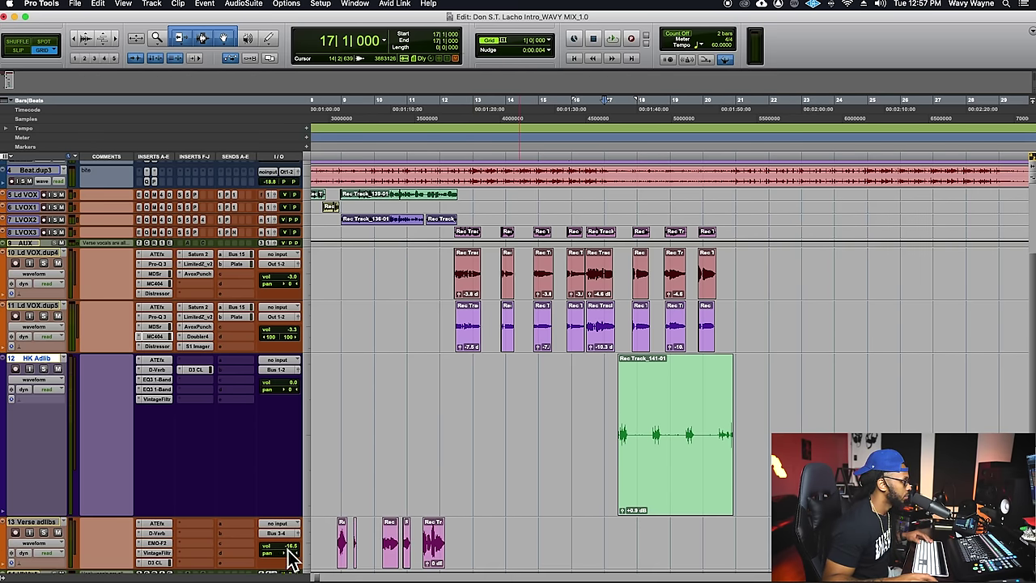
left_click(334, 541)
key("space")
key("ctrl+]")
key("ctrl+]")
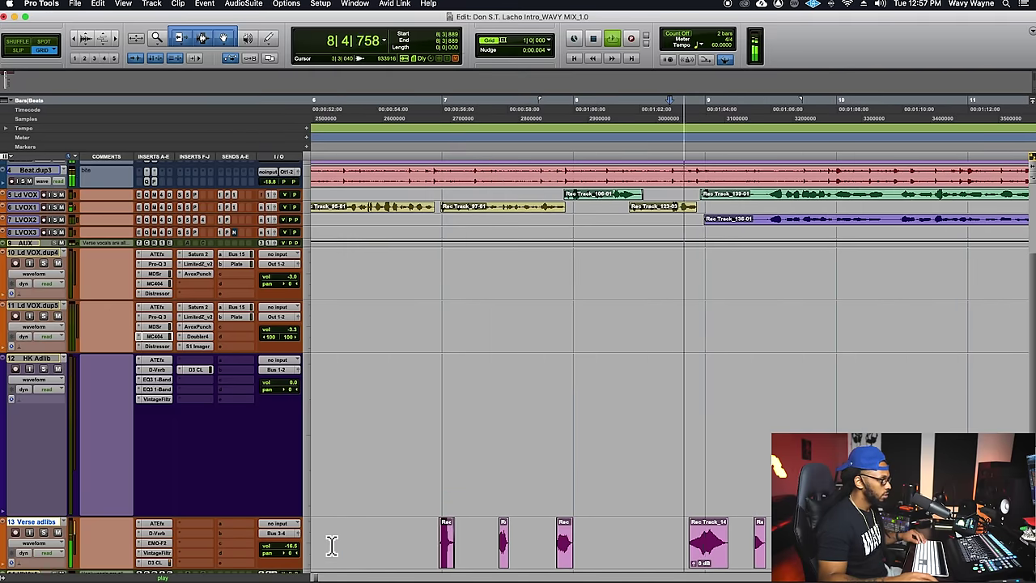
left_click(430, 536)
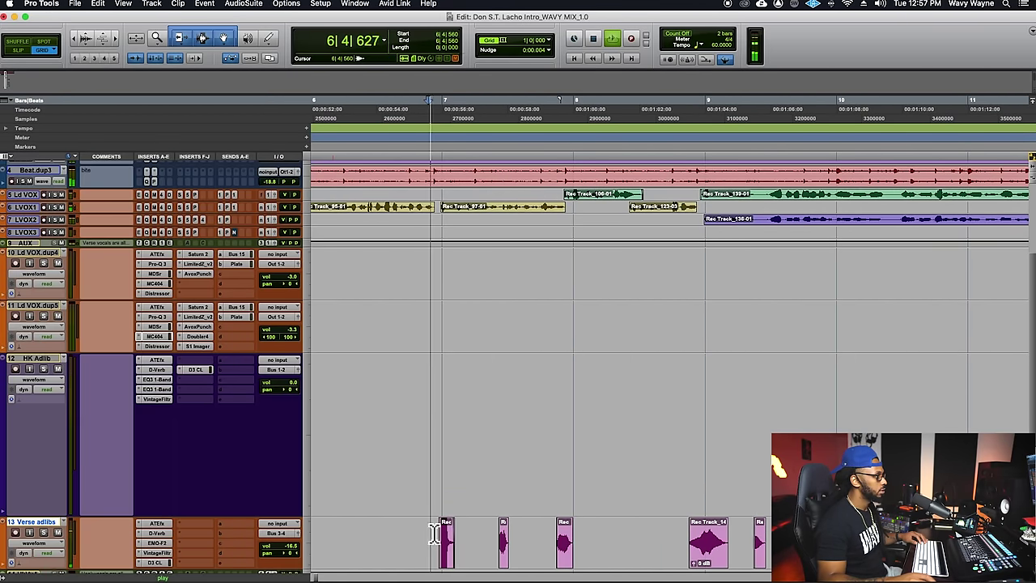
scroll(432, 528, "down", 2)
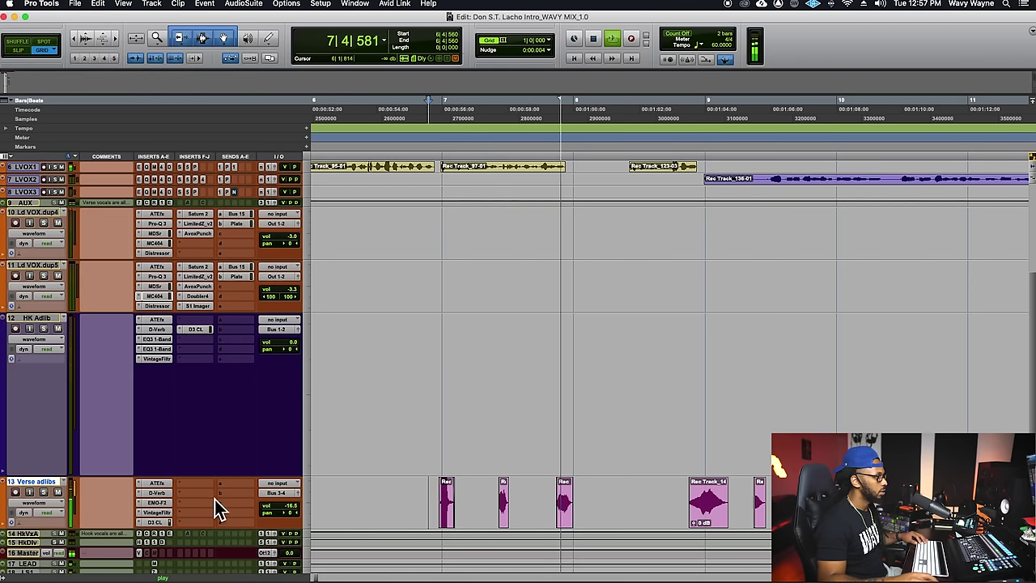
Step: Play the session from bar -3 to find where the first verse adlib comes in, and stop playback
key("r")
key("r")
key("e")
key("e")
key("r")
key("space")
key("space")
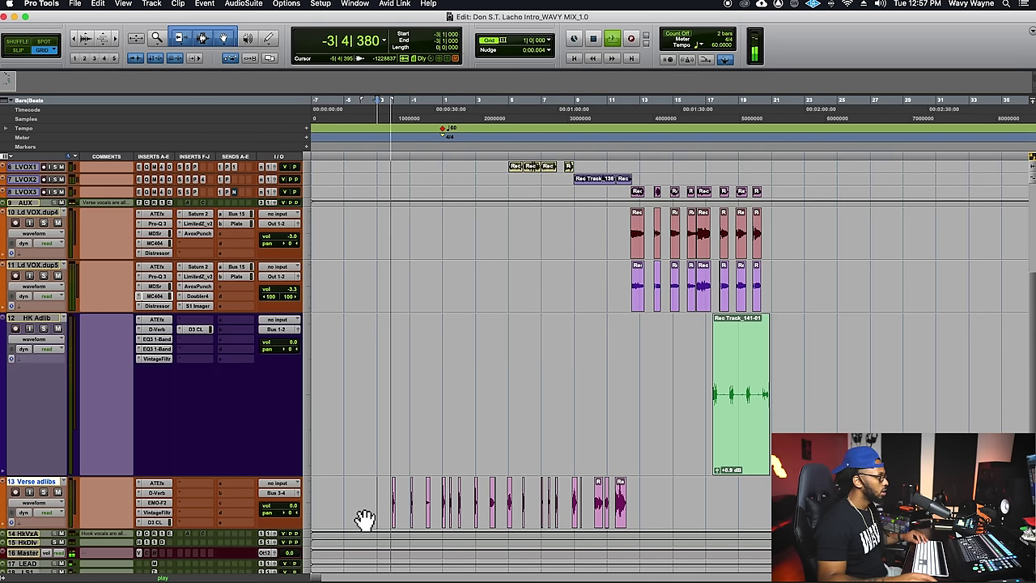
key("space")
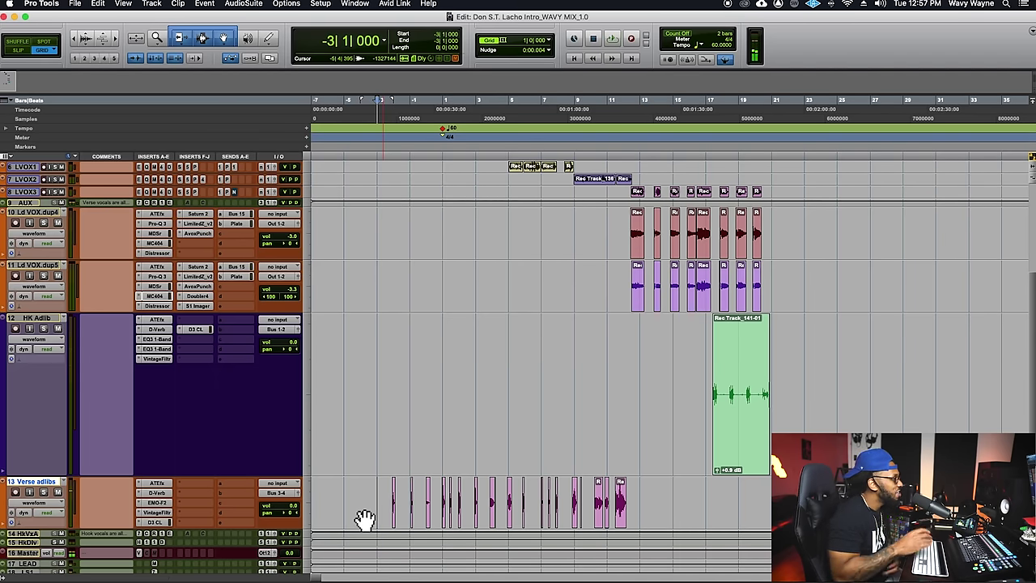
Step: Review the Vintage Filter, D3 CL, EMO-F2, D-Verb and Auto-Tune EFX+ inserts on the Verse adlibs track in the Mix window
key("super+equal")
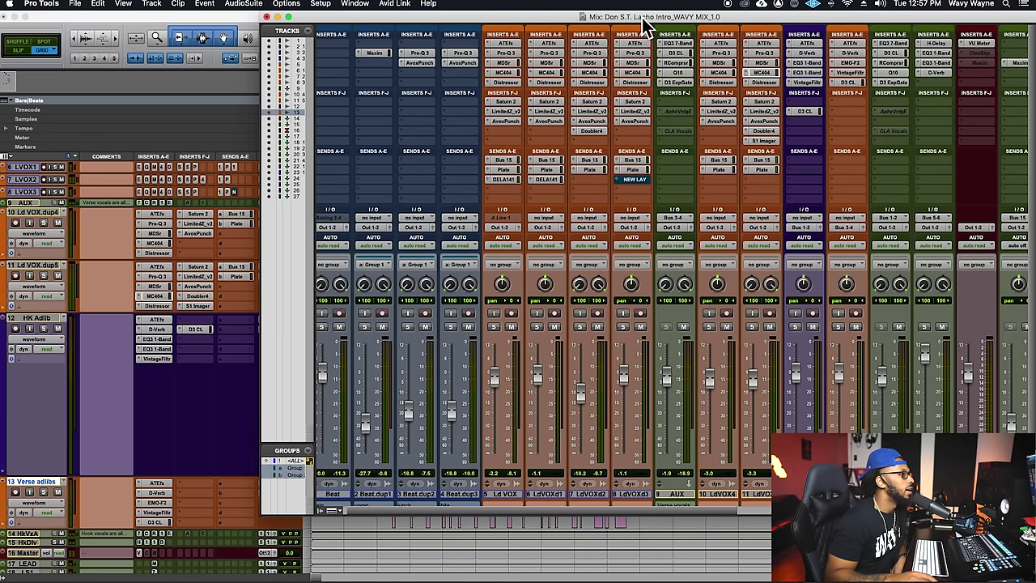
left_click_drag(779, 17, 727, 17)
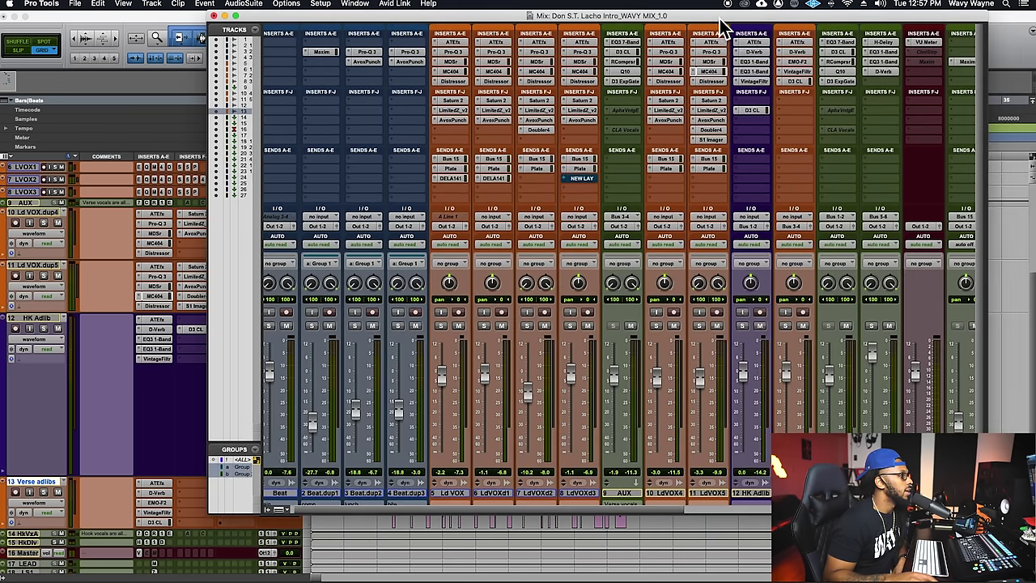
left_click(804, 72)
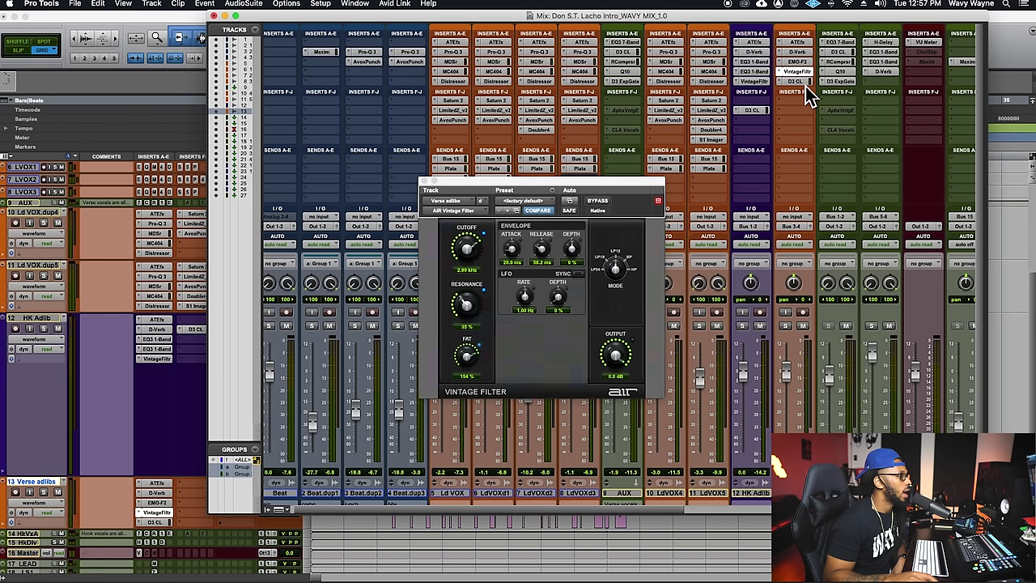
left_click(805, 81)
left_click(805, 62)
left_click(805, 52)
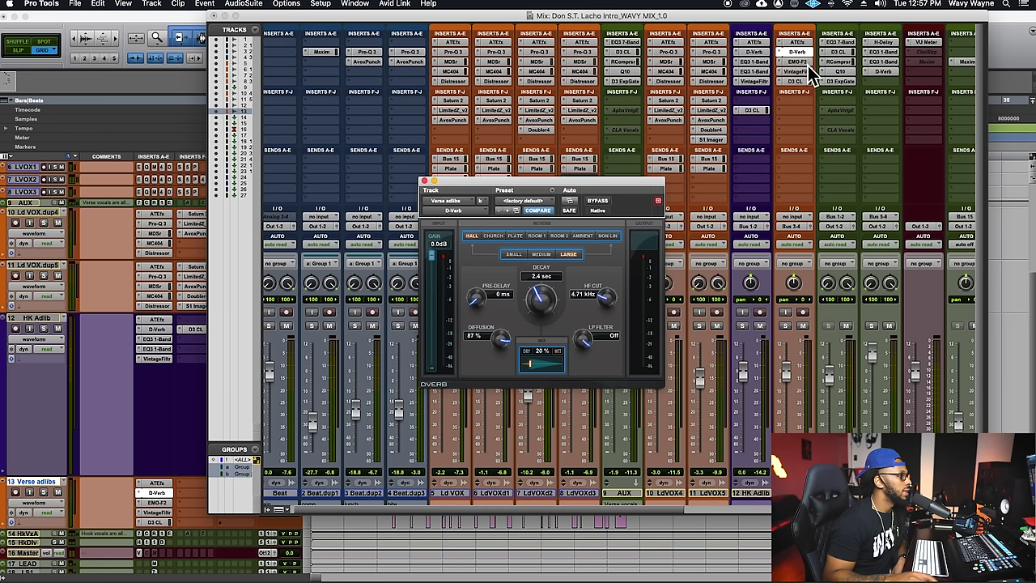
left_click(812, 73)
left_click(808, 64)
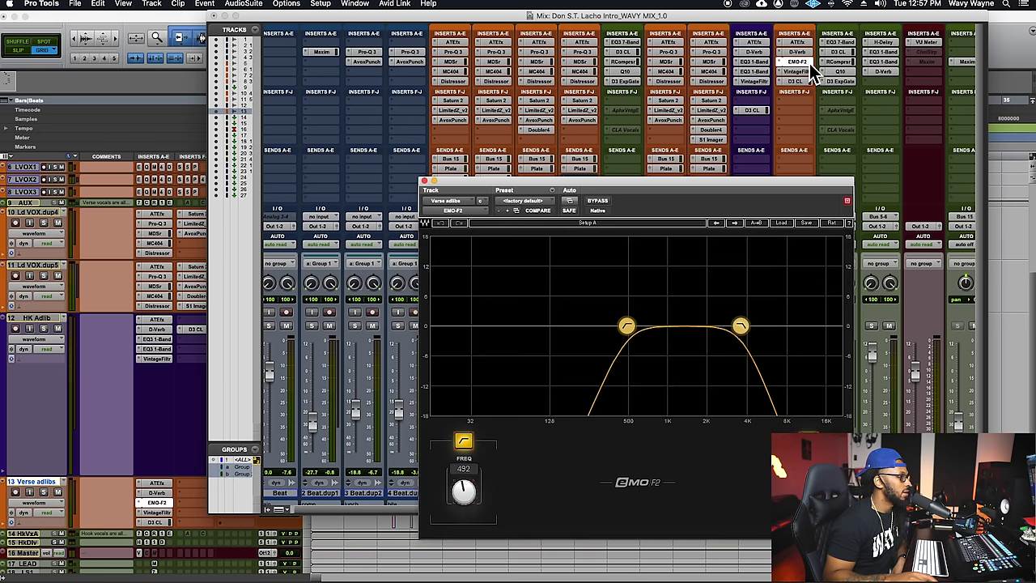
left_click(808, 53)
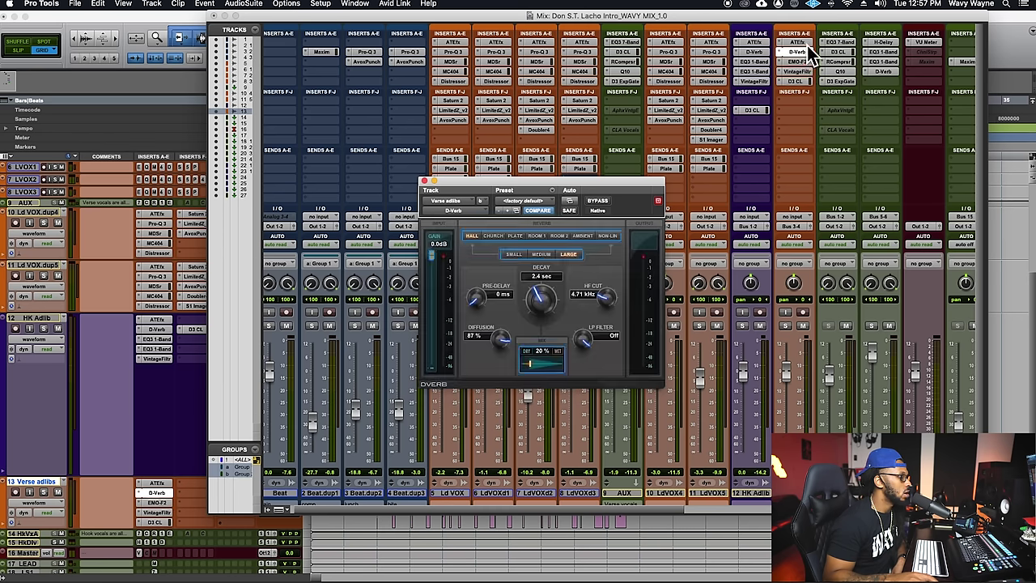
left_click(808, 46)
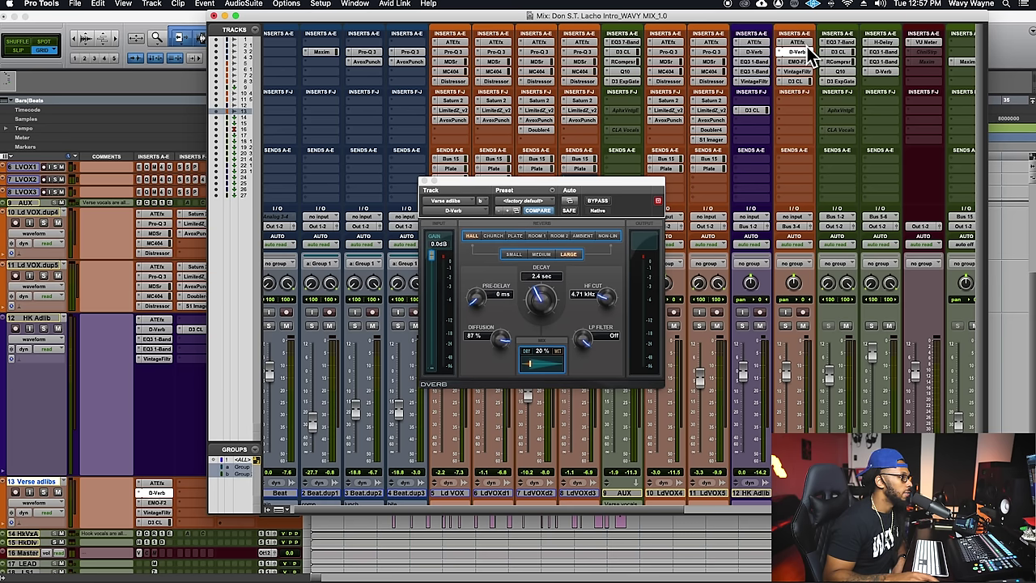
left_click(802, 42)
Step: Play the session from before bar -3, return to the Mix window and close the Verse adlibs Auto-Tune plug-in
key("super+equal")
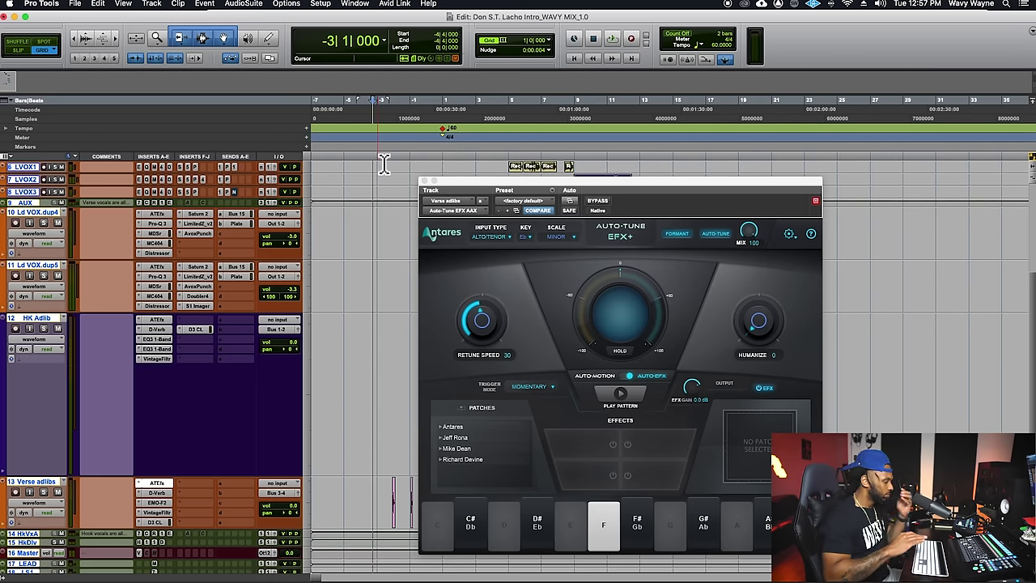
key("space")
key("super+equal")
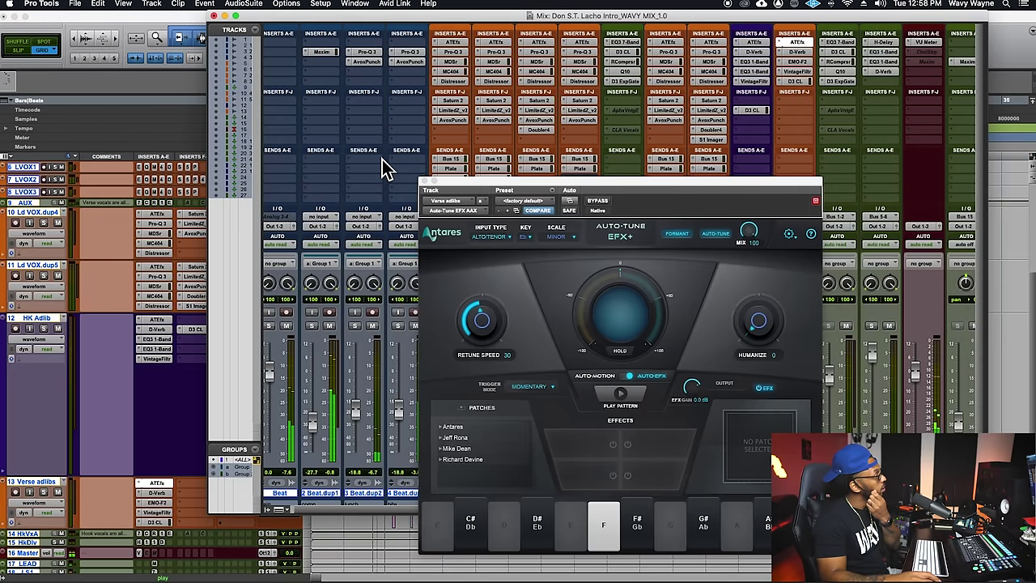
left_click(424, 181)
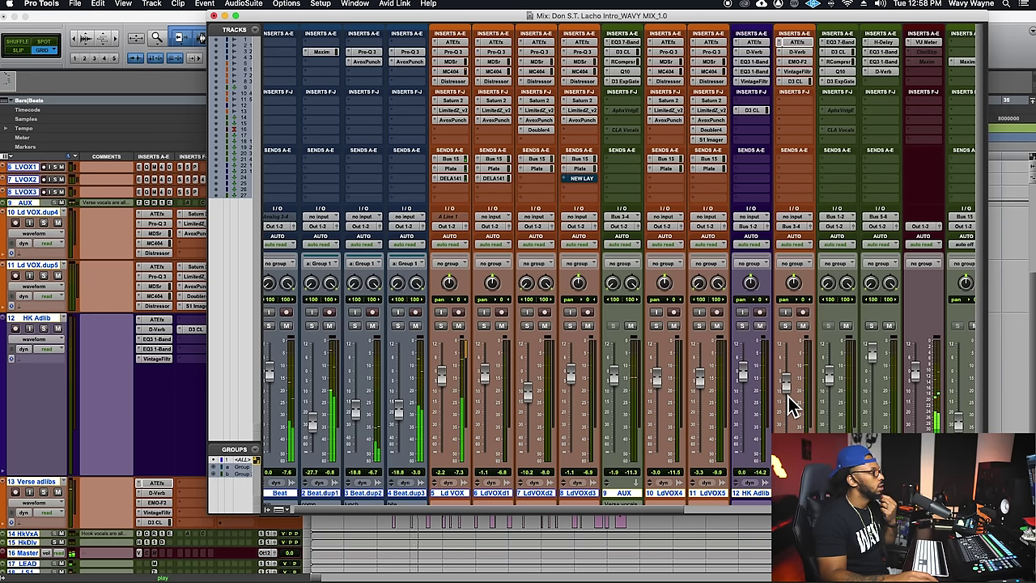
Step: Insert the MondoMod (mono/stereo) plug-in in the first F-J insert slot of the Verse adlibs track
left_click(790, 108)
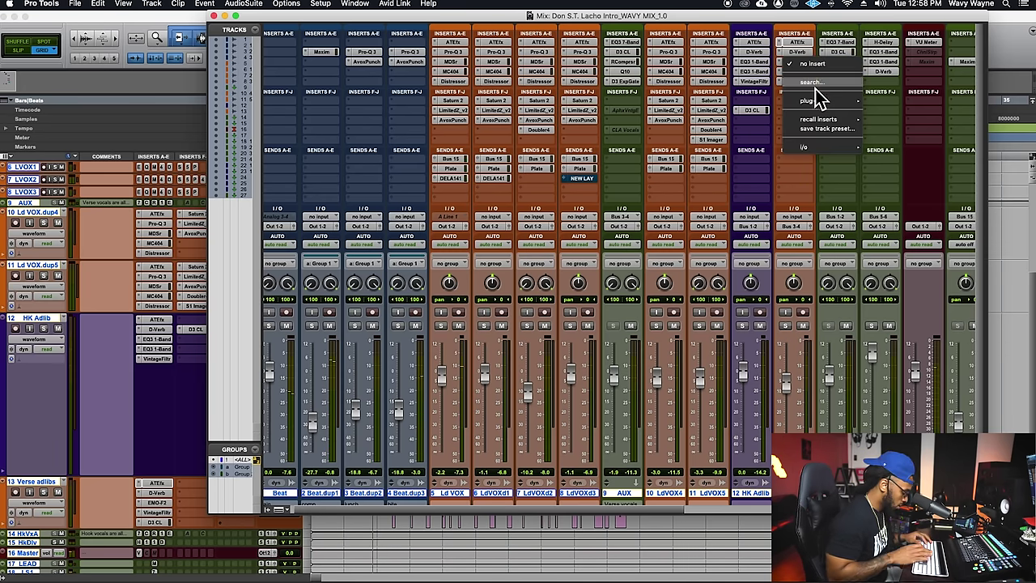
left_click(815, 88)
type("mo")
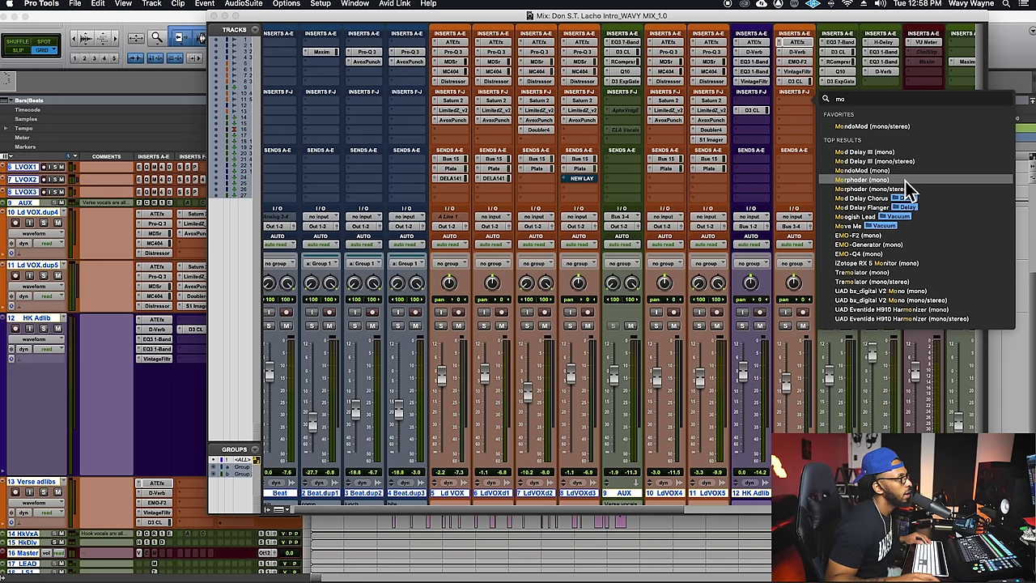
left_click(889, 127)
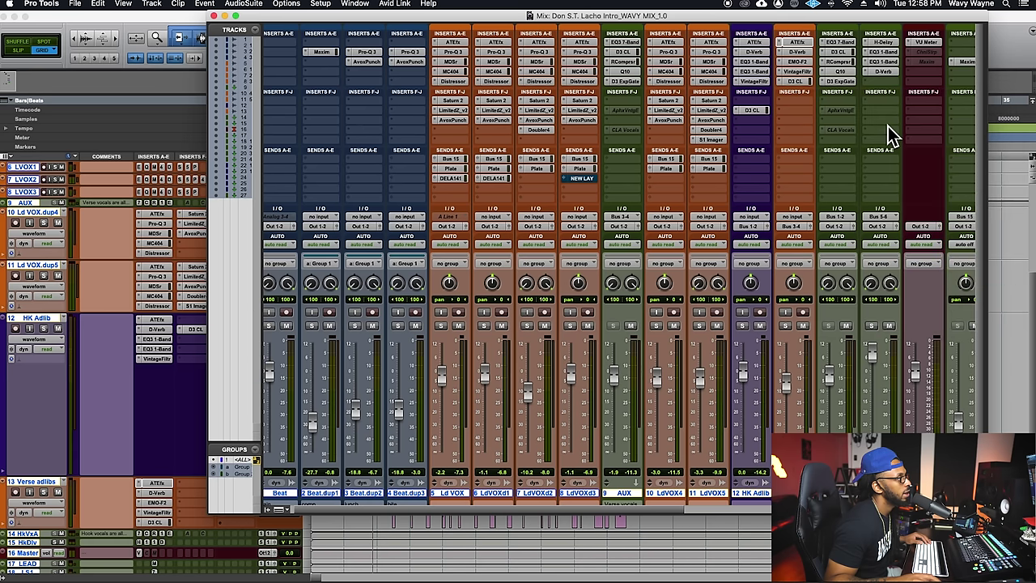
Step: Set MondoMod's tempo sync to Auto with a x0.25 multiplier, start playback and save the session
left_click(427, 249)
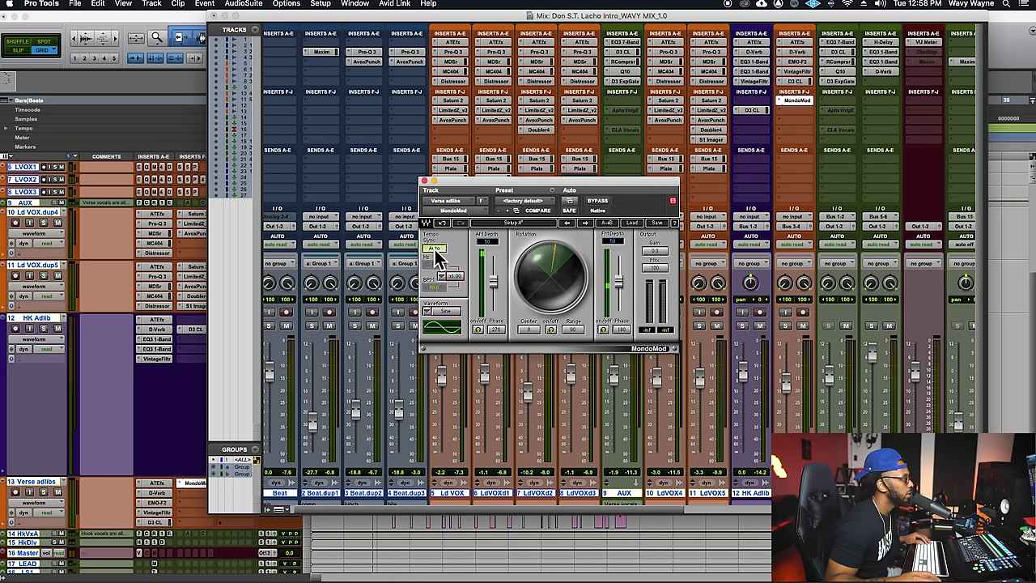
left_click(445, 280)
left_click(455, 296)
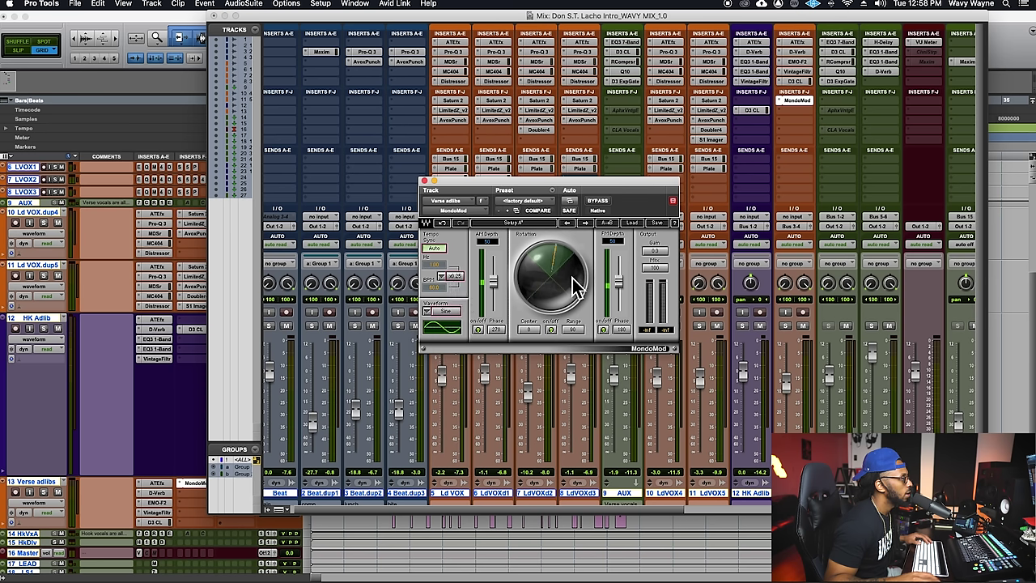
key("space")
key("super+s")
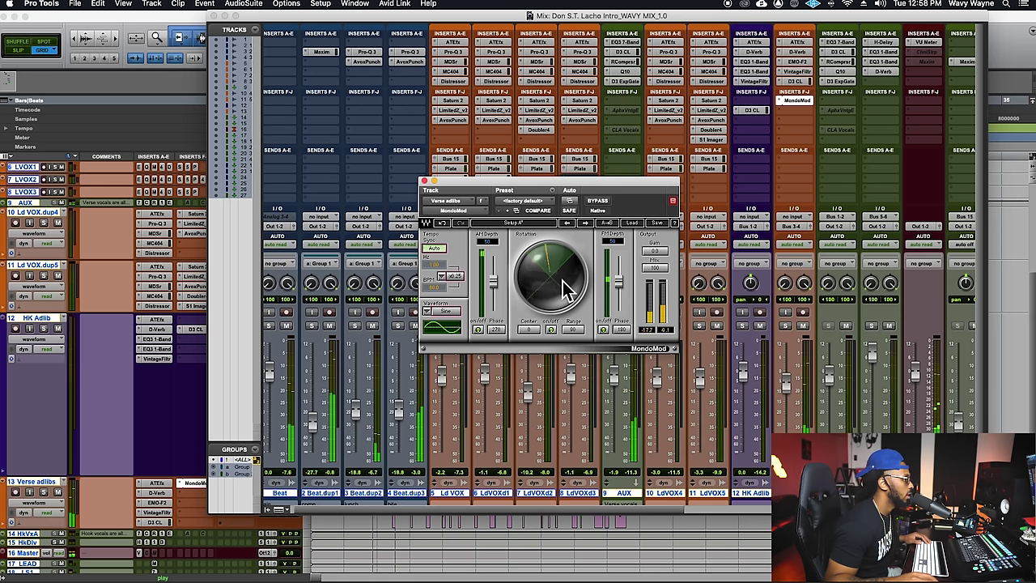
Step: Lower the Verse adlibs fader to -10.2 dB and check the MC404 multi-band compressor on Ld VOX
left_click(793, 408)
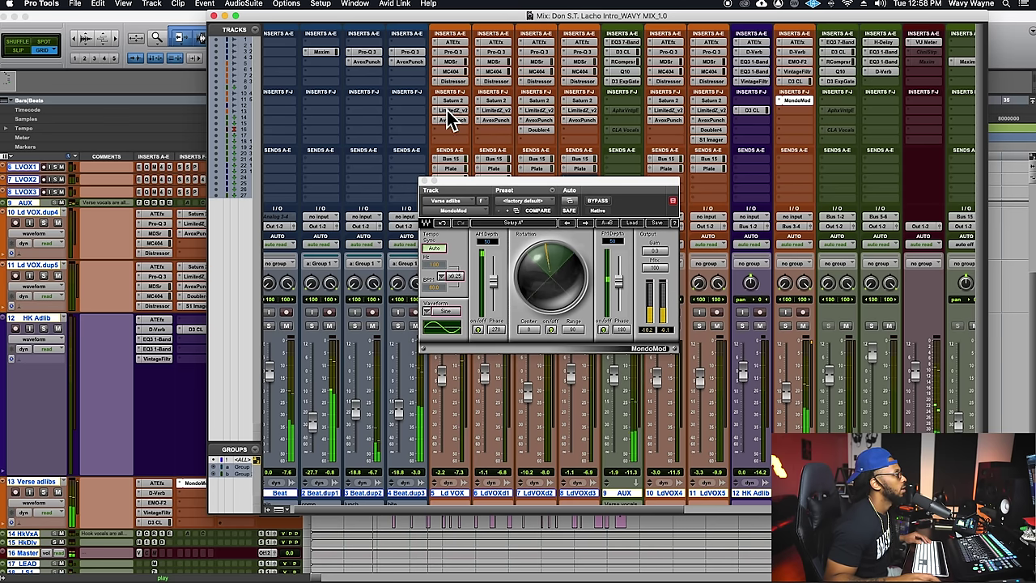
left_click(455, 72)
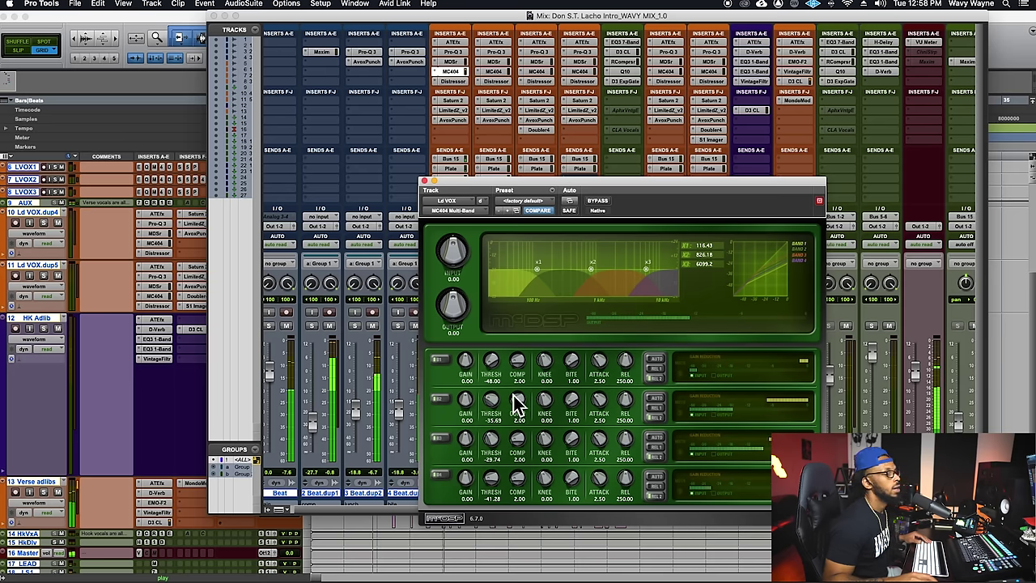
left_click(424, 180)
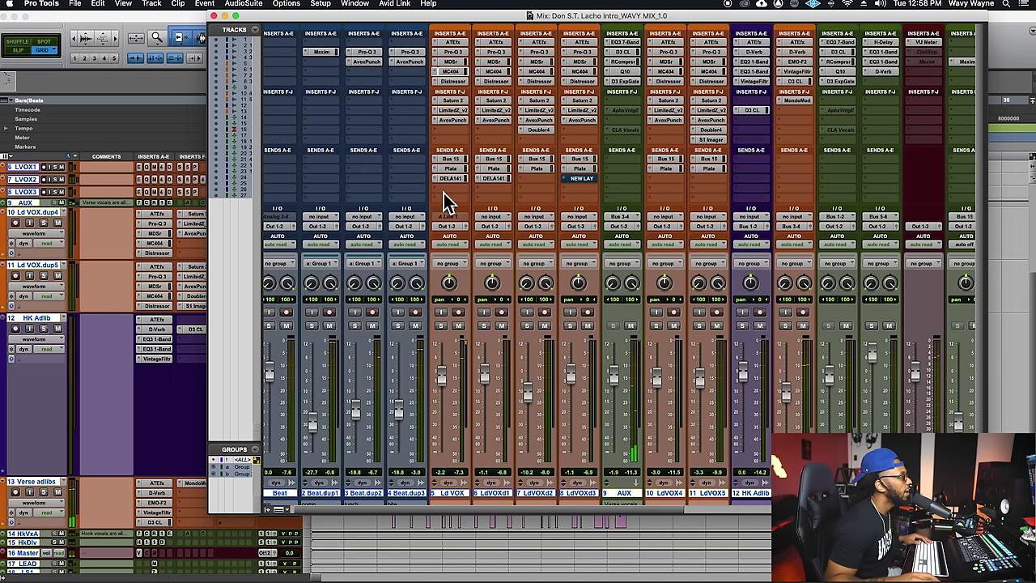
Step: Create a send on Ld VOX to a new stereo aux input track named Slap, placed next to the current track
left_click(444, 192)
mouse_move(490, 243)
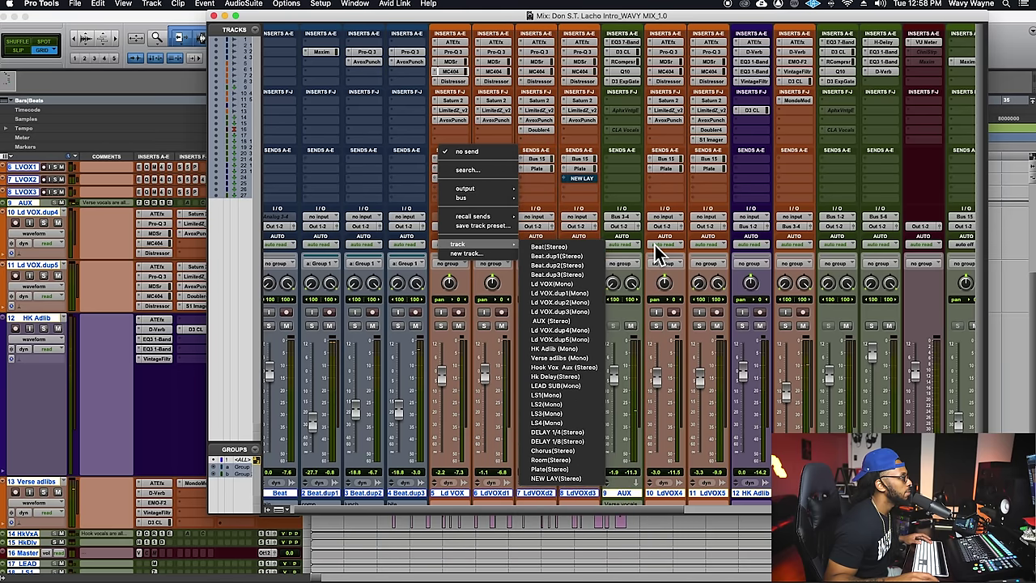
left_click(394, 206)
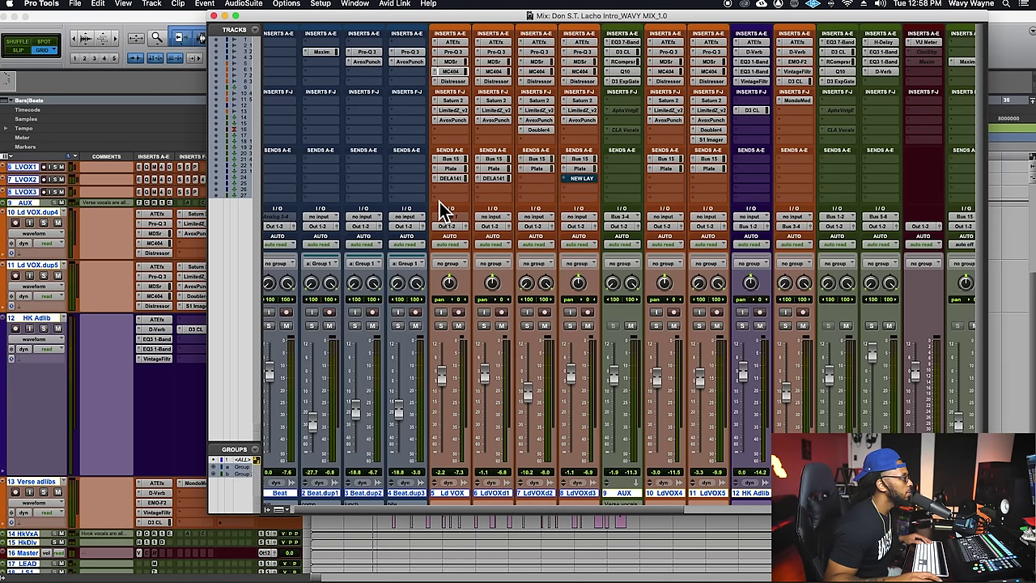
left_click(440, 202)
left_click(447, 268)
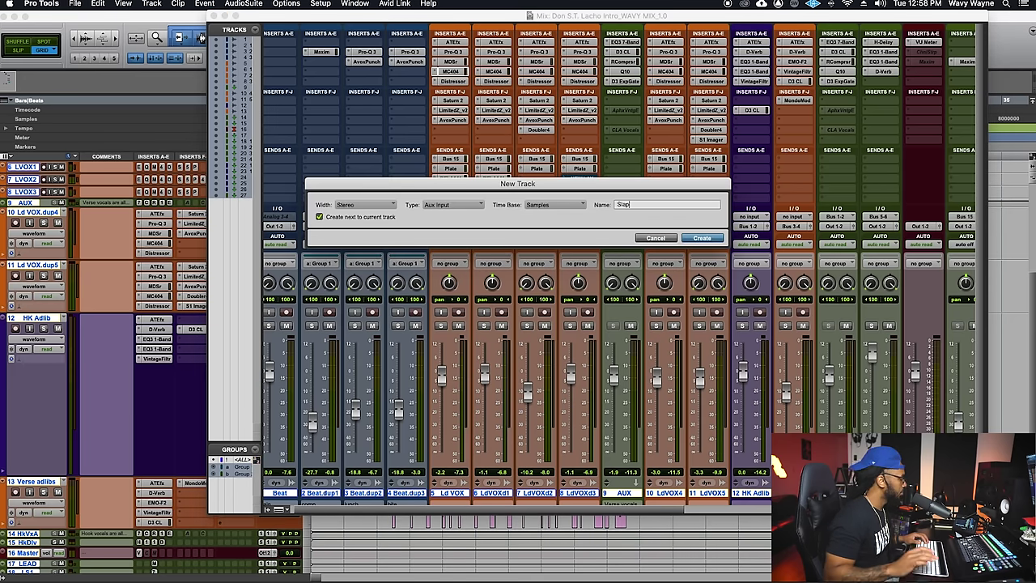
key("Return")
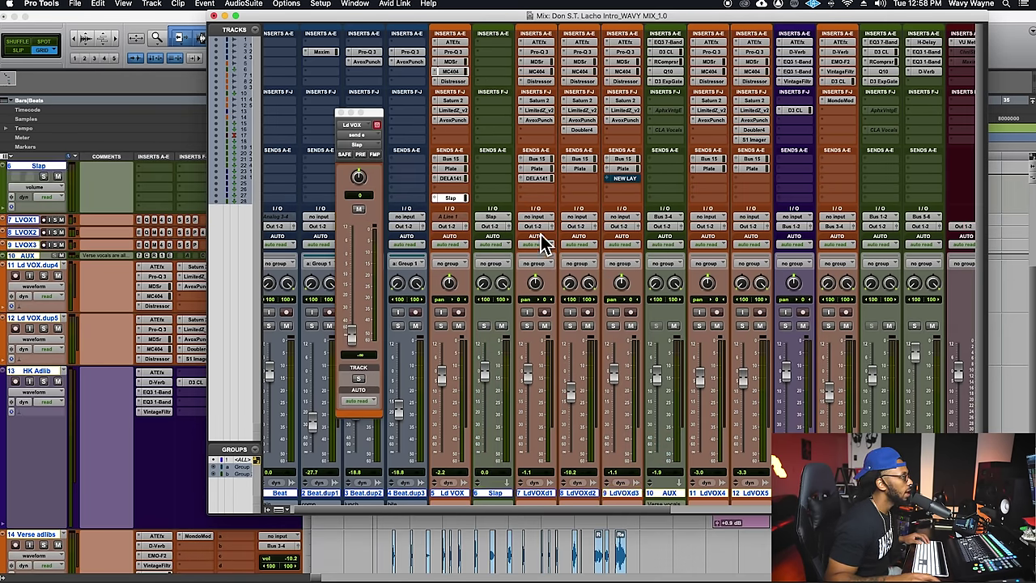
Step: Insert the stereo EchoBoy delay on the Slap track and load its Vocal preset Classic Tape Slap 15 ips
left_click(495, 46)
mouse_move(540, 51)
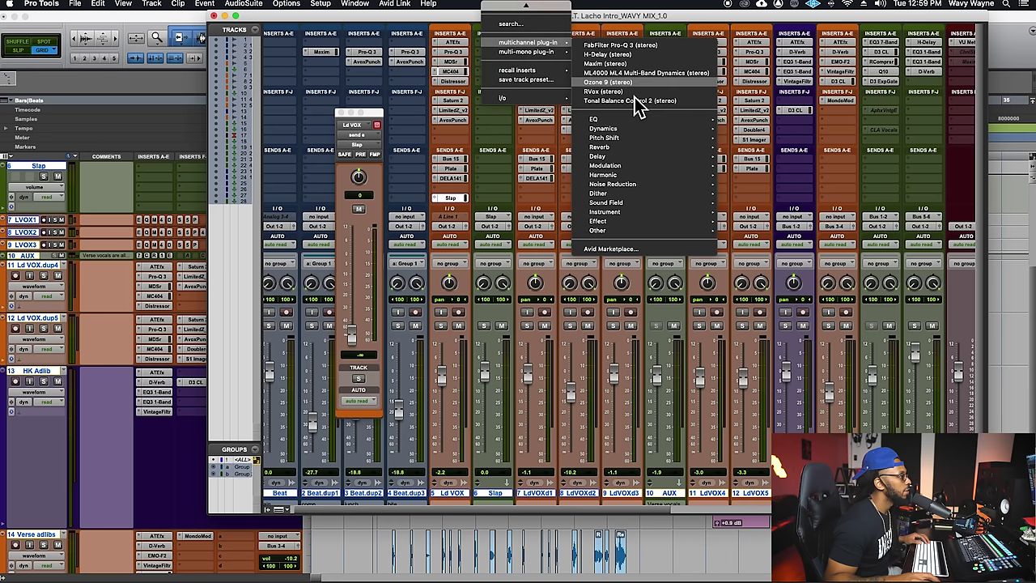
mouse_move(655, 158)
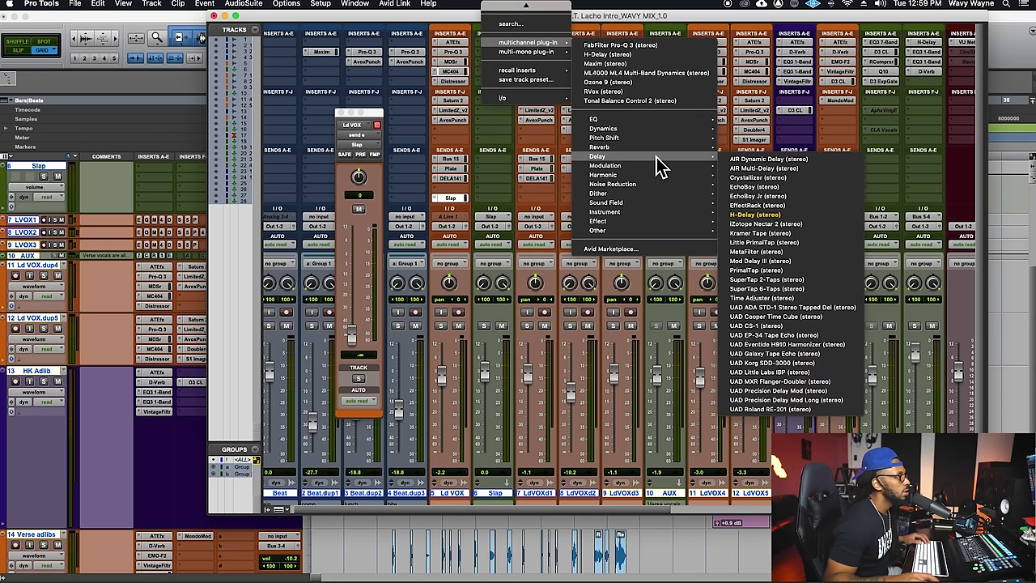
left_click(793, 198)
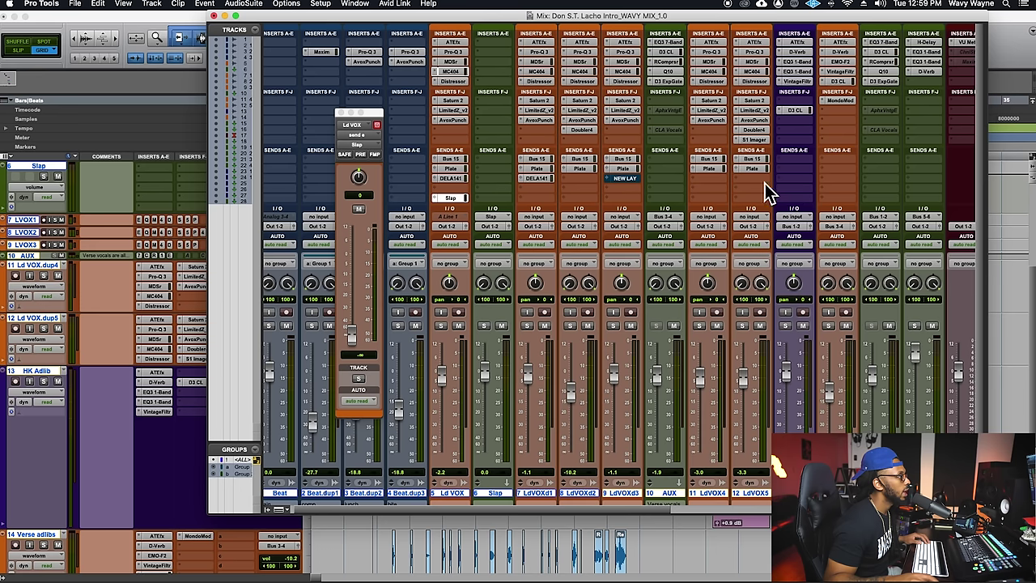
left_click(531, 227)
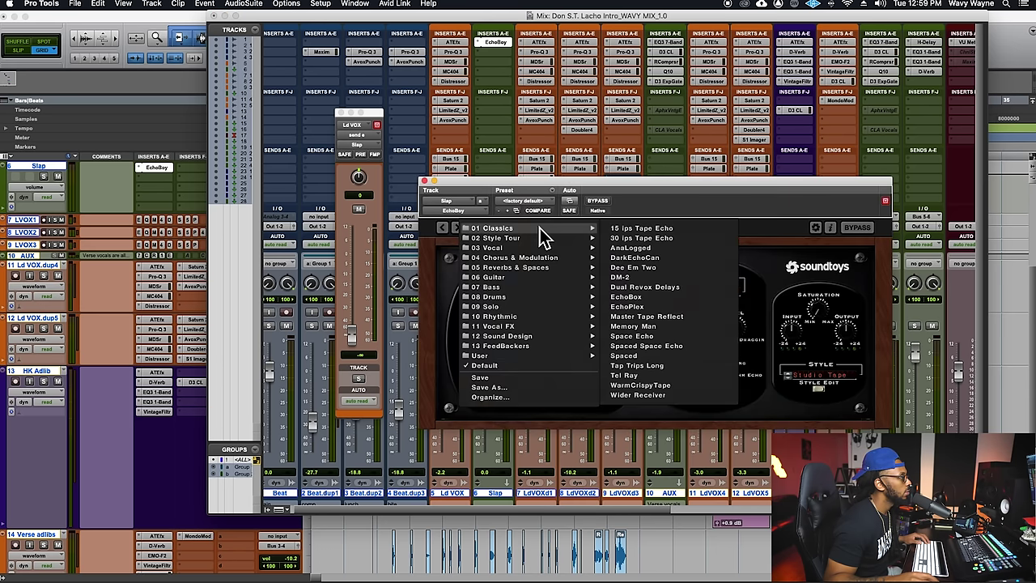
mouse_move(545, 258)
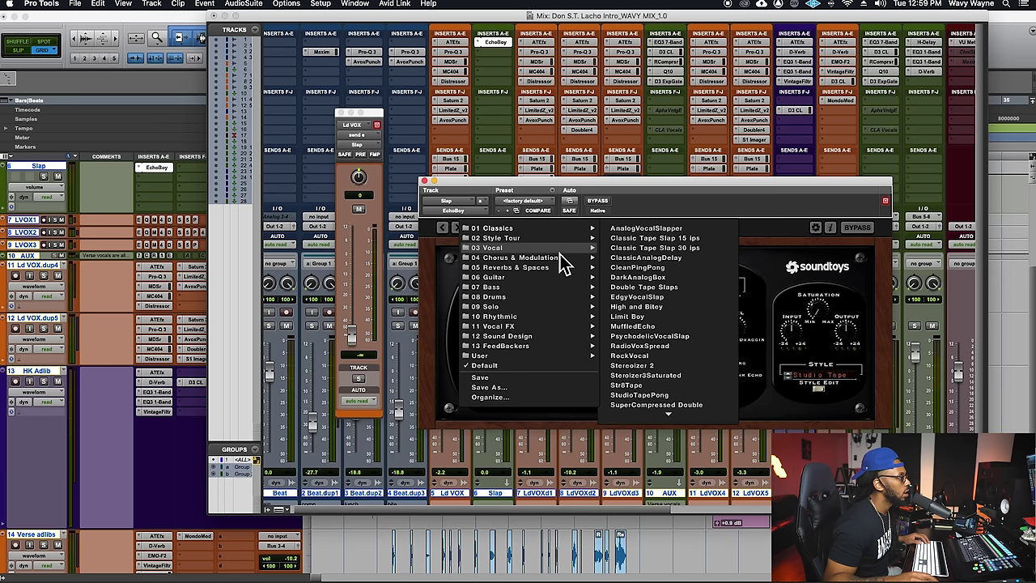
mouse_move(550, 327)
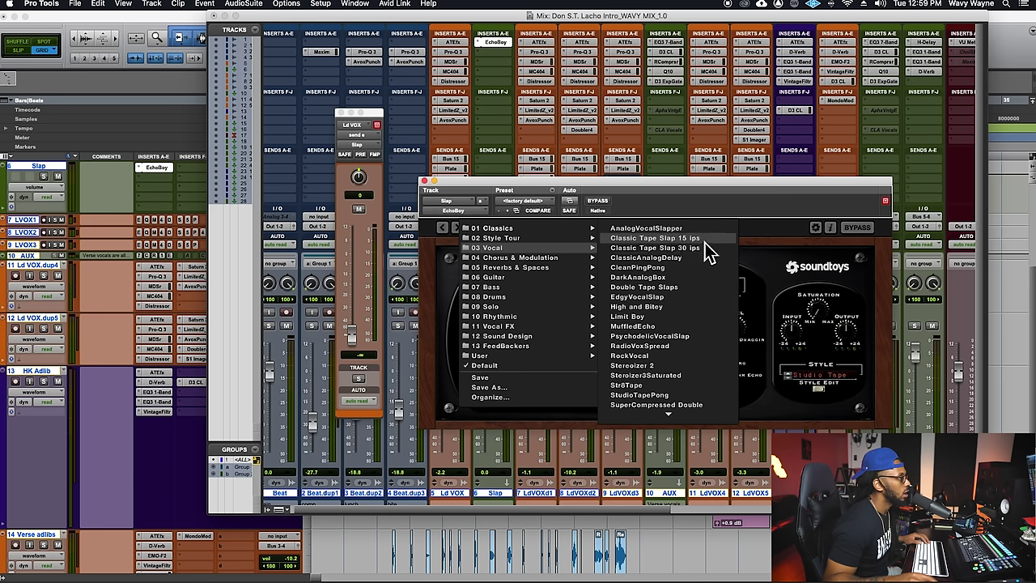
left_click(696, 239)
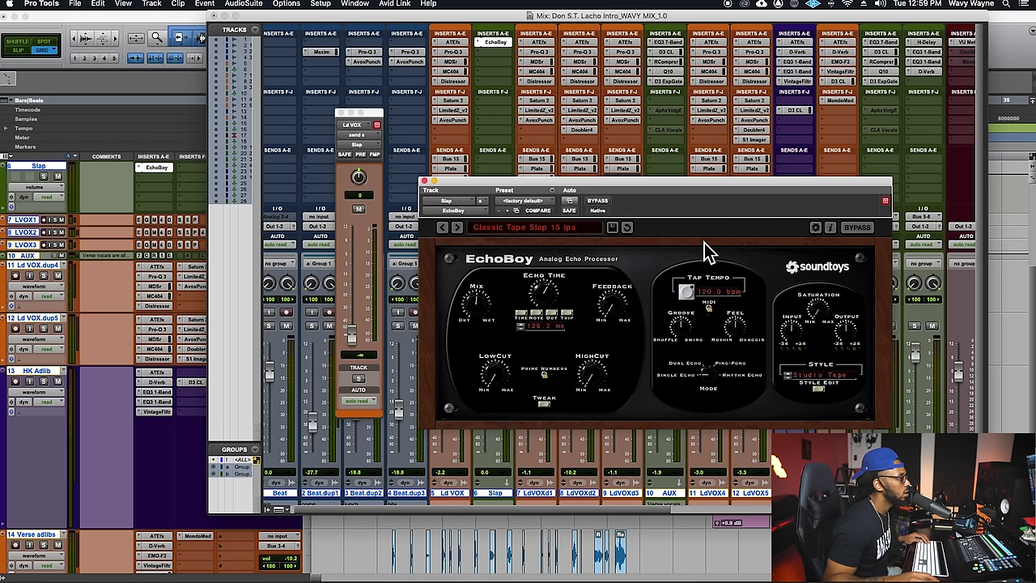
Step: Turn EchoBoy's Mix towards wet, set Ld VOX's Slap send level to -17.7 dB during playback, and close EchoBoy
left_click(357, 347)
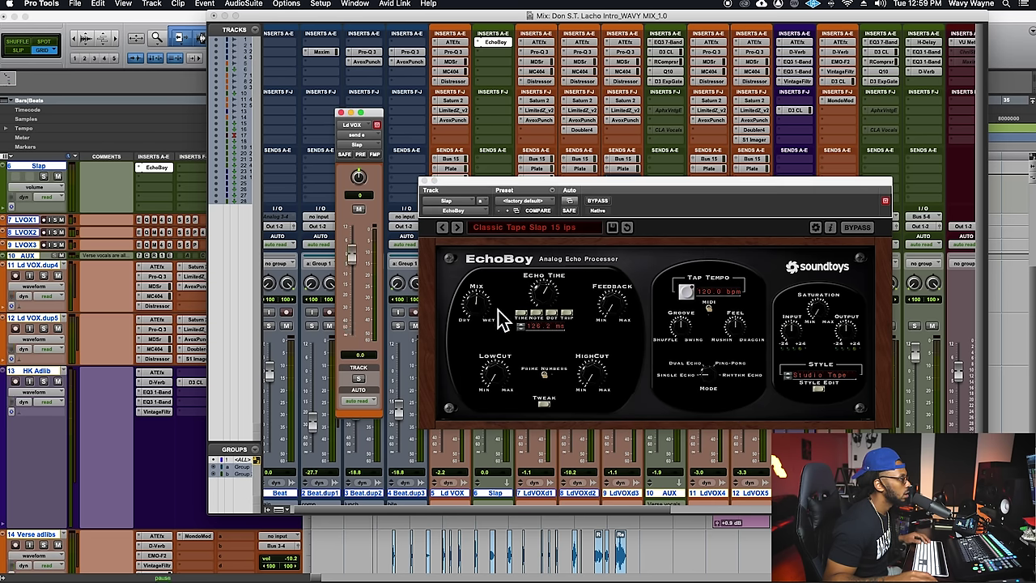
left_click(481, 336)
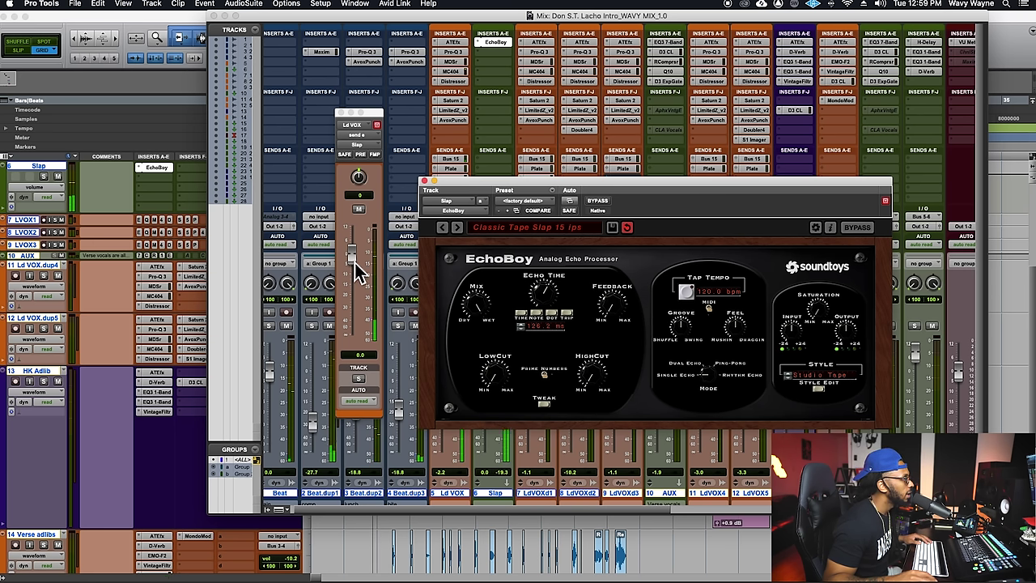
left_click_drag(359, 272, 362, 293)
left_click(603, 395)
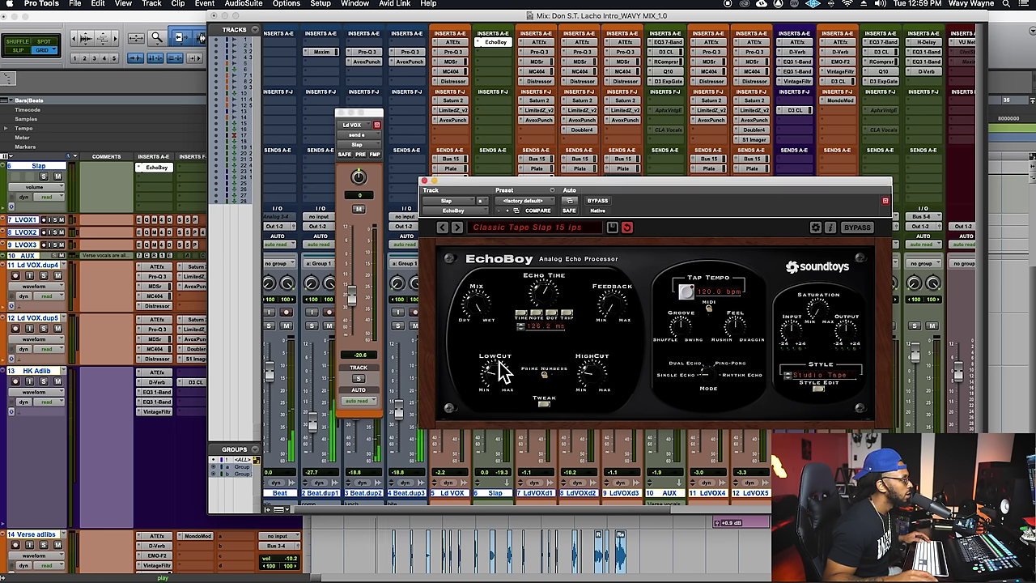
mouse_move(354, 306)
left_mouse_down()
mouse_move(358, 262)
mouse_move(360, 293)
left_mouse_up()
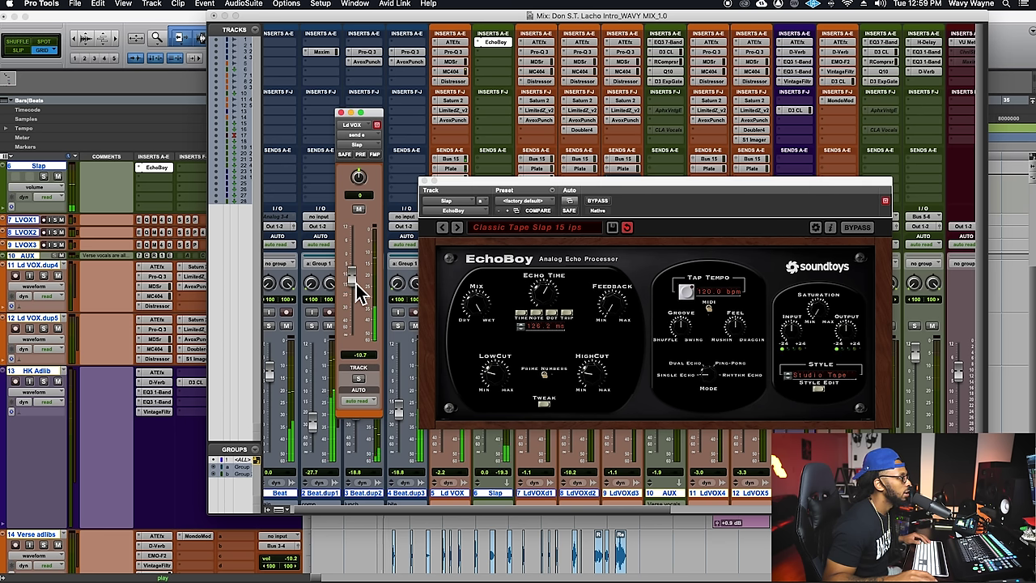
left_click_drag(361, 299, 354, 307)
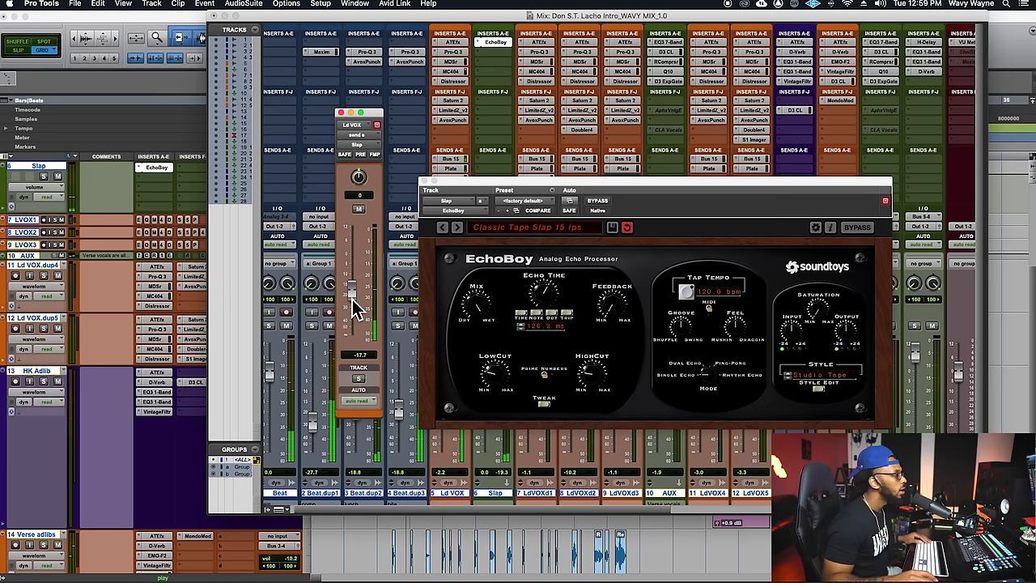
left_click(425, 182)
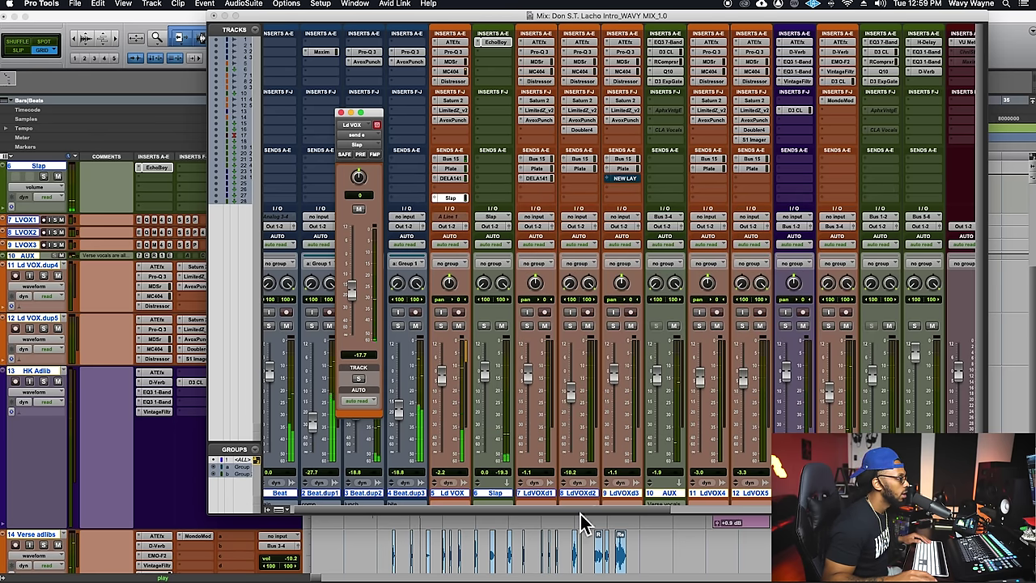
Step: Move the Slap aux track to the end of the mixer, after the NEW LAY track
left_click(497, 494)
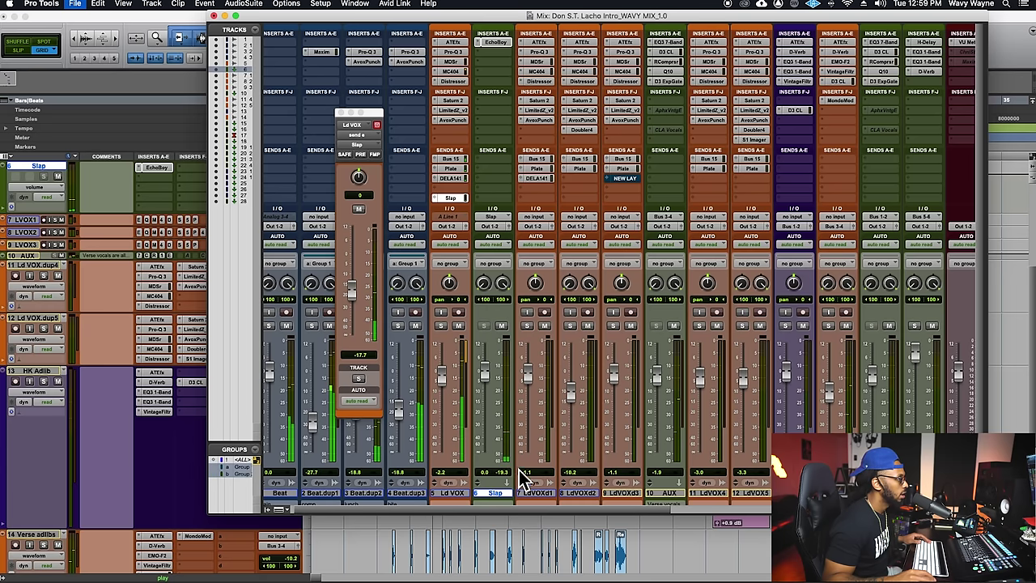
scroll(497, 495, "right", 10)
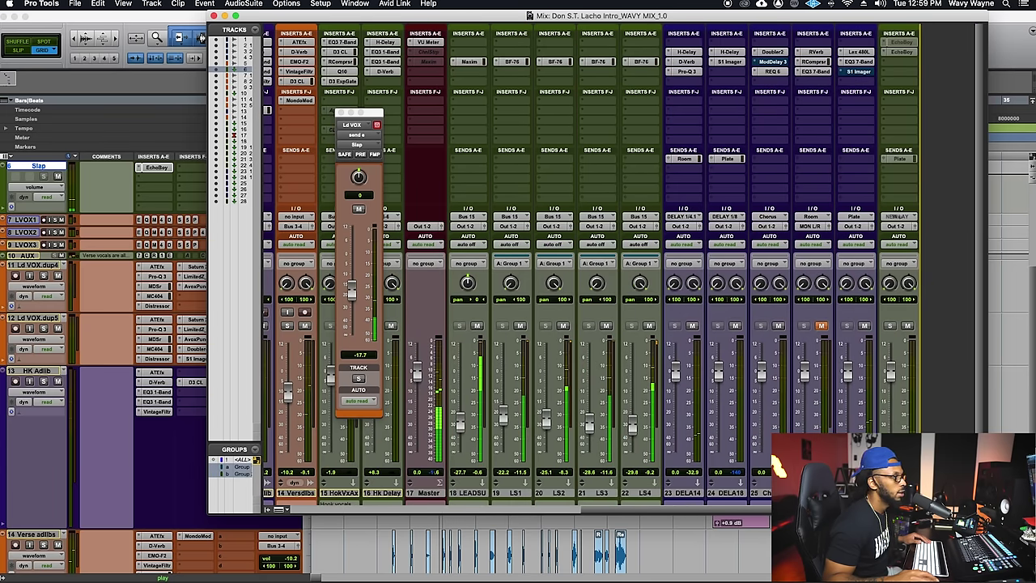
scroll(770, 446, "left", 8)
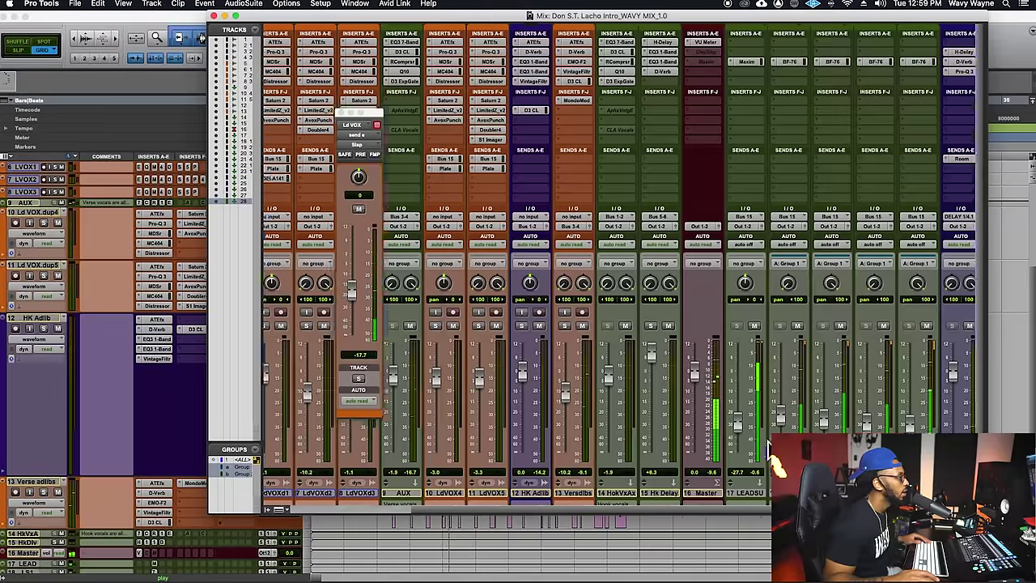
scroll(769, 449, "left", 5)
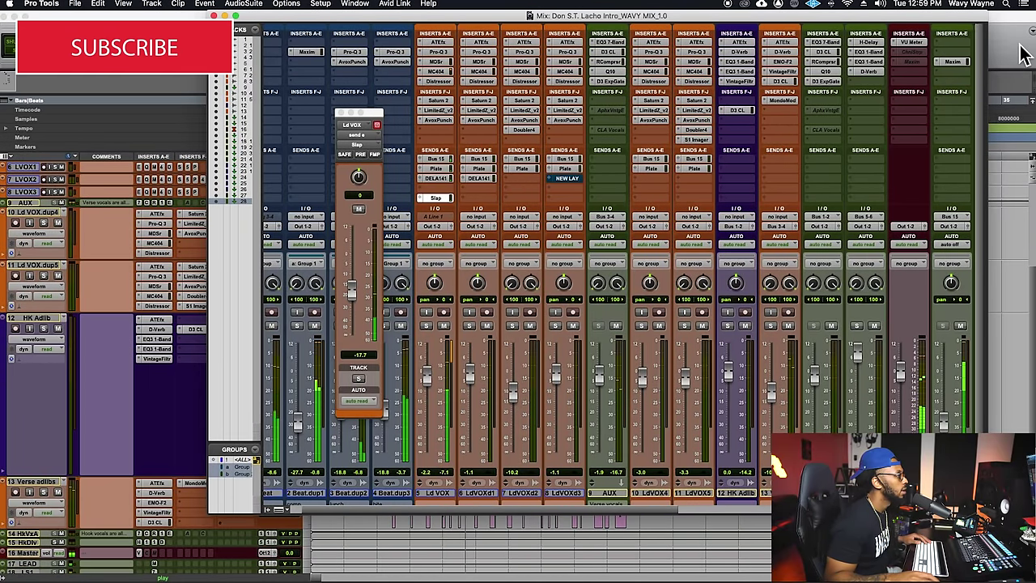
Step: Open Ld VOX's DELAY 1/4.1 send fader and start playback from 0|1|000 in the Edit window
left_click(441, 179)
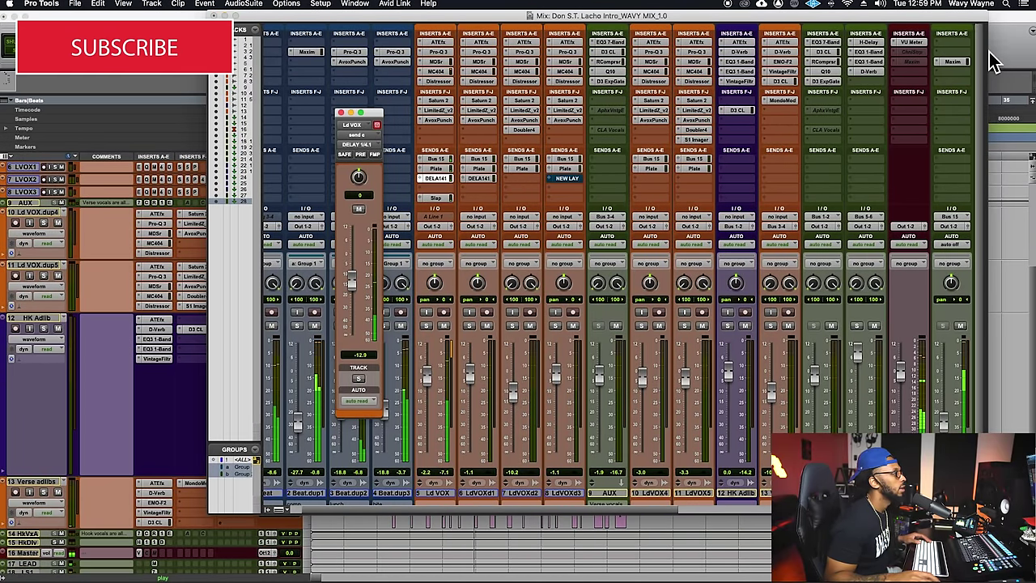
key("super+equal")
scroll(512, 197, "up", 3)
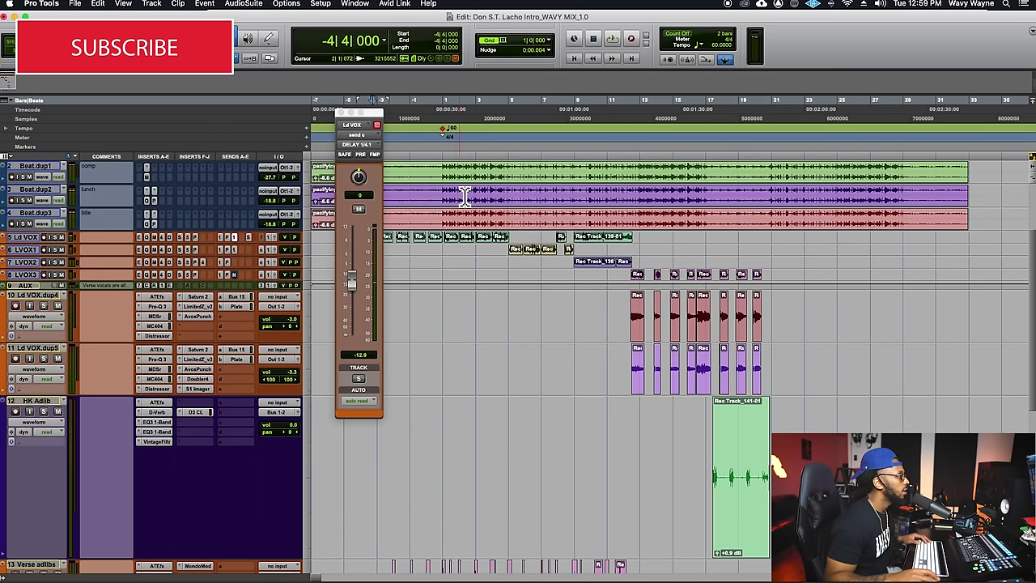
left_click(443, 164)
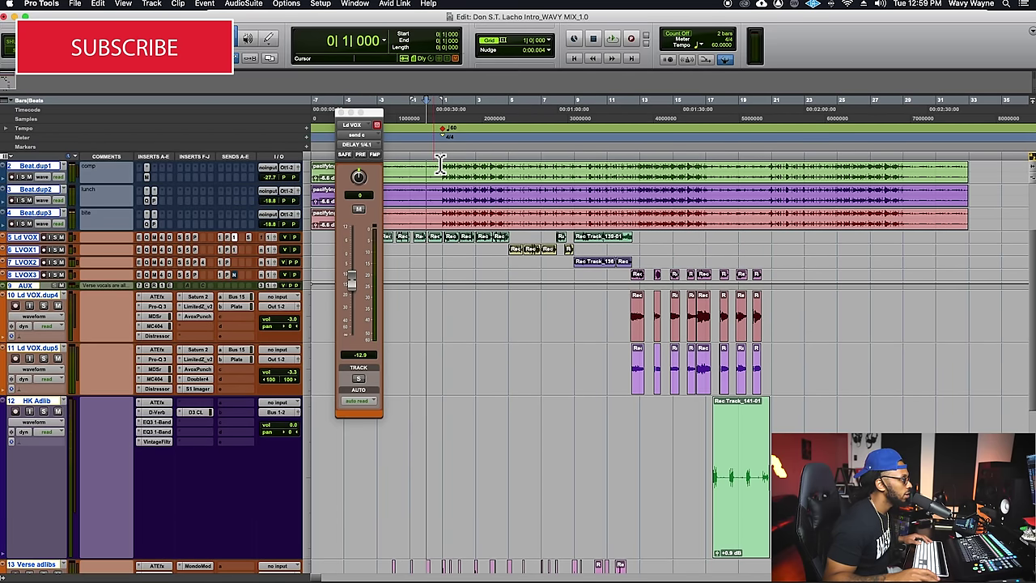
key("space")
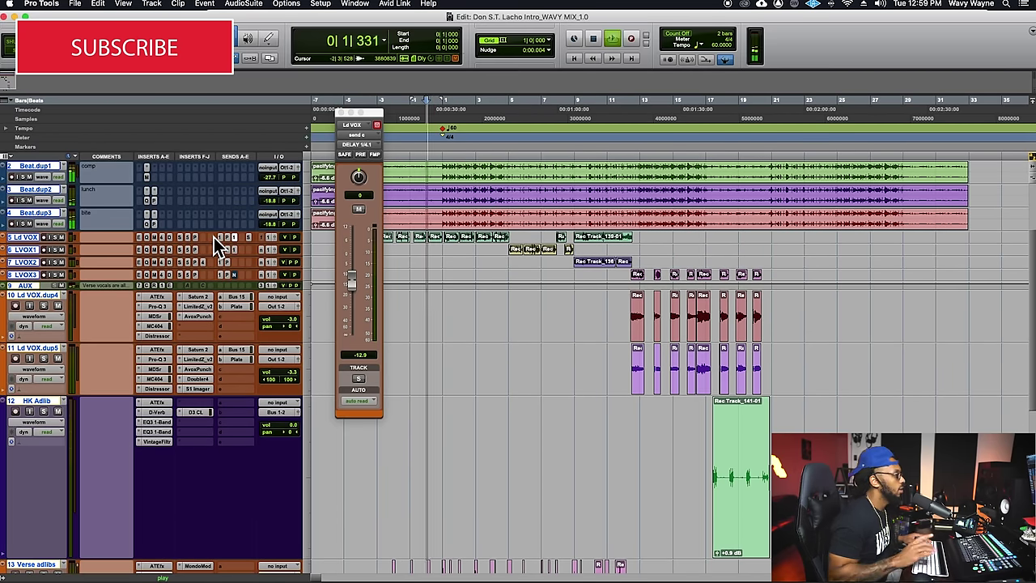
Step: Set Ld VOX's automation mode to touch and ride the DELAY 1/4.1 send level during playback
key("super+equal")
left_click(358, 401)
left_click(365, 417)
mouse_move(353, 301)
left_mouse_down()
mouse_move(359, 271)
mouse_move(354, 285)
left_mouse_up()
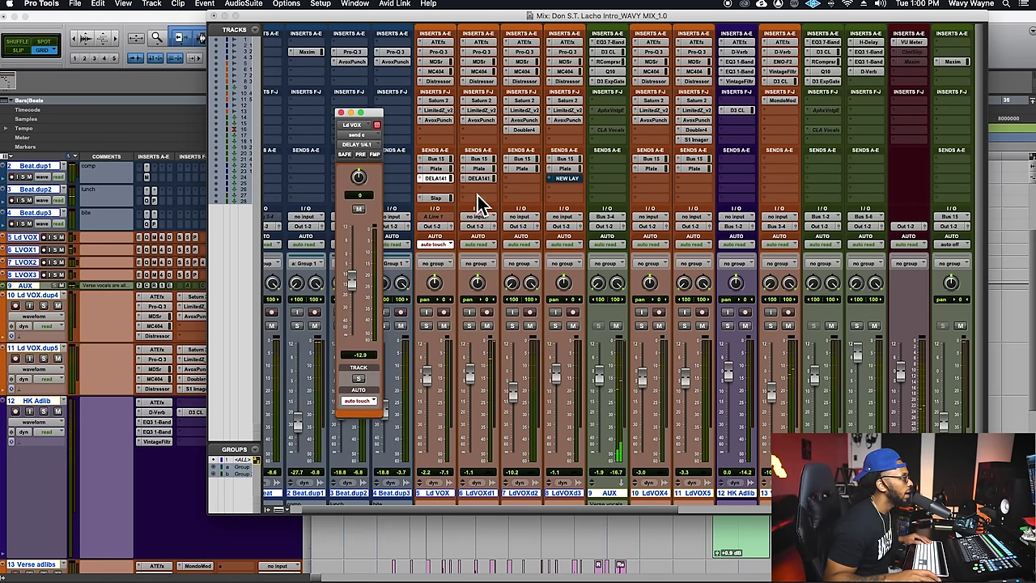
Step: Add a DELAY 1/8 send to Ld VOX.dup1, set the track's automation to touch and open the send fader
left_click(479, 195)
mouse_move(510, 246)
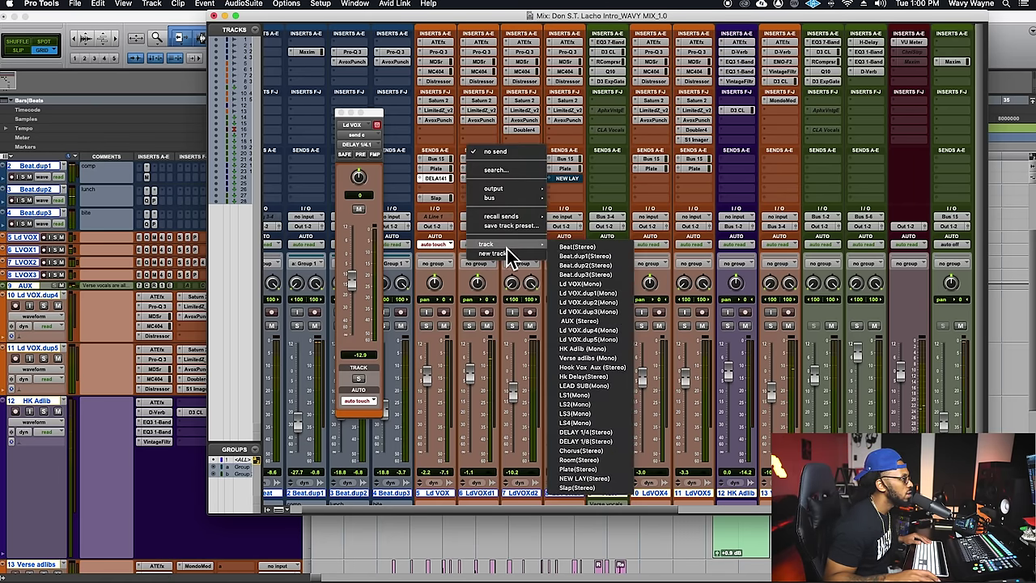
left_click(615, 445)
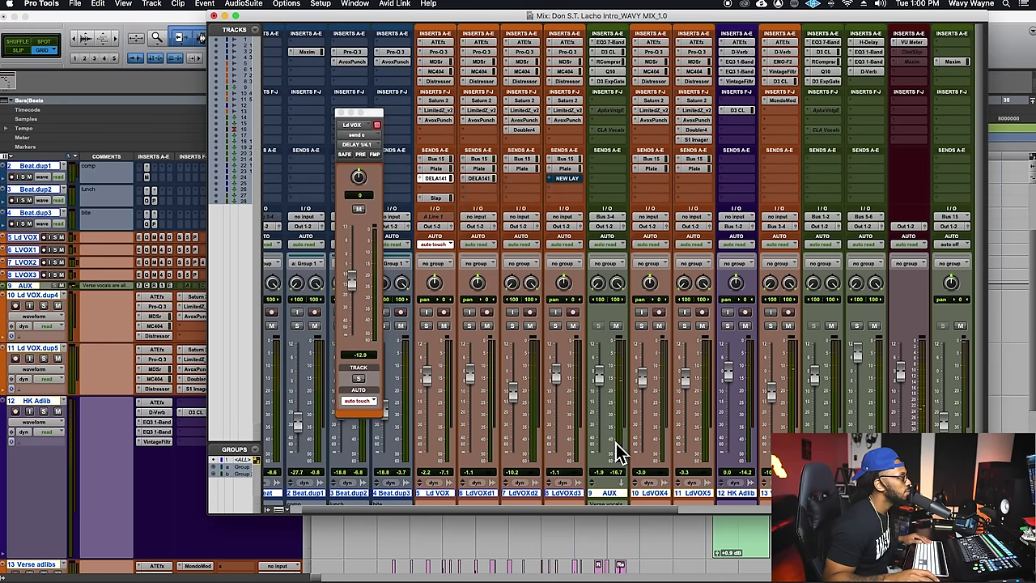
left_click(489, 244)
left_click(484, 261)
left_click(484, 190)
left_click(484, 191)
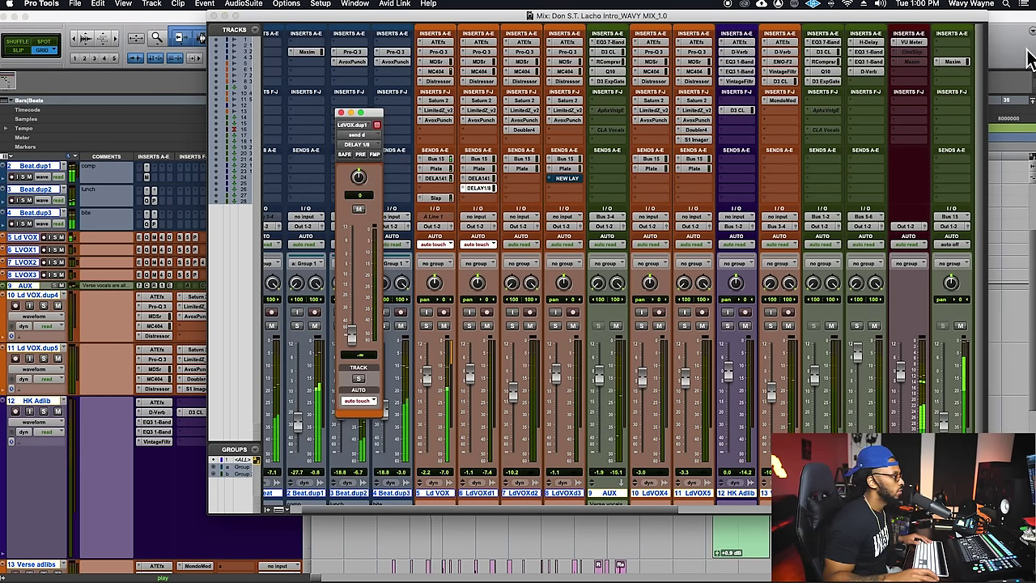
Step: Play from 4|1|000, save the session, and ride Ld VOX.dup1's DELAY 1/8 send level in the Mix window
left_click(1028, 60)
left_click(505, 162)
key("space")
key("super+s")
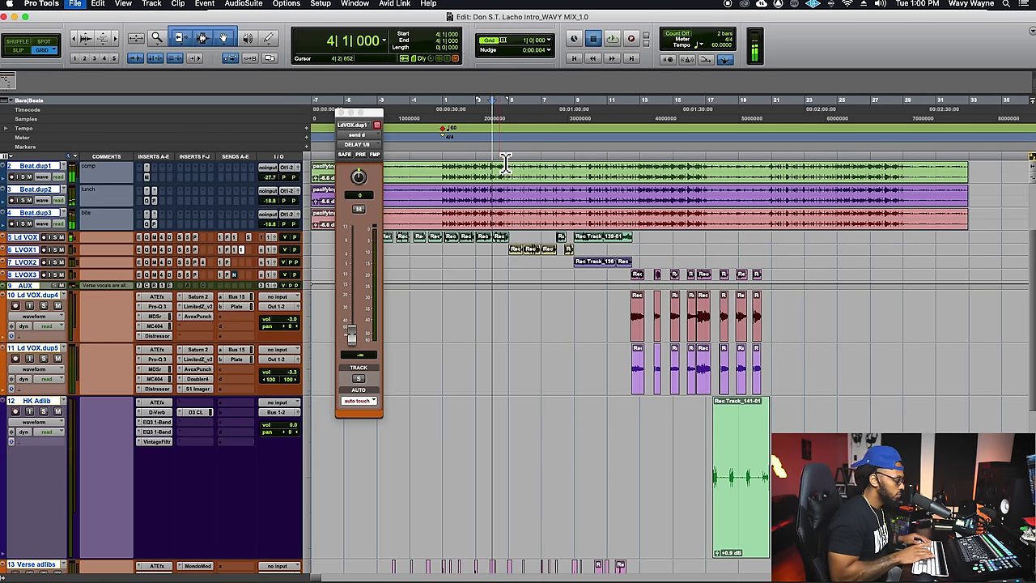
key("super+equal")
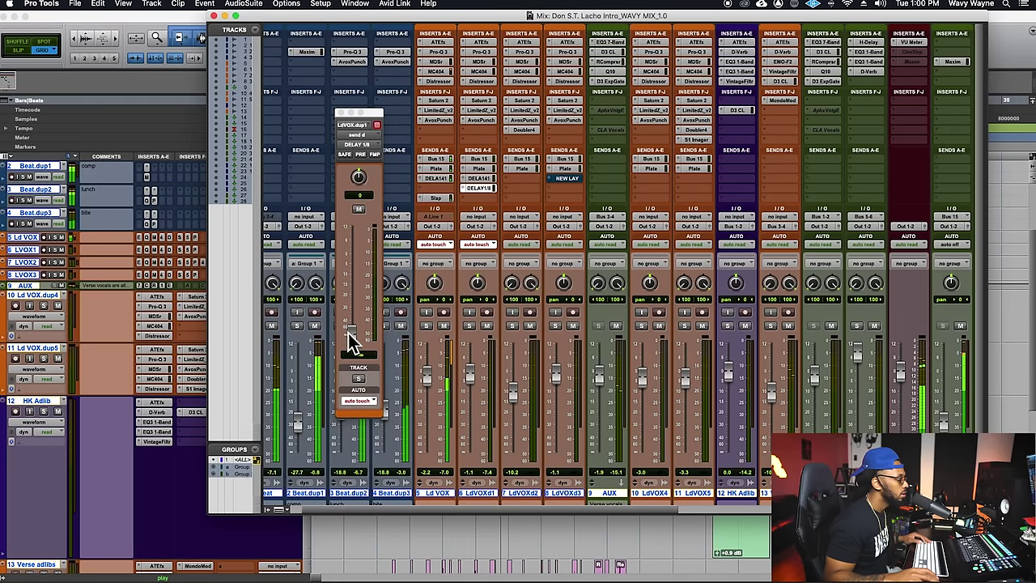
left_click_drag(355, 341, 353, 280)
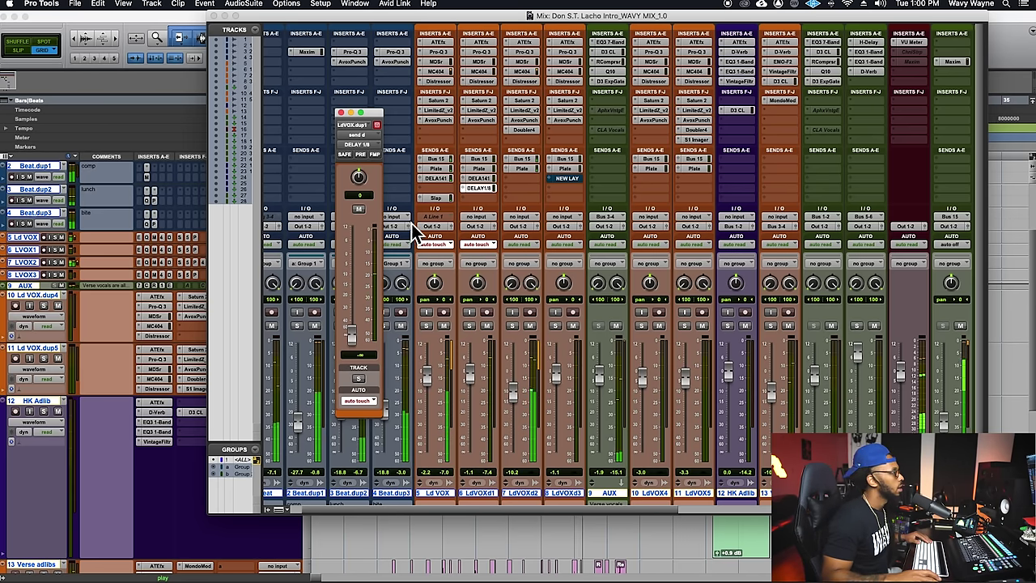
Step: Restart playback from 9|1|000 in the Edit window and examine the Pro-Q 3 curve on Ld VOX.dup2
key("super+equal")
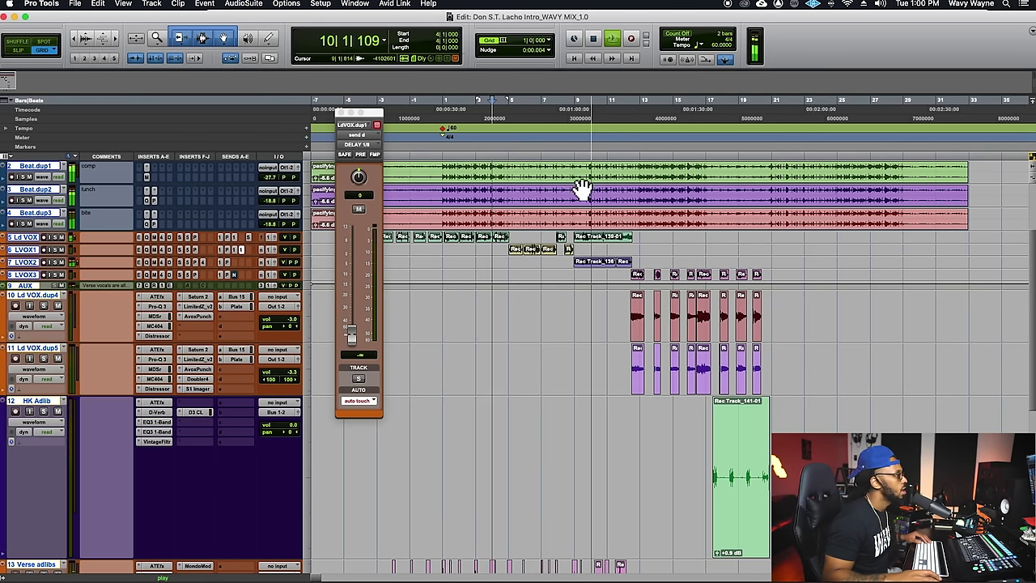
key("space")
key("space")
key("super+equal")
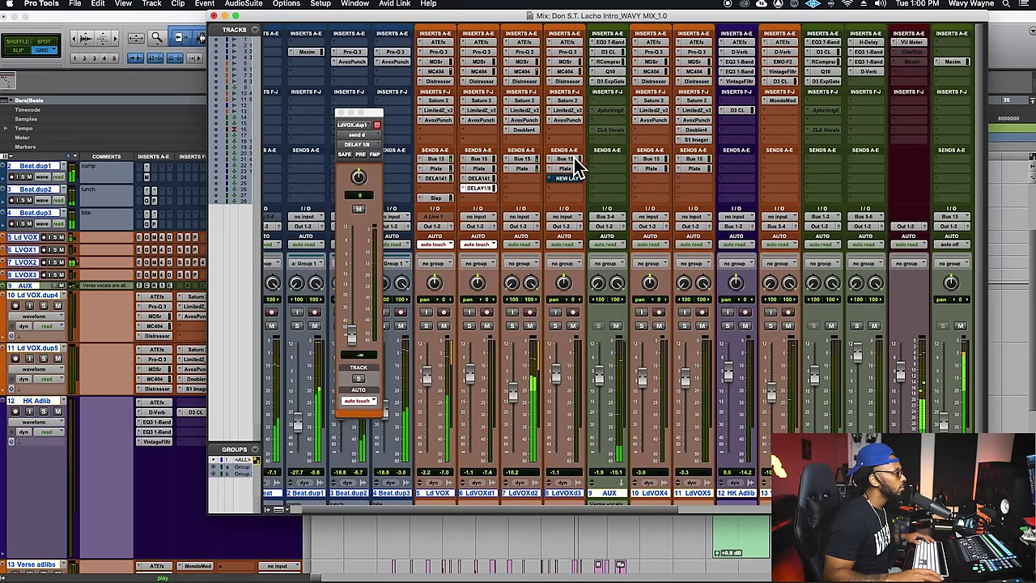
left_click(513, 54)
left_click(483, 23)
left_click(528, 54)
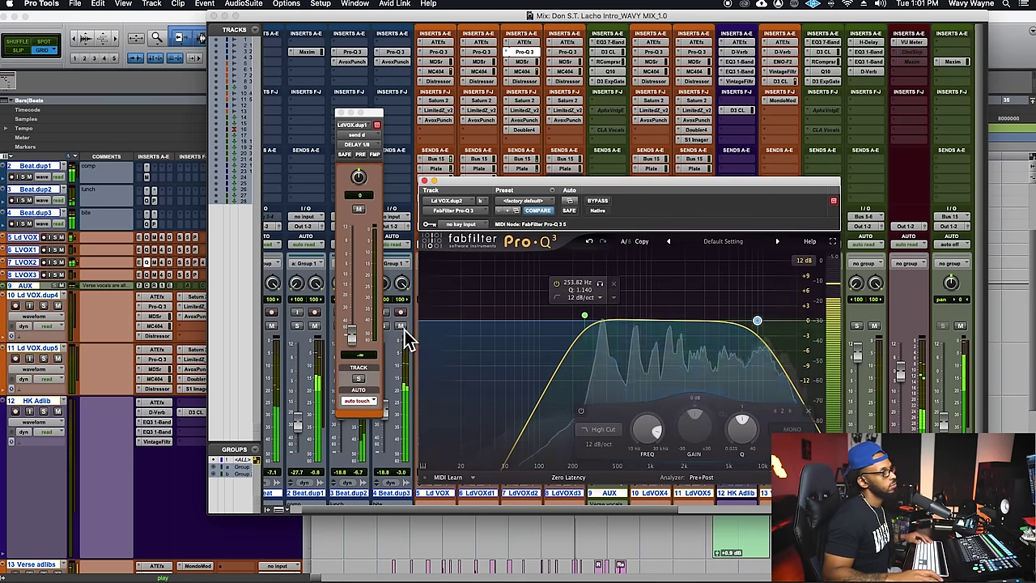
key("super+equal")
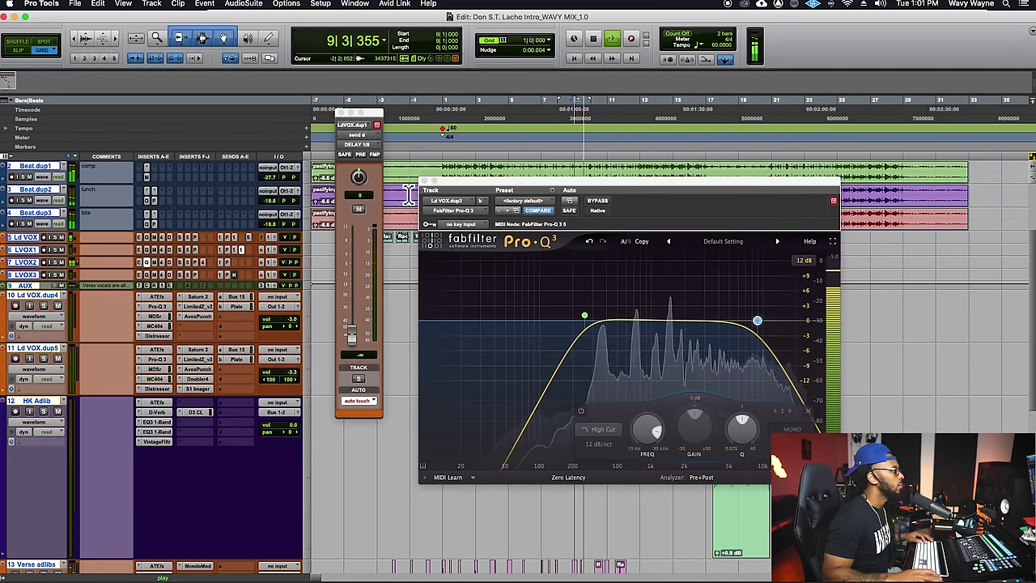
left_click(424, 180)
Step: Copy the DELAY 1/4.1 send from Ld VOX.dup1 to Ld VOX.dup2 and open the copied send's fader
left_click(566, 162)
key("super+equal")
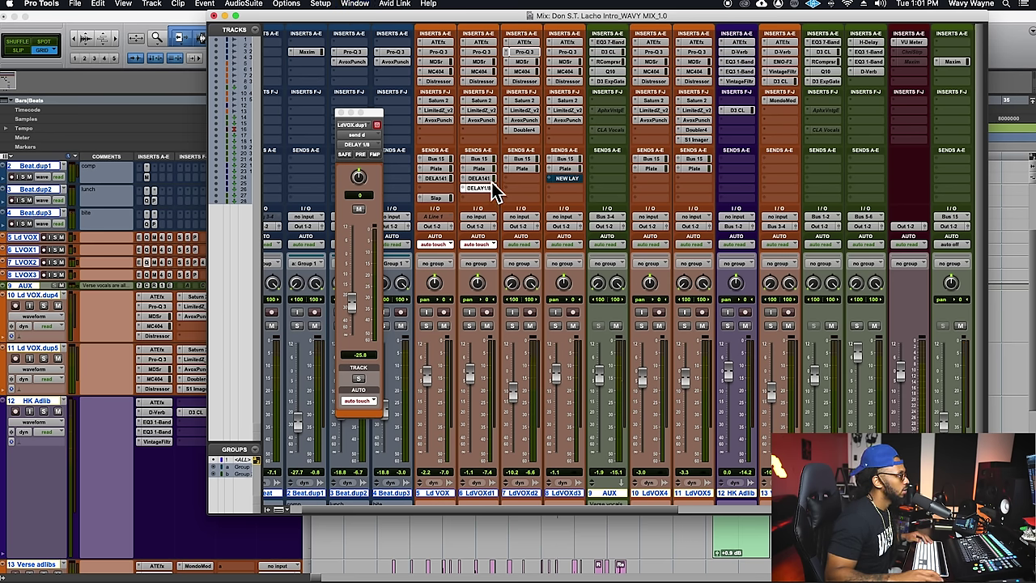
left_click_drag(491, 181, 515, 181)
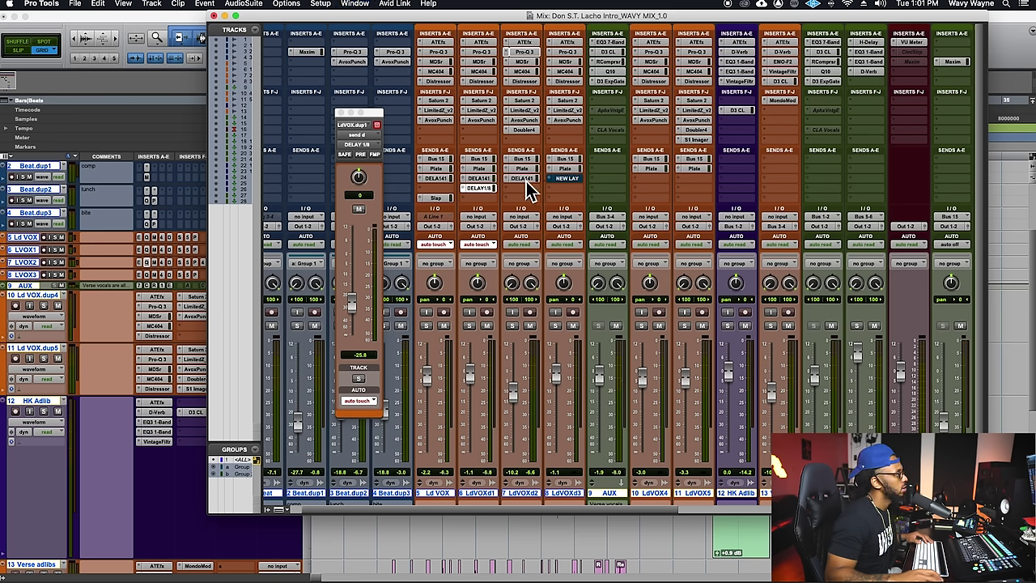
left_click(526, 182)
Step: Return Ld VOX.dup1 and Ld VOX to read automation, set Ld VOX.dup2's DELAY 1/4.1 send to -10.5 dB, and save the session
left_click(484, 244)
left_click(483, 236)
left_click(447, 244)
left_click(445, 236)
key("super+s")
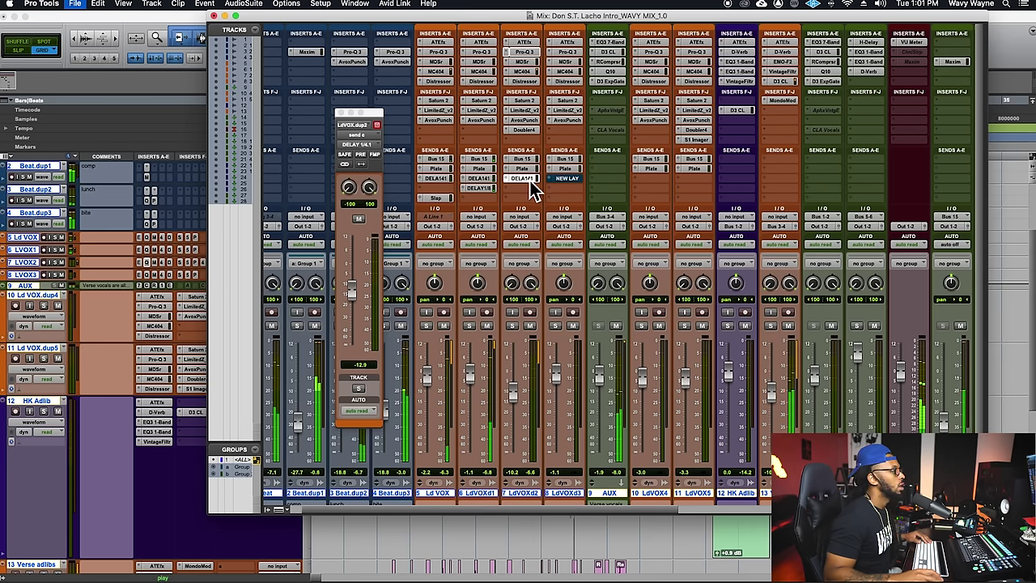
left_click_drag(359, 301, 361, 297)
key("super+s")
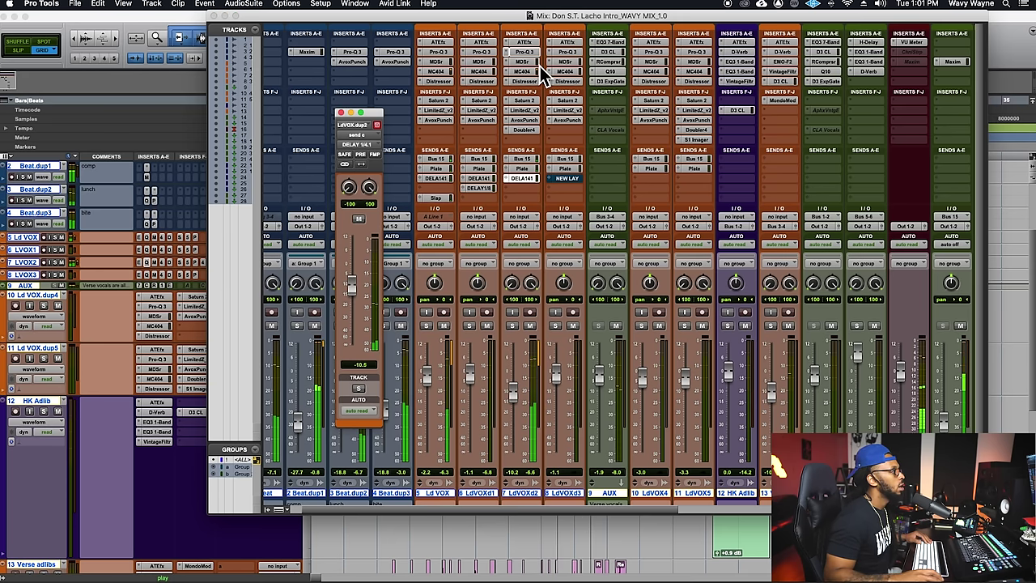
Step: Adjust the input and output knobs of the Distressor on Ld VOX.dup2, saving the session, and close the plug-in
left_click(525, 81)
key("super+s")
left_click_drag(503, 381, 508, 373)
key("super+s")
left_click_drag(825, 359, 808, 364)
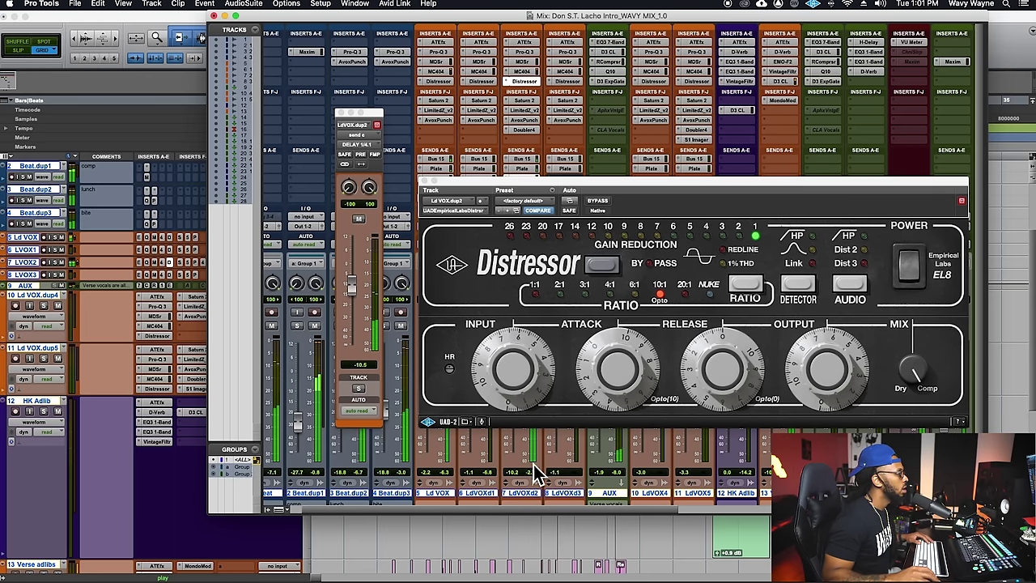
left_click(425, 180)
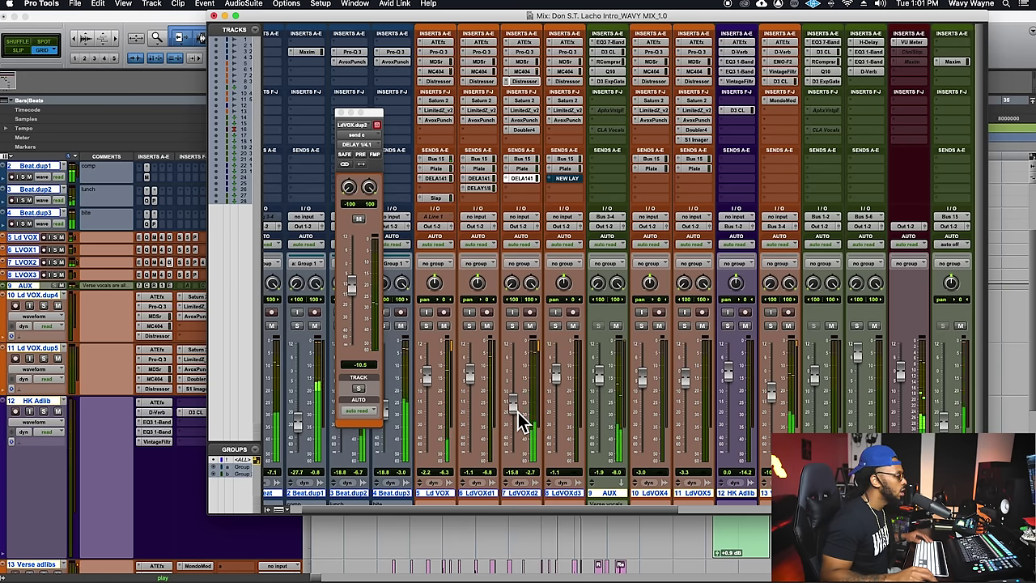
Step: Set the track volumes to -17.9 dB on Ld VOX.dup2, -4.5 dB on Ld VOX.dup3 and -2.7 dB on Ld VOX, and save
left_click_drag(519, 412, 517, 409)
key("super+s")
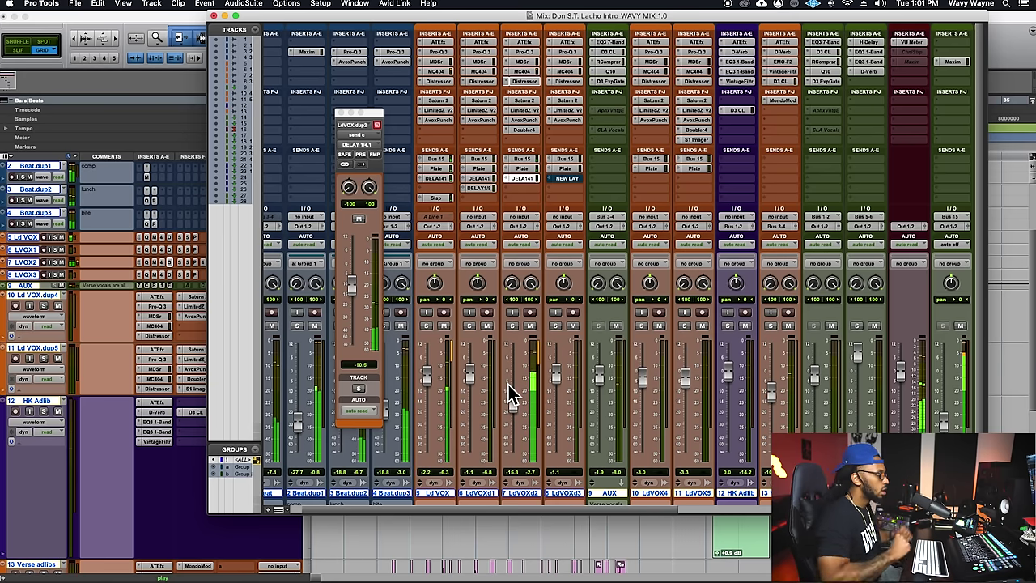
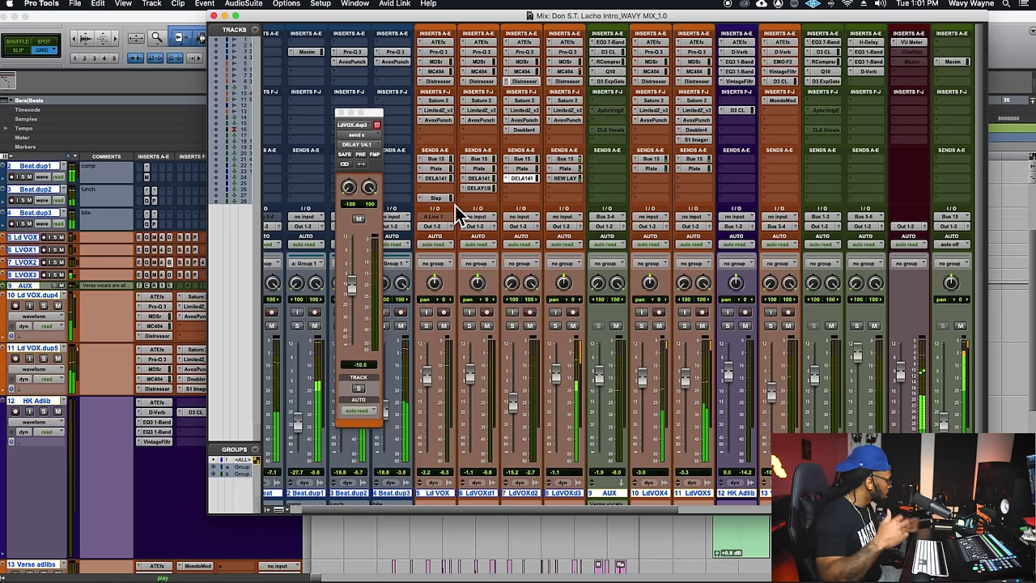
left_click(343, 114)
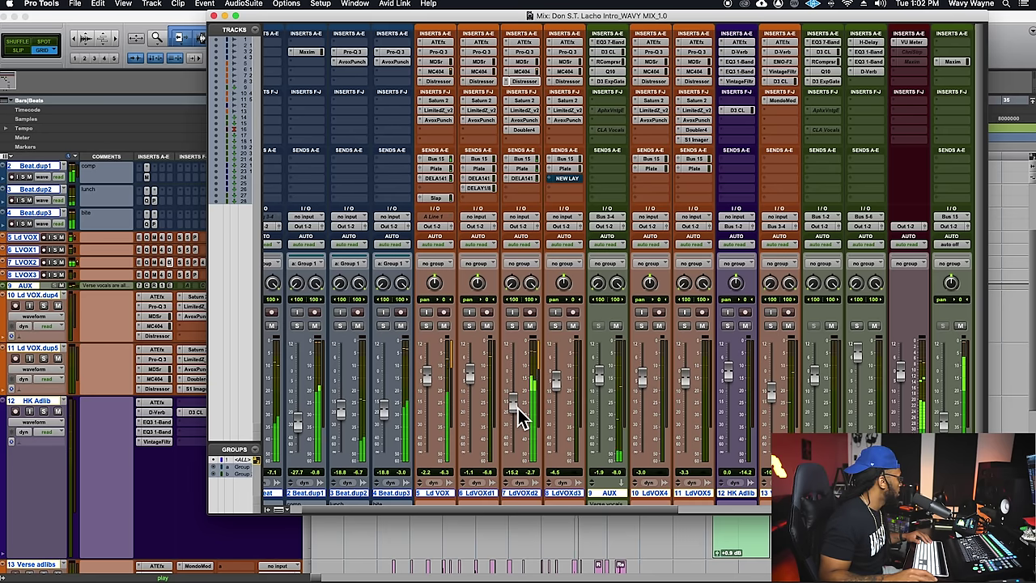
left_click_drag(518, 409, 518, 416)
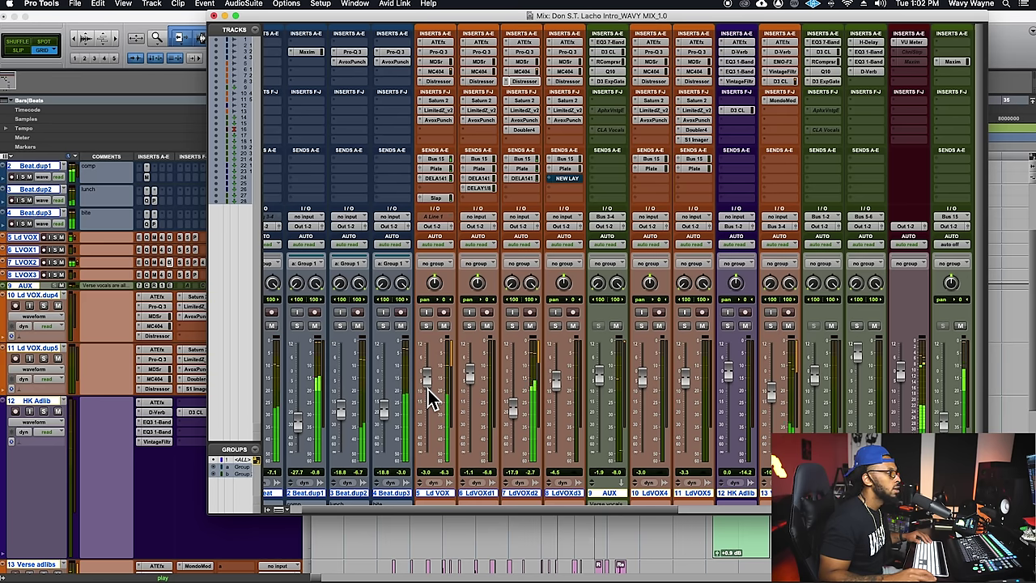
key("super+s")
key("super+s")
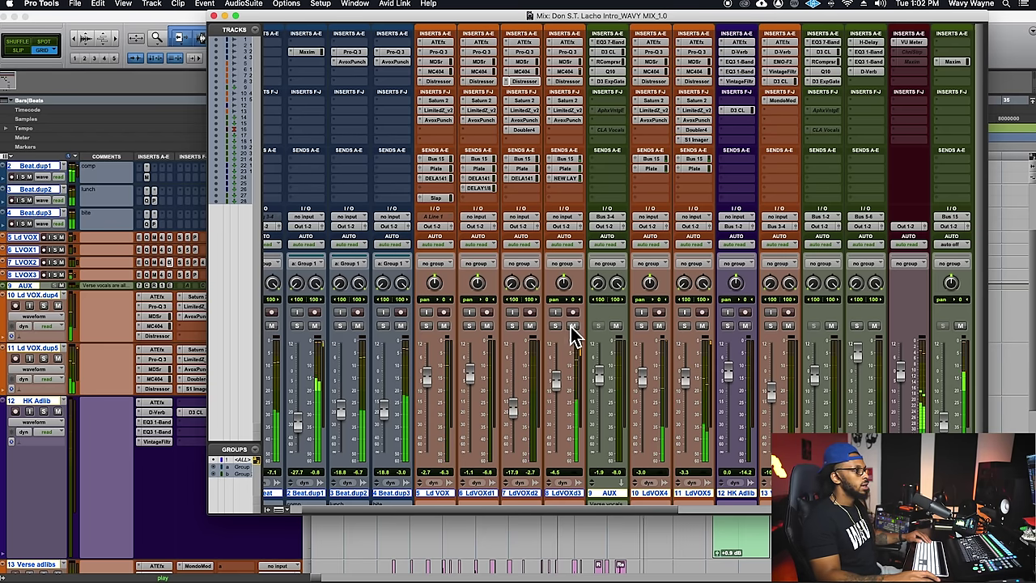
Step: Adjust the input knob of the Distressor on Ld VOX.dup3, return to the Edit window, and close the plug-in
left_click(571, 82)
left_click_drag(513, 359, 513, 355)
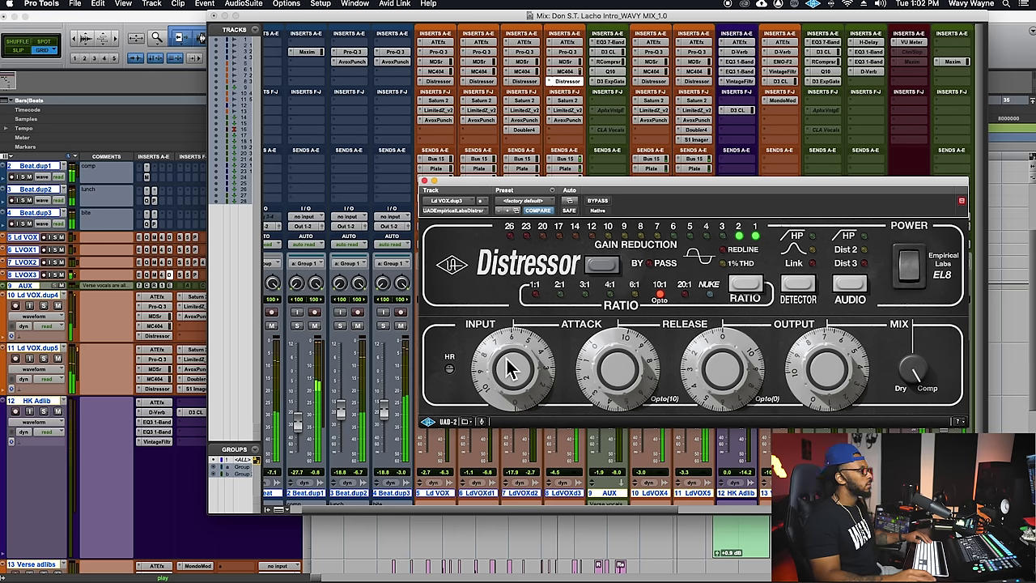
key("super+equal")
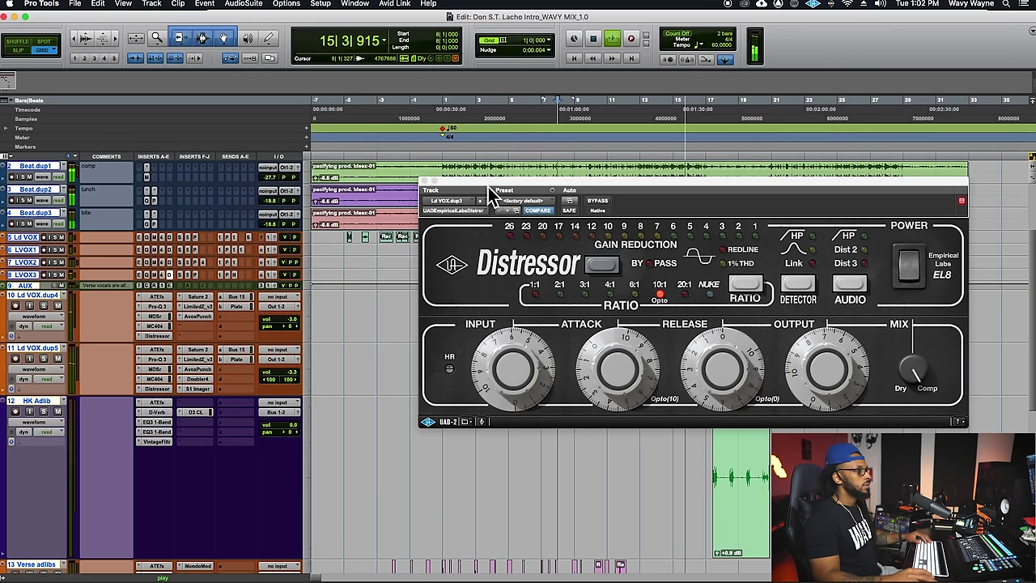
left_click(433, 181)
Step: Restart playback from 16|1|000 in the Edit window to listen to the Ld VOX.dup4 and Ld VOX.dup5 layers
scroll(640, 251, "down", 1)
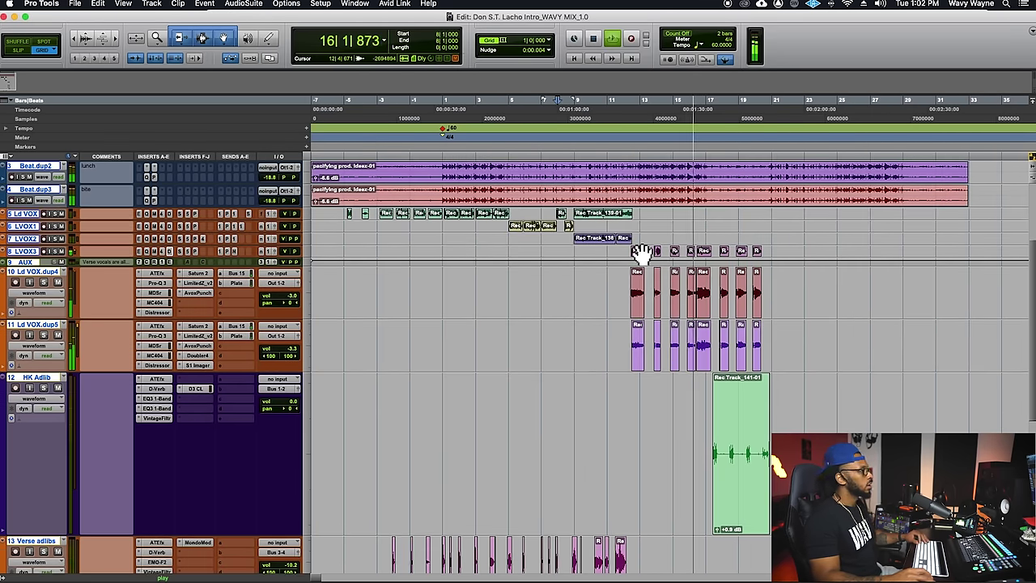
left_click(625, 282)
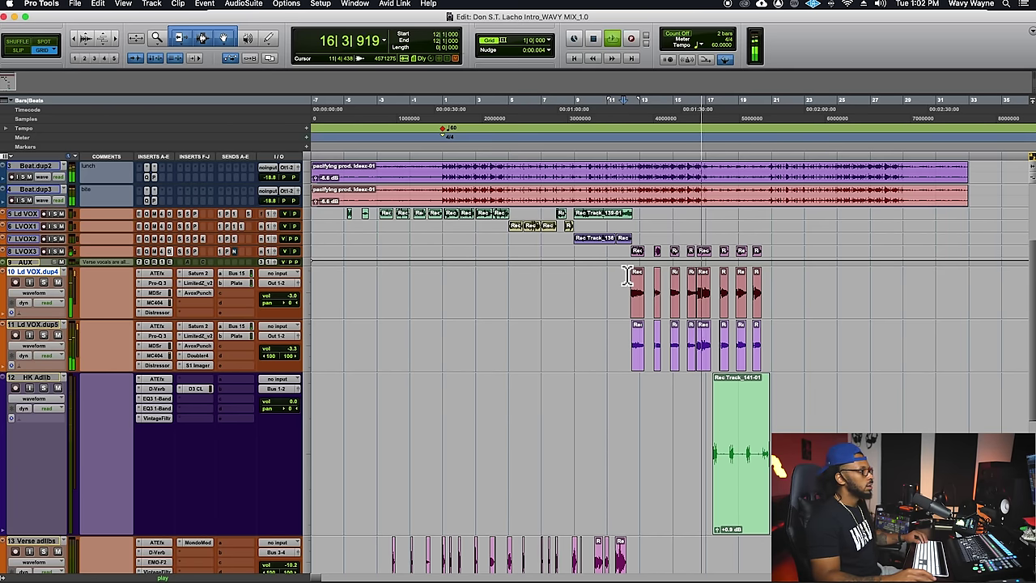
left_click(700, 161)
key("space")
key("space")
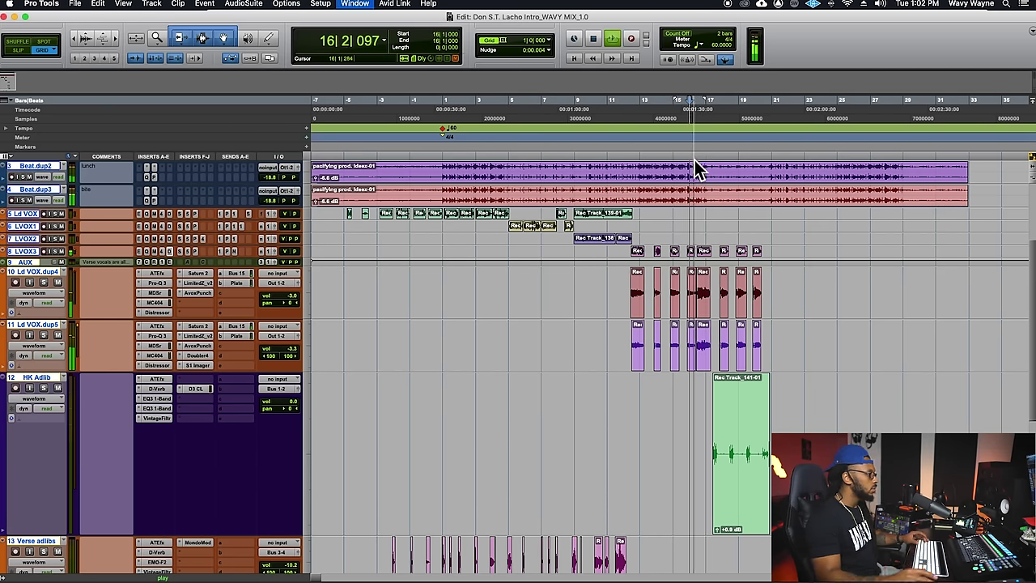
Step: Add a Chorus send to Ld VOX.dup4 in the Mix window, set it to 0.0 dB, and start playback
key("super+equal")
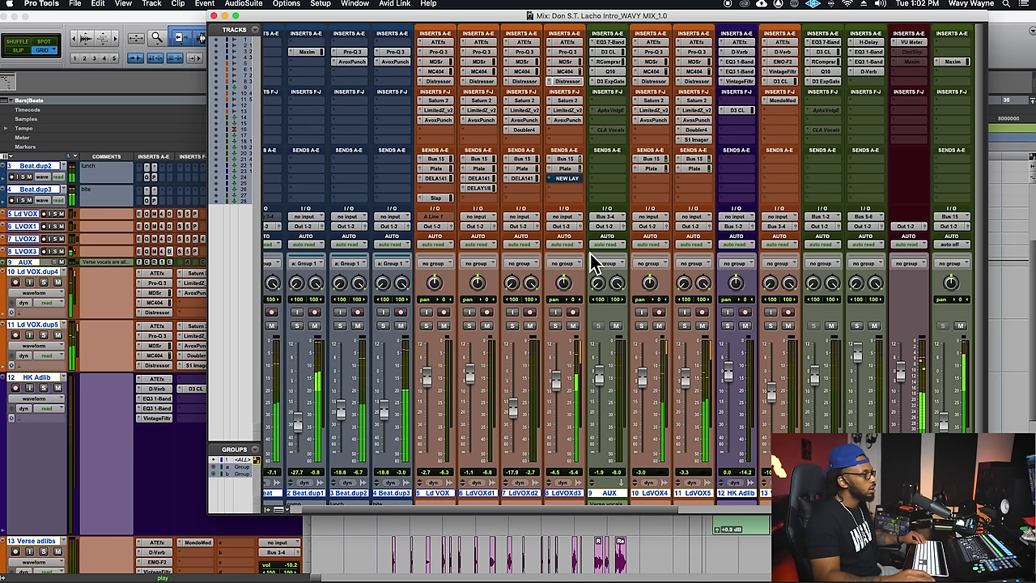
left_click(644, 183)
mouse_move(673, 236)
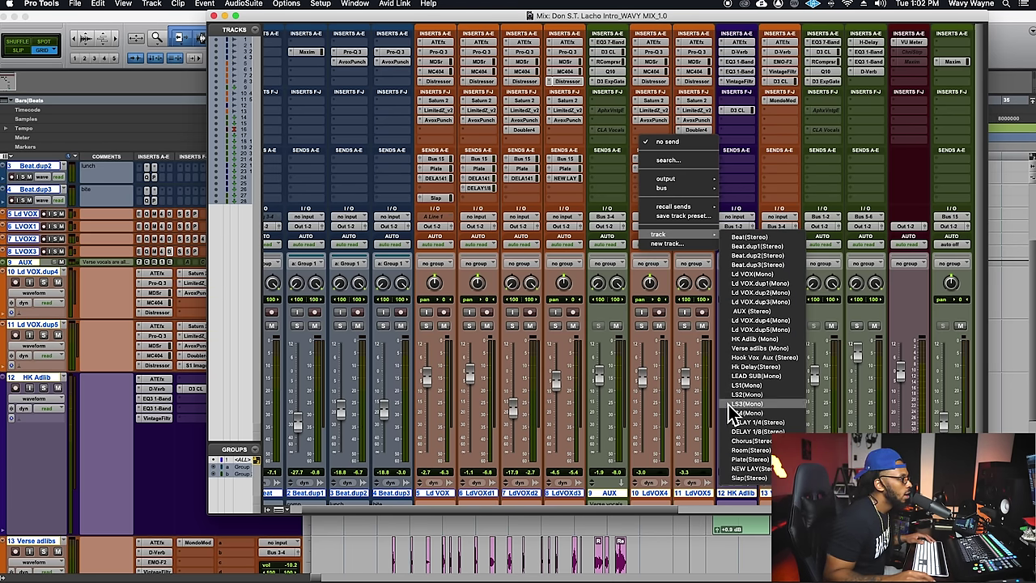
left_click(751, 441)
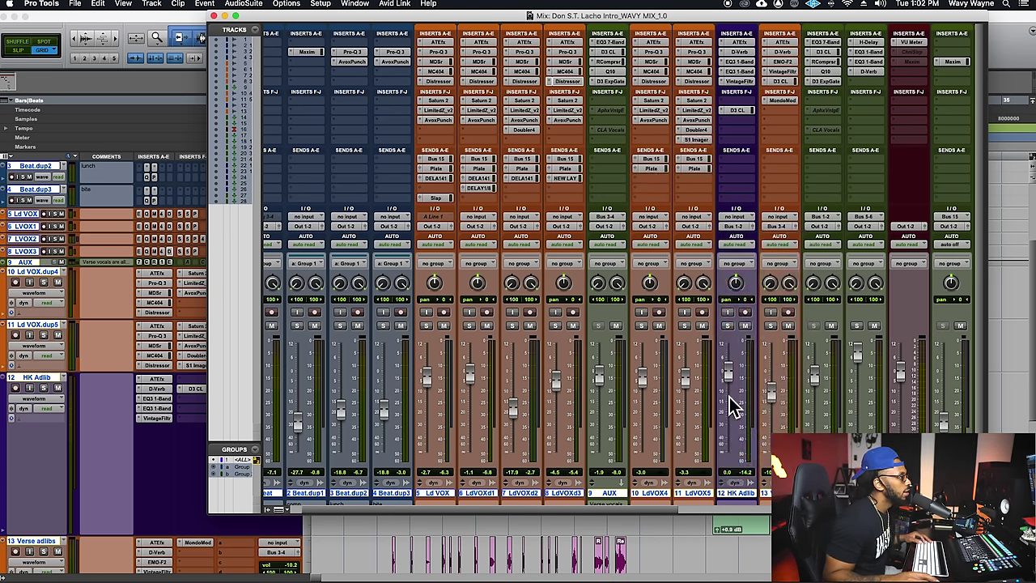
left_click(353, 332, "alt")
key("space")
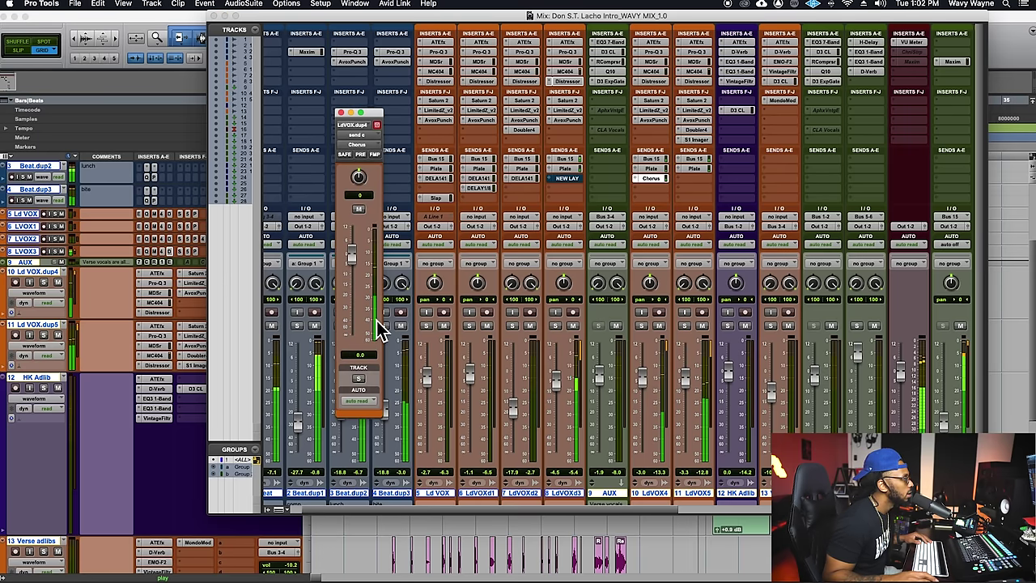
Step: Check the Mod Delay III on the Chorus track during playback and lower Ld VOX.dup4's Chorus send to -12.9 dB
scroll(474, 452, "right", 5)
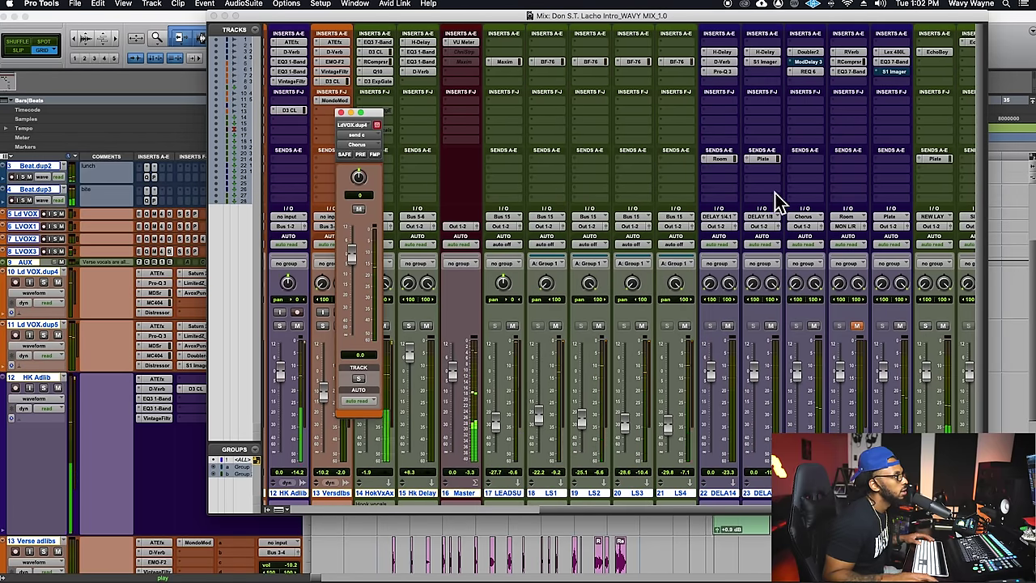
key("space")
left_click(812, 65)
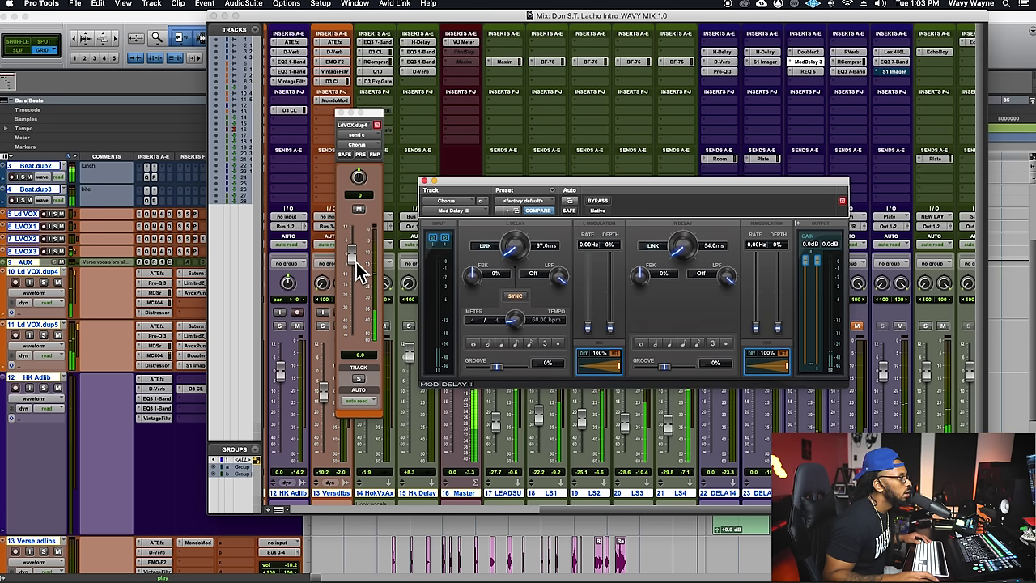
left_click_drag(357, 274, 362, 300)
left_click(426, 182)
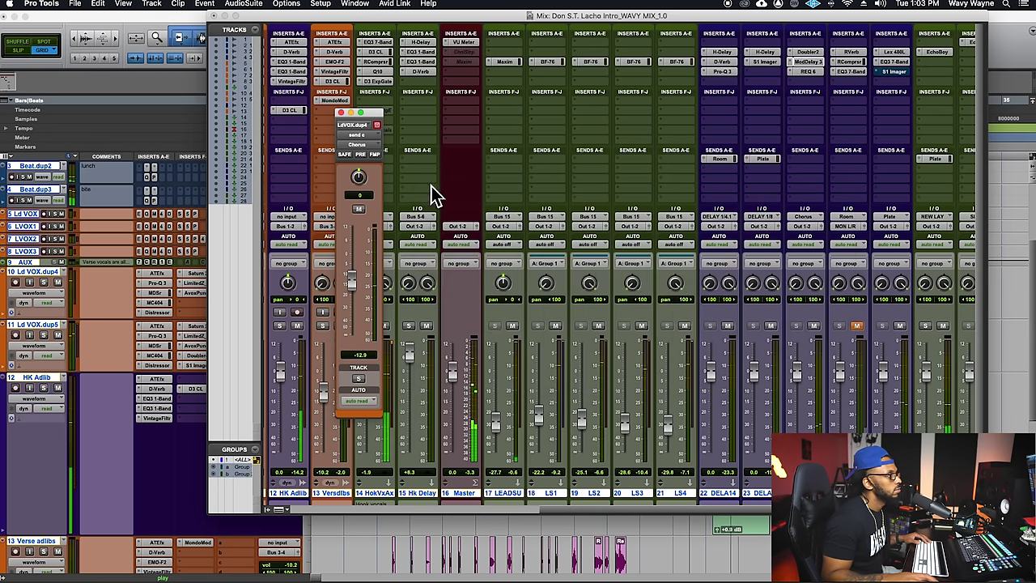
Step: Strip the silence from the Rec Track_141-01 clip on HK Adlib with a strip threshold of -40 dB
left_click(998, 45)
key("space")
scroll(652, 360, "down", 2)
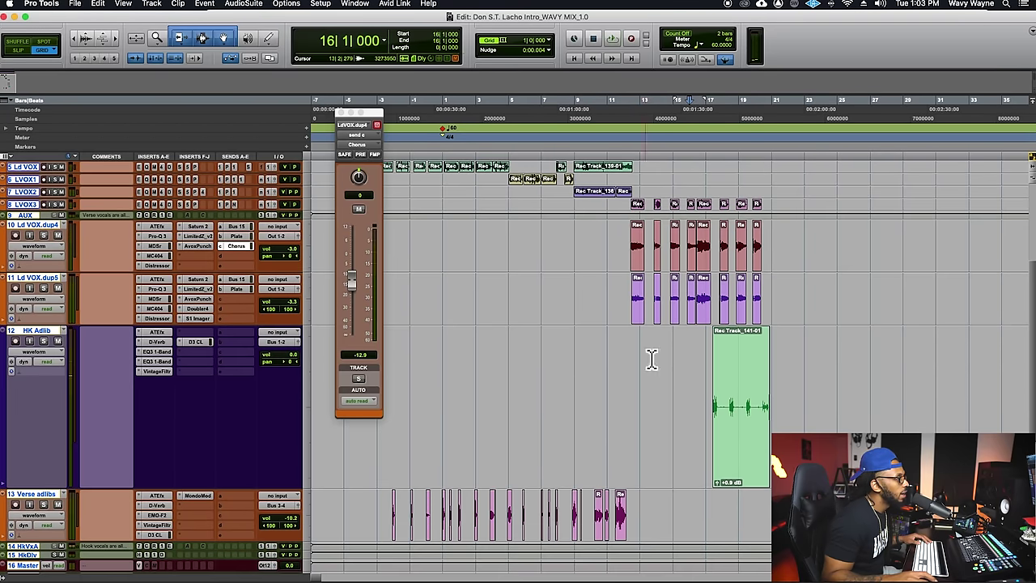
left_click(706, 389)
key("super+bracketright")
key("super+bracketright")
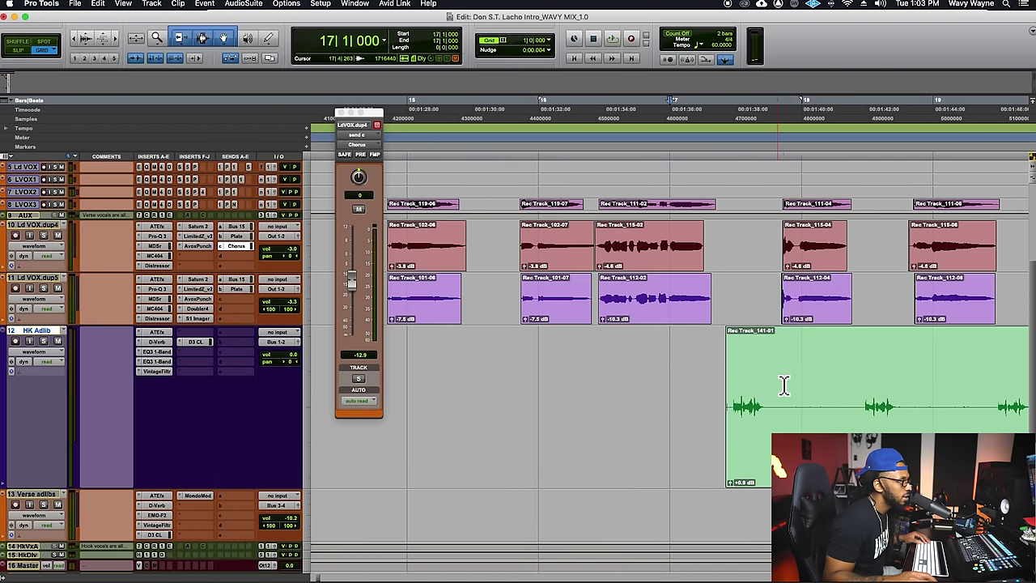
scroll(784, 386, "right", 2)
double_click(793, 380)
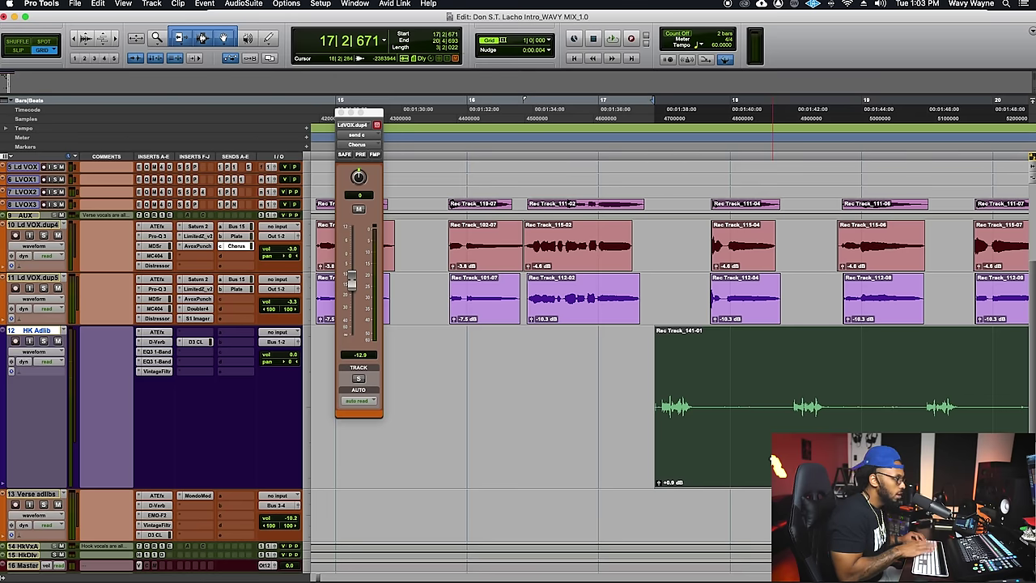
key("super+u")
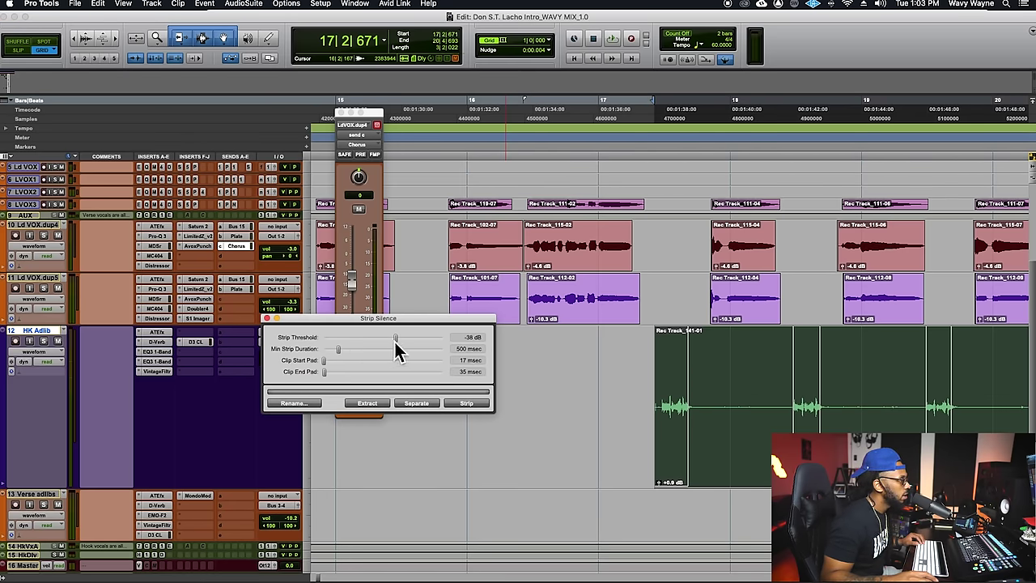
left_click_drag(396, 340, 394, 338)
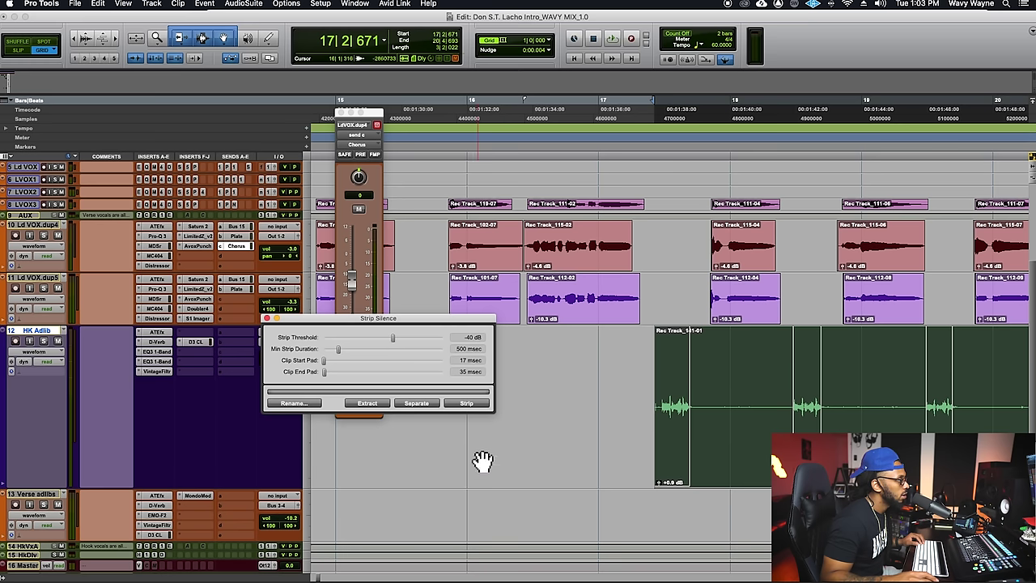
left_click(479, 407)
Step: Apply fades to the separated HK Adlib clips and save the session
key("super+f")
key("Return")
key("super+s")
Step: Audition the HK Adlib clips, trim the start of the first one slightly, and close Strip Silence
left_click(649, 392)
key("space")
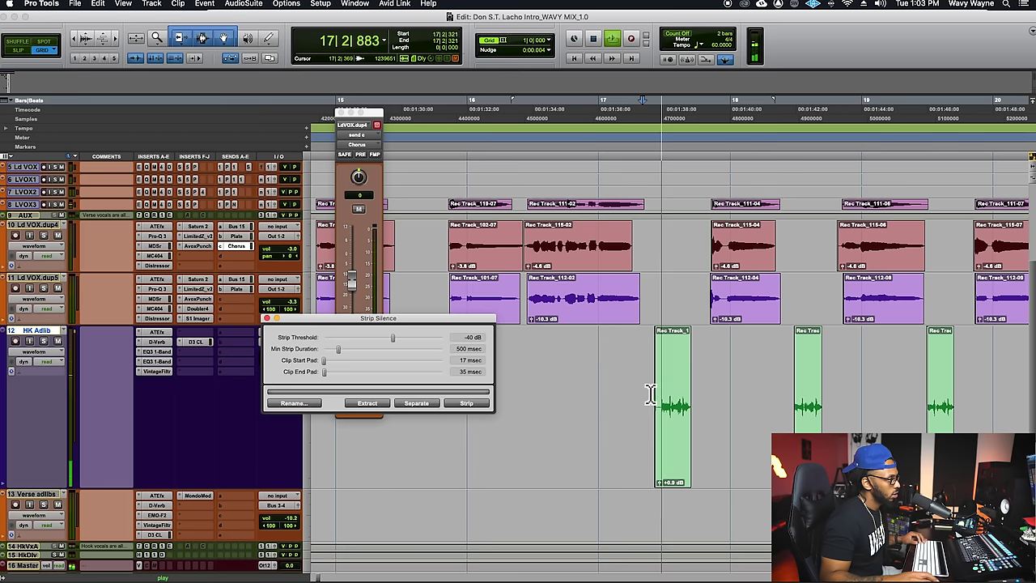
left_click(659, 387)
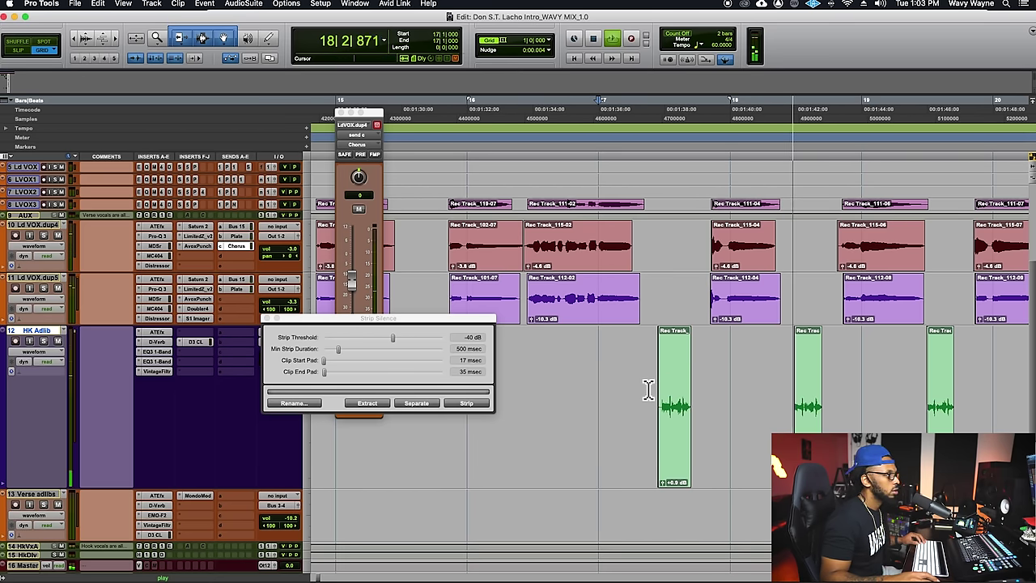
left_click(267, 320)
key("space")
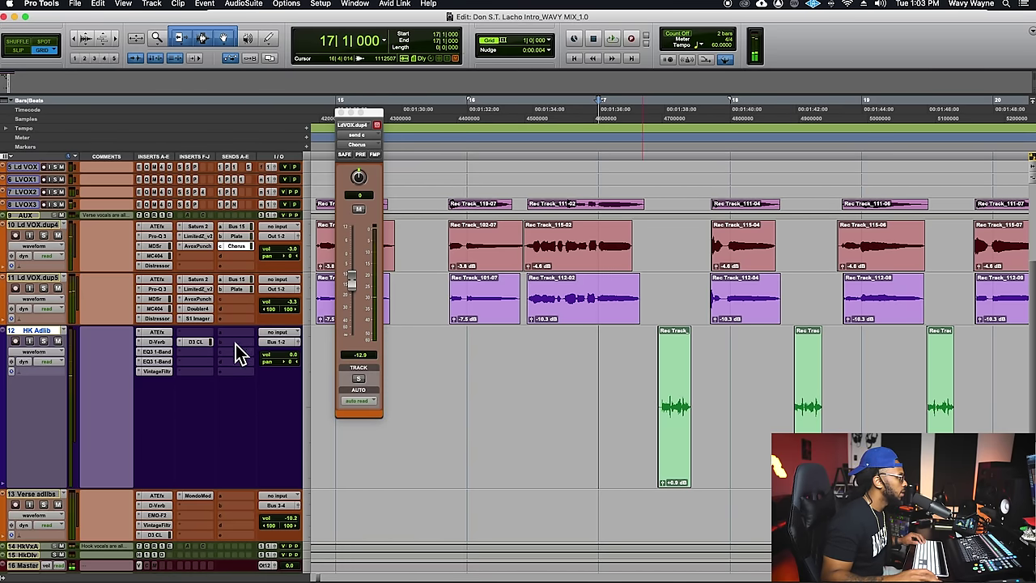
Step: Add a send from HK Adlib to the DELAY 1/8 track and set its level to -15.3 dB during playback
left_click(237, 342)
mouse_move(255, 399)
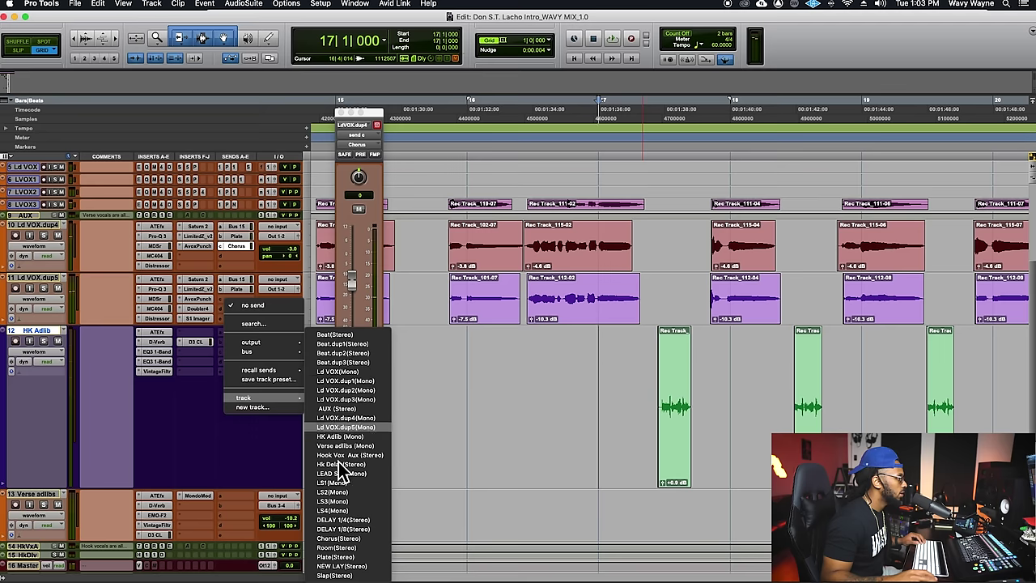
left_click(360, 530)
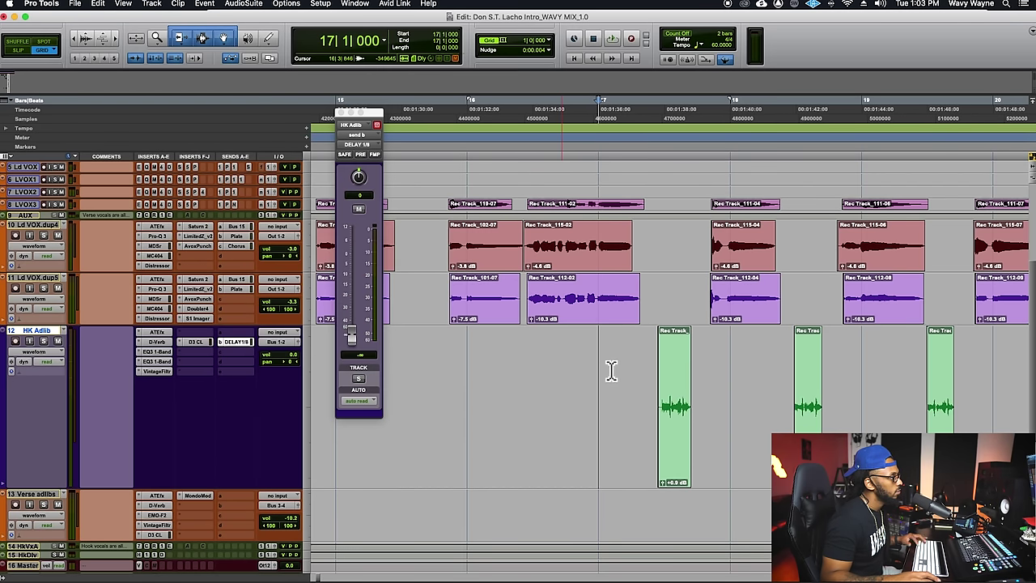
key("space")
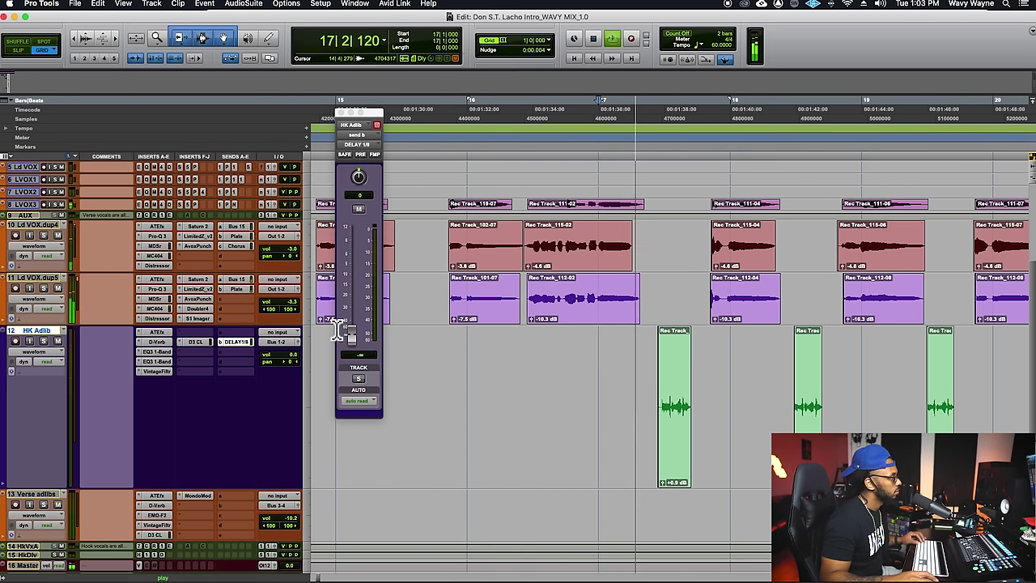
left_click(355, 332, "alt")
left_click_drag(351, 256, 349, 296)
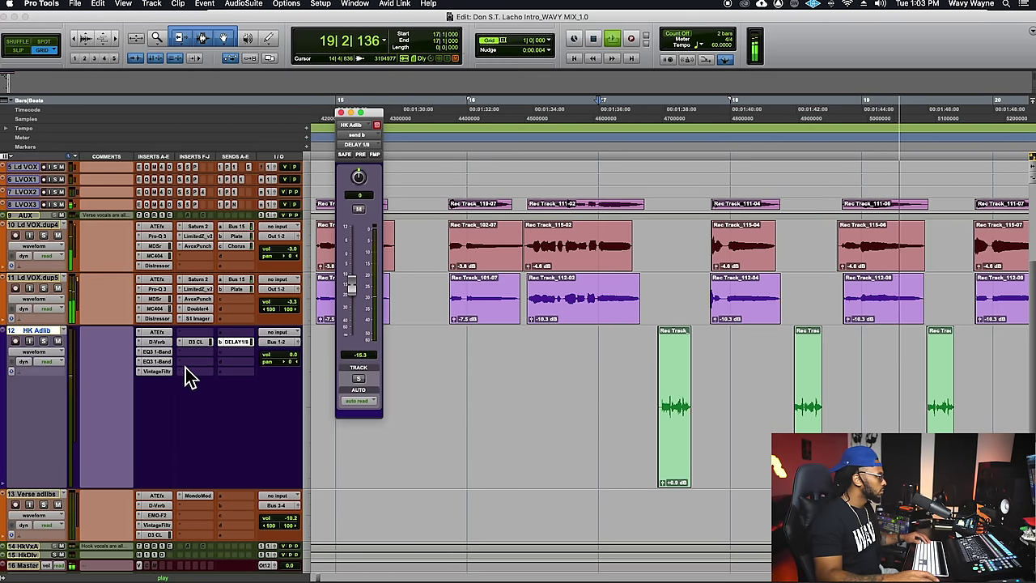
Step: Insert the stereo UAD Shadow Hills Mastering Comp on the Master track in the mixer
key("super+equal")
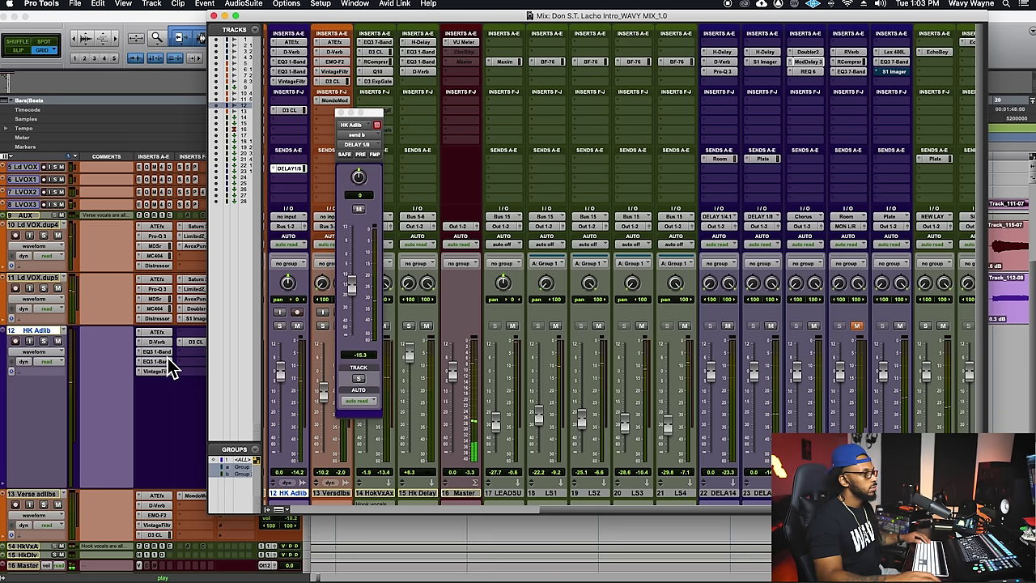
scroll(718, 166, "left", 6)
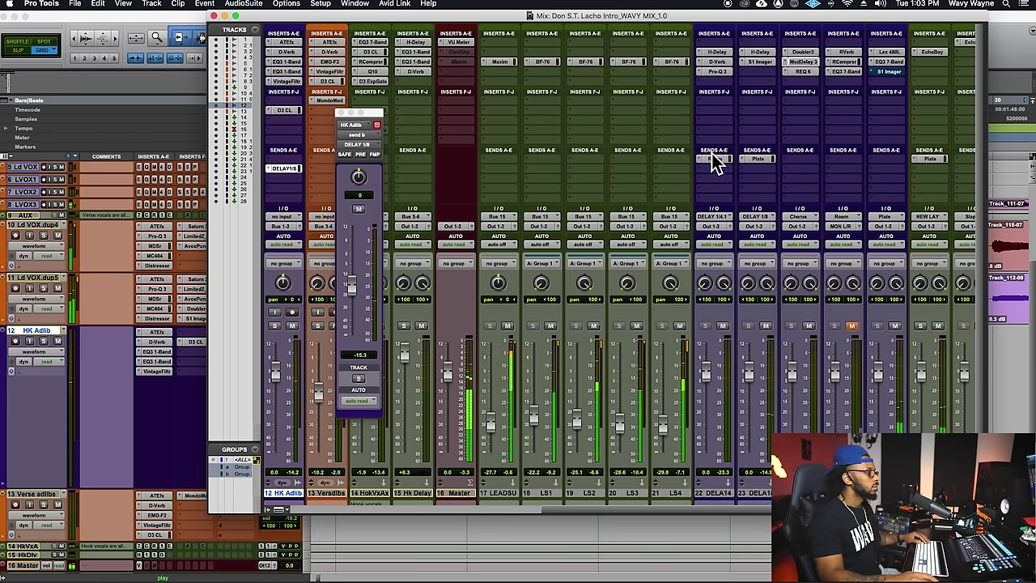
scroll(718, 162, "left", 1)
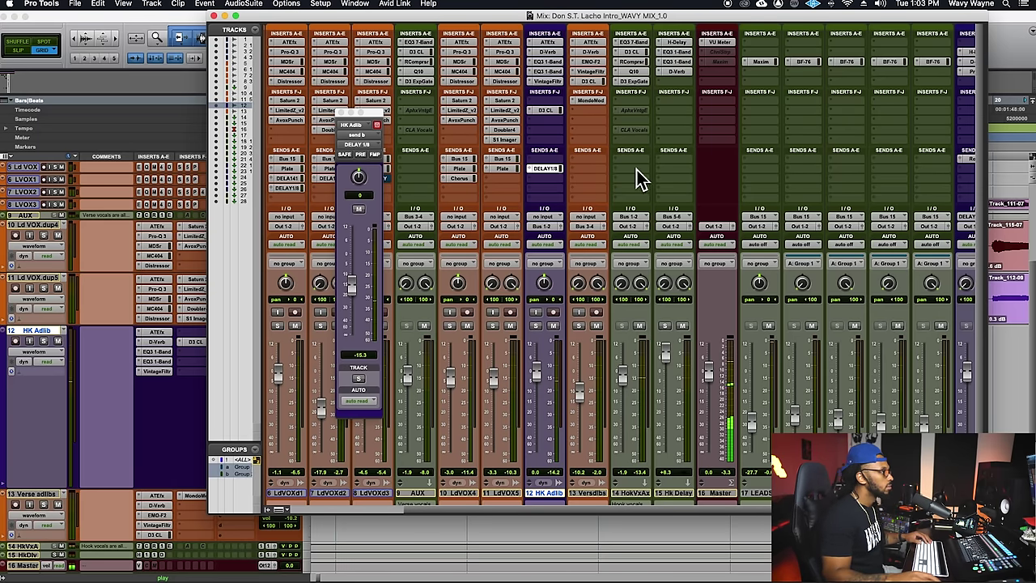
left_click(707, 54)
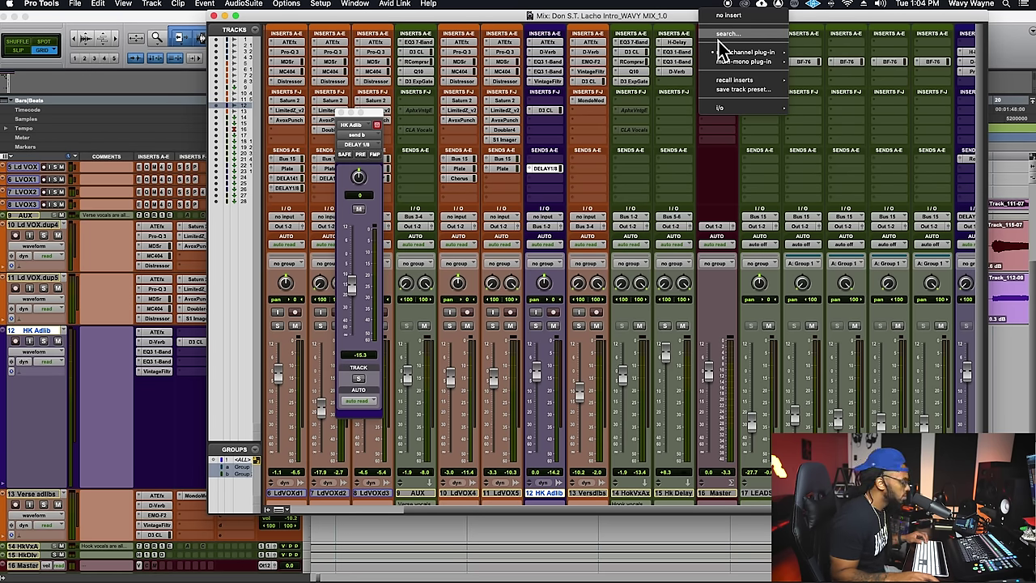
left_click(715, 39)
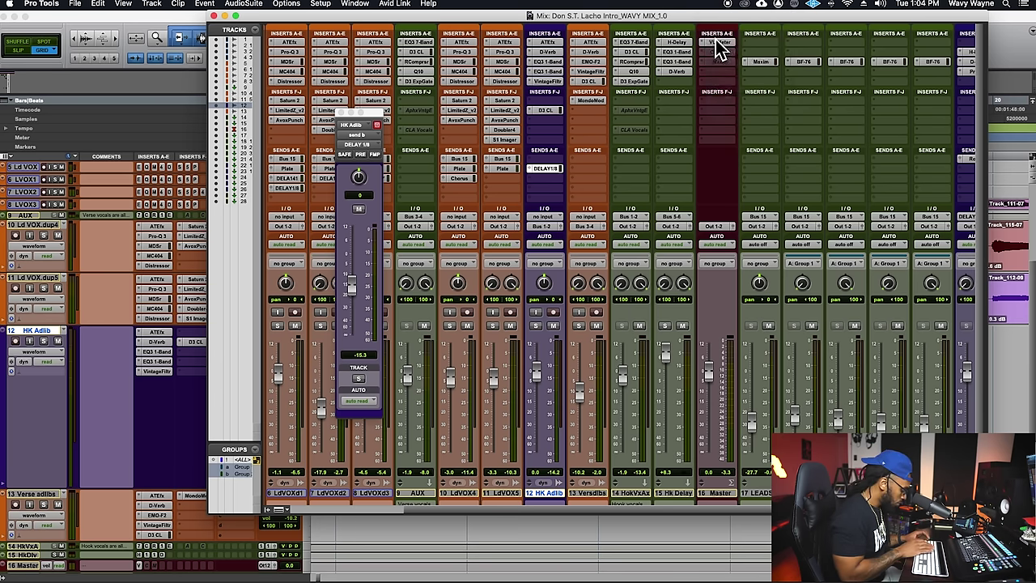
type("shadow")
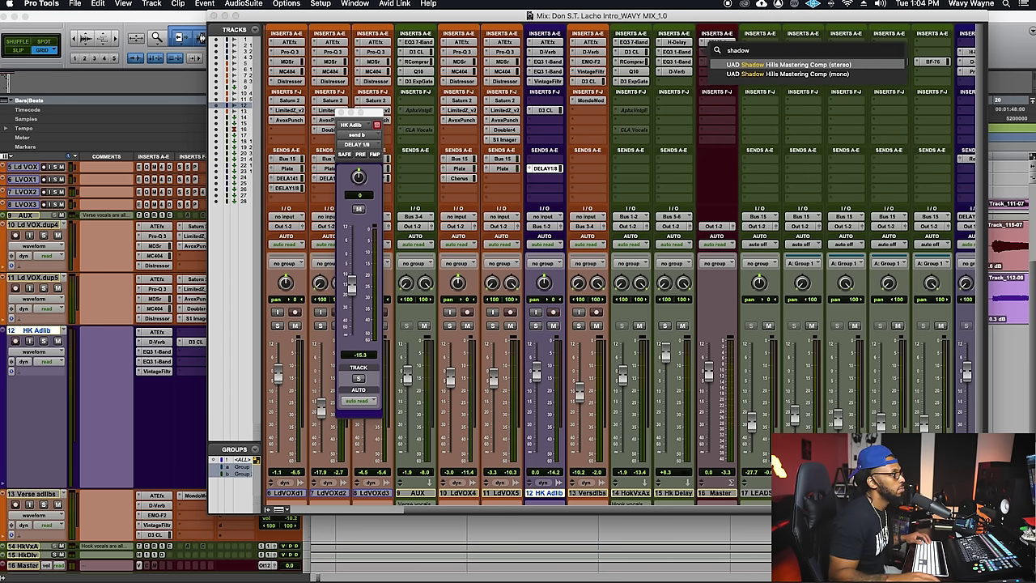
left_click(791, 64)
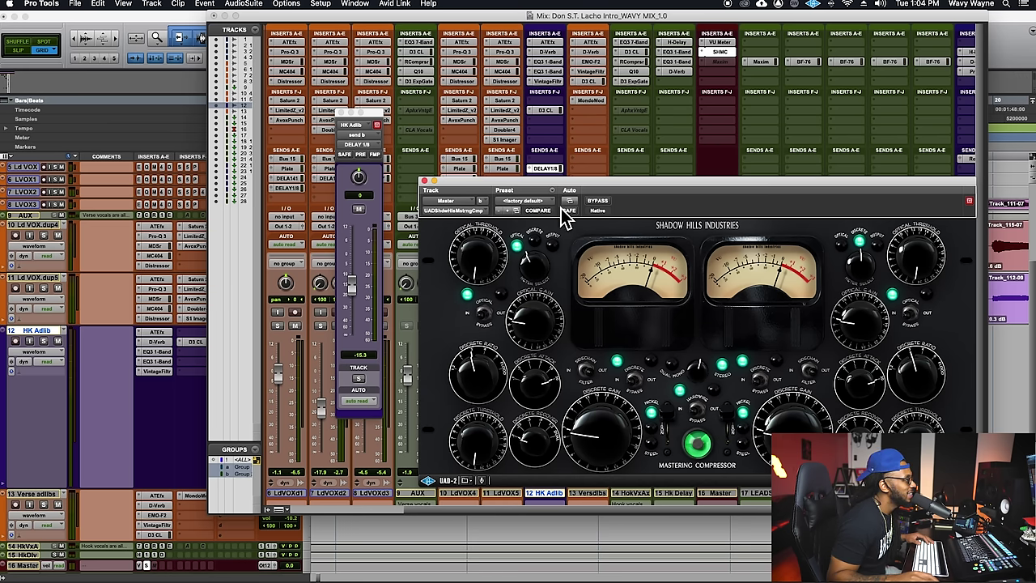
Step: Try the Mastering Loud PGM preset on the Master's Shadow Hills compressor during playback
left_click(523, 212)
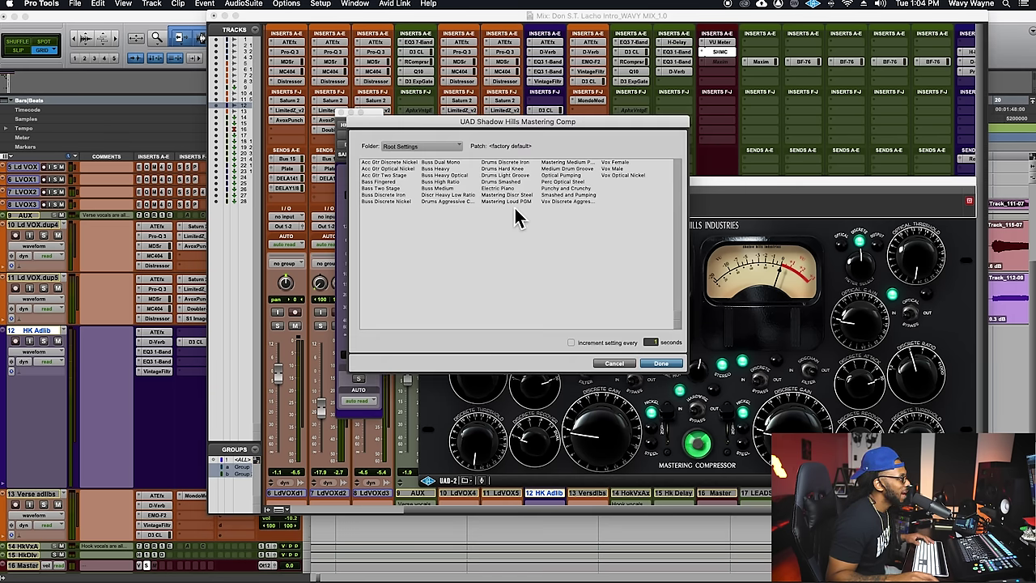
left_click(514, 202)
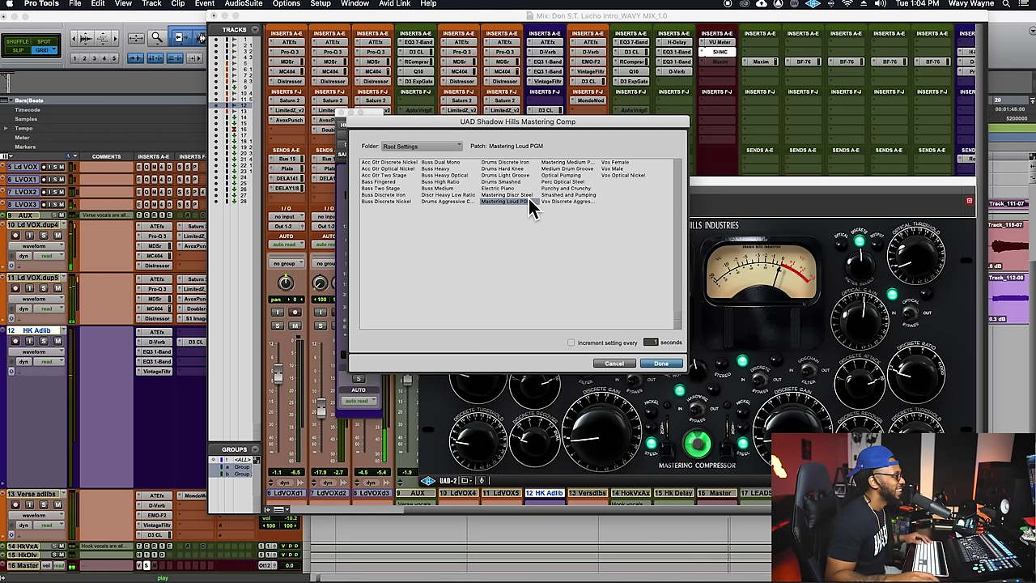
left_click(1015, 41)
key("space")
left_click_drag(433, 125, 535, 154)
left_click(710, 376)
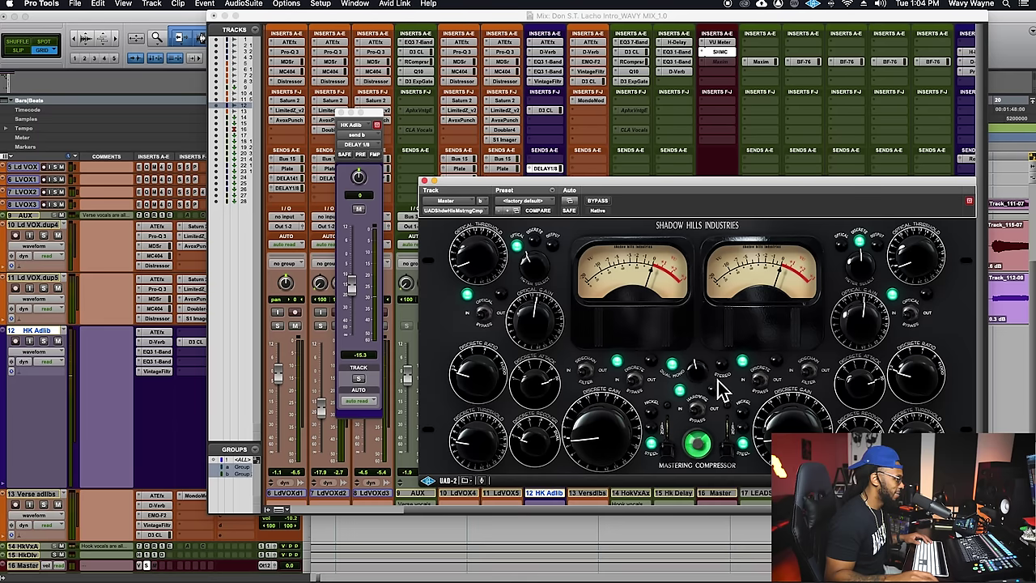
Step: Play the song from bar 10, close the compressor and HK Adlib send windows, and check the lead vocal channels in the mixer
left_click(1007, 77)
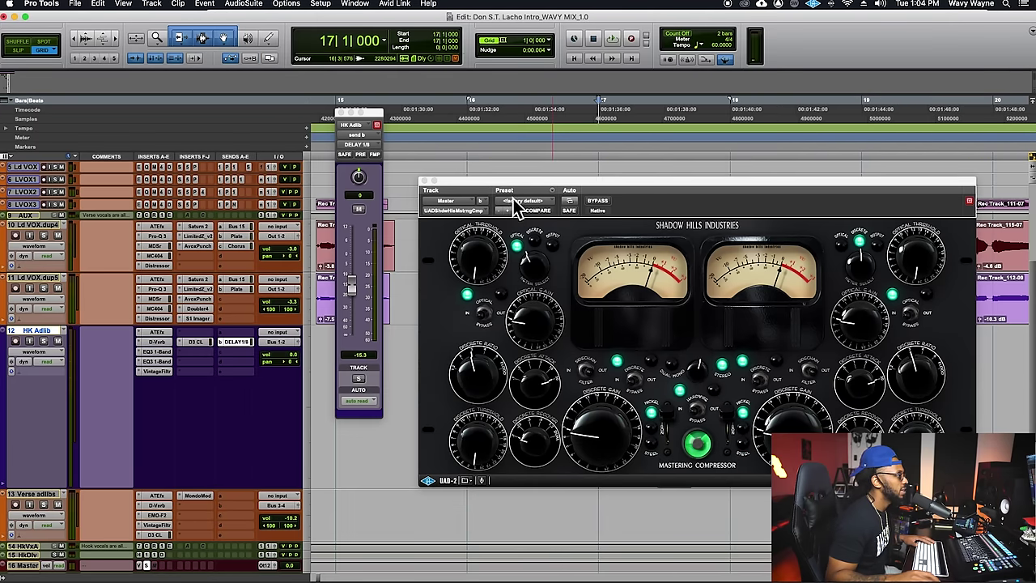
key("r")
key("r")
left_click(391, 168)
key("space")
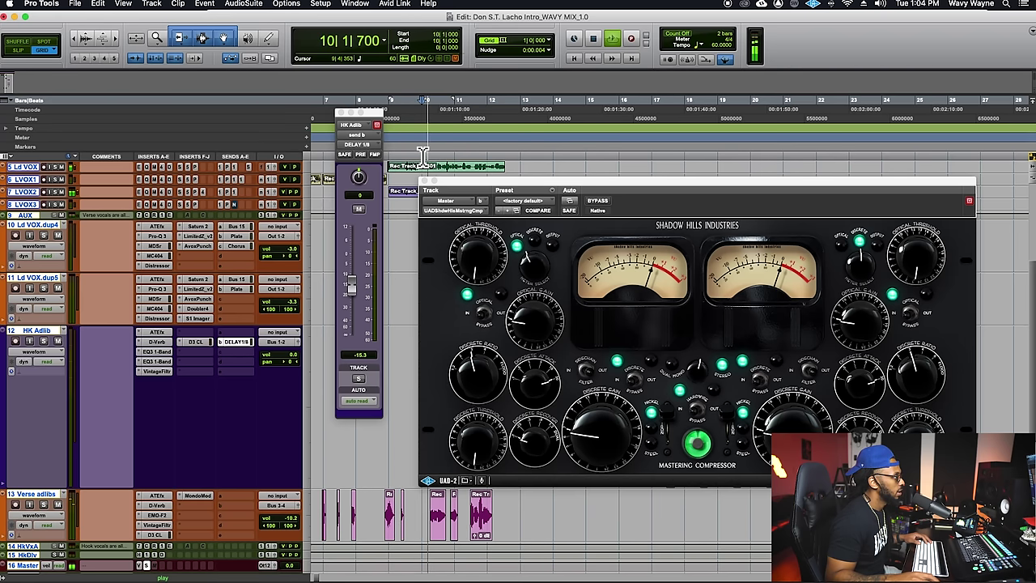
left_click_drag(495, 188, 445, 188)
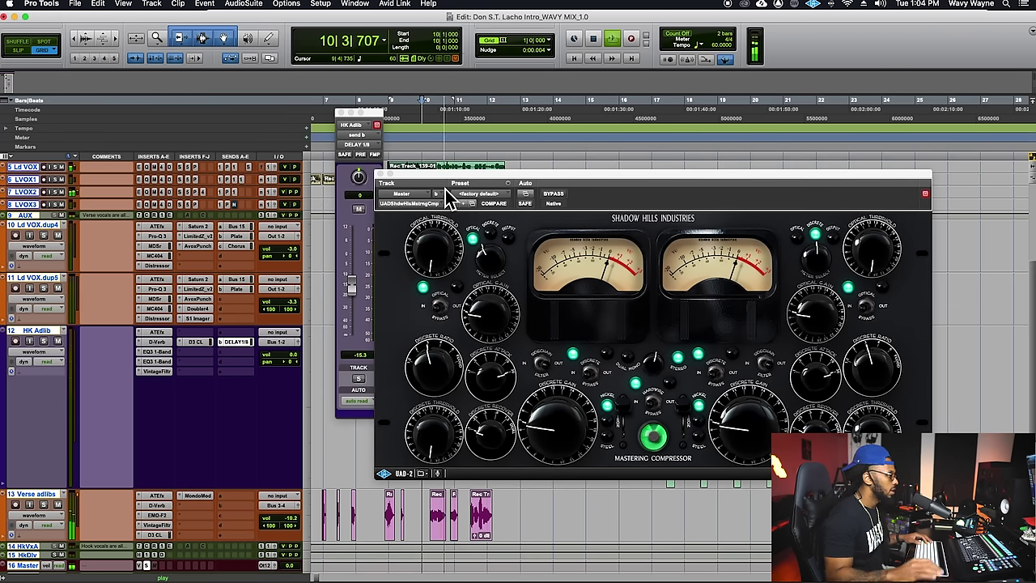
key("super+equal")
left_click(384, 176)
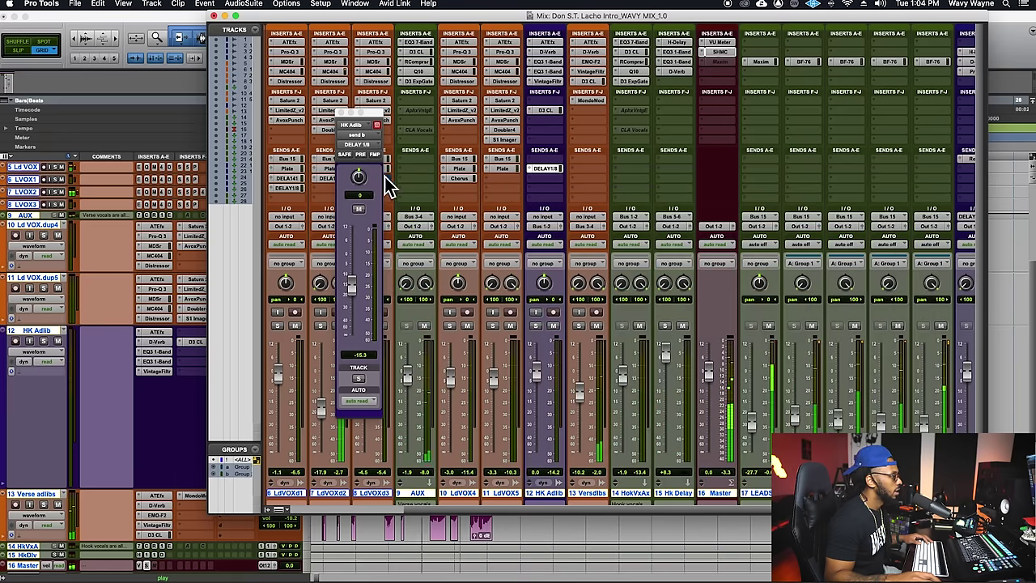
left_click(341, 113)
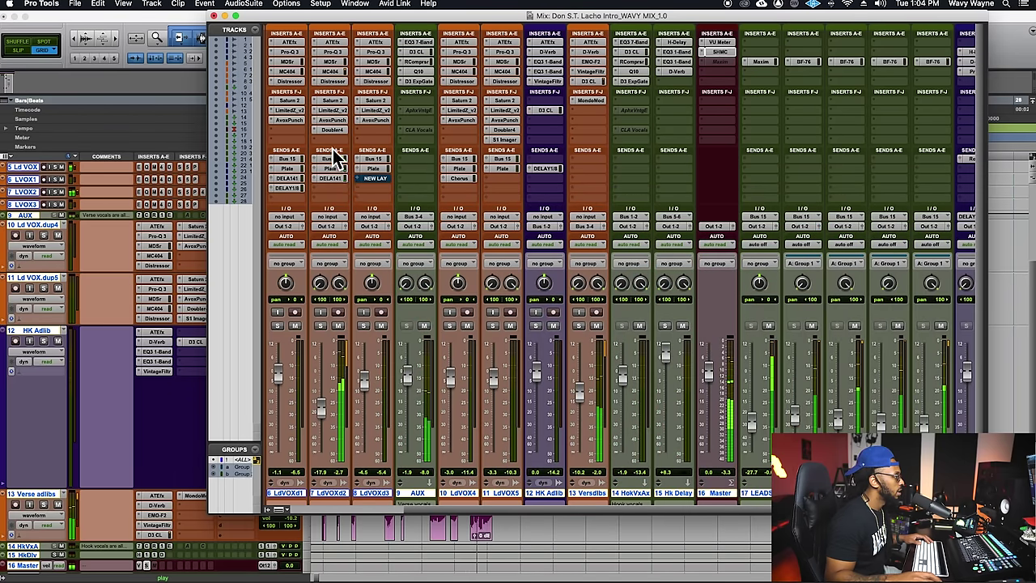
scroll(347, 174, "left", 5)
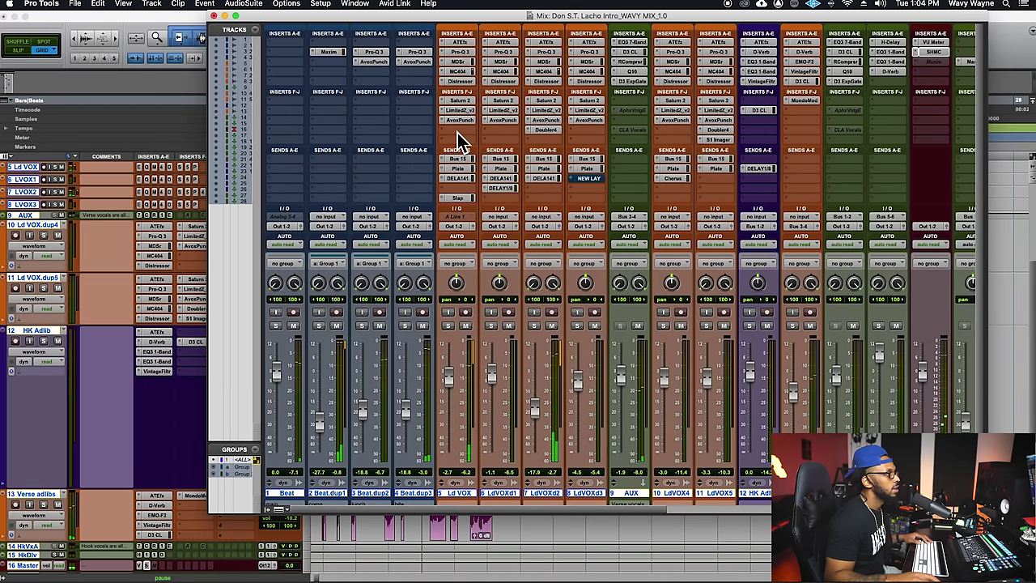
Step: Duplicate the Ld VOX track once with its inserts, sends and group assignments, placed after the original
left_click(1008, 52)
scroll(559, 231, "up", 3)
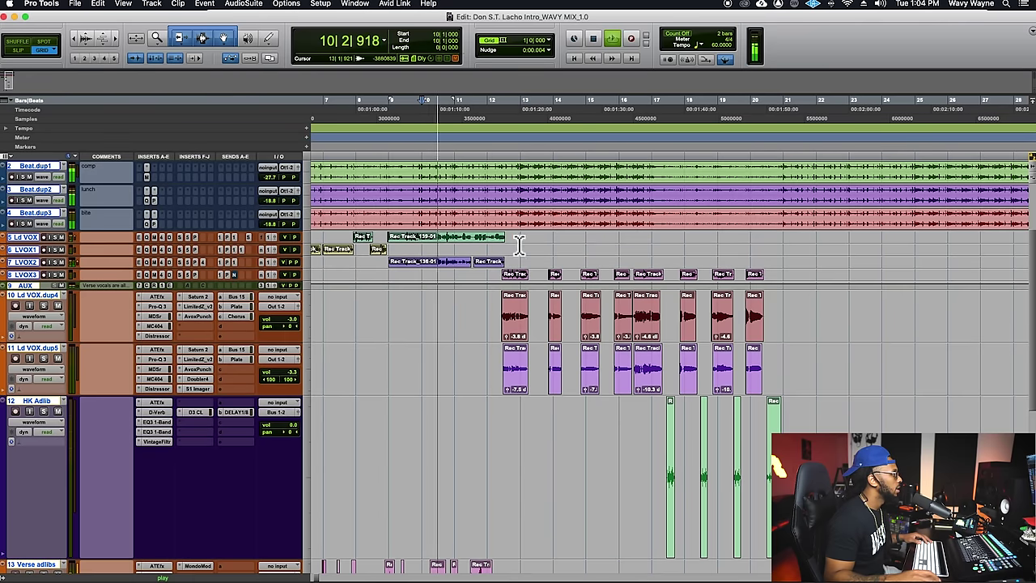
left_click(23, 238)
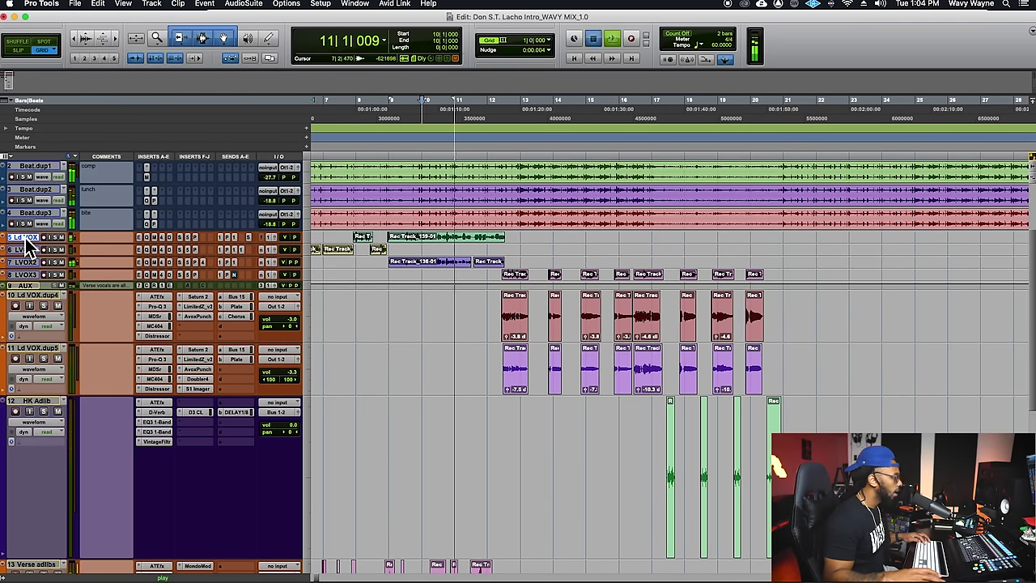
key("alt+shift+d")
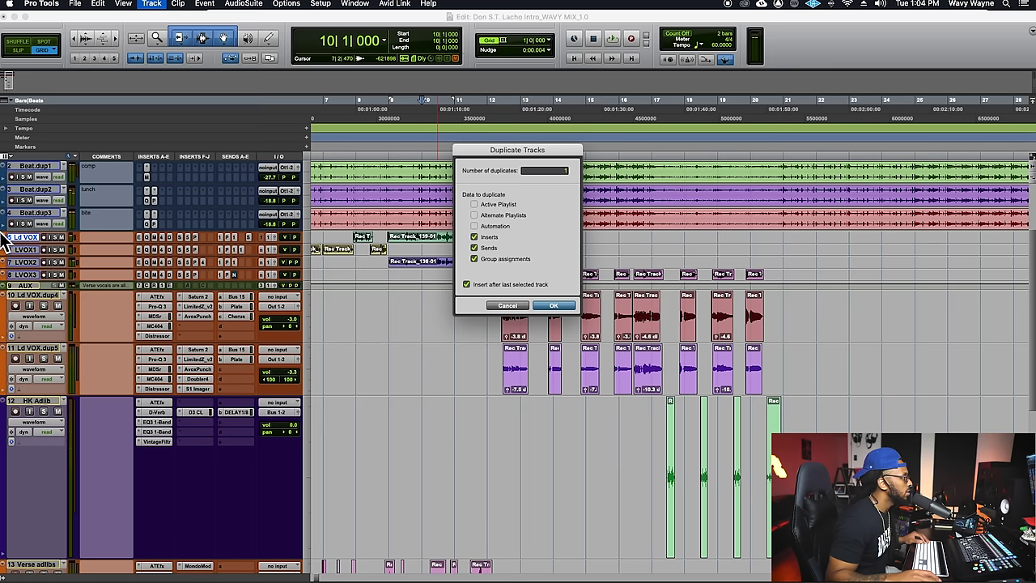
key("Return")
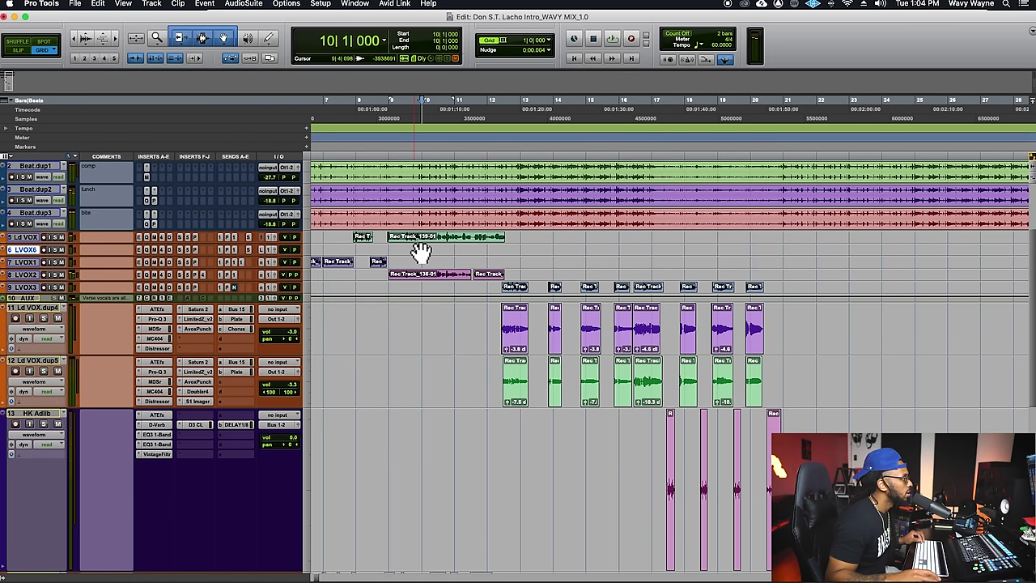
Step: Move the Rec Track_139-01 clip from Ld VOX down to the duplicated track and enlarge that track's height
left_click(426, 243)
left_click_drag(426, 251, 426, 263)
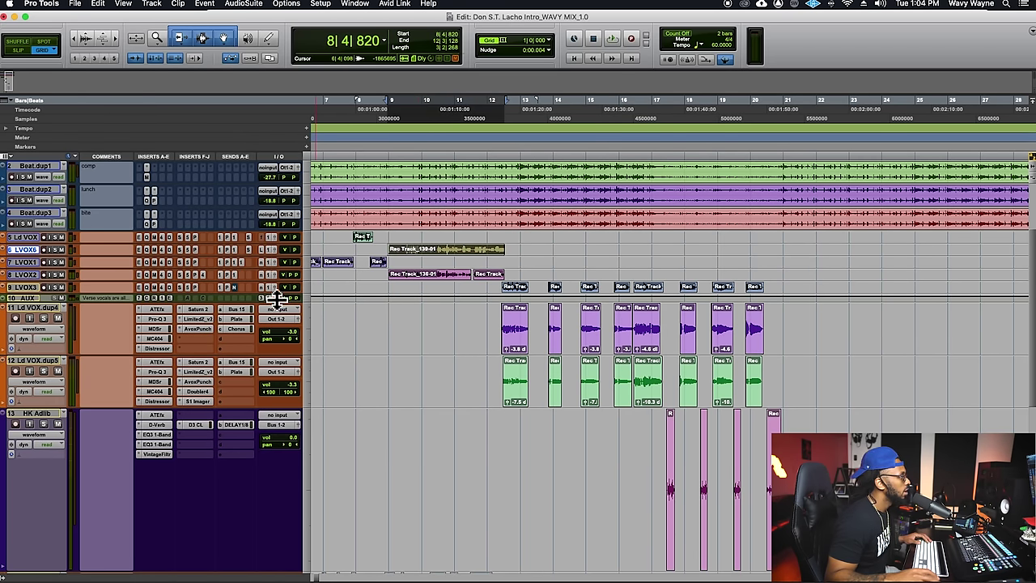
key("ctrl+Up")
Step: Play from bar 8, lower the Ld VOX.dup6 fader to -3.3 dB, and save the session
left_click(380, 261)
key("space")
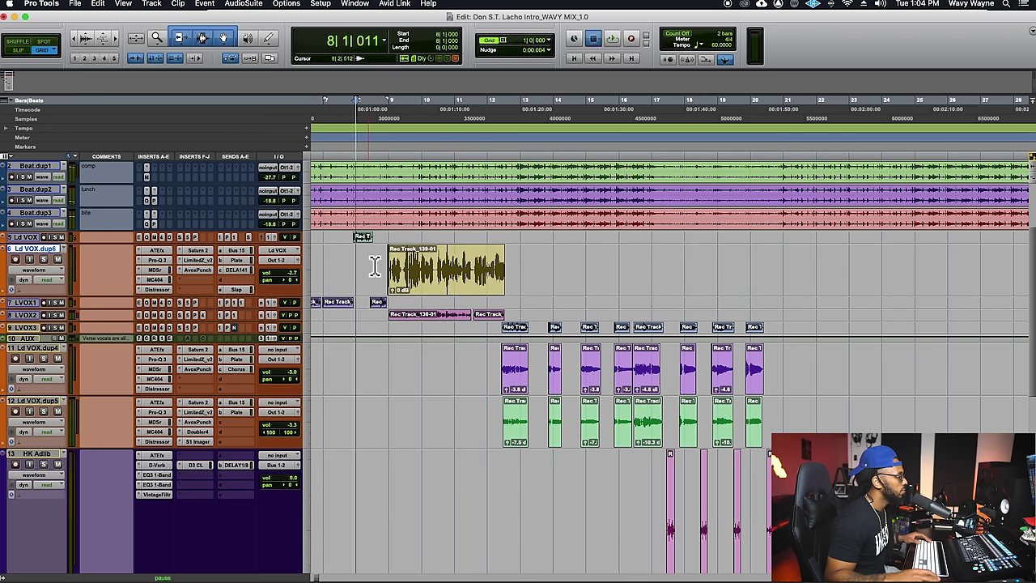
key("super+equal")
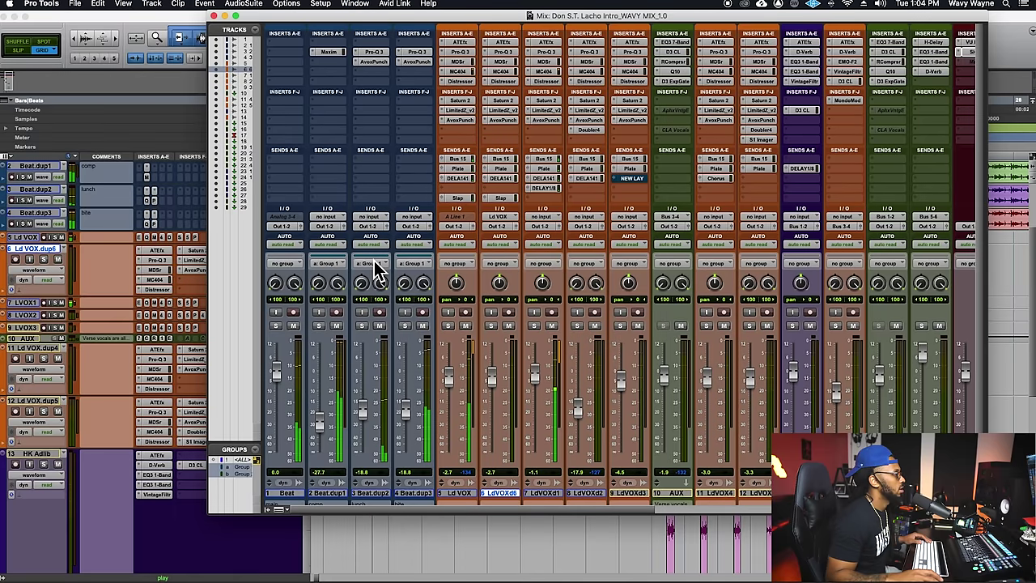
left_click_drag(495, 375, 500, 385)
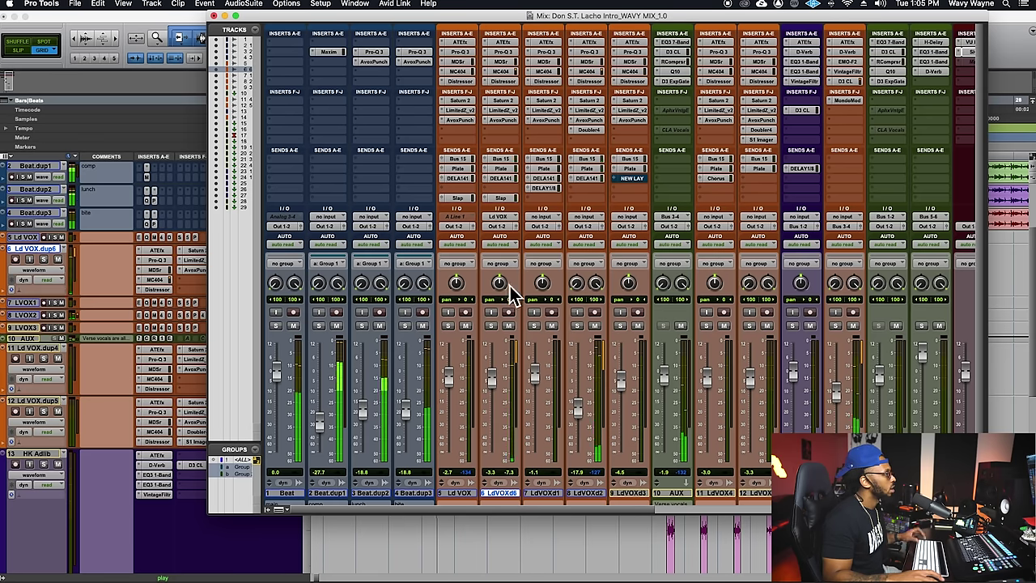
key("super+s")
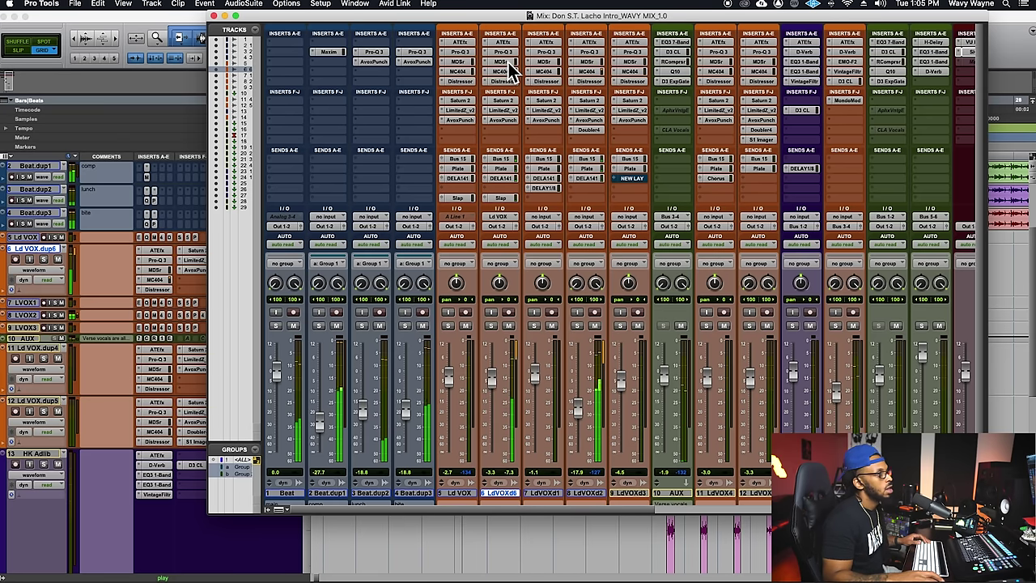
Step: Play the song from bar 13 and open the Shadow Hills Mastering Compressor on the Master track
left_click(1002, 65)
left_click(521, 276)
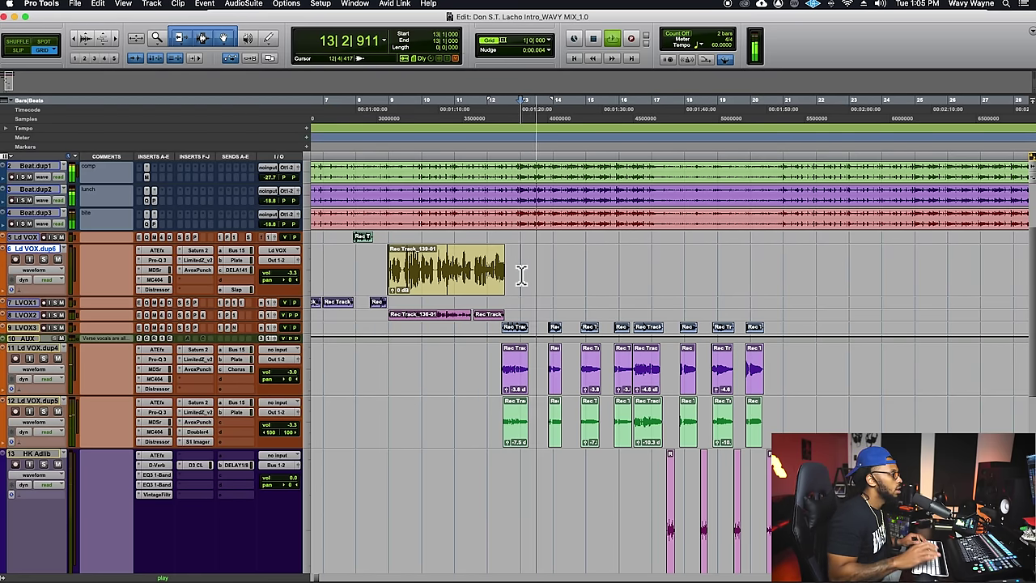
key("super+equal")
scroll(870, 164, "right", 3)
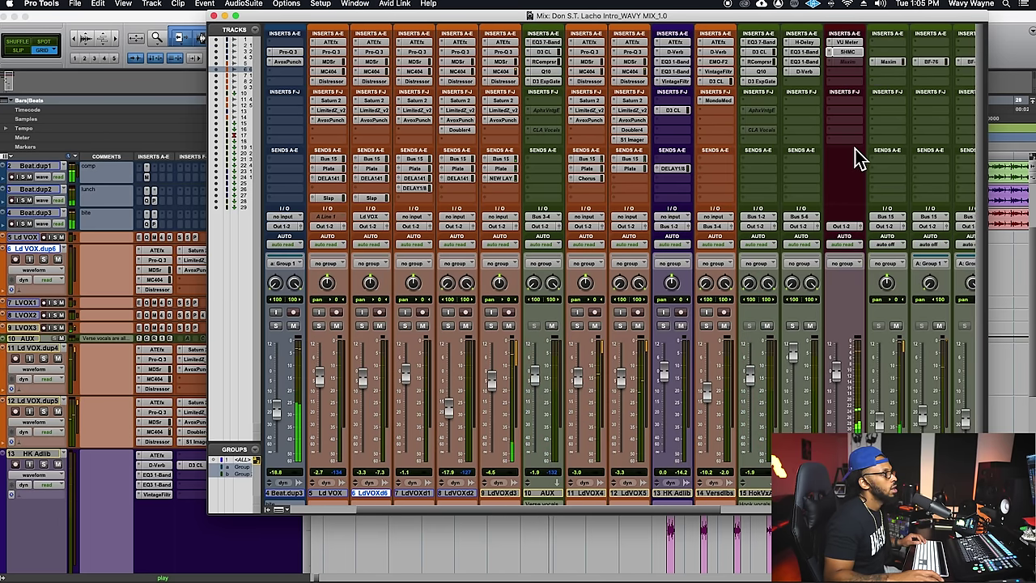
left_click(850, 54)
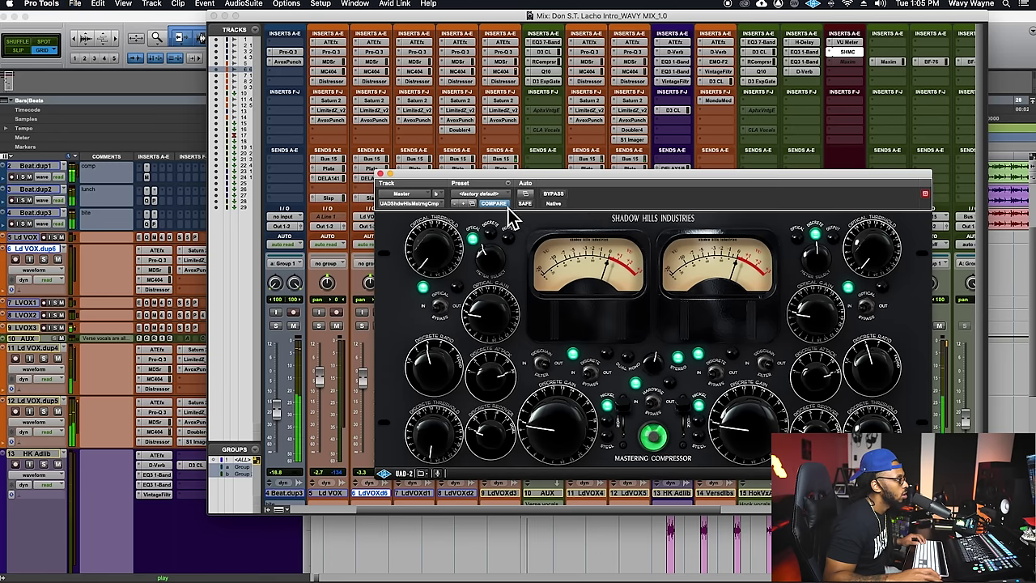
Step: Audition the Mastering Loud PGM and Mastering Discr Steel presets, load Mastering Medium PGM on the Master's Shadow Hills compressor, and close it
left_click(475, 204)
left_click(498, 200)
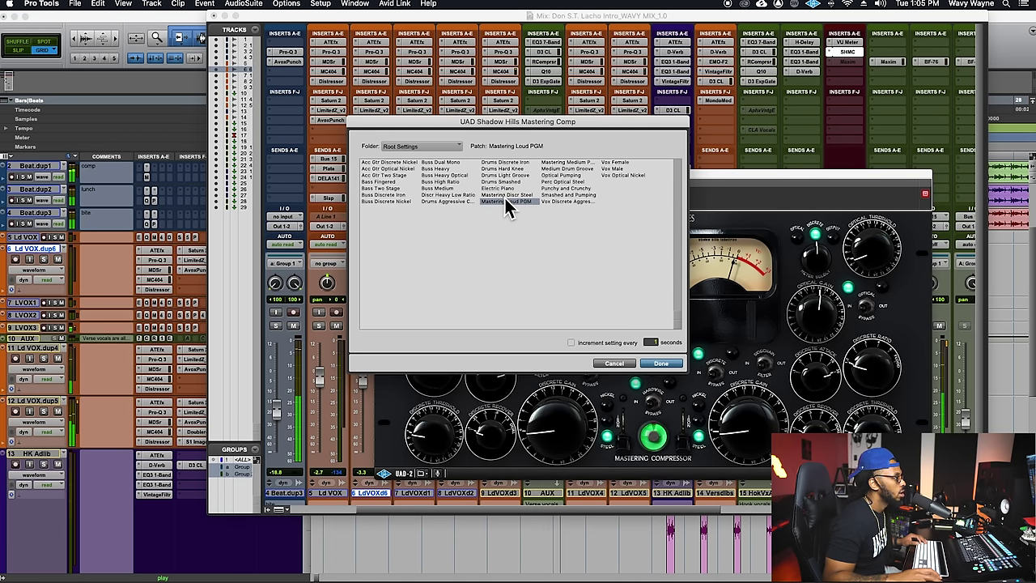
left_click(510, 196)
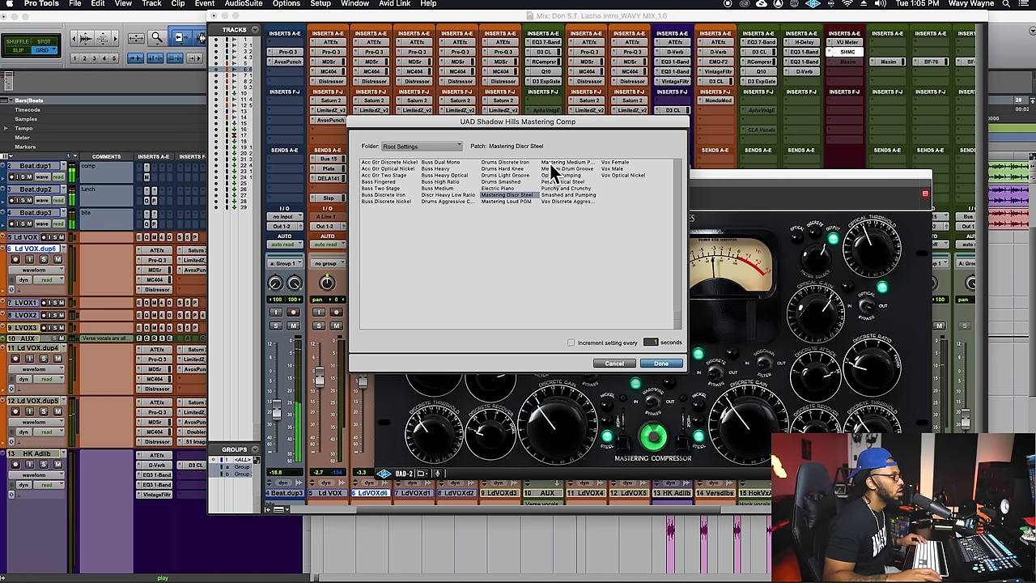
left_click(550, 163)
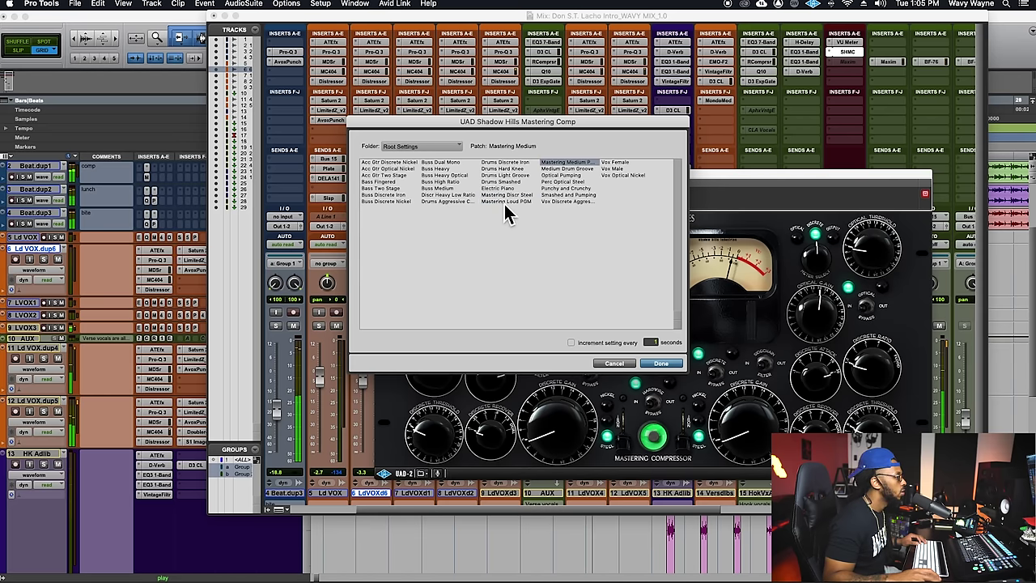
left_click(660, 363)
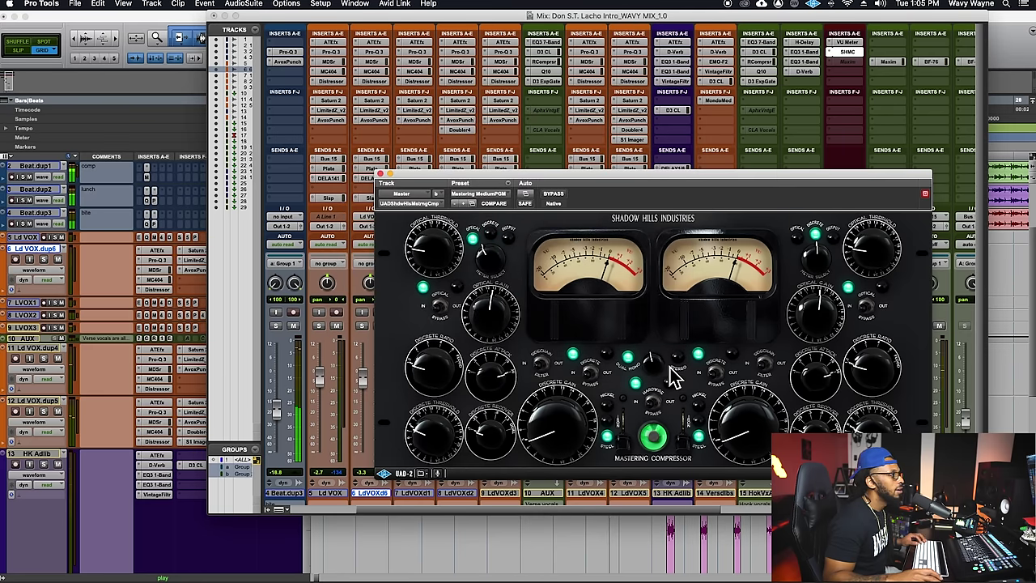
left_click(380, 174)
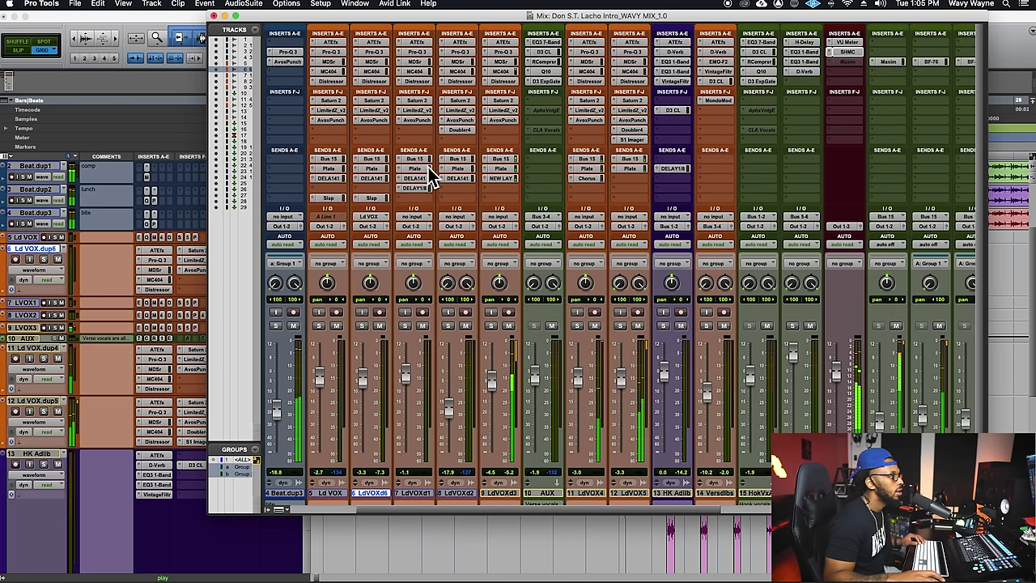
Step: Play from bar 15 and set the X2 crossover to 912.13 Hz in the MC404 on Ld VOX.dup3
left_click(984, 53)
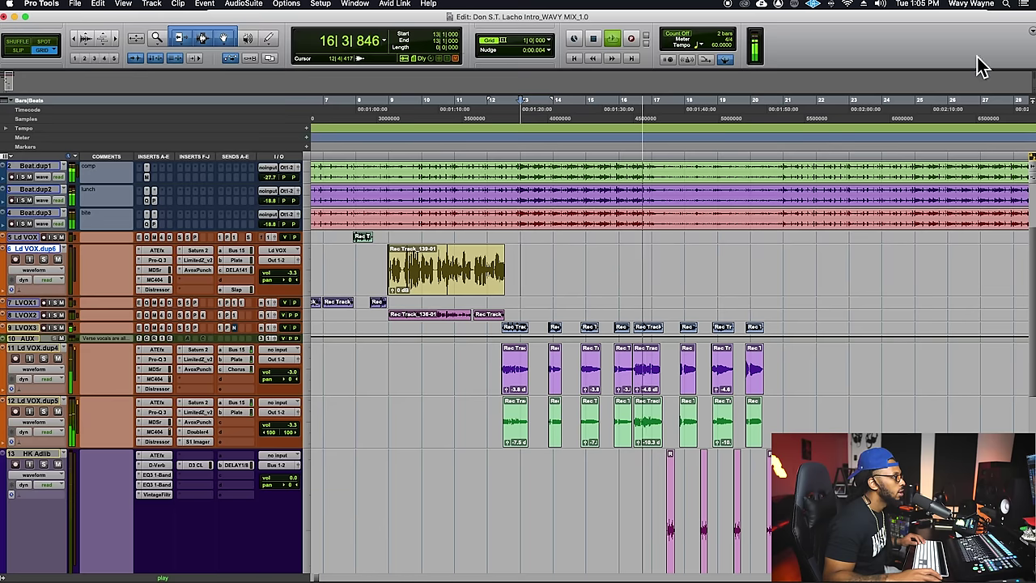
left_click(579, 158)
key("super+equal")
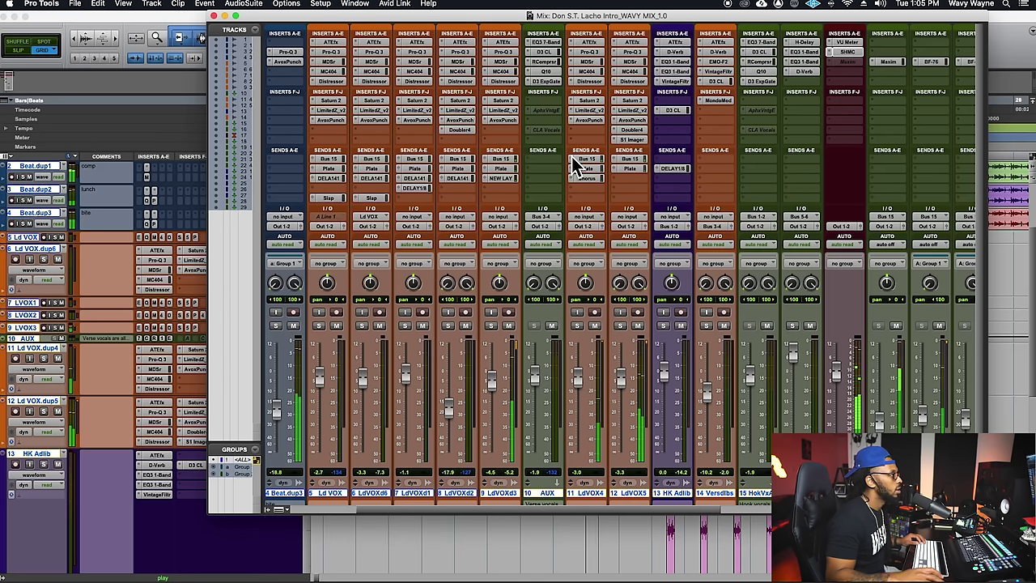
left_click(502, 72)
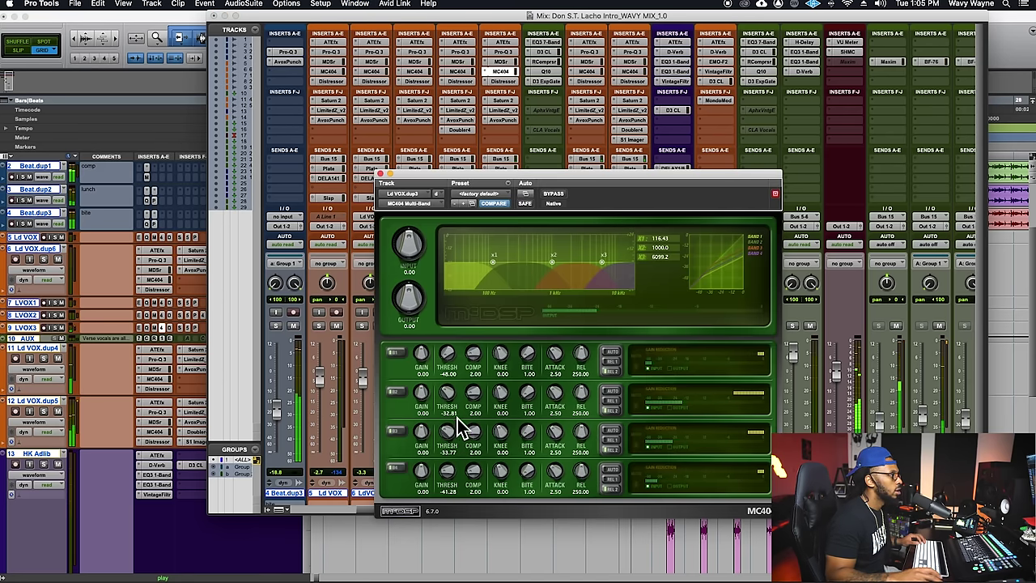
left_click_drag(557, 270, 553, 270)
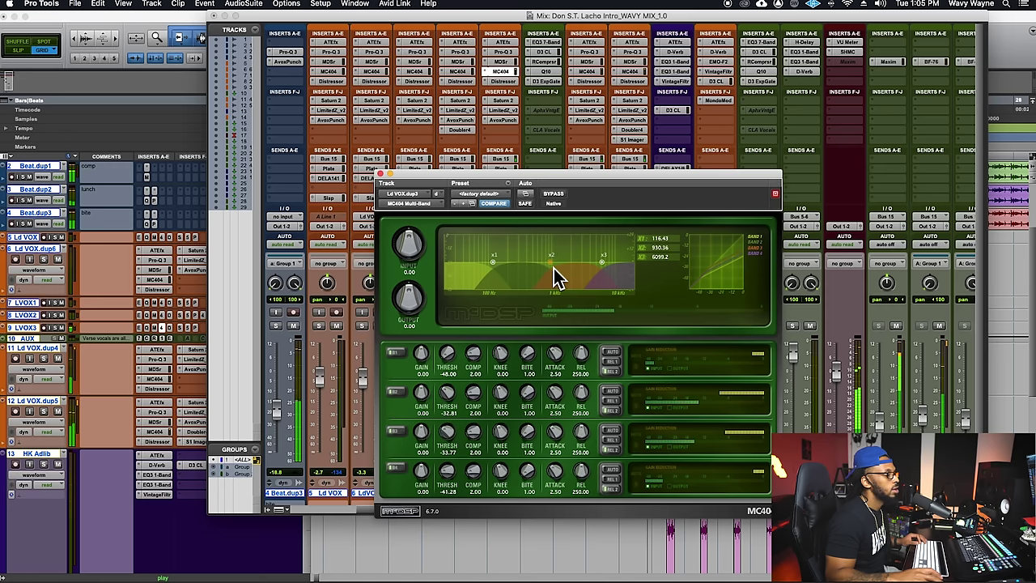
key("super+equal")
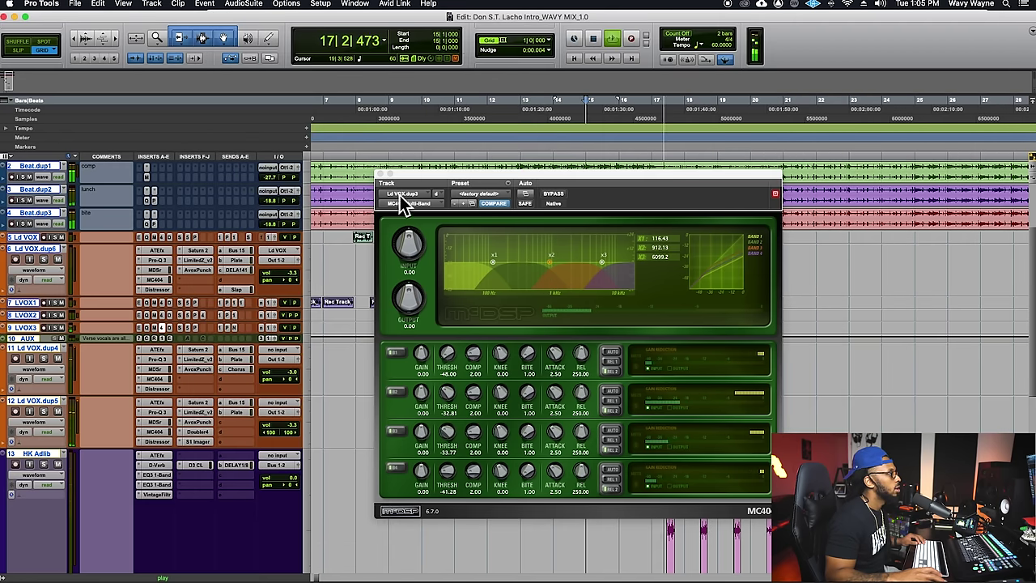
left_click(380, 174)
Step: Play from bar 9 and again from bar 1, then adjust the second band's threshold in the MC404 on Ld VOX
left_click(391, 167)
key("super+bracketleft")
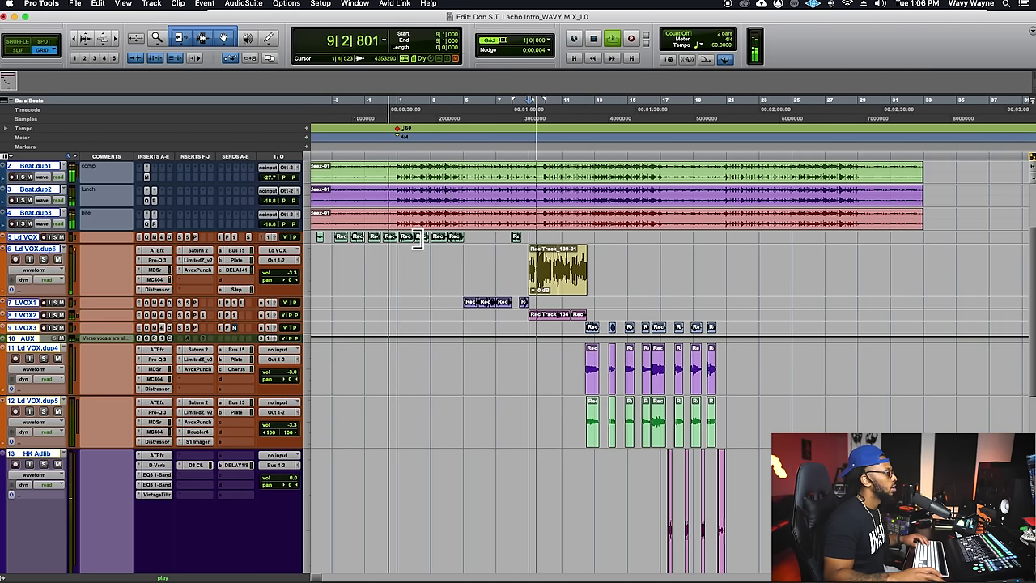
left_click(399, 159)
key("super+equal")
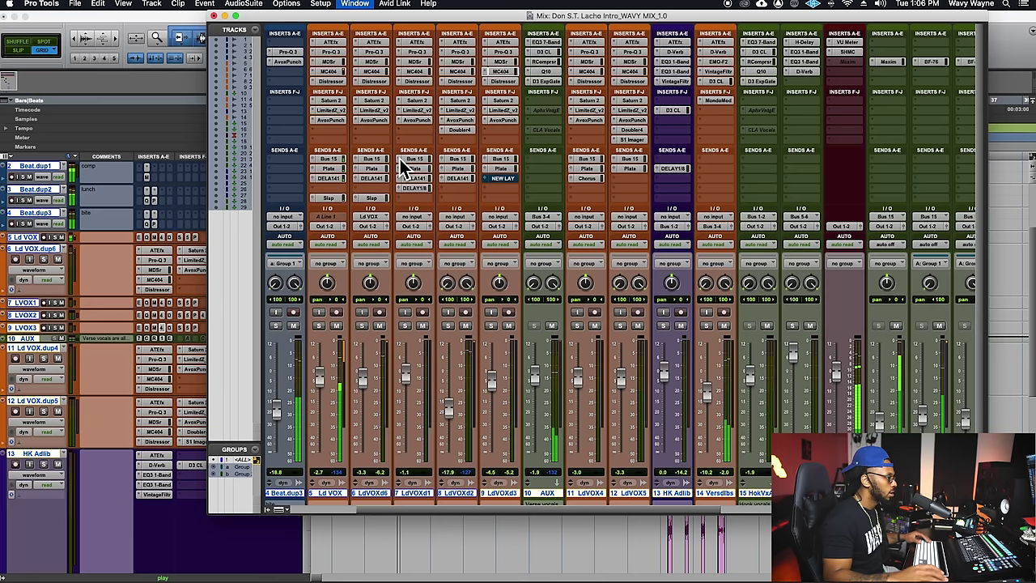
left_click_drag(323, 386, 324, 384)
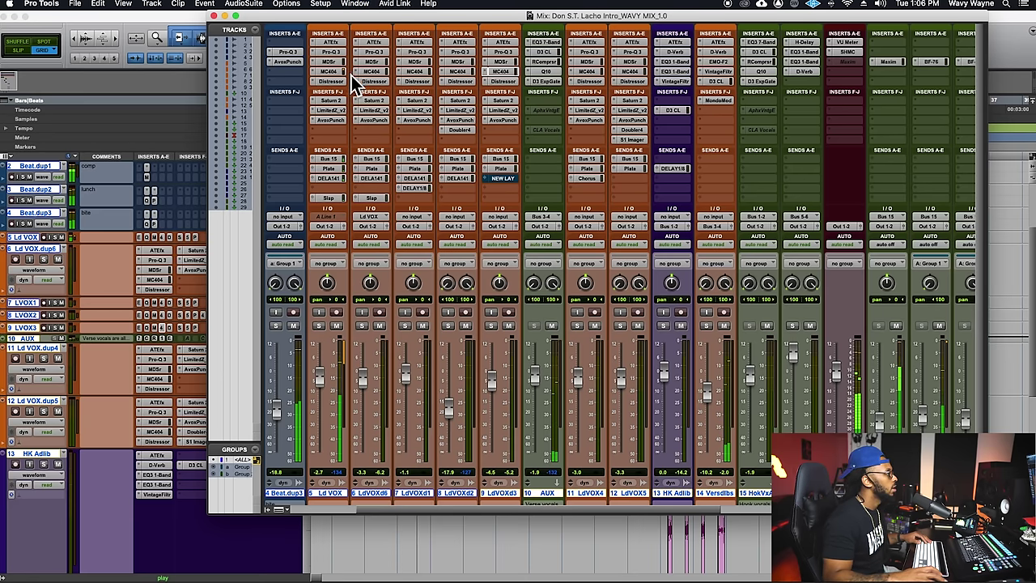
left_click(328, 71)
left_click_drag(446, 396, 448, 399)
left_click(380, 175)
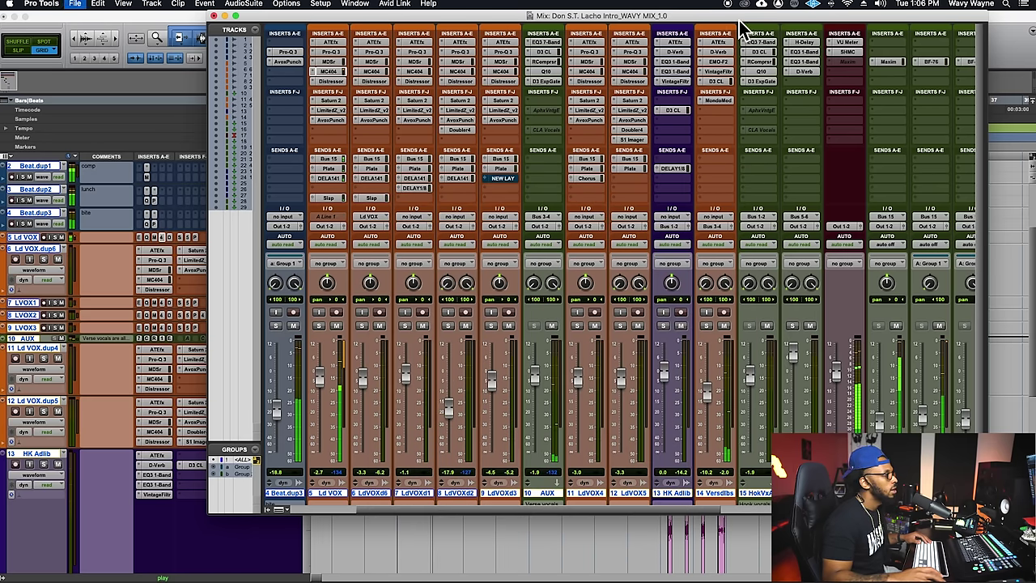
Step: Insert the stereo ML4000 ML4 Multi-Band Dynamics plug-in in the Master track's insert slot E
left_click(836, 86)
mouse_move(836, 86)
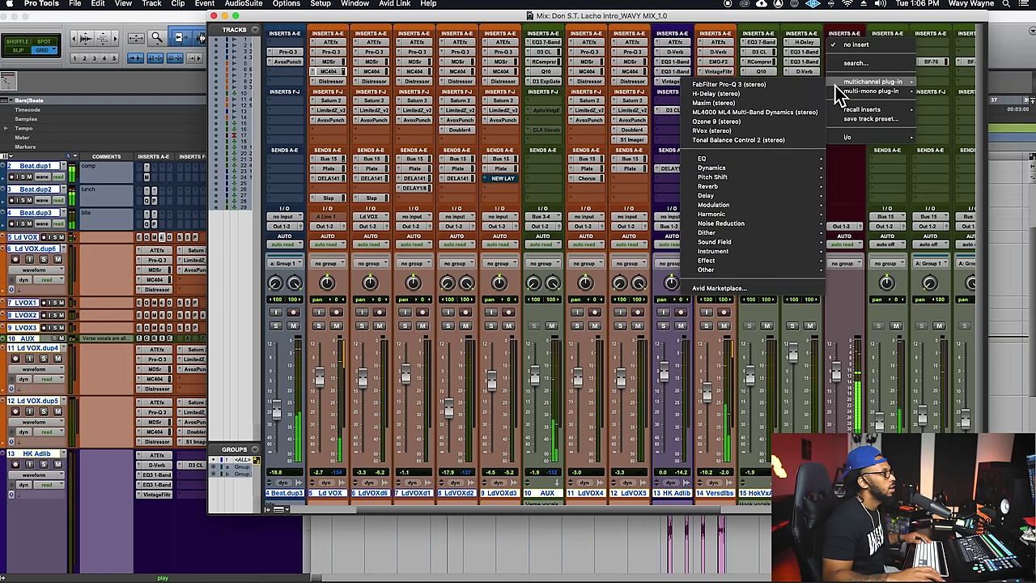
left_click(794, 115)
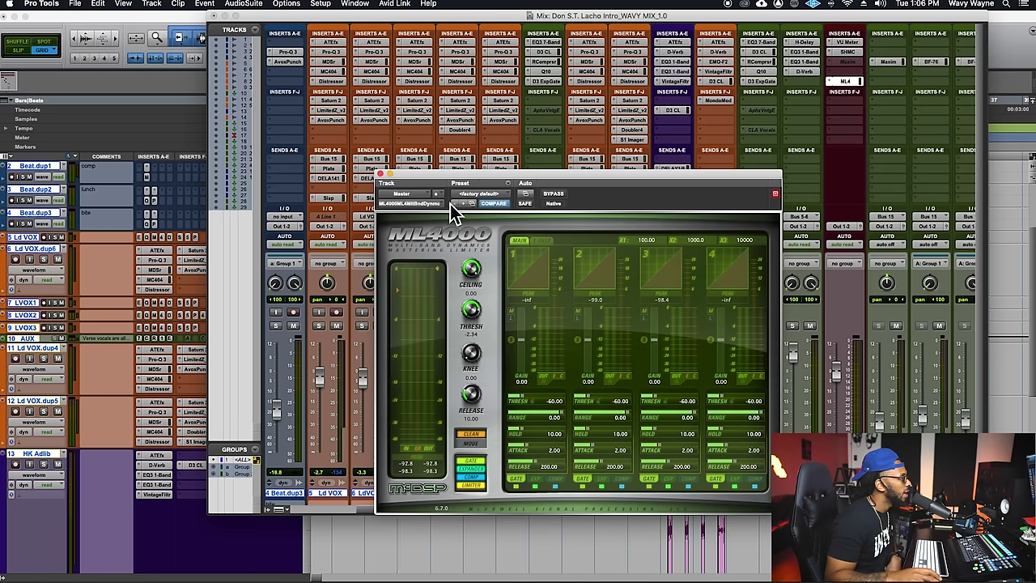
Step: Load the first rap music master preset from the Mike Dean folder in the Master's ML4000 and close the plug-in window
left_click(478, 209)
left_click(381, 165)
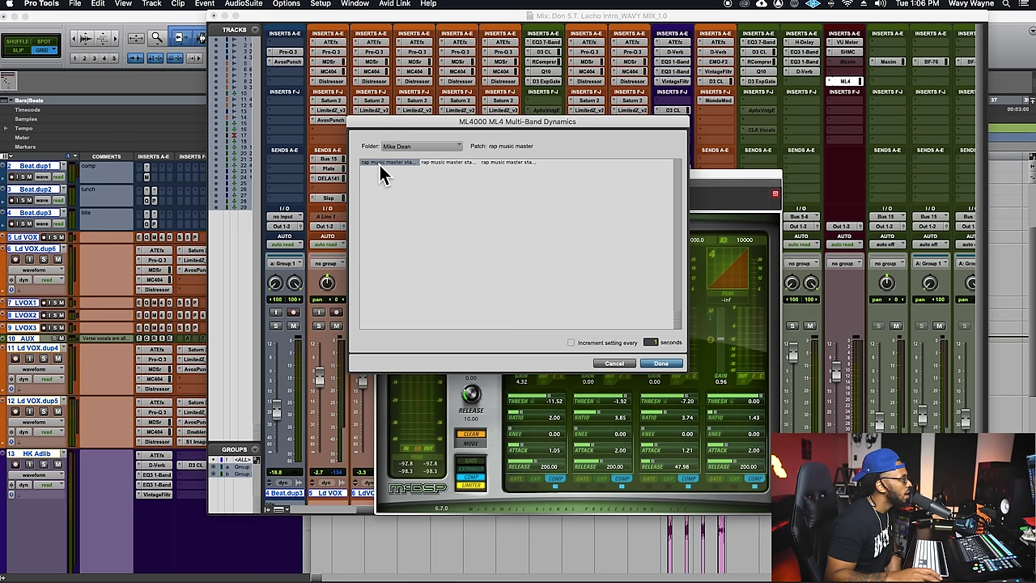
left_click(662, 363)
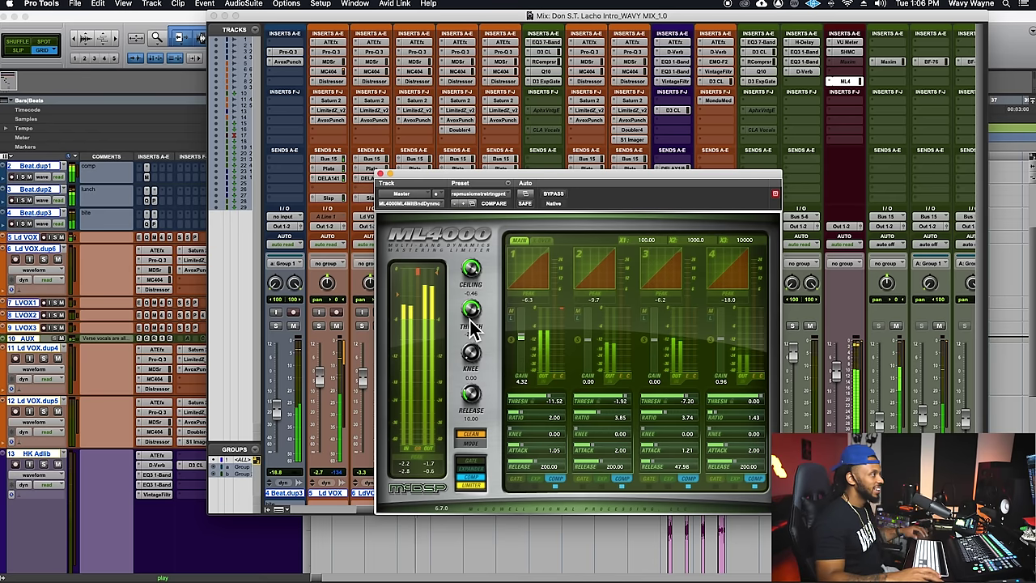
left_click(381, 173)
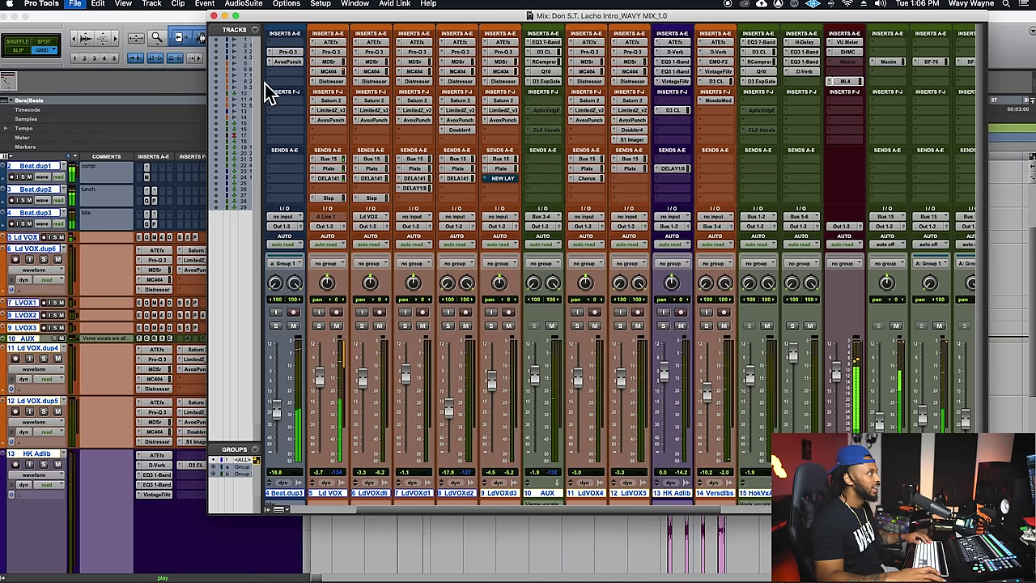
Step: Reduce the track heights in the Edit window and save the session
left_click(172, 24)
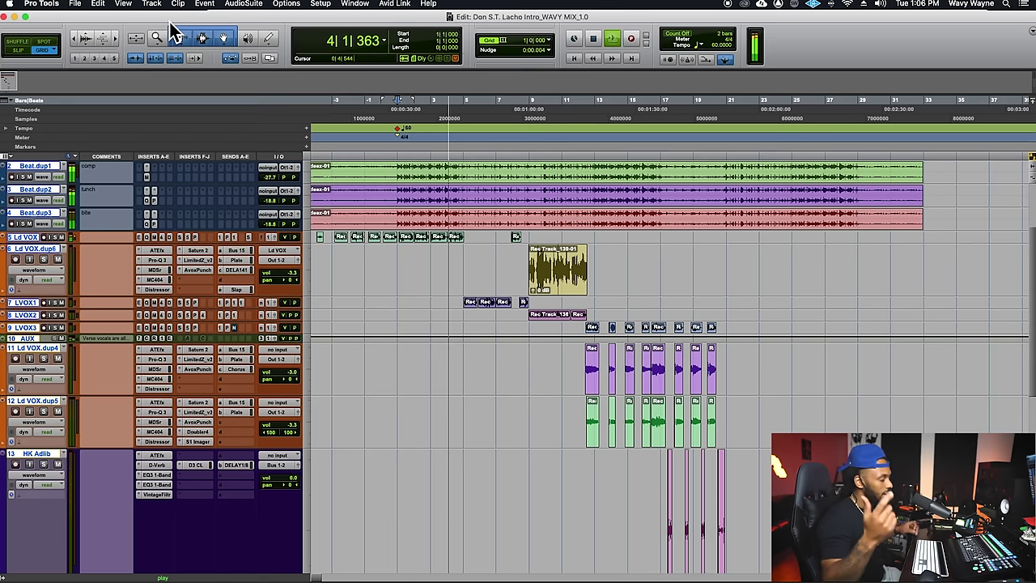
key("ctrl+Down")
key("super+s")
Step: Lower the Ld VOX.dup1 fader to -2.5 dB with the session saved, and nudge the Beat.dup1 fader down slightly
key("super+equal")
key("super+s")
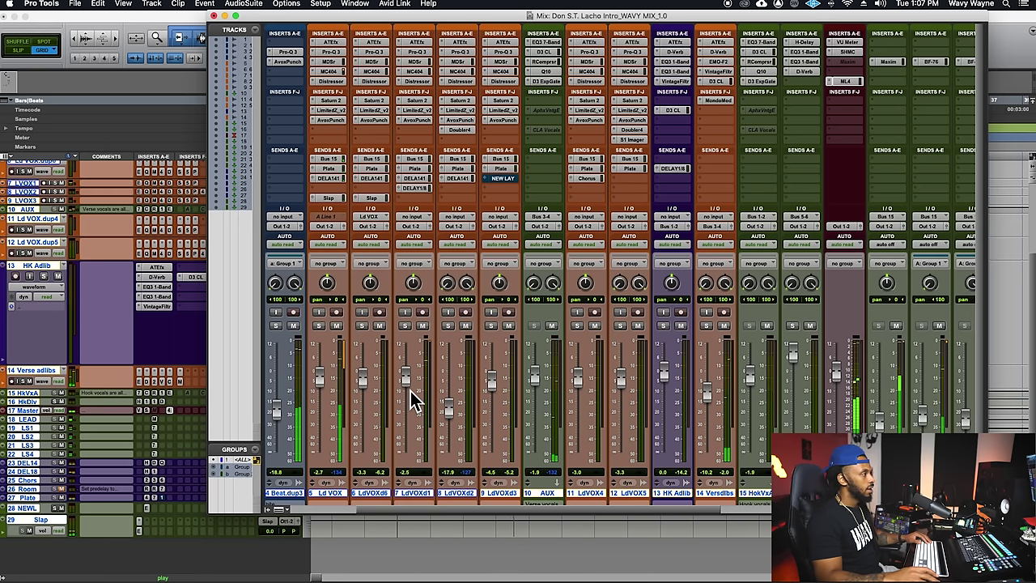
scroll(396, 441, "left", 3)
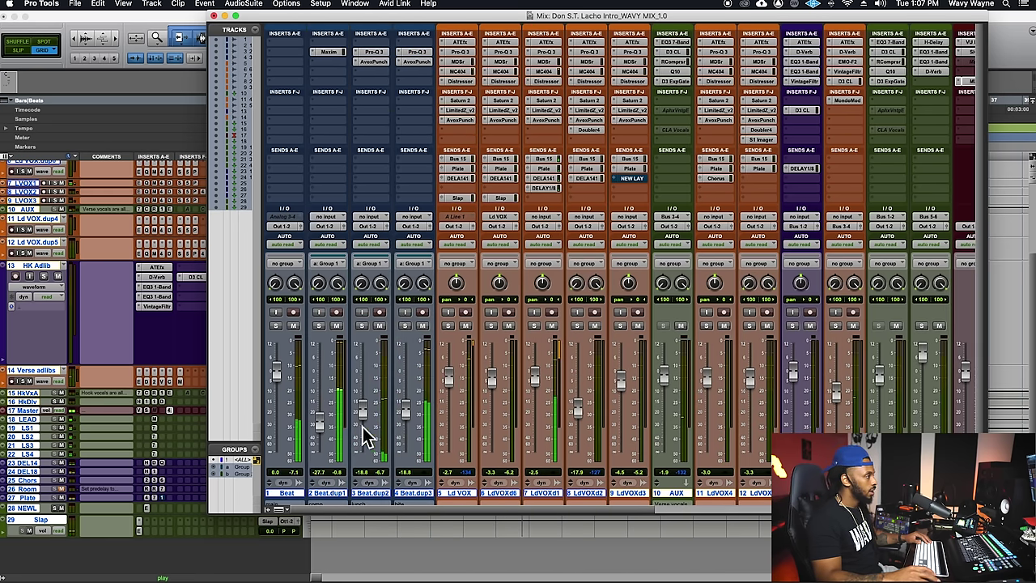
left_click_drag(329, 428, 327, 430)
Step: In the MC404 on Ld VOX.dup6, set the band 2 threshold to -36.07, band 3 threshold to -37.03 and X2 crossover to 1090 Hz
scroll(457, 433, "right", 3)
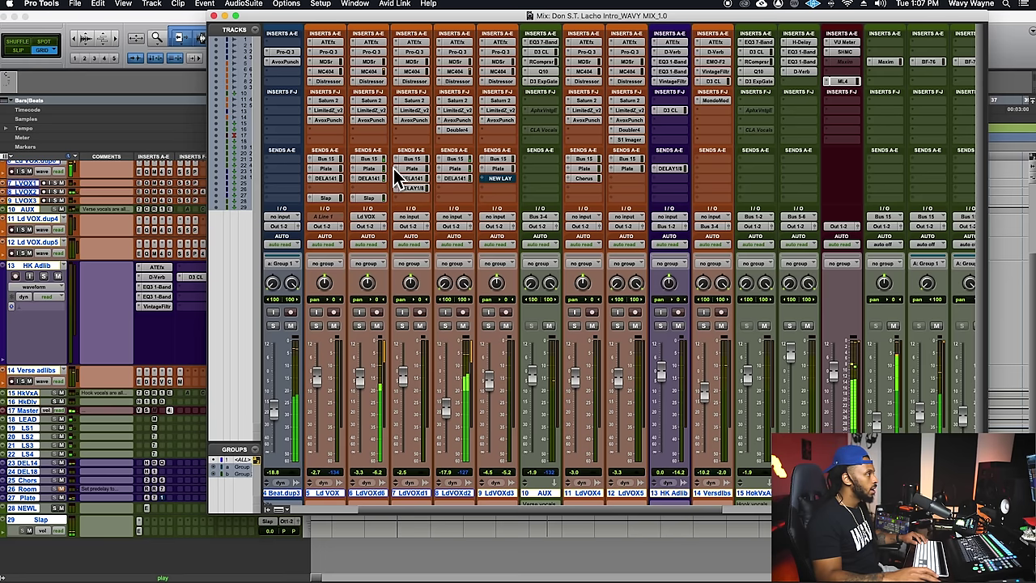
left_click(372, 71)
left_click_drag(446, 431, 452, 453)
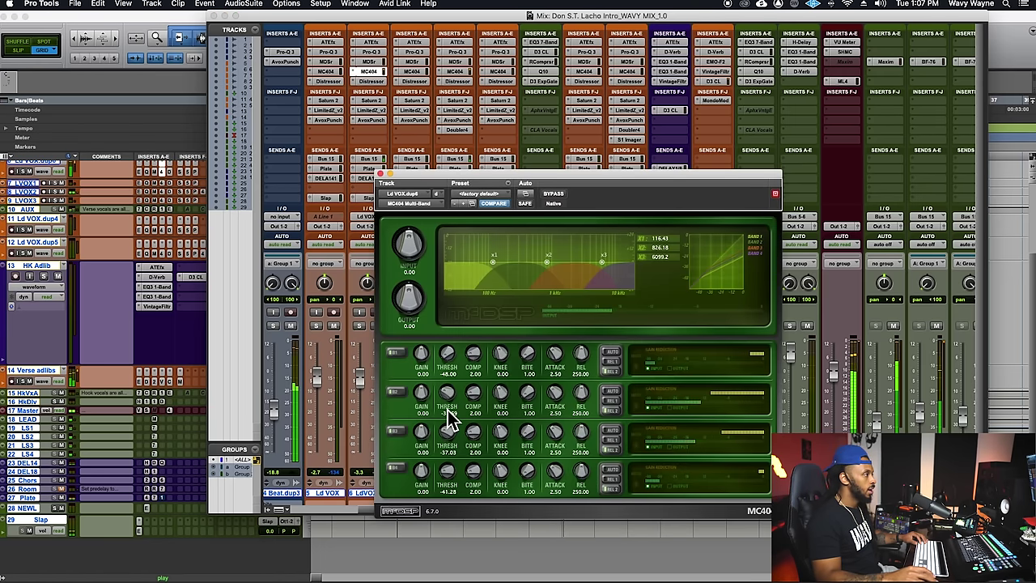
left_click_drag(552, 270, 560, 271)
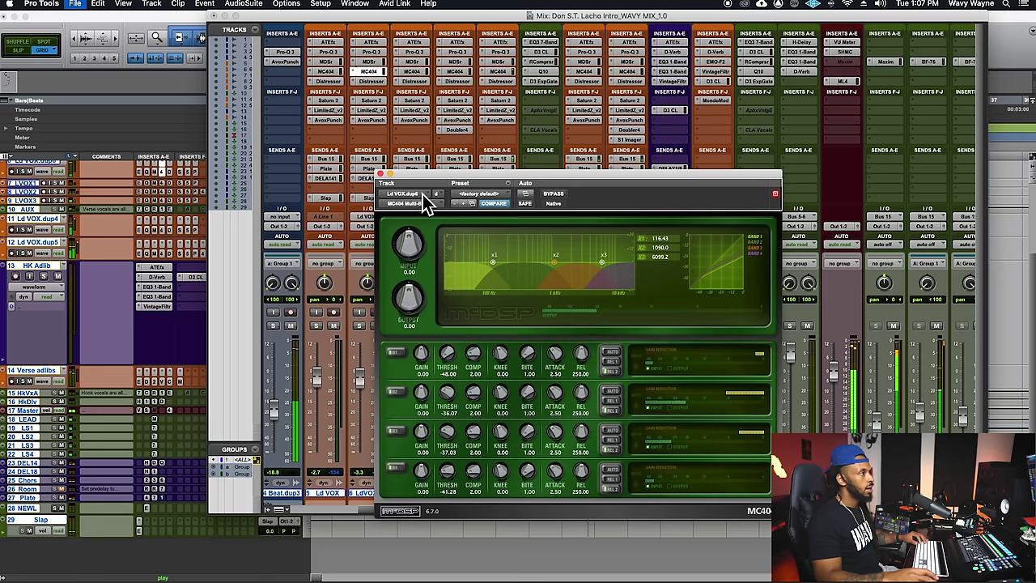
key("super+equal")
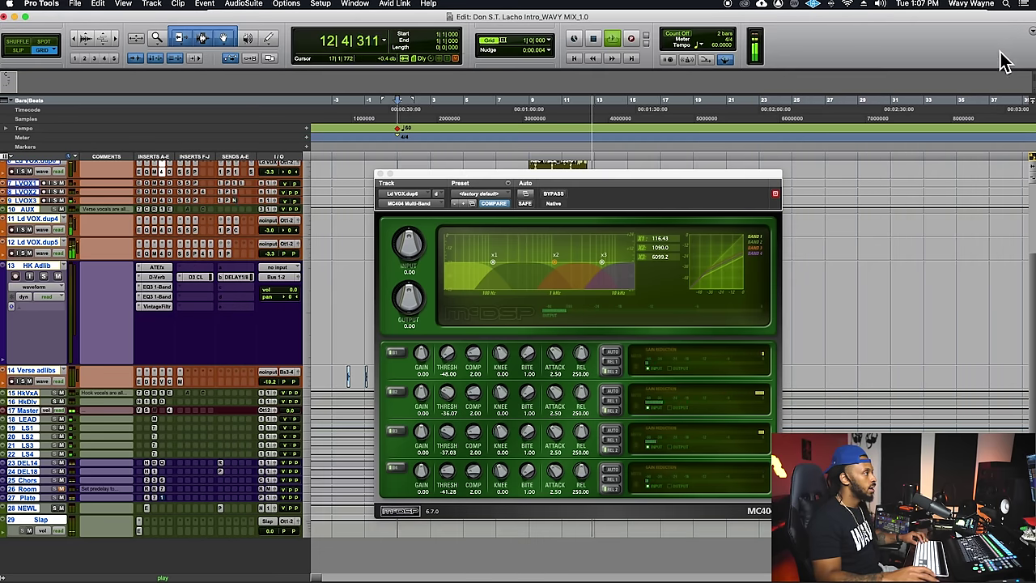
left_click(379, 174)
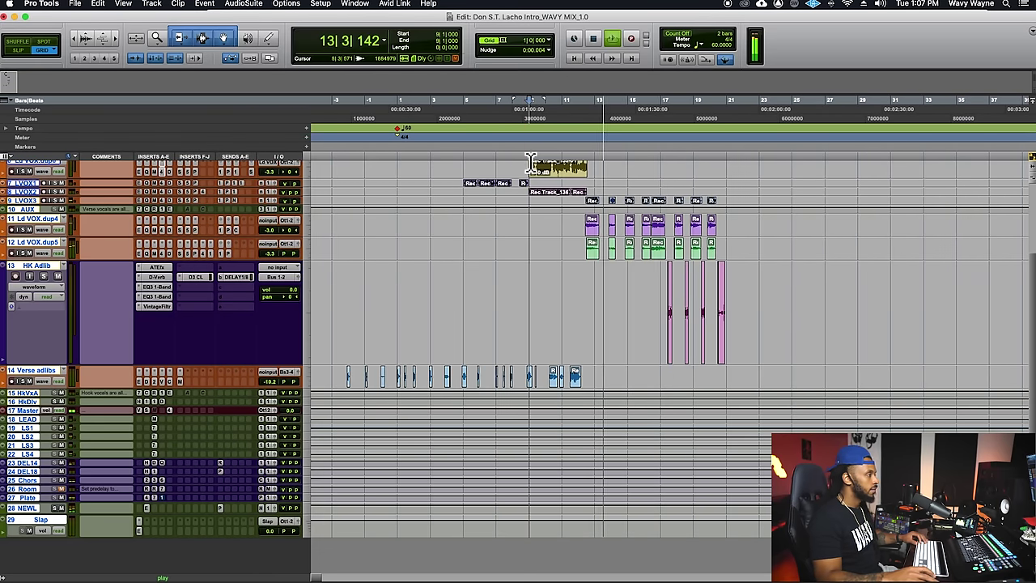
Step: Play from bar 9 and raise the low cut in the Pro-Q 3 on Ld VOX.dup6 to about 200 Hz
scroll(532, 190, "up", 2)
key("super+equal")
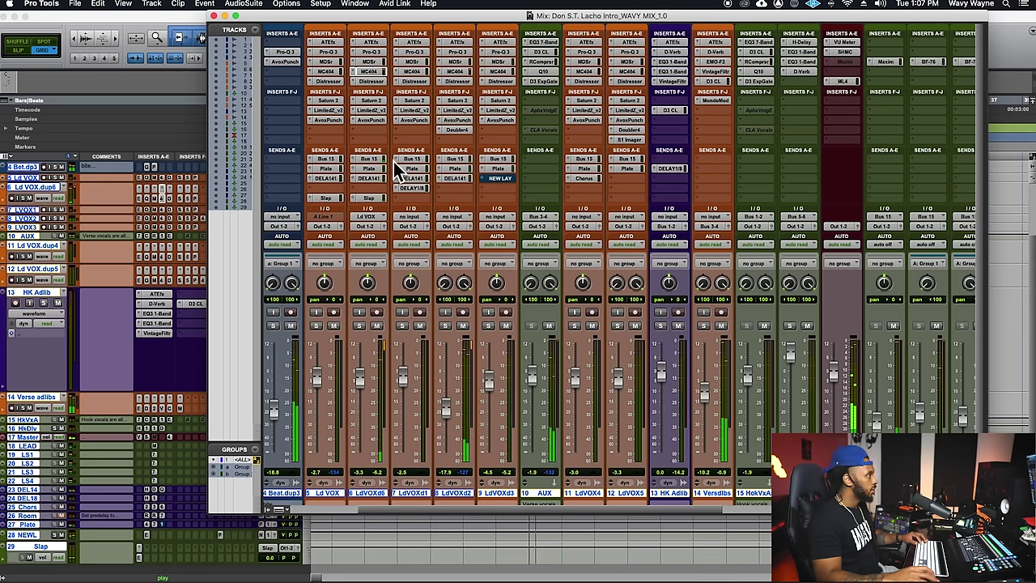
left_click(379, 53)
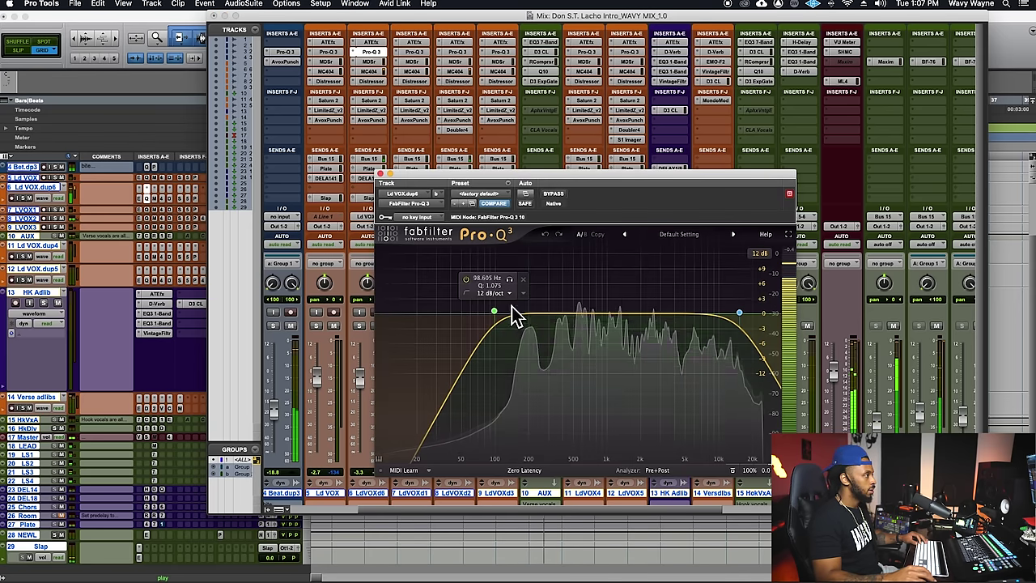
left_click_drag(501, 316, 541, 314)
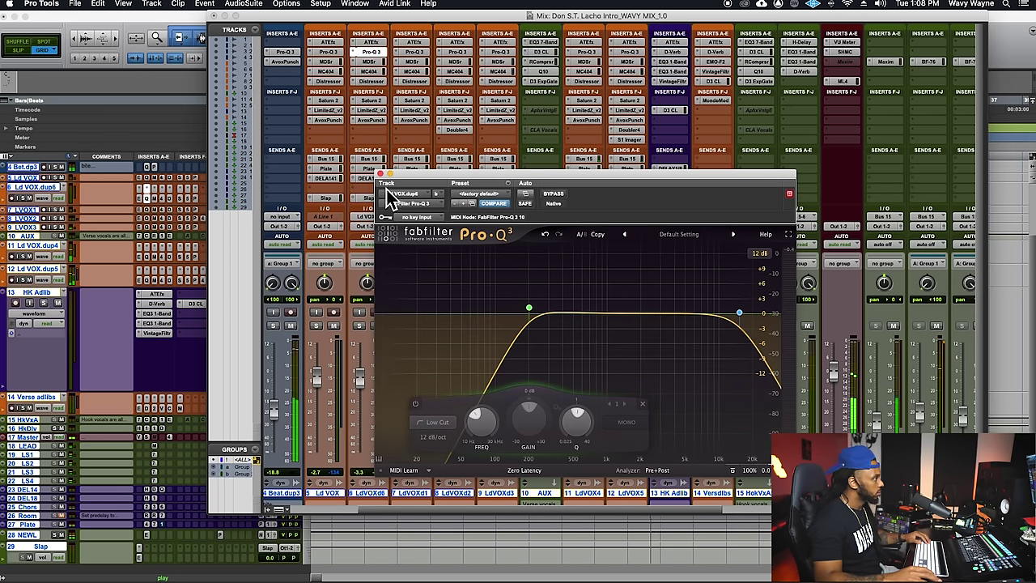
left_click(381, 175)
Step: Play the song from bar 17 and examine the HK Adlib clips up close in the Edit window
key("super+equal")
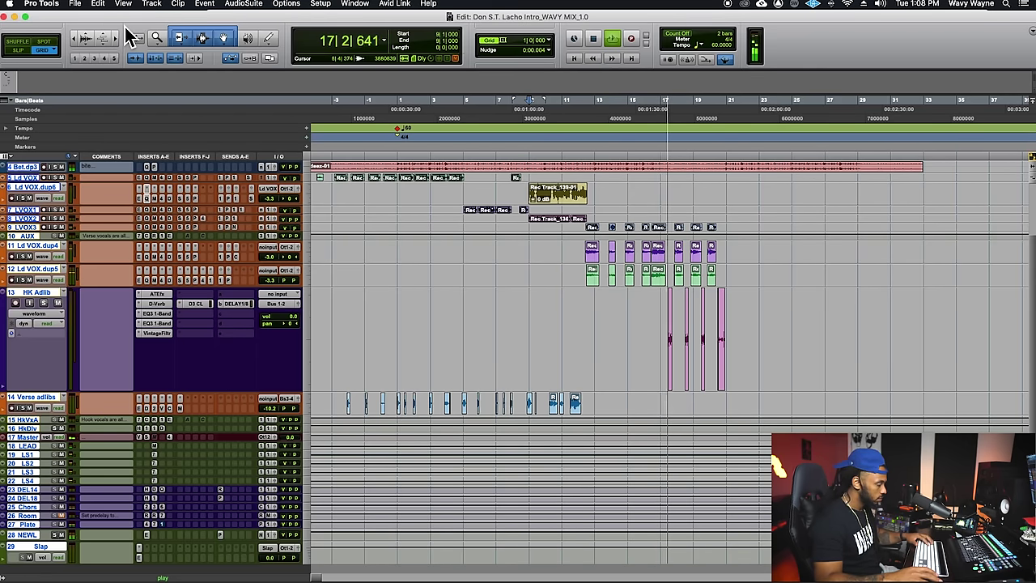
key("super+bracketleft")
key("super+bracketright")
left_click(712, 333)
key("super+bracketright")
key("super+bracketright")
key("super+bracketright")
key("super+bracketleft")
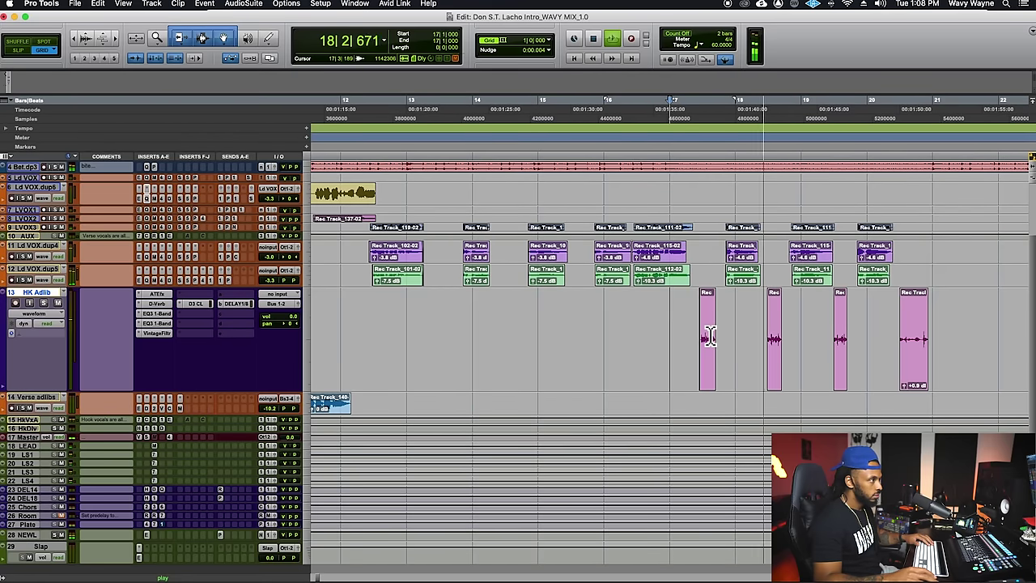
Step: Check the DELAY 1/8 send level on HK Adlib during playback, with playback stopped and the send window closed at the end
key("super+bracketleft")
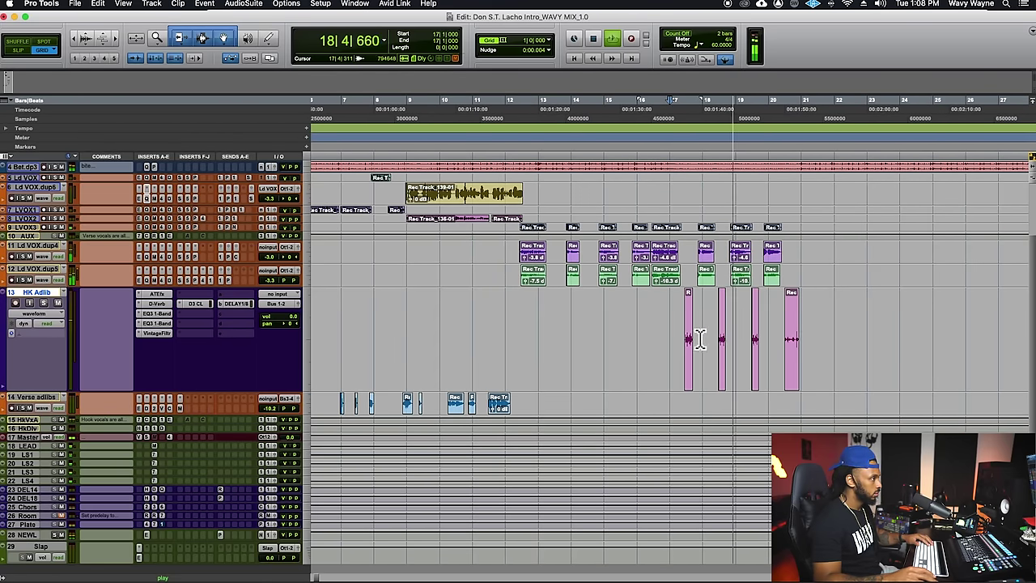
key("super+equal")
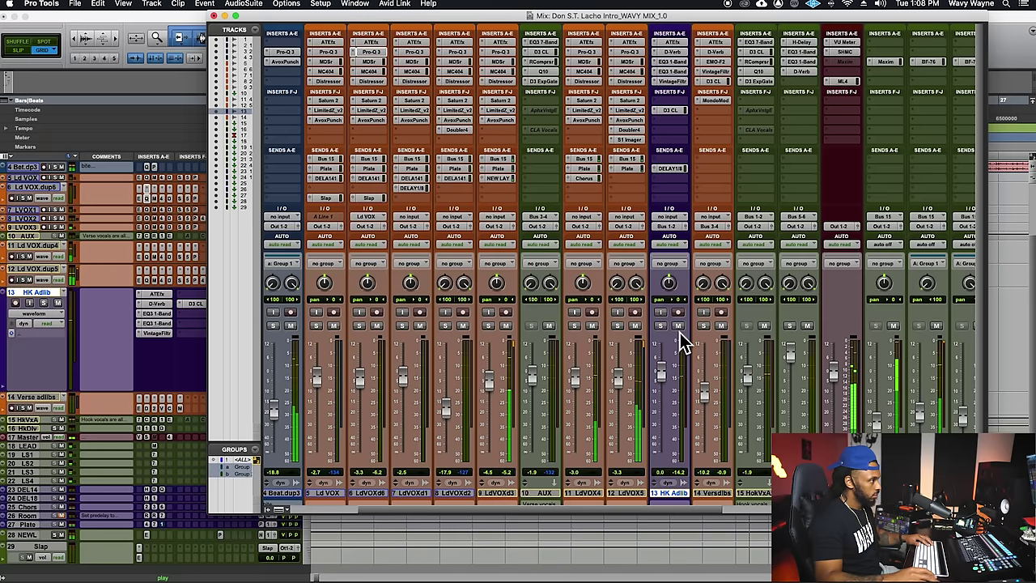
left_click(679, 169)
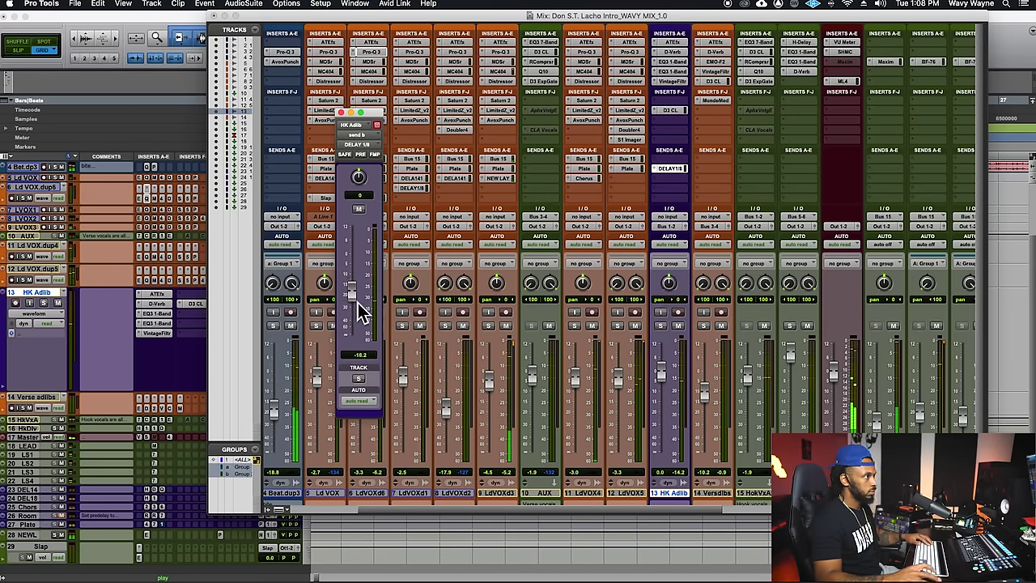
key("super+equal")
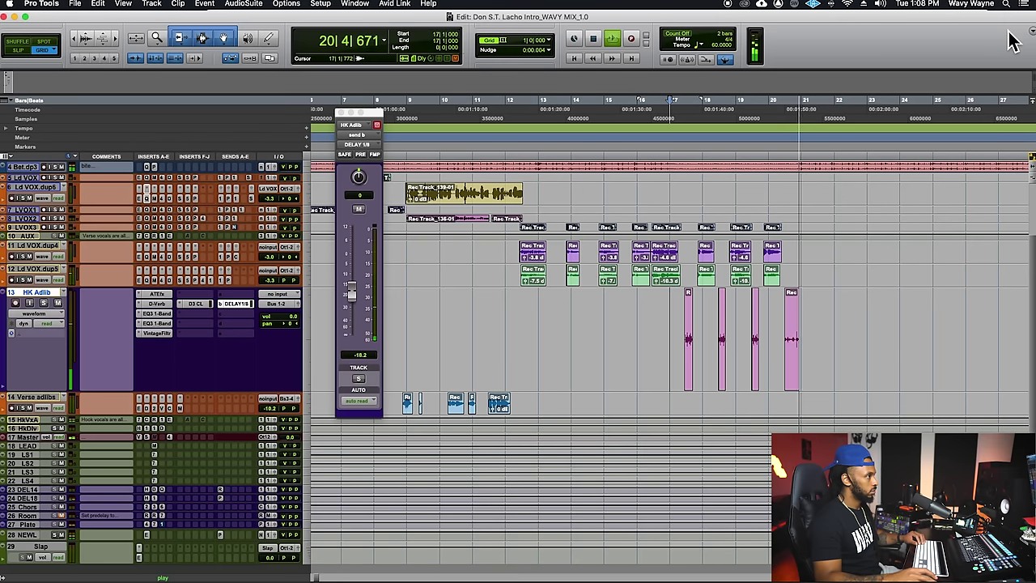
key("space")
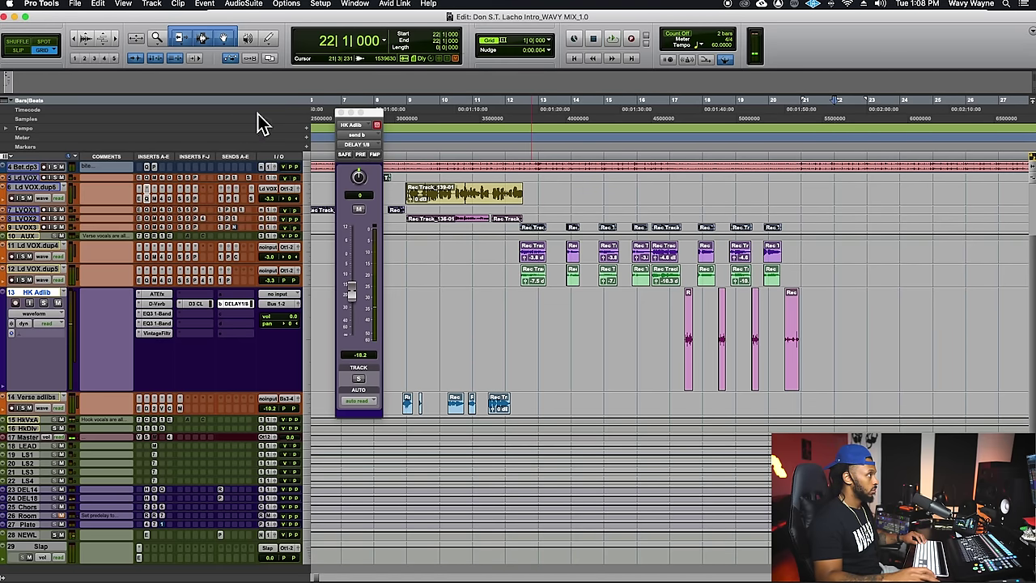
left_click(342, 112)
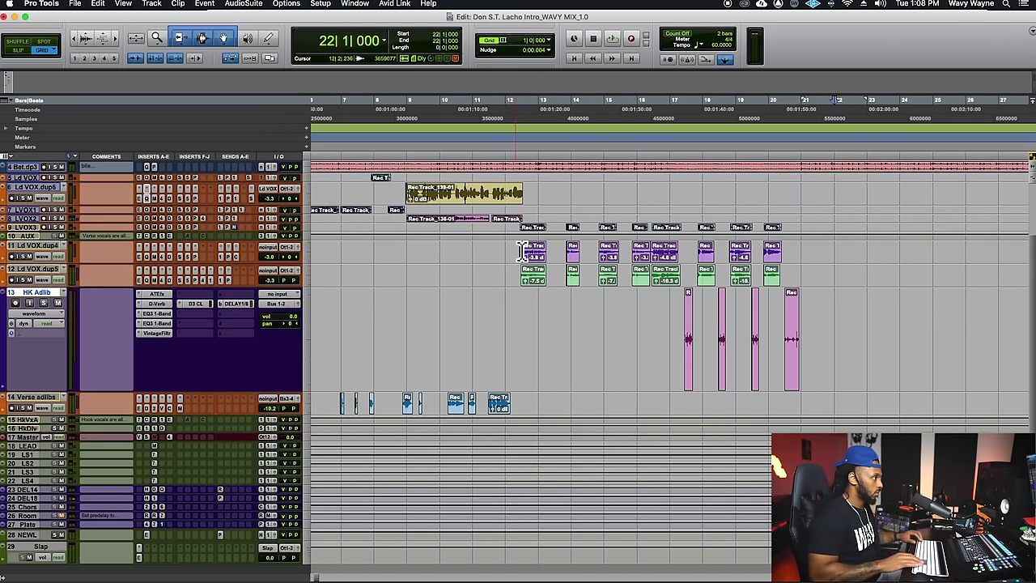
Step: Play the song from its start and review the whole arrangement with all tracks in view
key("r")
key("ctrl+alt+Down")
key("ctrl+alt+Down")
key("ctrl+alt+Down")
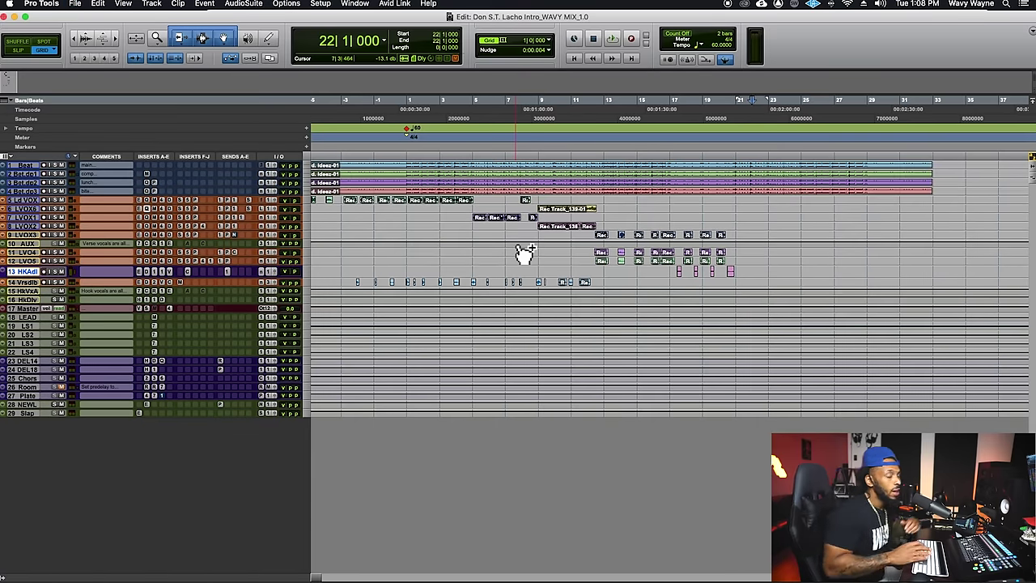
key("r")
key("r")
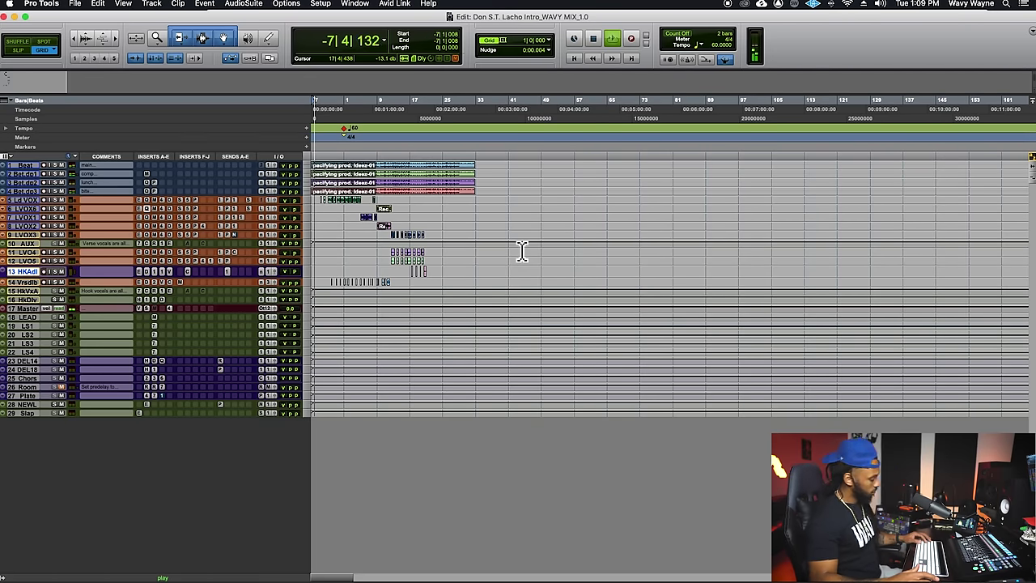
key("t")
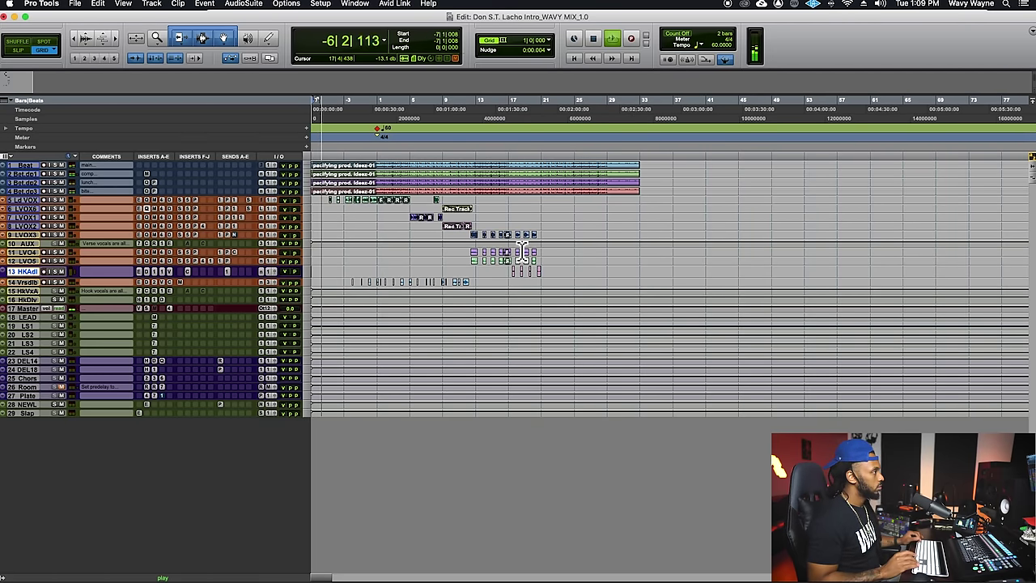
key("ctrl+alt+Down")
key("ctrl+alt+Up")
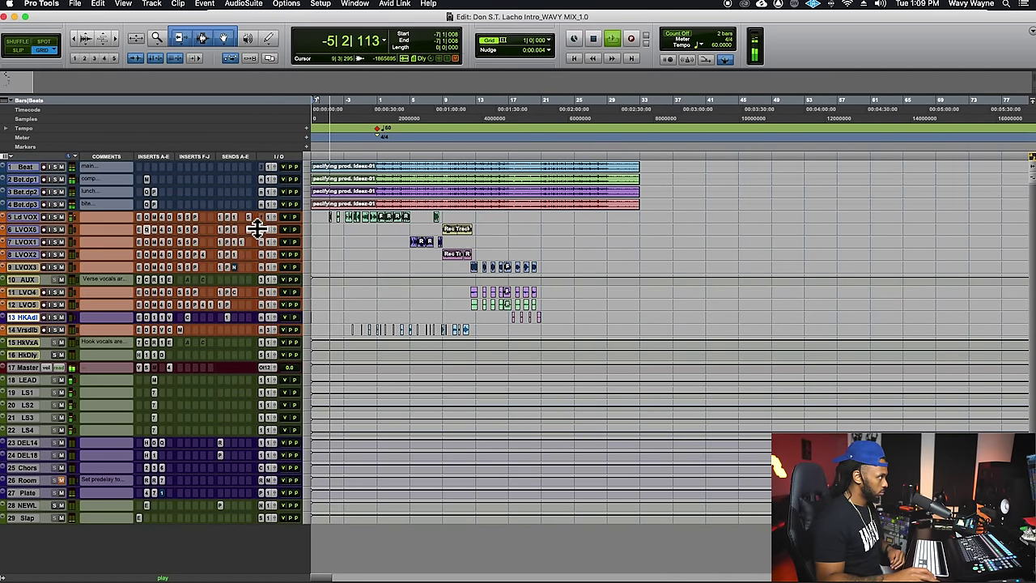
Step: Enlarge the Ld VOX track and place the playback start at bar -5, with playback stopped
left_click_drag(261, 261, 261, 296)
key("t")
key("t")
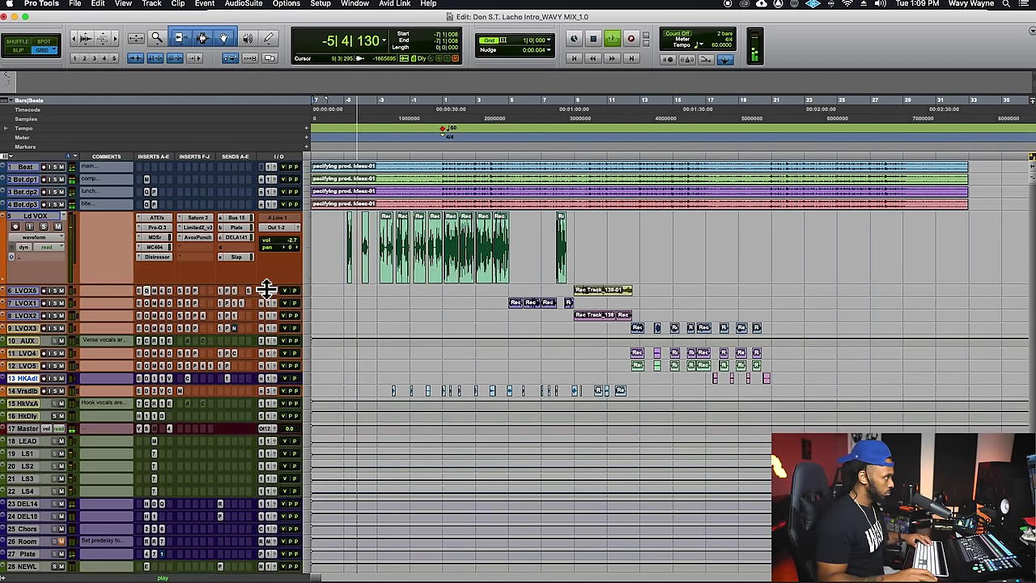
left_click(374, 244)
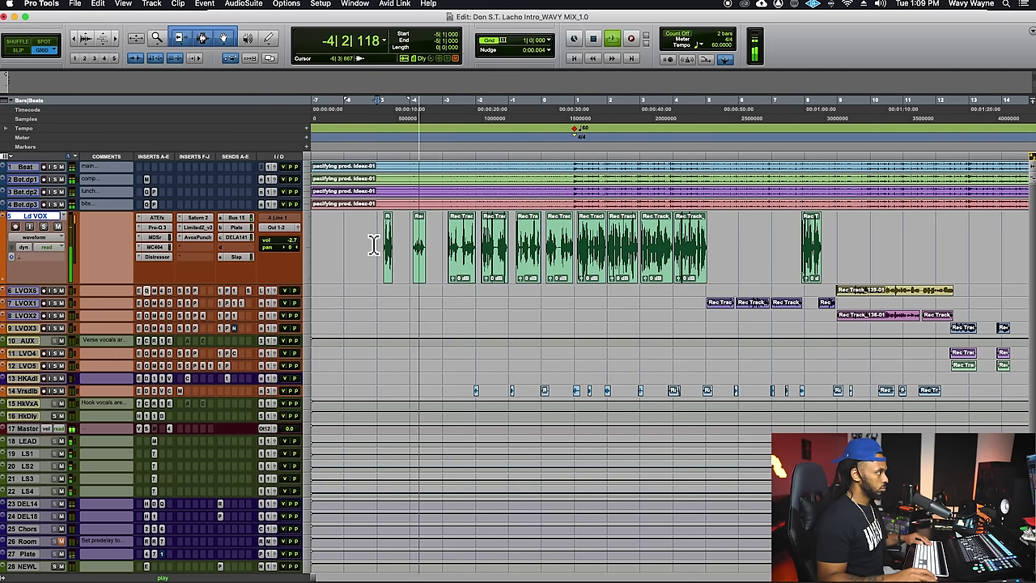
key("space")
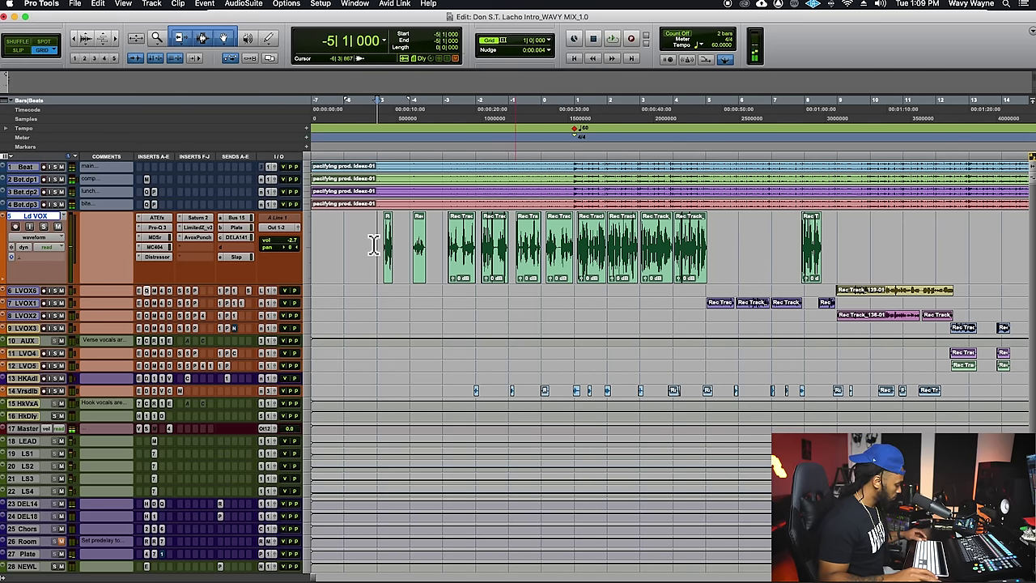
Step: Duplicate Ld VOX once with its inserts, sends and group assignments, and move its first two clips onto the duplicate
key("alt+shift+d")
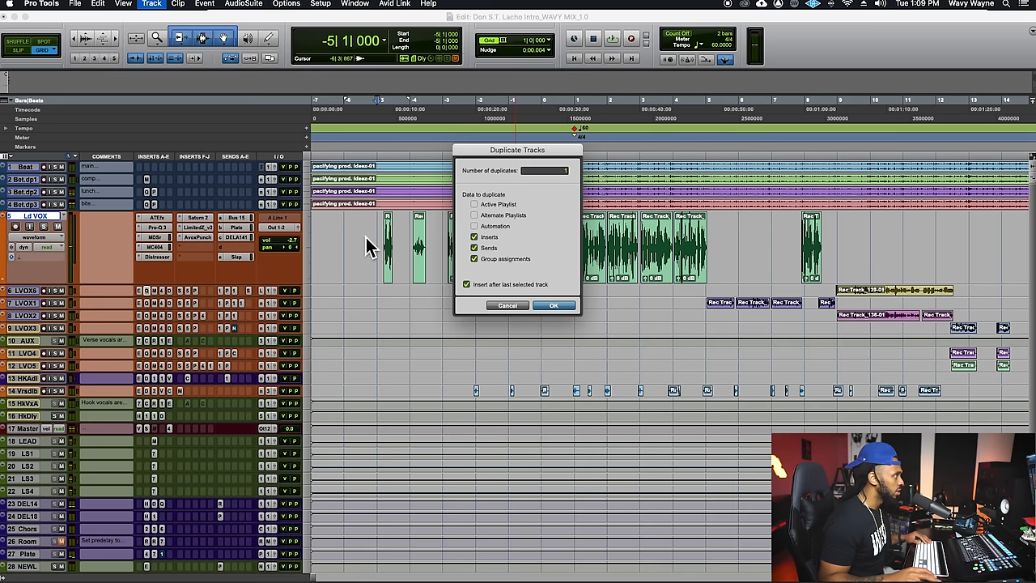
key("Return")
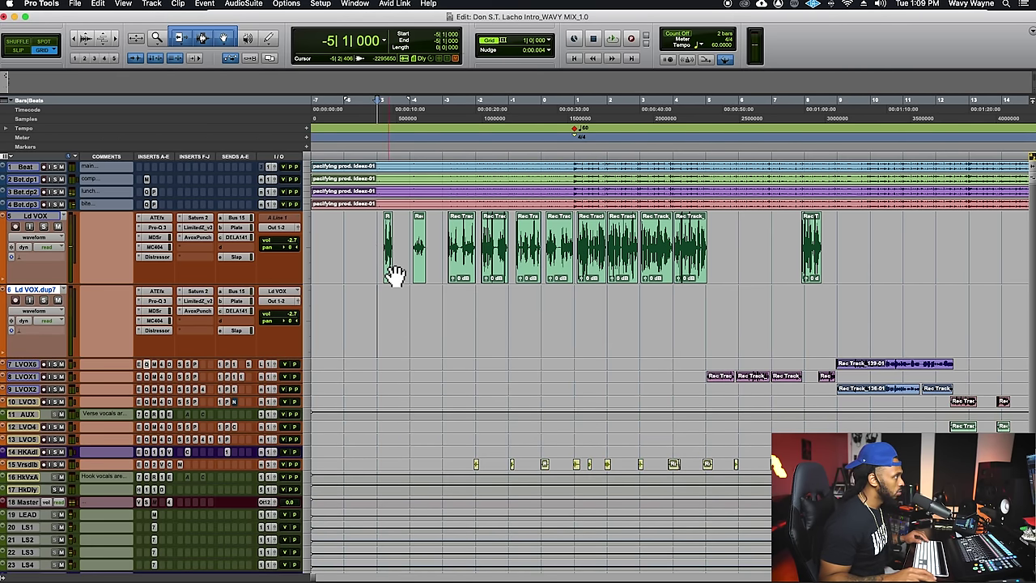
left_click(394, 275)
left_click(429, 280, "shift")
left_click_drag(428, 280, 430, 312)
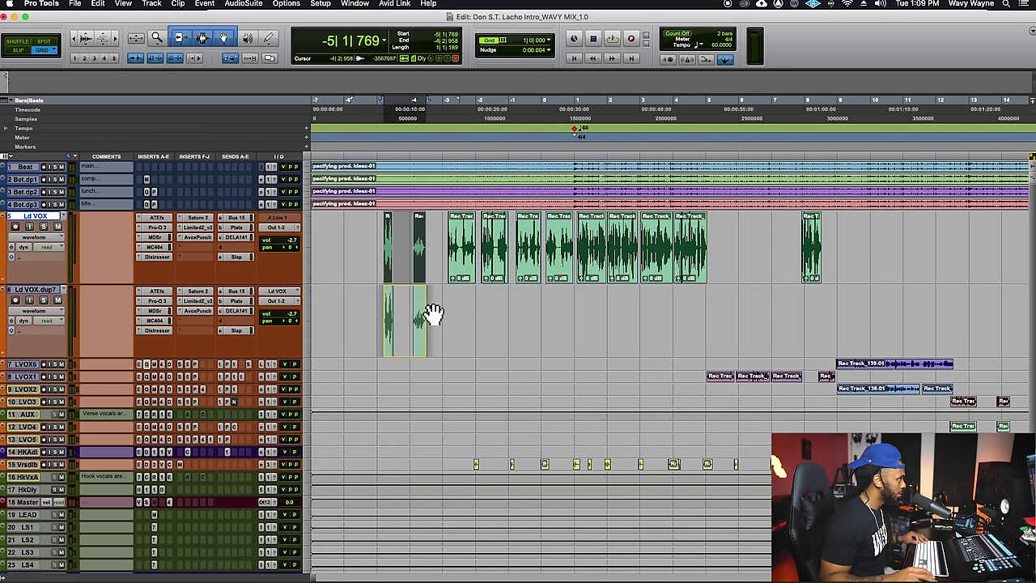
Step: In the Pro-Q 3 on Ld VOX.dup7, raise the low cut to about 232 Hz and lower the high cut to about 10 kHz
left_click(381, 310)
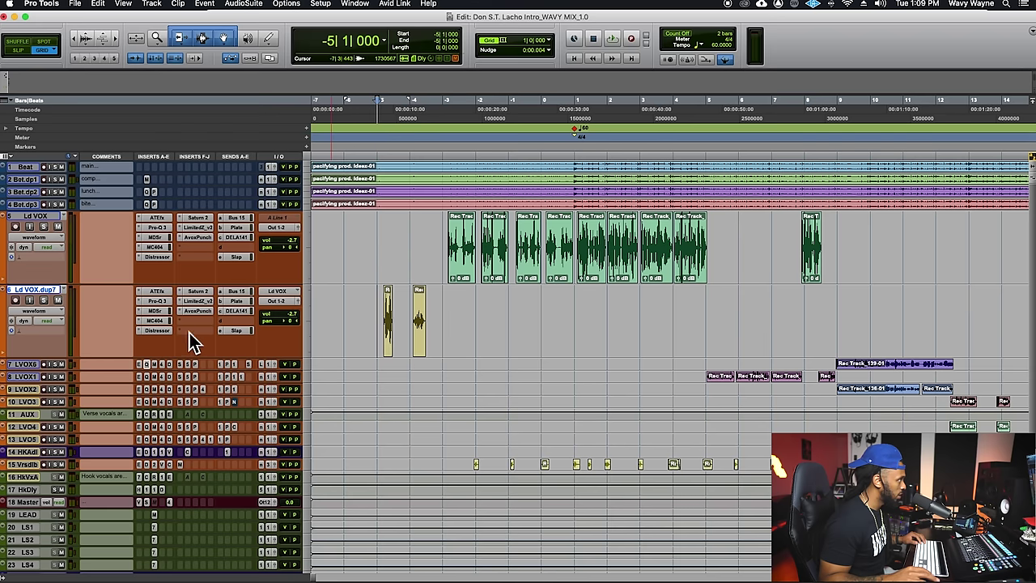
left_click(157, 302)
left_click_drag(479, 321, 541, 324)
key("space")
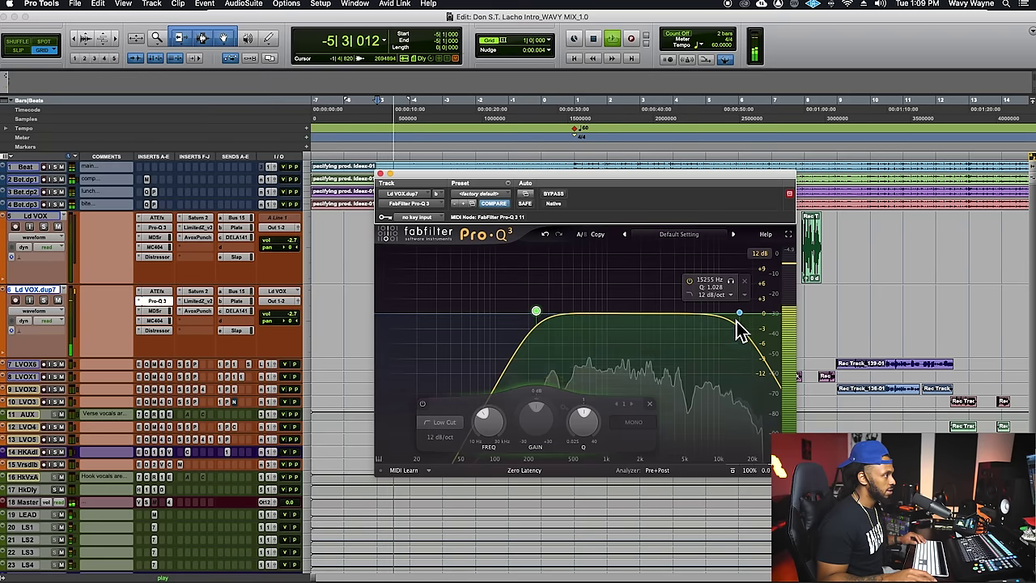
key("space")
left_click_drag(740, 313, 721, 313)
Step: Set the Ld VOX.dup7 volume to -5.3 dB, play from bar -5 and close the Pro-Q 3
left_click(288, 314)
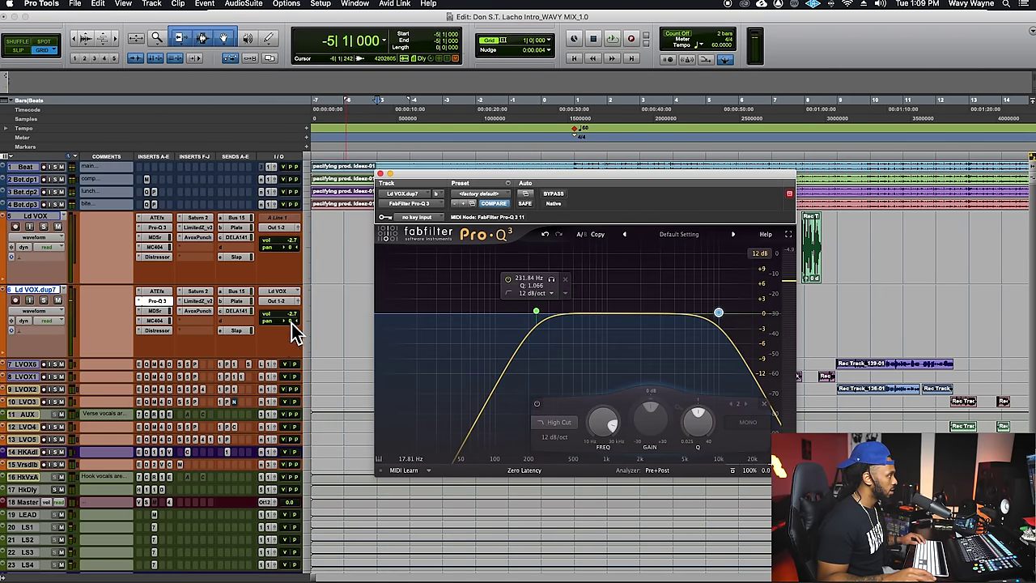
key("space")
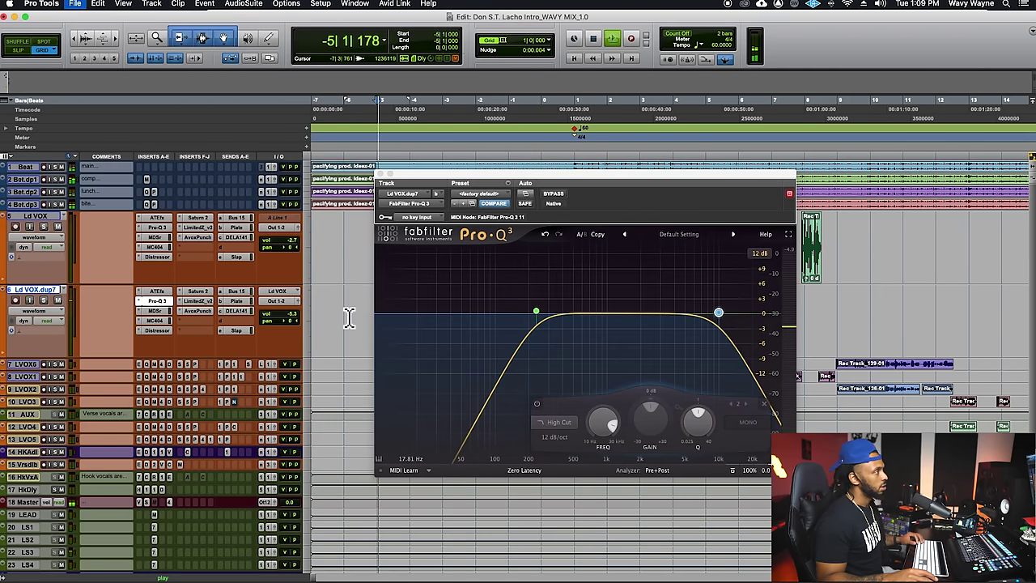
left_click(382, 174)
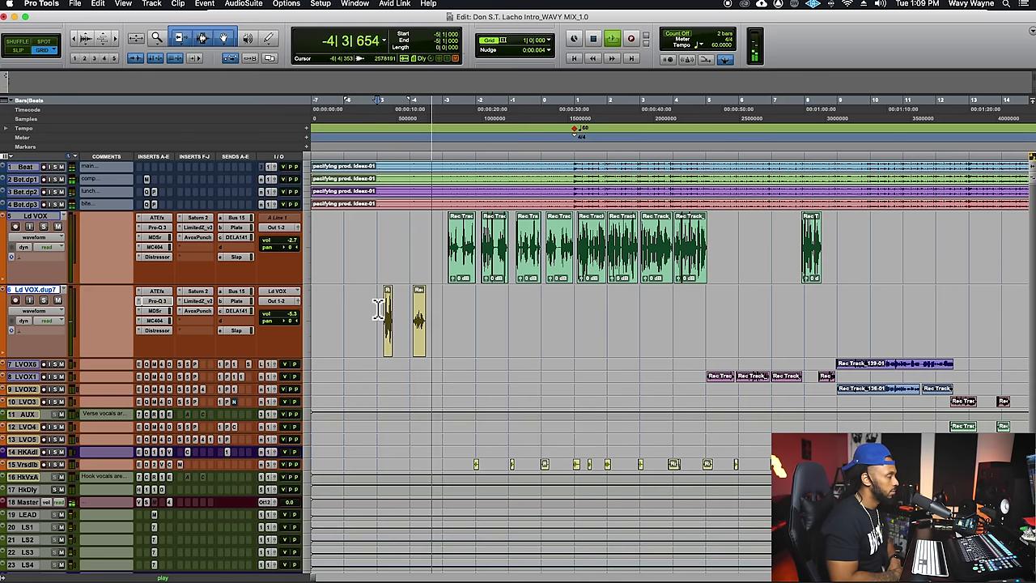
Step: Examine the end of the second clip on Ld VOX.dup7 up close while the song plays on into the Ld VOX clips
left_click(436, 313)
key("t")
key("t")
key("t")
key("t")
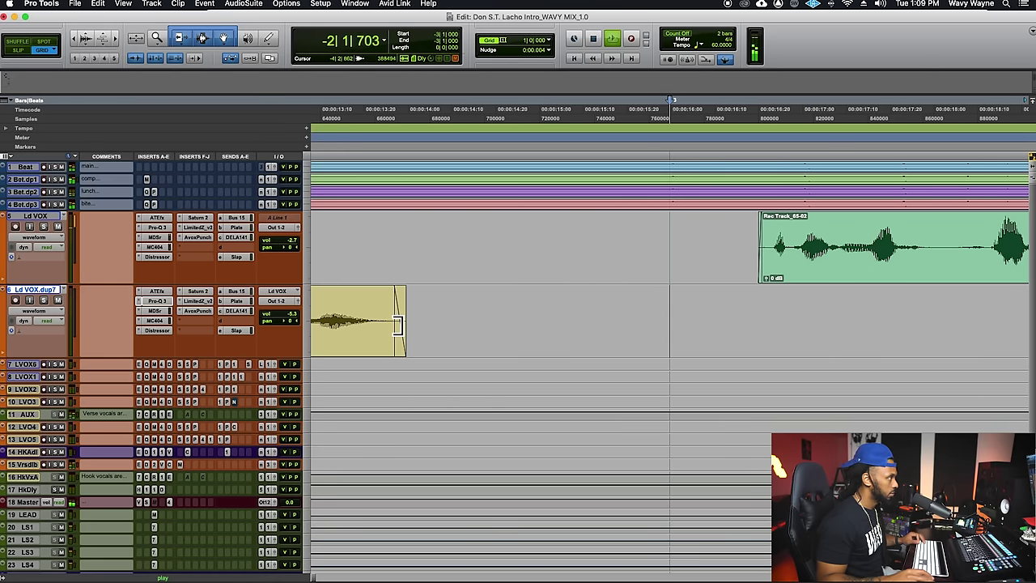
key("r")
key("r")
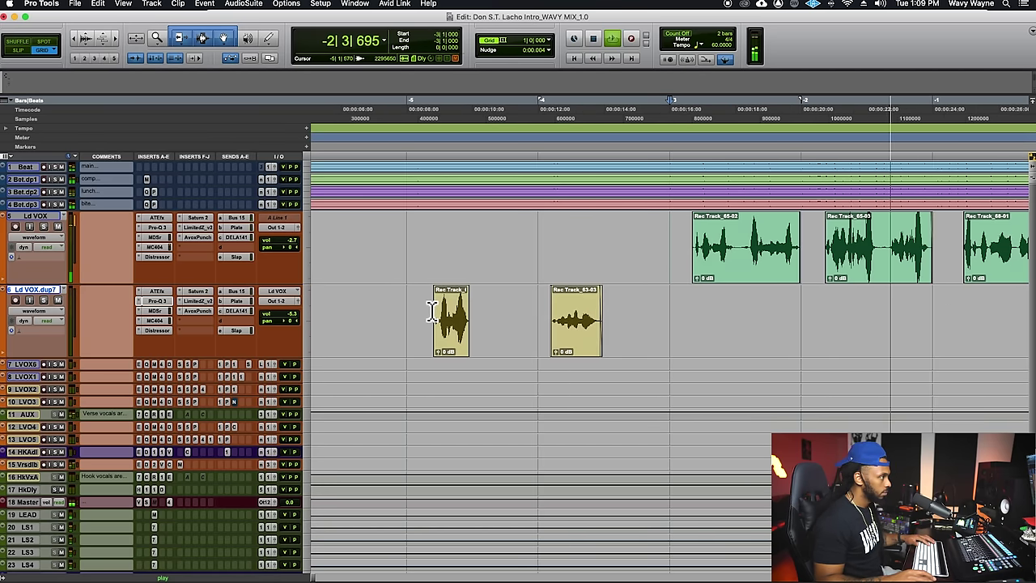
key("r")
key("r")
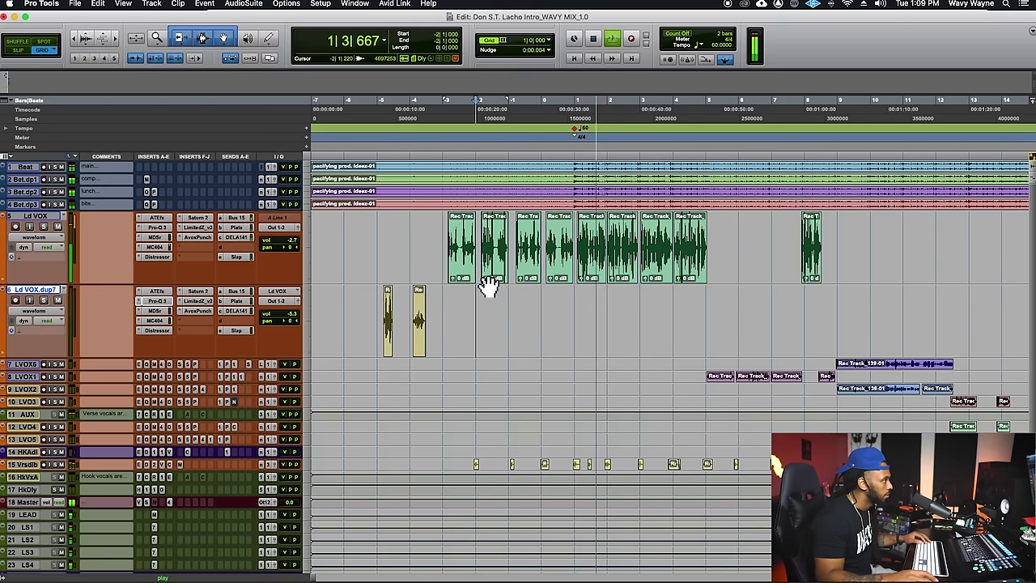
Step: Switch the Ld VOX track to volume view, with playback stopped at bar 1
key("space")
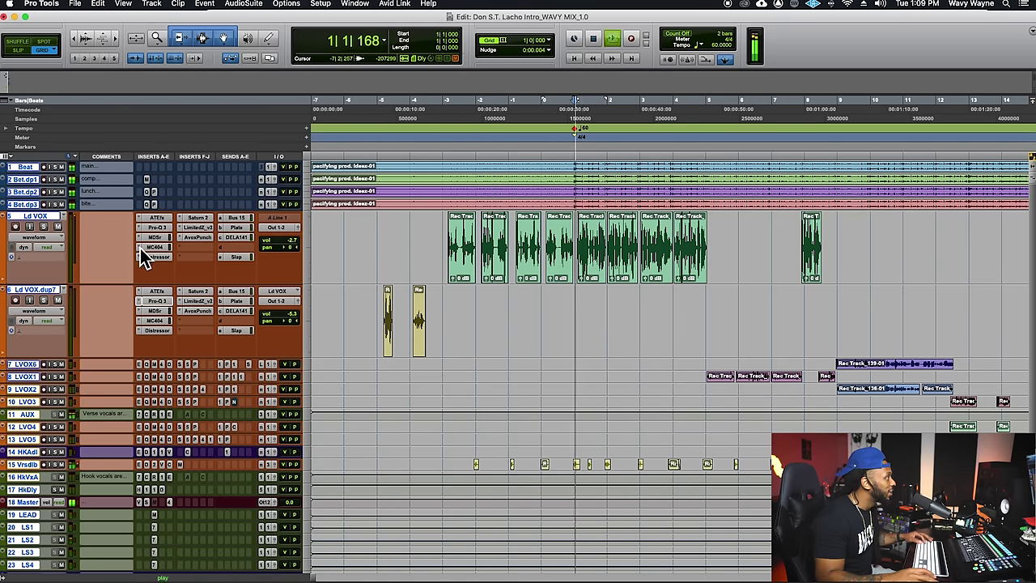
left_click(45, 239)
left_click(53, 248)
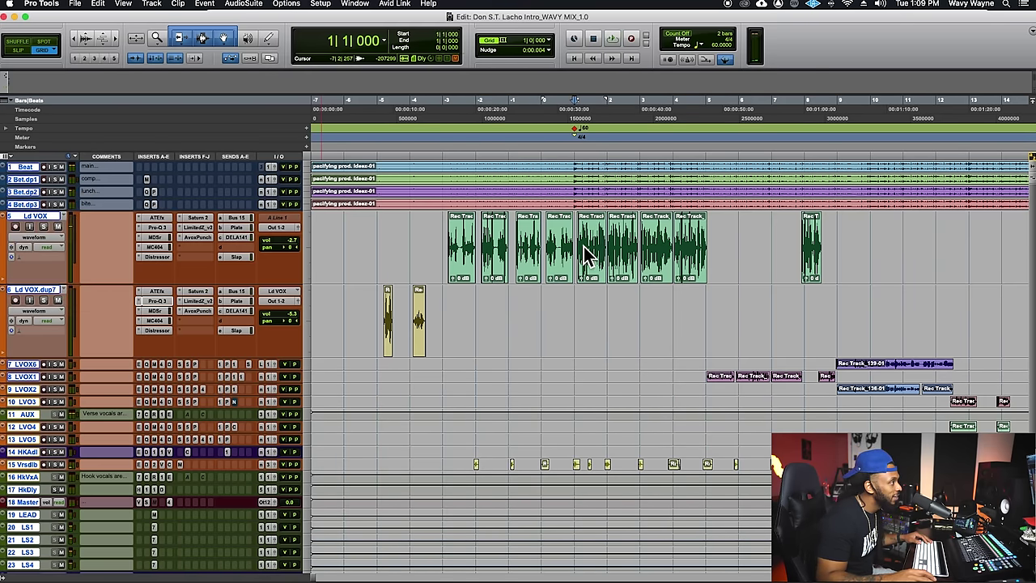
Step: Raise the Ld VOX volume automation over the four clips starting at bar 1 to -1.6 dB, and play from bar 0
left_click_drag(577, 257, 730, 264)
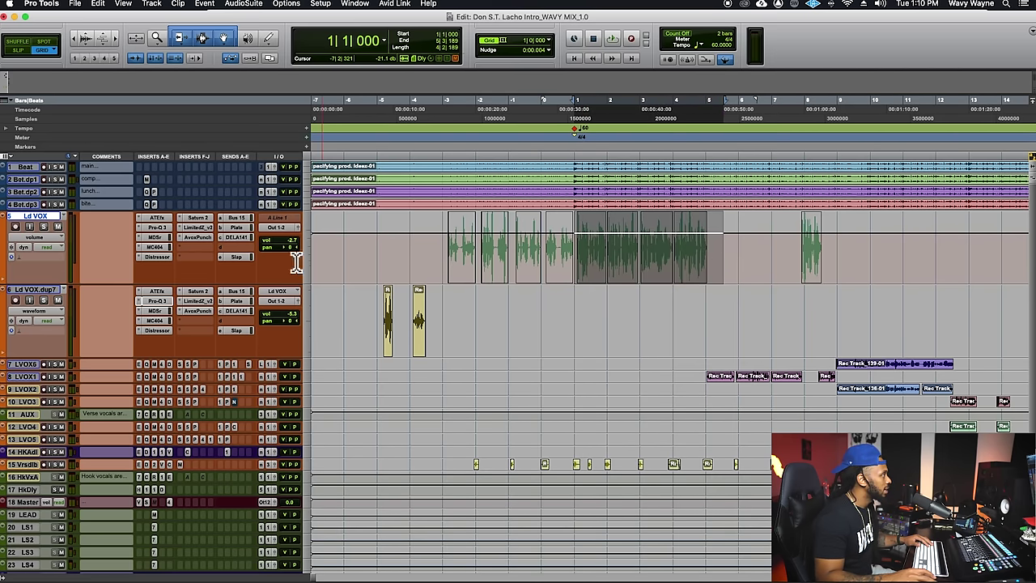
key("t")
key("t")
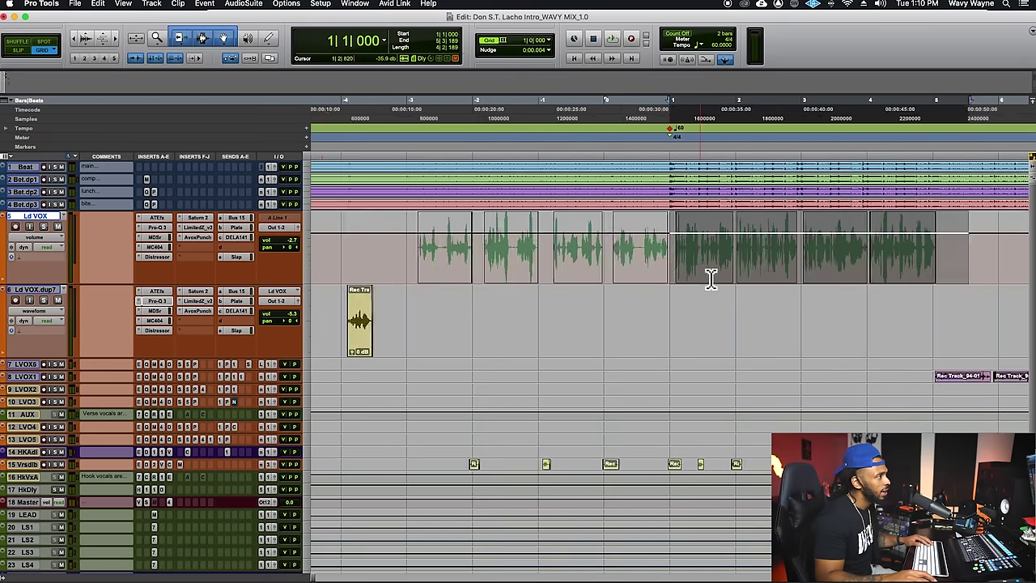
key("r")
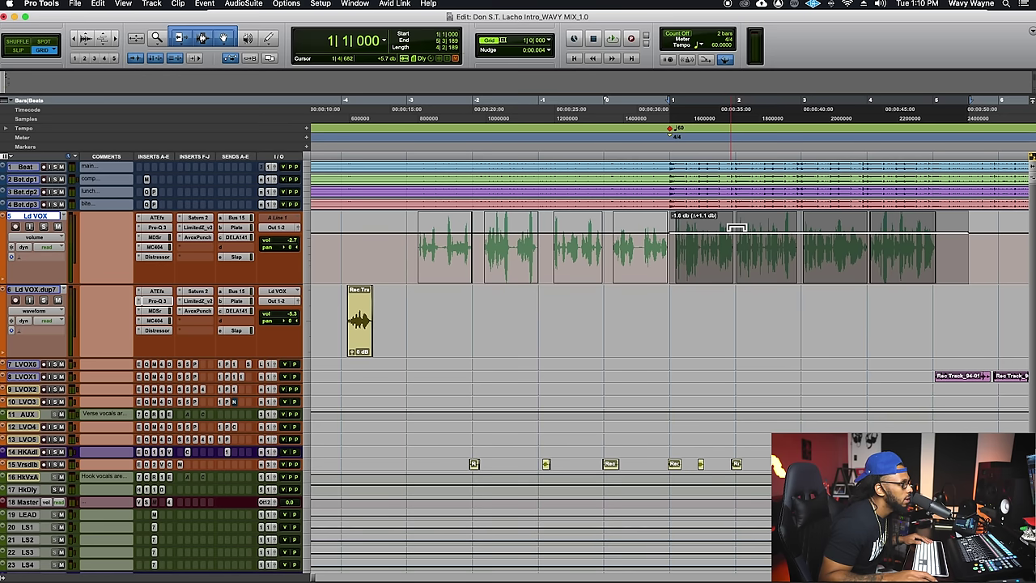
left_click(642, 162)
key("space")
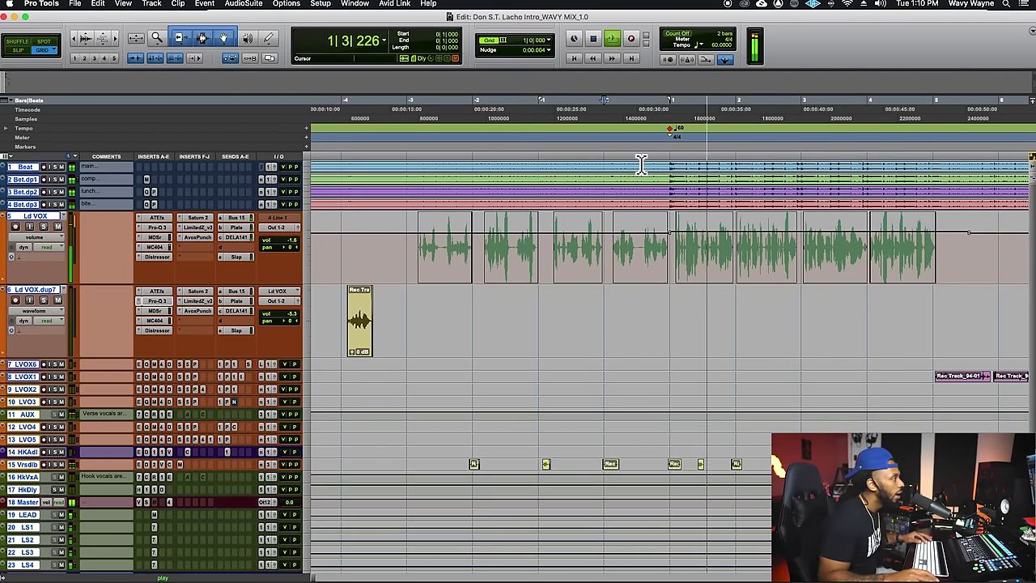
key("space")
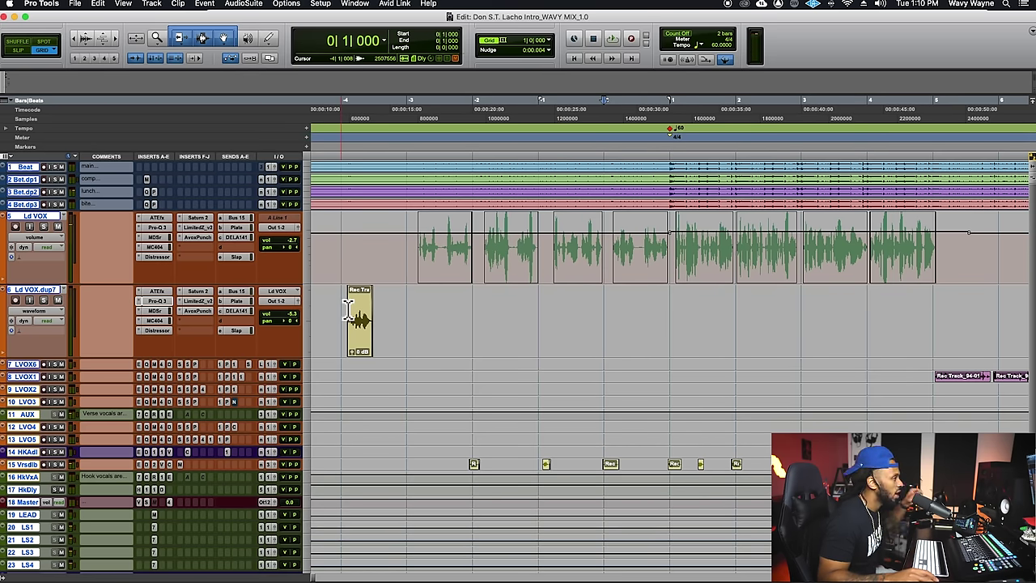
Step: Set the Ld VOX volume automation from bar 1 onward to -2.1 dB and play through the transition
left_click_drag(723, 225, 722, 226)
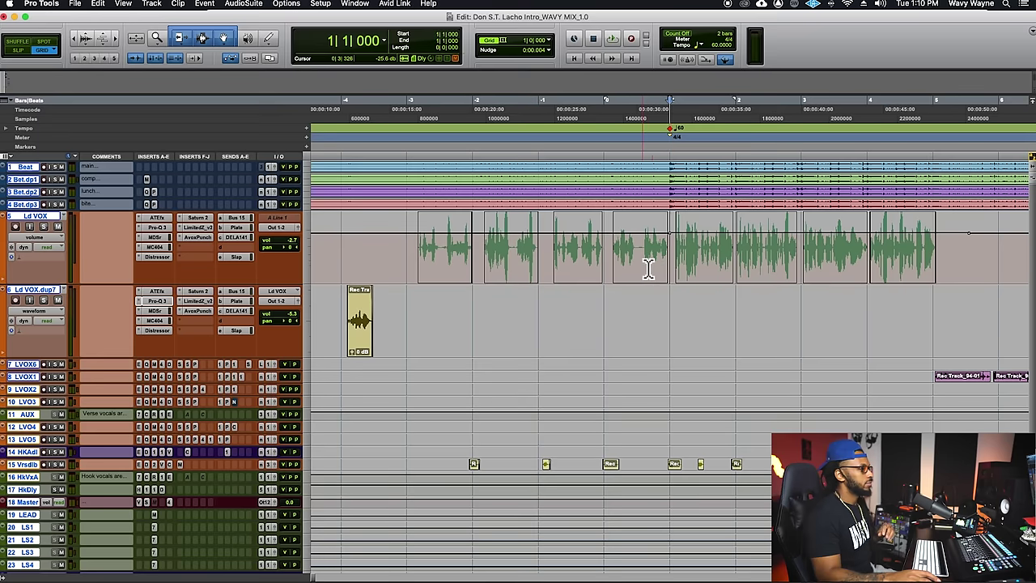
key("space")
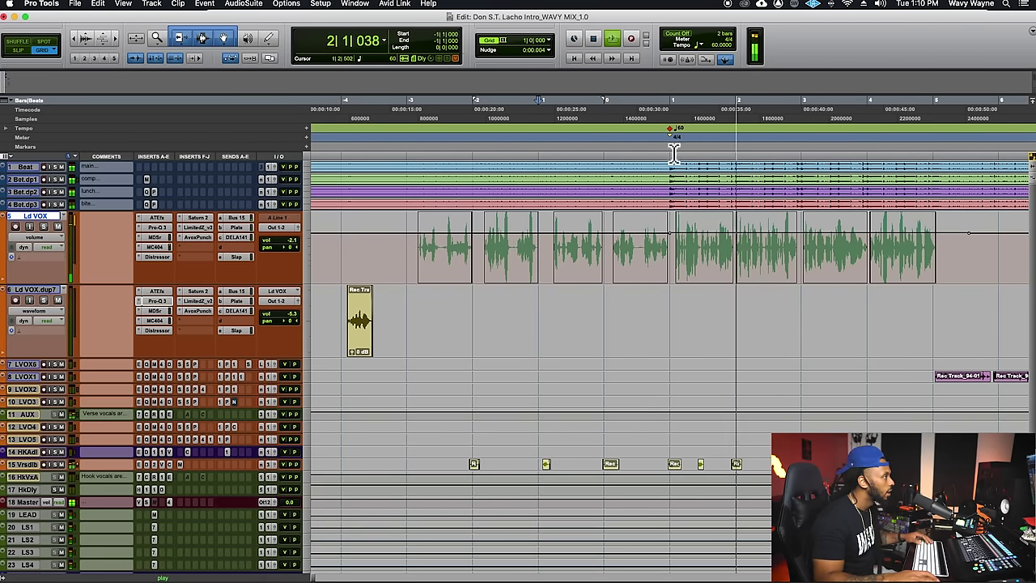
key("space")
Step: Assign send D of the Ld VOX track to the DELAY 1/8 track and set its automation mode to touch
key("super+equal")
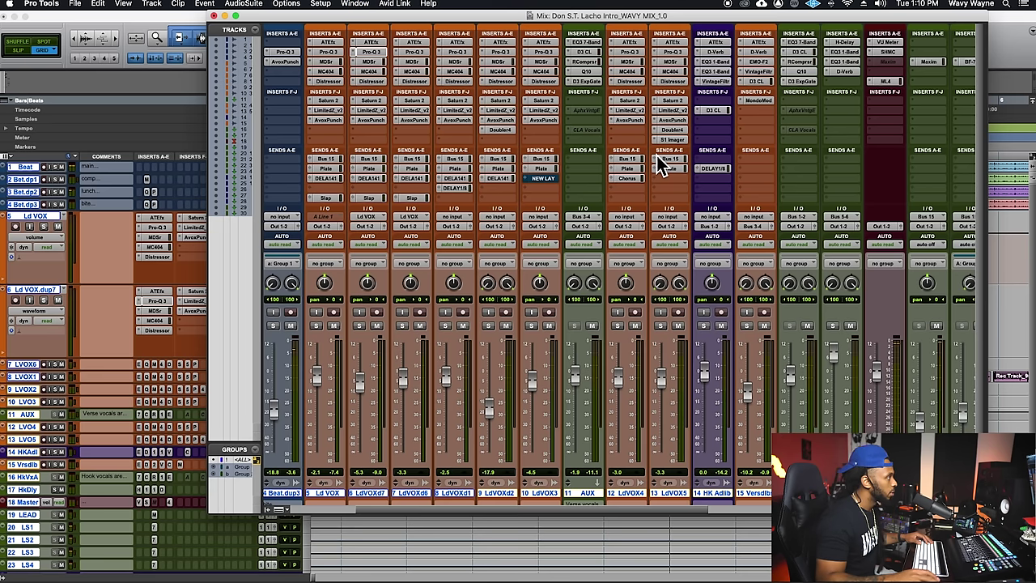
left_click(339, 192)
mouse_move(359, 246)
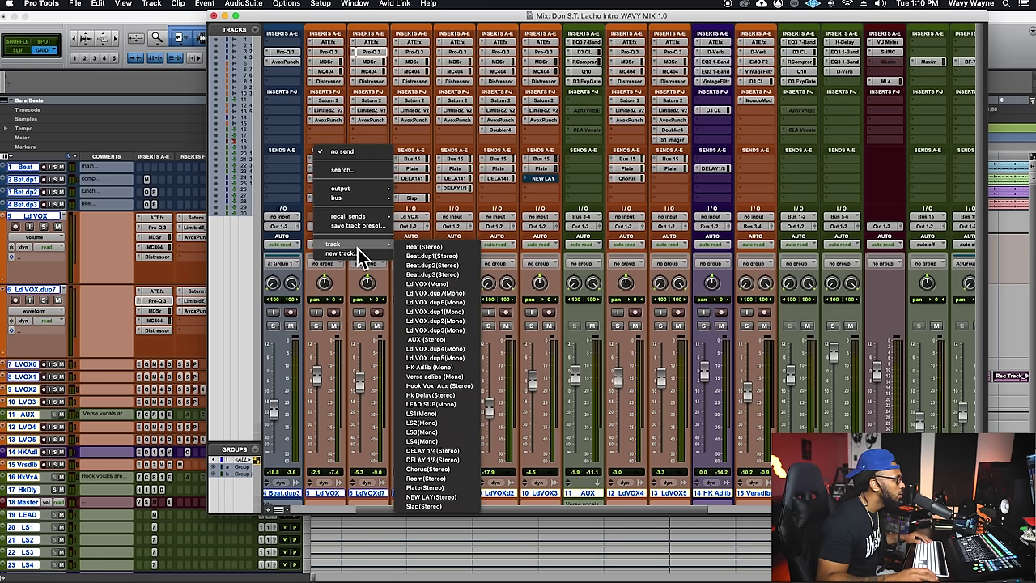
left_click(460, 459)
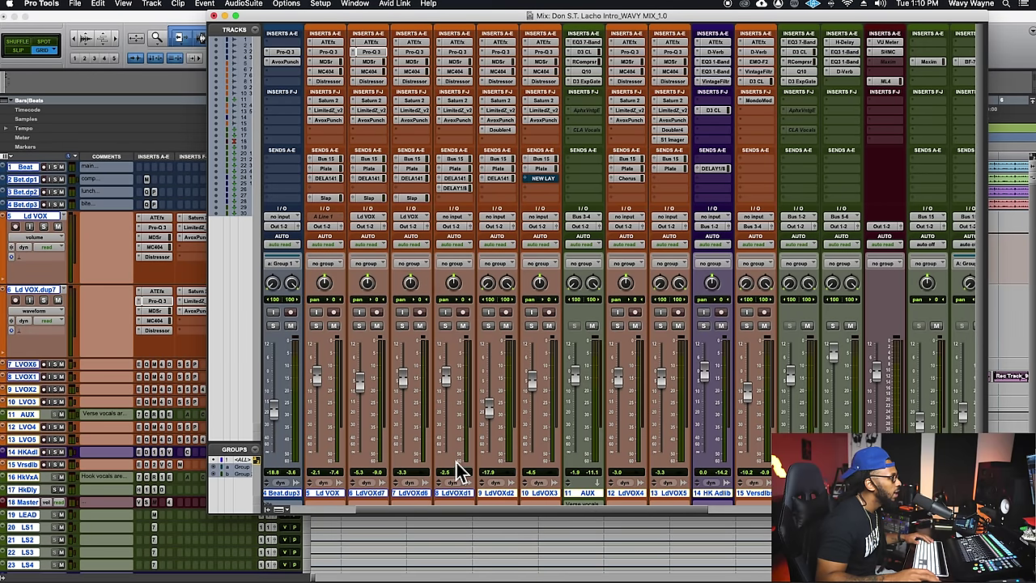
left_click(370, 403)
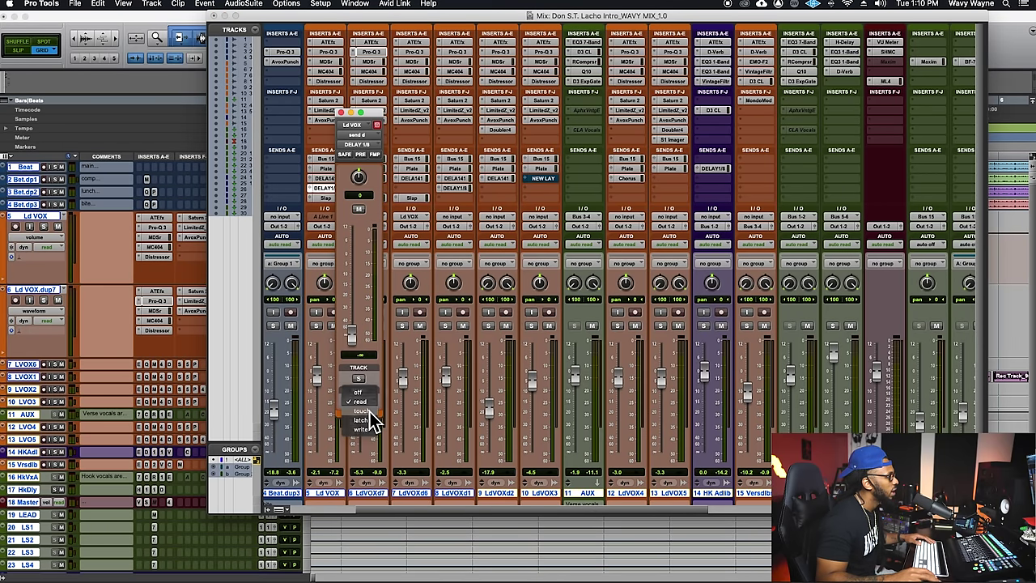
left_click(370, 413)
Step: Record level moves on the Ld VOX DELAY 1/8 send while playing from bar 0, and return the track's automation to read
key("space")
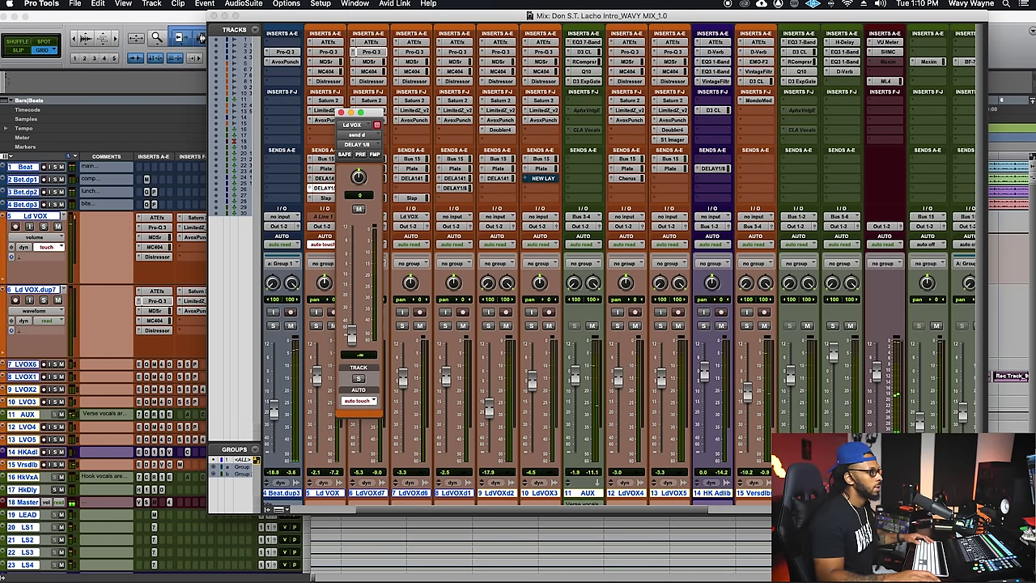
left_click(1009, 36)
key("space")
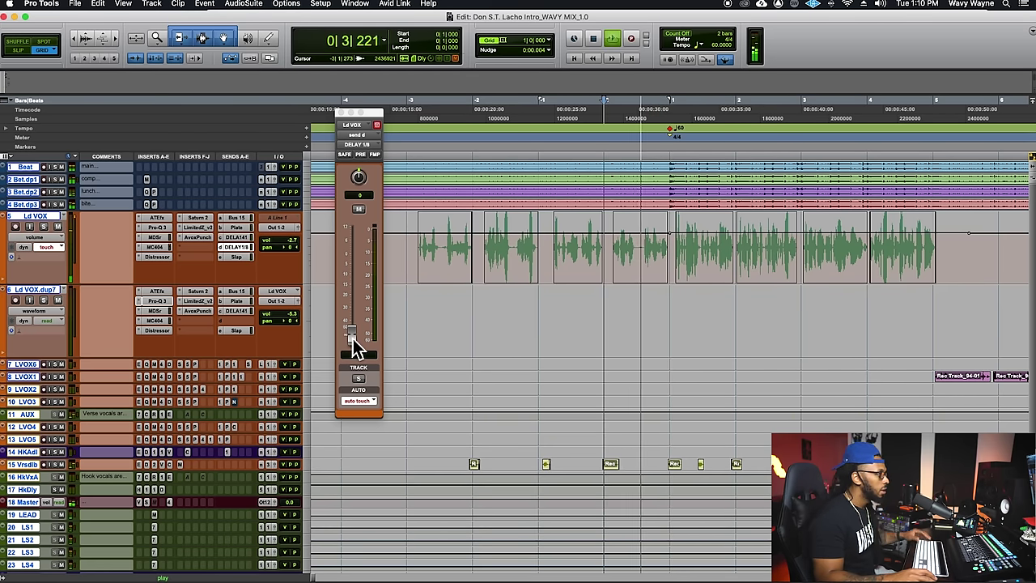
left_click_drag(358, 348, 344, 293)
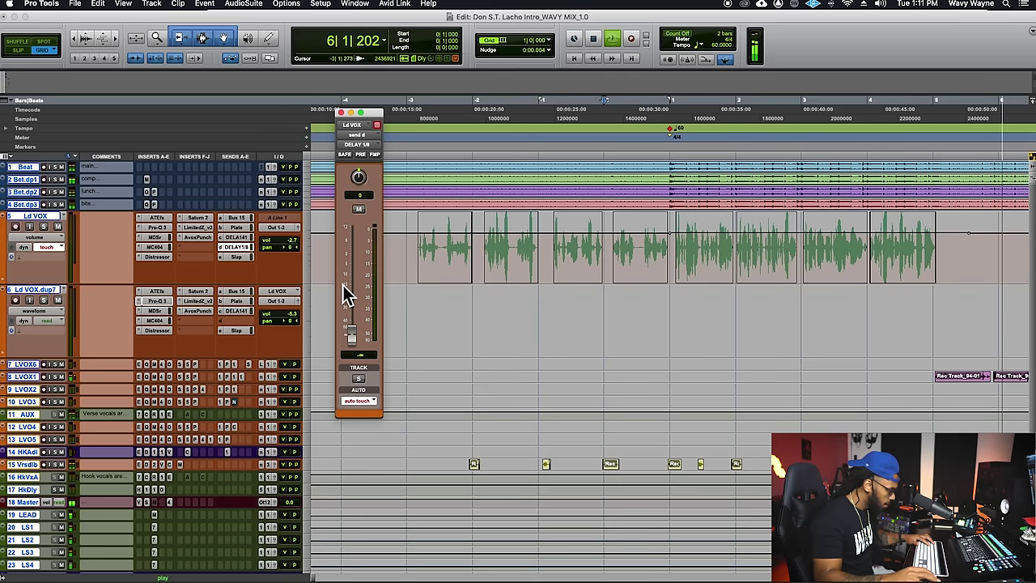
key("r")
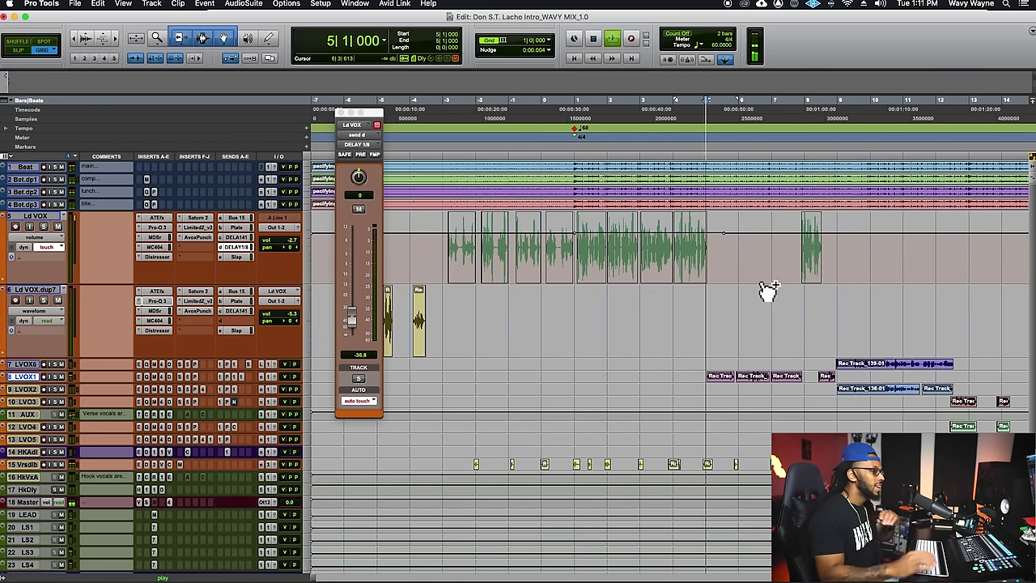
key("super+equal")
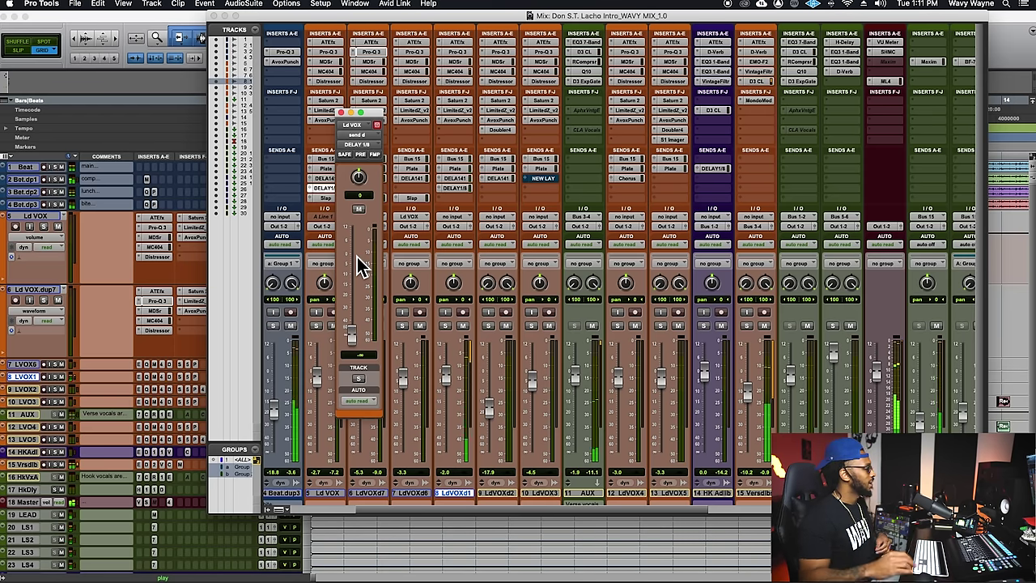
key("super+equal")
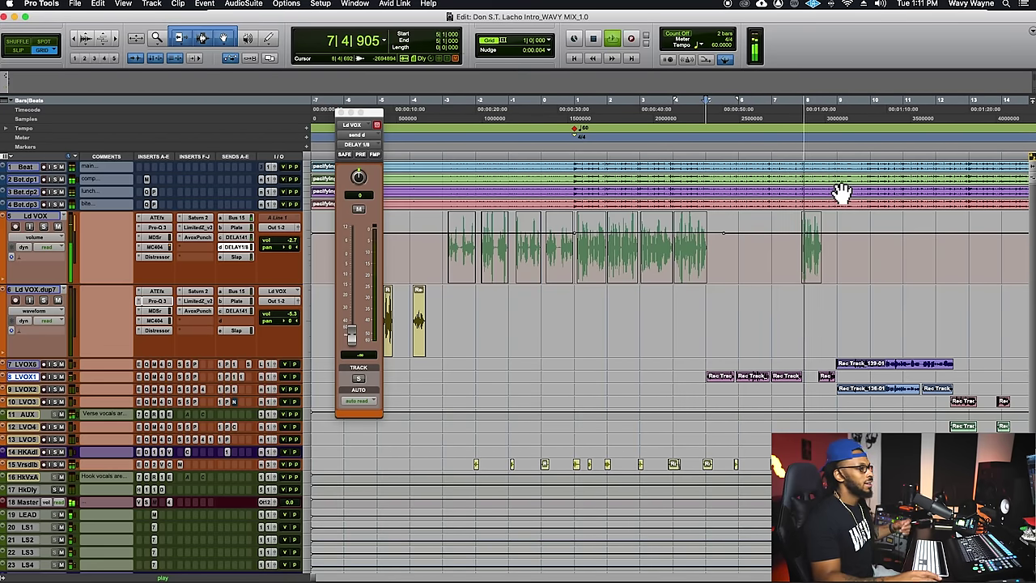
Step: Set the Ld VOX volume automation around the clip at bar 8 to -2.2 dB, and play the section from bars 8 and 9
left_click_drag(784, 264, 816, 224)
left_click(805, 251)
key("space")
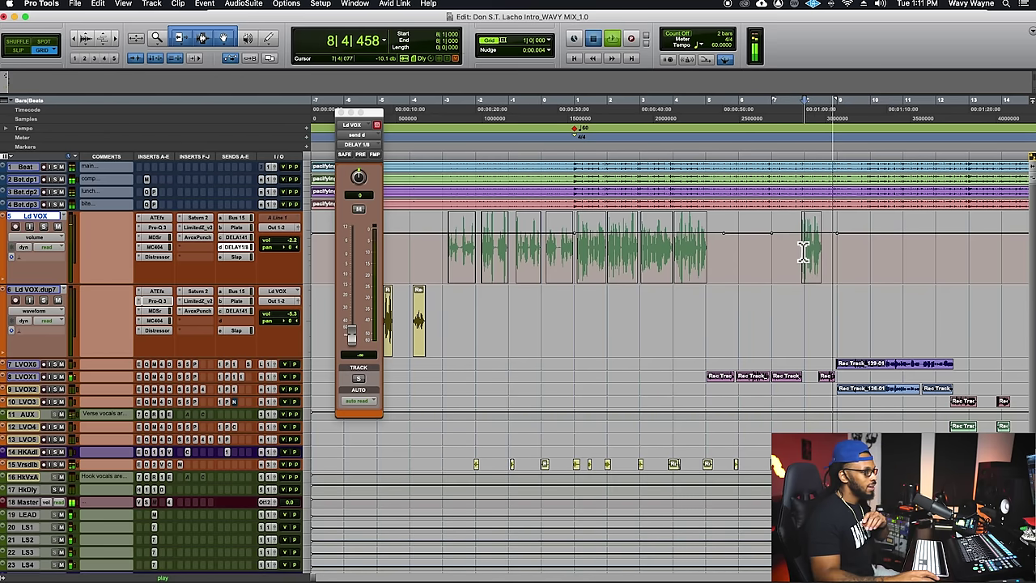
key("space")
left_click(775, 256)
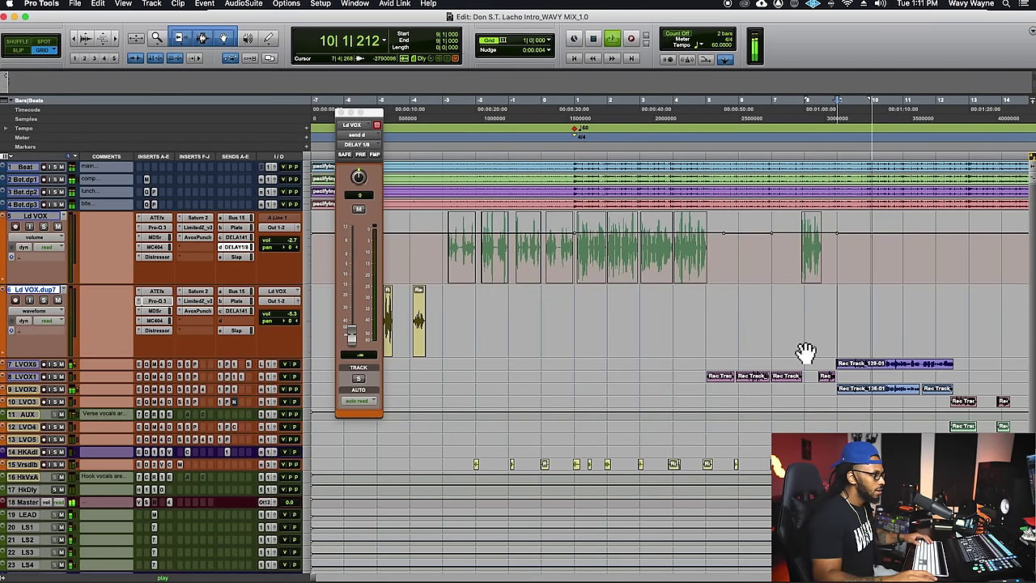
key("space")
Step: Raise the second band's threshold to -30.89 in the MC404 compressor on Ld VOX.dup6 during playback from bar 9
key("super+equal")
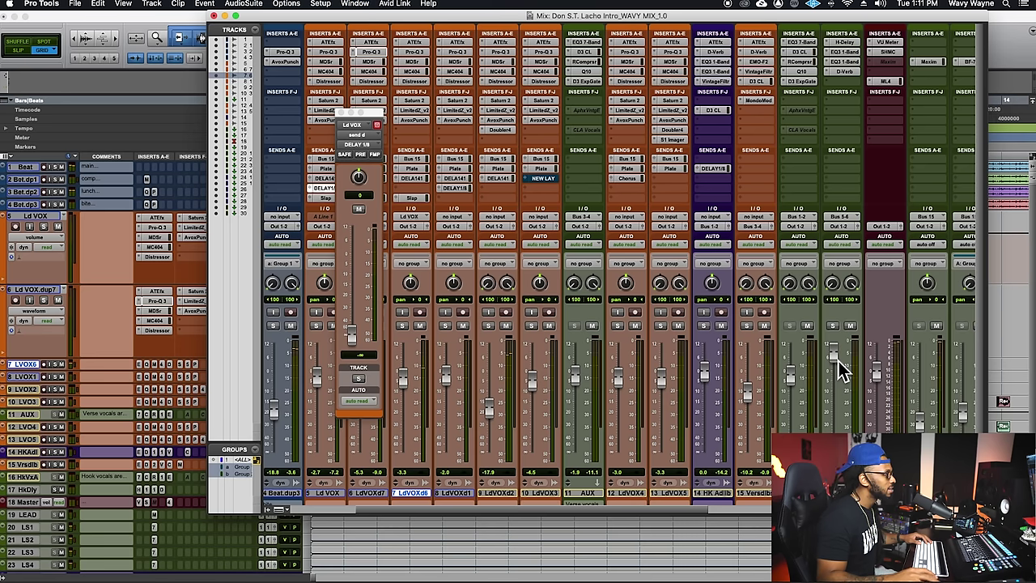
left_click(350, 141)
key("space")
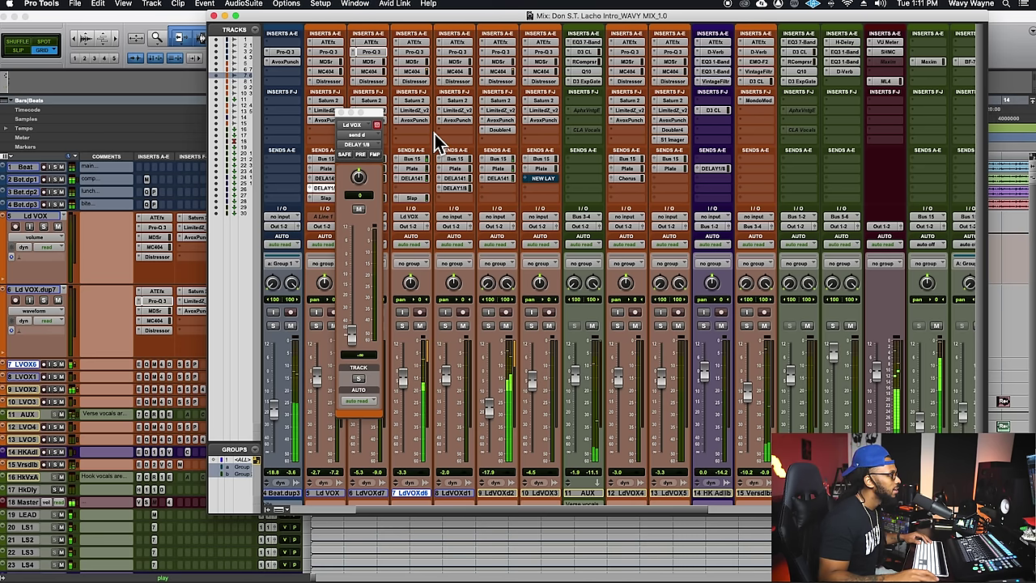
left_click(417, 72)
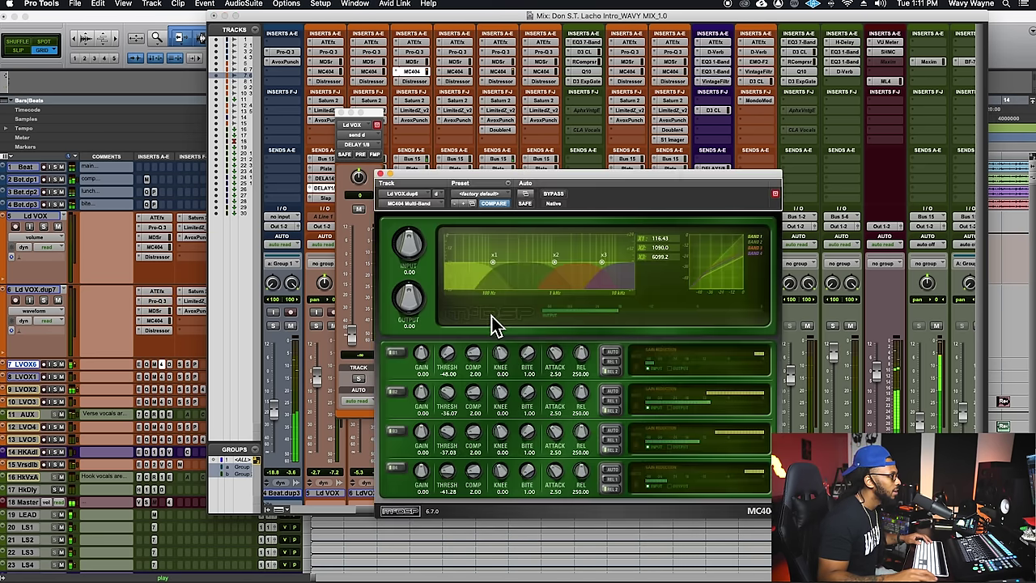
left_click_drag(456, 390, 458, 386)
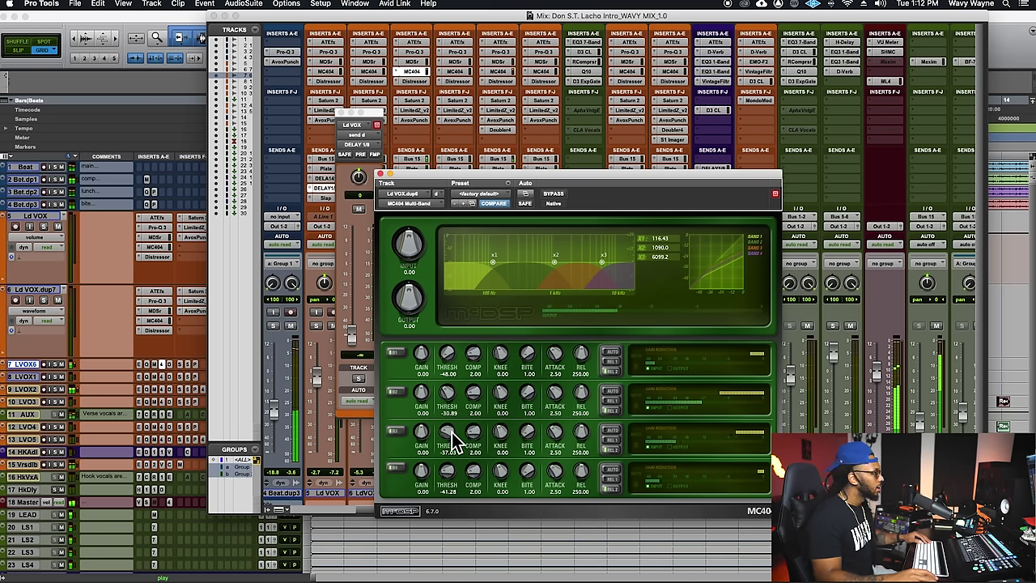
Step: Lower the X3 crossover of the Ld VOX.dup6 MC404 to 5747.6 Hz, replay from bar 9, and close the plugin and Ld VOX send windows
left_click(1016, 65)
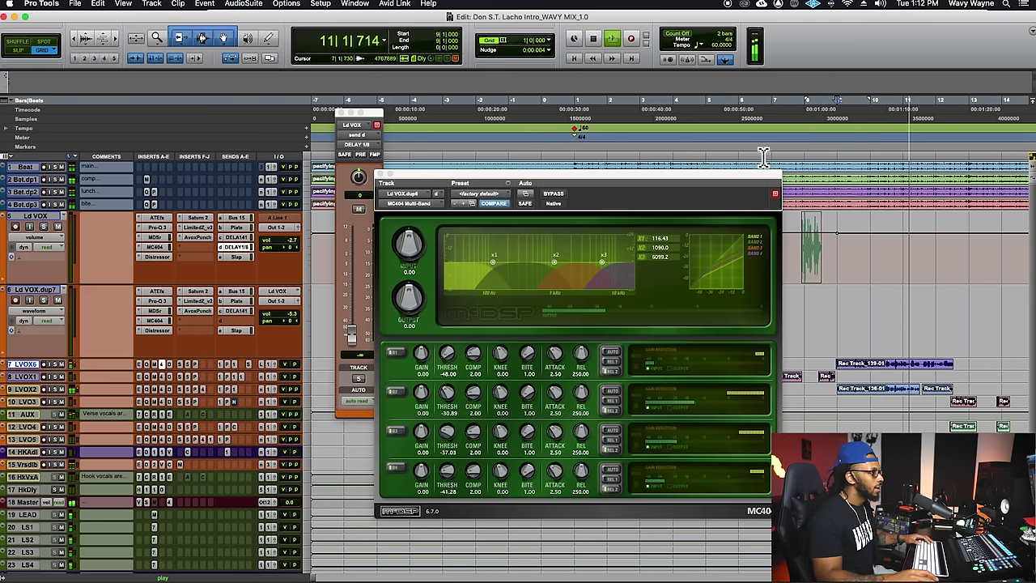
left_click(809, 163)
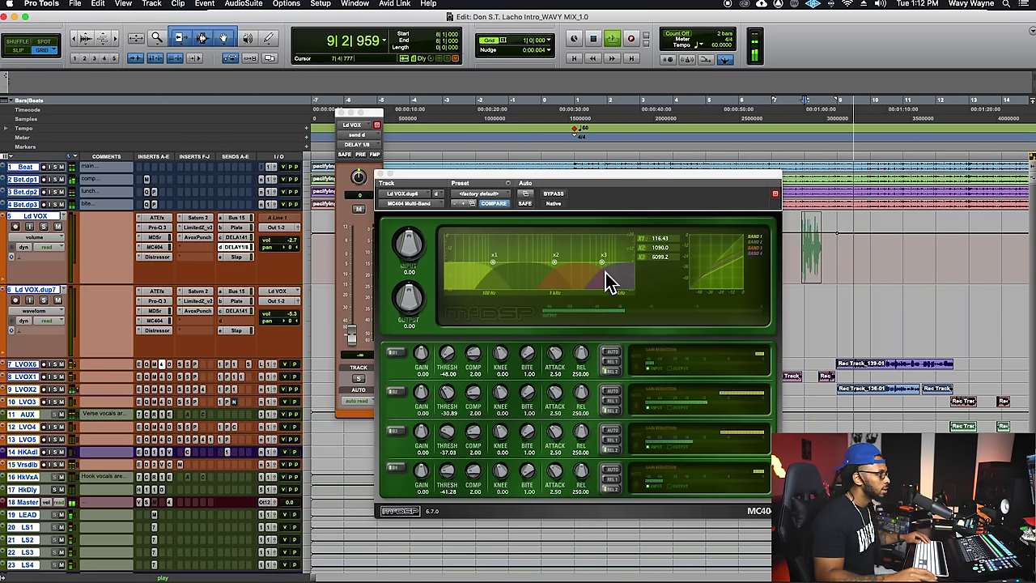
left_click_drag(605, 271, 604, 271)
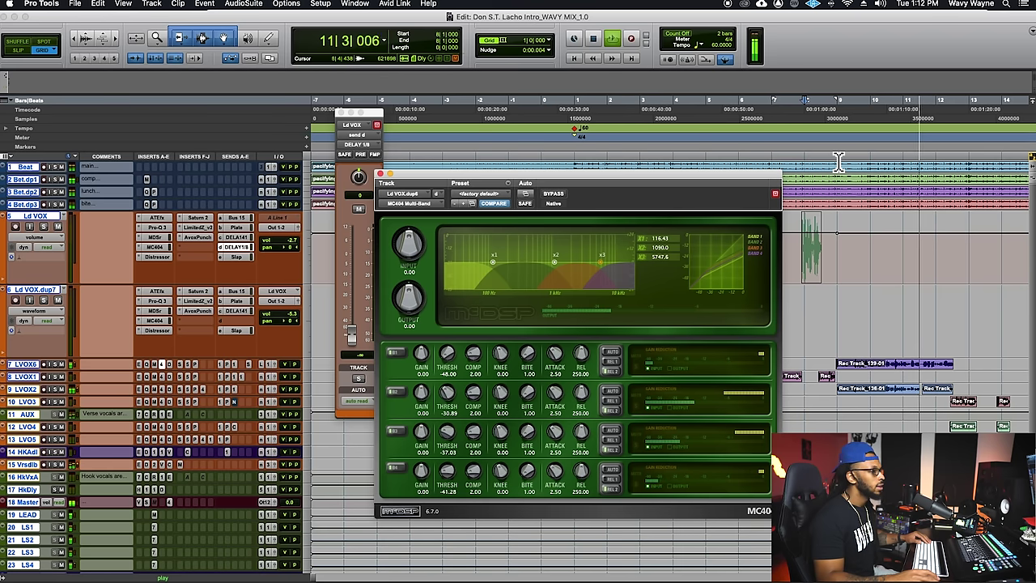
key("space")
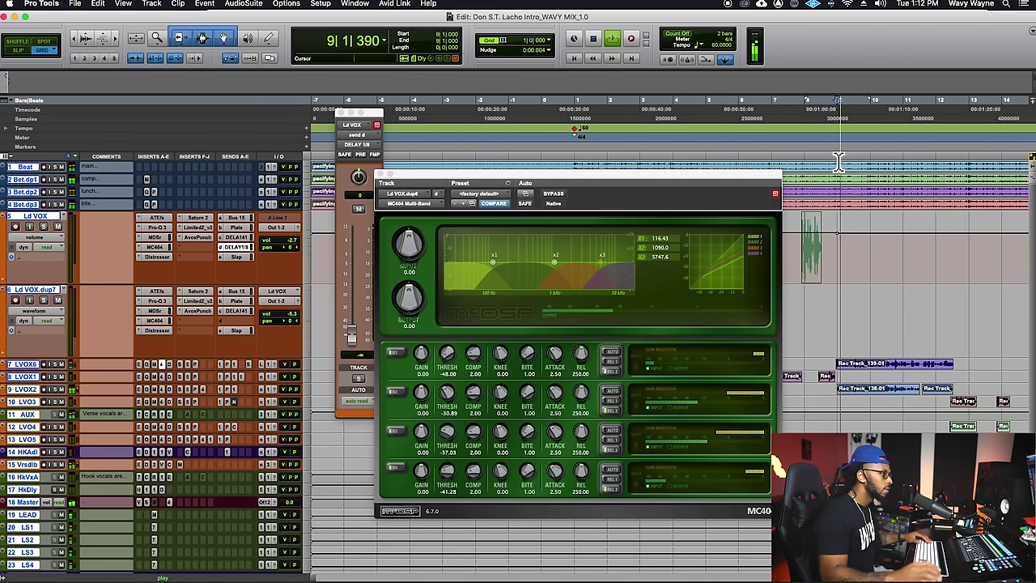
key("super+equal")
left_click(384, 181)
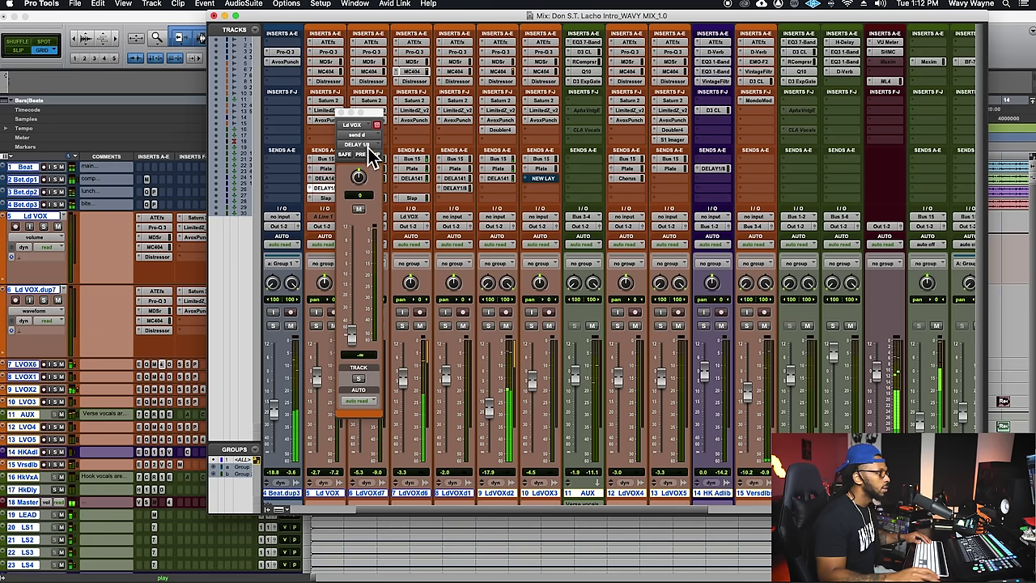
left_click(341, 113)
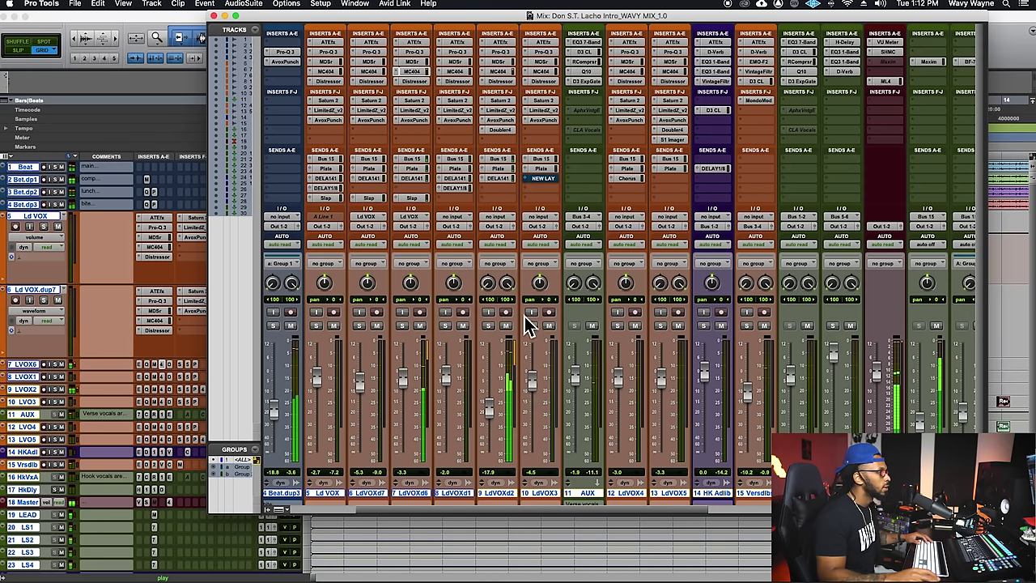
Step: Put the Ld VOX.dup6 track in touch automation and ride its DELAY 1/4.1 send as high as about -5 dB during playback
left_click(413, 179)
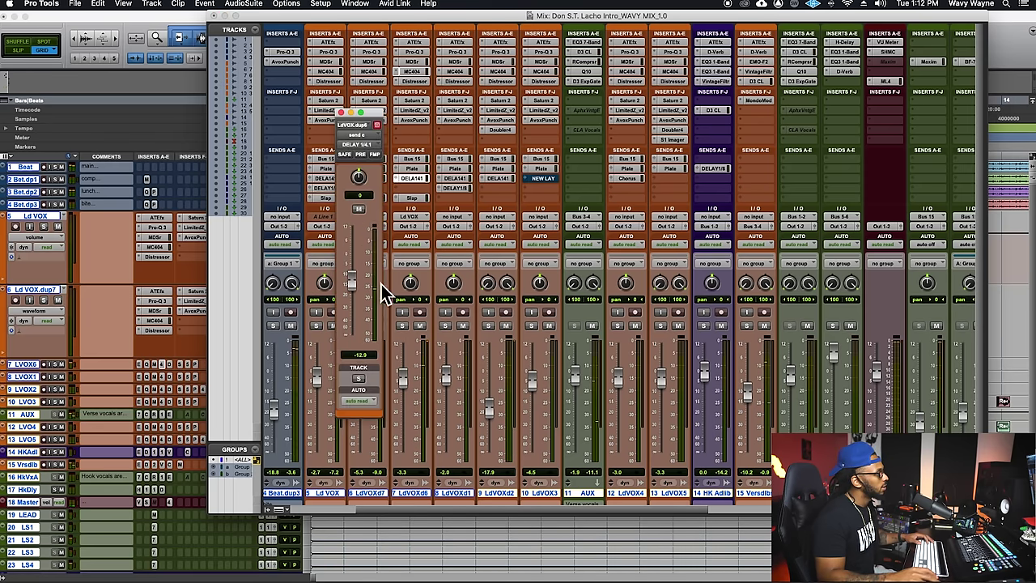
left_click(366, 402)
left_click(369, 411)
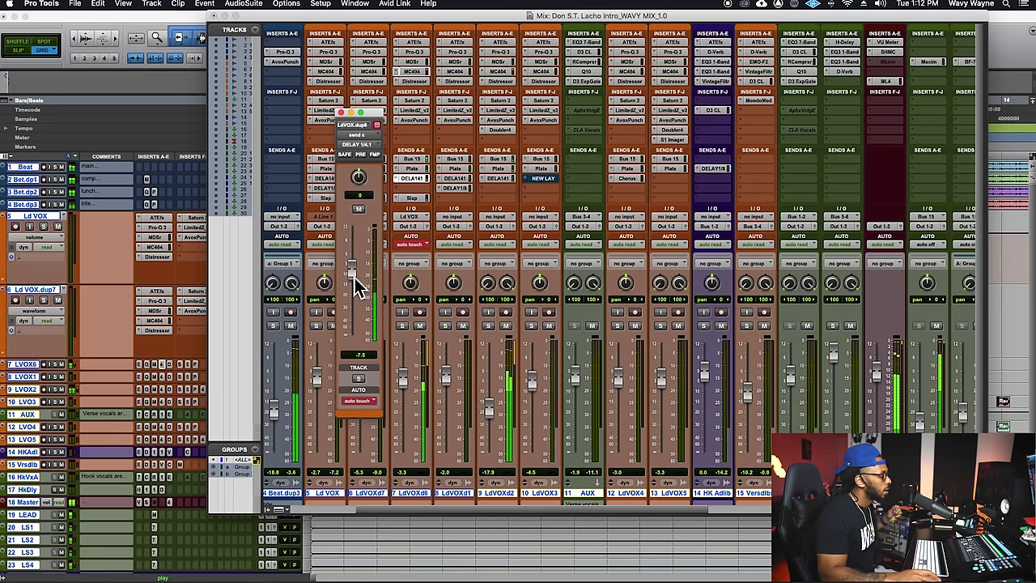
left_click_drag(359, 283, 353, 295)
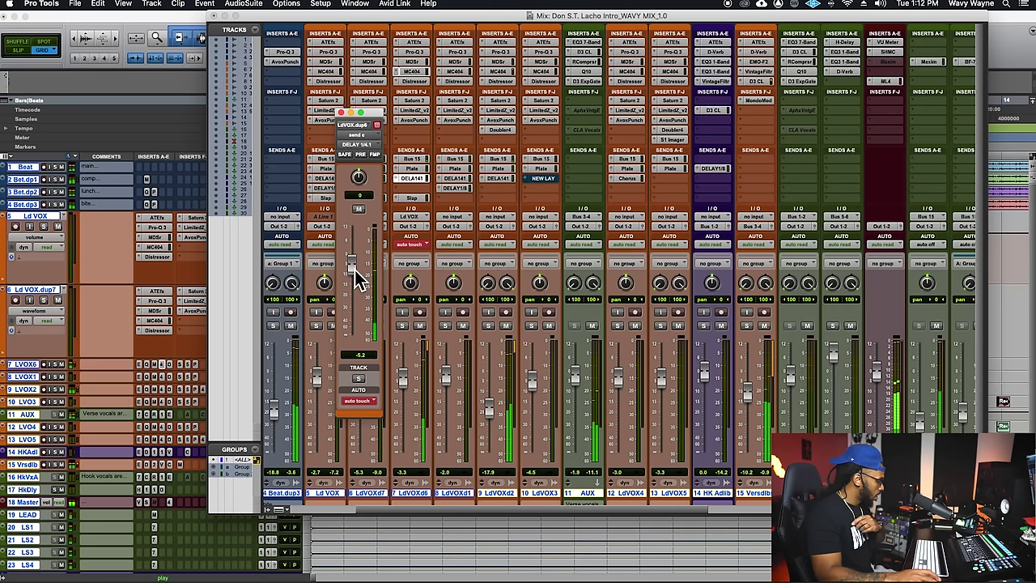
left_click_drag(359, 279, 359, 287)
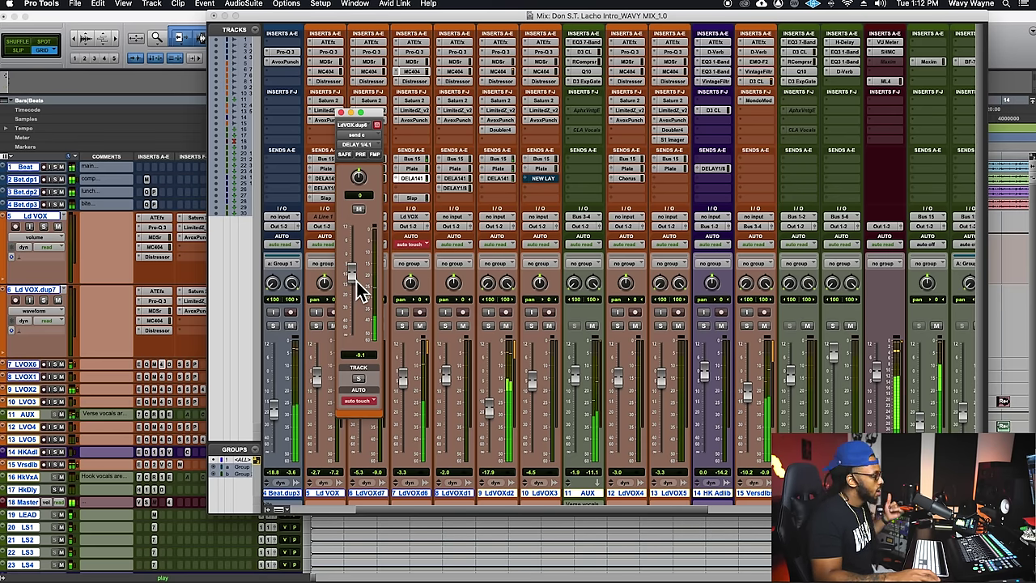
left_click_drag(359, 283, 349, 283)
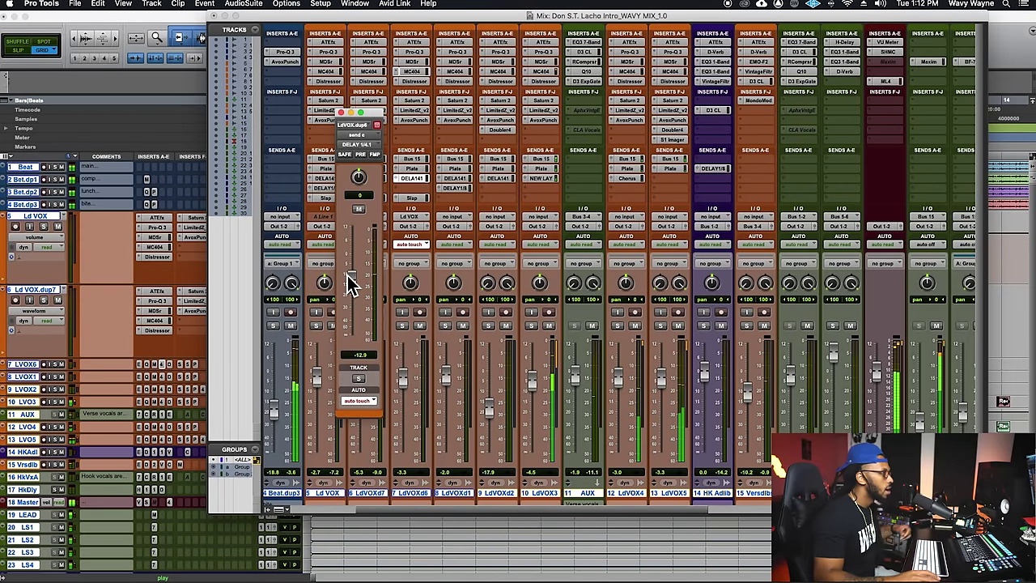
Step: Add a slightly boosted high-shelf band near 9 kHz in the Pro-Q 3 on Ld VOX.dup3, and refine it while playing from bar 12
key("super+equal")
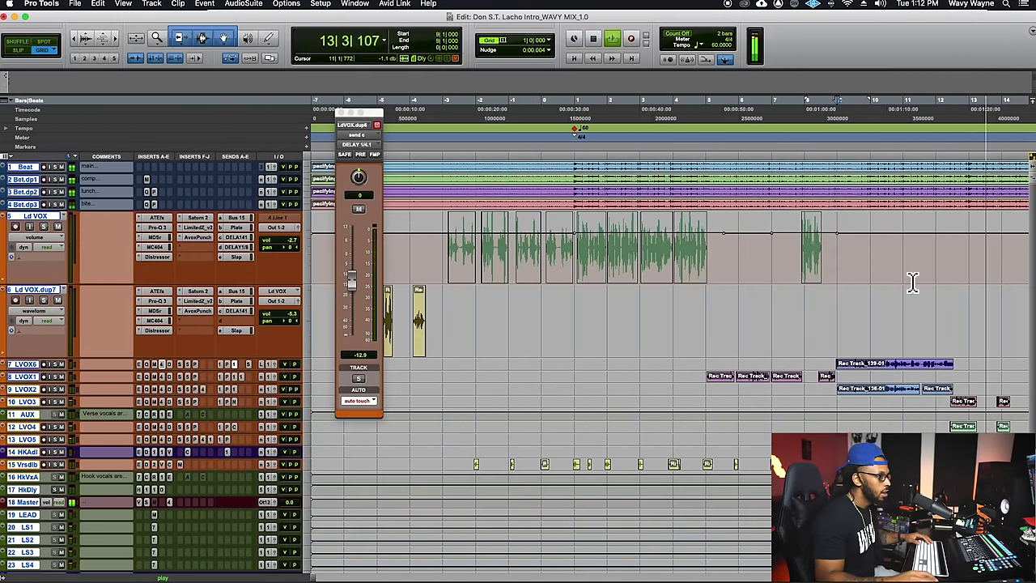
key("space")
left_click(942, 407)
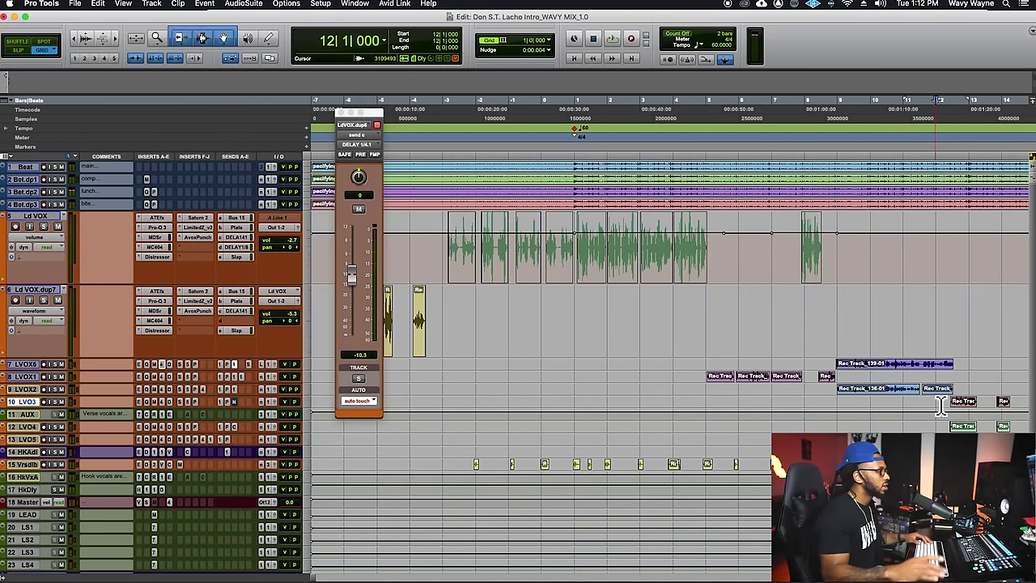
key("super+equal")
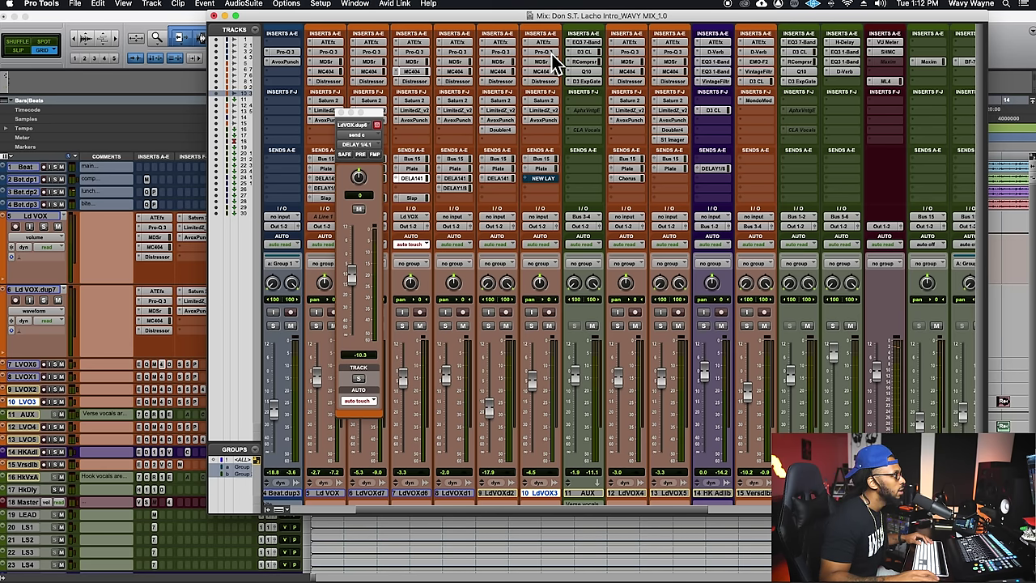
left_click(547, 54)
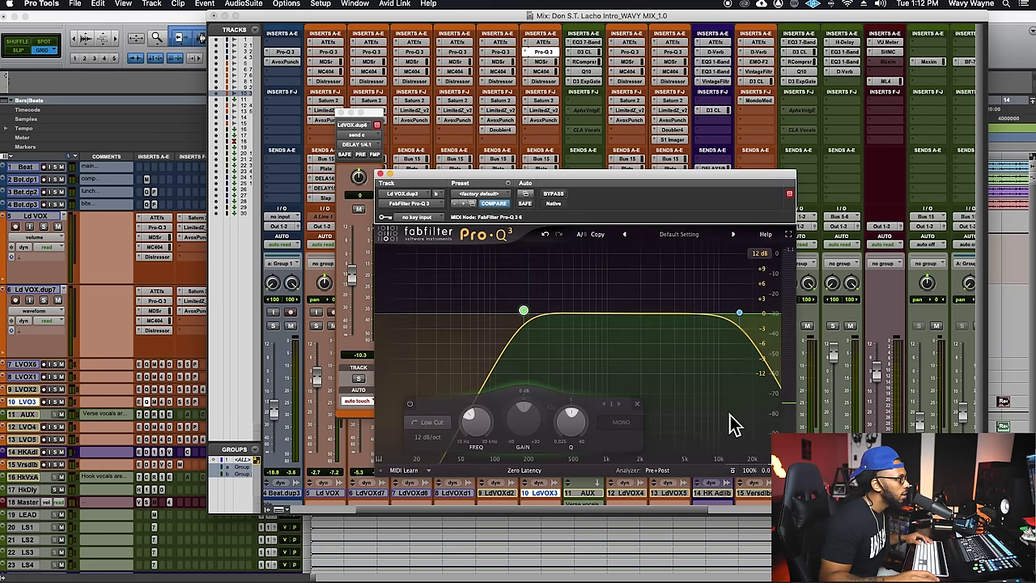
left_click(718, 316)
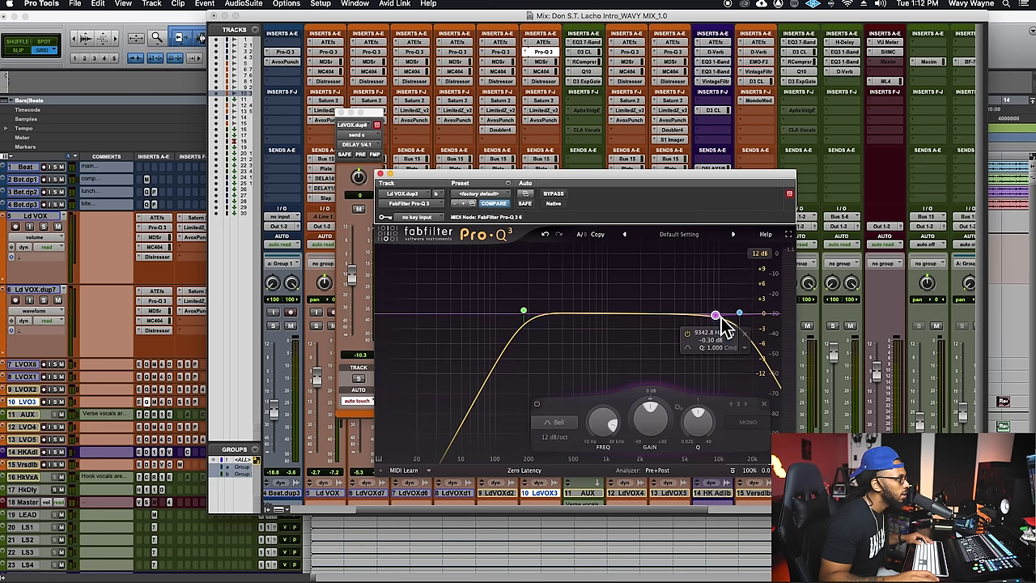
left_click(694, 348)
left_click(731, 362)
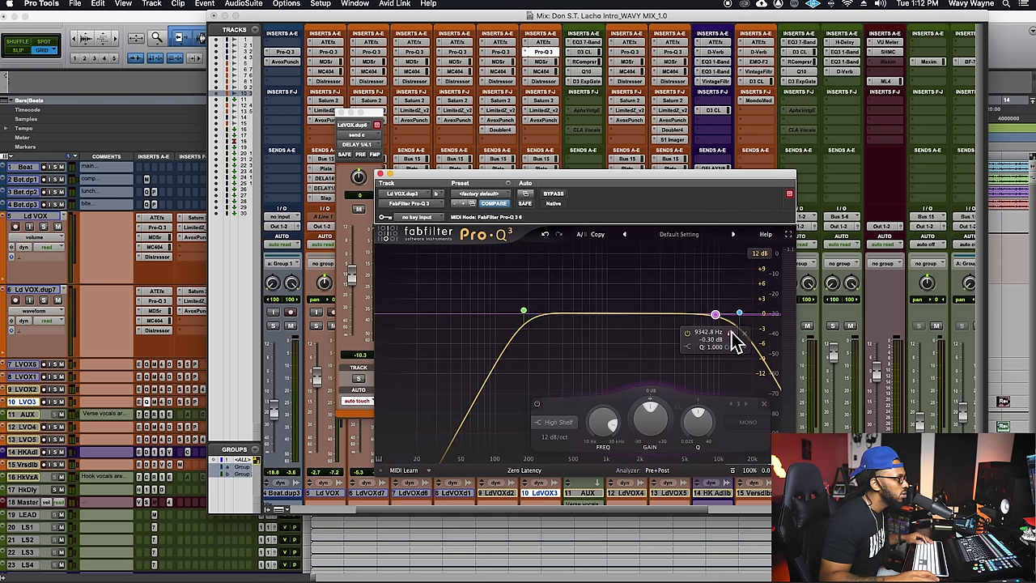
left_click_drag(721, 318, 719, 308)
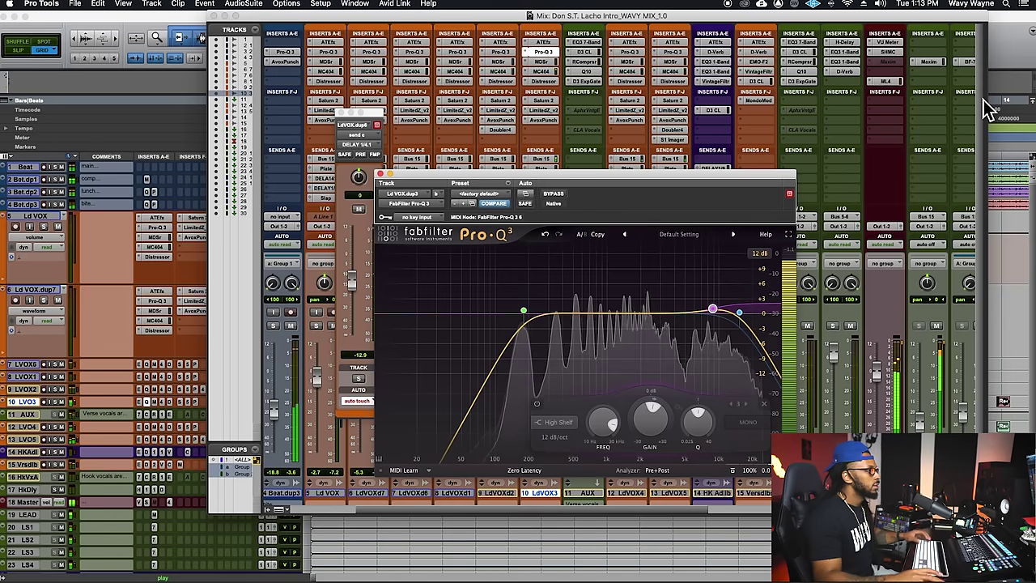
left_click_drag(715, 316, 705, 324)
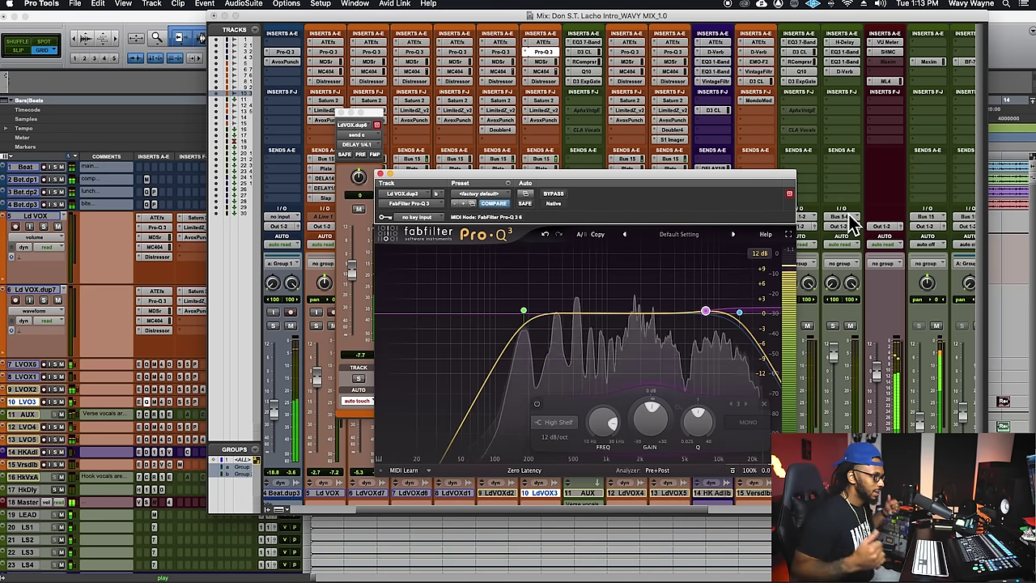
Step: Lower the third band's threshold to -37.03 in the MC404 on Ld VOX.dup3, and return Ld VOX.dup6 to read automation
left_click(553, 73)
left_click_drag(450, 434, 450, 452)
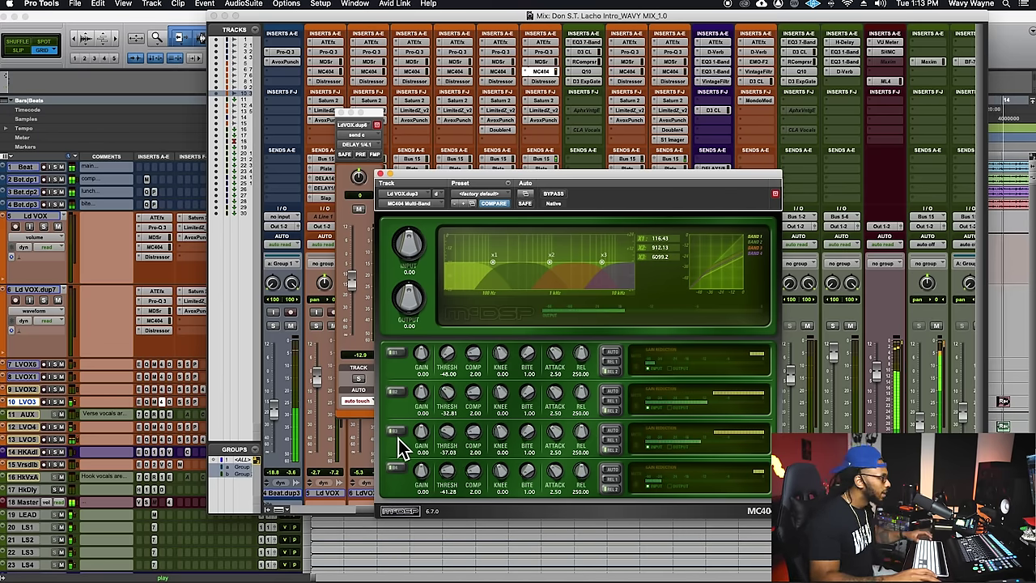
left_click(365, 403)
left_click(360, 394)
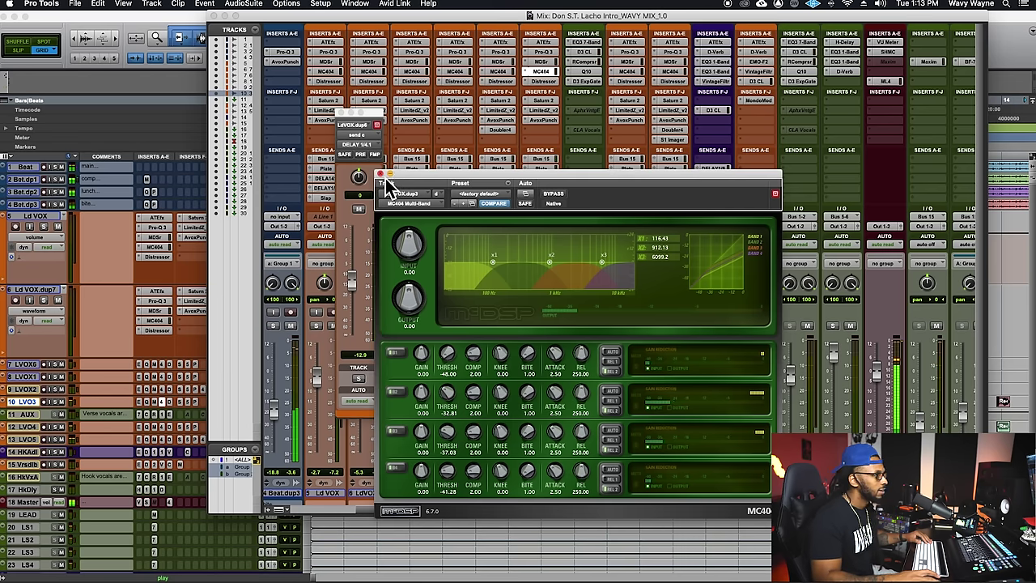
left_click(391, 176)
Step: Return to the Edit window, enlarge the Ld VOX.dup3 track, and play its clips from around bar 12
key("super+equal")
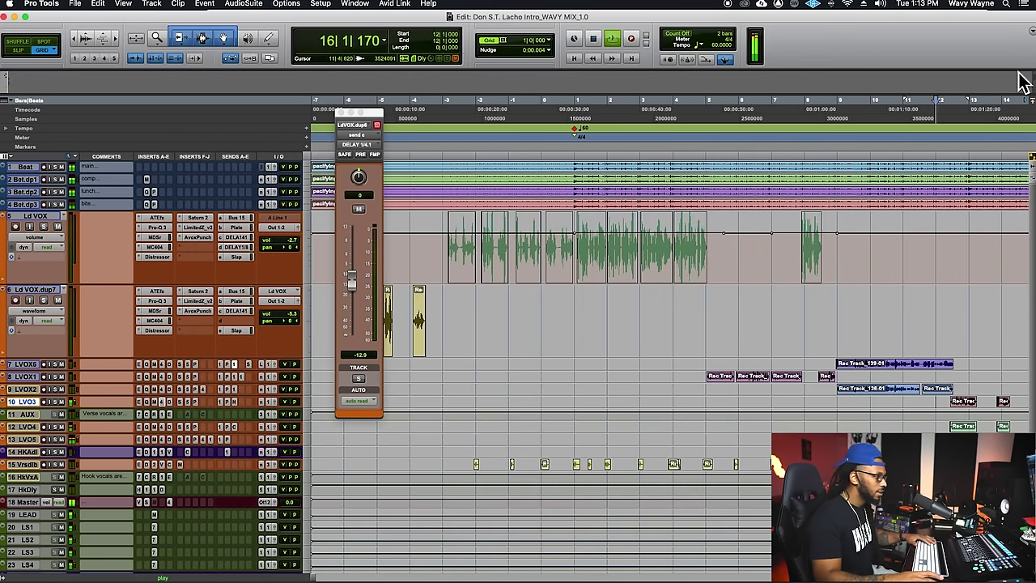
key("r")
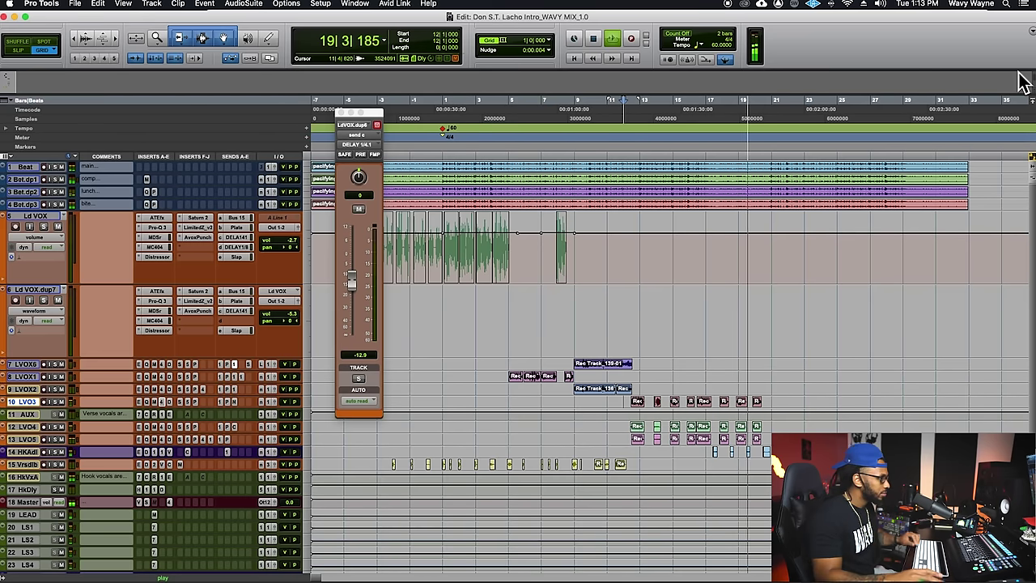
key("space")
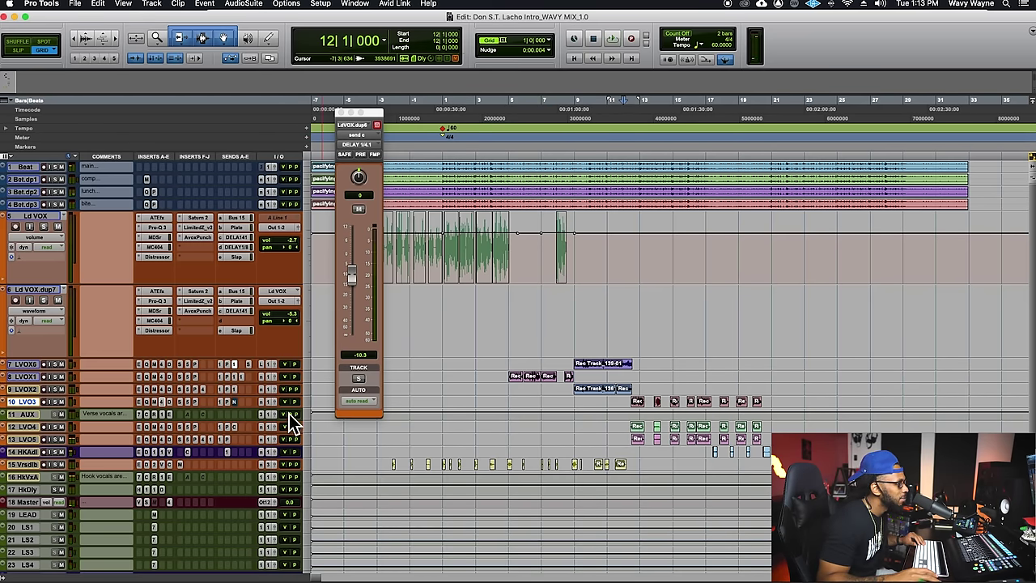
left_click_drag(293, 413, 301, 476)
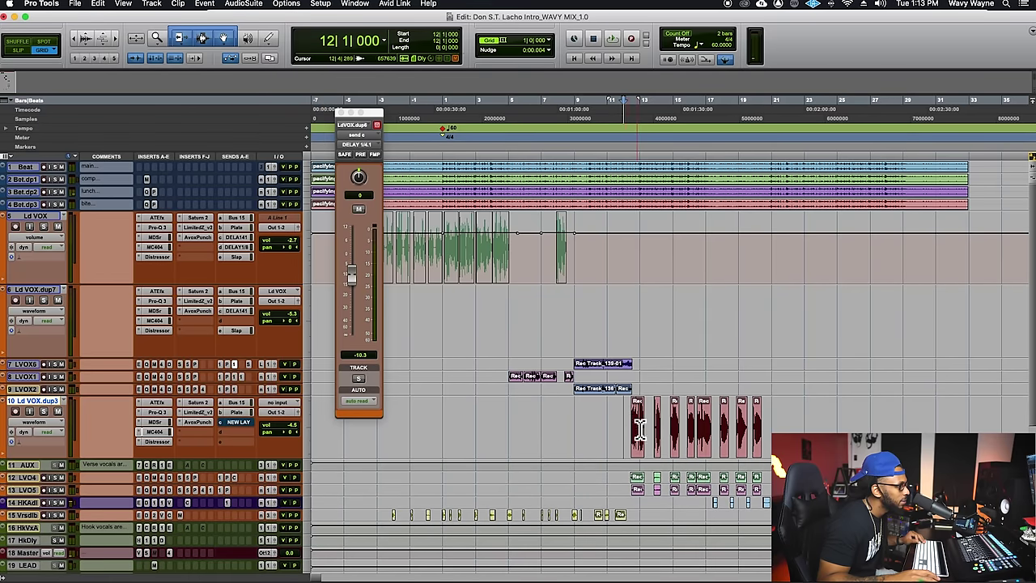
key("space")
key("super+bracketright")
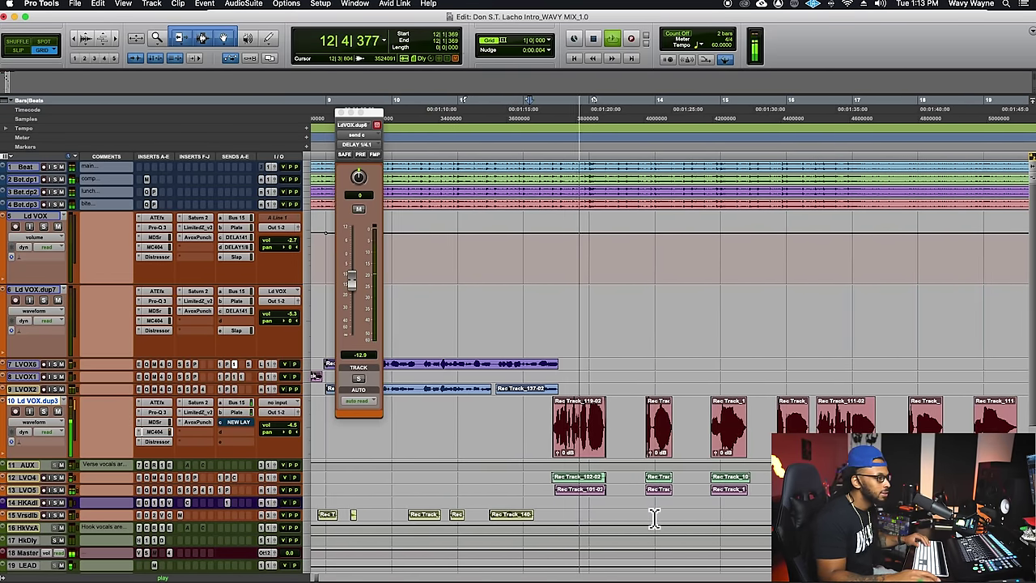
Step: Set the grid value to a 1/8 note
left_click(510, 49)
left_click(556, 80)
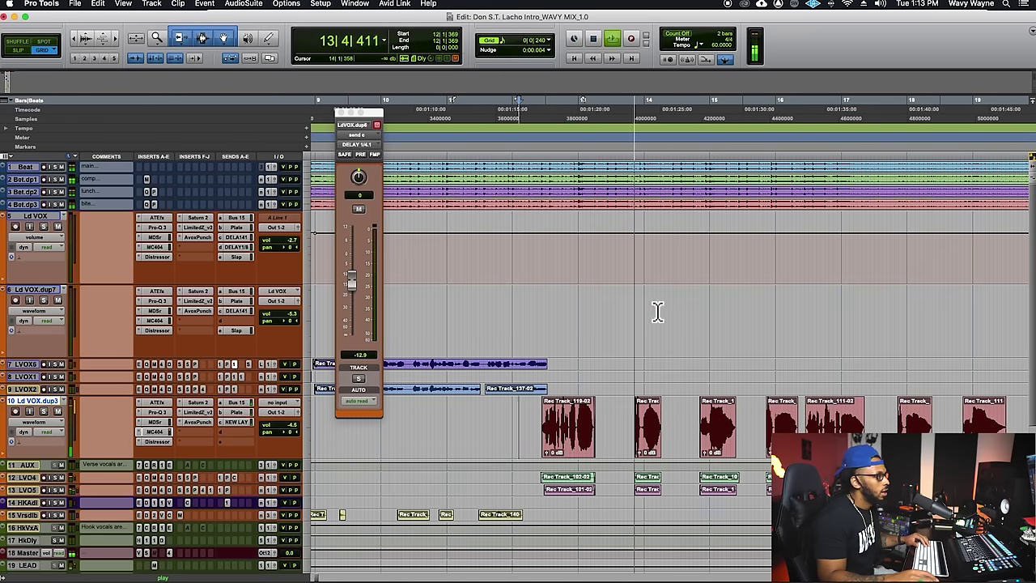
left_click(526, 40)
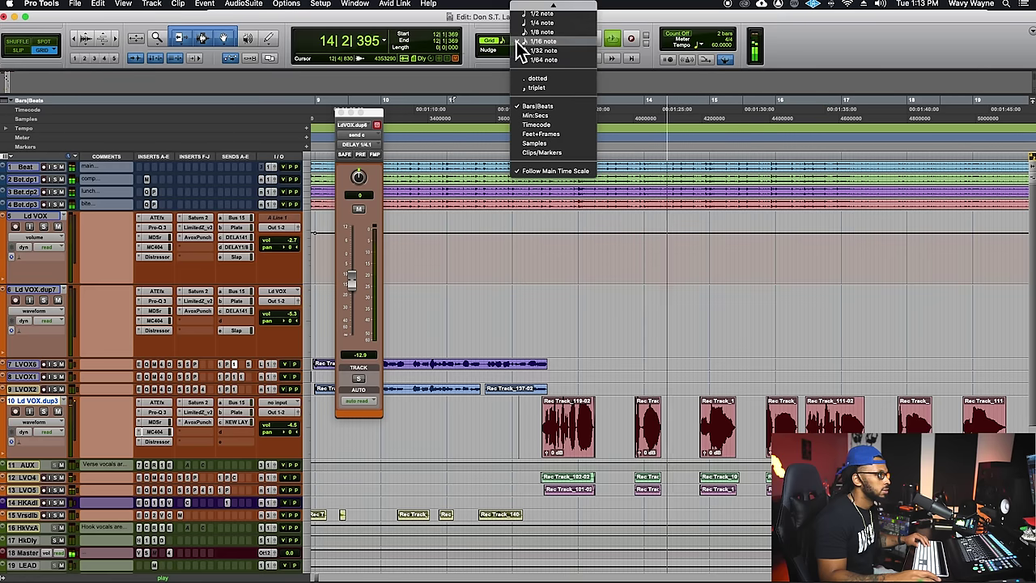
left_click(536, 32)
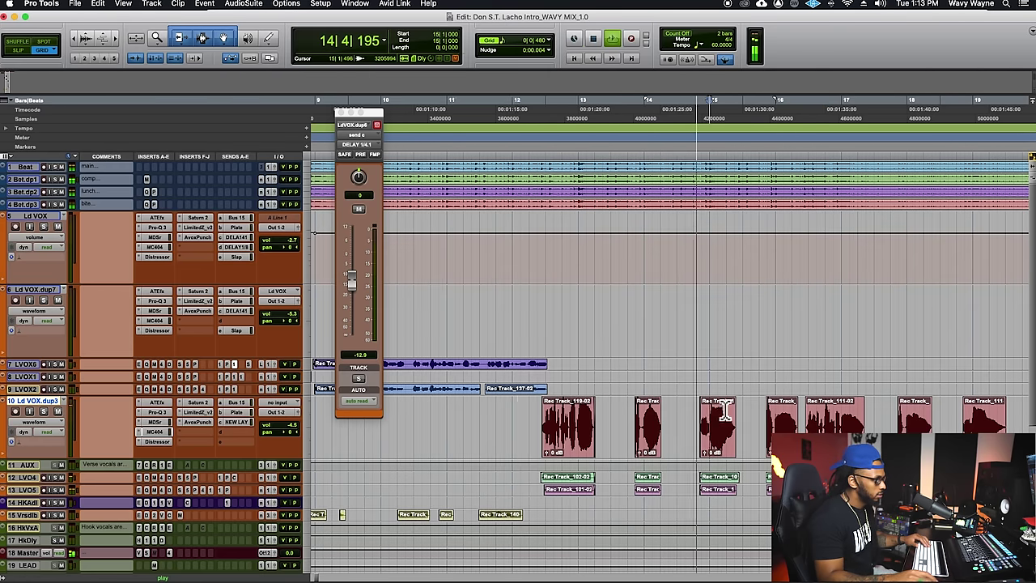
Step: Select the opening part of the Ld VOX.dup3 clip near bar 15, from 14|4|480 to 15|1|000
key("t")
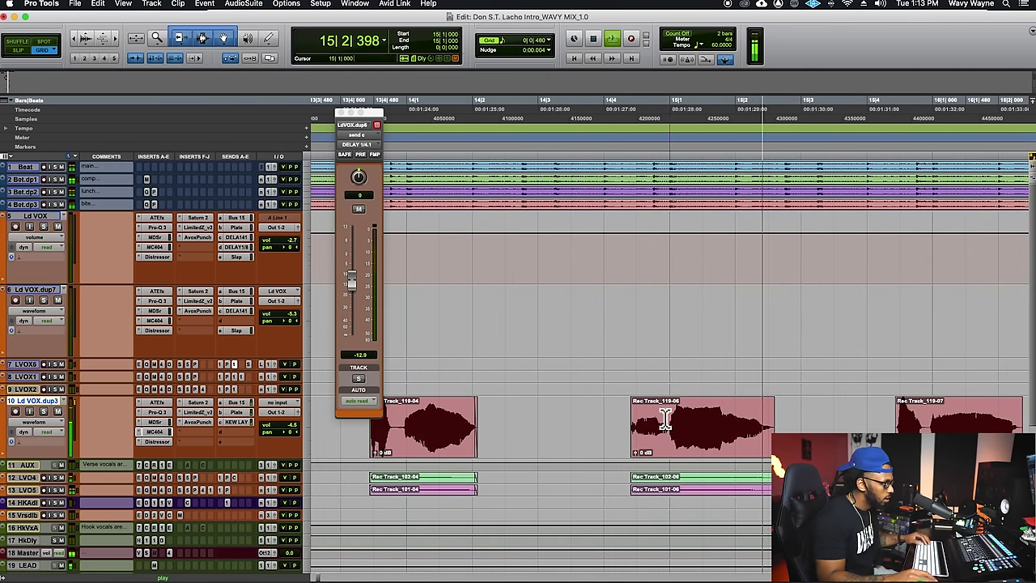
left_click_drag(668, 423, 639, 421)
key("r")
key("r")
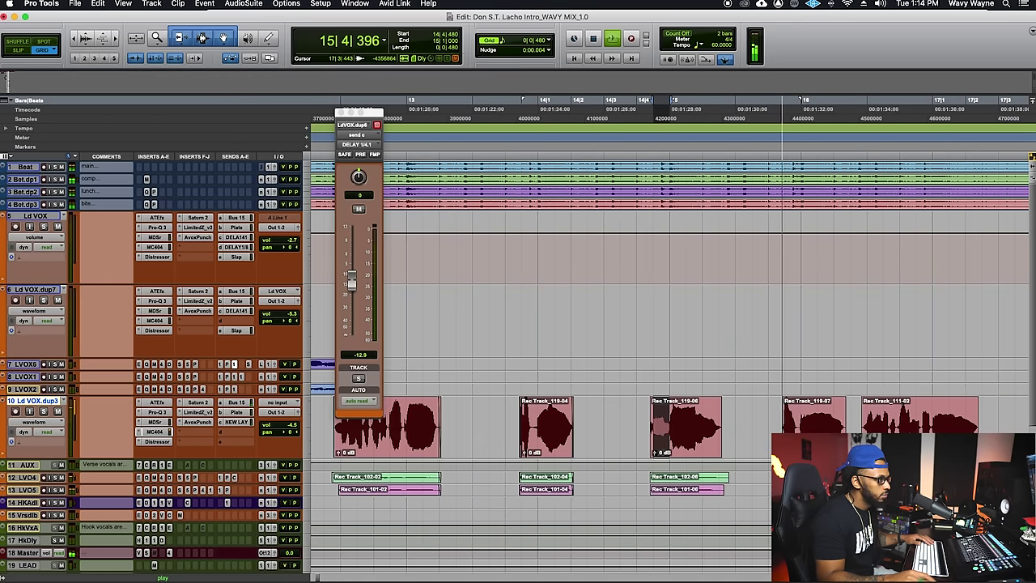
Step: Separate the opening part of the Ld VOX.dup3 clip before bar 19, from 18|4|480 to 19|1|000
left_click(923, 421)
key("t")
key("t")
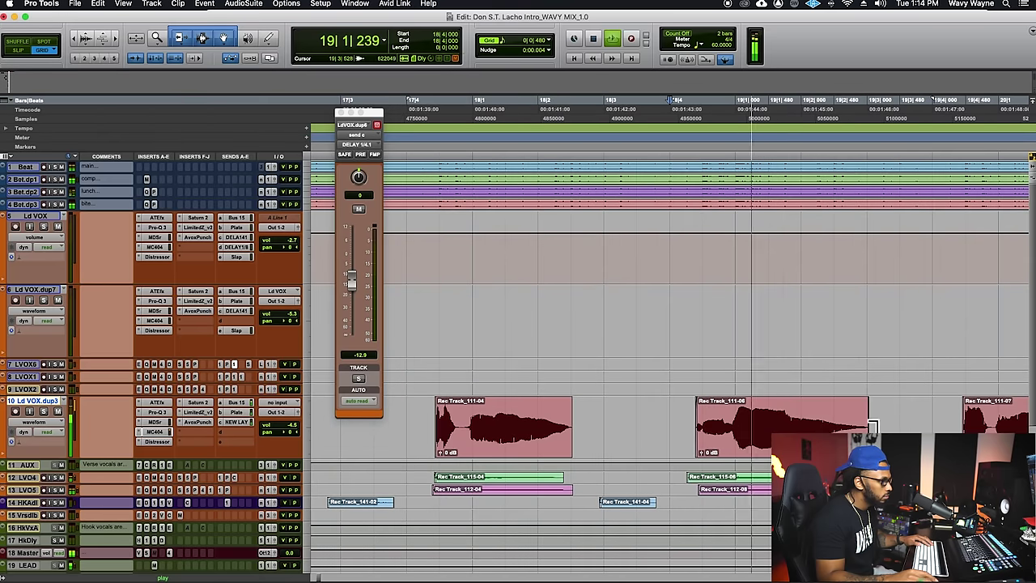
key("space")
left_click(725, 421)
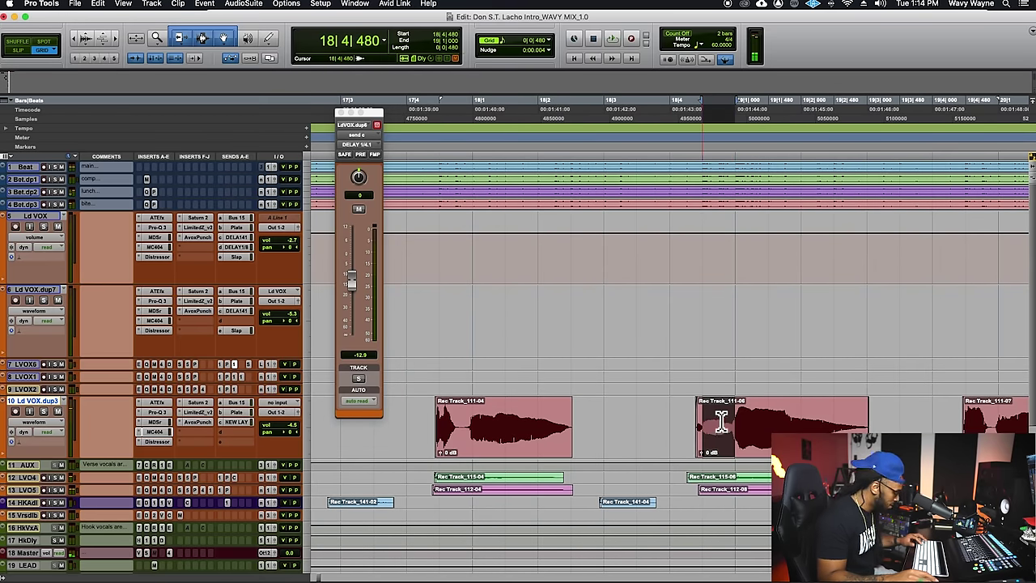
key("super+e")
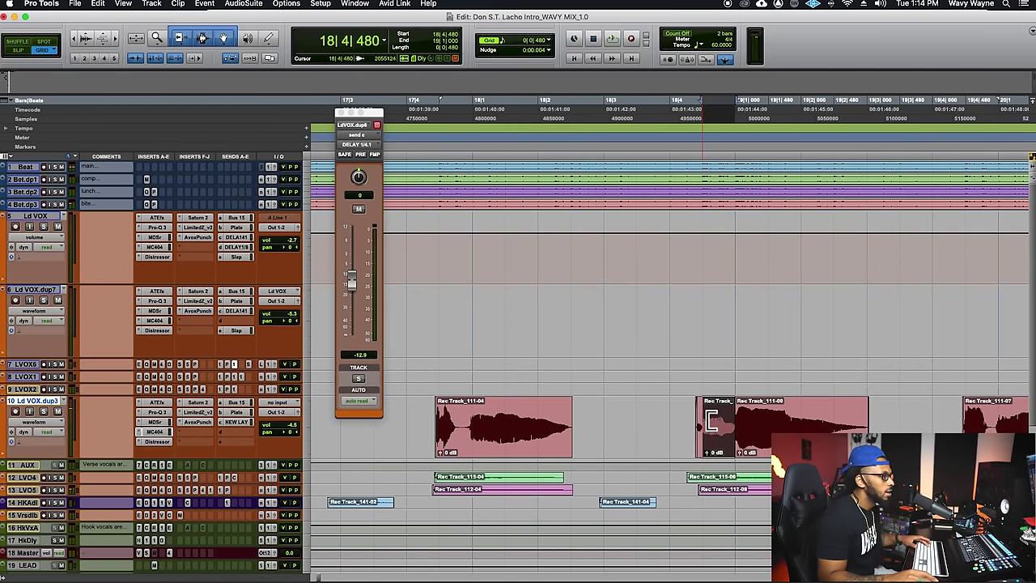
Step: Extend the separated Ld VOX.dup3 clip back to the phrase's start and crossfade it into the following clip at 19|1|000
key("t")
key("t")
left_click_drag(679, 426, 646, 452)
left_click_drag(804, 451, 796, 451)
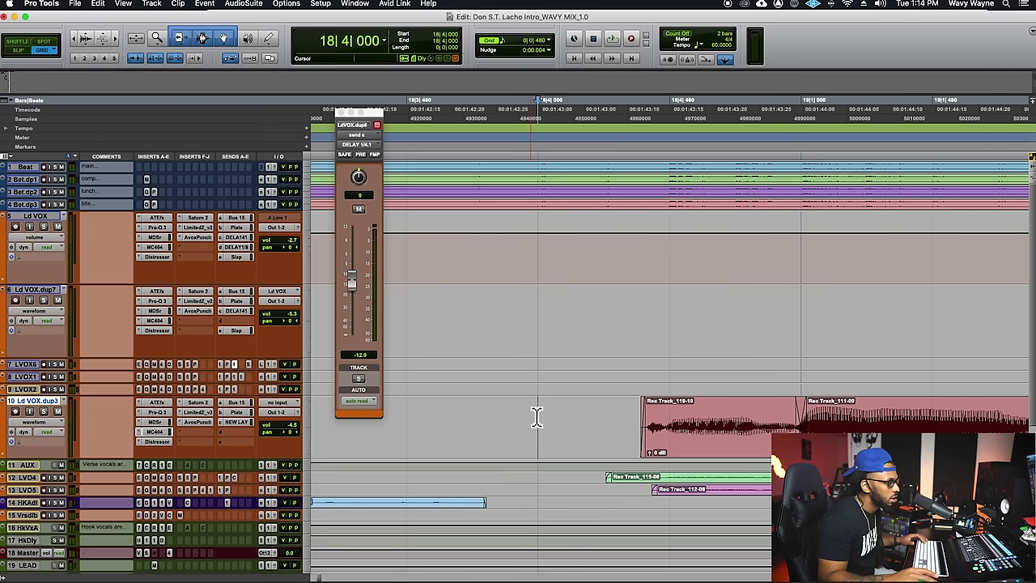
Step: Audition the edited Ld VOX.dup3 phrase from 18|4|000, and replay the section from 12|1|480
key("space")
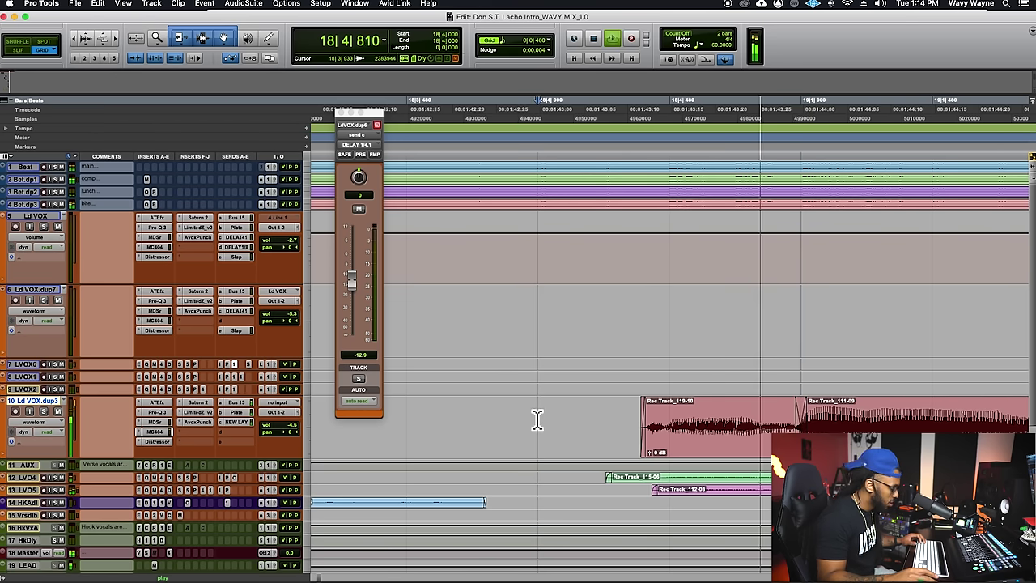
key("r")
key("r")
key("r")
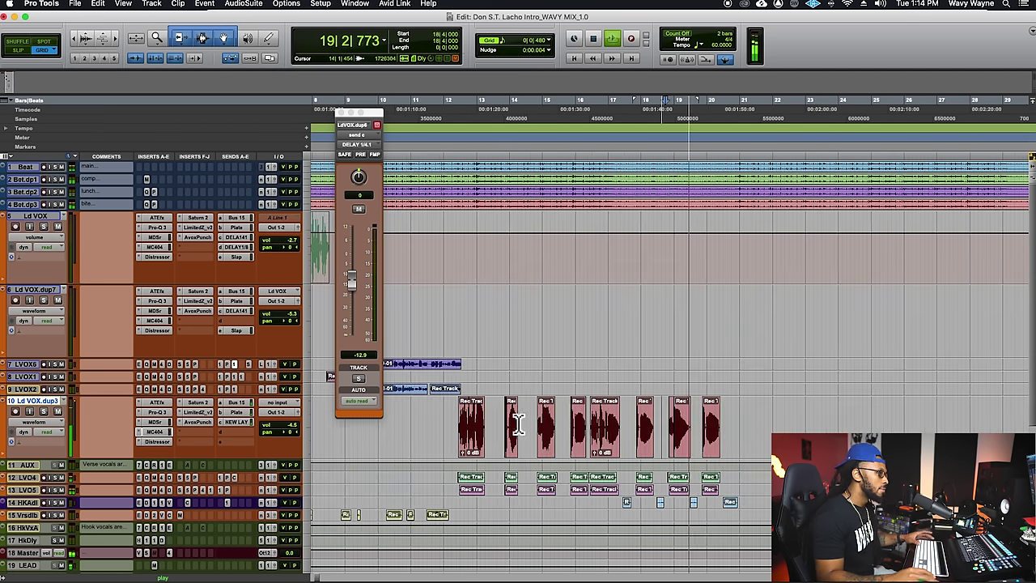
key("space")
left_click(449, 421)
key("space")
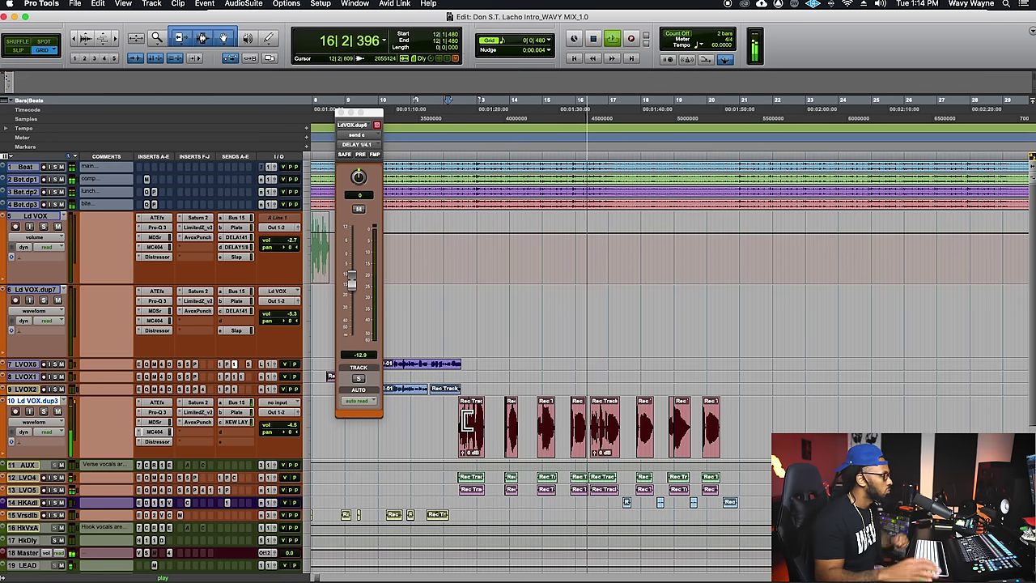
Step: Place the cursor at 22|1|000 on the HK Adlib track and save the session, checking the mixer during playback
left_click_drag(611, 506, 772, 506)
left_click(773, 506)
key("super+s")
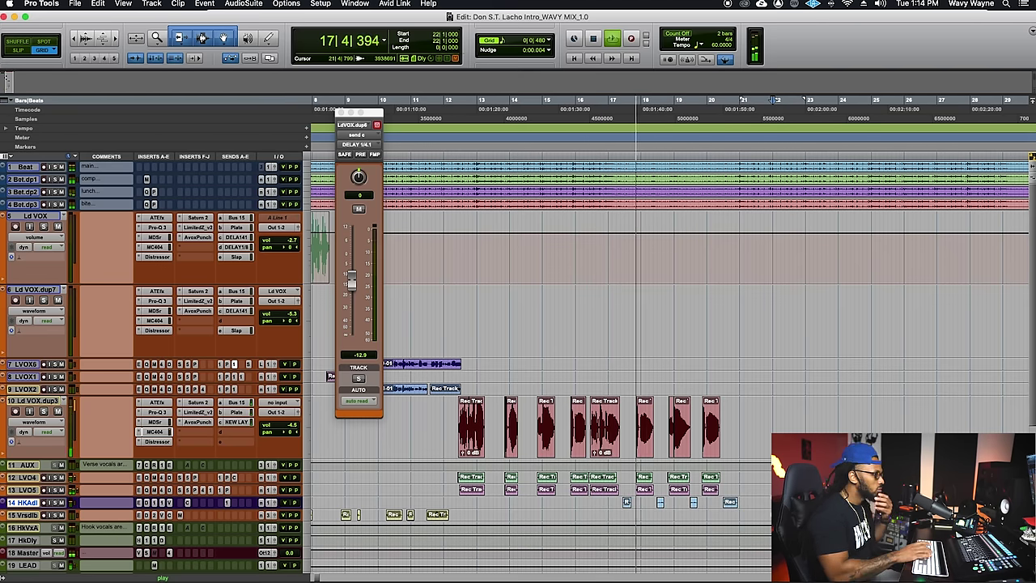
key("super+equal")
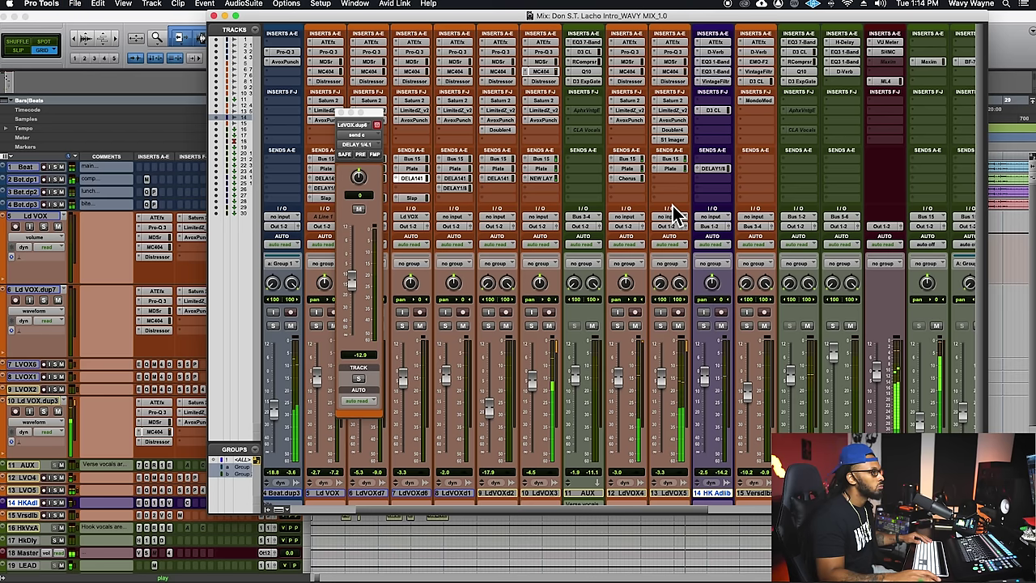
left_click(1012, 60)
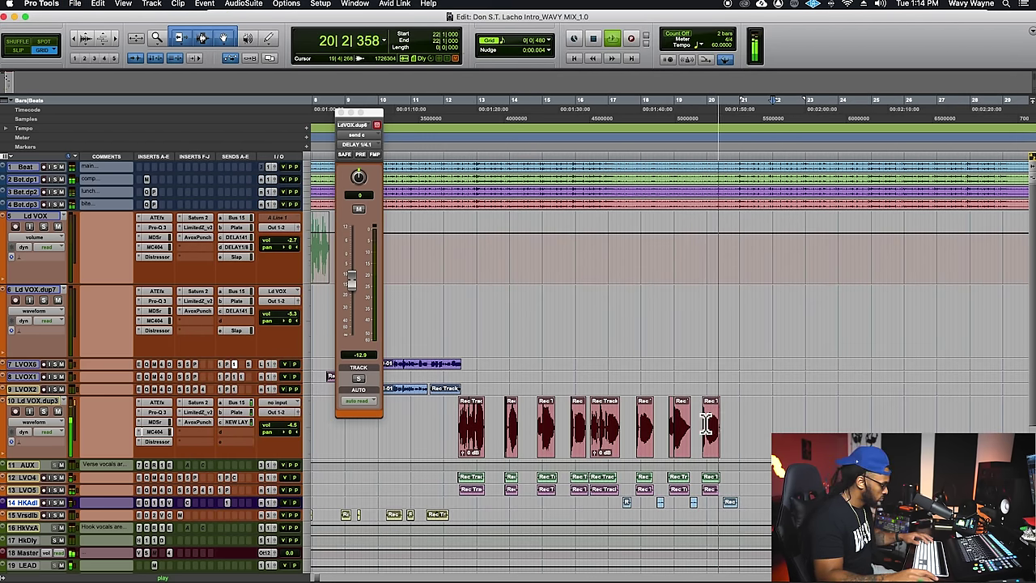
Step: Split the last Ld VOX.dup3 clip at 19|4|859 and lower its first part's clip gain to -4.6 dB
key("space")
key("t")
key("t")
key("t")
key("t")
key("t")
key("space")
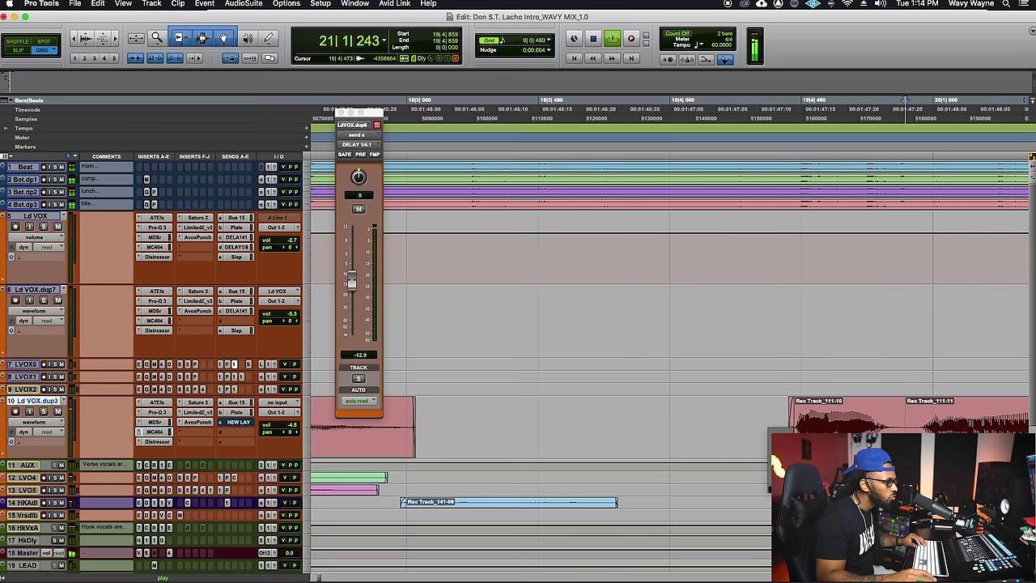
key("space")
key("space")
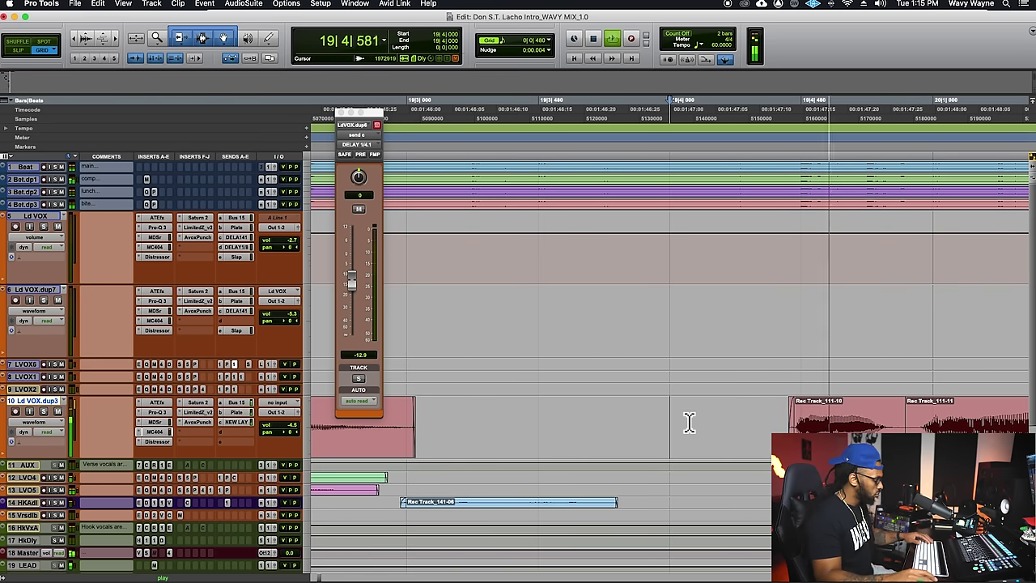
key("r")
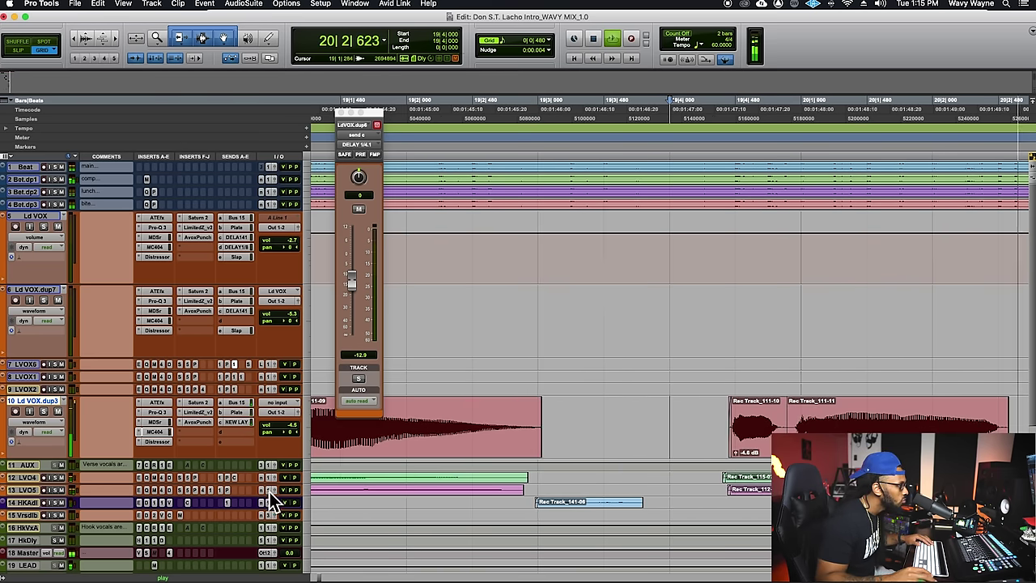
Step: Split the last clip on the enlarged Ld VOX.dup4 track at 19|4|869 and lower its first part's clip gain to -8.5 dB
left_click_drag(269, 530, 268, 543)
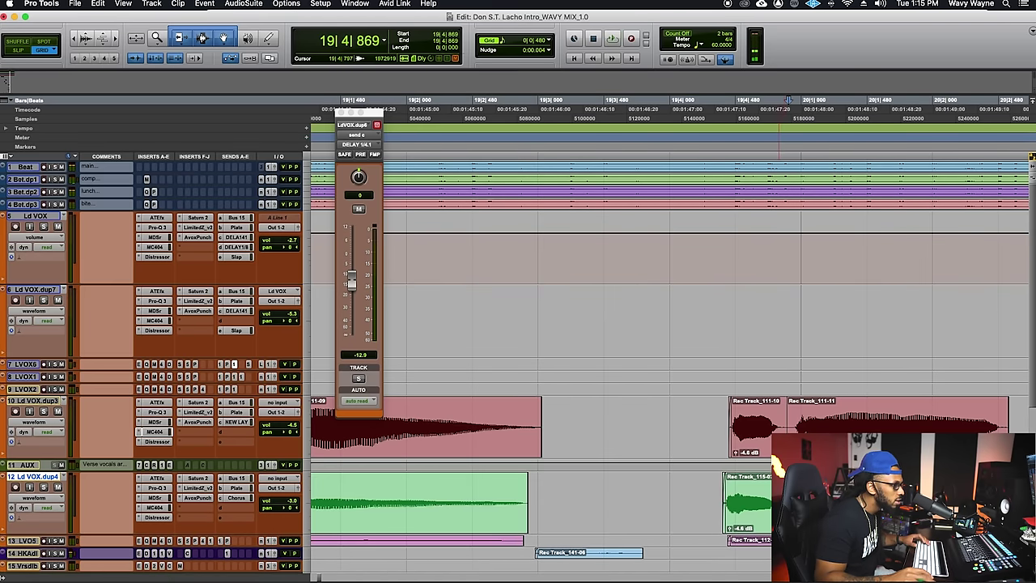
left_click_drag(734, 536, 735, 539)
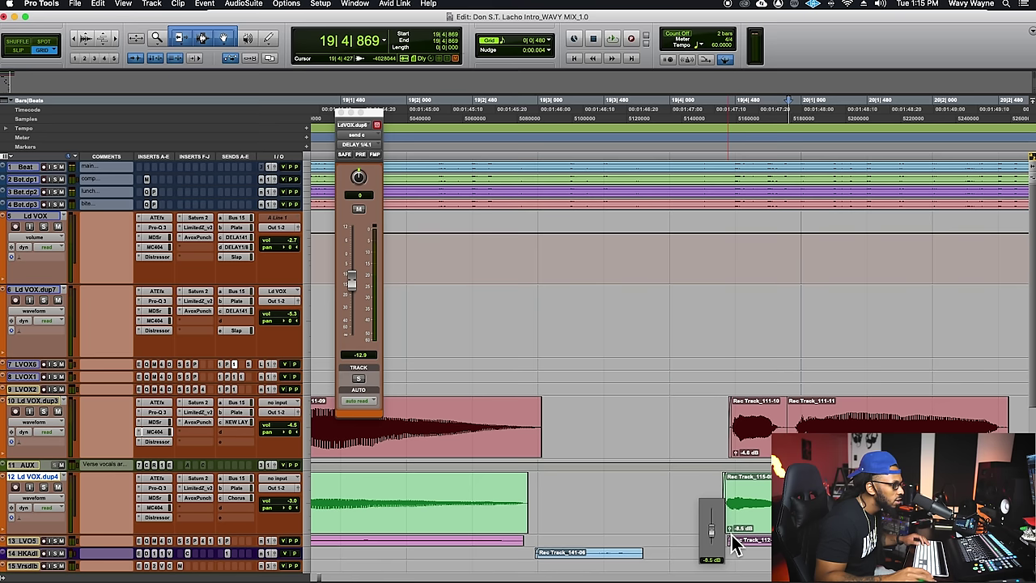
key("space")
Step: Split the last clip on the enlarged Ld VOX.dup5 track at 19|4|841 and lower its first part's clip gain to -14.1 dB
left_click_drag(170, 553, 169, 568)
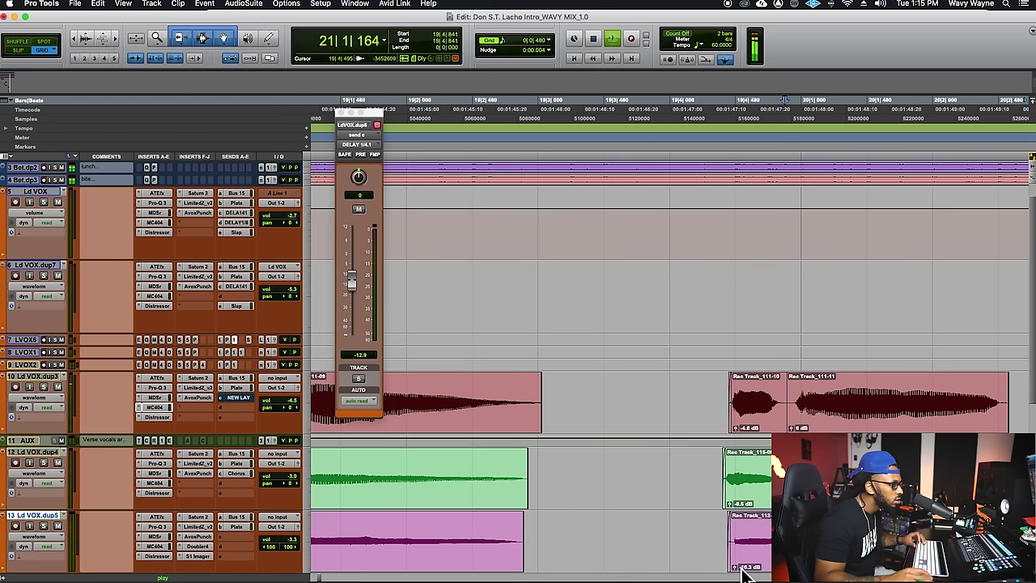
key("space")
left_click_drag(742, 567, 738, 571)
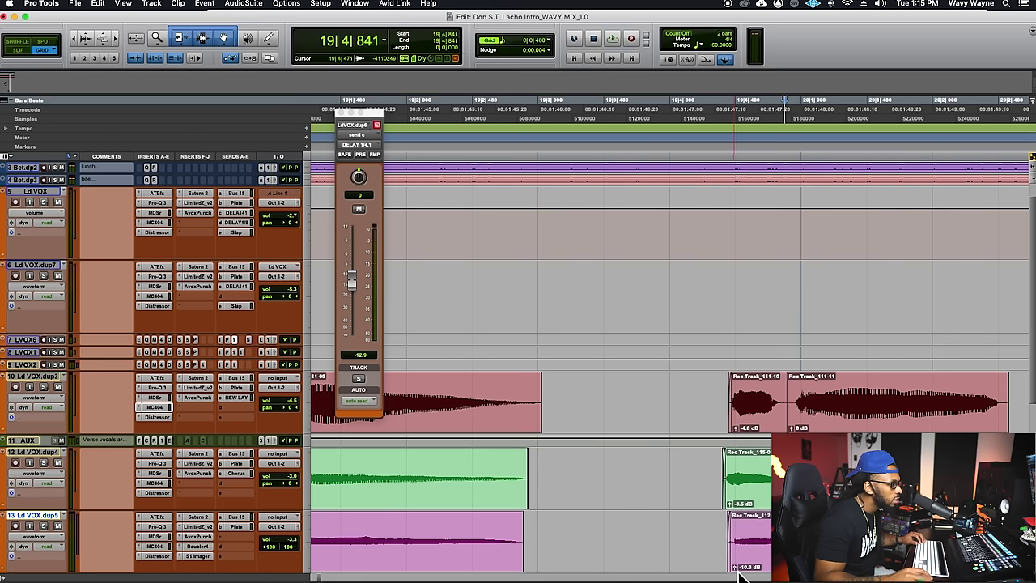
scroll(729, 567, "down", 5)
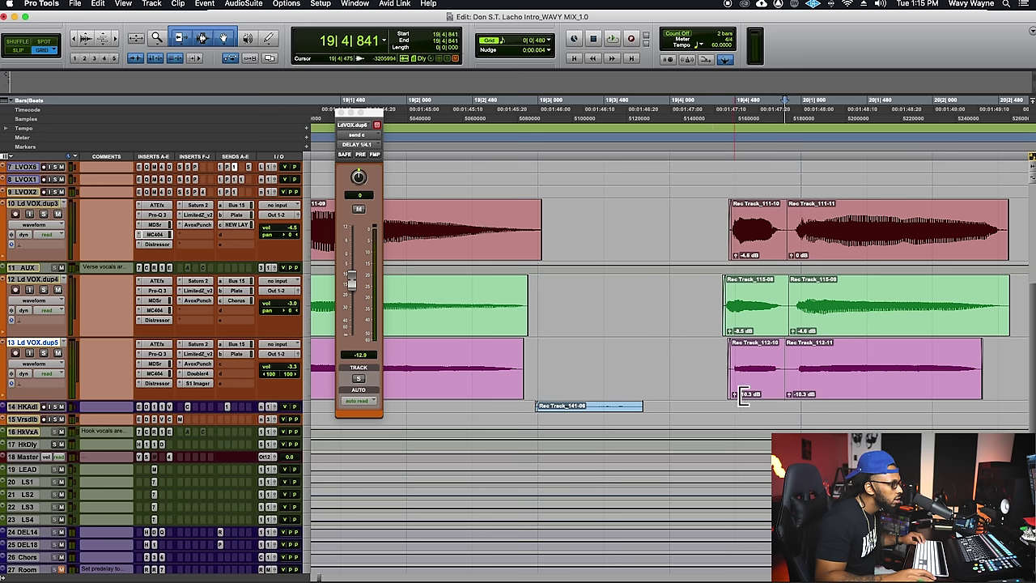
left_click_drag(736, 396, 738, 398)
left_click(673, 353)
key("space")
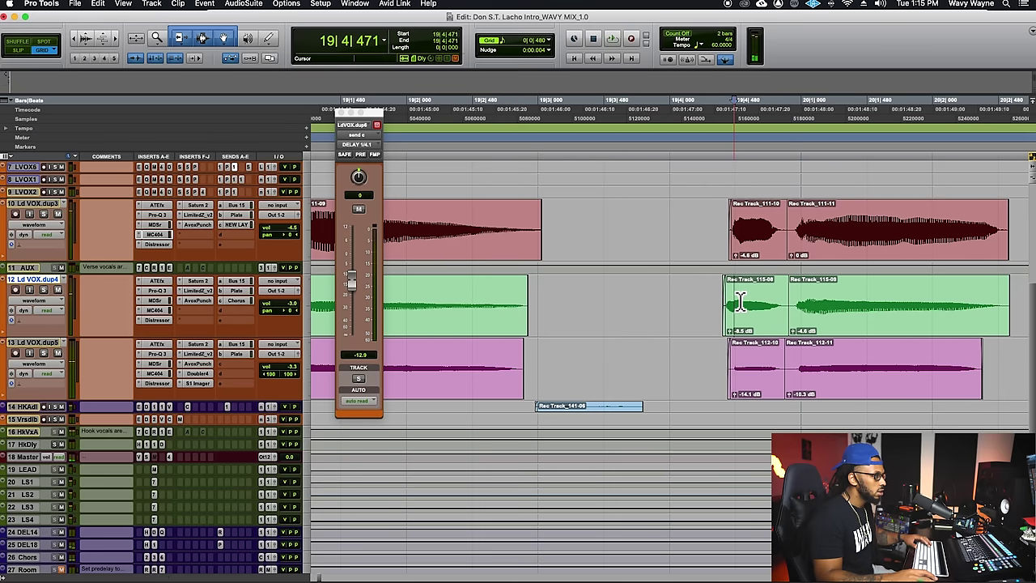
Step: Trim the start of the short Ld VOX.dup4 clip to 19|4|439, add a fade-in, and play it back from 19|3|957
key("t")
key("t")
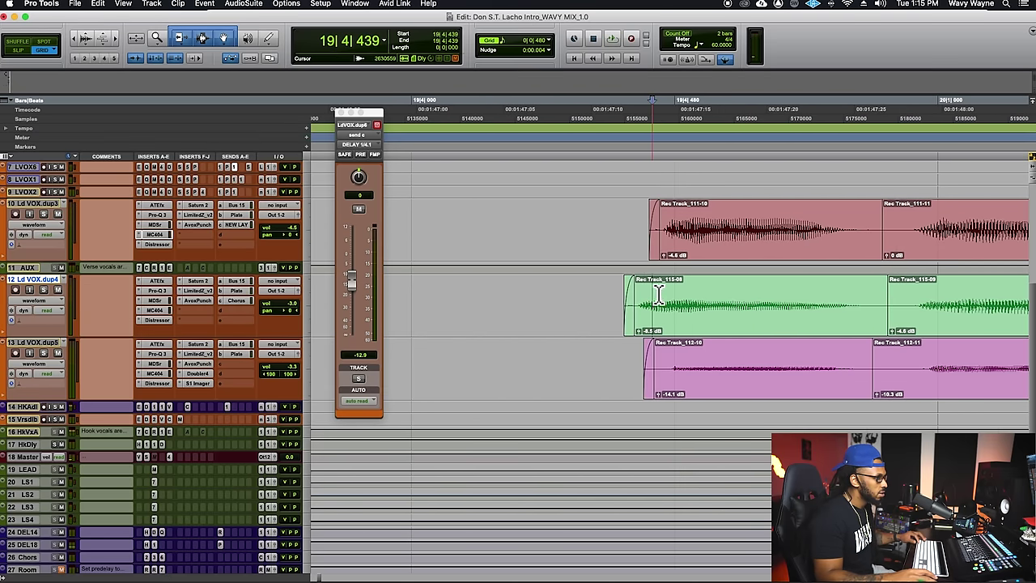
key("a")
left_click_drag(656, 282, 723, 283)
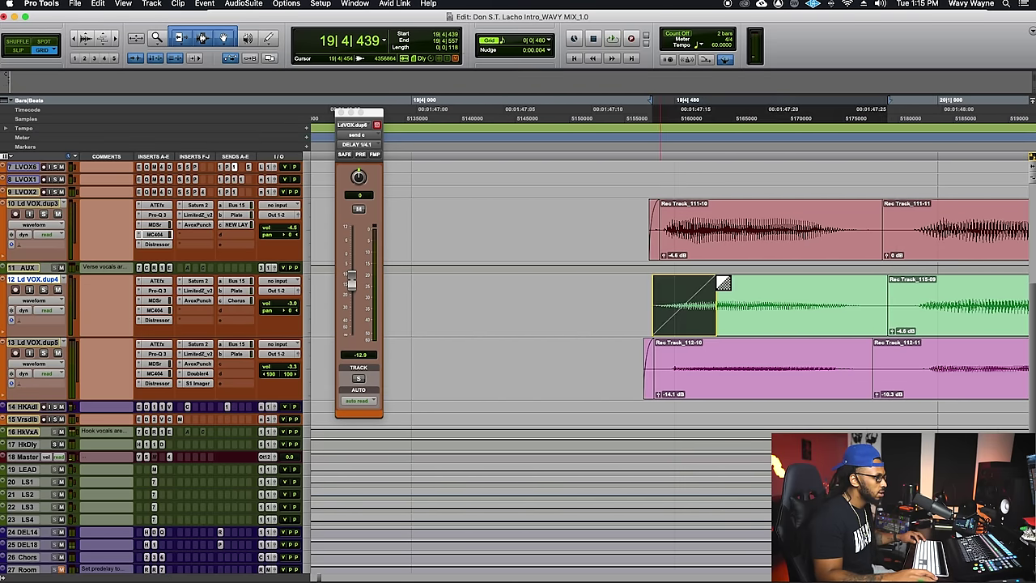
left_click(416, 291)
key("space")
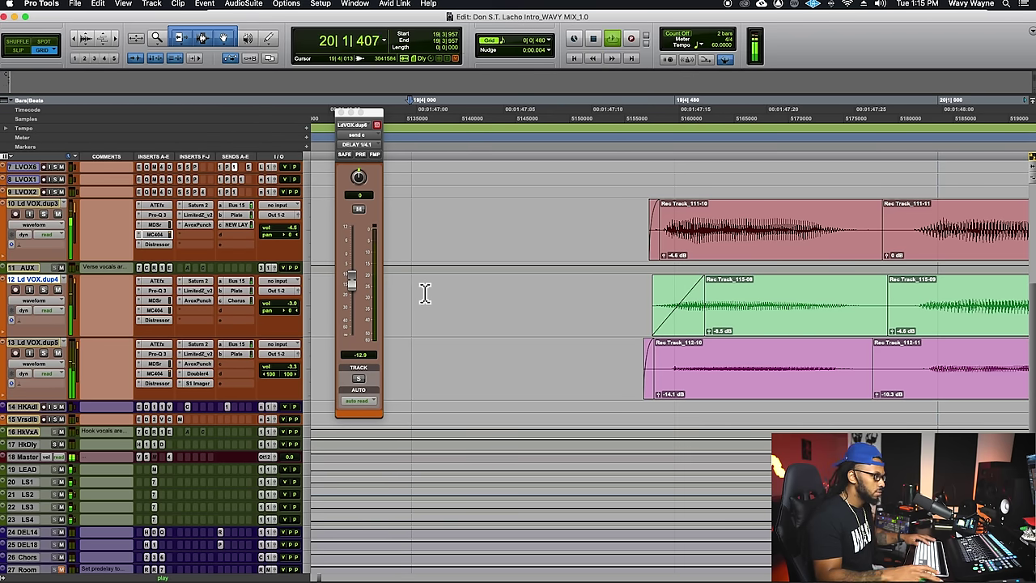
key("r")
key("r")
key("r")
key("r")
key("r")
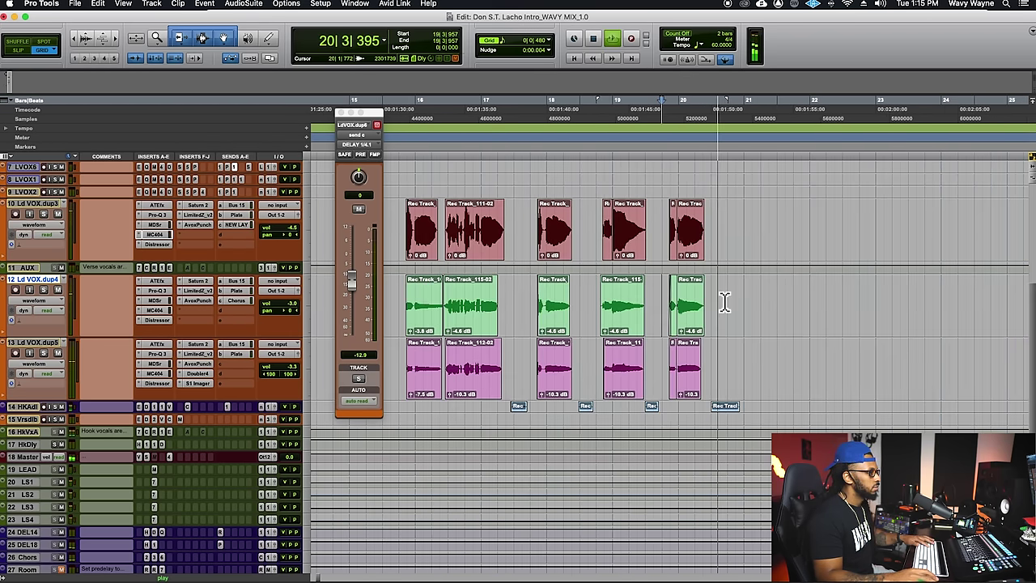
Step: Check the end of the last Ld VOX.dup4 clip and play it back from 20|2|791
key("t")
key("t")
key("t")
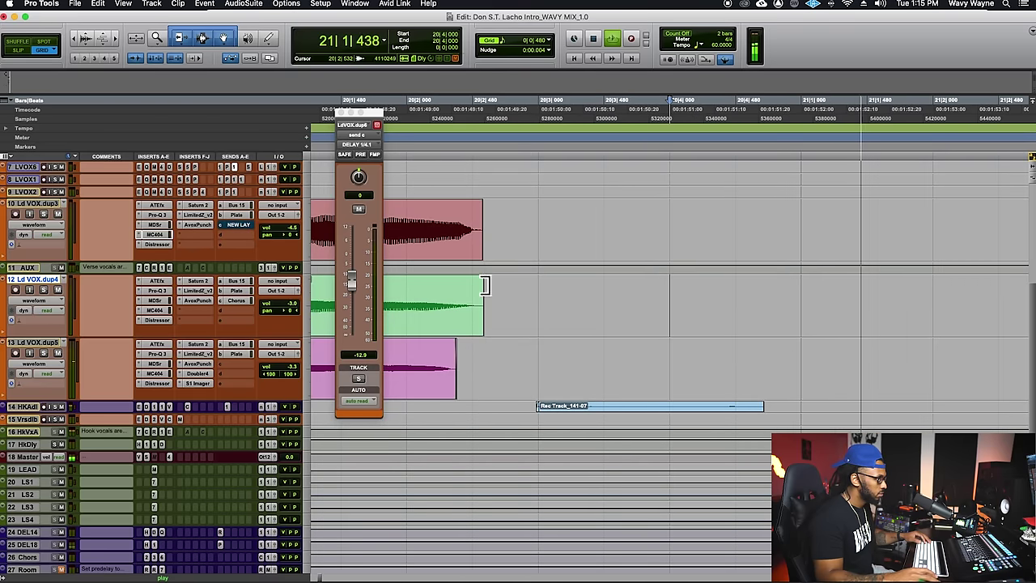
left_click(516, 290)
key("r")
key("r")
key("r")
key("r")
key("r")
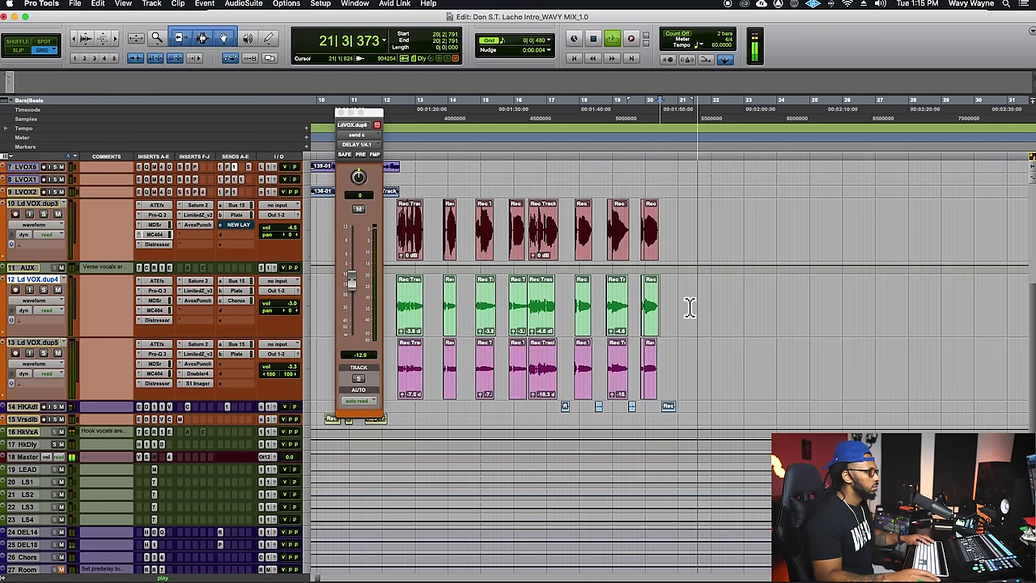
Step: Set the grid to one bar and delete the audio after 23|1|000 on the four beat tracks
scroll(688, 308, "up", 4)
scroll(653, 325, "down", 6)
scroll(653, 324, "up", 10)
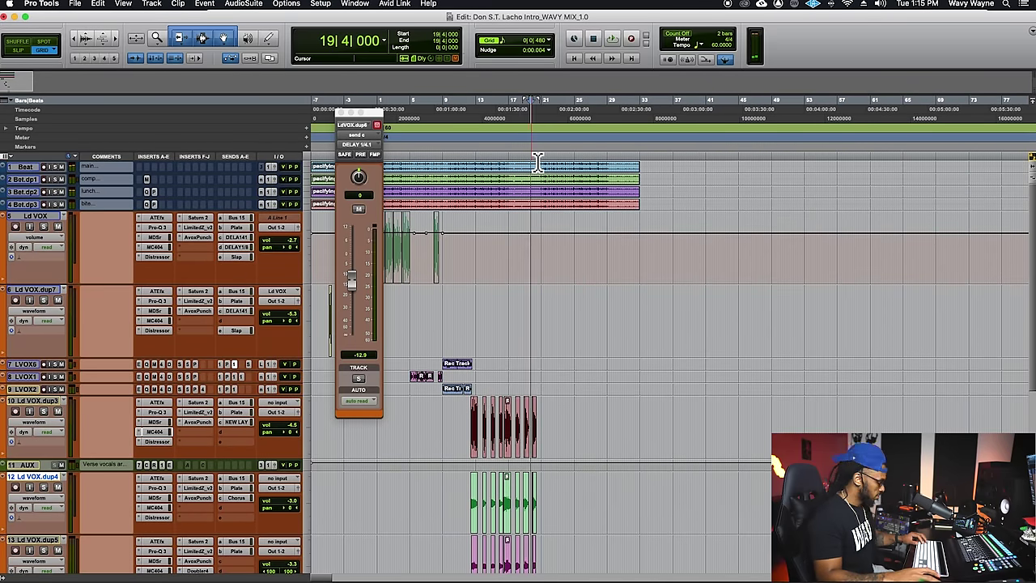
left_click(518, 45)
left_click(531, 40)
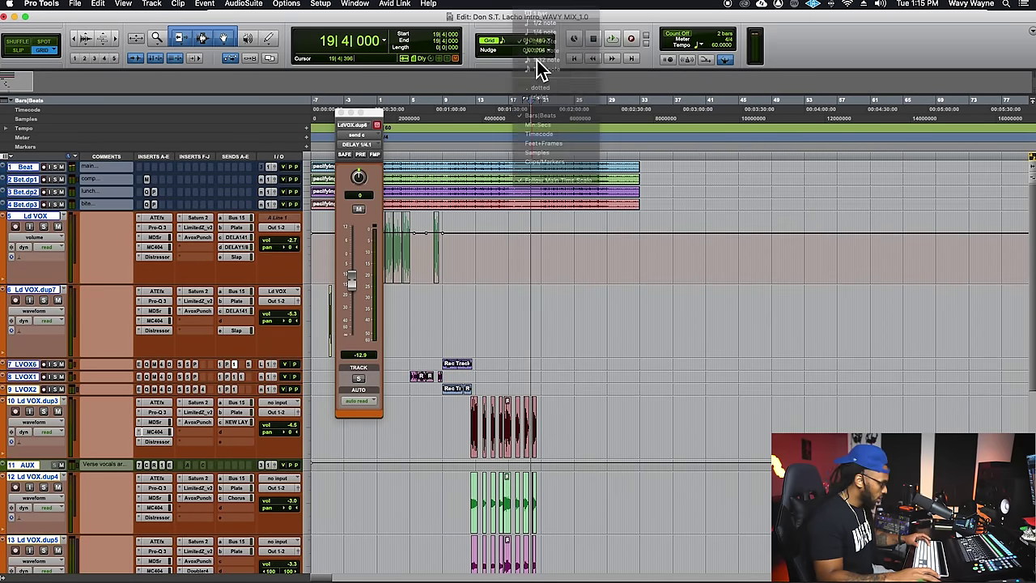
key("t")
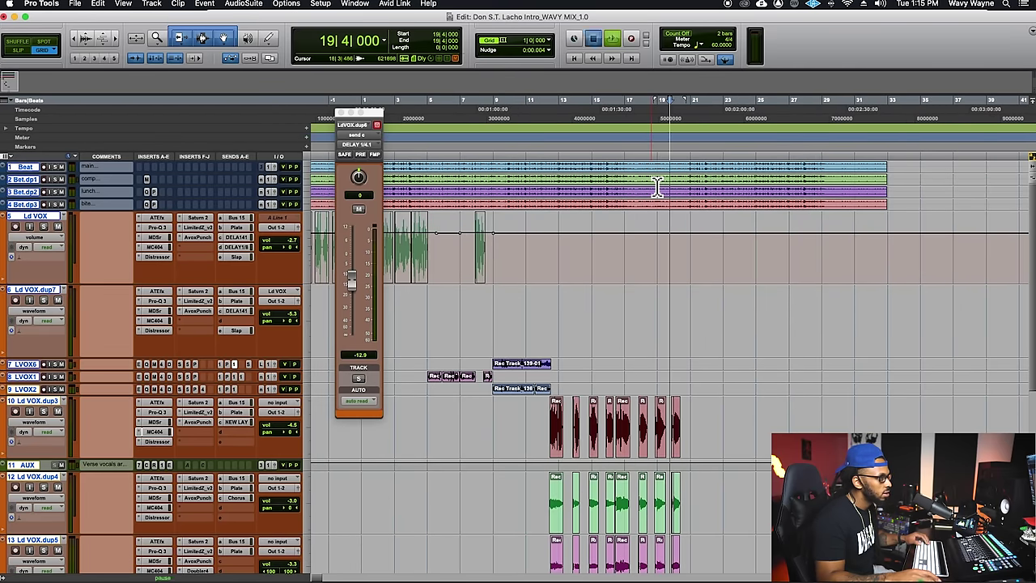
left_click_drag(897, 173, 716, 199)
key("Delete")
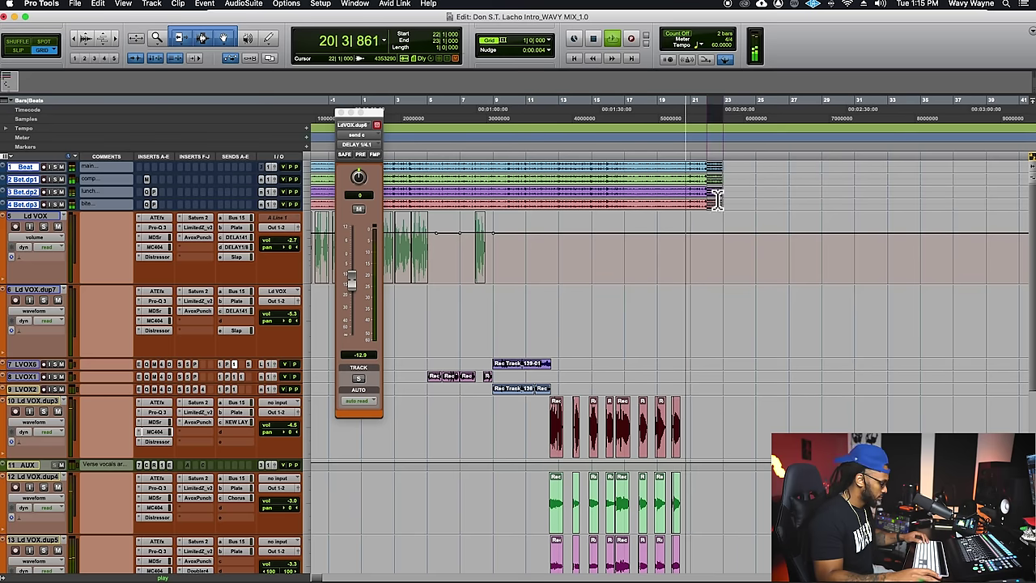
Step: Try a one-bar fade-out on the four beat tracks from 22|1|000 to 23|1|000 and undo it
key("super+f")
key("Return")
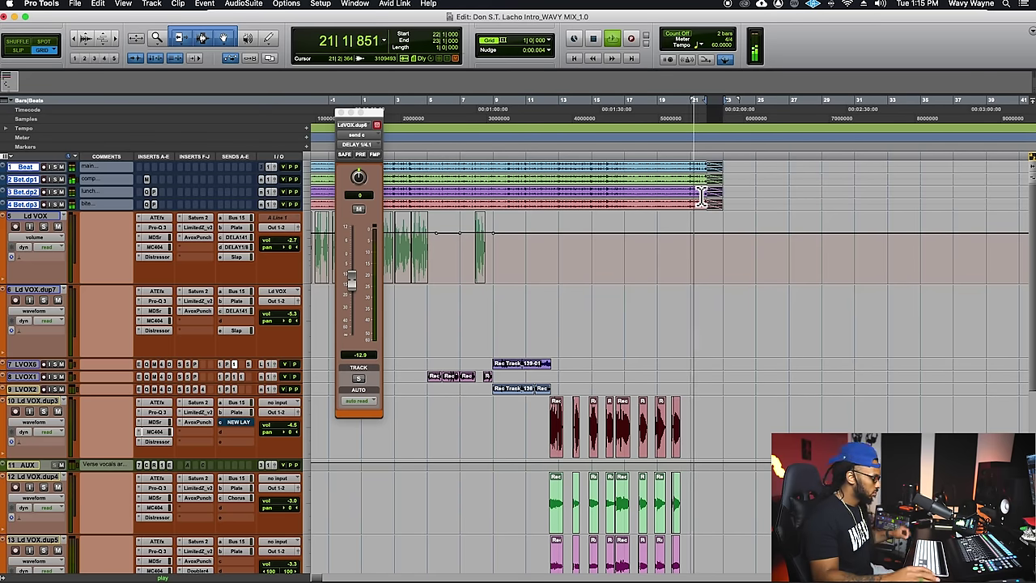
key("super+bracketright")
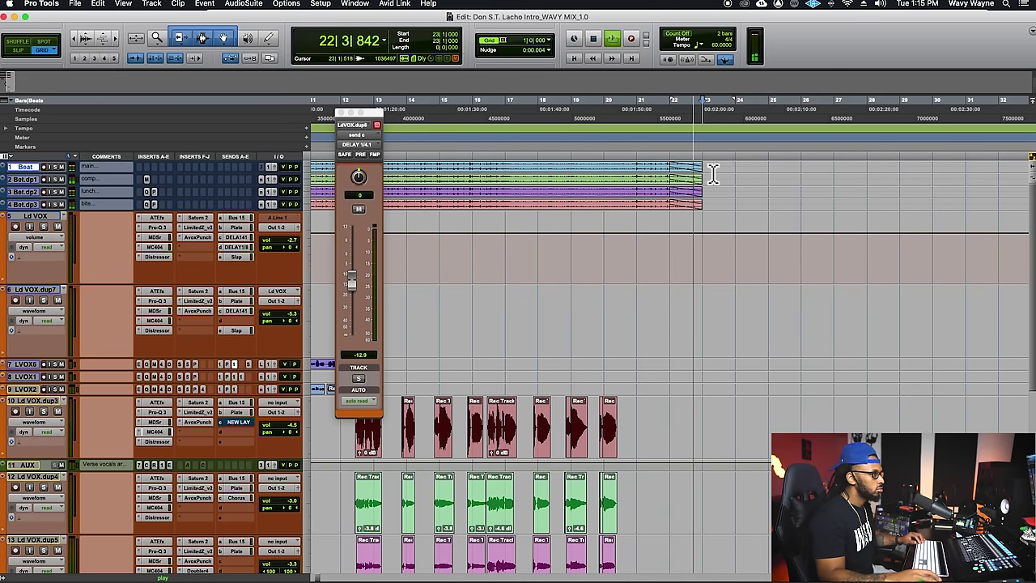
key("super+z")
Step: Fade out the four beat tracks from 21|1|000 to 23|1|000 and play back the song's ending
left_click_drag(713, 172, 639, 218)
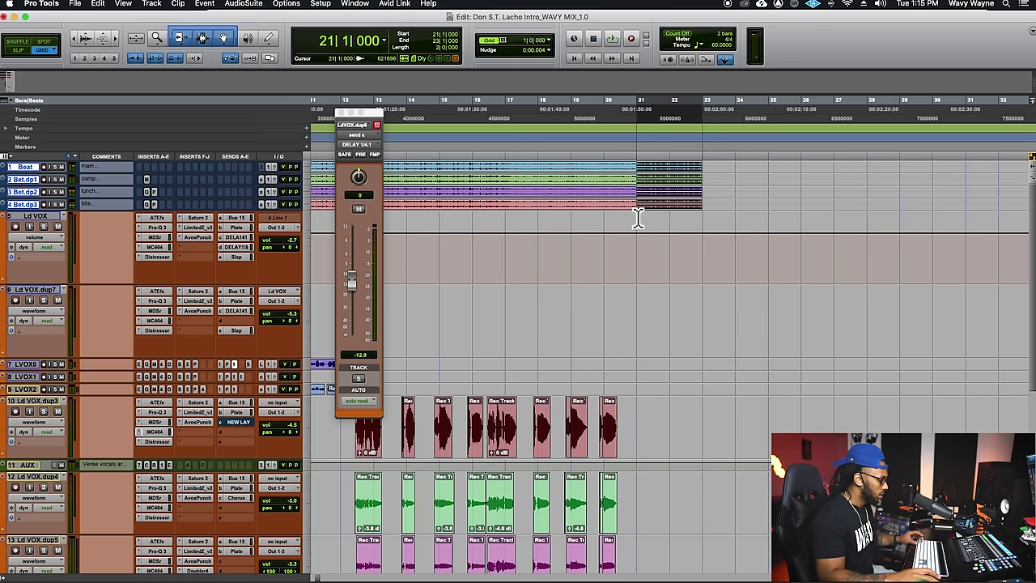
key("super+f")
key("Return")
key("space")
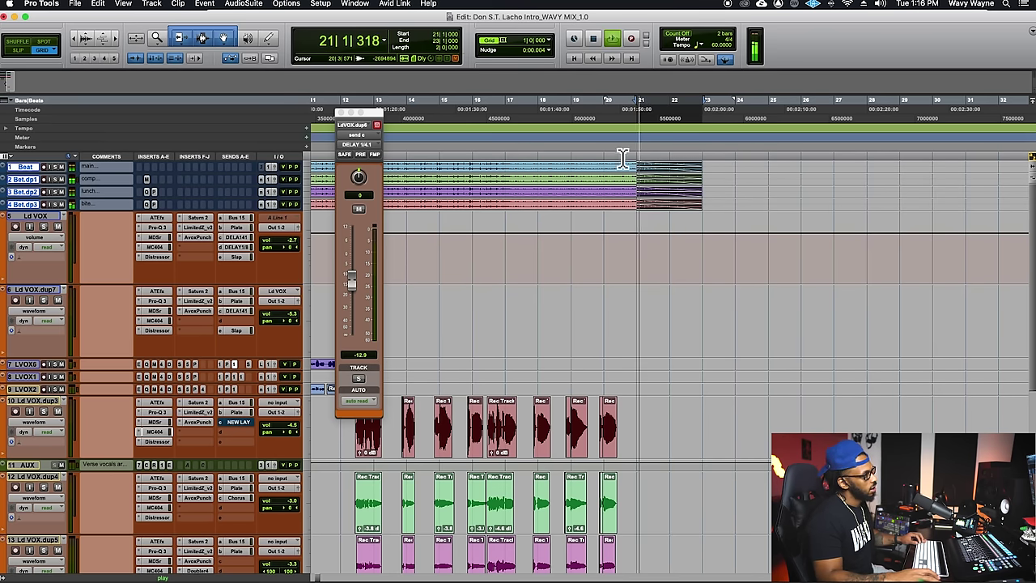
left_click(622, 166)
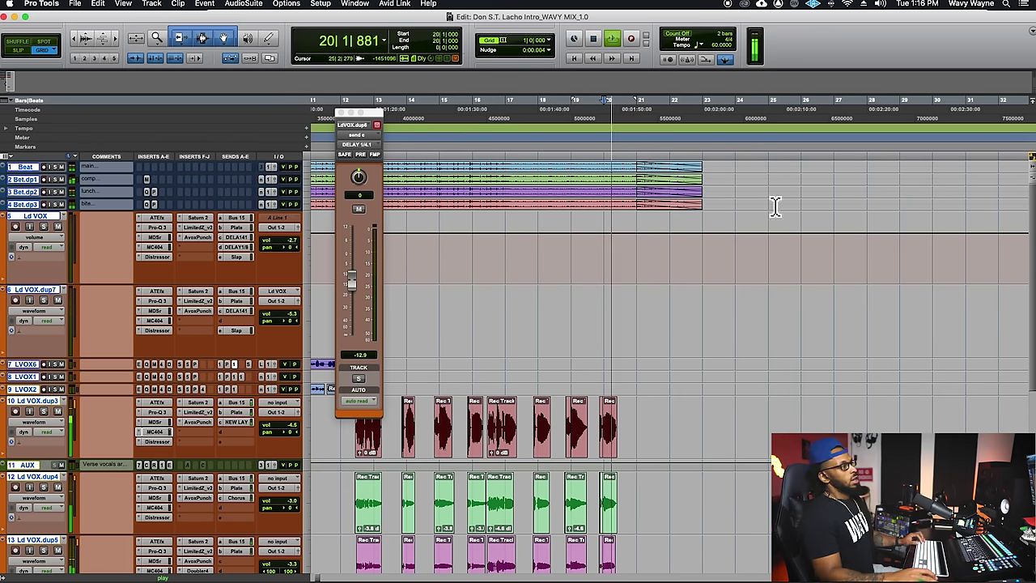
left_click(636, 419)
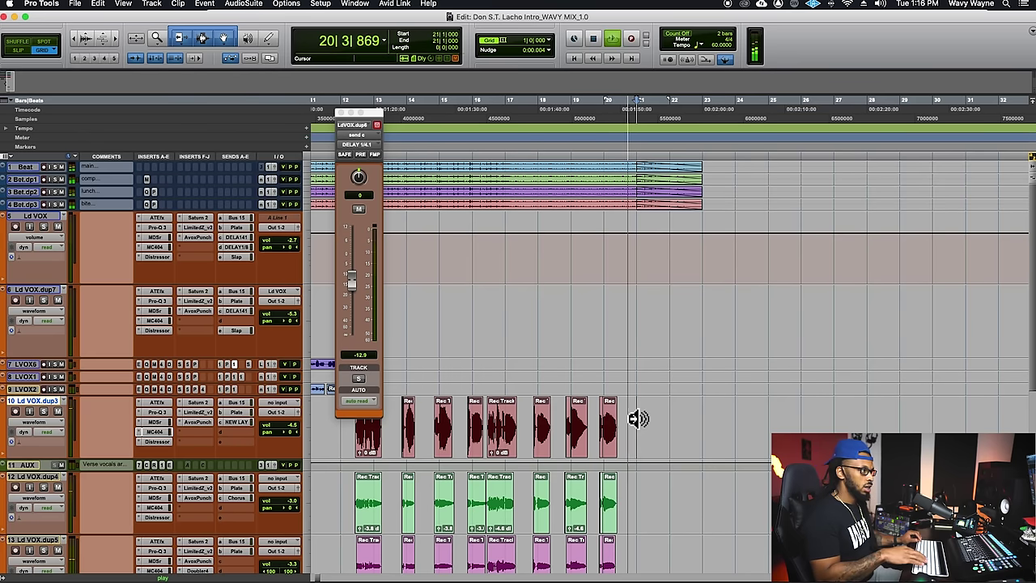
Step: Reduce the height of all tracks so the whole session fits, and save the session
key("ctrl+alt+Down")
key("ctrl+alt+Down")
key("ctrl+alt+Down")
key("ctrl+alt+Down")
key("super+s")
Step: Close the floating DELAY 1/4.1 send window and show the entire song timeline
key("super+bracketleft")
key("super+bracketleft")
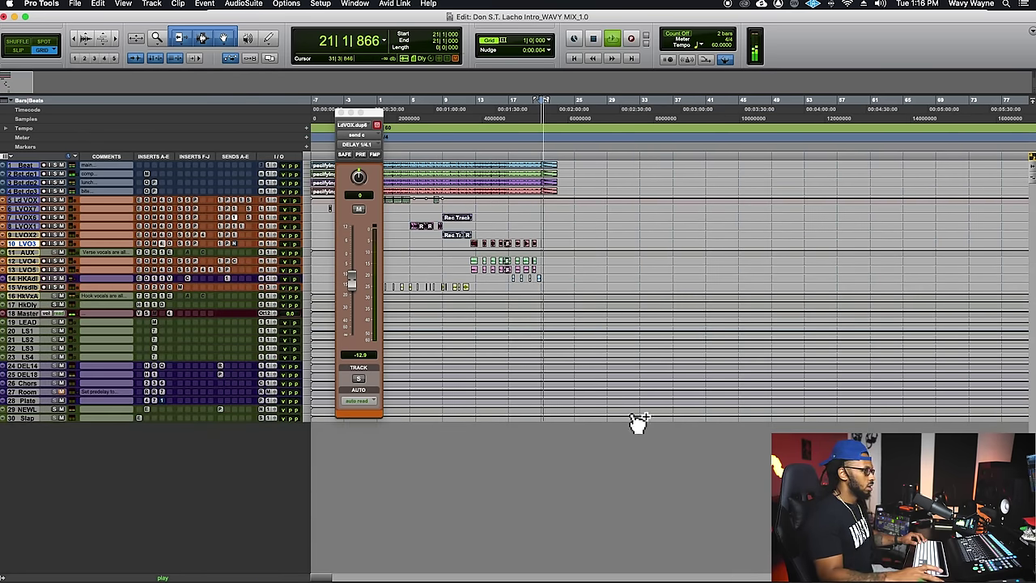
left_click(343, 114)
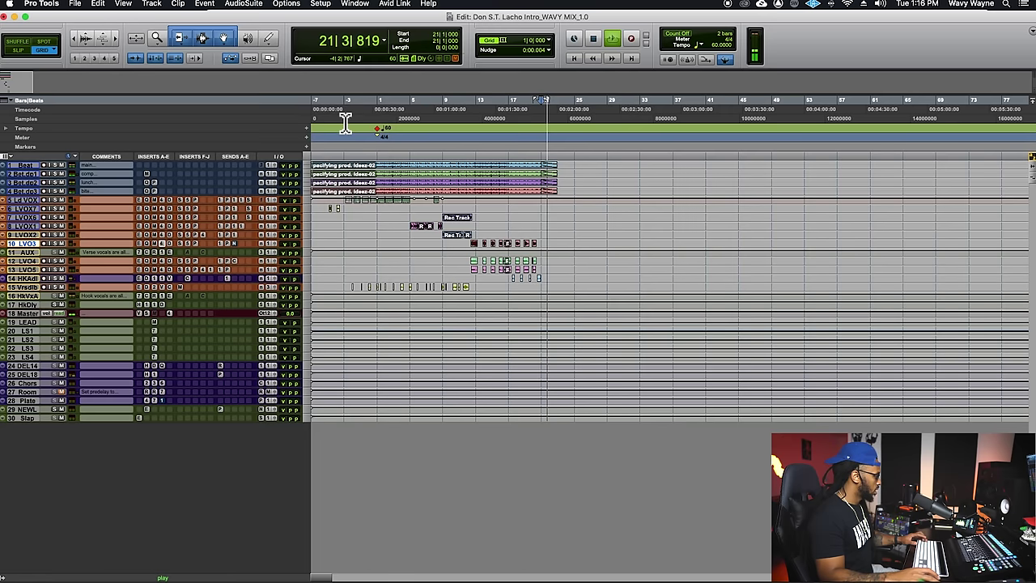
key("super+bracketleft")
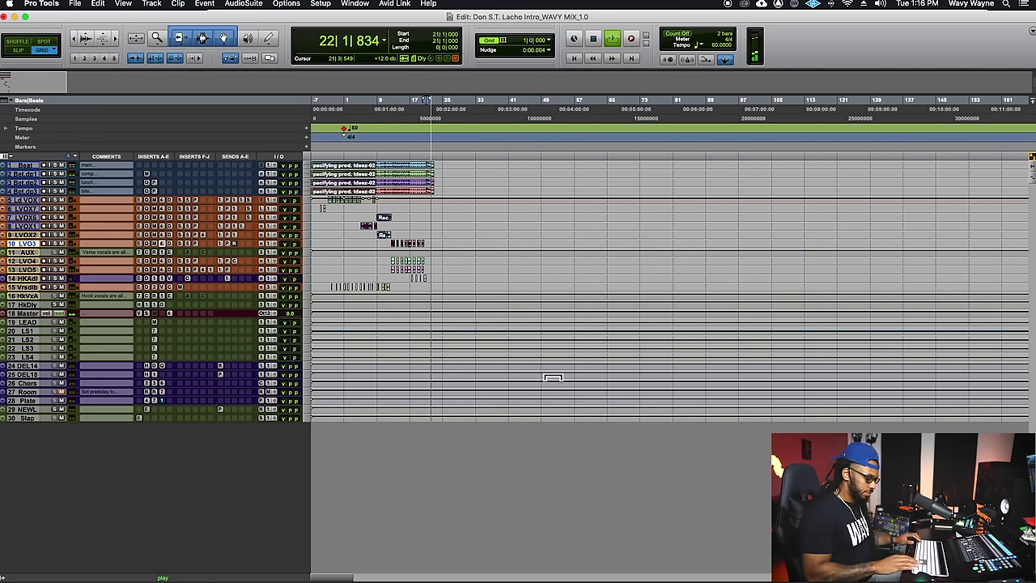